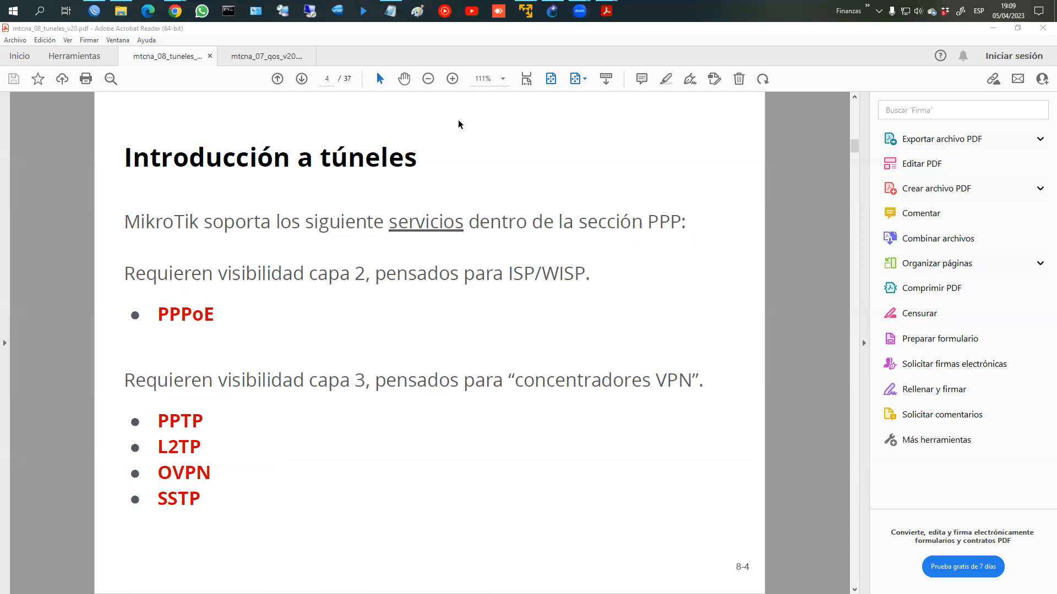
Step: Page forward through mtcna_08_tuneles_v20.pdf from slide 4 to slide 31, Protocolo PPPoE
click(404, 80)
key(Right)
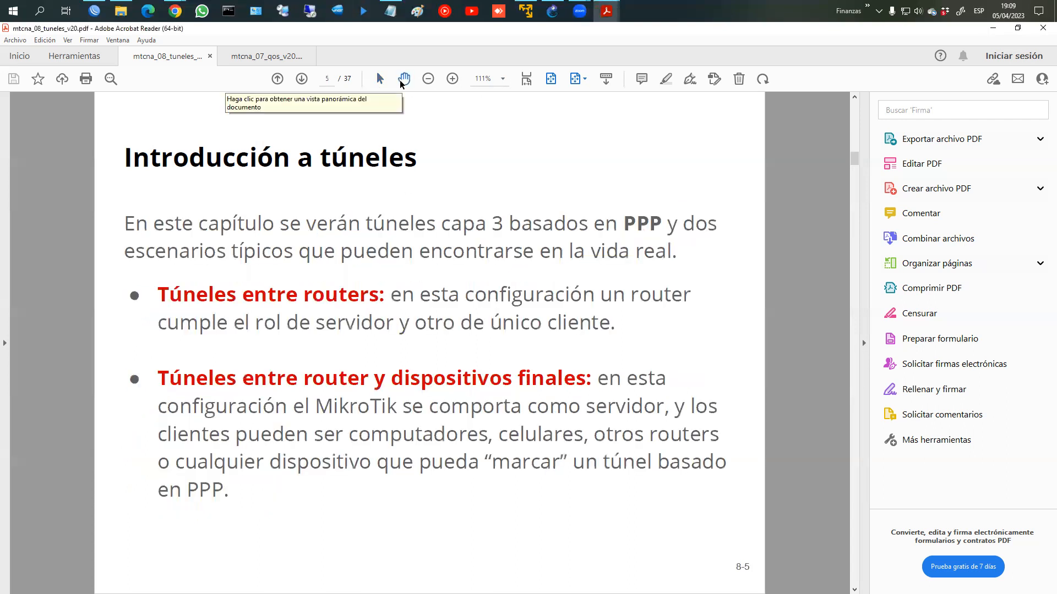
key(Right)
key(Right)
key(Right)
key(Right)
key(Right)
key(Right)
key(Right)
key(Right)
key(Right)
key(Right)
key(Right)
key(Right)
key(Right)
key(Right)
key(Right)
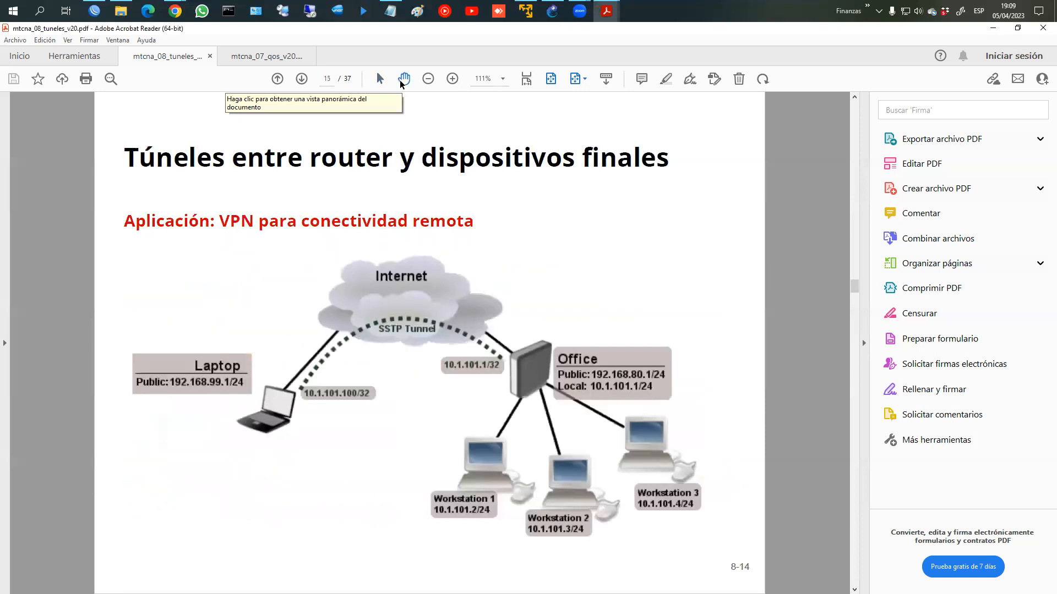
key(Right)
key(Right)
key(Right)
key(Right)
key(Right)
key(Right)
key(Right)
key(Right)
key(Right)
key(Right)
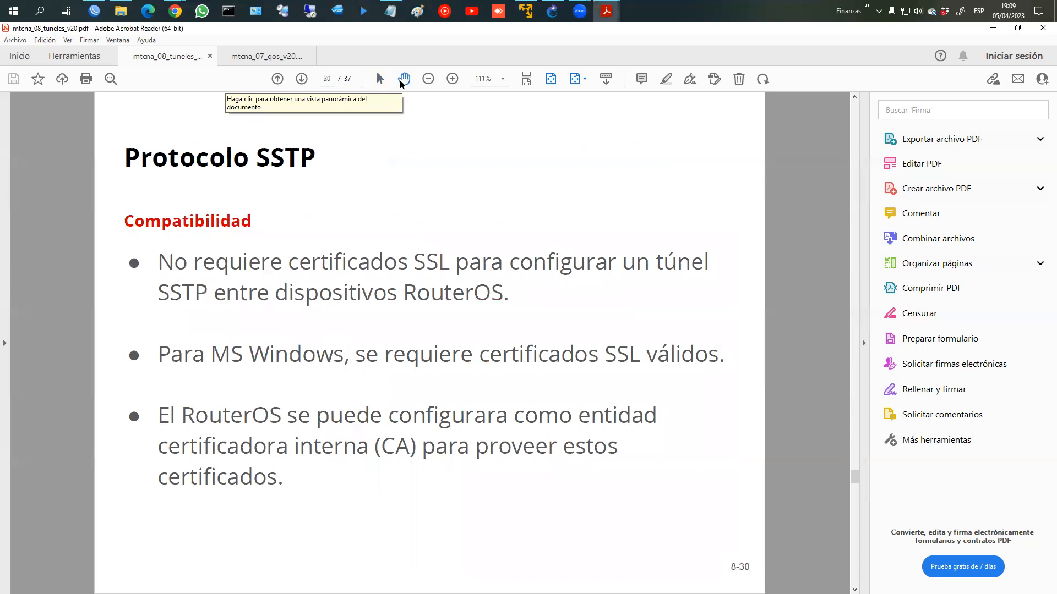
key(Right)
key(Right)
key(Left)
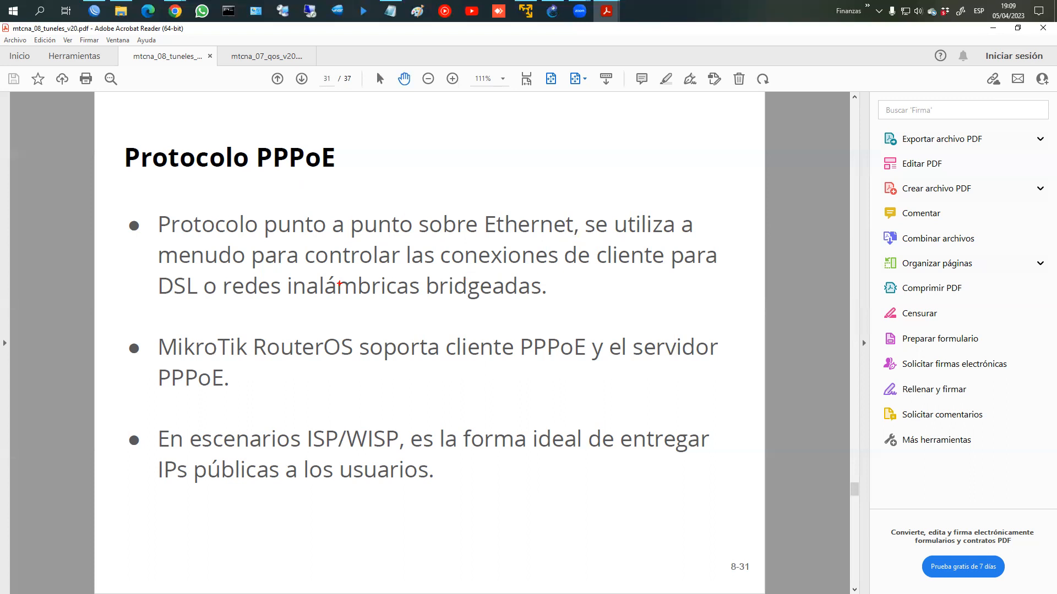
Step: Underline DSL, bridged wireless networks, cliente PPPoE, ISP/WISP and IPs públicas, then advance to slide 32
drag(144, 291, 194, 304)
mouse_move(217, 295)
mouse_down()
mouse_move(266, 311)
mouse_move(539, 307)
mouse_move(547, 293)
mouse_up()
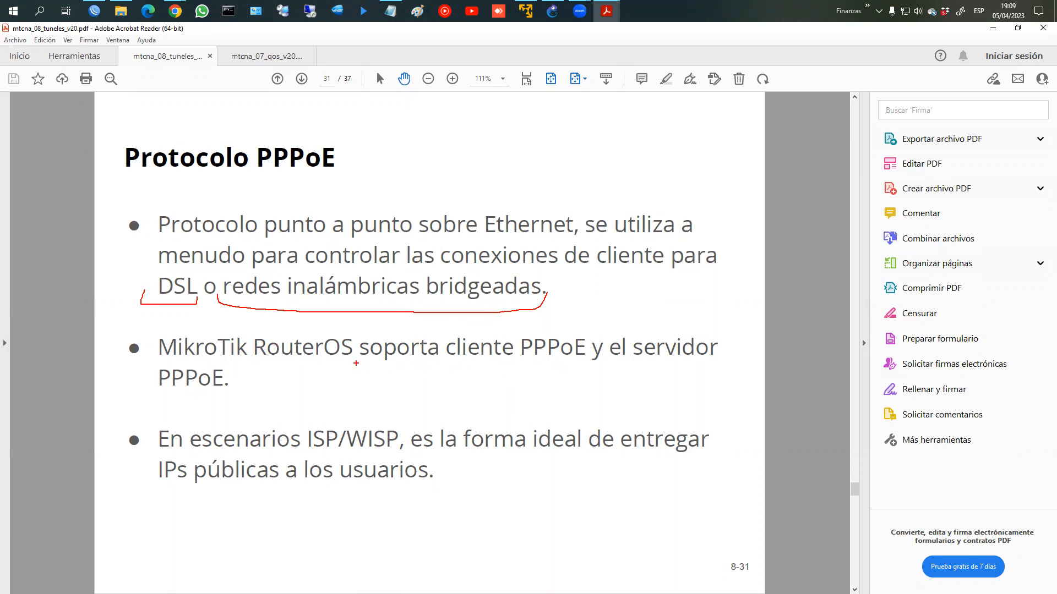
drag(458, 363, 570, 362)
drag(153, 386, 226, 390)
mouse_move(306, 444)
mouse_down()
mouse_move(308, 454)
mouse_move(396, 452)
mouse_up()
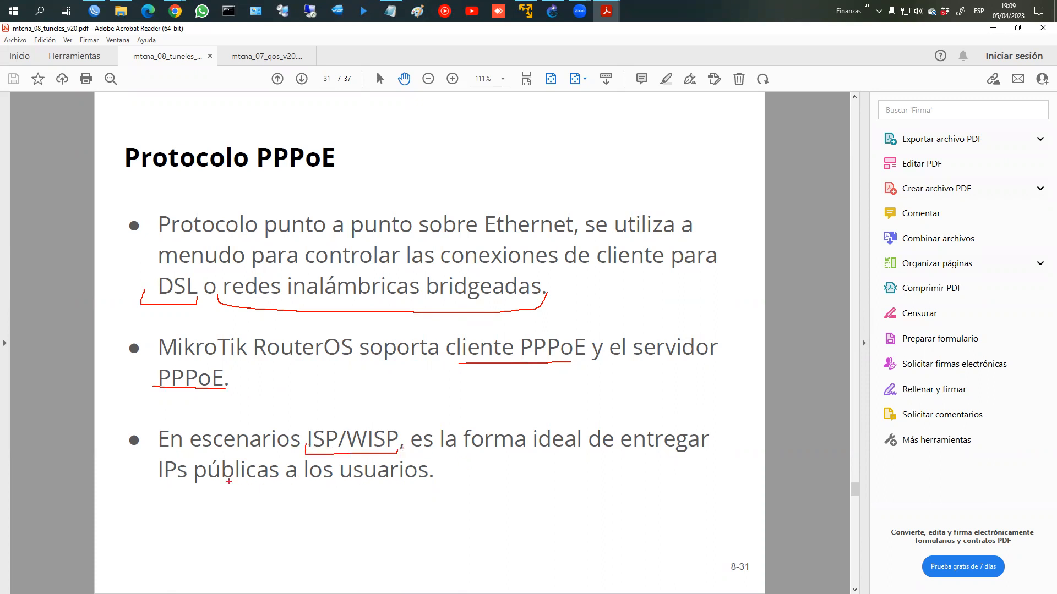
drag(153, 489, 428, 492)
key(Escape)
scroll(423, 484, down, 1)
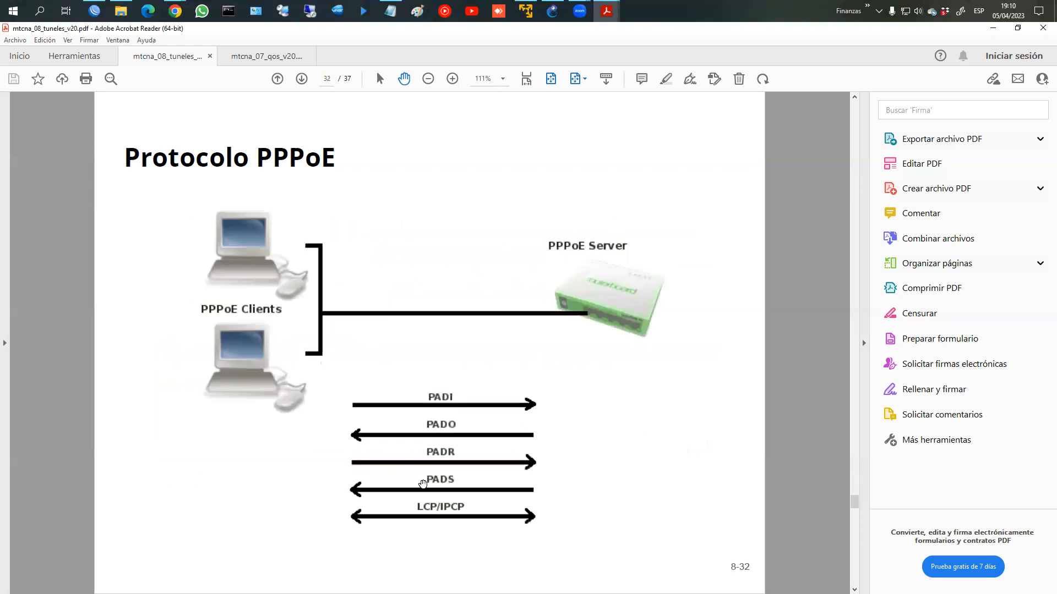
Step: Mark the Servidor PPPoE heading and PPPoE Servers tab on slide 33, then advance to slide 34
scroll(423, 484, down, 1)
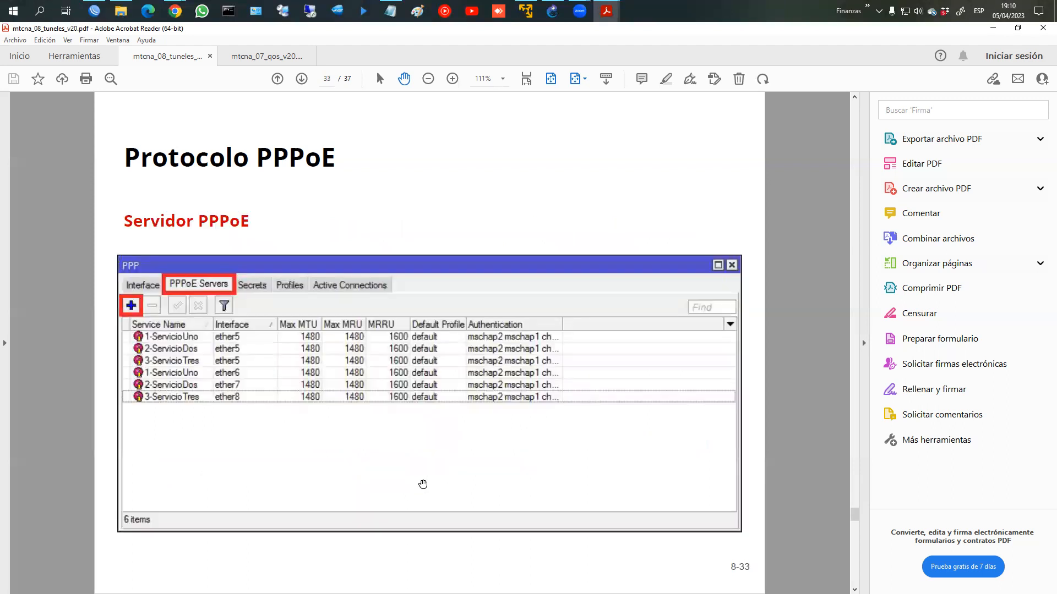
key(ctrl+2)
mouse_move(167, 188)
mouse_down()
mouse_move(138, 192)
mouse_move(269, 206)
mouse_move(197, 190)
mouse_up()
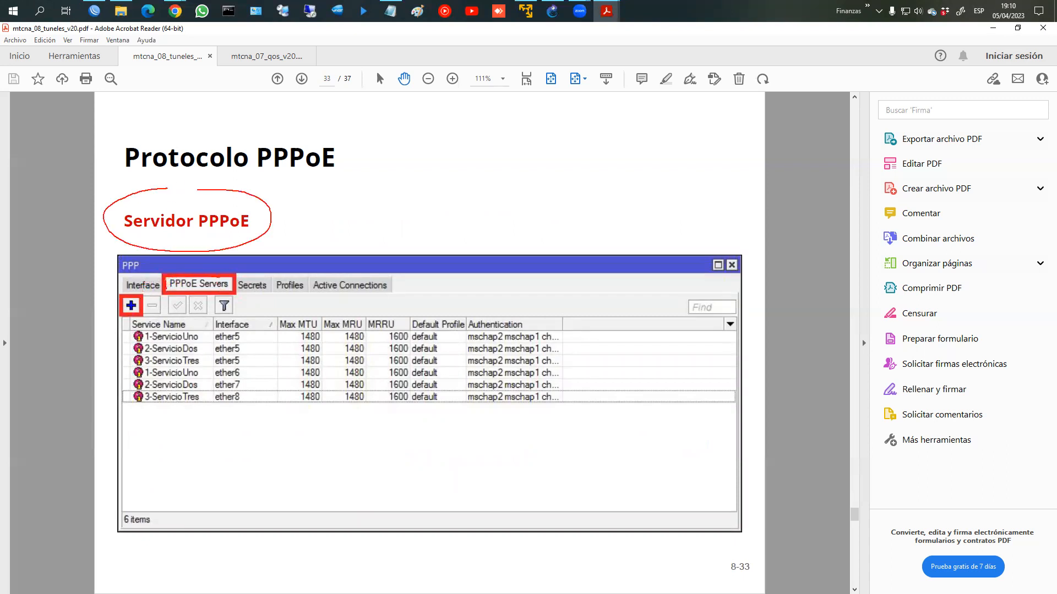
drag(222, 294, 167, 290)
key(Escape)
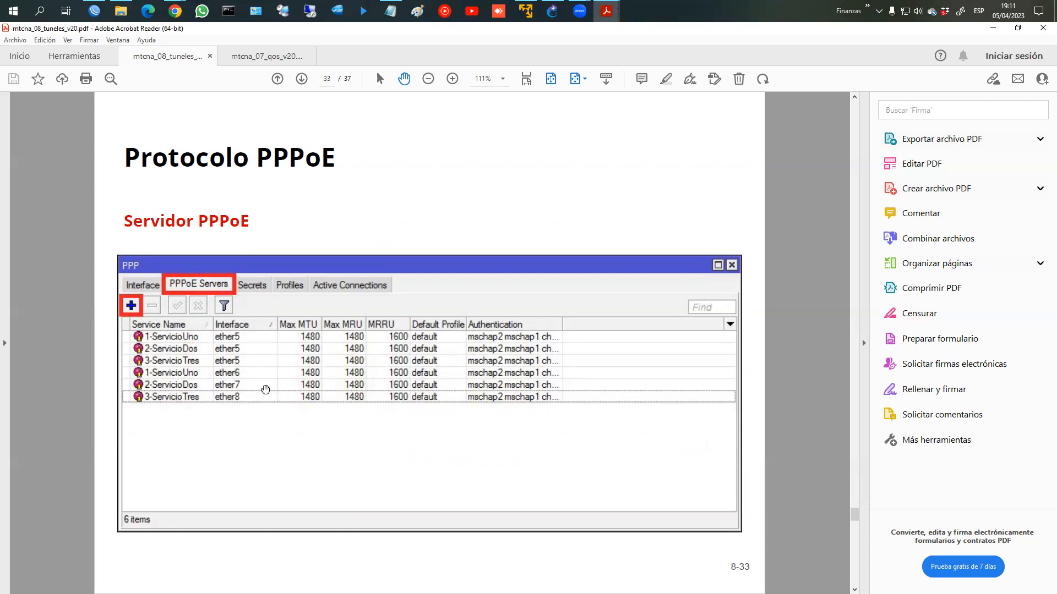
scroll(265, 390, down, 1)
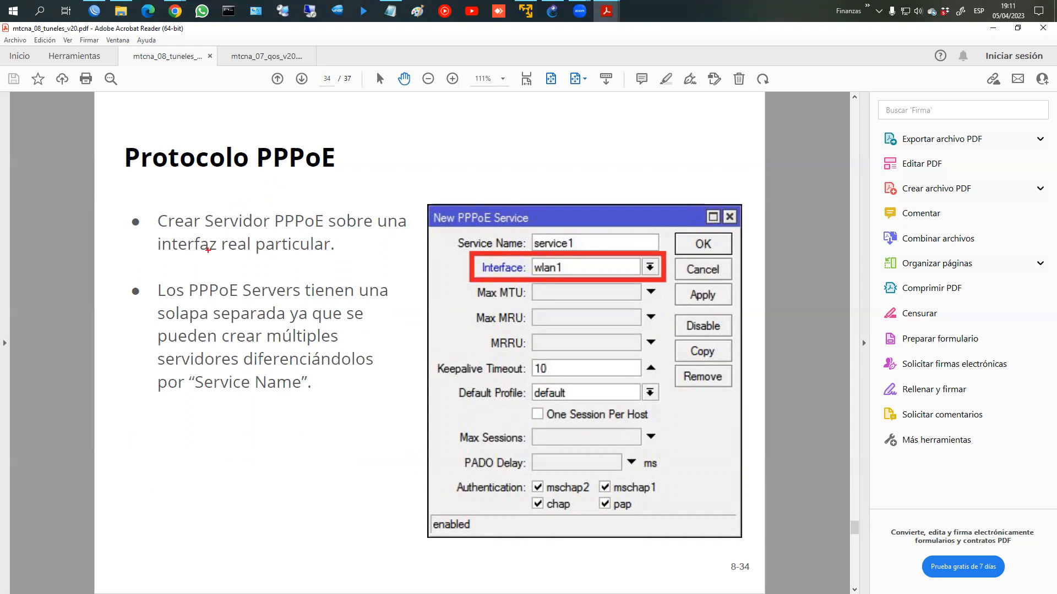
Step: Underline 'interfaz real particular' and the Interface: wlan1 field on slide 34, then go to slide 35
mouse_move(151, 245)
mouse_down()
mouse_move(156, 258)
mouse_move(312, 258)
mouse_move(330, 246)
mouse_up()
mouse_move(515, 261)
mouse_down()
mouse_move(464, 259)
mouse_move(510, 276)
mouse_move(575, 273)
mouse_move(567, 259)
mouse_up()
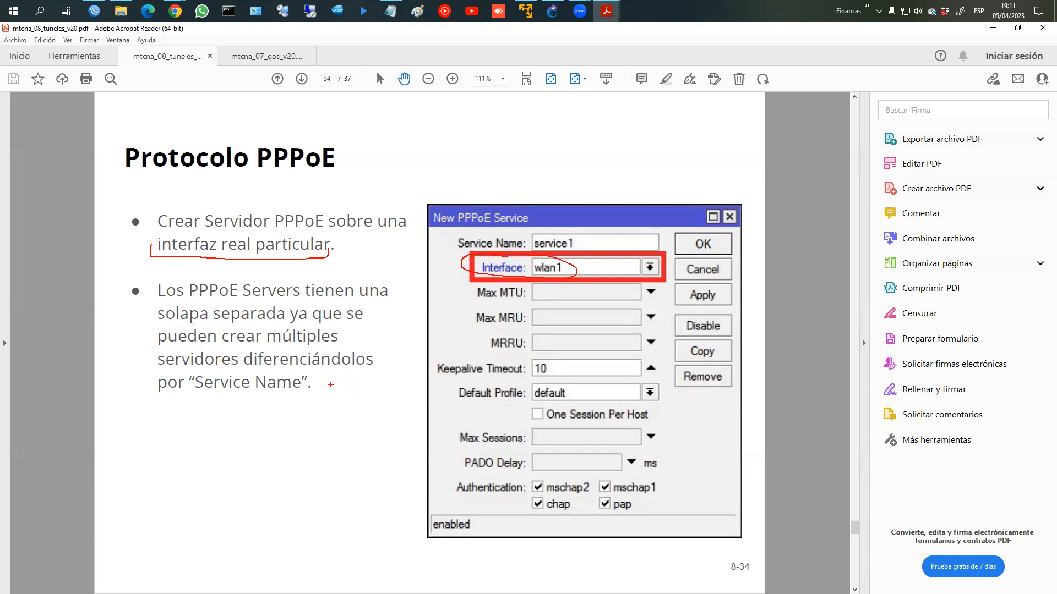
key(Escape)
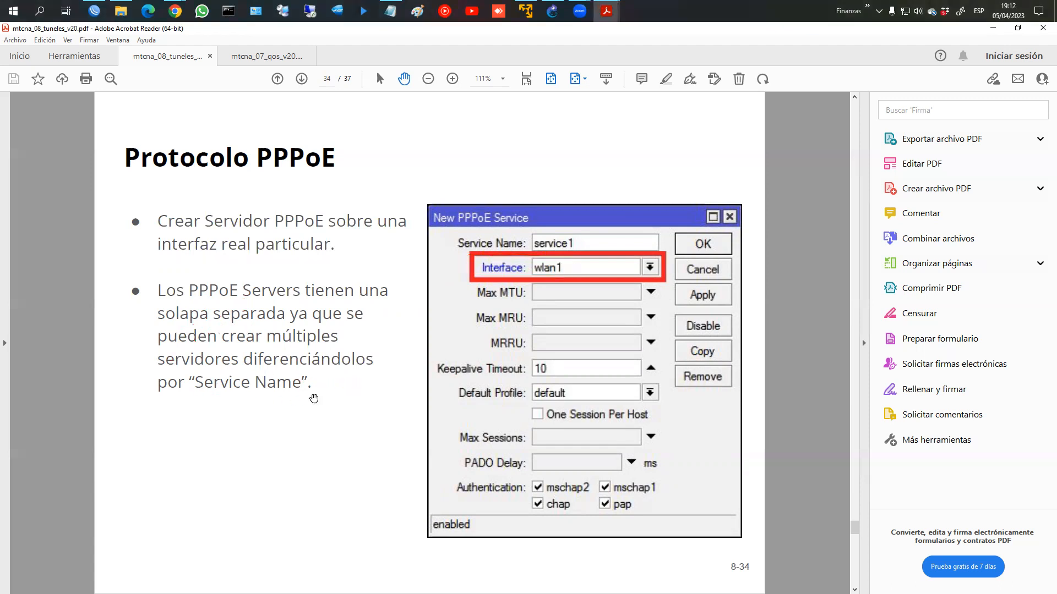
scroll(314, 398, down, 2)
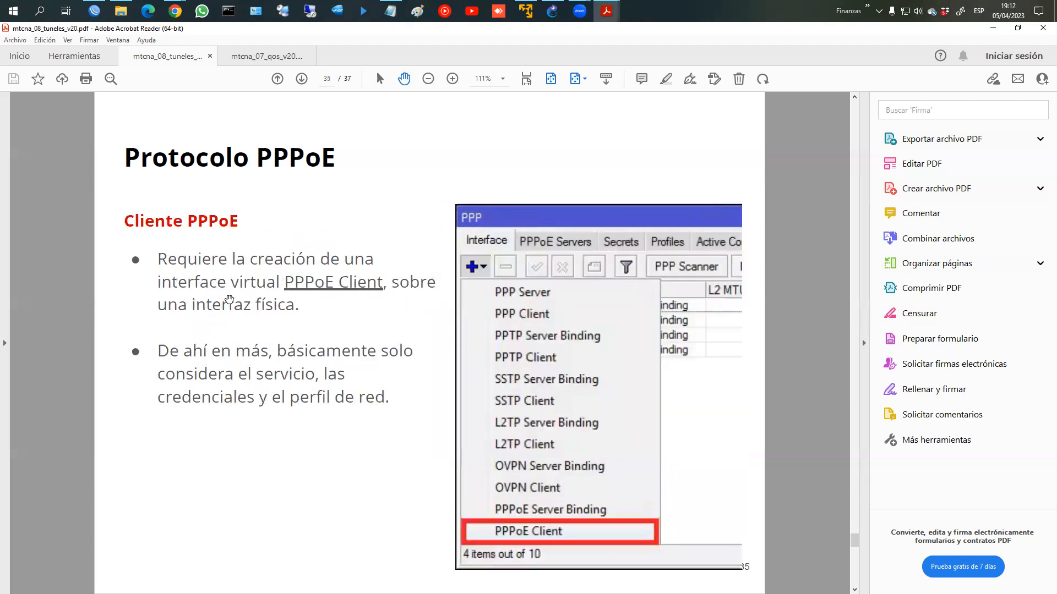
Step: Circle the add button and PPPoE Client entry on slide 35, then move to slide 36
key(ctrl+2)
mouse_move(487, 257)
mouse_down()
mouse_move(451, 264)
mouse_move(490, 279)
mouse_move(493, 270)
mouse_up()
mouse_move(525, 526)
mouse_down()
mouse_move(484, 531)
mouse_move(597, 529)
mouse_move(522, 516)
mouse_up()
key(Escape)
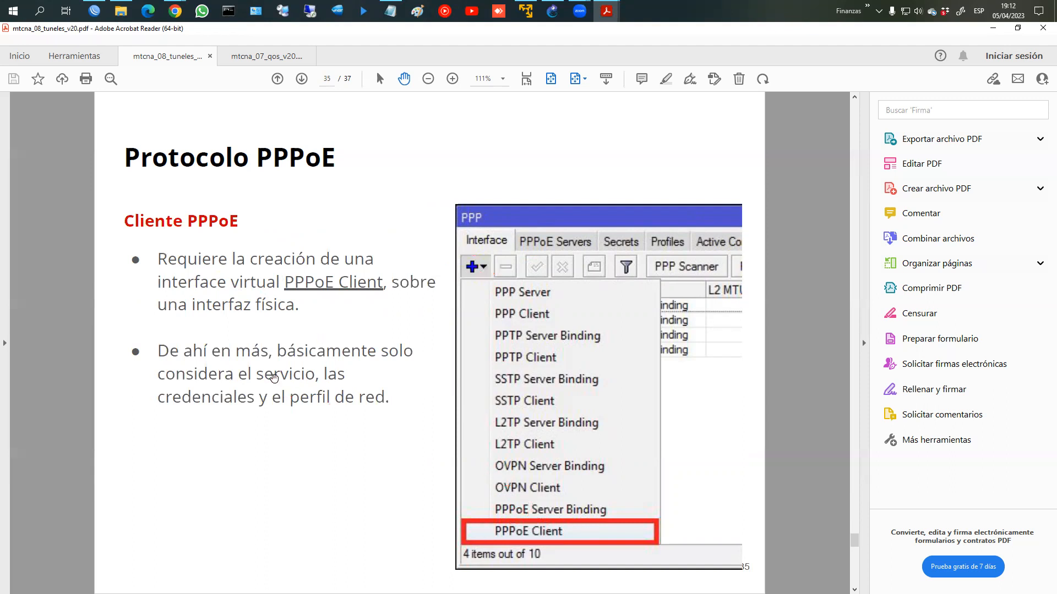
scroll(274, 379, down, 2)
Step: Mark pppoe-out1, the ether3 interface and User/Password fields on slide 36, then minimize the slides
mouse_move(201, 285)
mouse_down()
mouse_move(182, 301)
mouse_move(223, 287)
mouse_up()
mouse_move(220, 397)
mouse_down()
mouse_move(188, 397)
mouse_move(154, 432)
mouse_move(324, 424)
mouse_move(171, 394)
mouse_up()
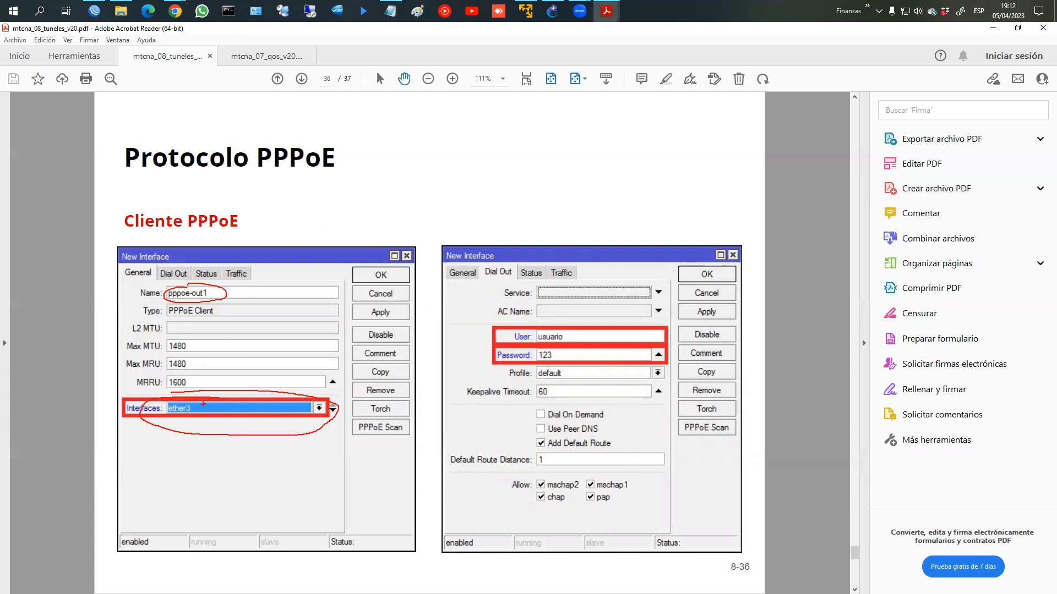
mouse_move(513, 325)
mouse_down()
mouse_move(476, 337)
mouse_move(527, 365)
mouse_move(608, 365)
mouse_move(669, 335)
mouse_move(567, 326)
mouse_up()
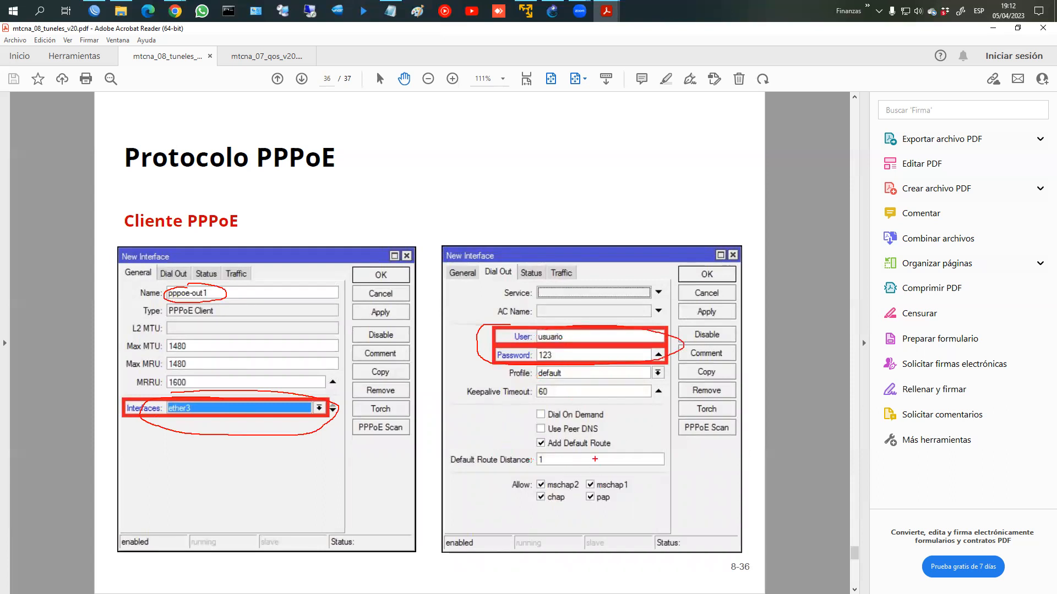
key(Escape)
scroll(576, 433, down, 1)
scroll(575, 433, up, 1)
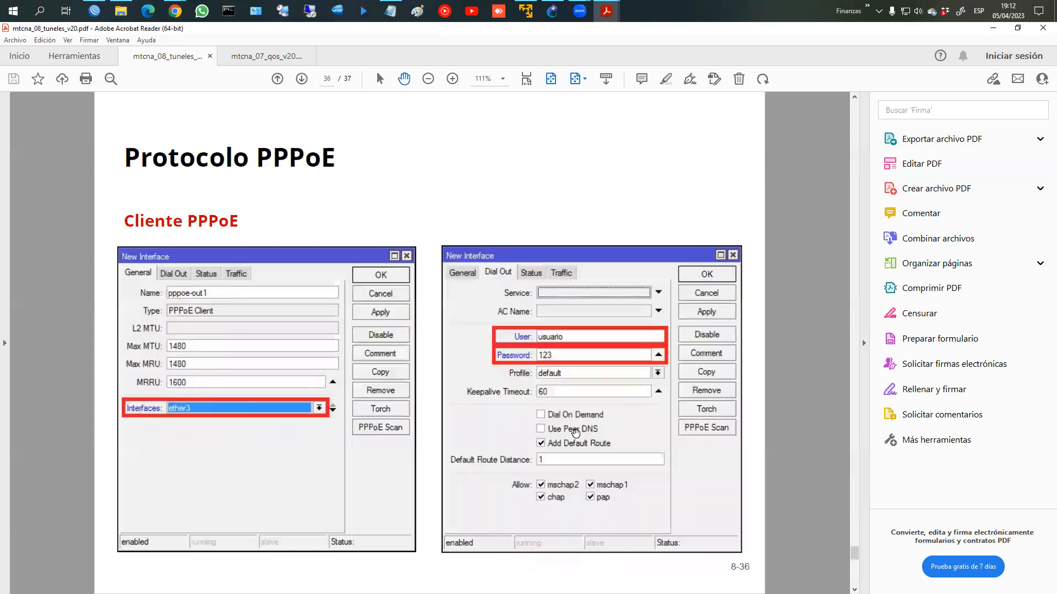
click(991, 28)
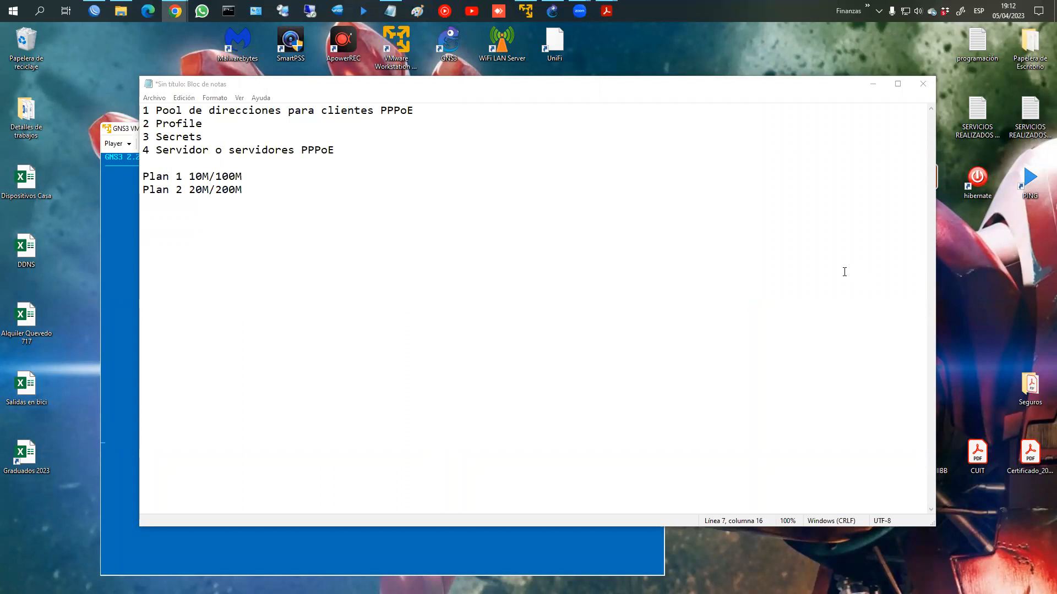
Step: Bring up the GNS3 PPPoE topology and circle the ROUTER, CPE-1 and CPE-2 nodes
click(94, 11)
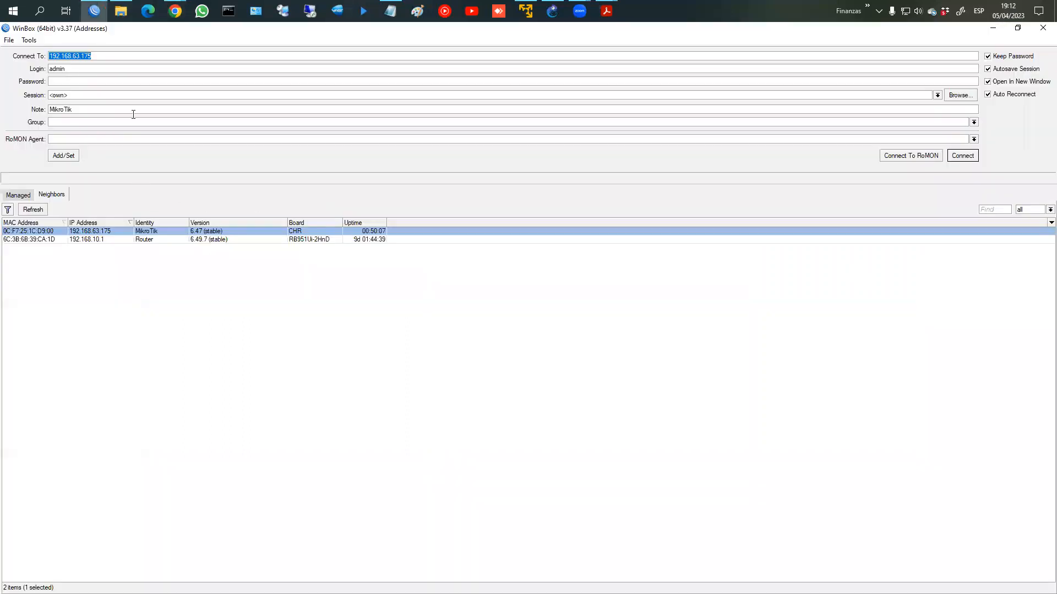
click(552, 10)
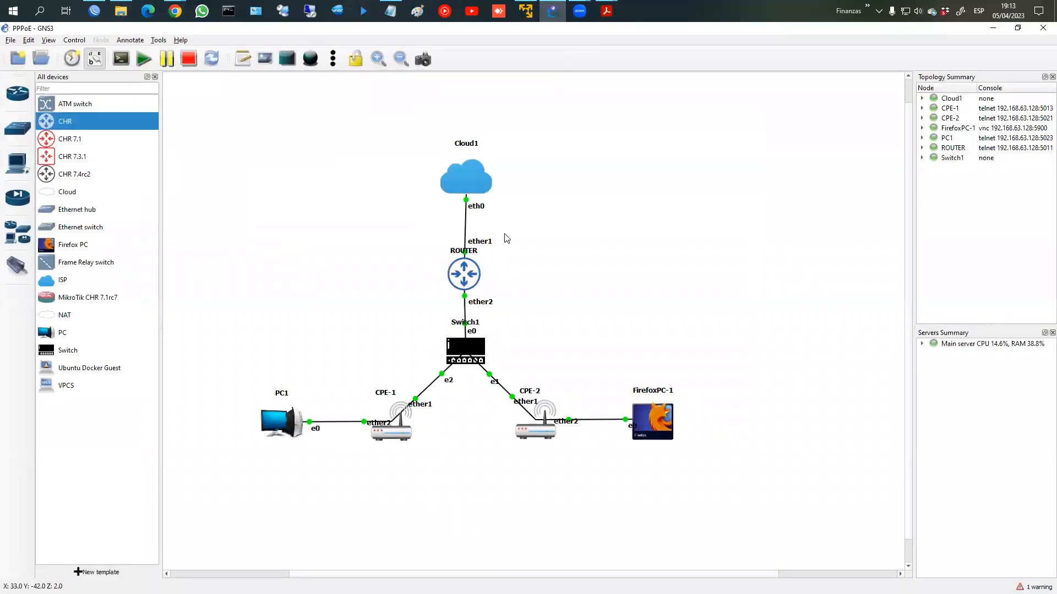
mouse_move(465, 239)
mouse_down()
mouse_move(450, 297)
mouse_move(531, 264)
mouse_move(473, 239)
mouse_up()
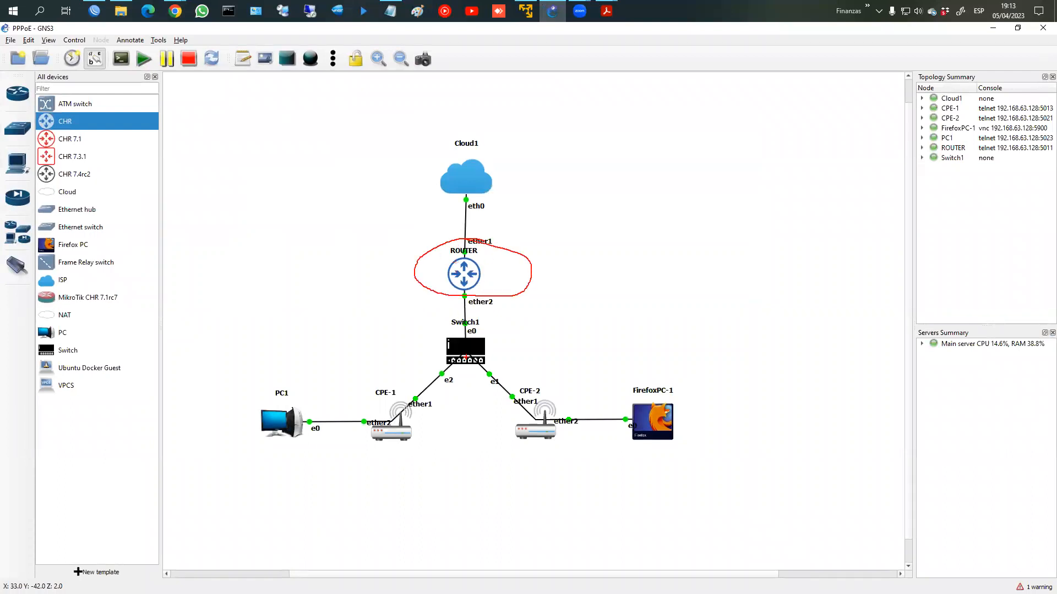
mouse_move(409, 406)
mouse_down()
mouse_move(384, 390)
mouse_move(439, 454)
mouse_move(414, 385)
mouse_up()
mouse_move(509, 388)
mouse_down()
mouse_move(483, 440)
mouse_move(553, 390)
mouse_move(523, 385)
mouse_up()
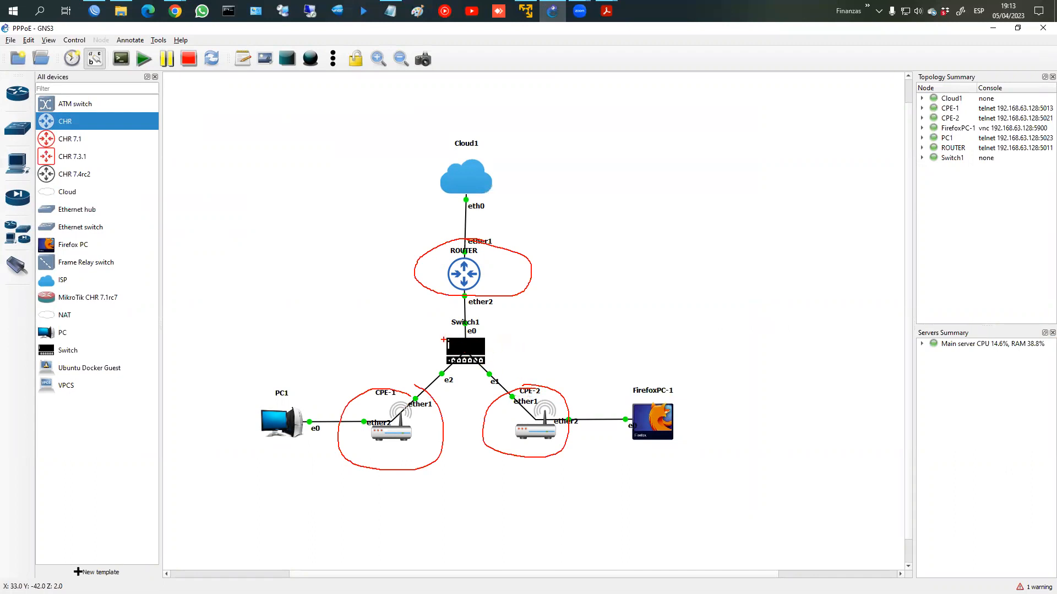
Step: Sketch an A near Switch1, outline the client side labelled C2, then clear the ink
mouse_move(509, 354)
mouse_down()
mouse_move(515, 333)
mouse_move(550, 385)
mouse_up()
drag(451, 358, 383, 391)
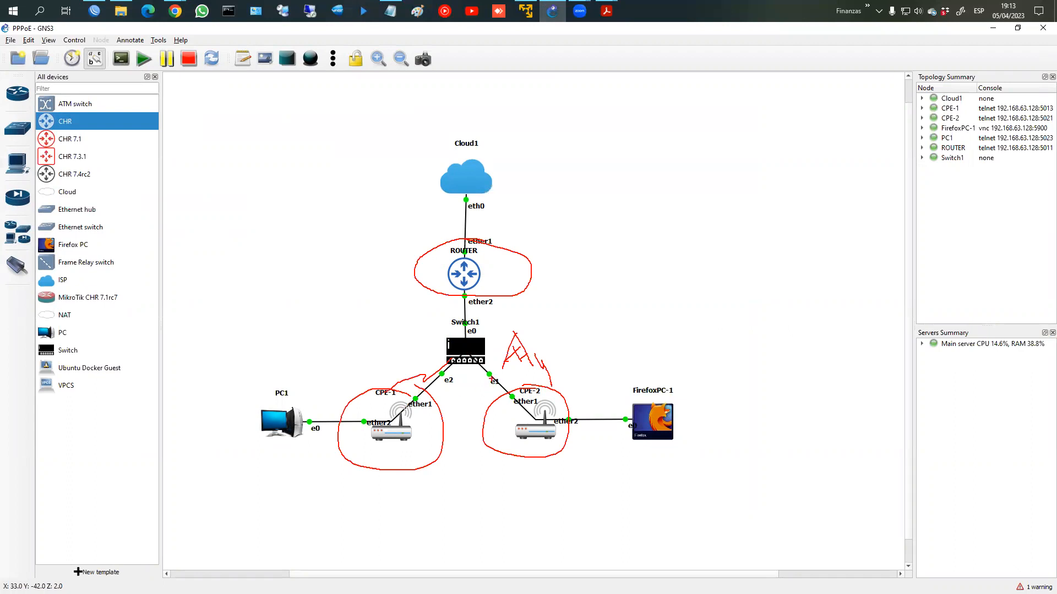
mouse_move(392, 321)
mouse_down()
mouse_move(662, 337)
mouse_move(311, 372)
mouse_move(333, 341)
mouse_up()
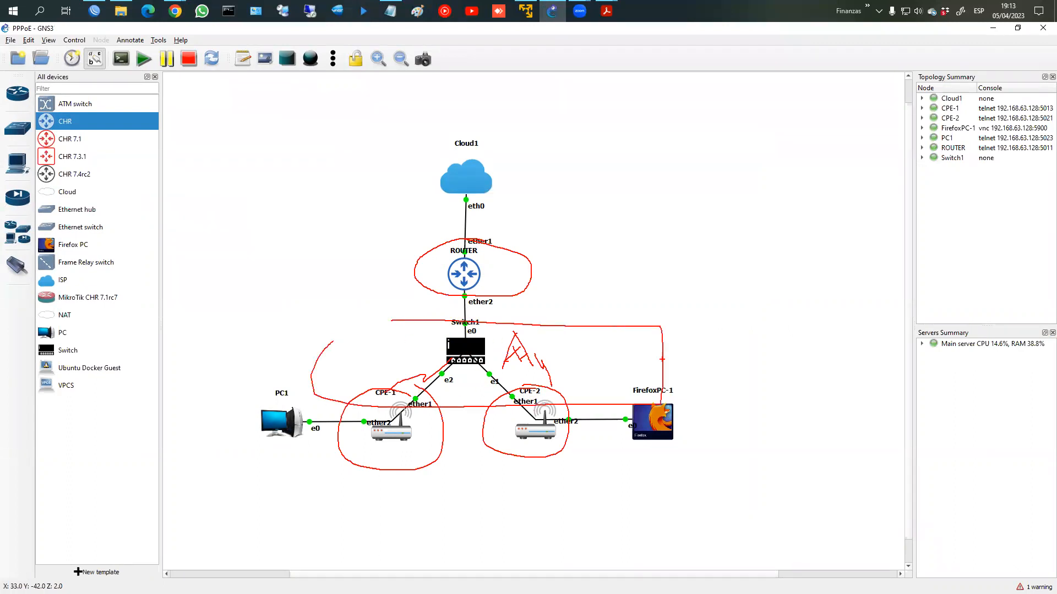
mouse_move(636, 348)
mouse_down()
mouse_move(703, 347)
mouse_move(731, 366)
mouse_move(750, 356)
mouse_move(765, 388)
mouse_move(758, 330)
mouse_up()
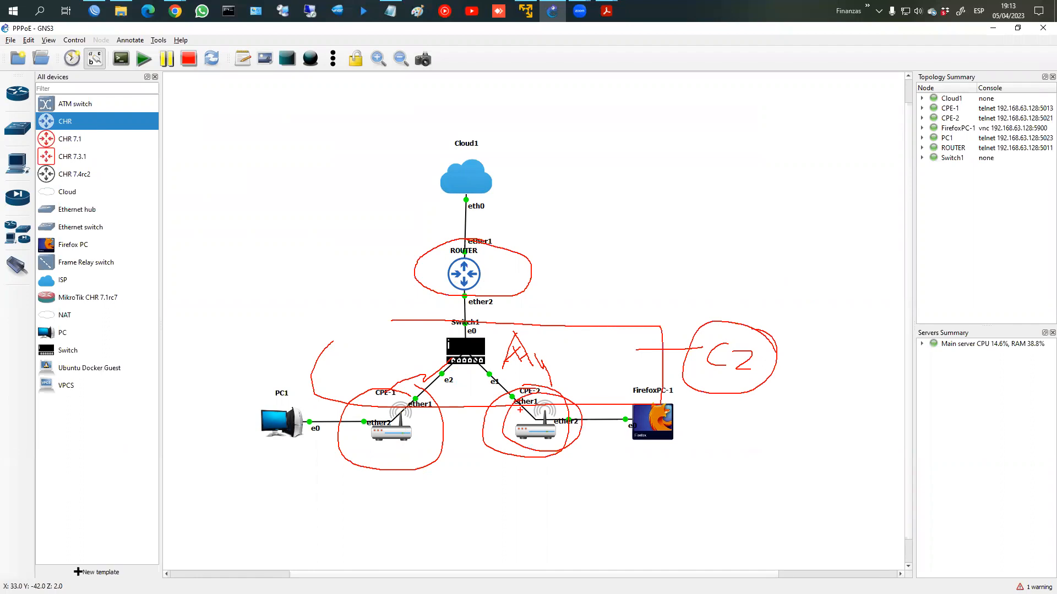
key(Escape)
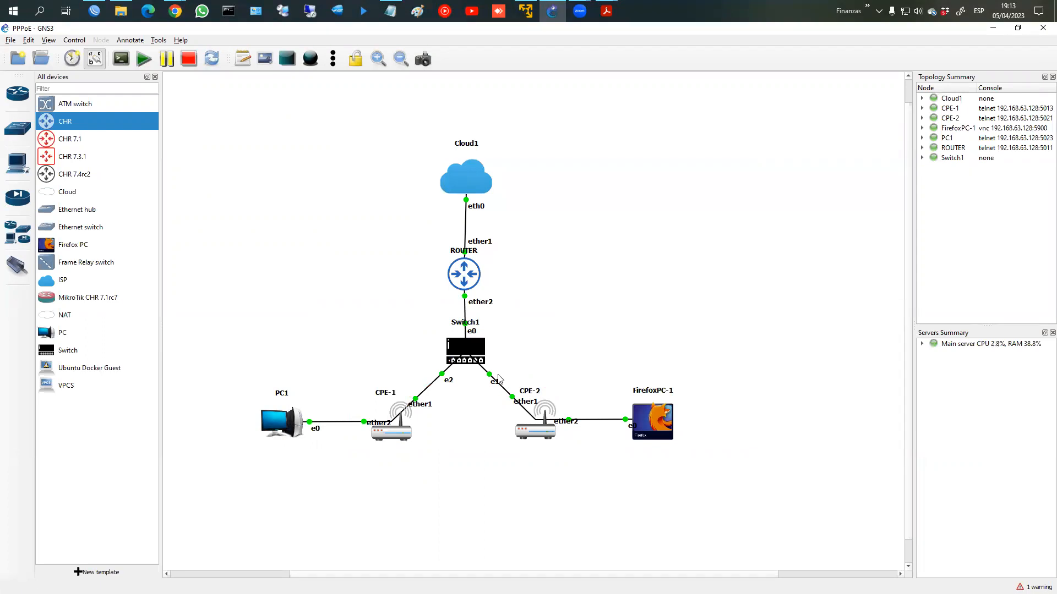
Step: Connect to the MikroTik router in WinBox and close the Queue BAJADA, Queue List and PPP windows
click(90, 10)
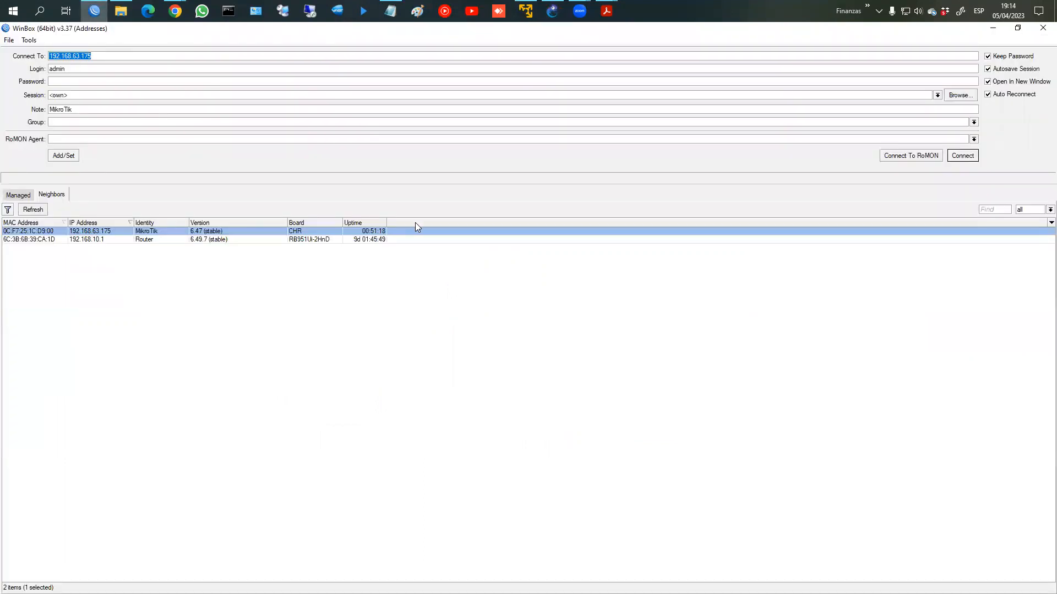
click(963, 156)
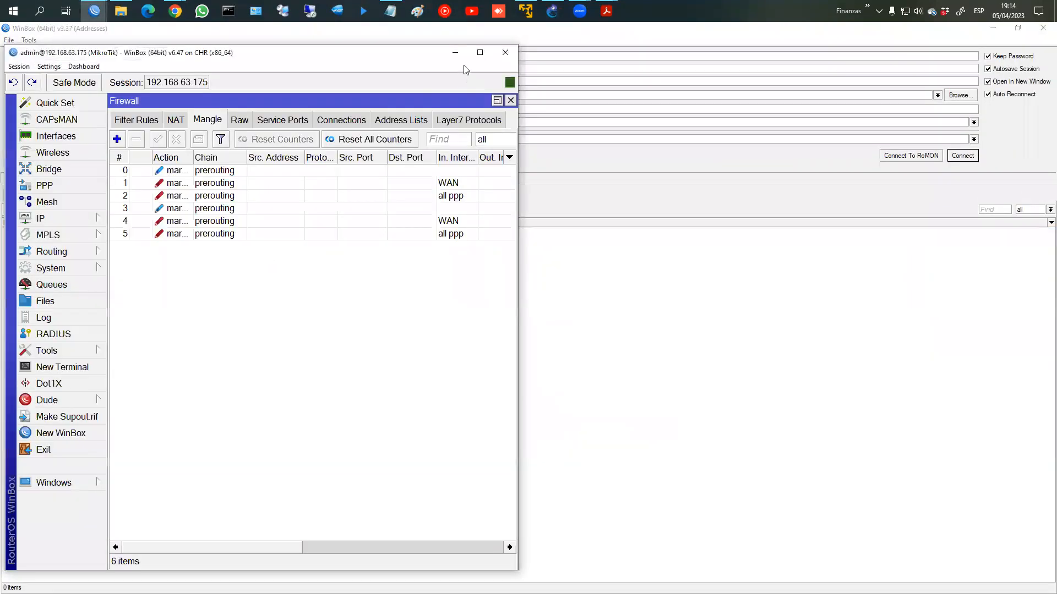
click(480, 52)
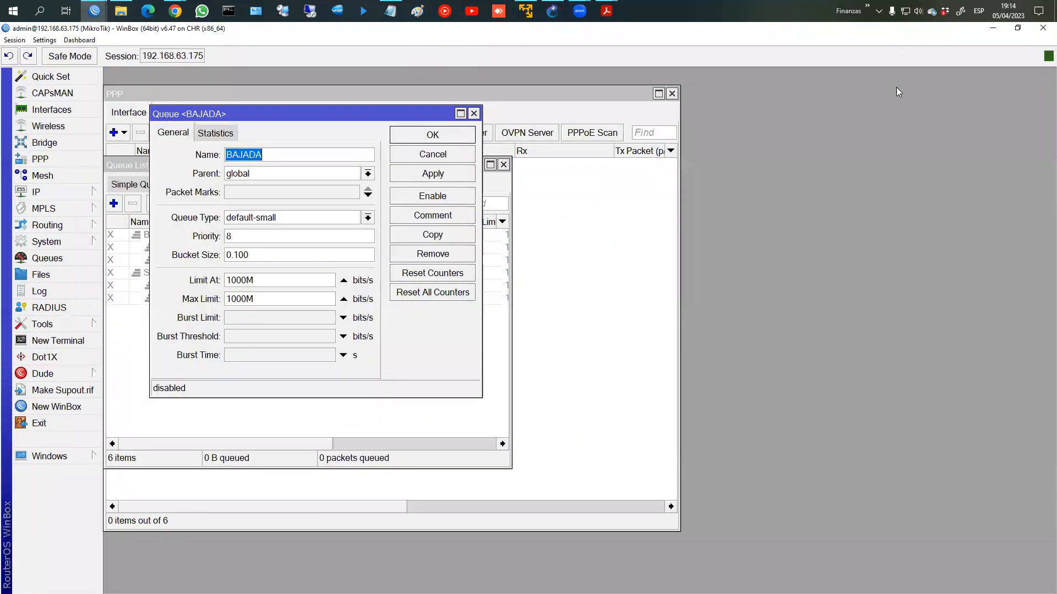
click(474, 113)
click(503, 164)
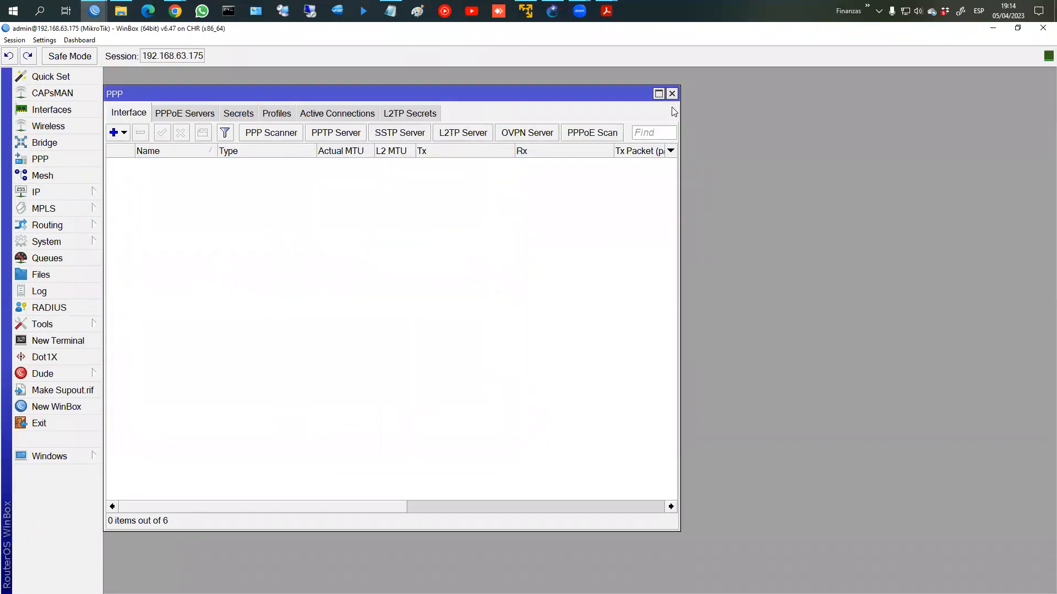
click(671, 94)
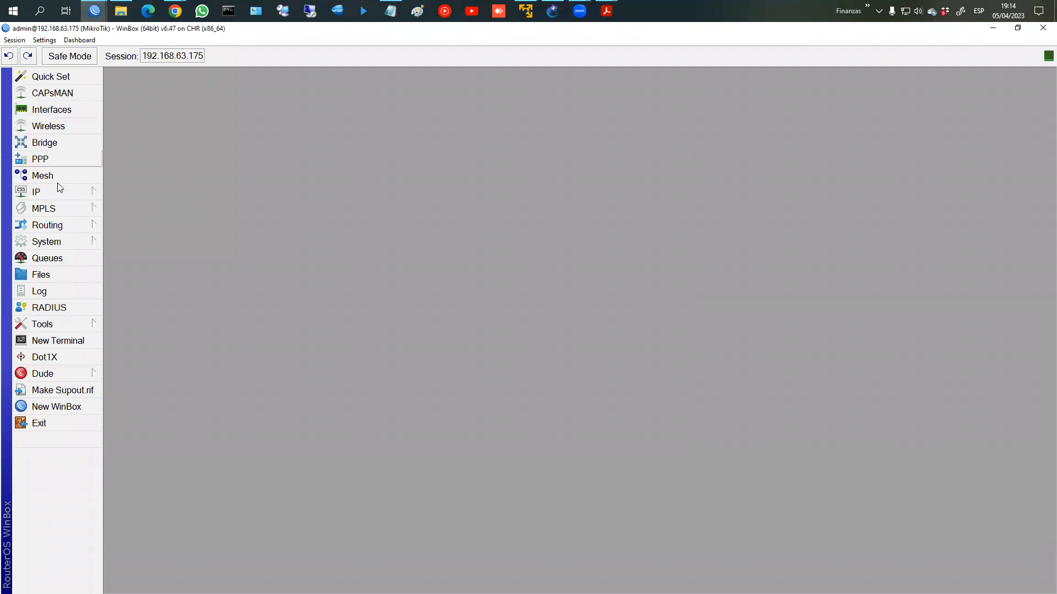
Step: Reopen PPP, select LAN address 192.168.10.1/24 in the Address List, then return to GNS3
click(41, 158)
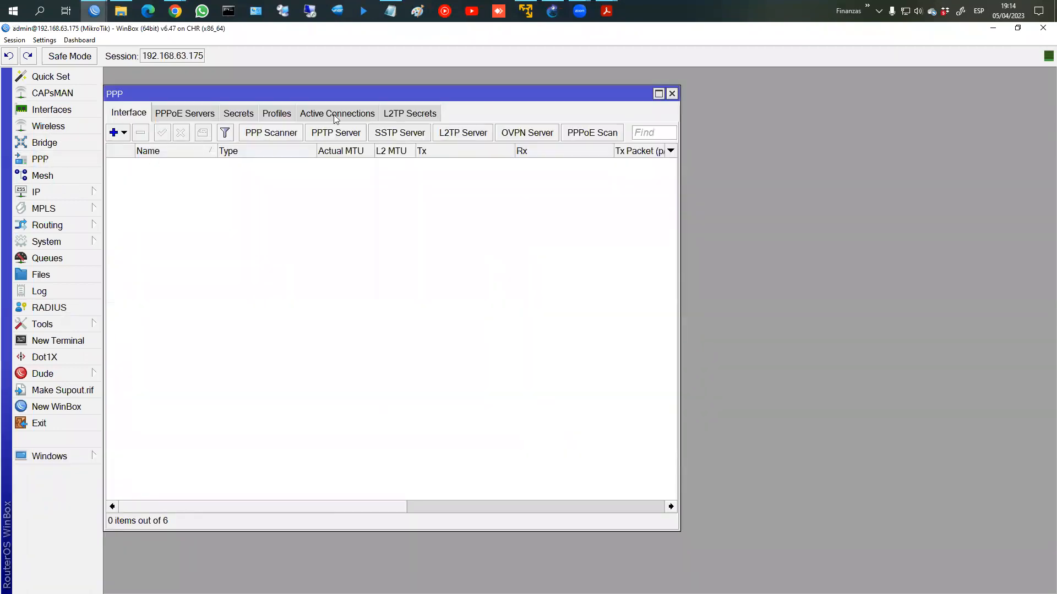
click(36, 192)
click(145, 222)
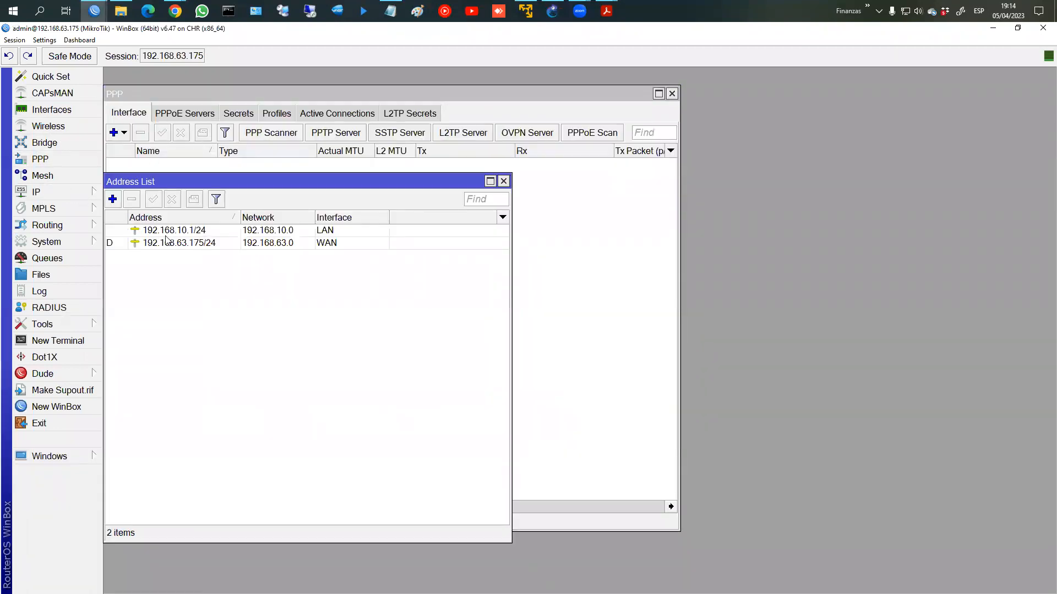
click(175, 231)
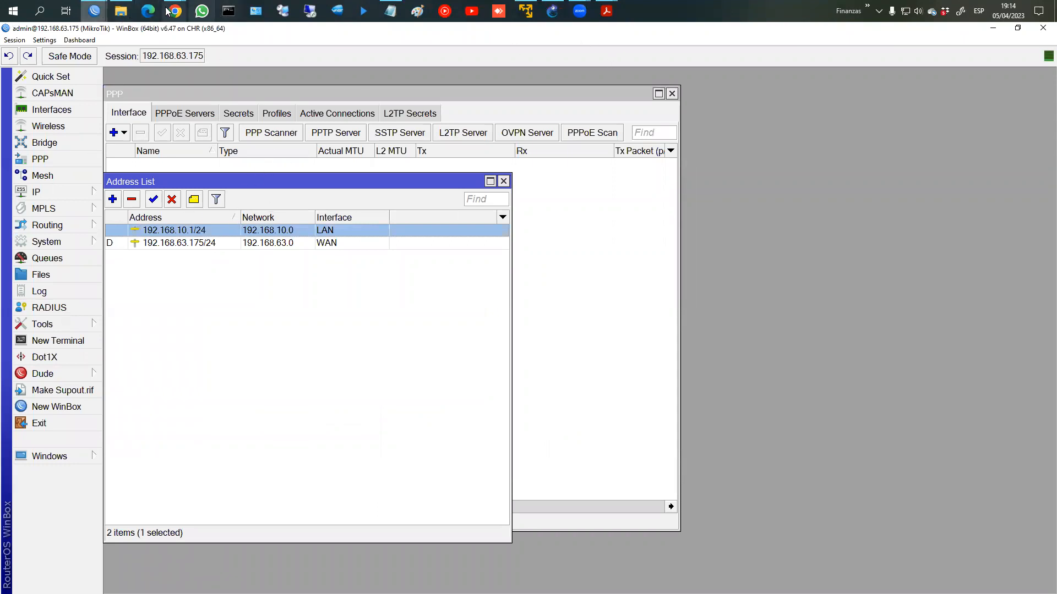
click(552, 11)
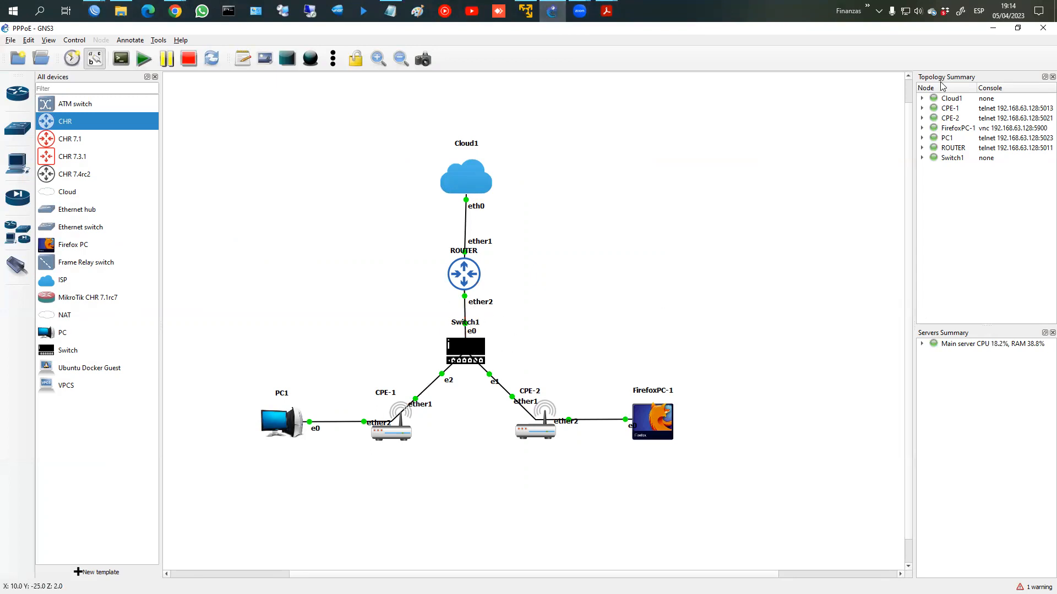
Step: Back in WinBox, review which ports belong to the bridge, then close the Bridge window
click(993, 29)
click(44, 143)
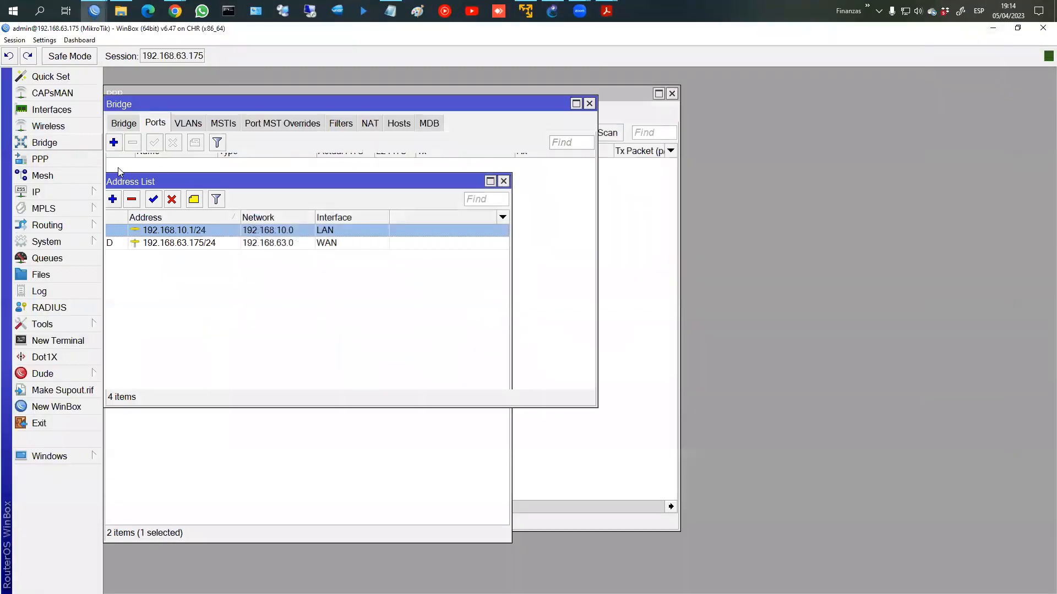
click(176, 182)
click(175, 212)
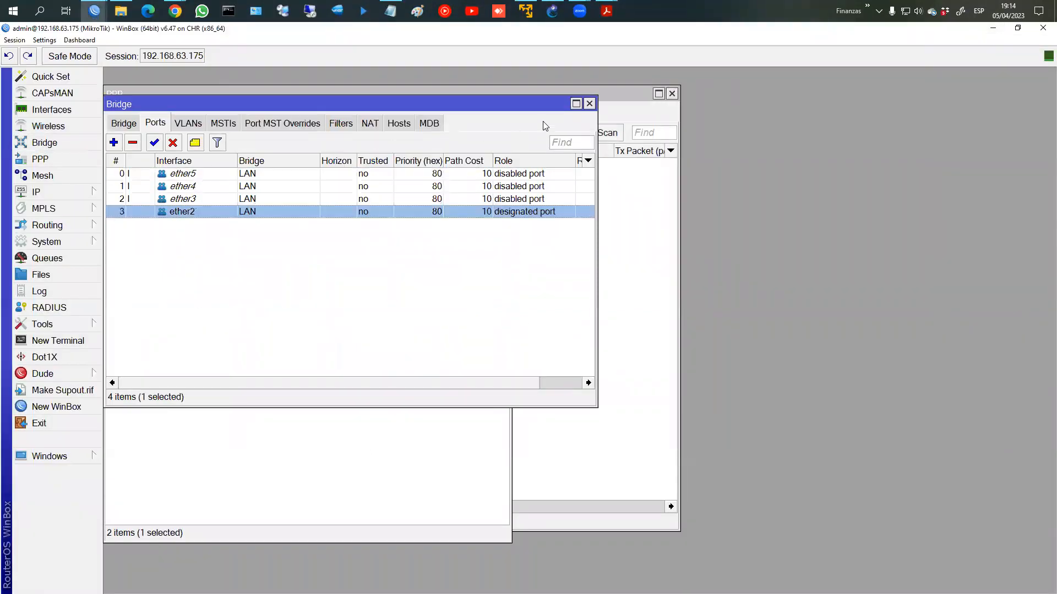
click(590, 104)
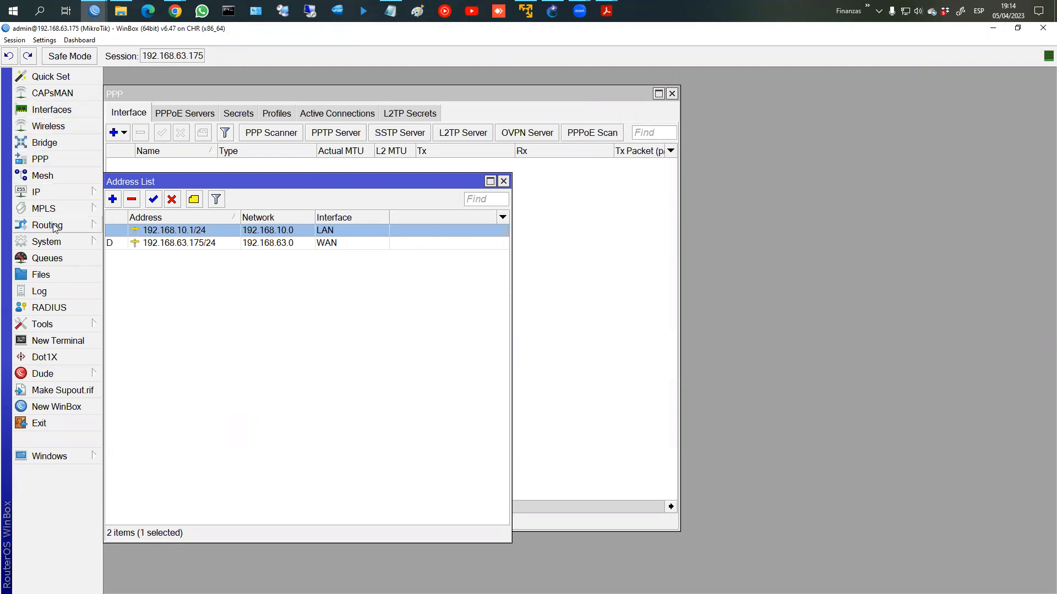
Step: Check the srcnat masquerade NAT rule, then enter 'ping fb.com' in a new router terminal
click(35, 191)
click(156, 320)
click(171, 93)
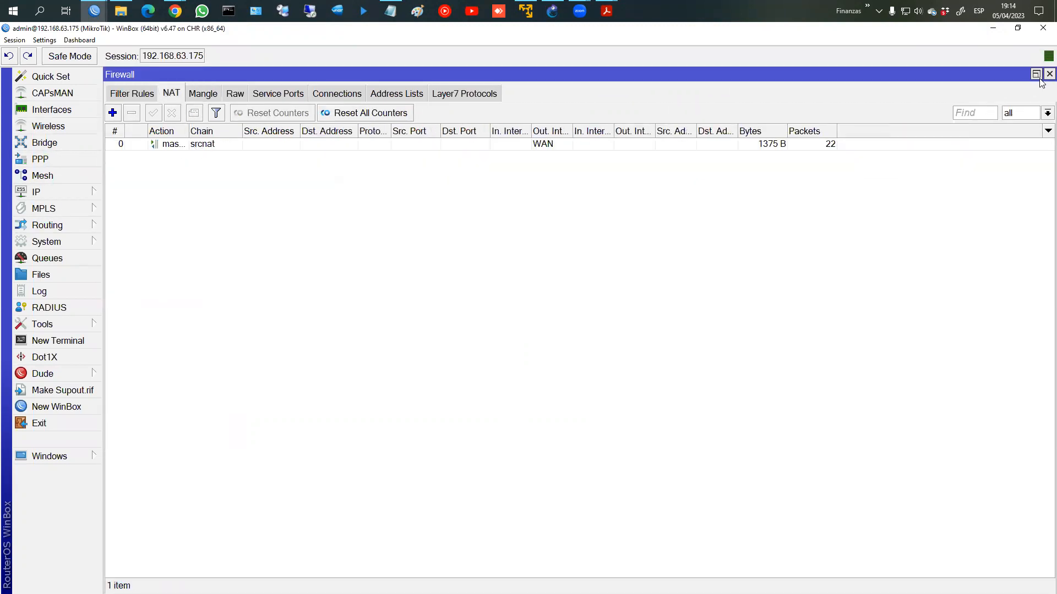
click(1049, 73)
click(64, 342)
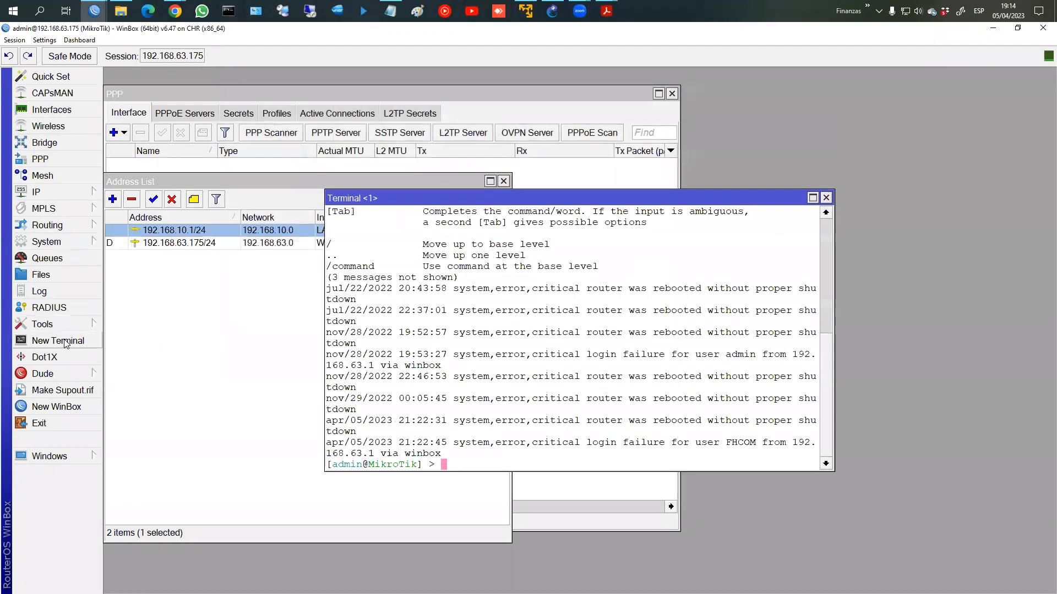
text(ping fb.com)
Step: Run the ping to fb.com, then close the Terminal and Address List
key(Return)
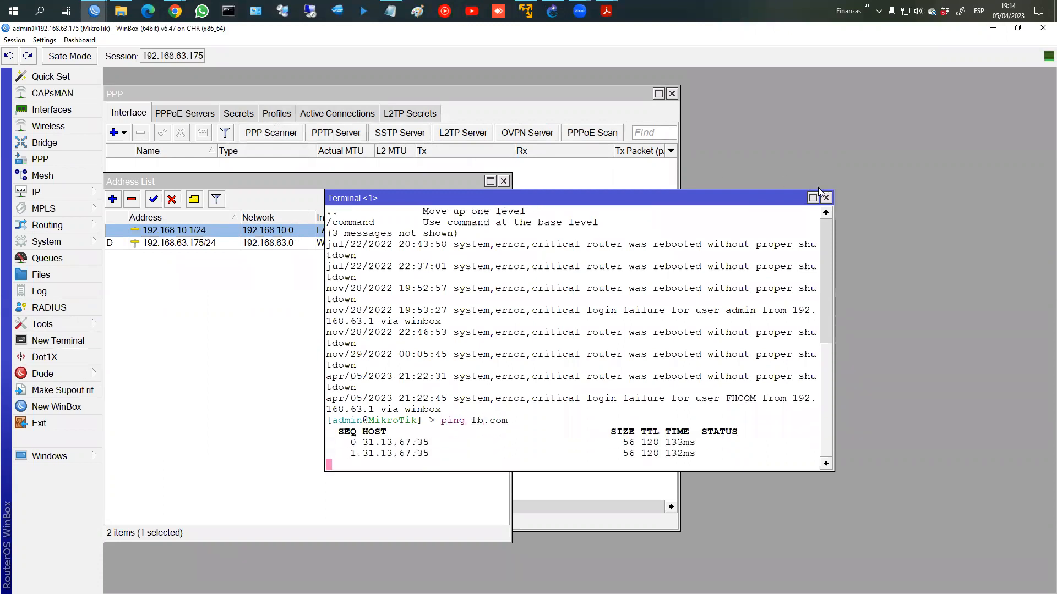
click(826, 197)
click(503, 181)
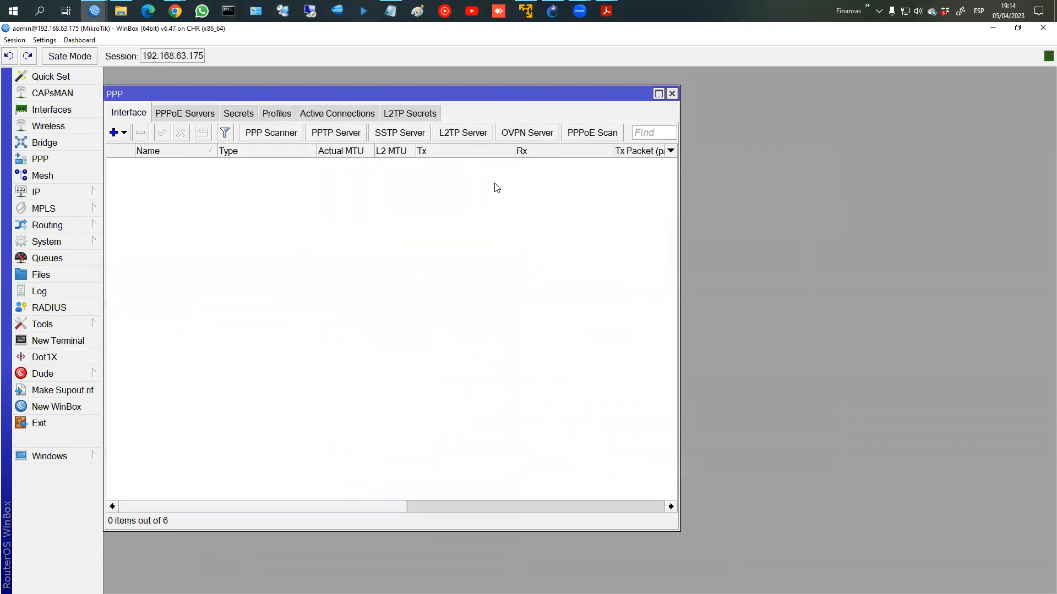
Step: Highlight the address pool, Profile and PPPoE server lines in the Notepad plan, then minimize it
click(390, 11)
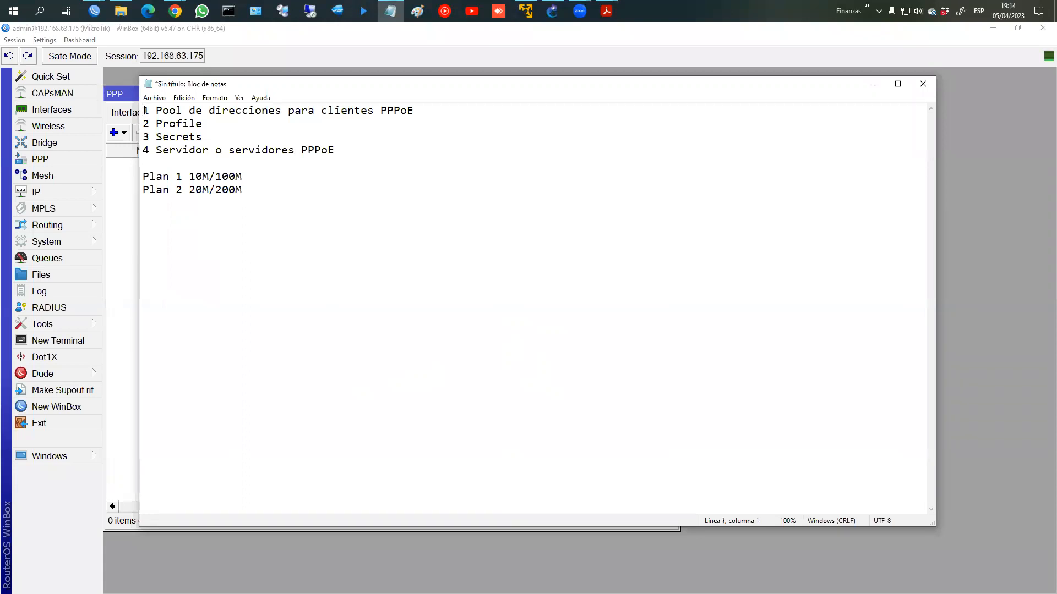
drag(145, 110, 421, 110)
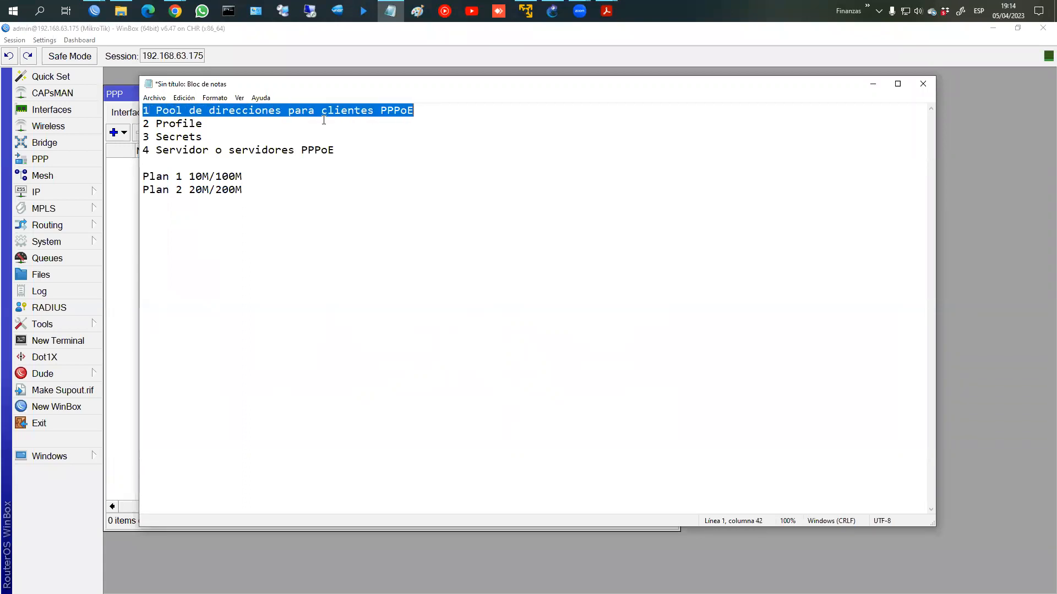
drag(144, 124, 229, 150)
drag(338, 160, 396, 163)
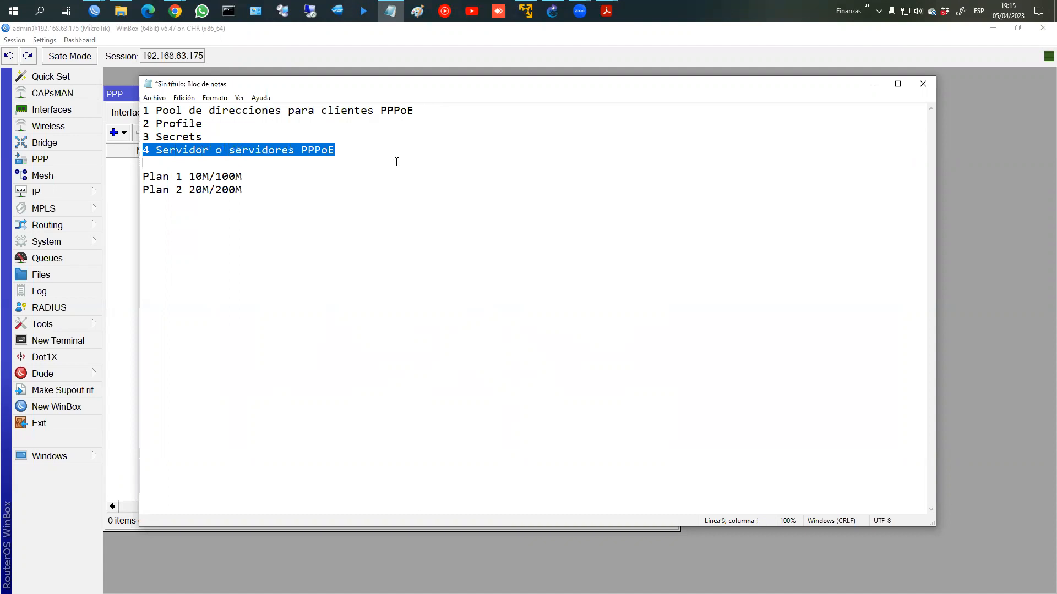
click(874, 86)
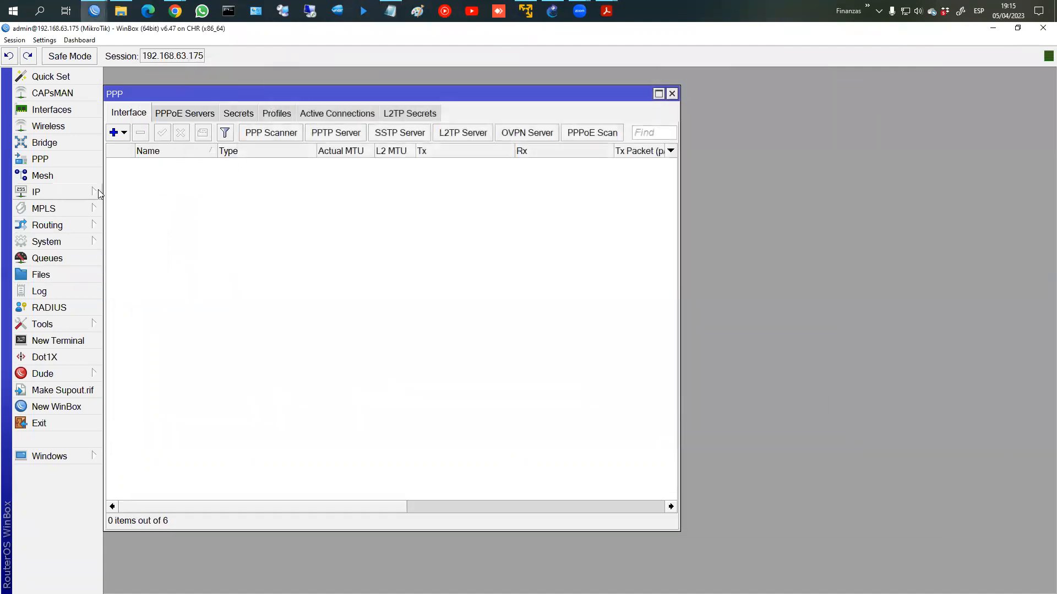
Step: Open the IP Pool list showing pool_pppoe (172.16.1.1-172.16.1.254) beside the IP Address List
click(94, 192)
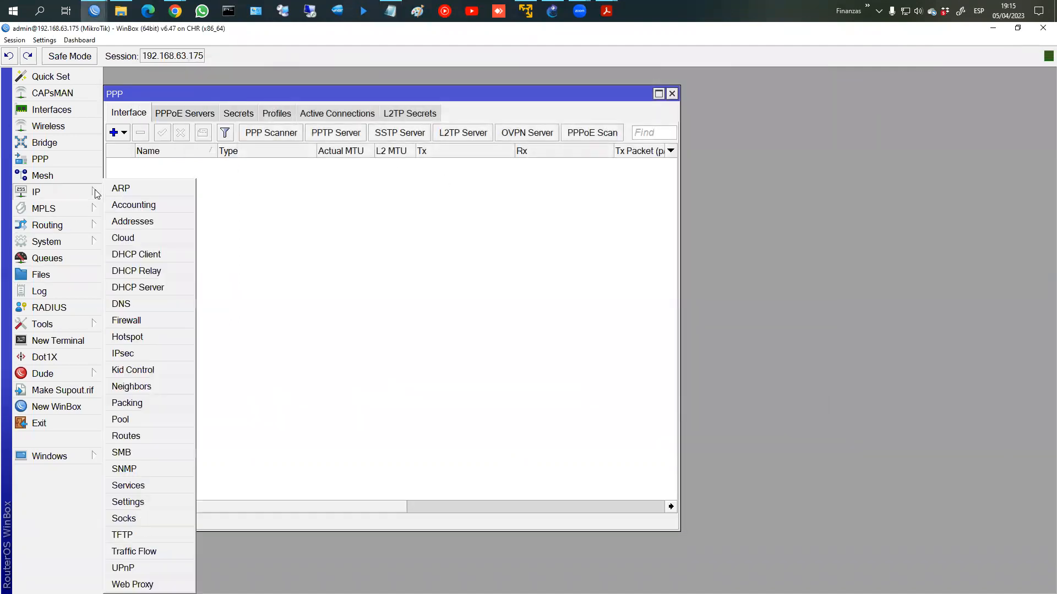
click(136, 419)
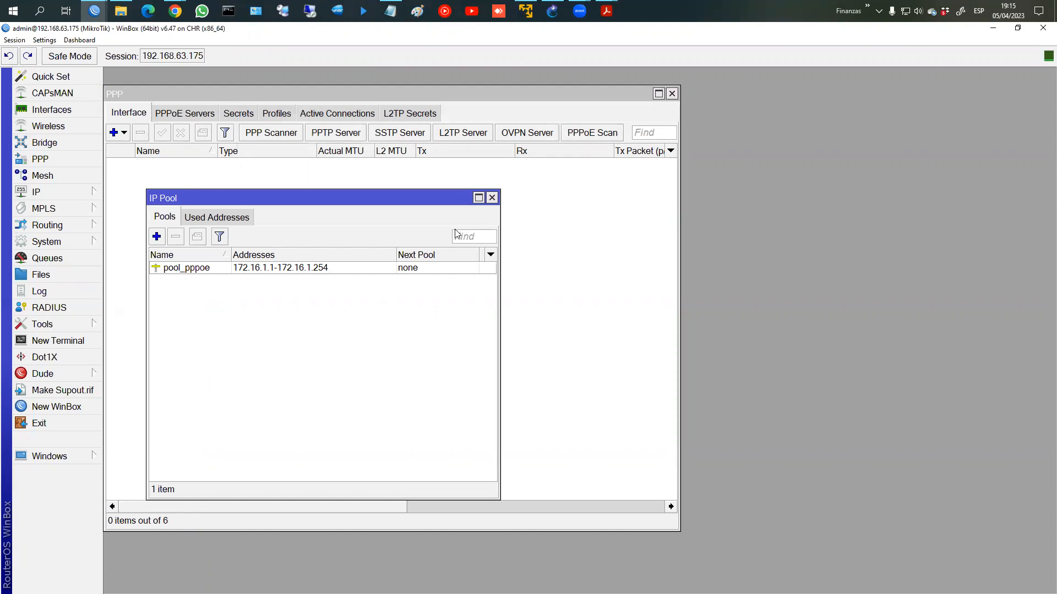
drag(362, 198, 571, 195)
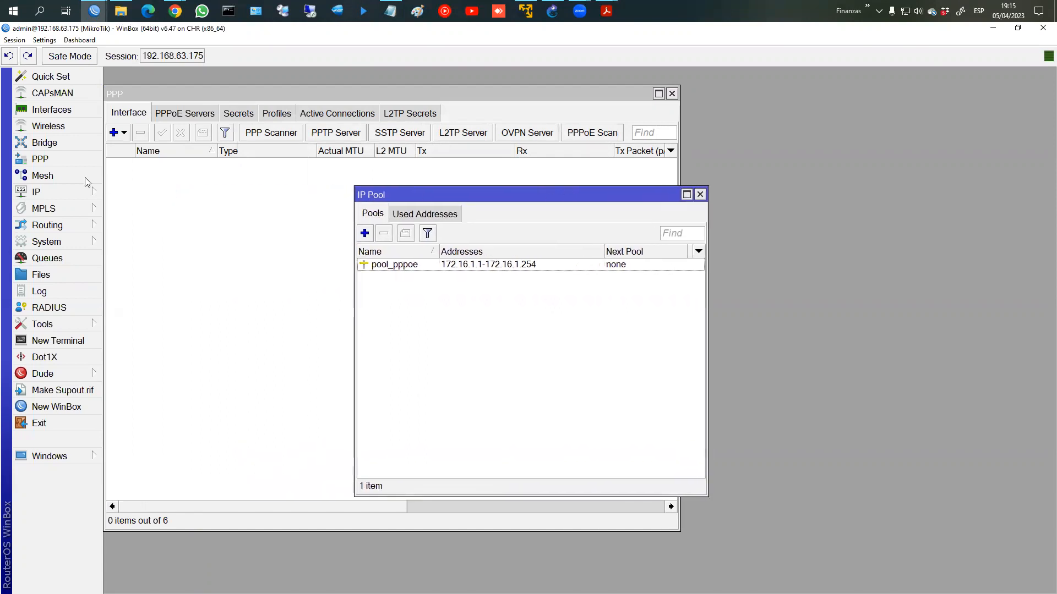
click(85, 191)
click(136, 220)
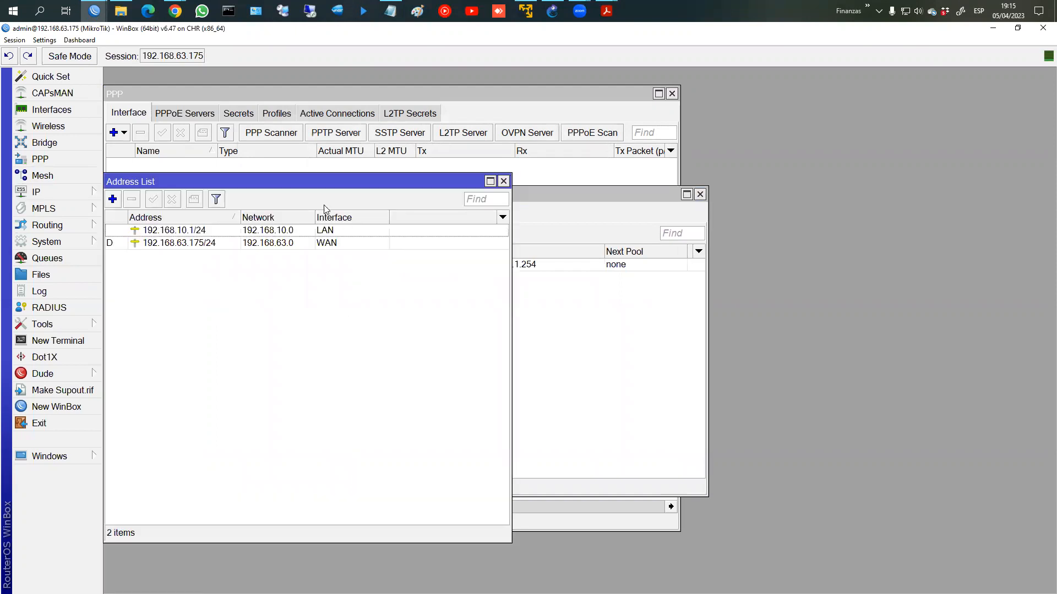
mouse_move(548, 200)
mouse_down()
mouse_move(592, 179)
mouse_move(541, 180)
mouse_up()
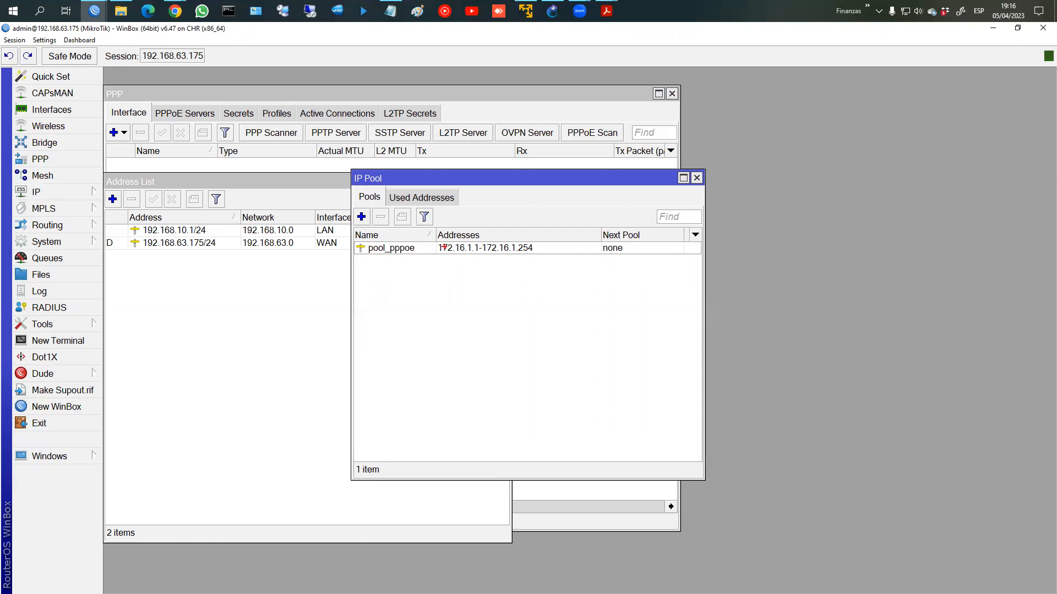
Step: Clear the screen annotations, glance at the PPPoE plan notes, and return to WinBox's PPP window
drag(432, 239, 544, 262)
mouse_move(419, 254)
mouse_down()
mouse_move(234, 214)
mouse_move(276, 213)
mouse_up()
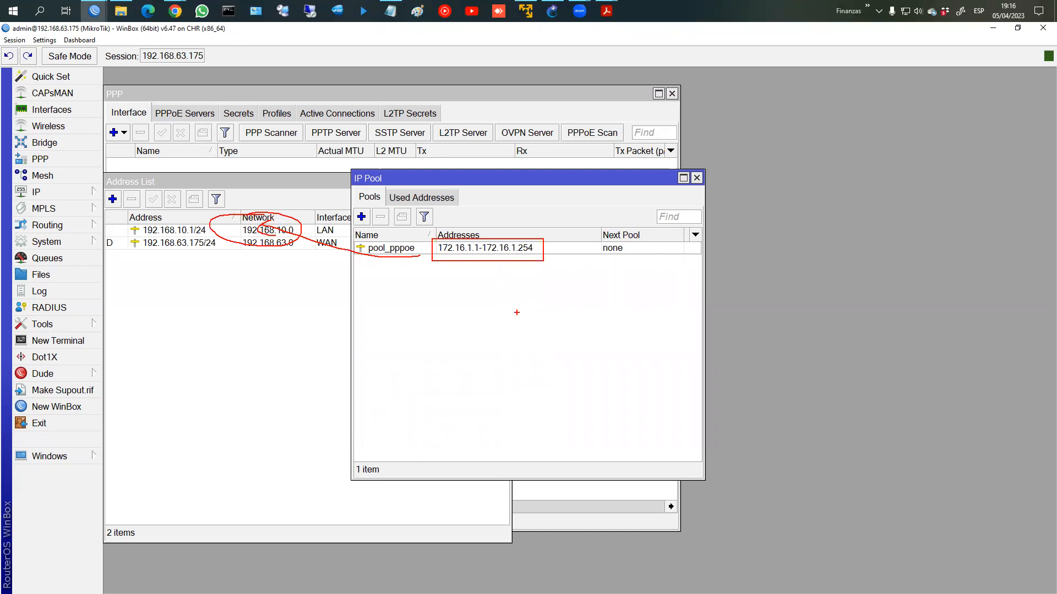
key(Escape)
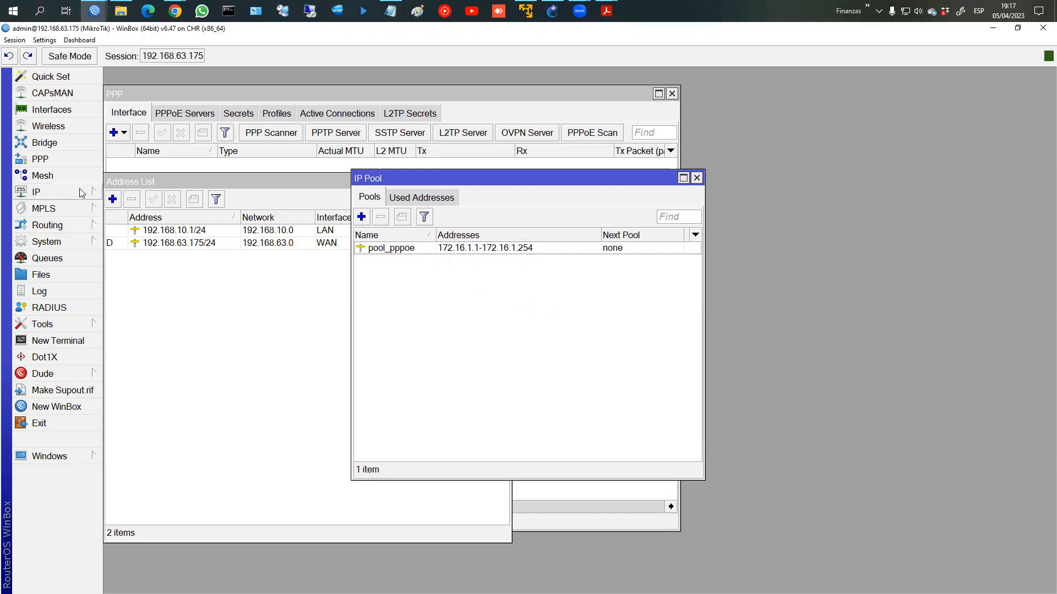
click(390, 10)
key(alt+Tab)
click(187, 95)
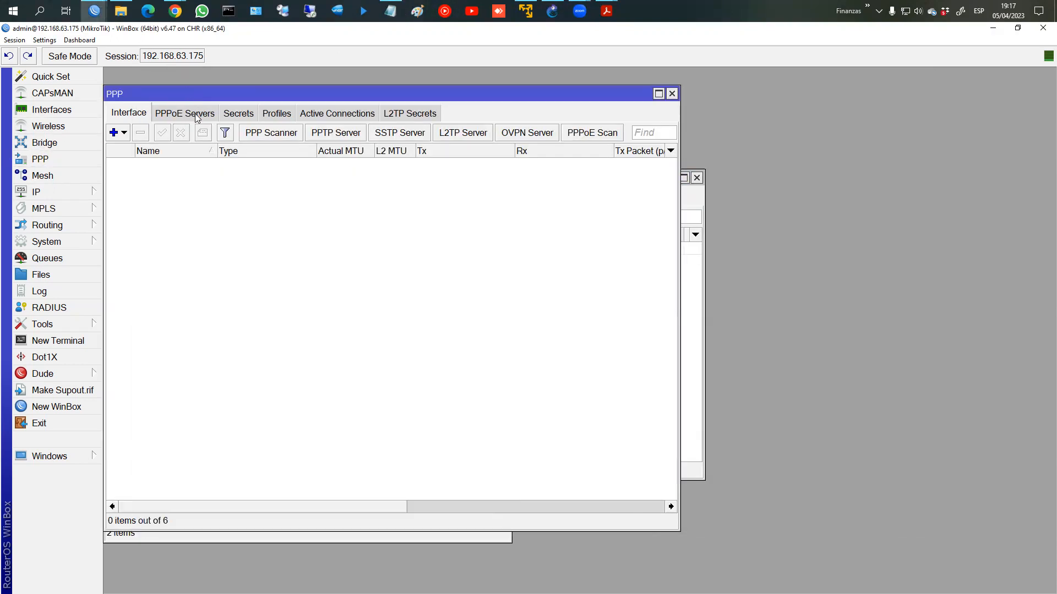
Step: Add a new PPP profile named profile_PPPoE with local address 192.168.200.1
click(274, 114)
click(114, 133)
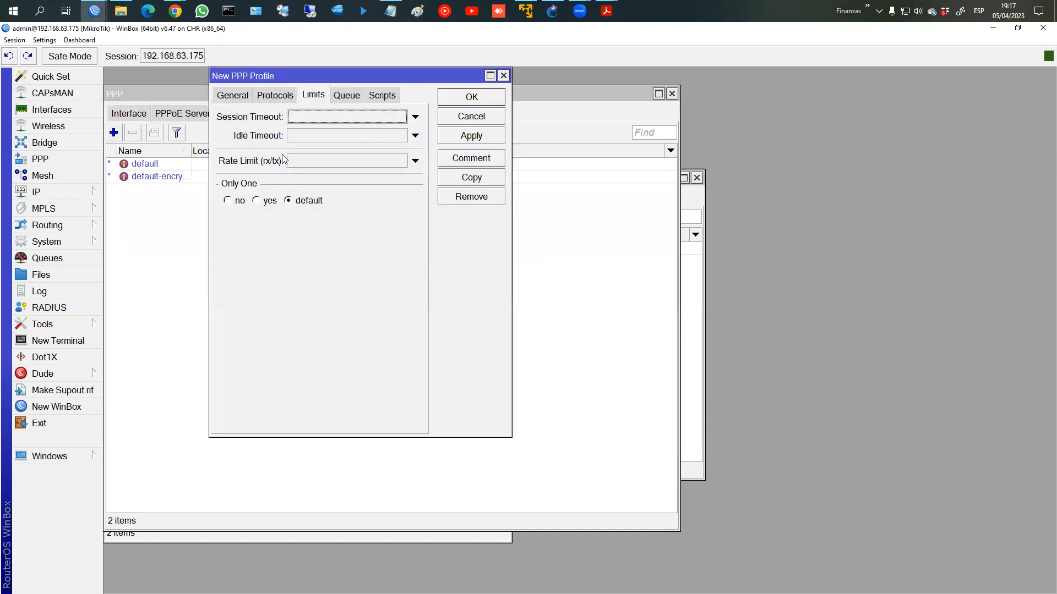
click(242, 98)
click(323, 122)
key(BackSpace)
text(_PPPoE)
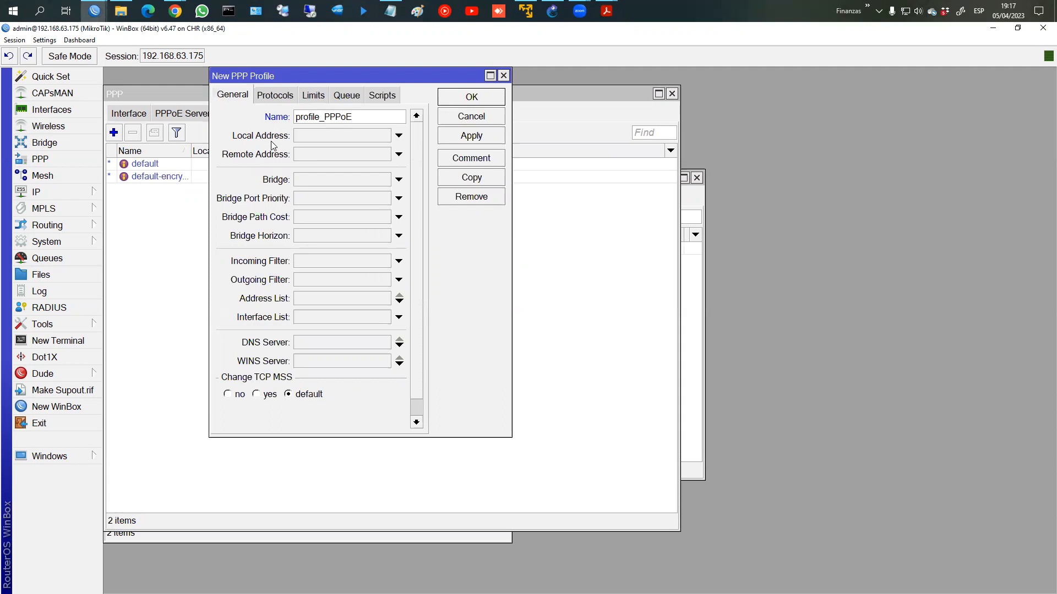
click(300, 139)
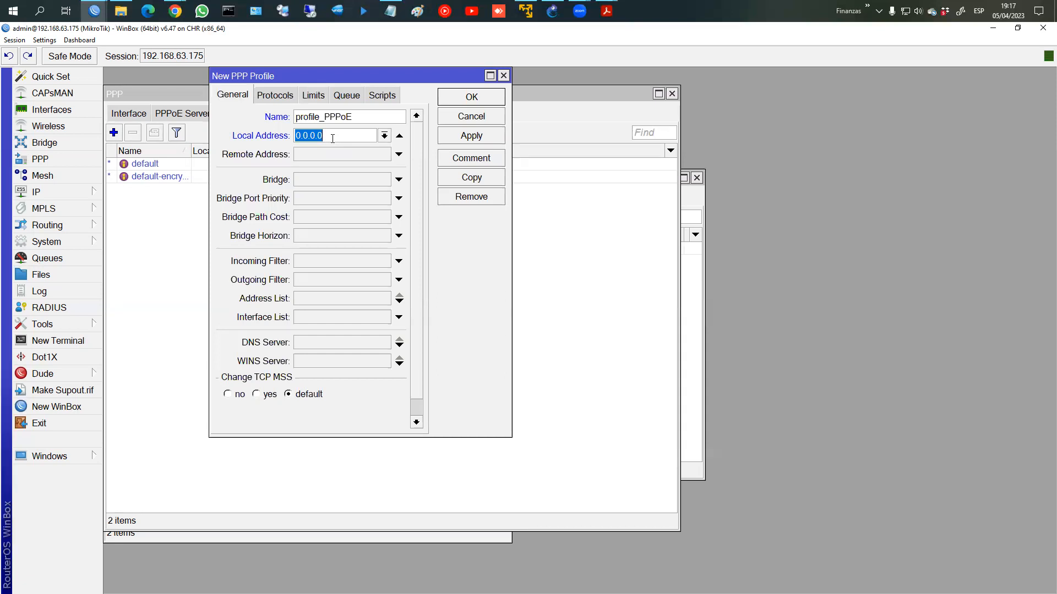
text(192.168.100.1)
Step: Set the profile's remote address to pool_pppoe and save it
click(398, 155)
click(355, 168)
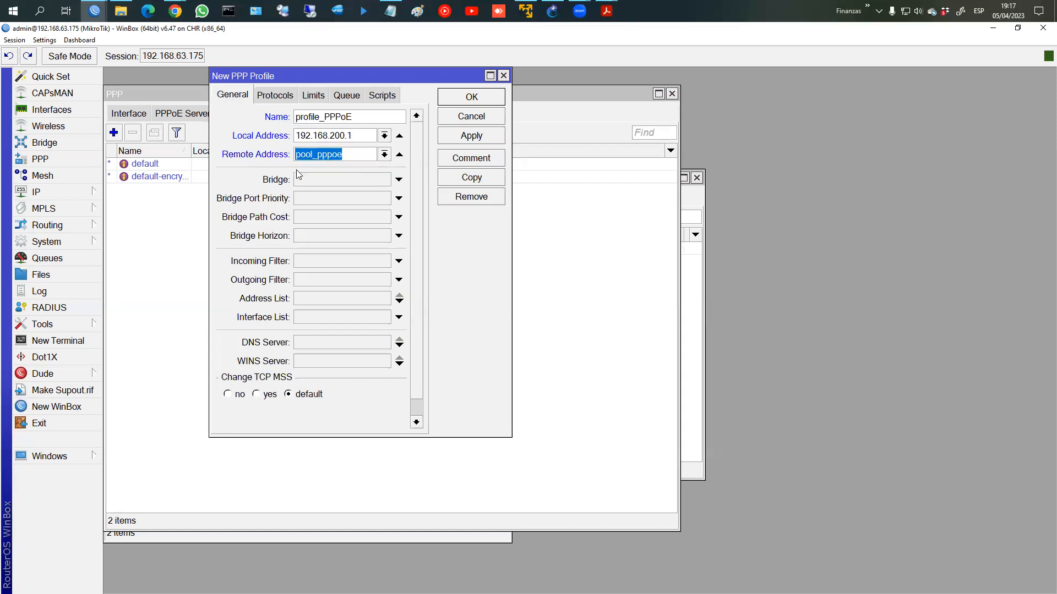
click(471, 136)
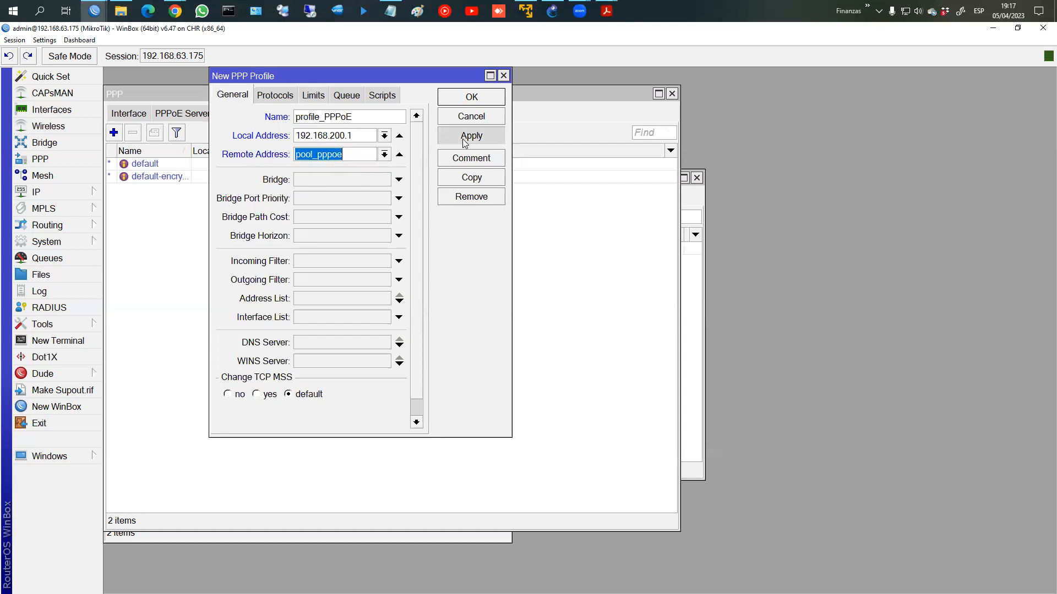
click(470, 99)
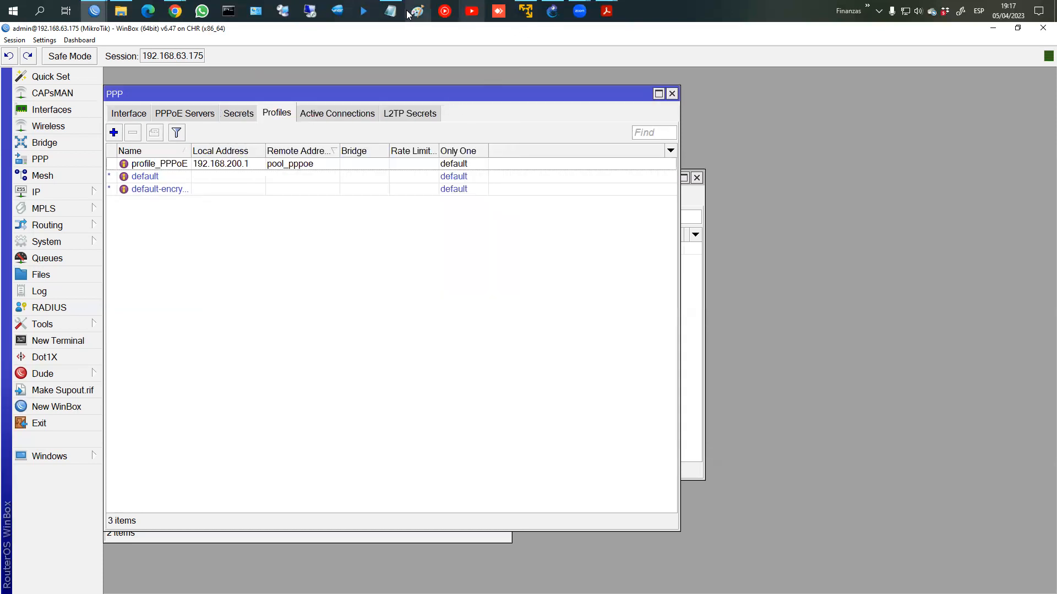
click(392, 11)
Step: Mark the Profile and Secrets steps in the plan notes and show the PPP Secrets list
drag(157, 124, 213, 138)
click(262, 187)
click(117, 218)
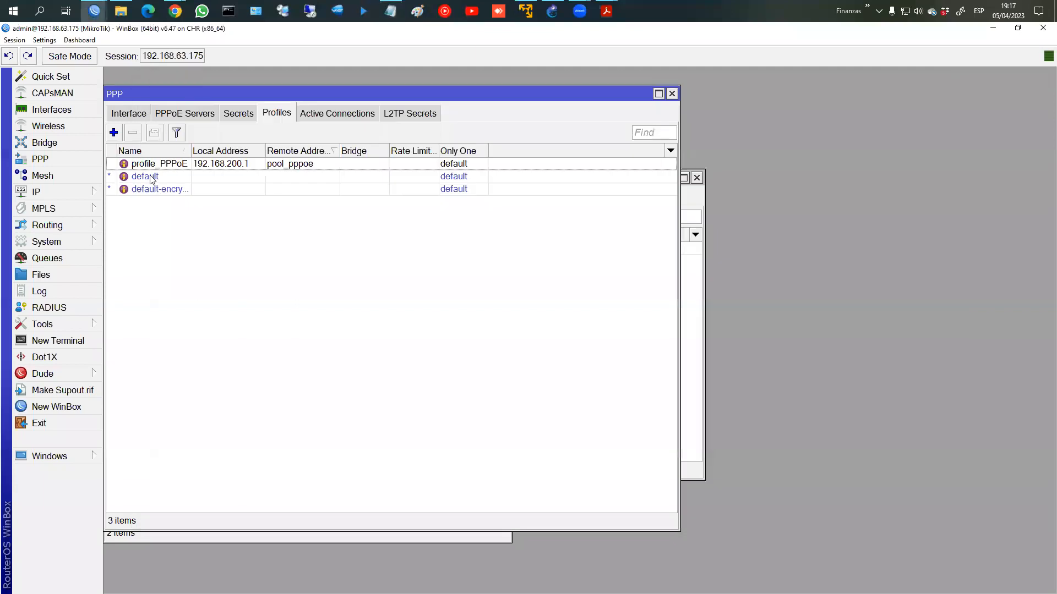
click(231, 114)
Step: Create PPP secret usuario1 with its password, service pppoe and profile profile_PPPoE
click(113, 133)
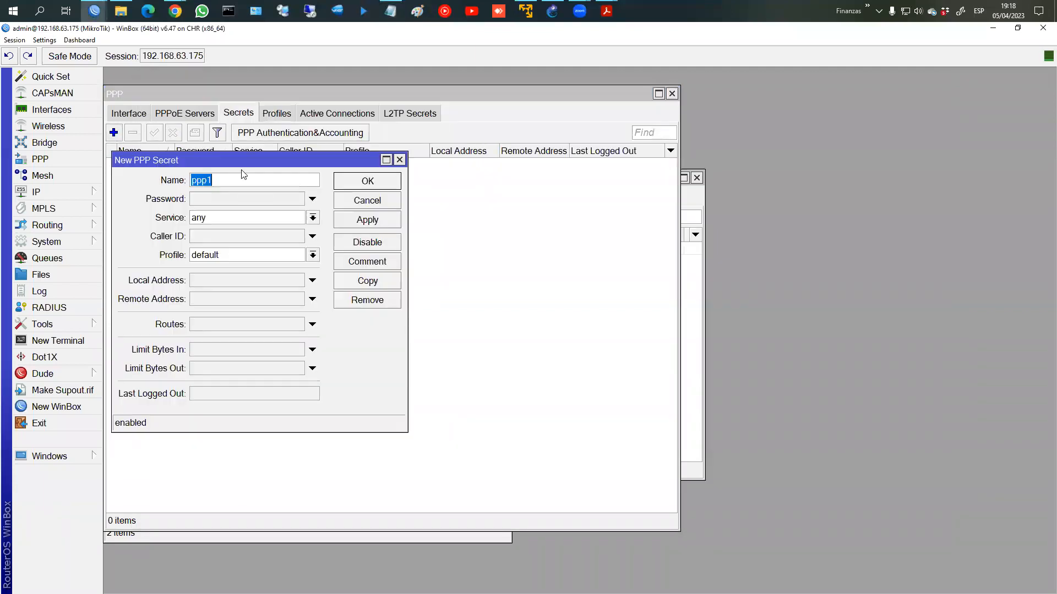
text(ususau)
key(BackSpace)
key(BackSpace)
key(BackSpace)
text(ario1)
click(237, 194)
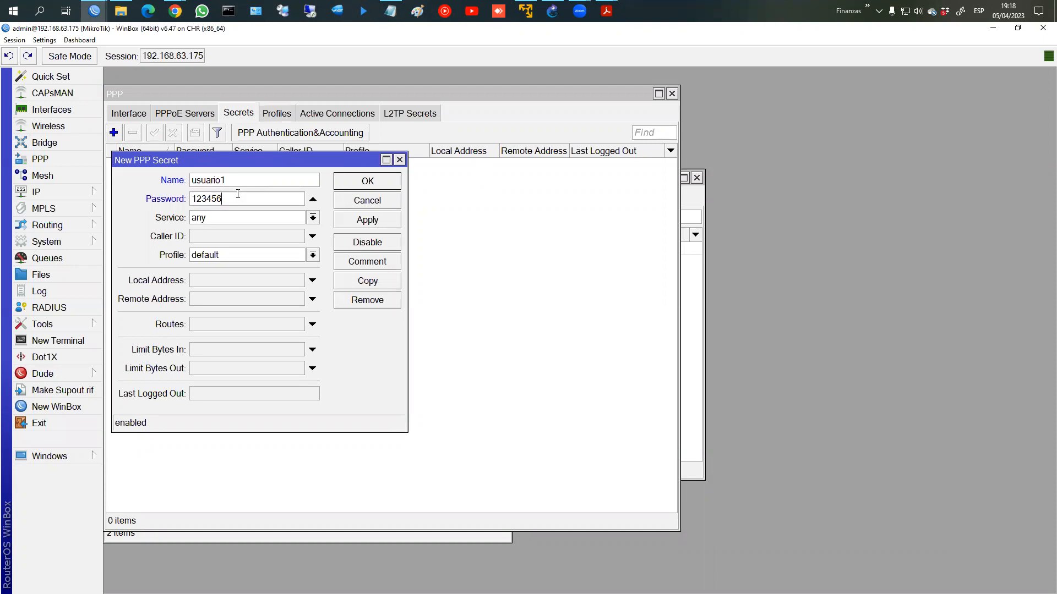
click(312, 218)
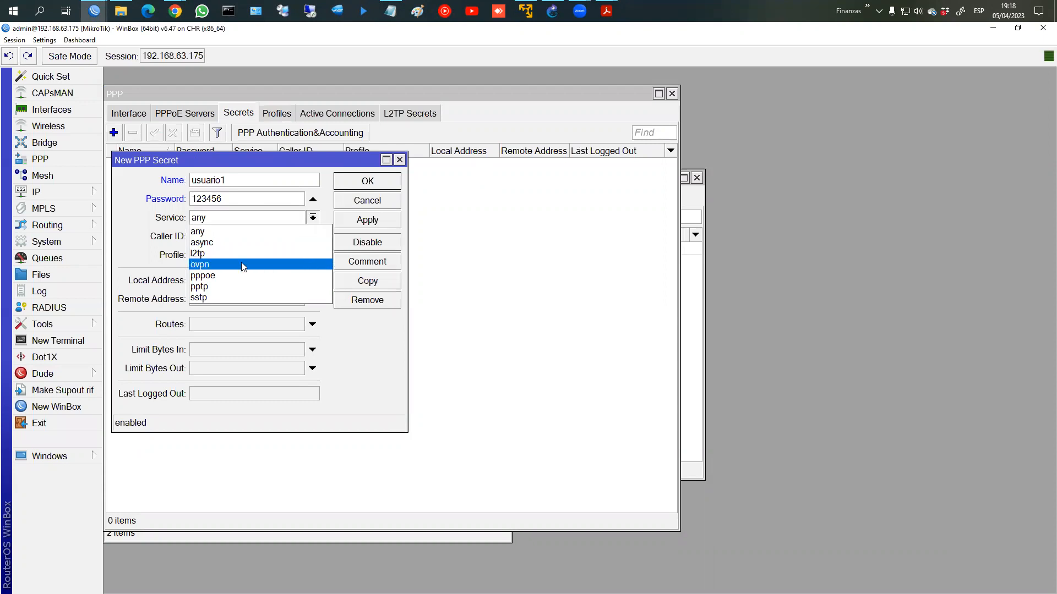
click(231, 275)
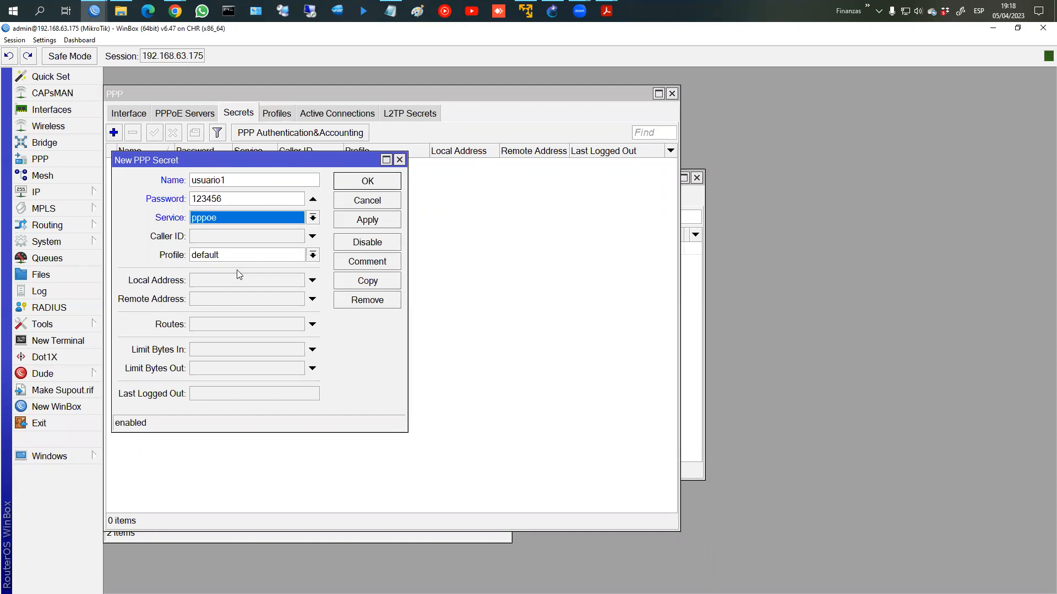
click(219, 258)
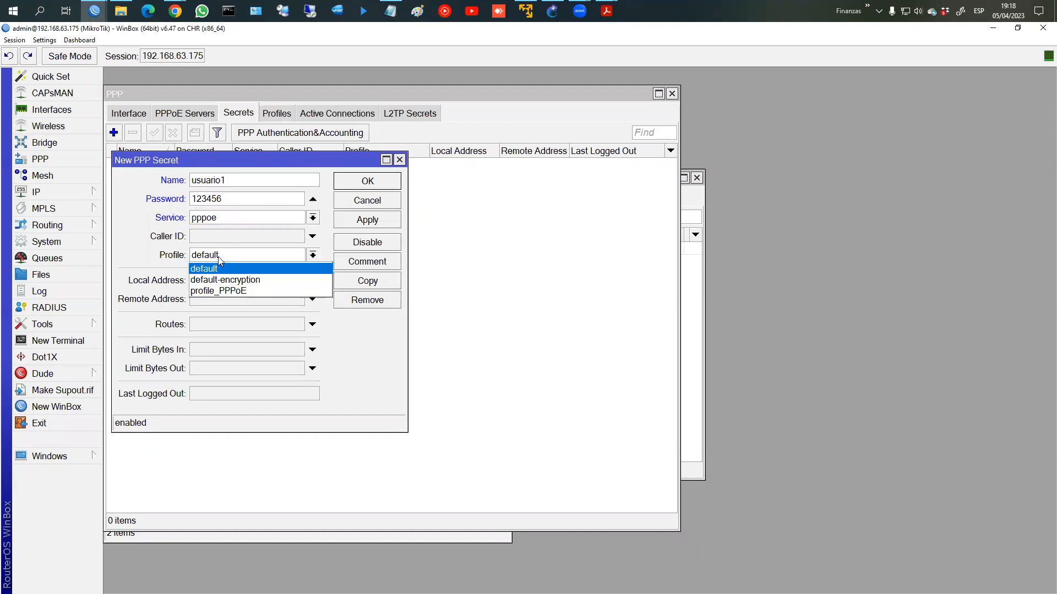
click(218, 291)
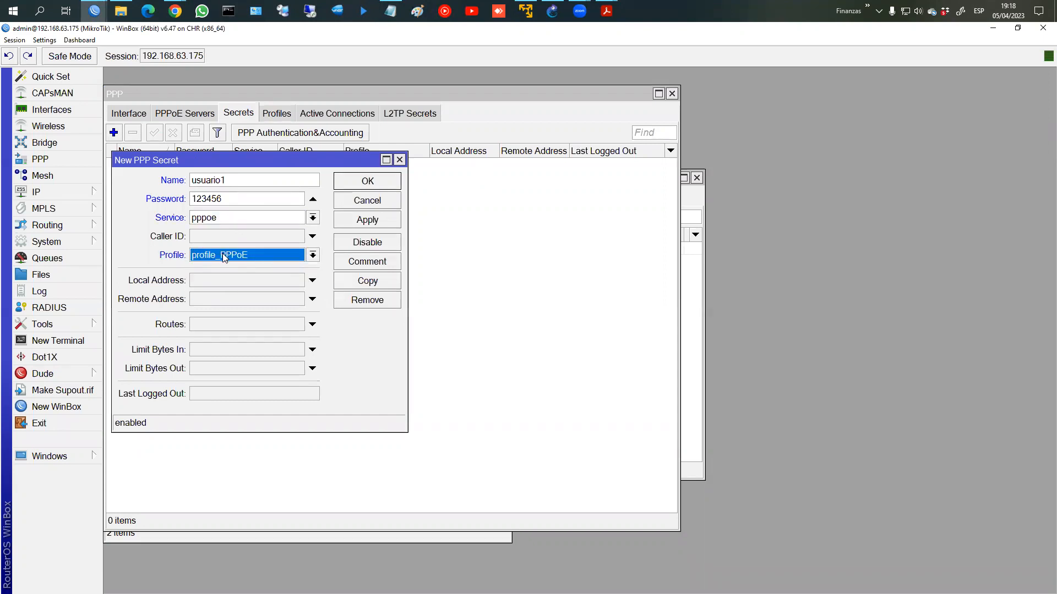
click(363, 222)
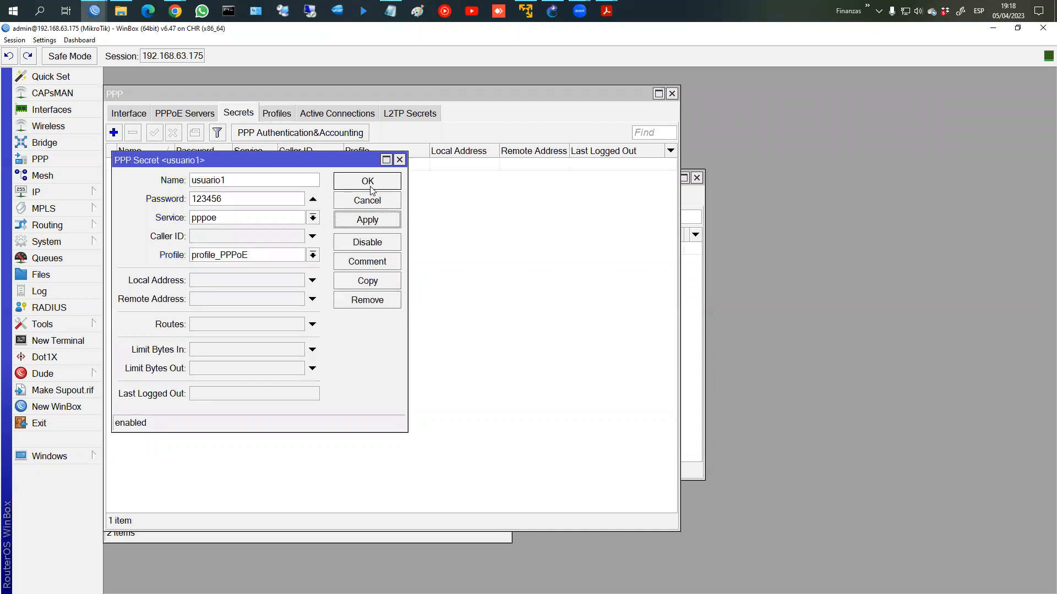
Step: Copy the secret as a second user named usuario2 and save it
click(367, 281)
text(usuario)
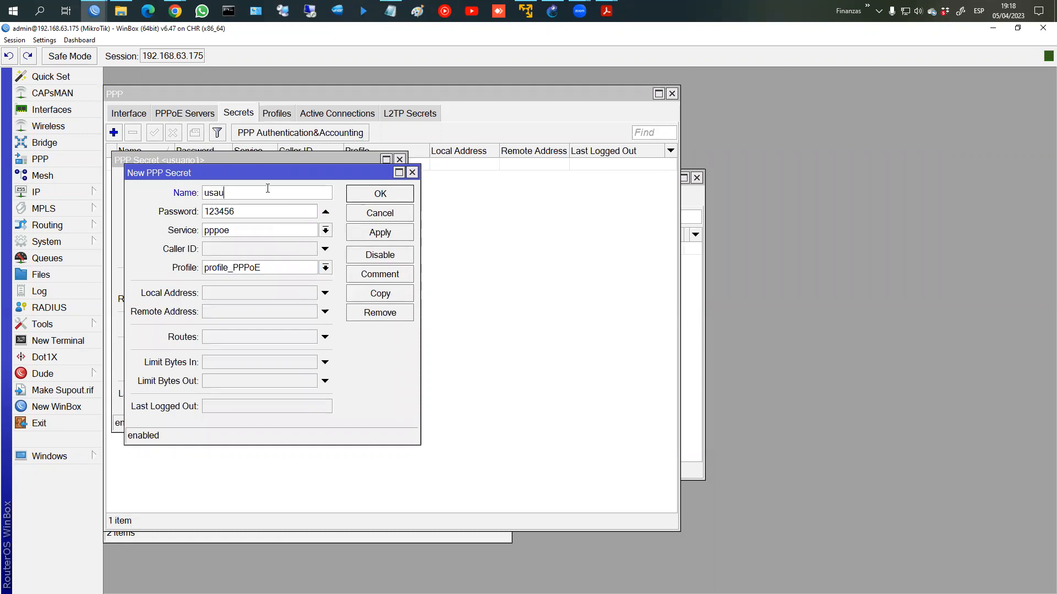
key(BackSpace)
key(BackSpace)
key(BackSpace)
key(BackSpace)
key(BackSpace)
text(uario2)
click(380, 197)
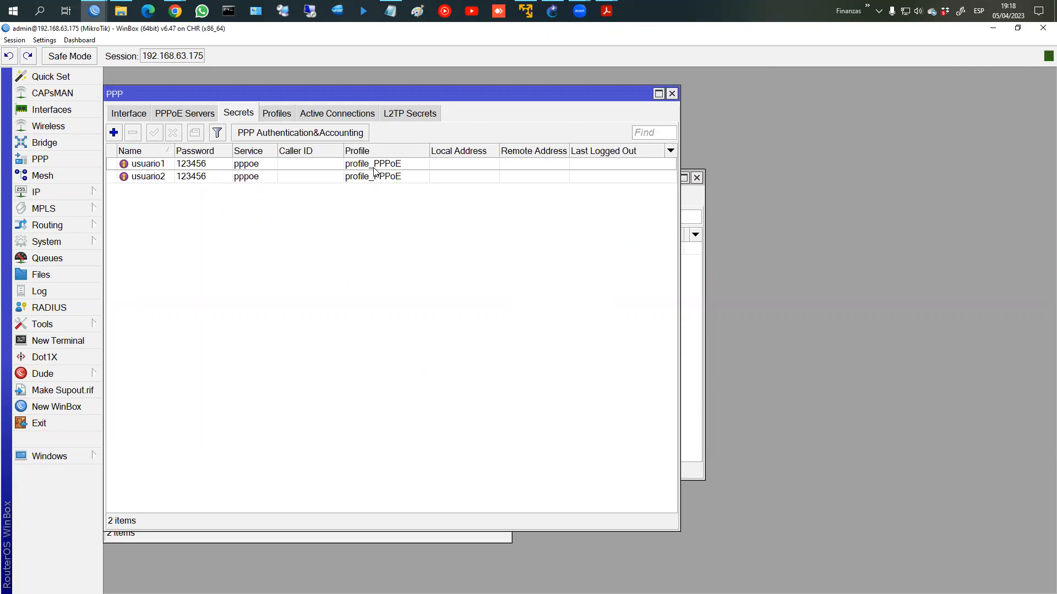
click(390, 11)
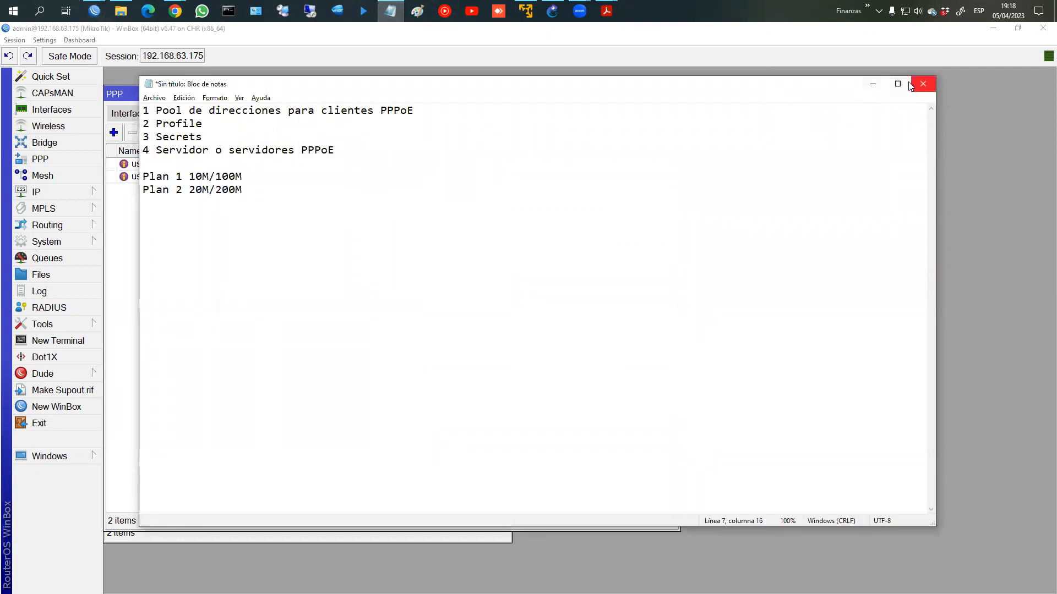
Step: Draft a new PPPoE server keeping the name service1 and choosing the LAN interface
click(873, 83)
click(185, 113)
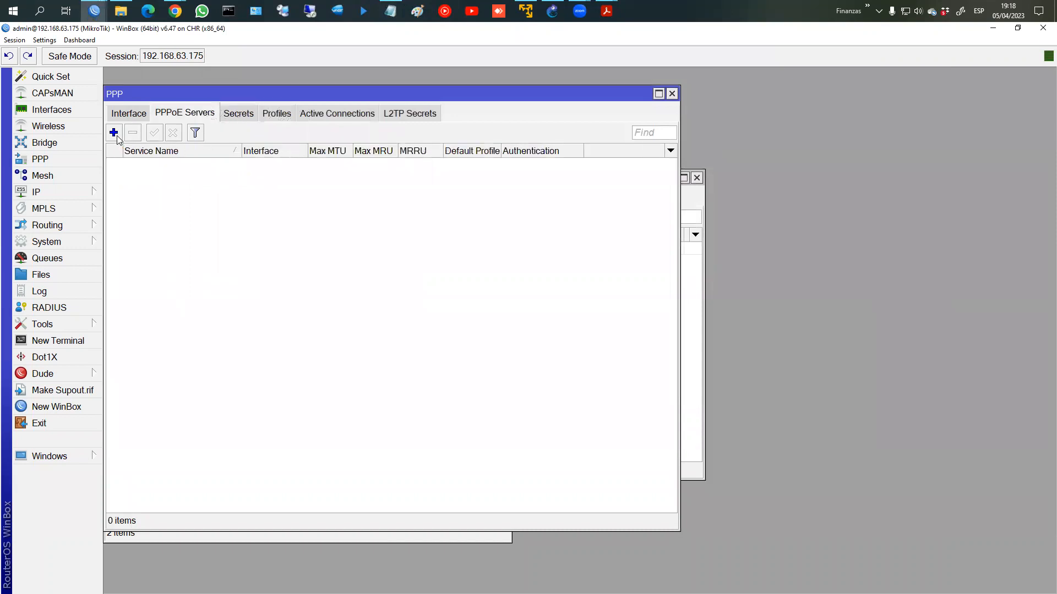
click(115, 135)
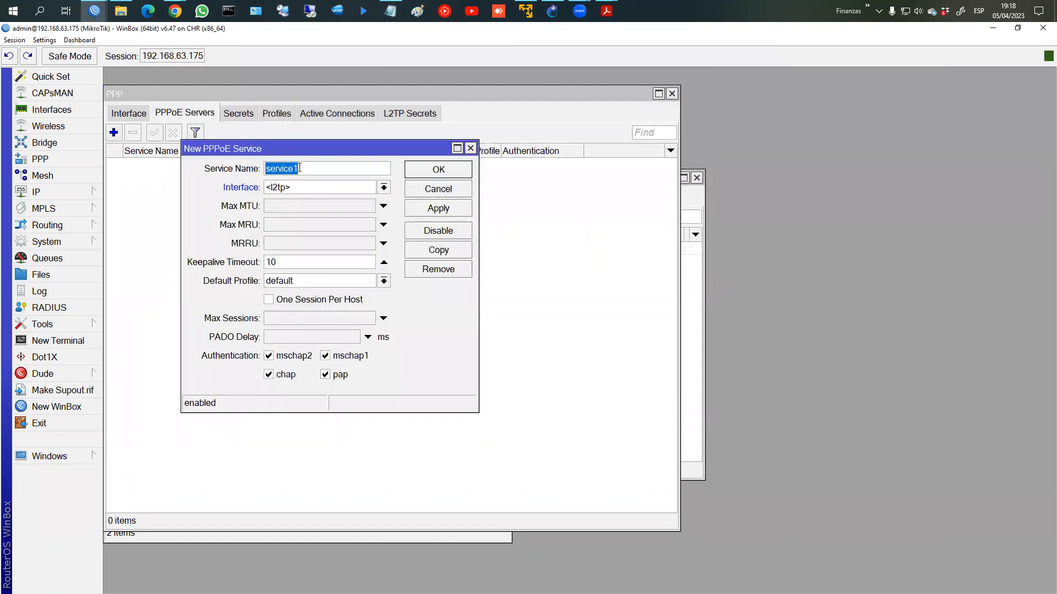
click(299, 168)
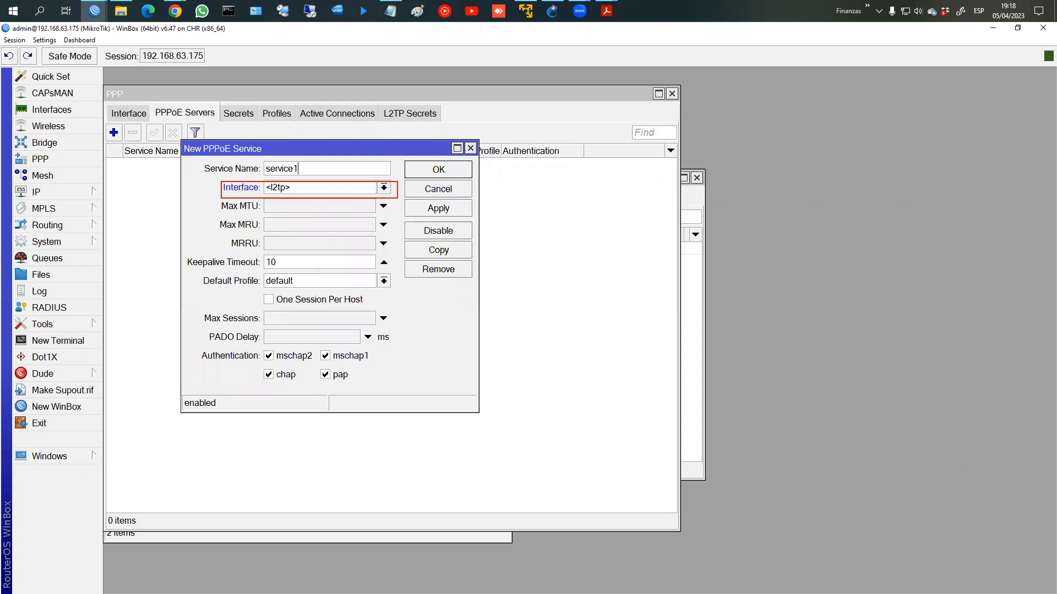
key(Escape)
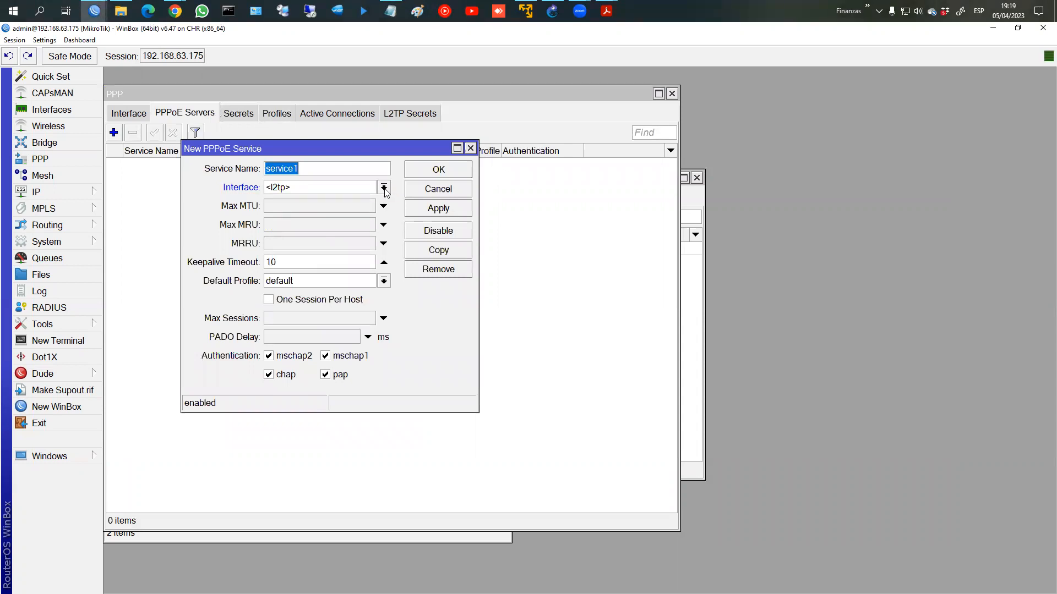
click(383, 188)
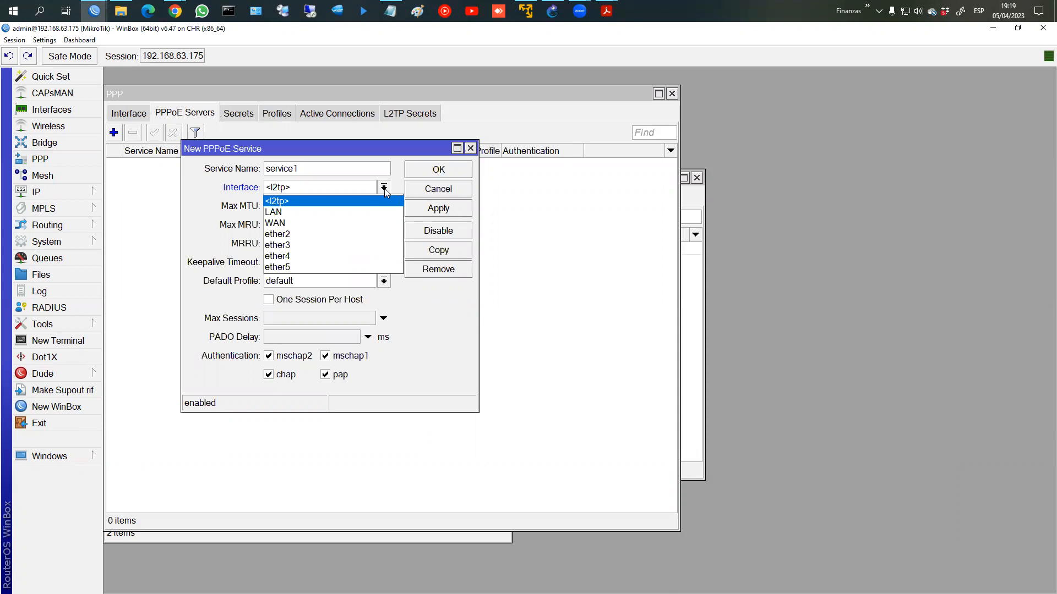
click(366, 211)
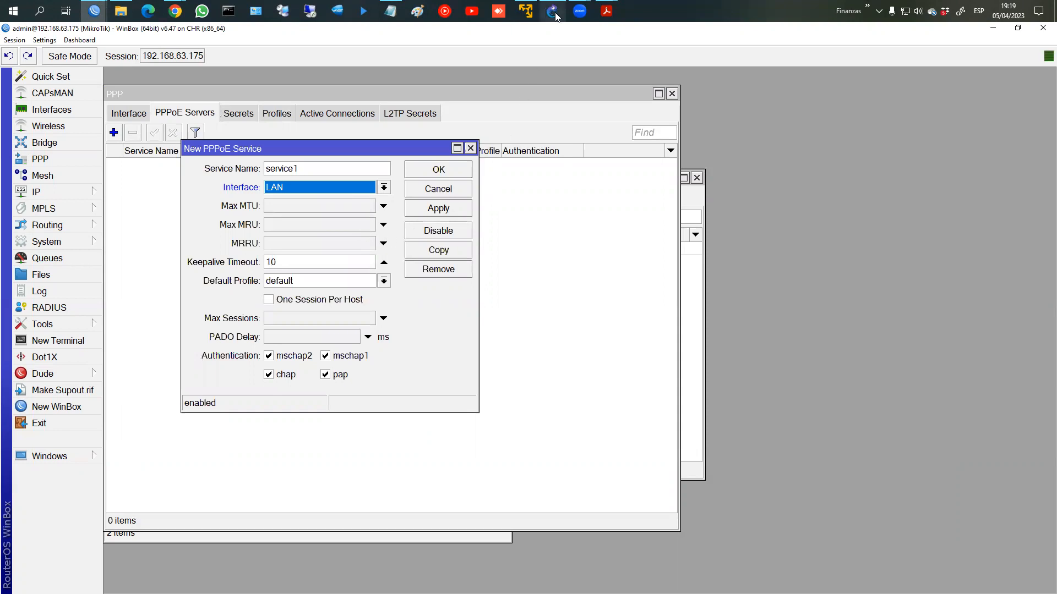
click(606, 12)
Step: Show page 4, 'Introducción a túneles', of mtcna_08_tuneles_v20.pdf and annotate the PPPoE entry
click(640, 65)
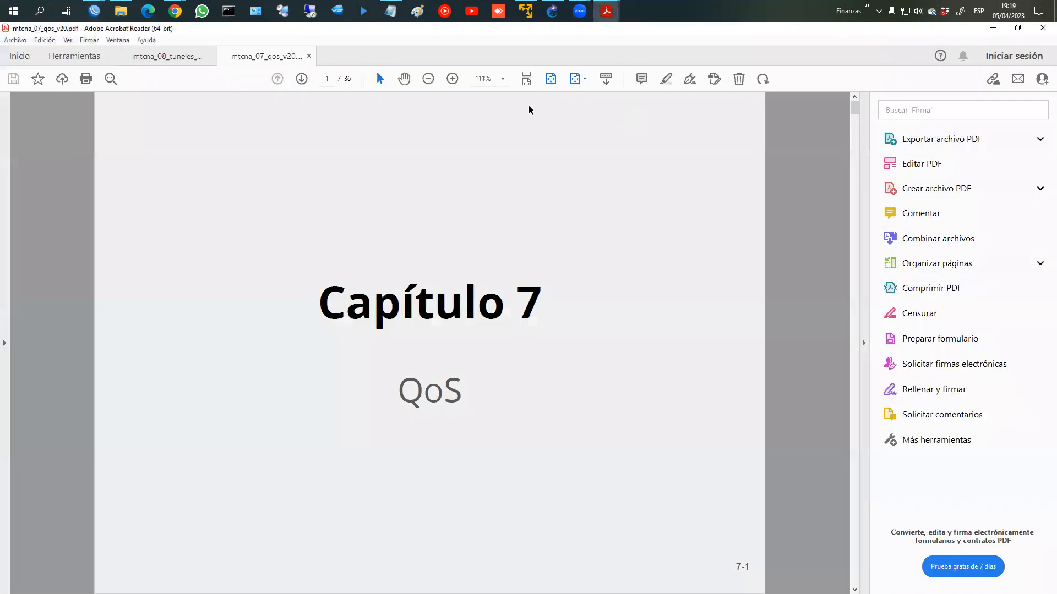
click(153, 54)
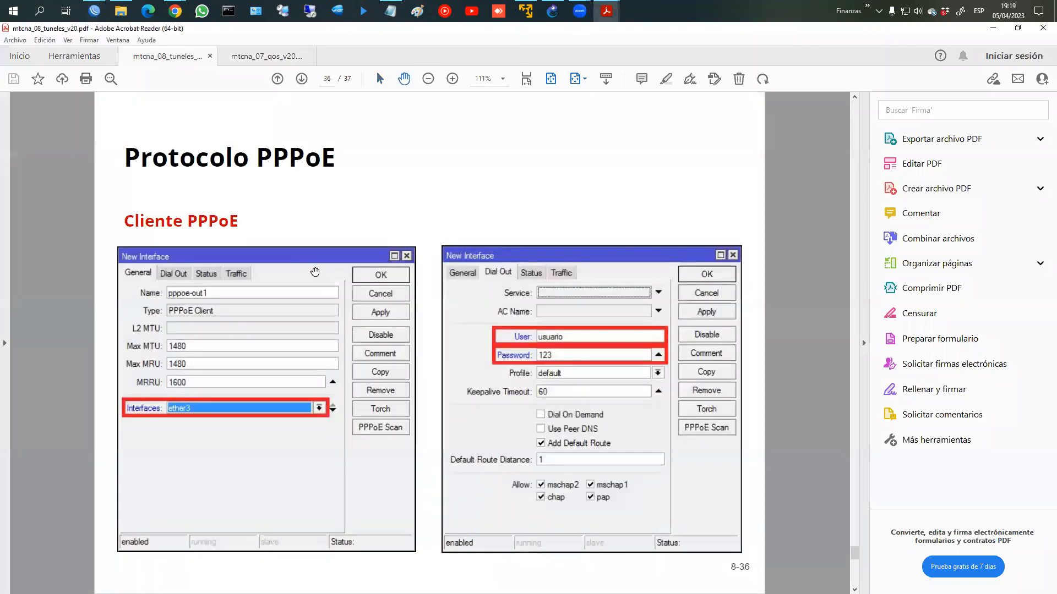
scroll(315, 271, up, 20)
scroll(315, 272, up, 6)
scroll(315, 272, down, 3)
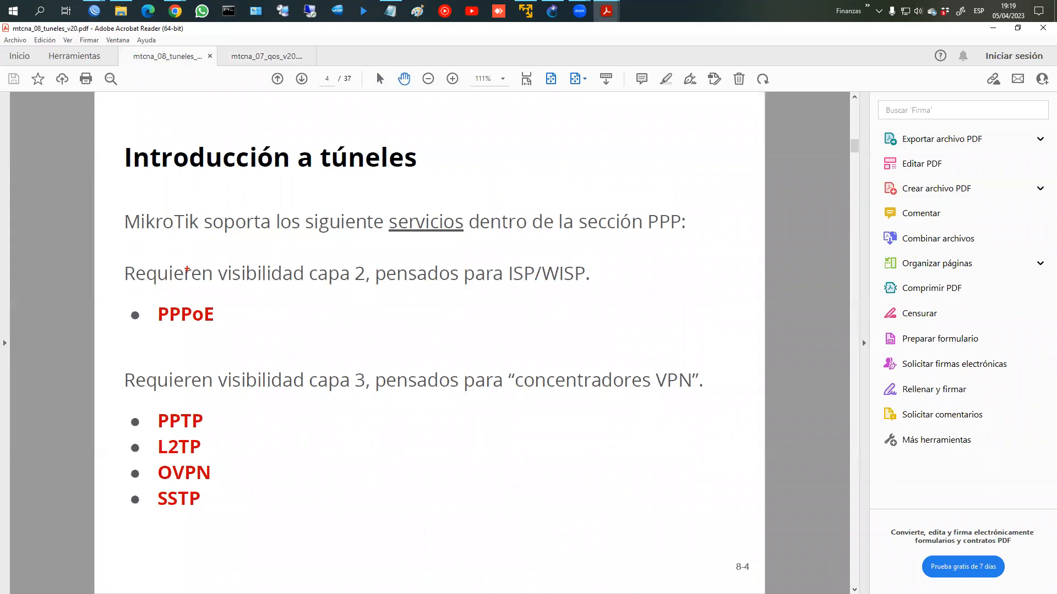
drag(108, 255, 366, 288)
mouse_move(251, 302)
mouse_down()
mouse_move(133, 329)
mouse_move(257, 310)
mouse_up()
key(Escape)
click(556, 12)
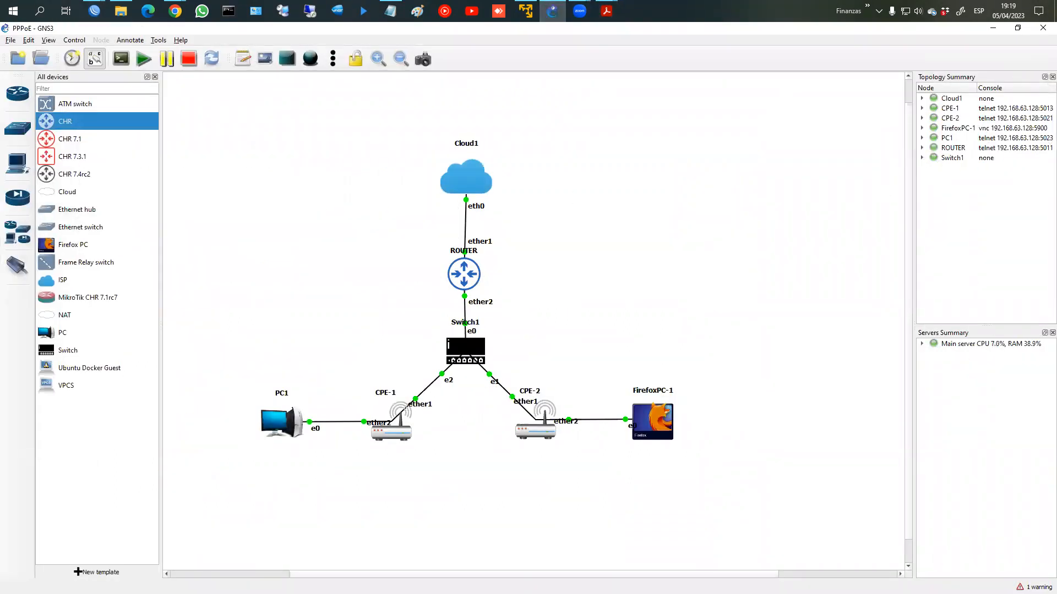
key(super+s)
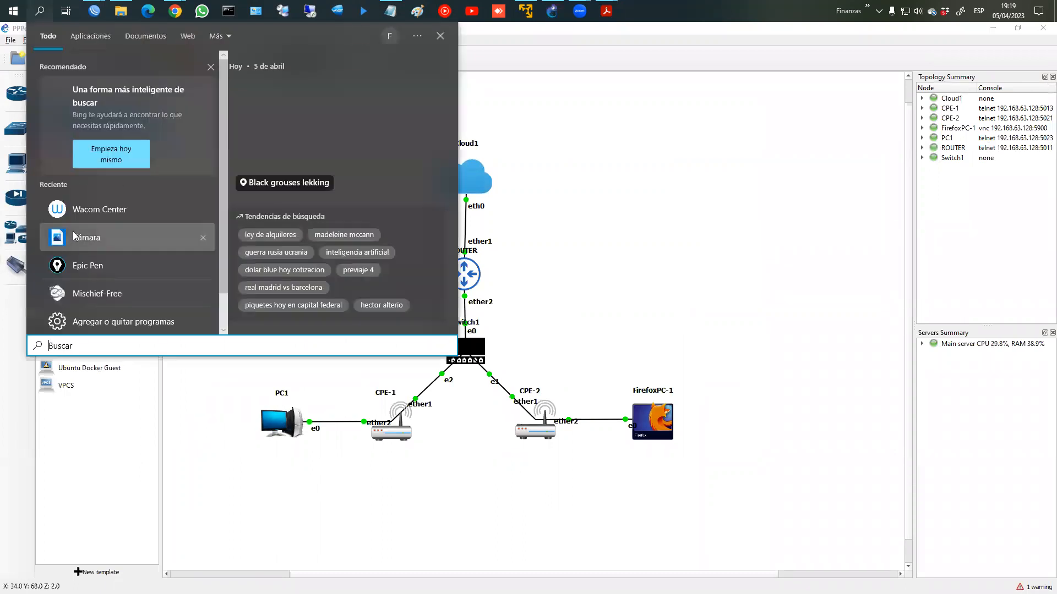
click(88, 266)
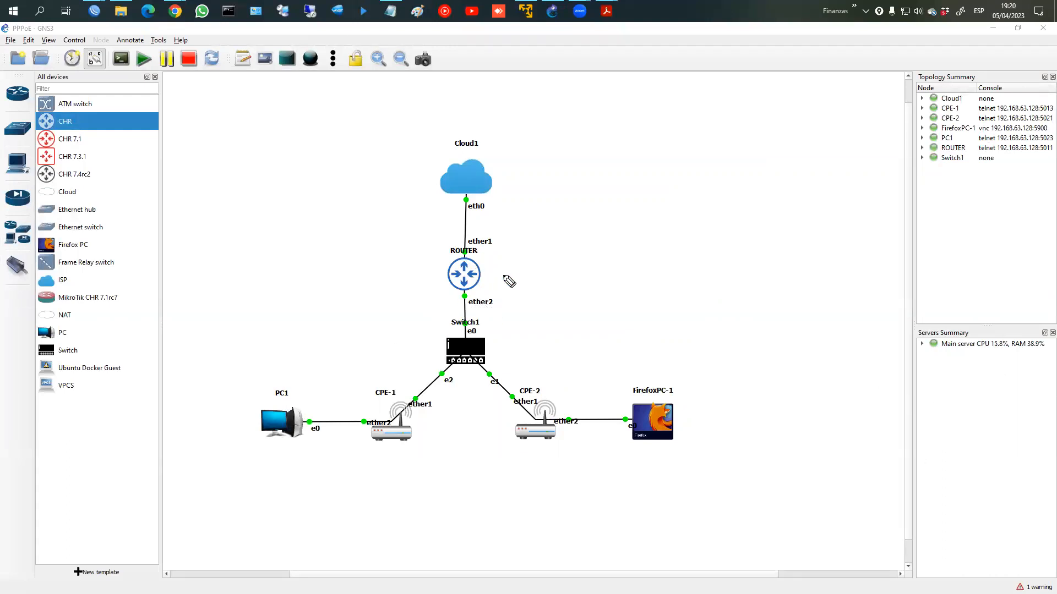
Step: Draw pen annotations over the GNS3 PPPoE lab topology
mouse_move(529, 275)
mouse_down()
mouse_move(526, 262)
mouse_move(583, 262)
mouse_move(602, 248)
mouse_move(610, 265)
mouse_move(622, 253)
mouse_move(685, 251)
mouse_up()
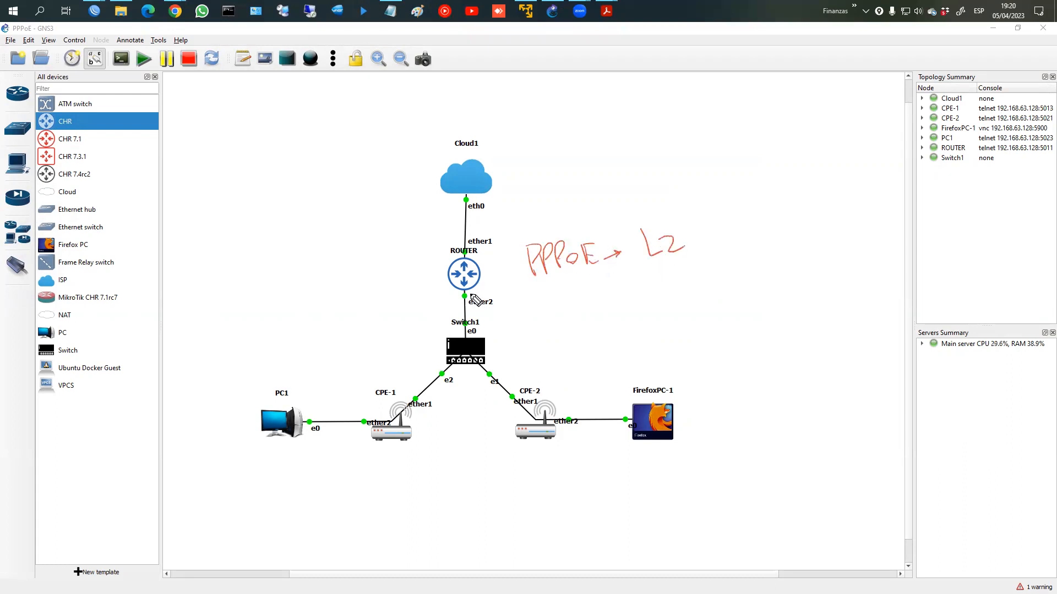
drag(463, 300, 498, 300)
drag(521, 282, 517, 311)
mouse_move(525, 285)
mouse_down()
mouse_move(538, 306)
mouse_move(586, 309)
mouse_move(596, 294)
mouse_move(633, 291)
mouse_move(638, 302)
mouse_up()
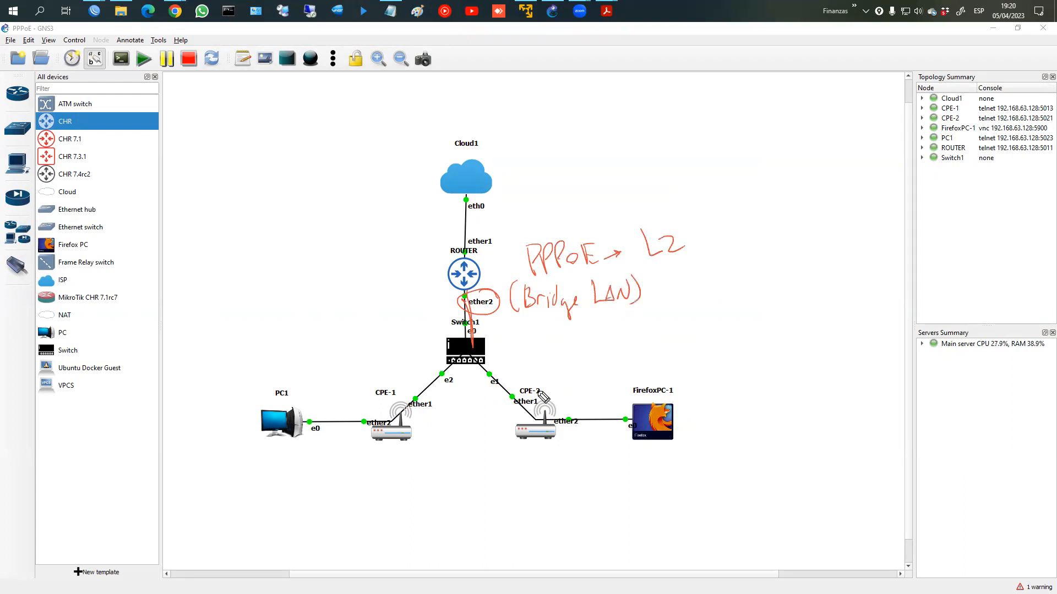
mouse_move(545, 419)
mouse_down()
mouse_move(487, 353)
mouse_move(532, 459)
mouse_move(552, 398)
mouse_up()
drag(406, 272, 438, 272)
mouse_move(513, 260)
mouse_down()
mouse_move(489, 278)
mouse_move(486, 300)
mouse_up()
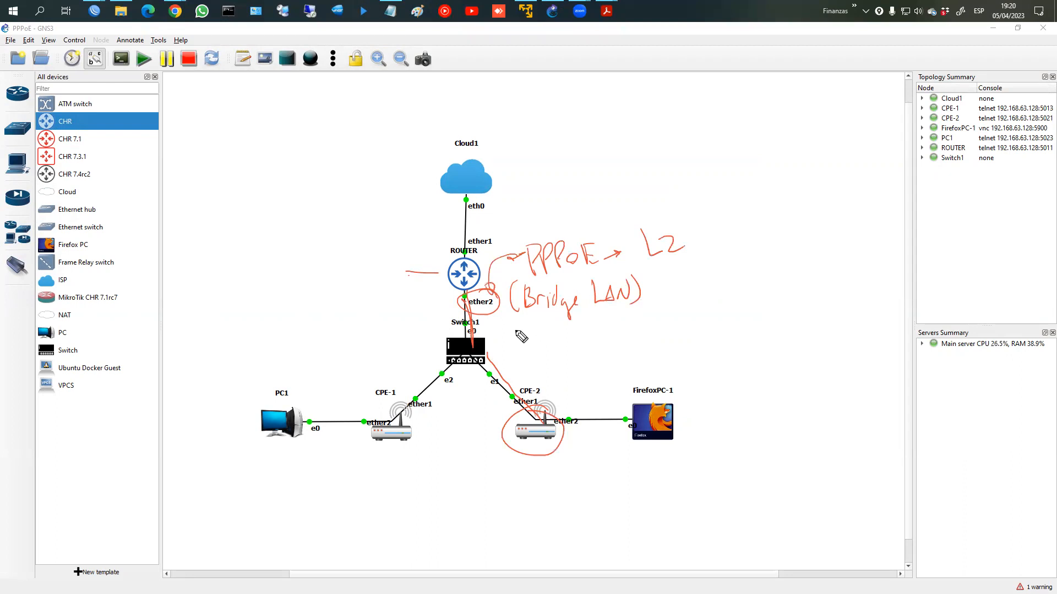
mouse_move(472, 300)
mouse_down()
mouse_move(471, 333)
mouse_move(469, 309)
mouse_up()
drag(485, 368, 527, 413)
mouse_move(435, 406)
mouse_down()
mouse_move(423, 409)
mouse_move(457, 363)
mouse_up()
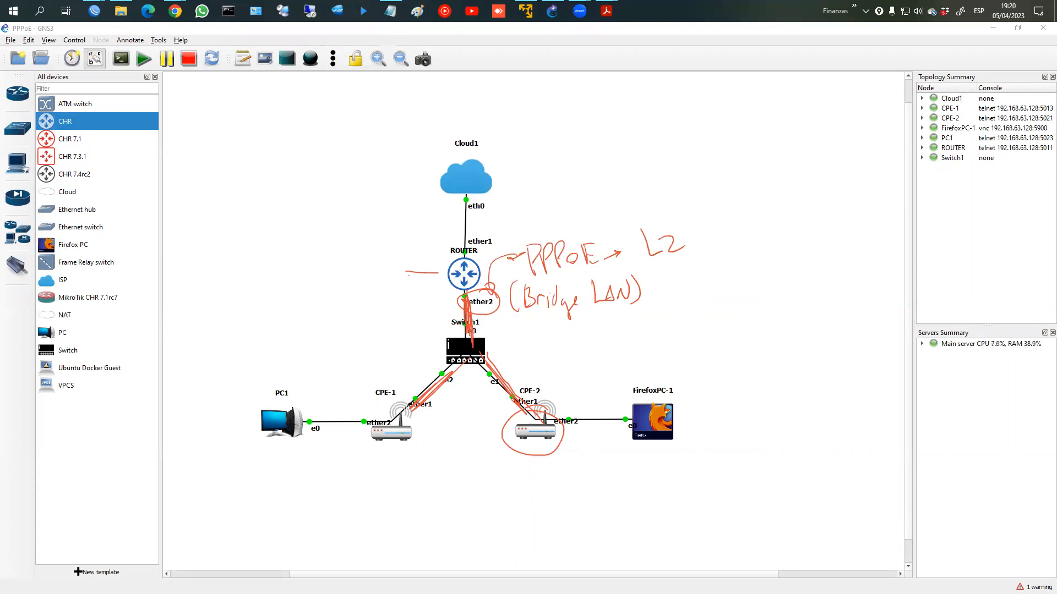
key(Escape)
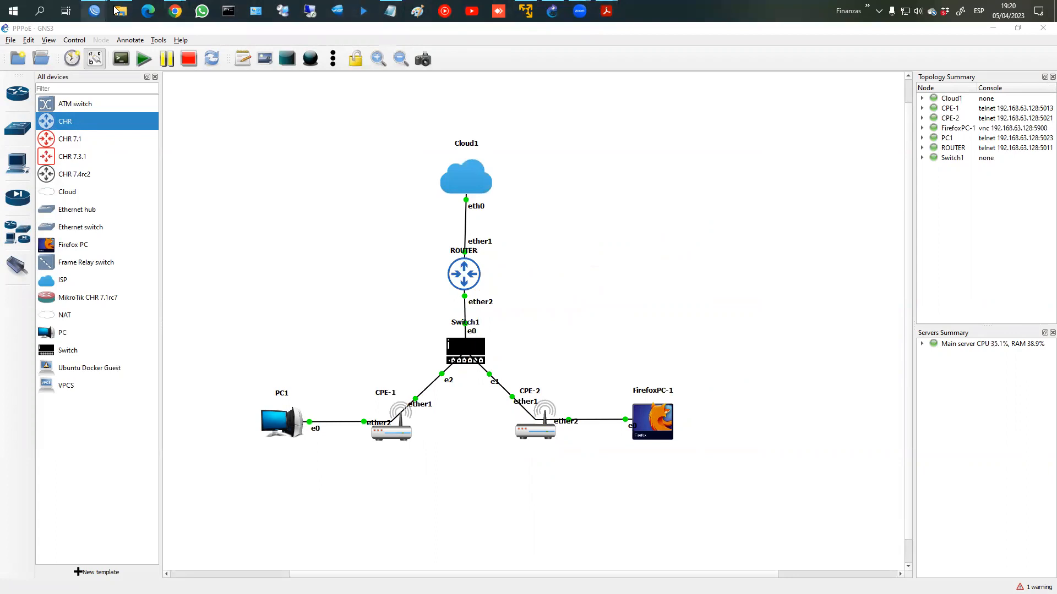
mouse_move(553, 13)
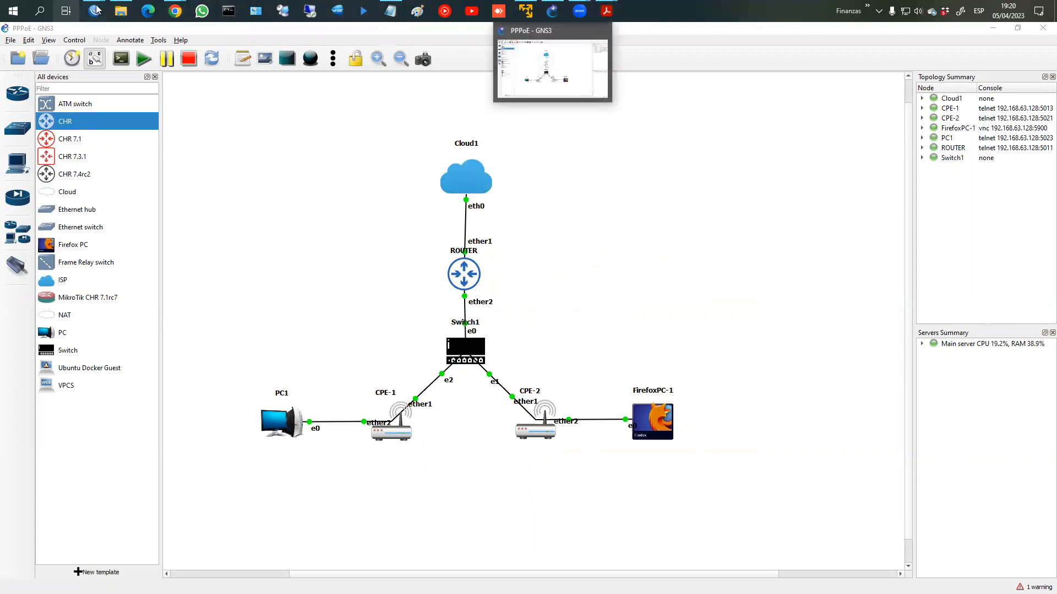
mouse_move(94, 12)
click(204, 58)
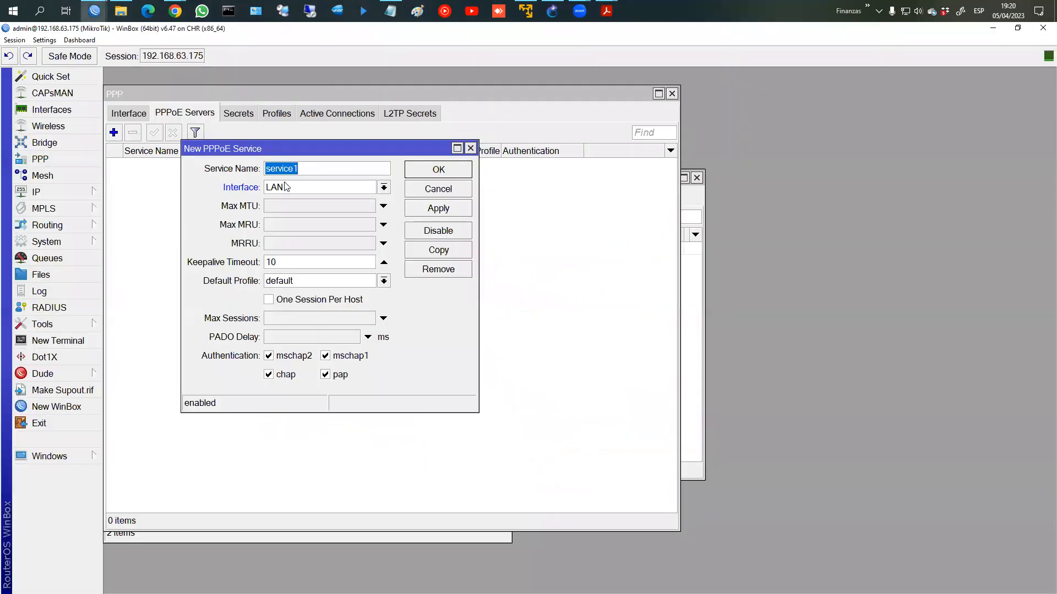
click(383, 188)
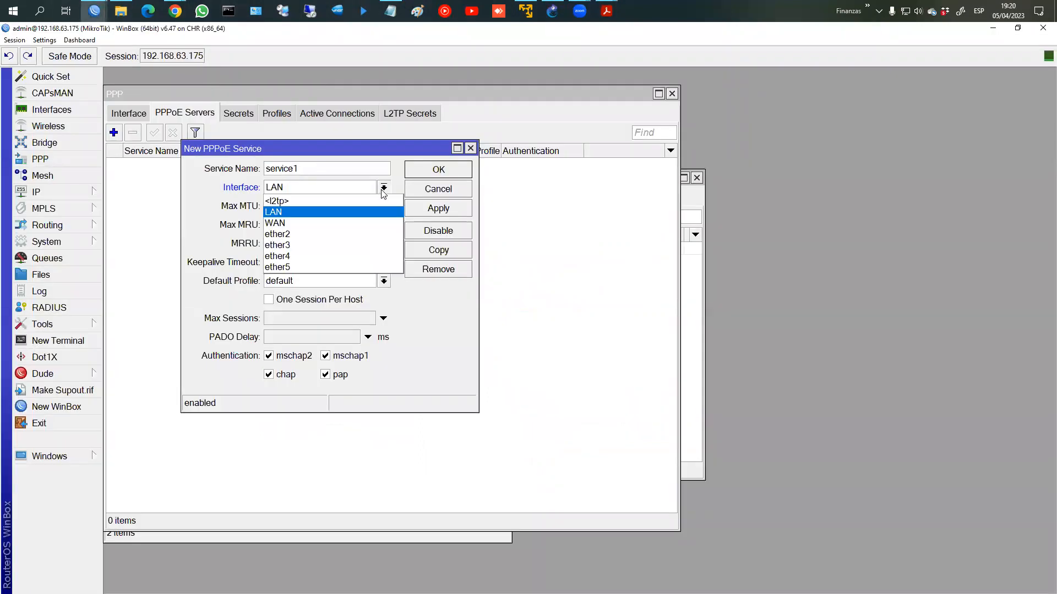
click(382, 192)
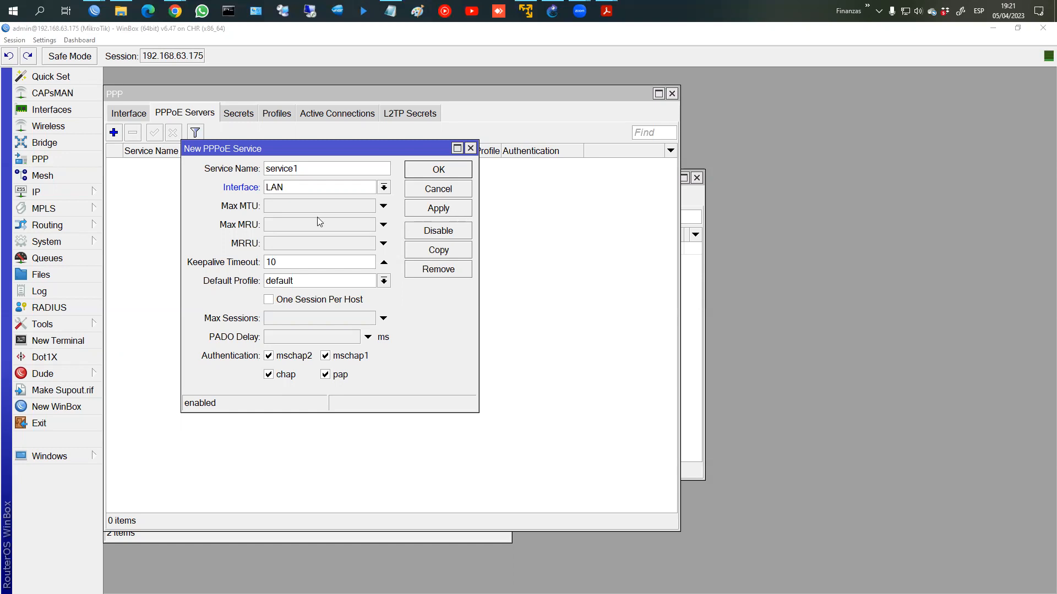
Step: Set Max MTU 1480, default profile profile_PPPoE, and one session per host
click(278, 207)
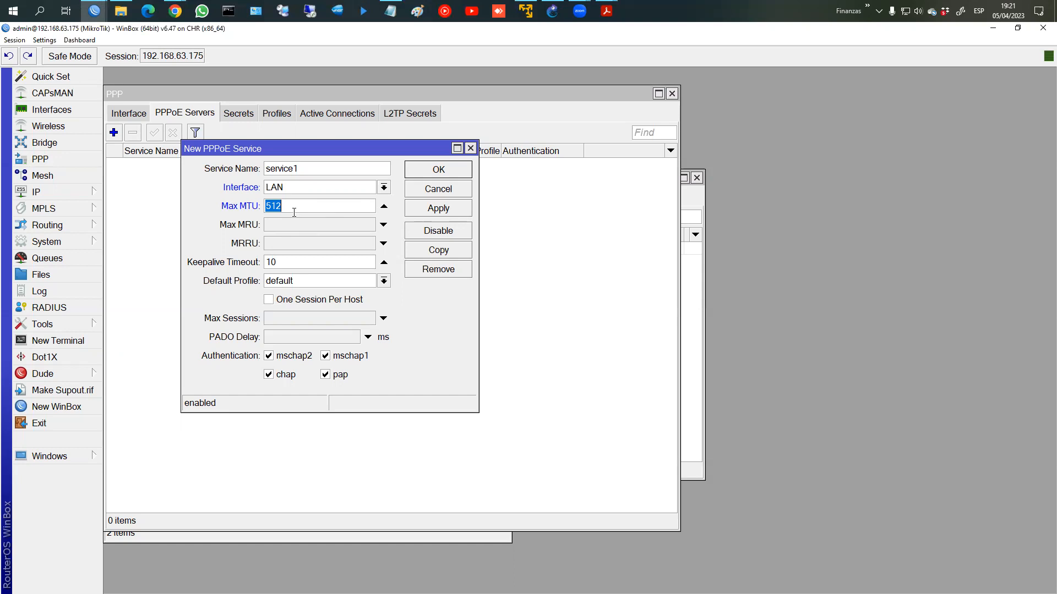
text(1480)
click(292, 286)
click(300, 315)
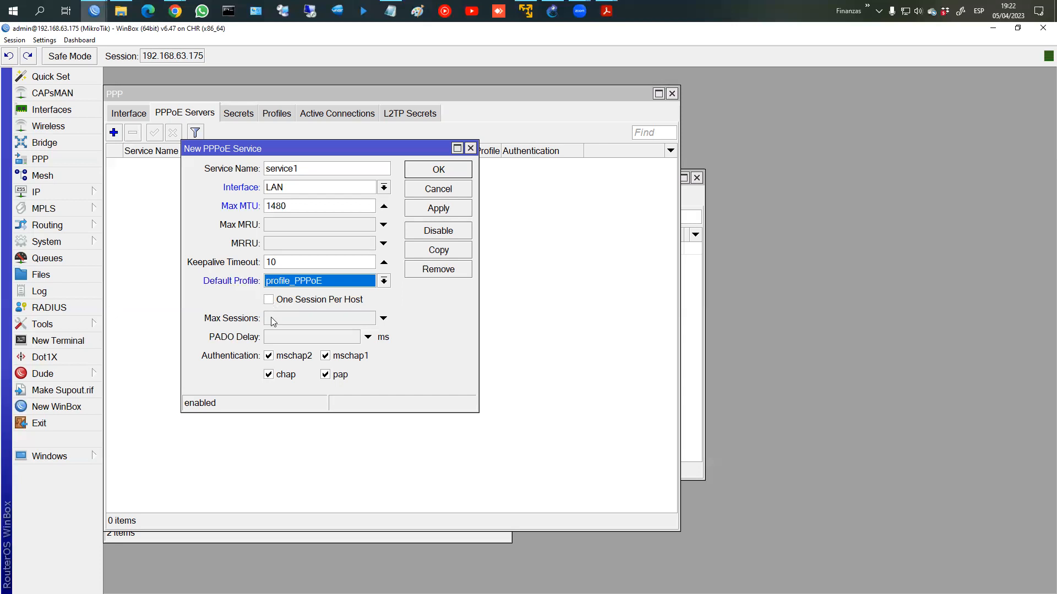
click(271, 318)
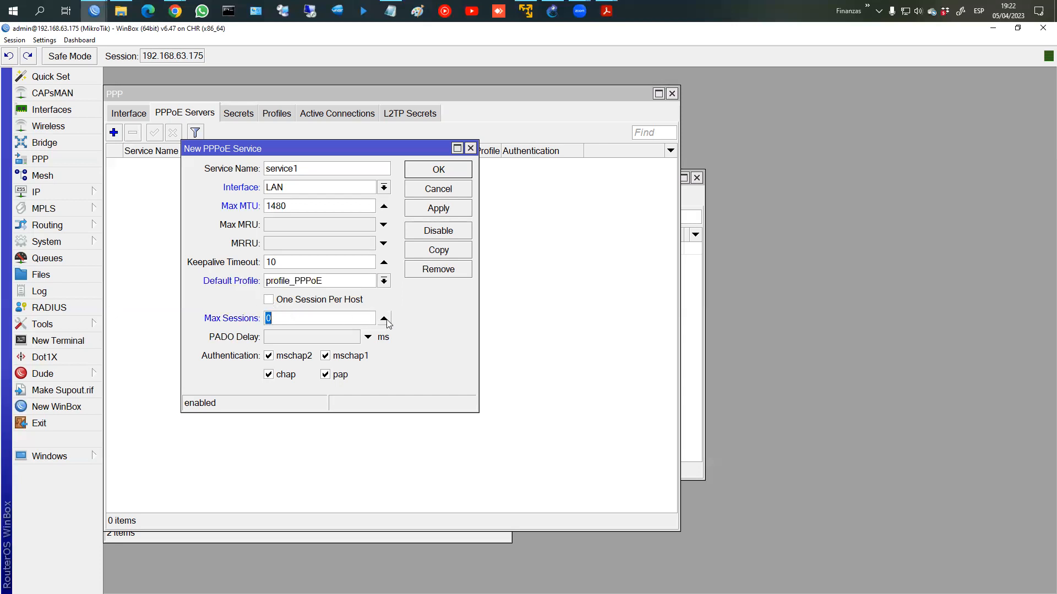
click(384, 318)
click(268, 300)
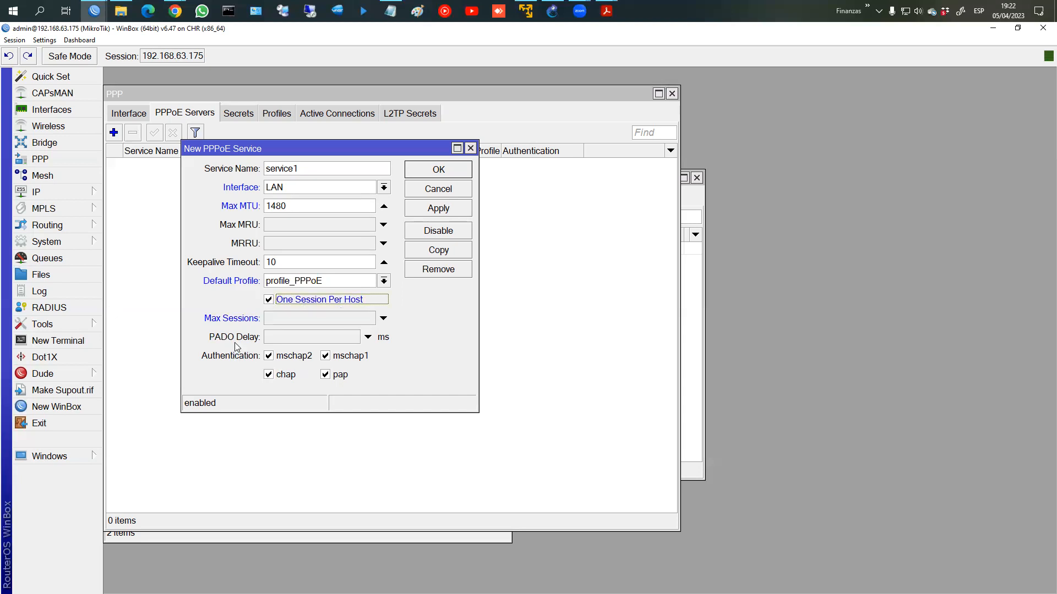
Step: Leave only mschap2 authentication enabled and save the service1 PPPoE server
click(289, 377)
click(341, 376)
click(345, 356)
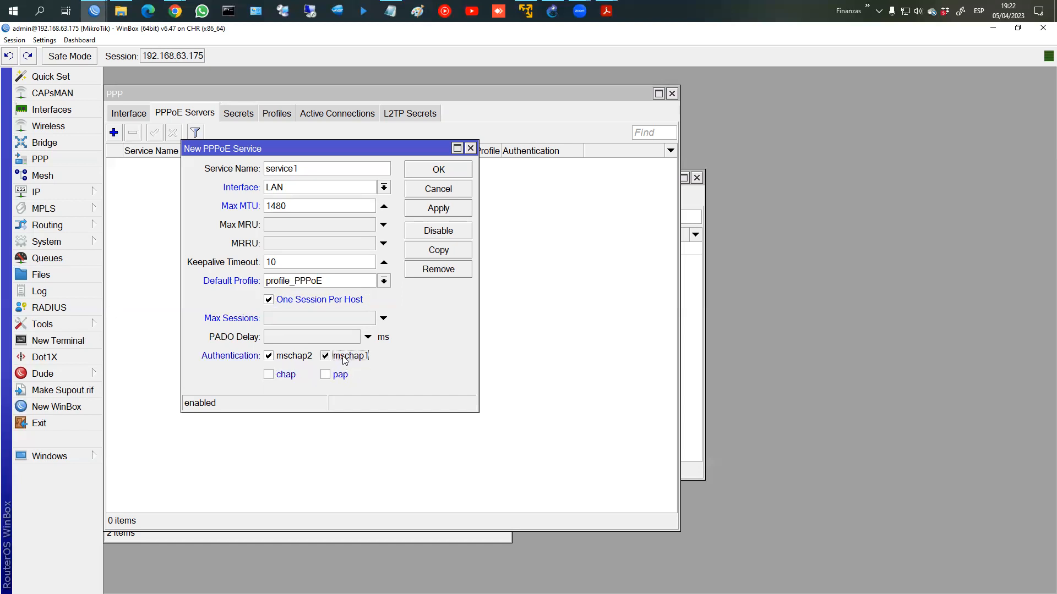
click(433, 210)
click(438, 171)
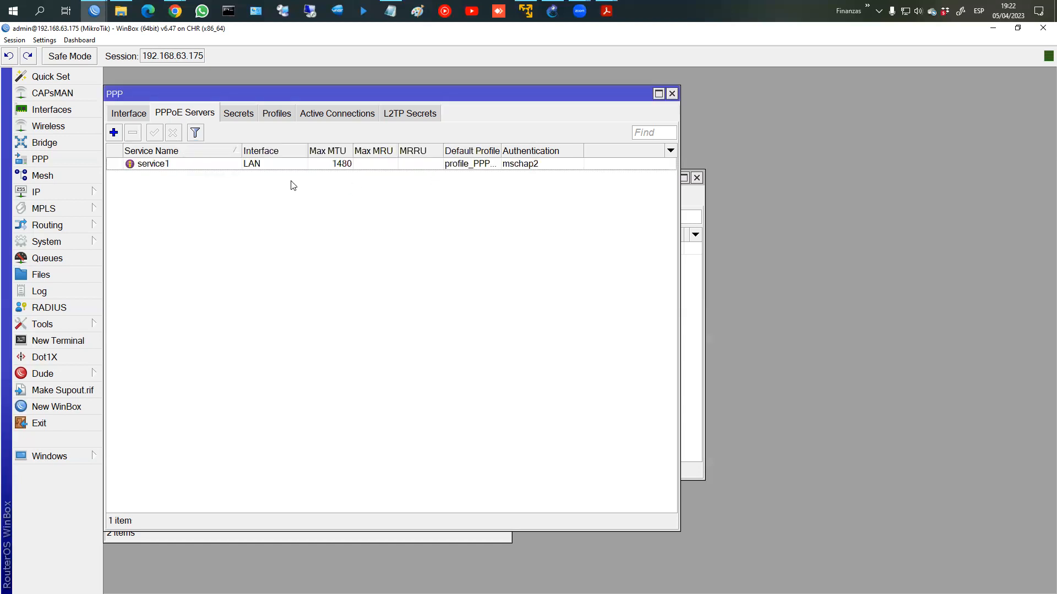
Step: Select service1 and view the still-empty PPP Active Connections list
click(177, 168)
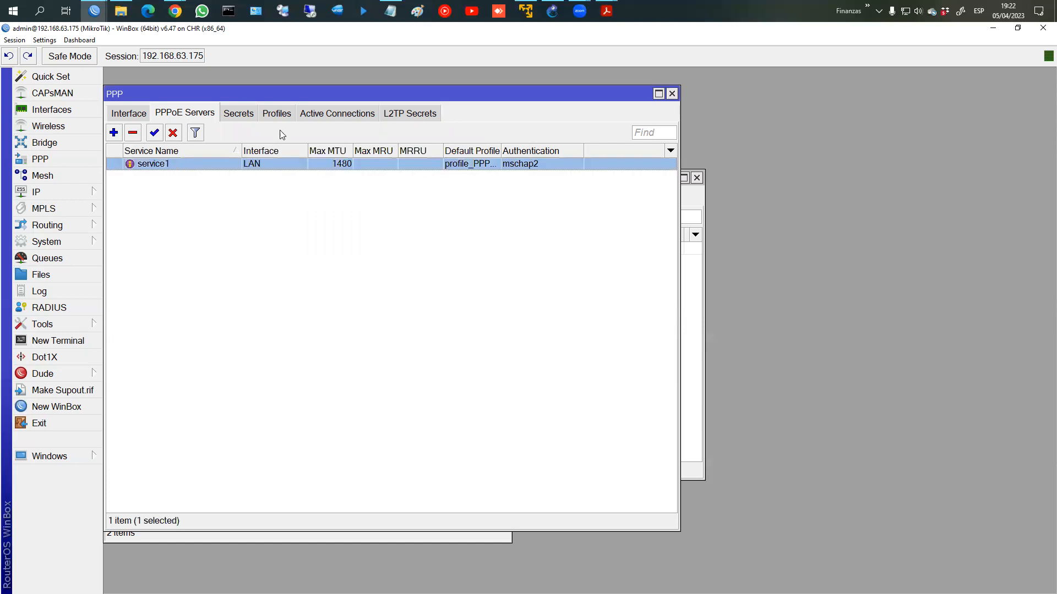
drag(295, 95, 486, 90)
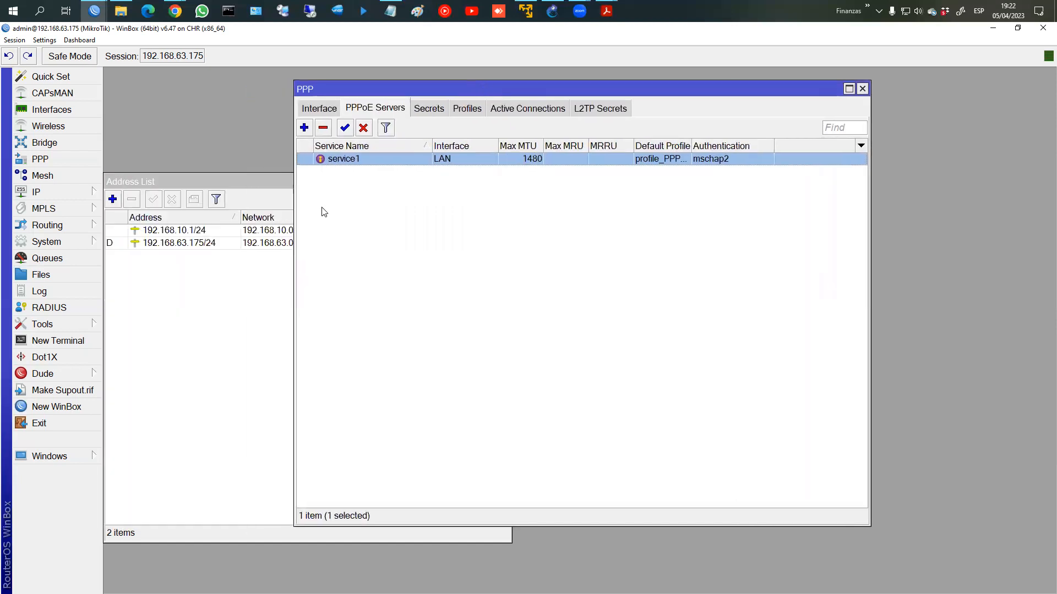
drag(308, 87, 110, 95)
drag(354, 96, 372, 82)
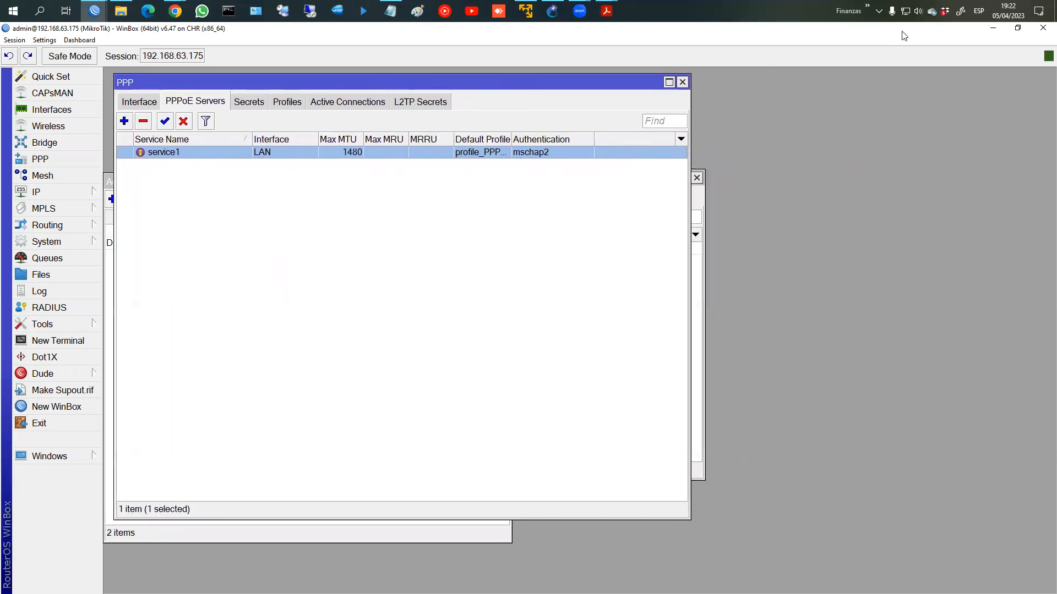
click(336, 101)
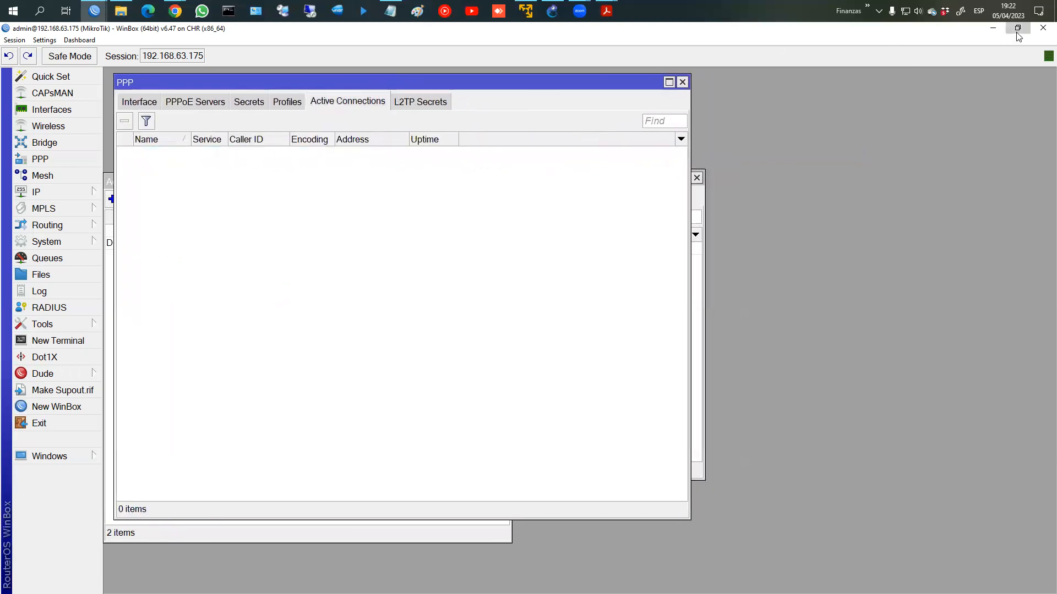
Step: Restore the WinBox window from full screen and bring the GNS3 topology forward
click(1018, 28)
drag(387, 57, 384, 47)
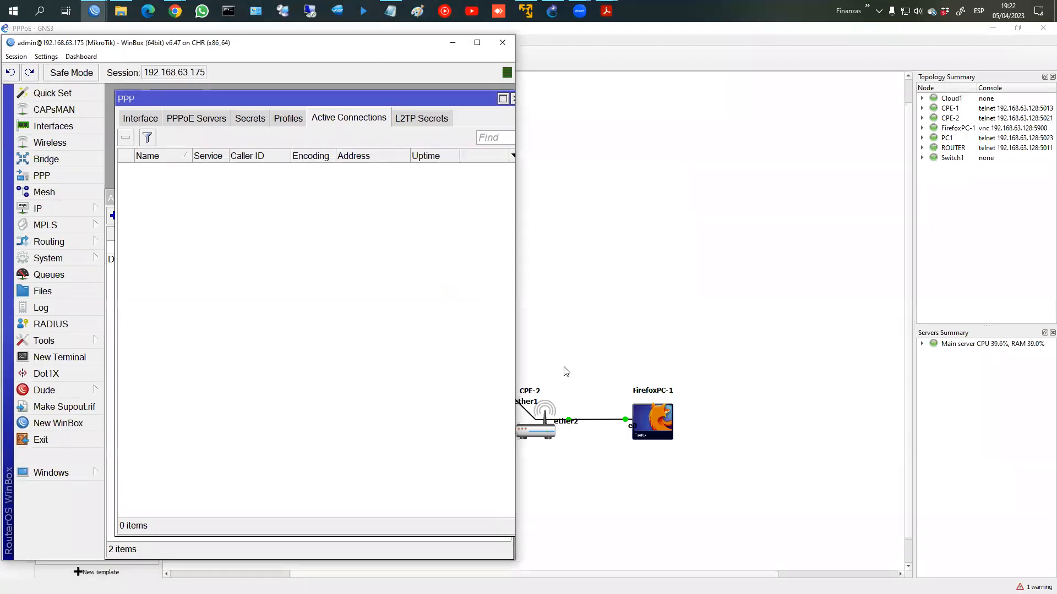
click(582, 338)
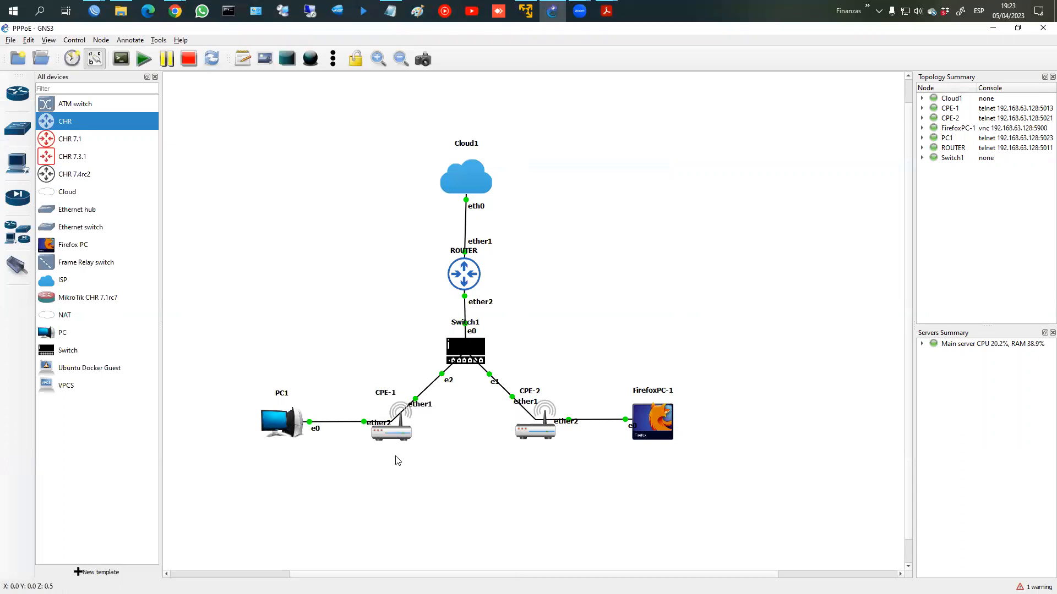
click(94, 10)
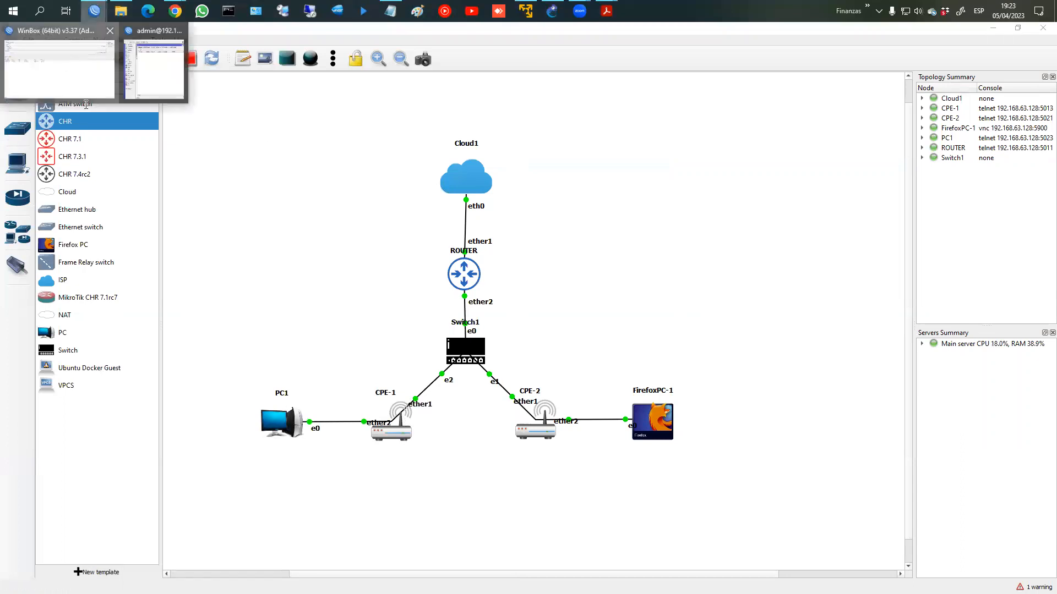
Step: Connect to CPE-1 through RoMON via the router at 192.168.63.175
click(66, 58)
click(212, 240)
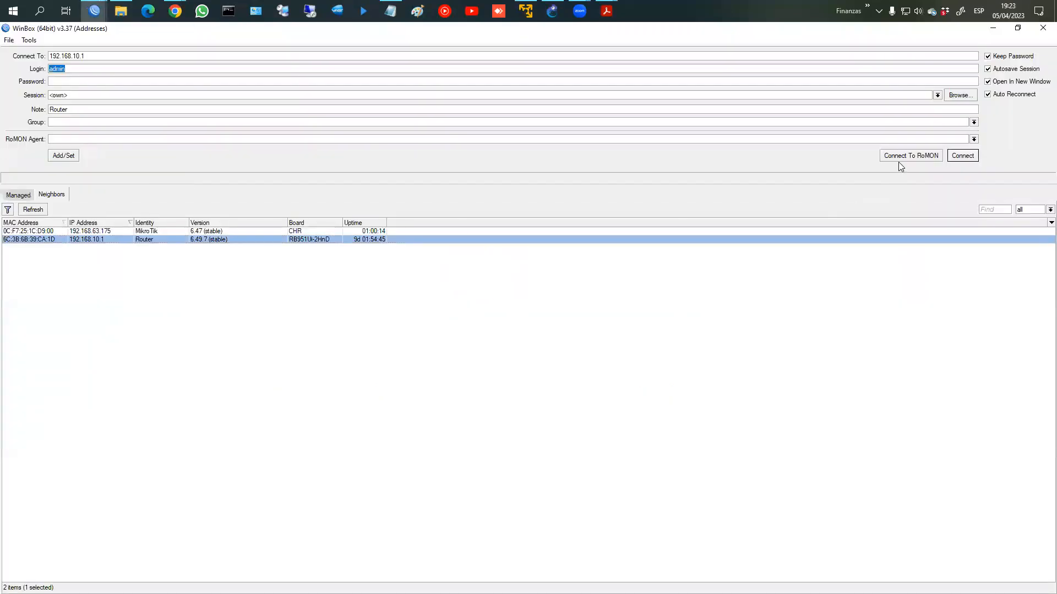
click(122, 232)
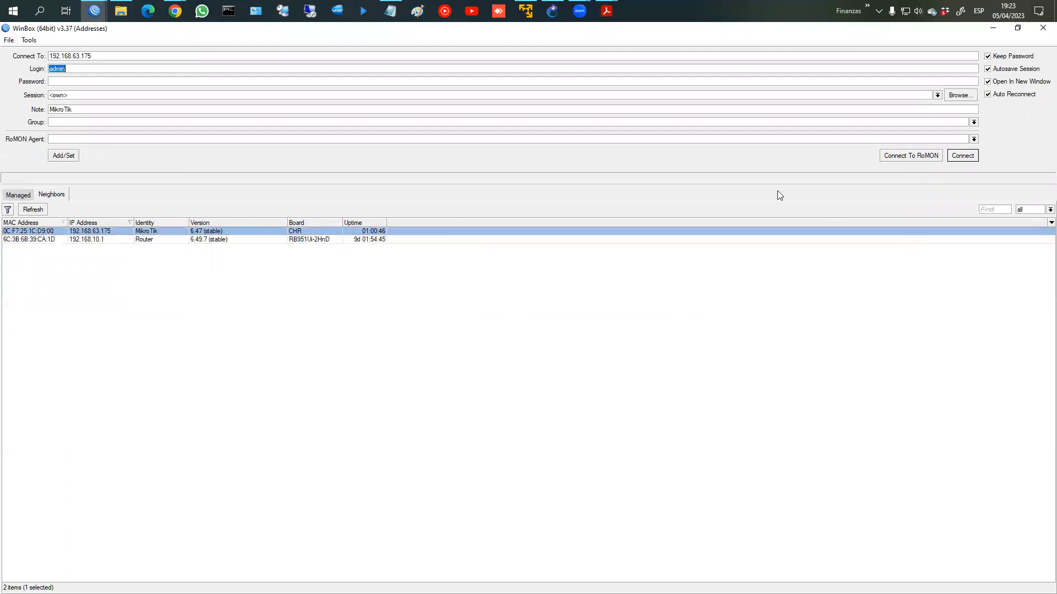
click(886, 158)
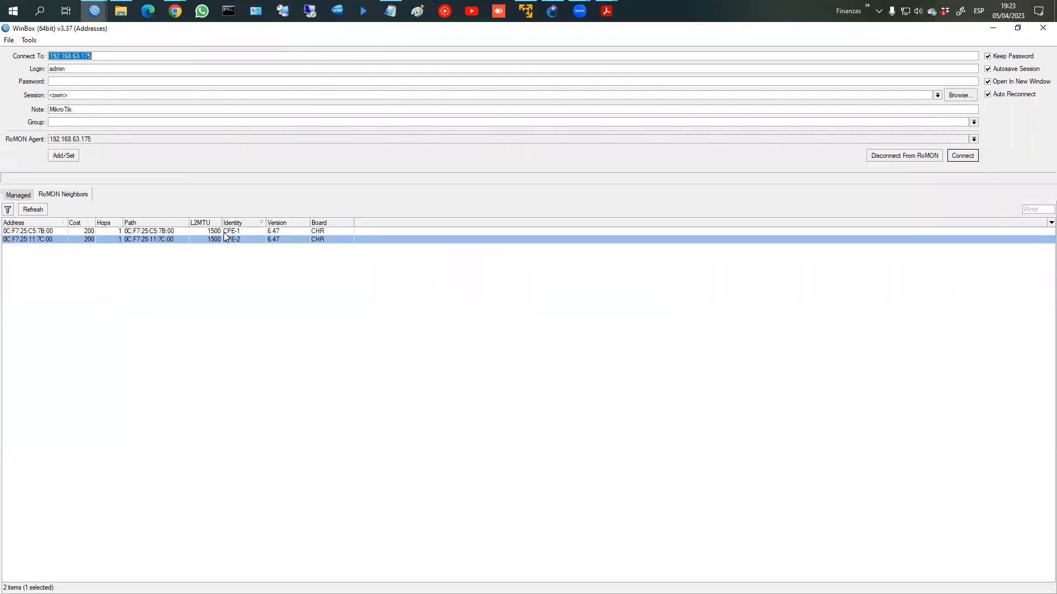
click(297, 232)
click(961, 156)
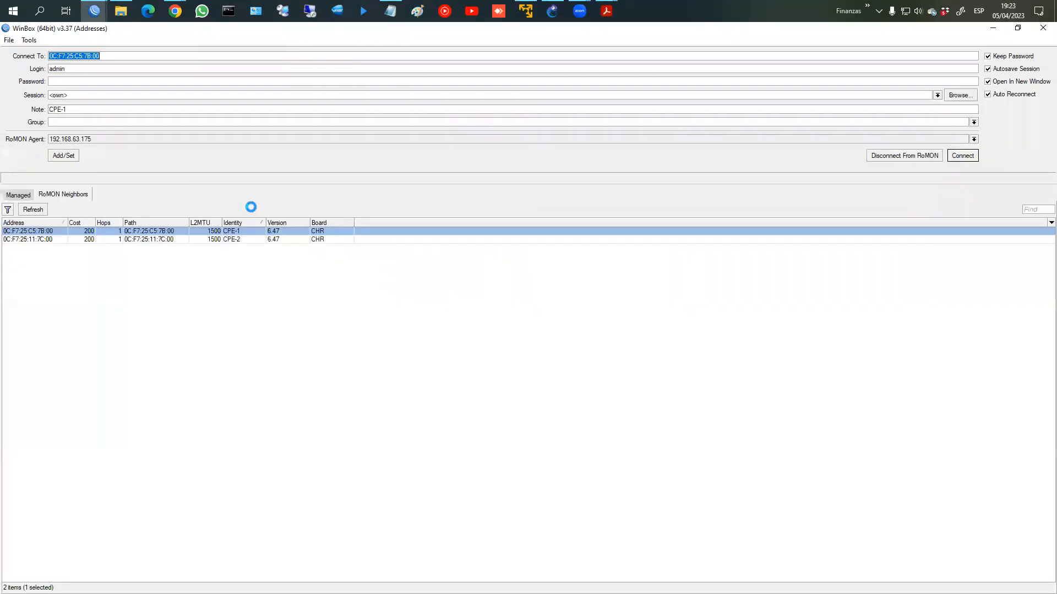
drag(281, 57, 775, 61)
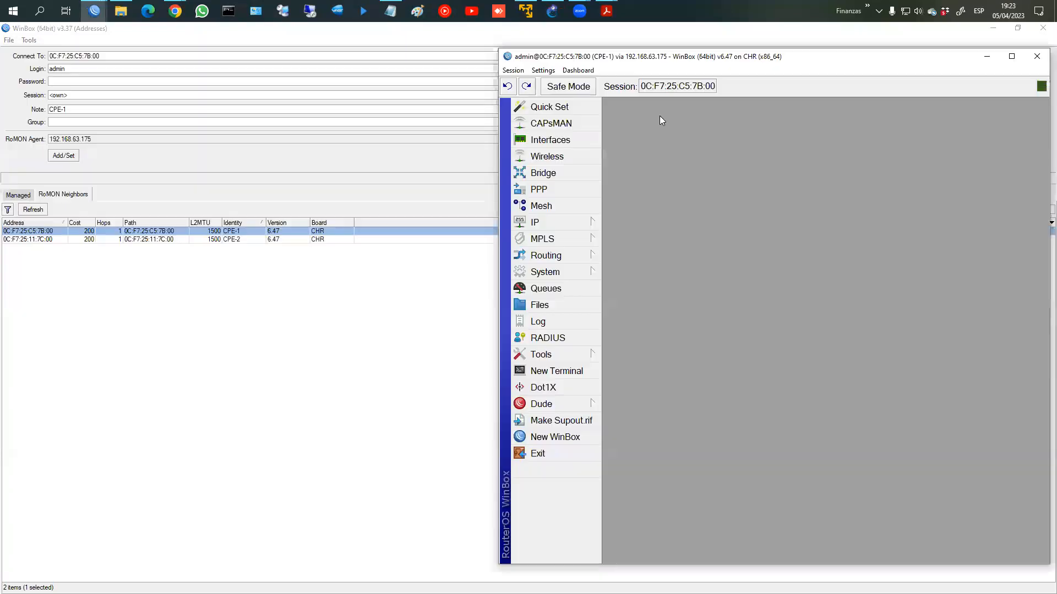
Step: Check CPE-1's empty IP address list and its firewall settings
click(555, 224)
click(630, 221)
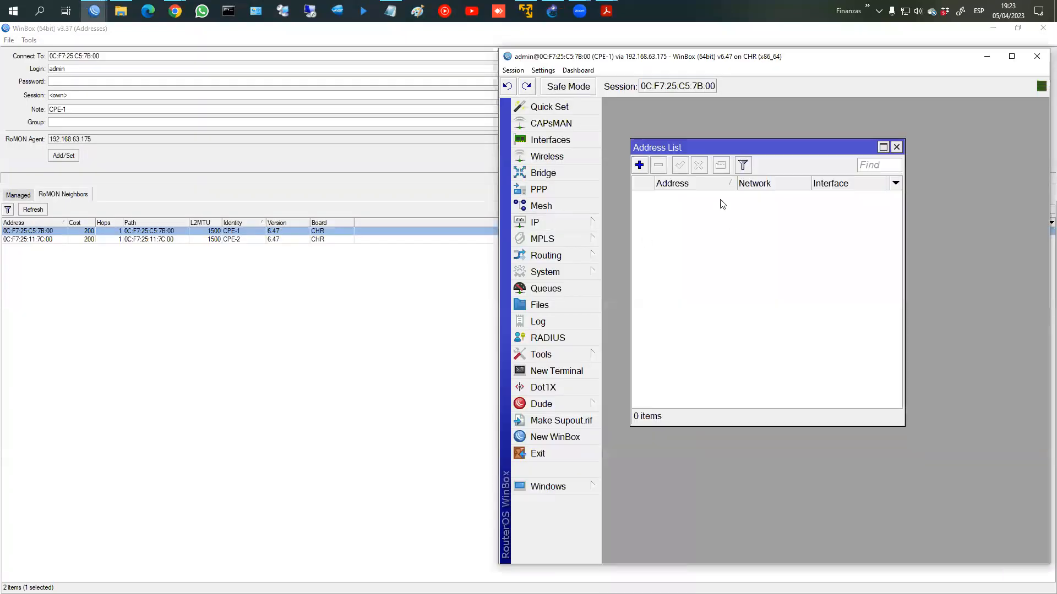
click(896, 147)
click(577, 225)
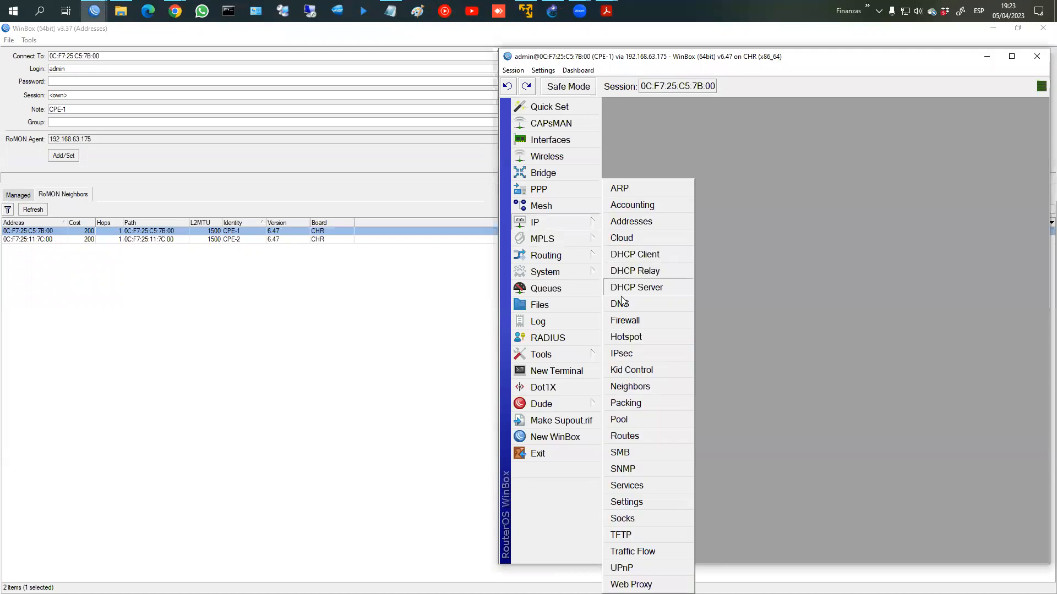
click(625, 320)
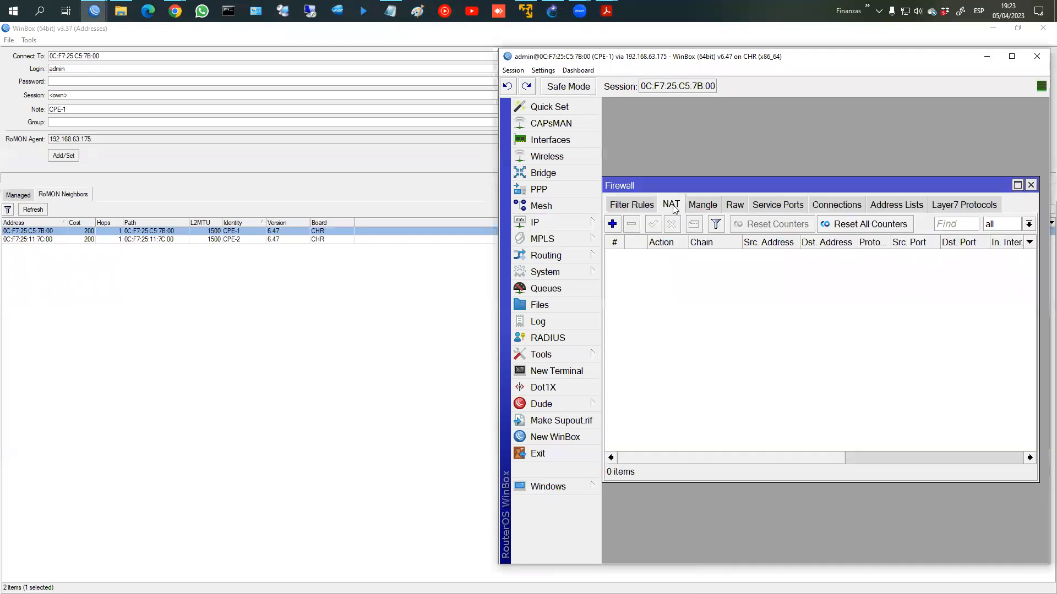
double_click(1037, 187)
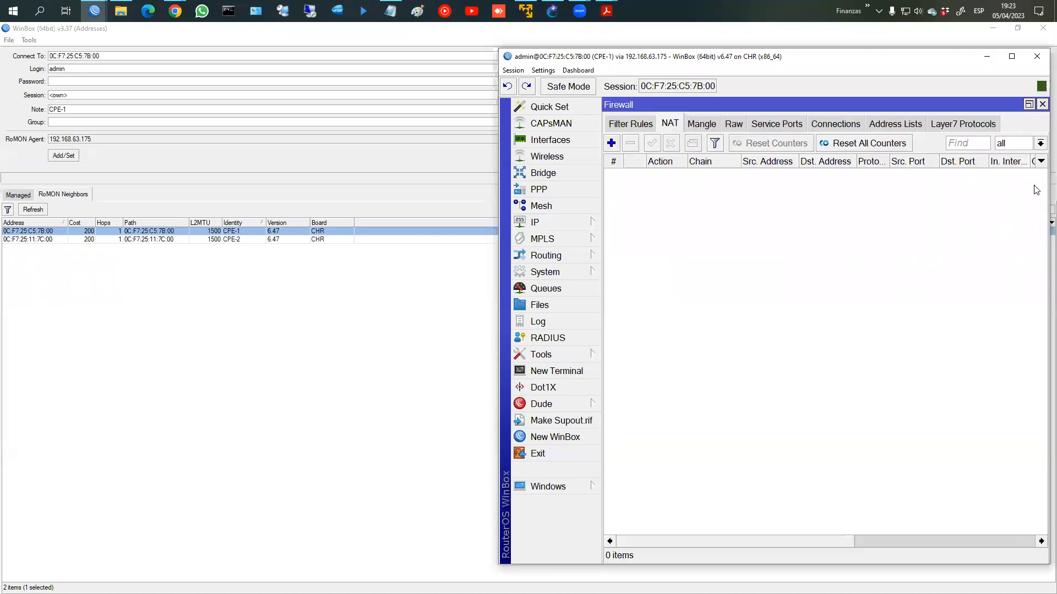
click(1042, 104)
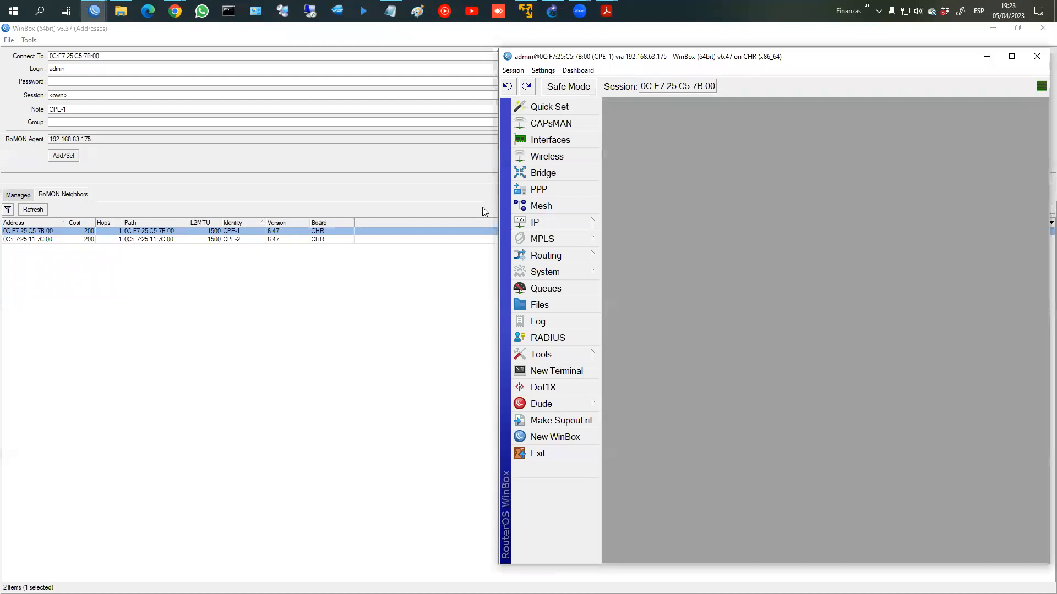
Step: Confirm CPE-1's ether1 DHCP client settings and open the PPP window
click(543, 226)
click(666, 255)
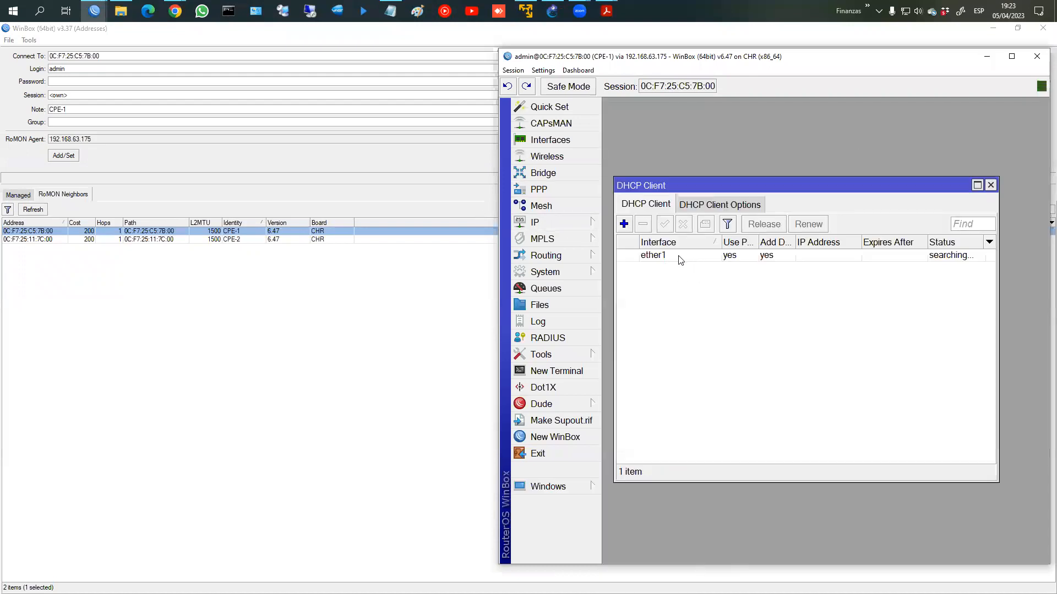
double_click(679, 255)
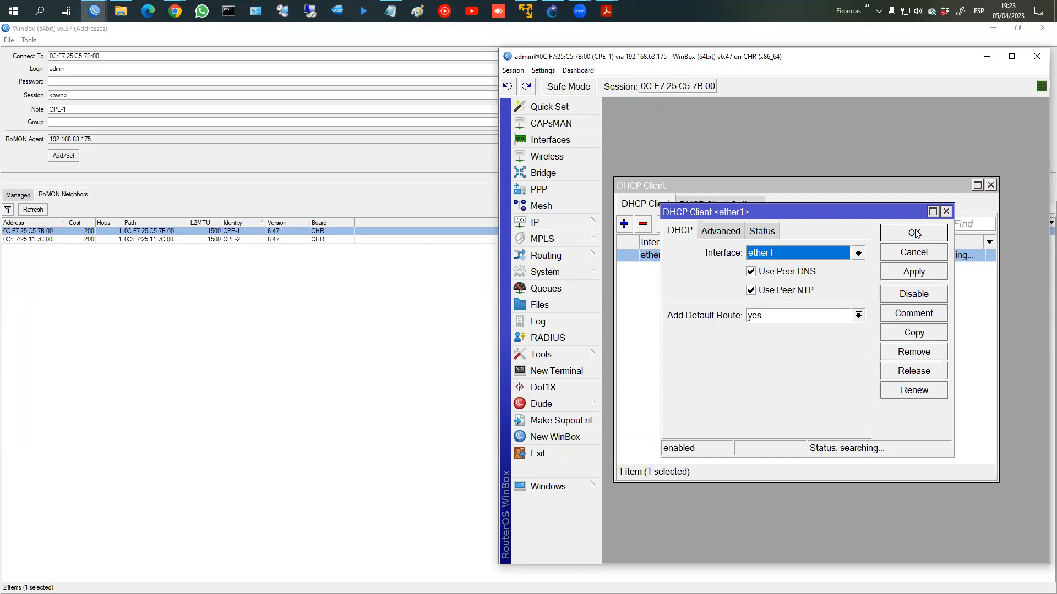
click(914, 233)
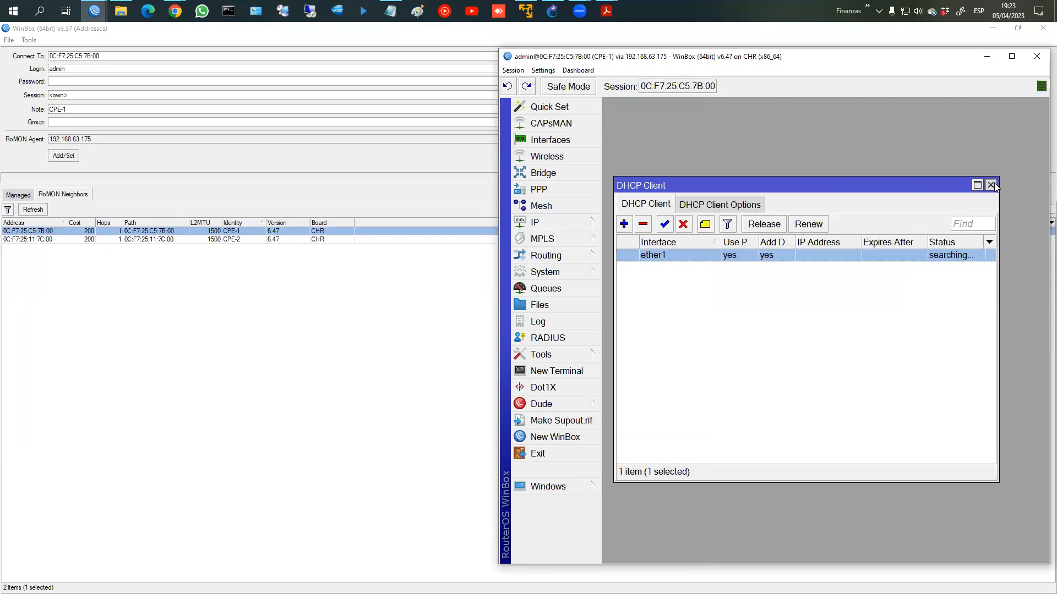
click(990, 185)
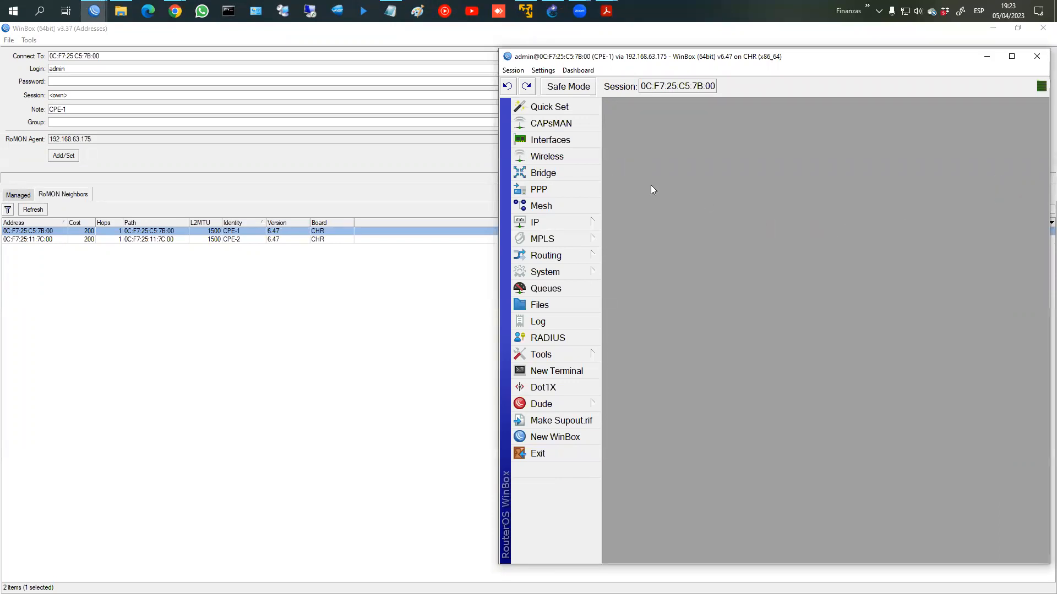
click(552, 192)
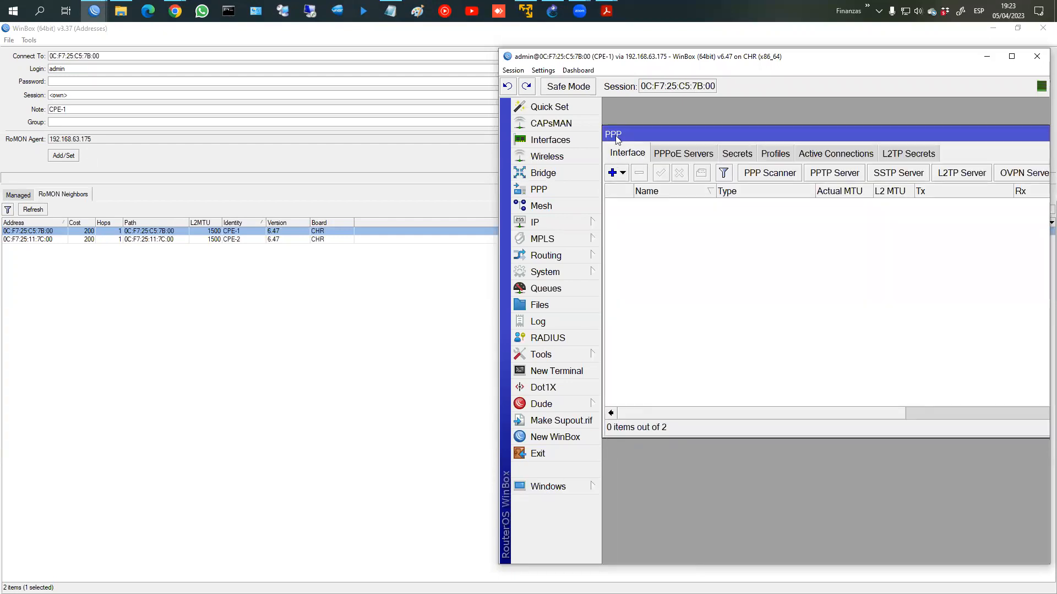
Step: Draft PPPoE Client pppoe-out1 on CPE-1's ether1, reviewing its General and Dial Out settings
click(623, 174)
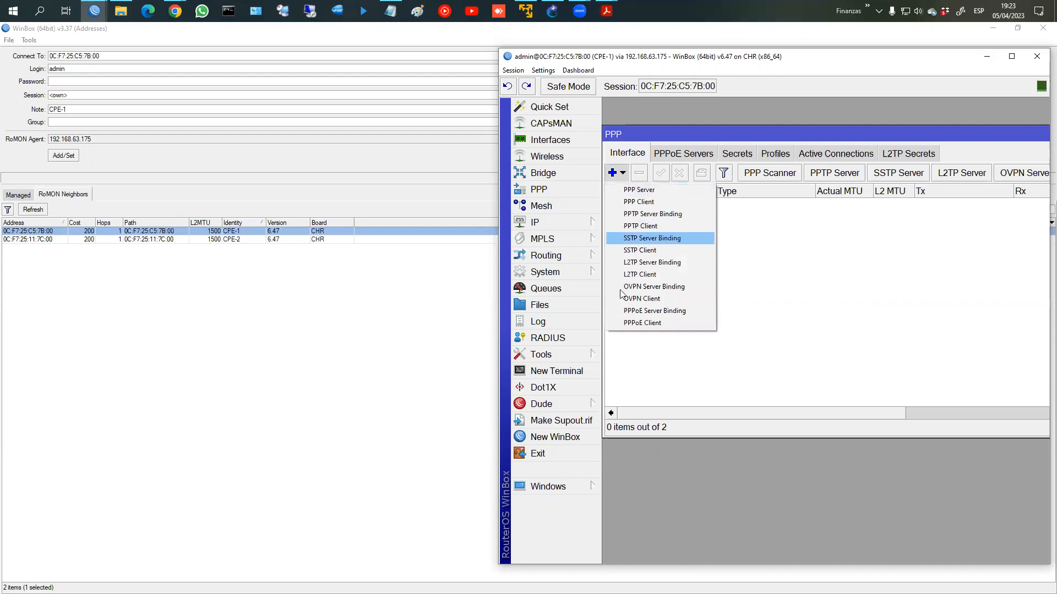
click(627, 325)
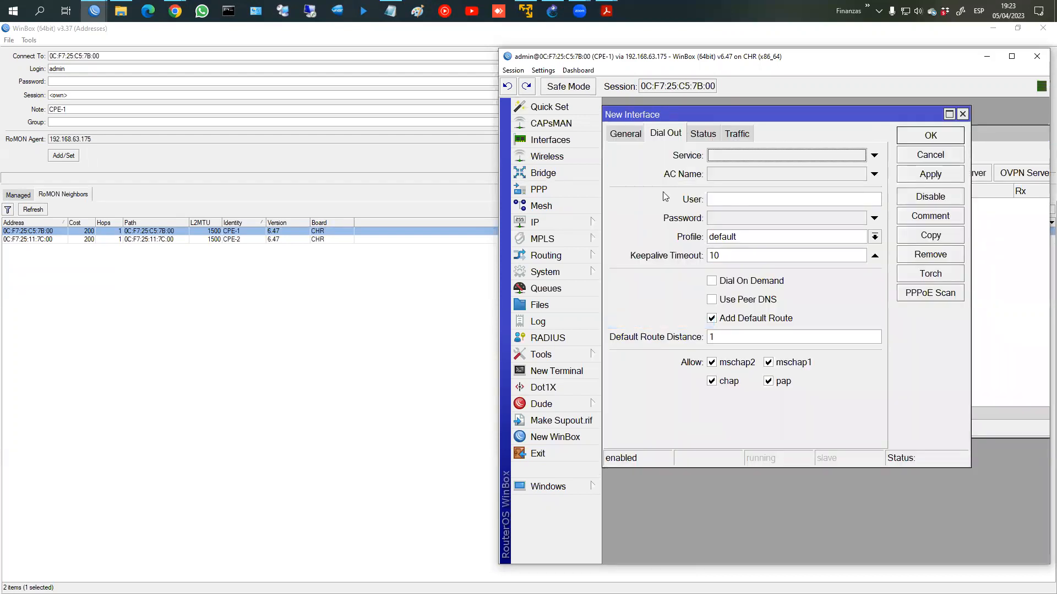
click(628, 135)
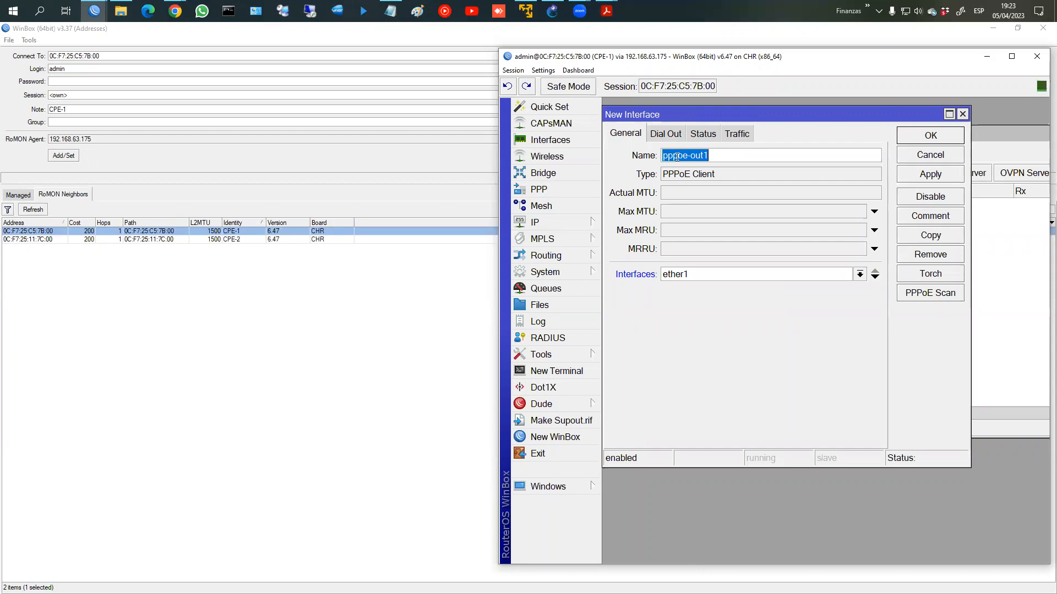
click(667, 135)
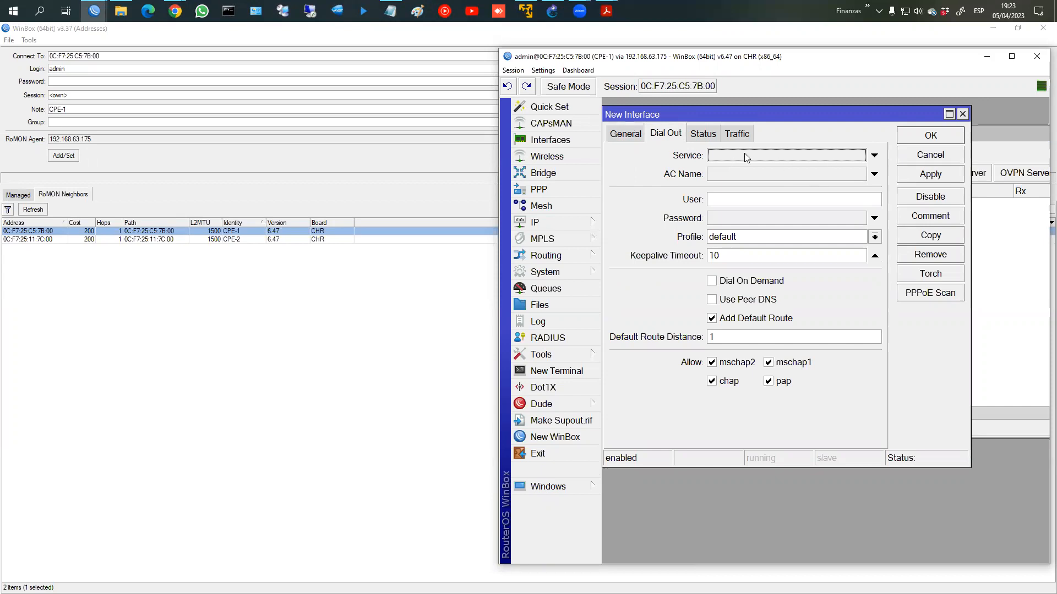
click(627, 134)
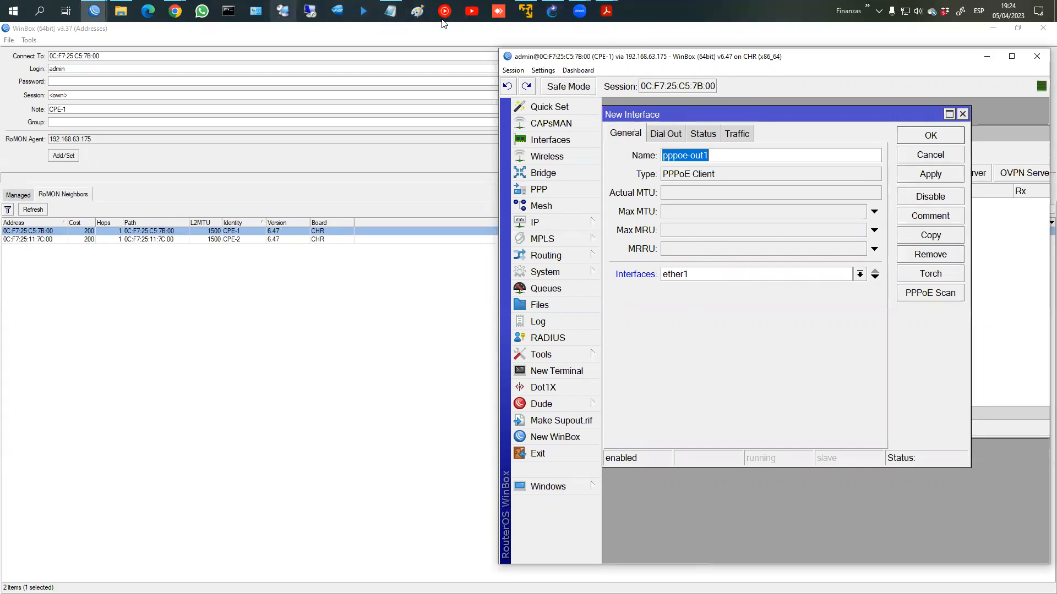
click(552, 11)
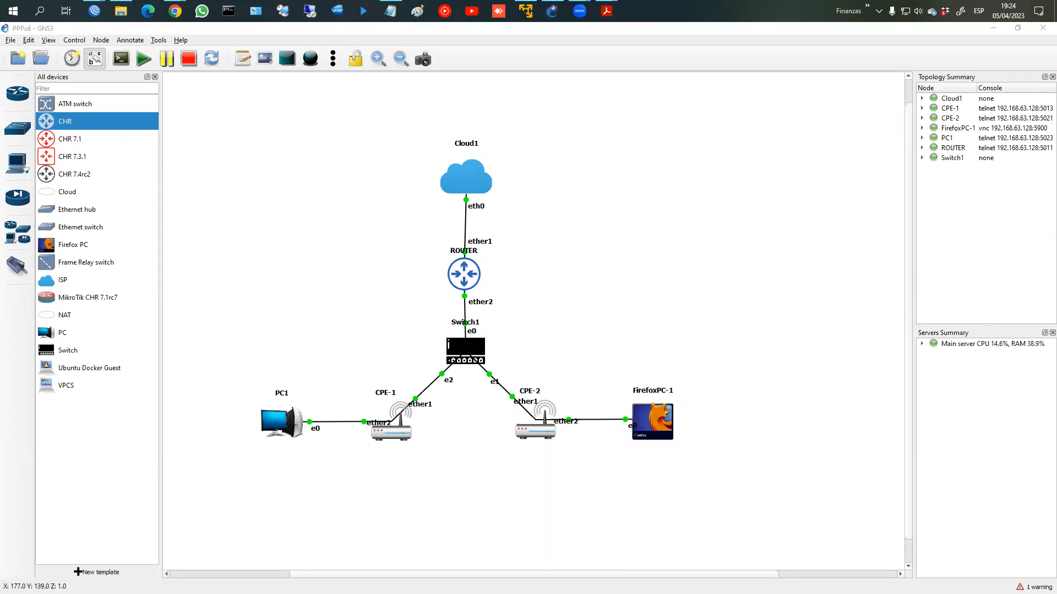
drag(494, 327, 405, 345)
drag(432, 379, 497, 330)
drag(456, 280, 446, 311)
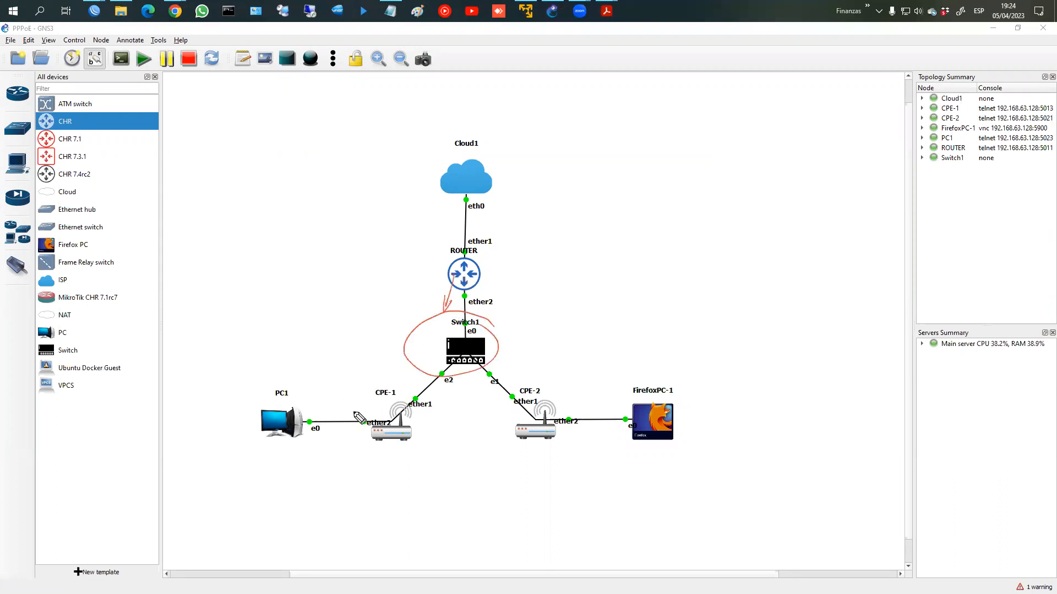
mouse_move(372, 416)
mouse_down()
mouse_move(412, 386)
mouse_move(446, 399)
mouse_move(394, 462)
mouse_move(406, 478)
mouse_move(462, 466)
mouse_up()
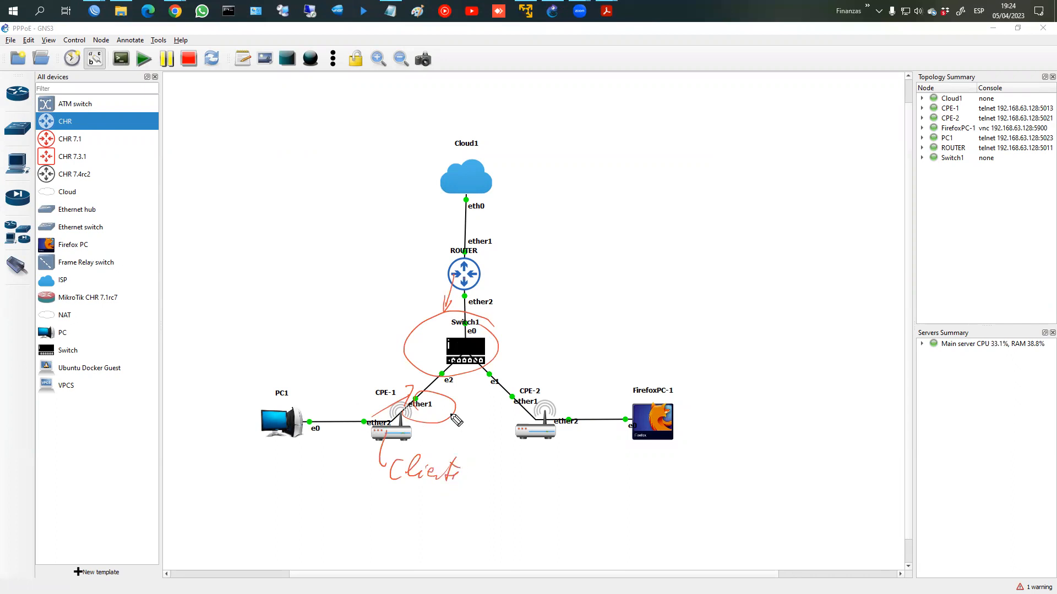
mouse_move(408, 395)
mouse_down()
mouse_move(409, 422)
mouse_move(419, 414)
mouse_up()
mouse_move(439, 418)
mouse_down()
mouse_move(530, 299)
mouse_move(473, 294)
mouse_up()
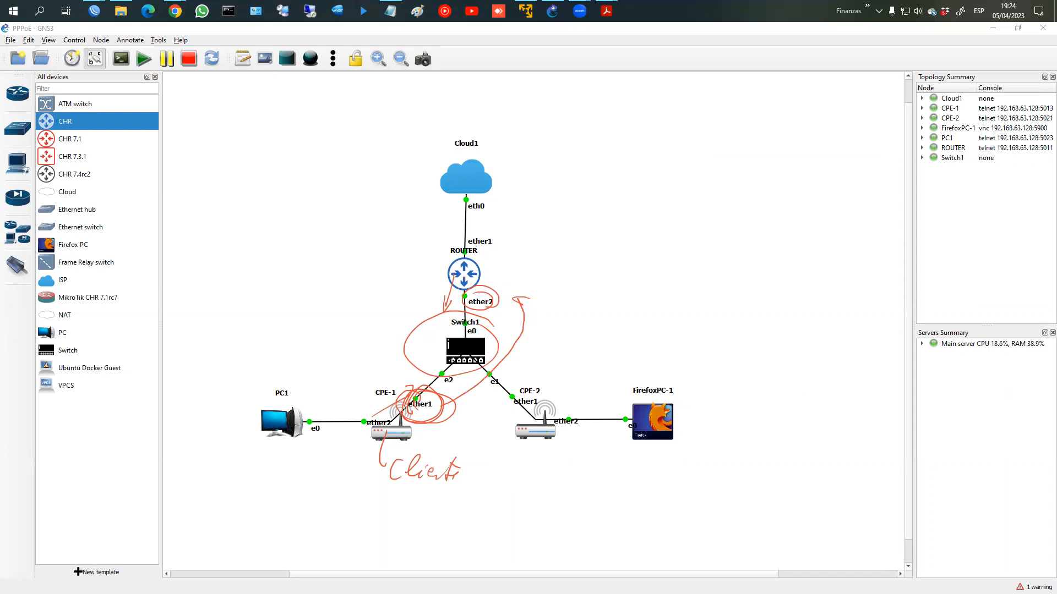
key(Escape)
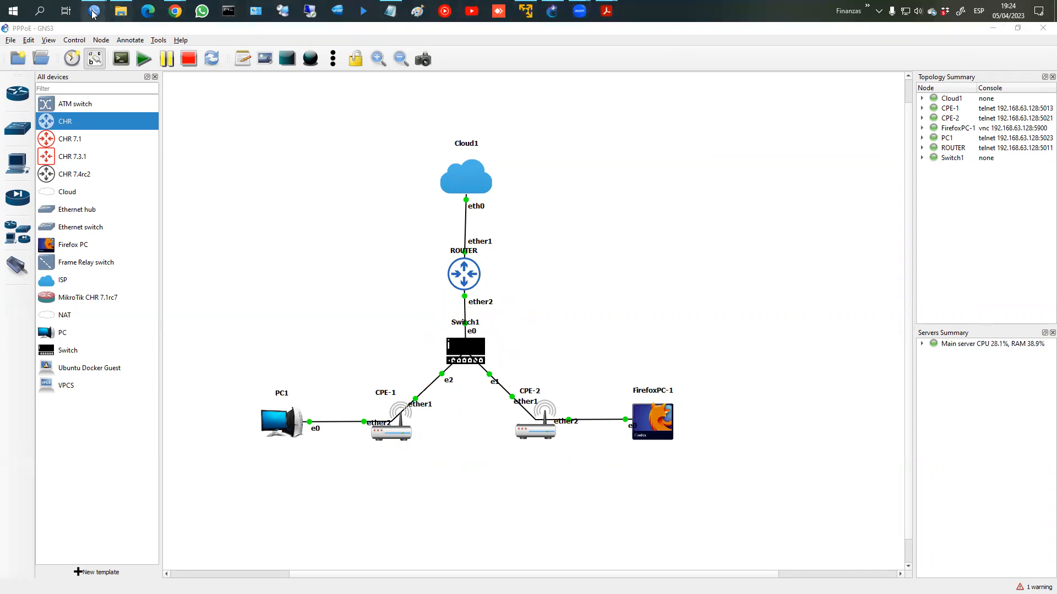
Step: Keep ether1 as CPE-1's PPPoE client interface and enter user usuario1 with its password
mouse_move(94, 11)
click(230, 67)
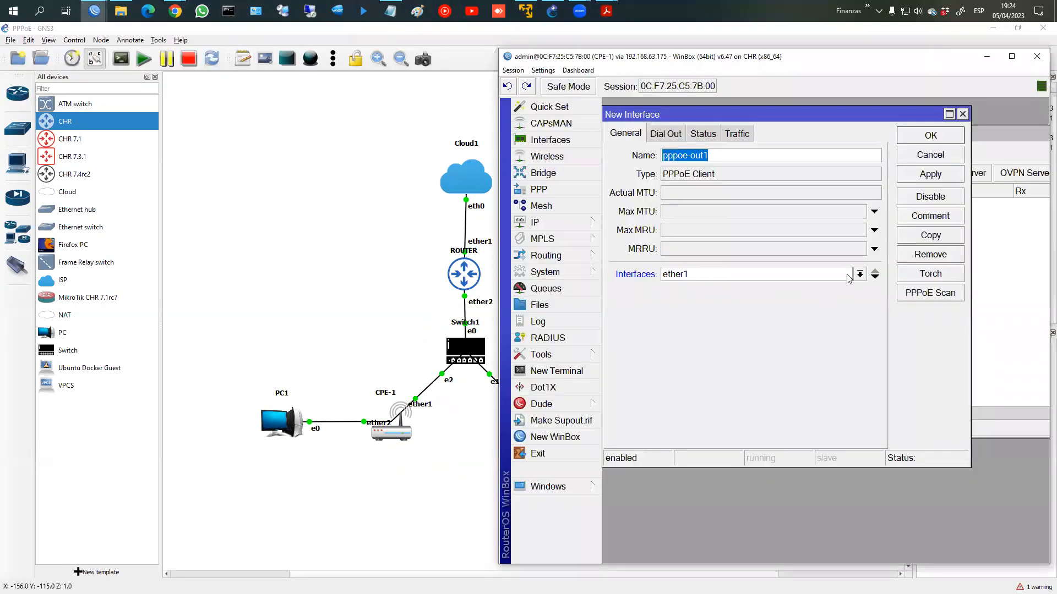
click(831, 275)
click(753, 288)
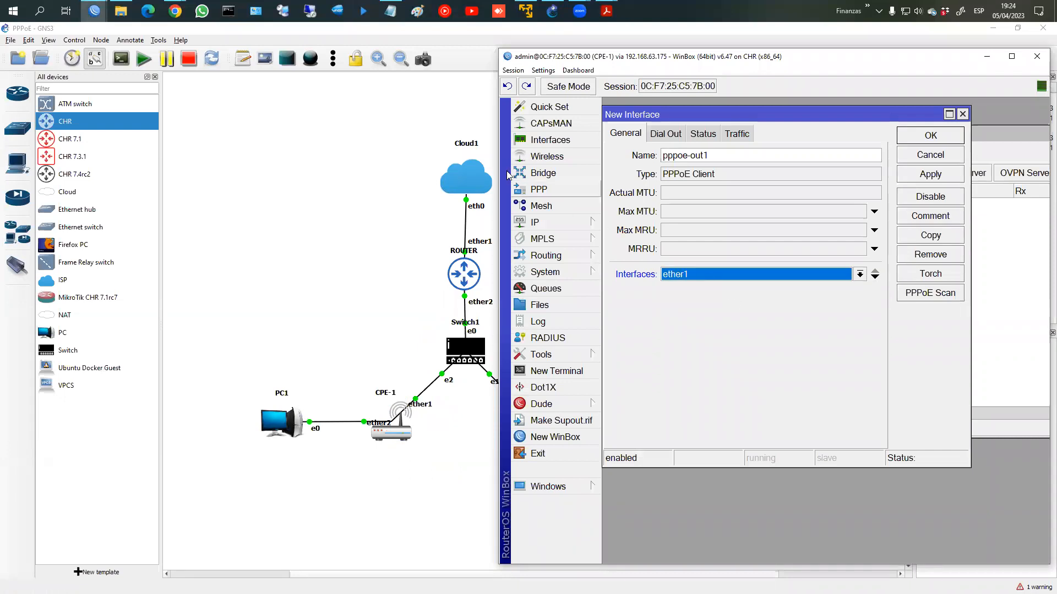
click(668, 134)
click(748, 199)
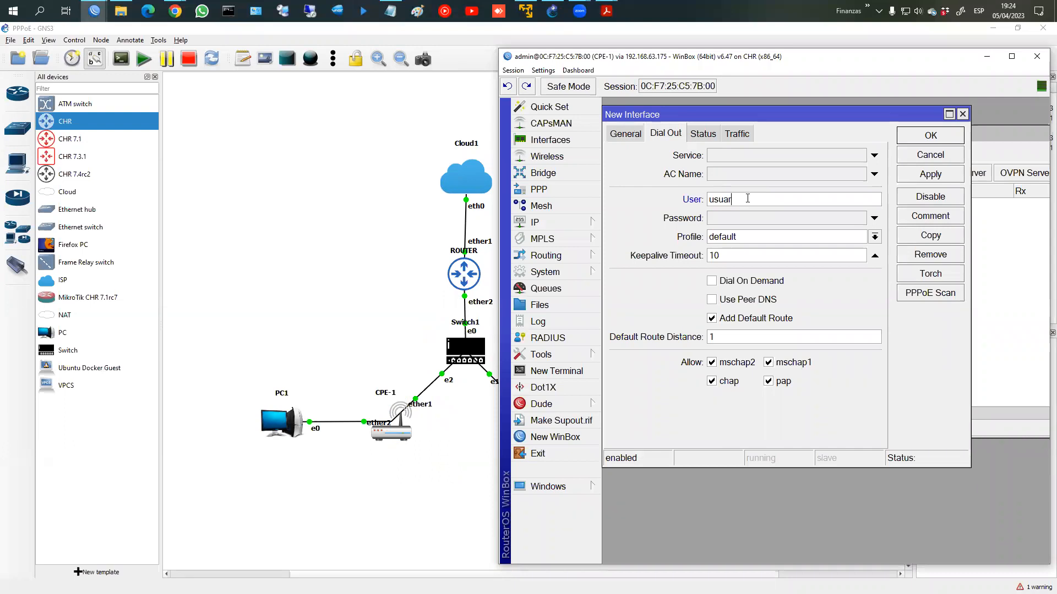
key(Tab)
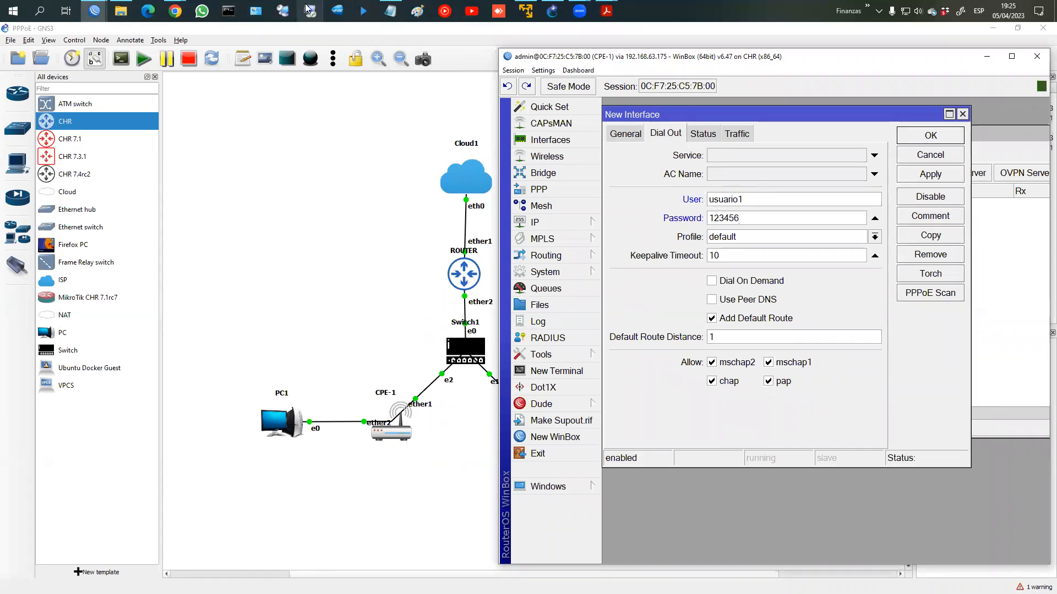
Step: Check the server's PPP secrets and active connections, then turn off Add Default Route
mouse_move(94, 11)
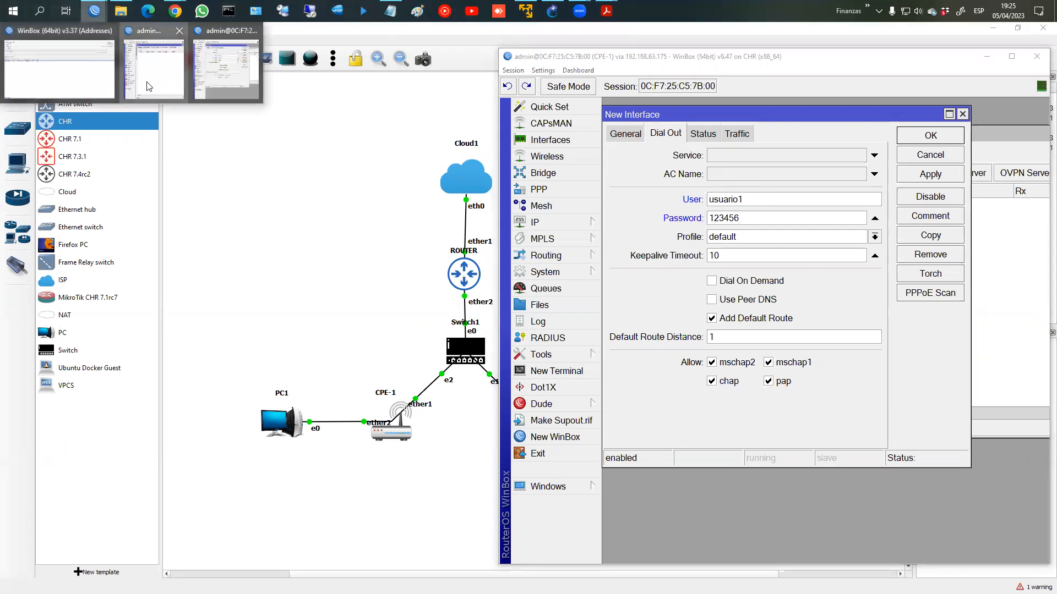
click(147, 86)
click(250, 118)
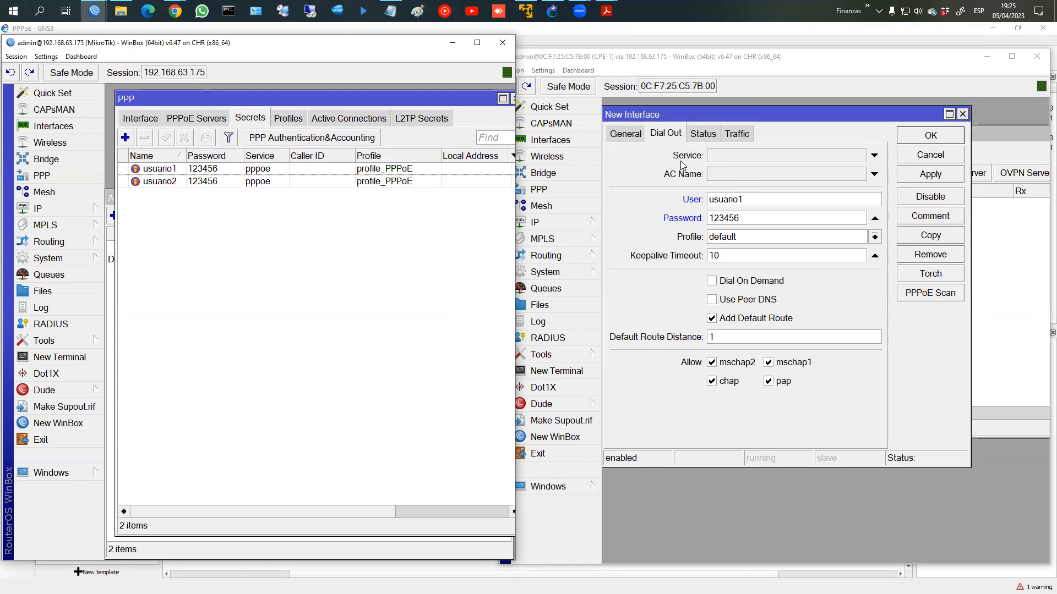
click(357, 123)
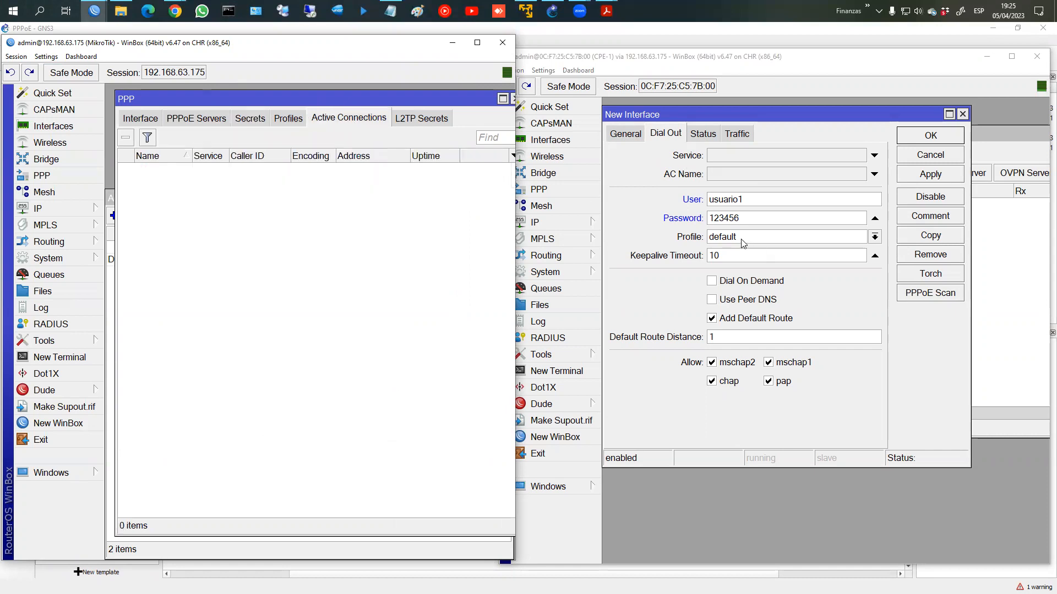
click(726, 325)
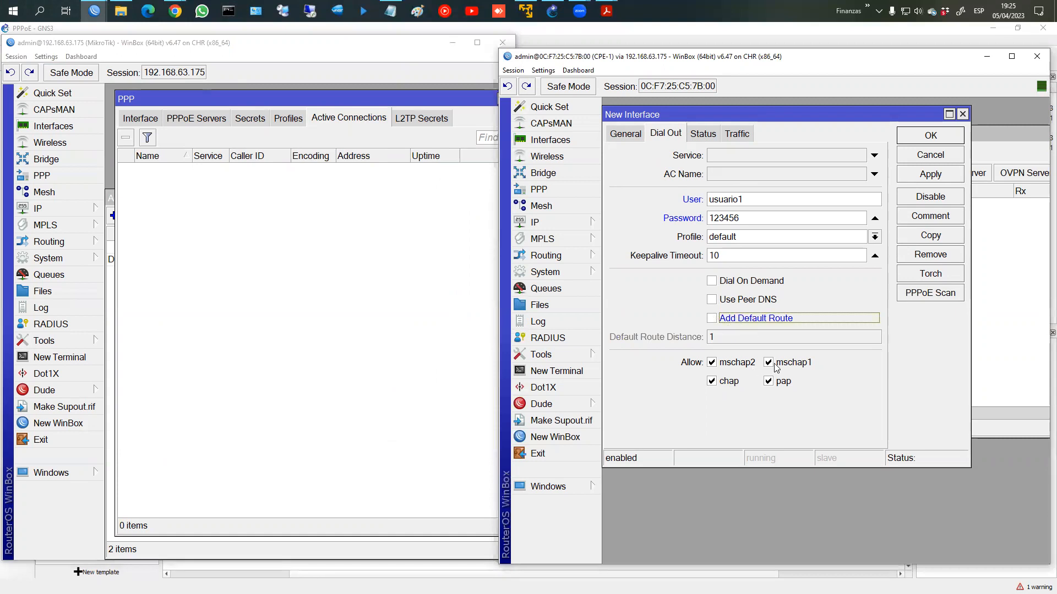
Step: Apply the client and verify the server's active session at 172.16.1.253 and its uptime
click(928, 180)
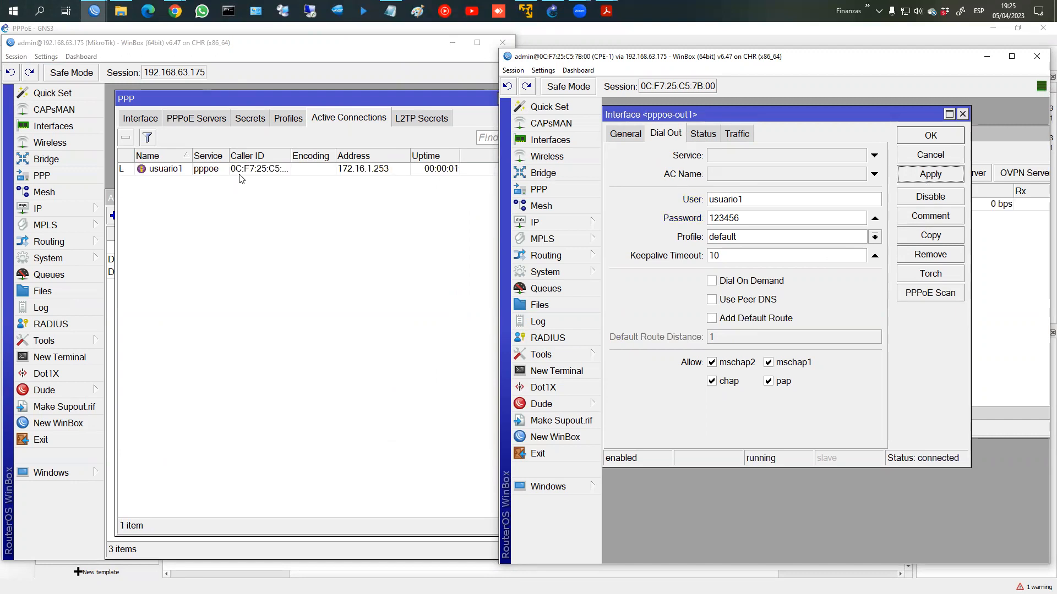
click(244, 169)
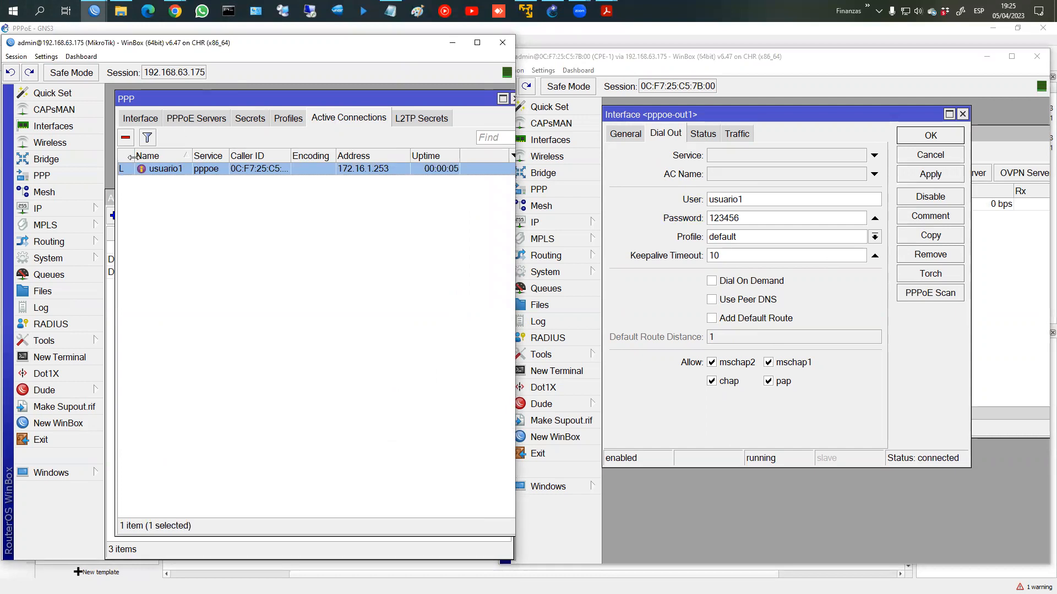
drag(348, 98, 408, 137)
mouse_move(226, 144)
mouse_down()
mouse_move(123, 164)
mouse_move(432, 209)
mouse_move(203, 142)
mouse_up()
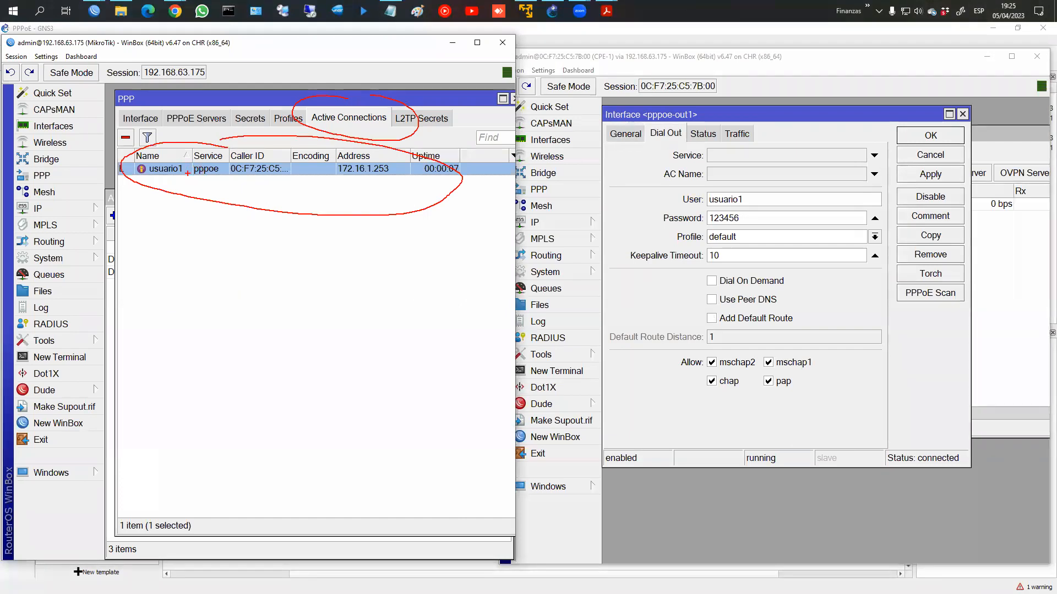
key(Escape)
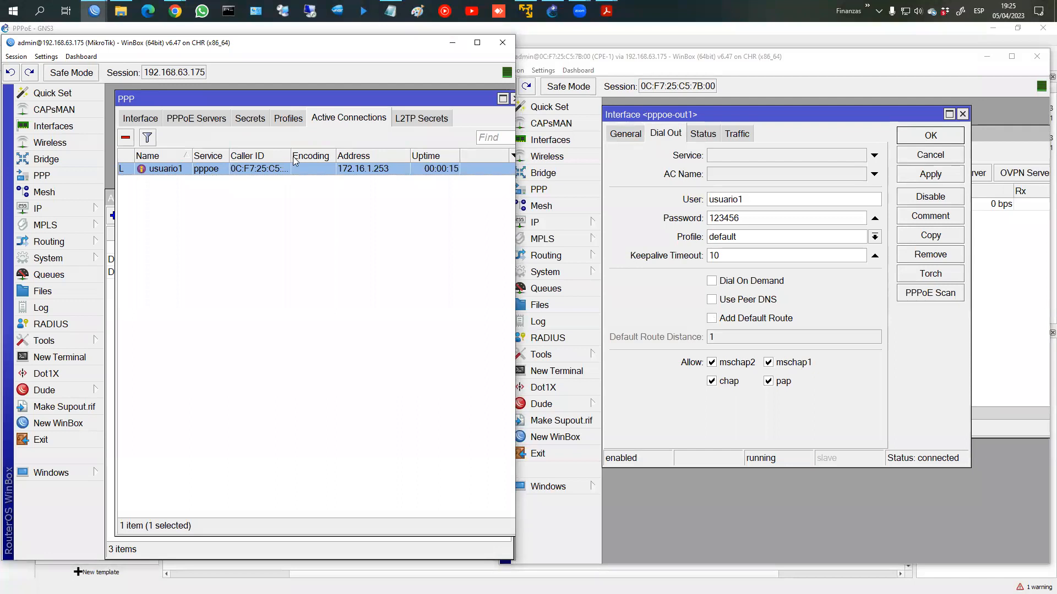
drag(300, 156, 304, 155)
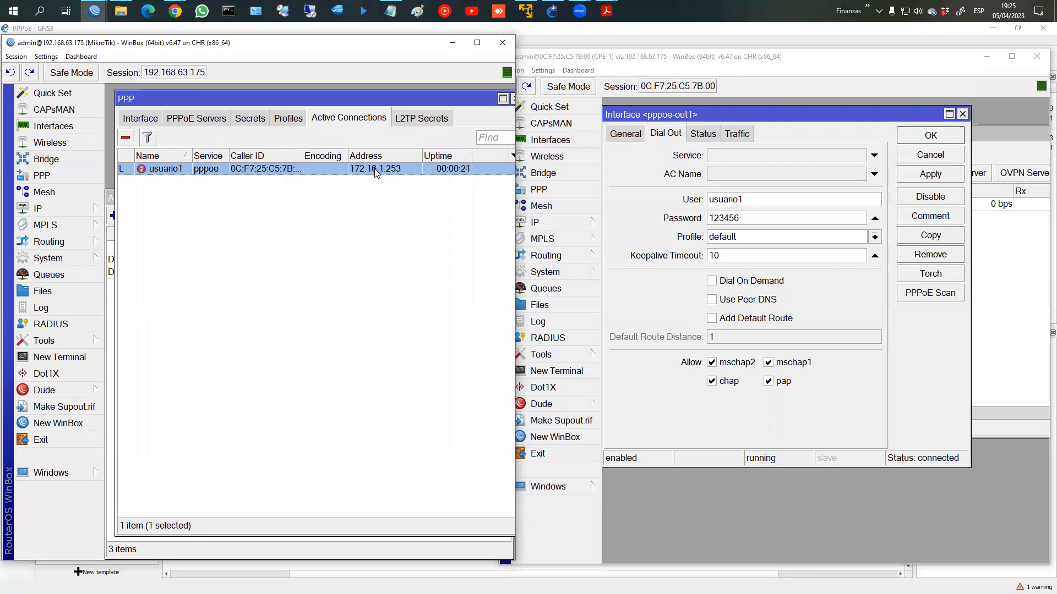
drag(349, 174, 379, 157)
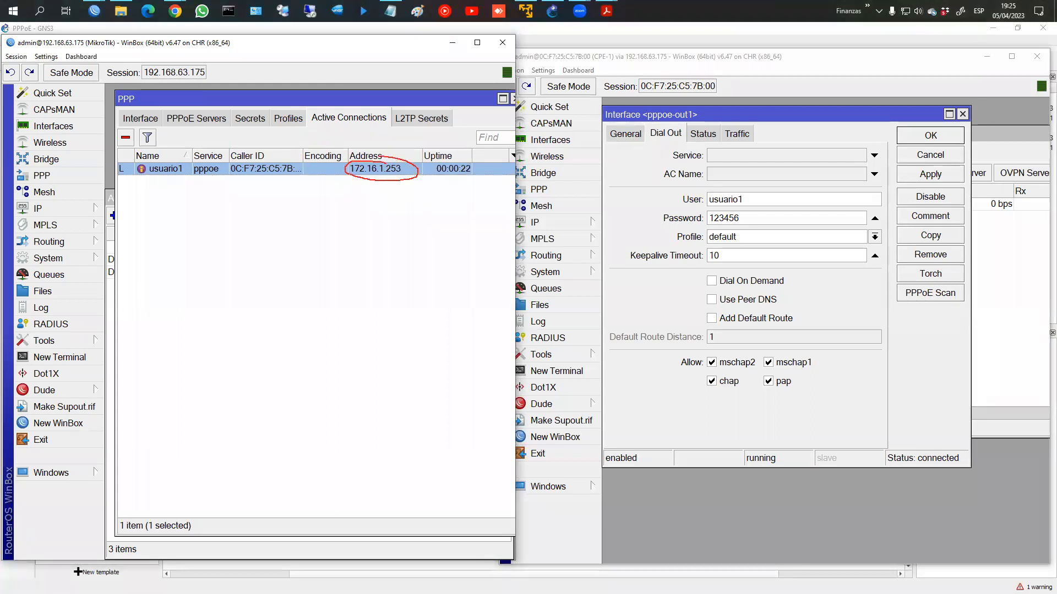
drag(446, 160, 458, 181)
key(Escape)
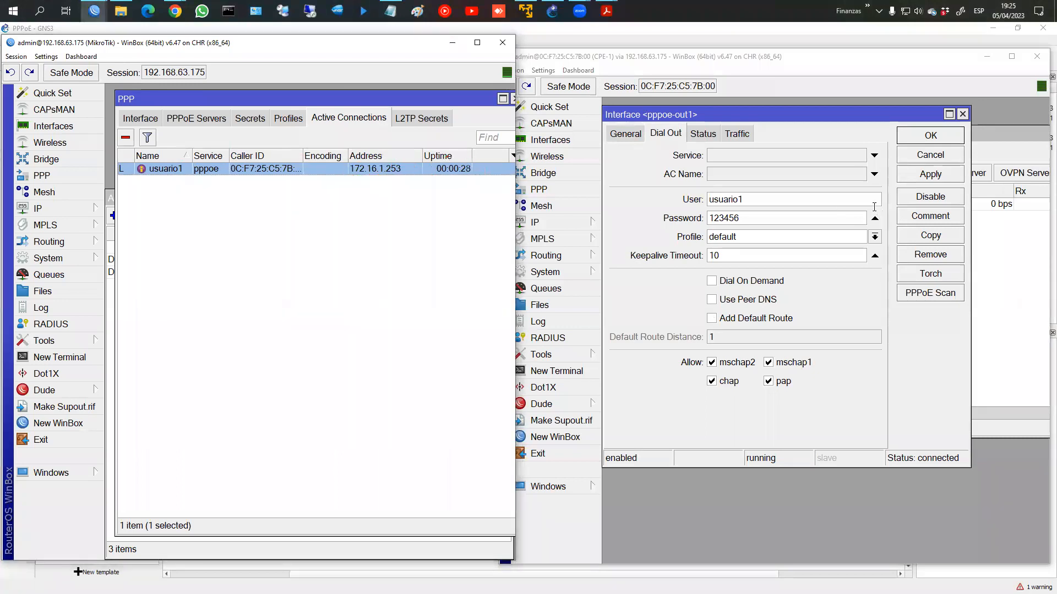
click(572, 225)
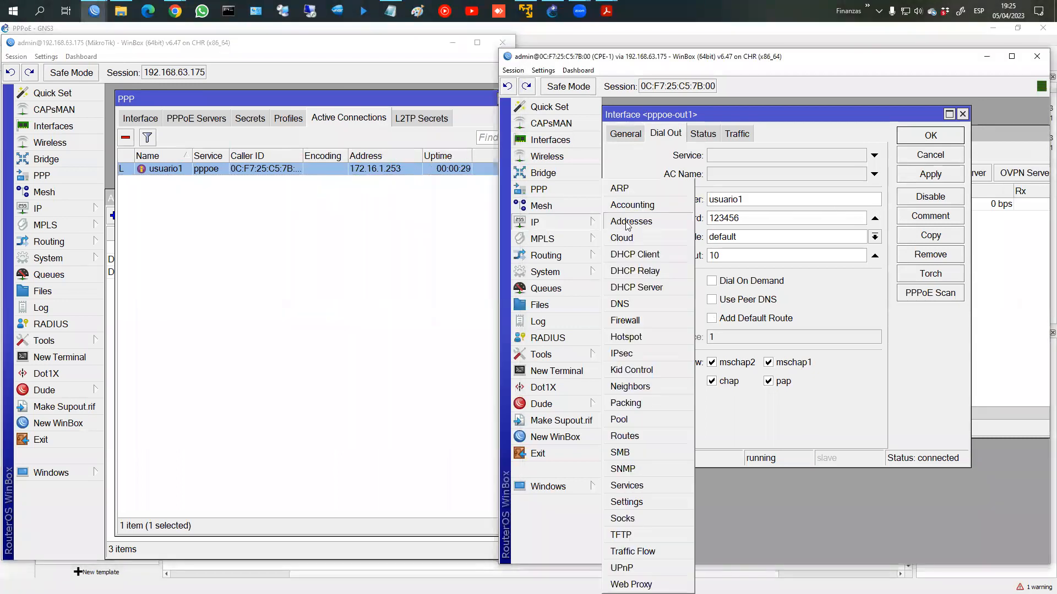
Step: Open CPE-1's IP addresses and highlight the assigned 172.16.1.253
click(626, 222)
click(662, 198)
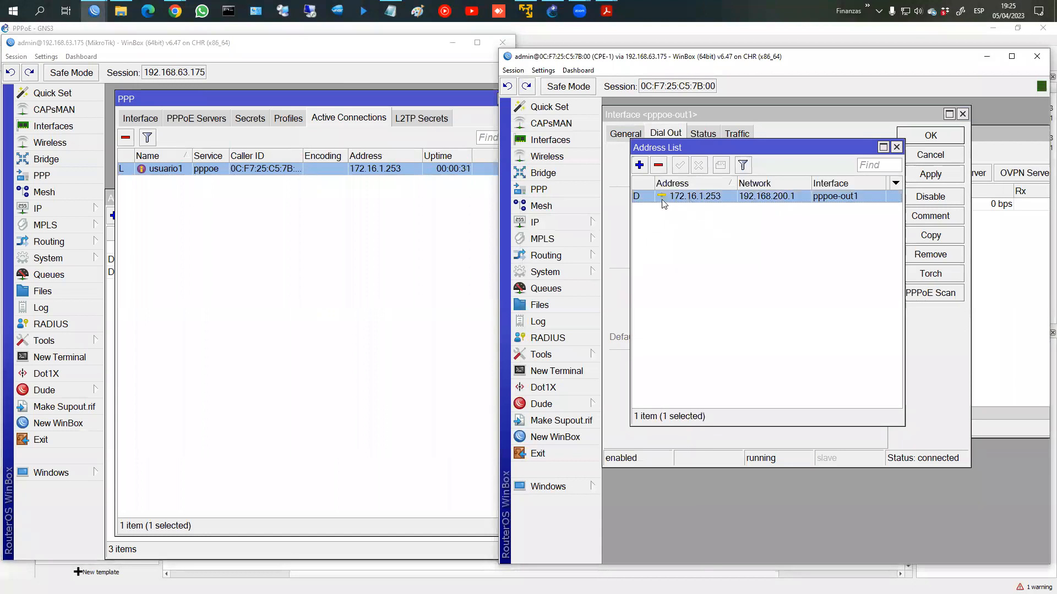
key(ctrl+2)
mouse_move(685, 183)
mouse_down()
mouse_move(674, 186)
mouse_move(738, 190)
mouse_move(586, 189)
mouse_move(435, 168)
mouse_up()
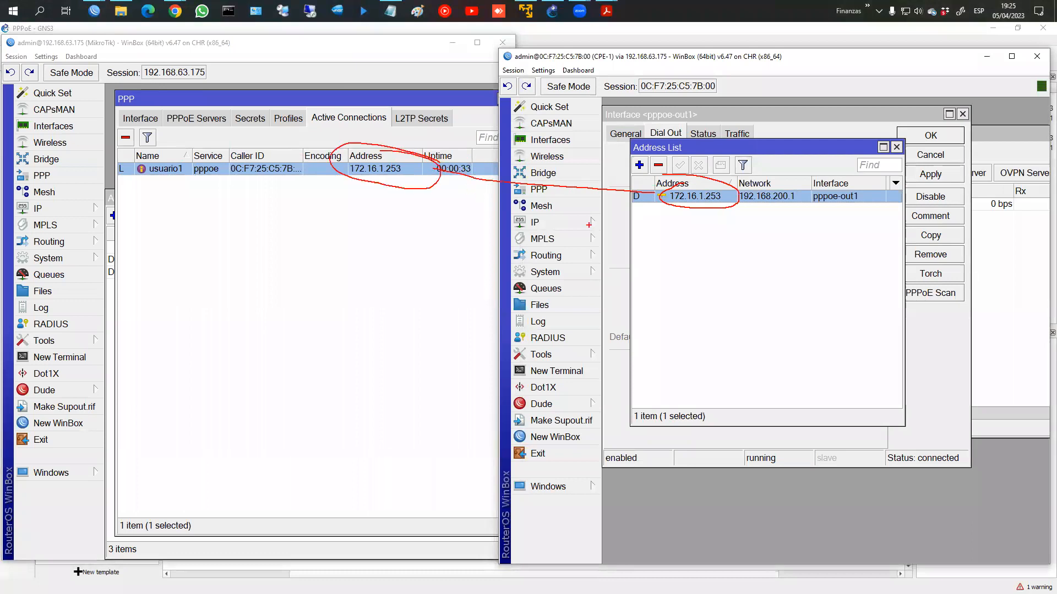
key(Escape)
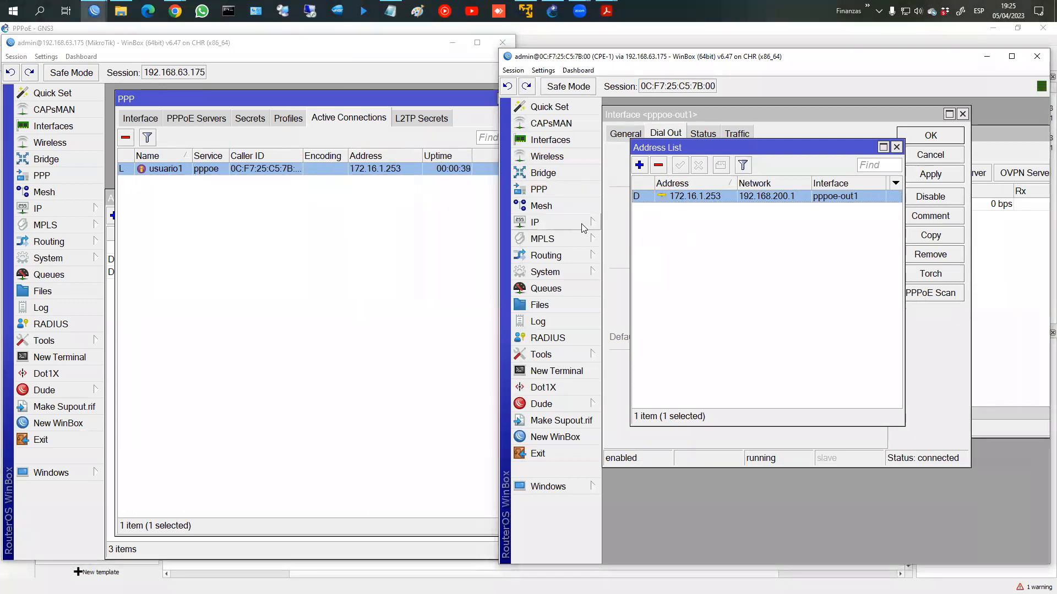
Step: Close the address list and pppoe-out1 settings, and inspect the ether1 DHCP client
click(896, 148)
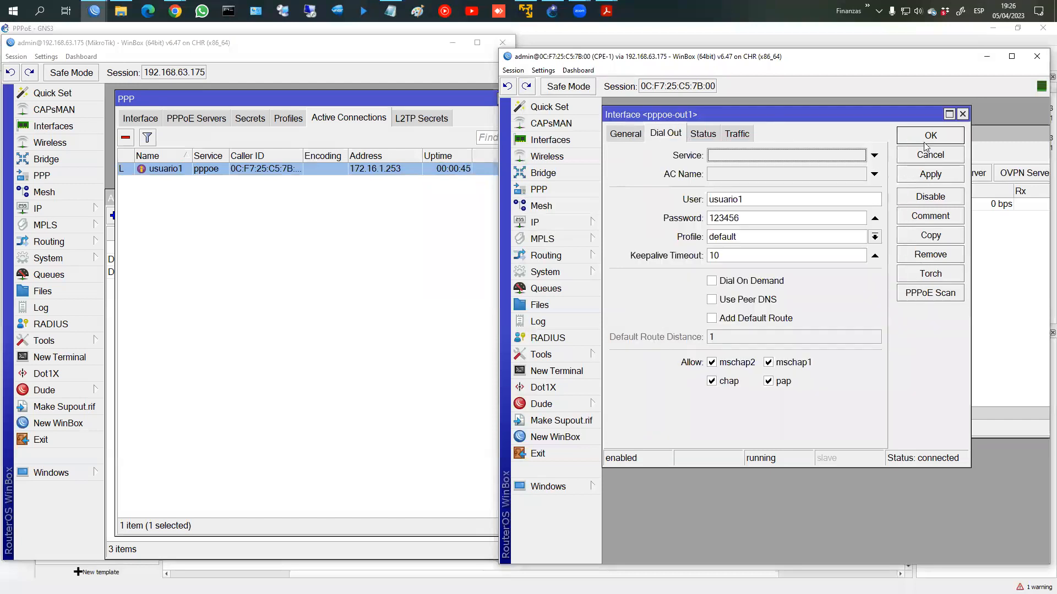
click(925, 150)
click(557, 223)
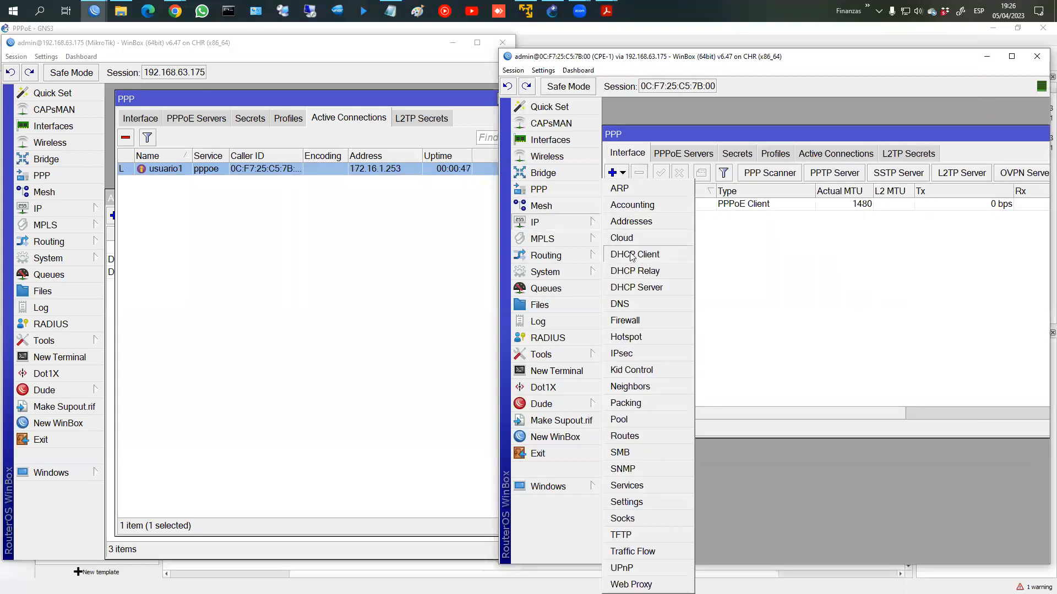
click(636, 254)
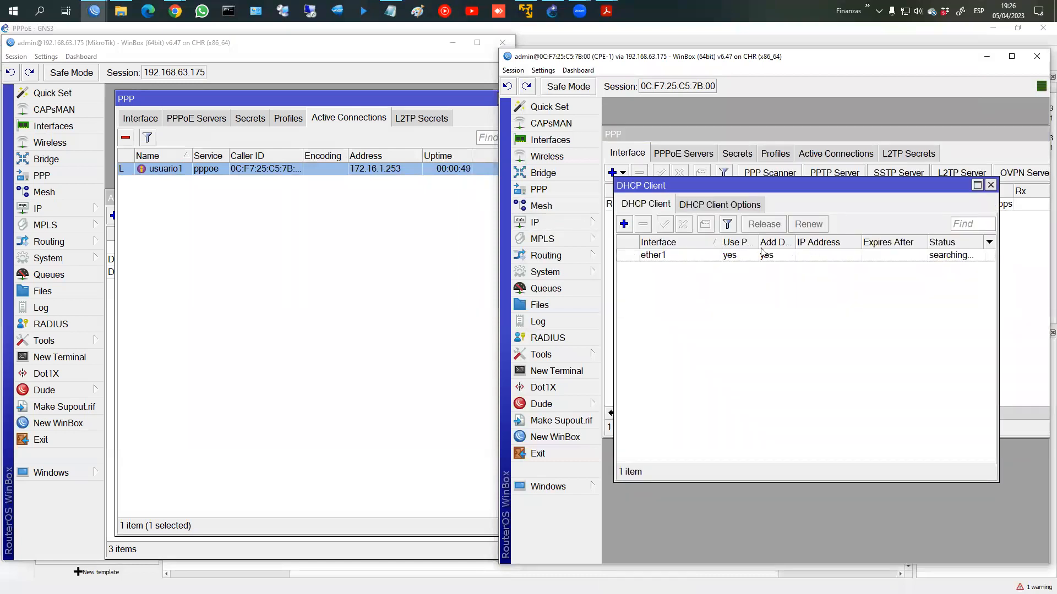
double_click(719, 261)
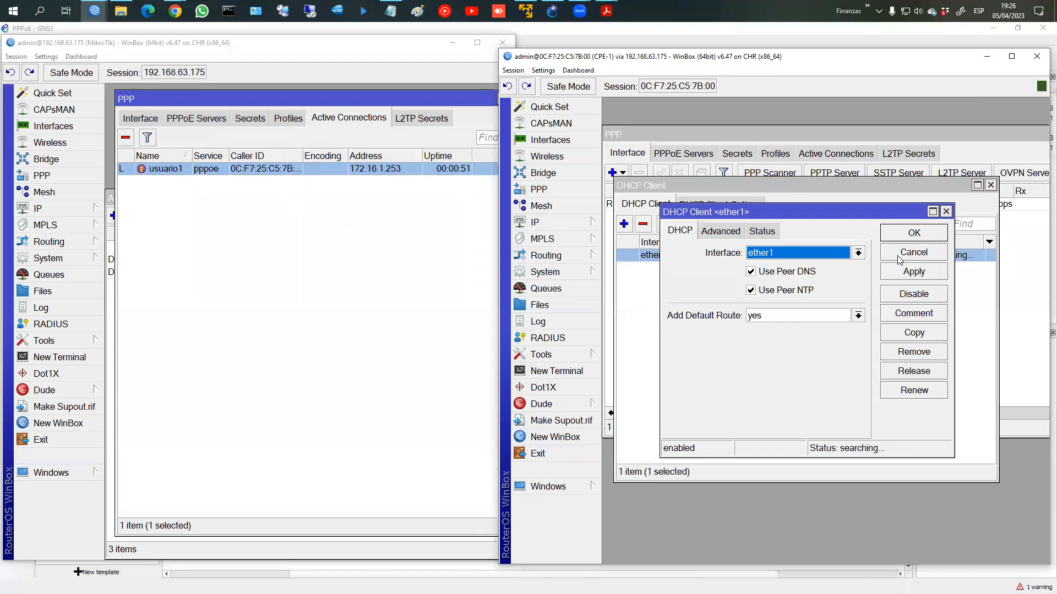
click(894, 254)
click(991, 185)
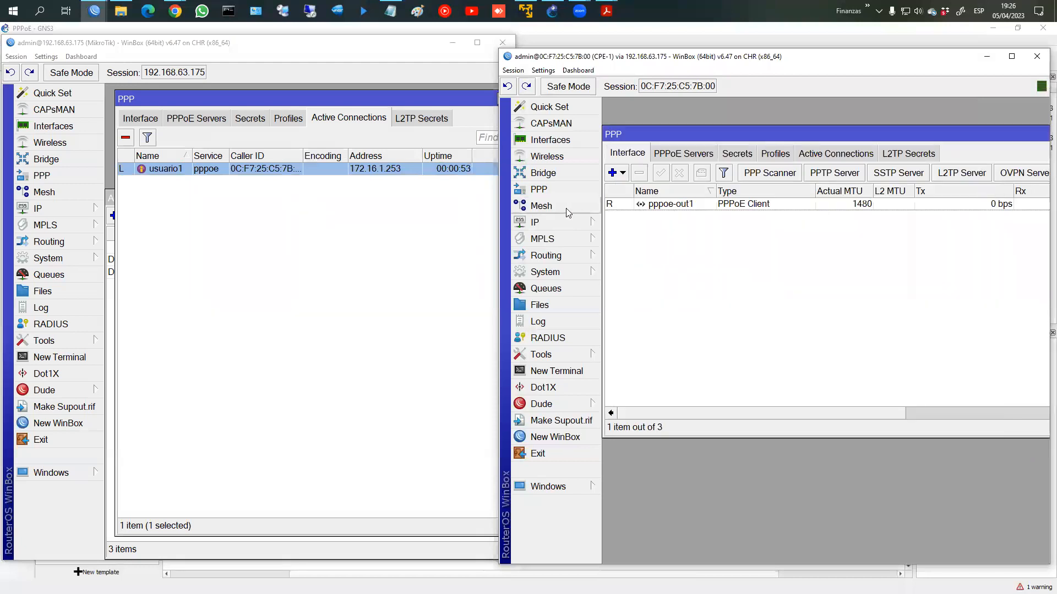
Step: Reopen IP addresses and highlight 172.16.1.253 on interface pppoe-out1
click(558, 223)
click(636, 222)
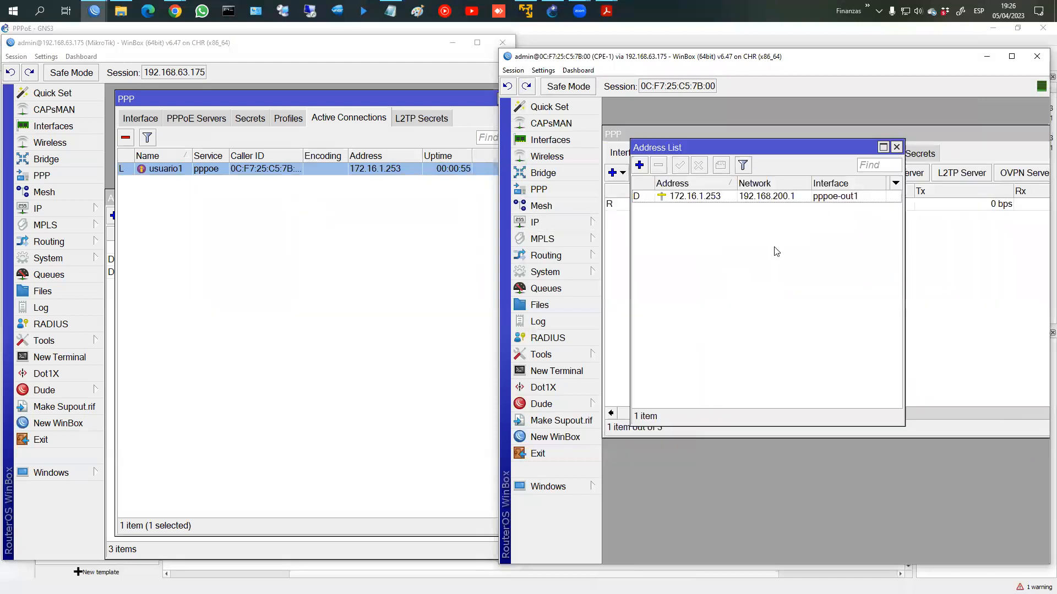
click(698, 200)
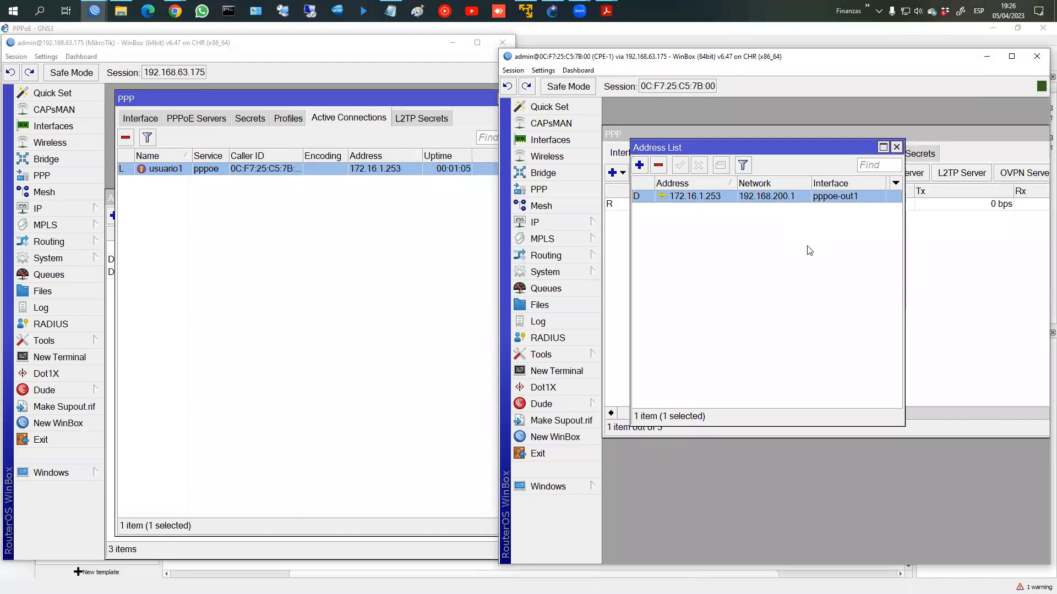
mouse_move(865, 177)
mouse_down()
mouse_move(829, 177)
mouse_move(886, 210)
mouse_move(847, 178)
mouse_up()
mouse_move(672, 190)
mouse_down()
mouse_move(685, 218)
mouse_move(739, 193)
mouse_move(704, 182)
mouse_up()
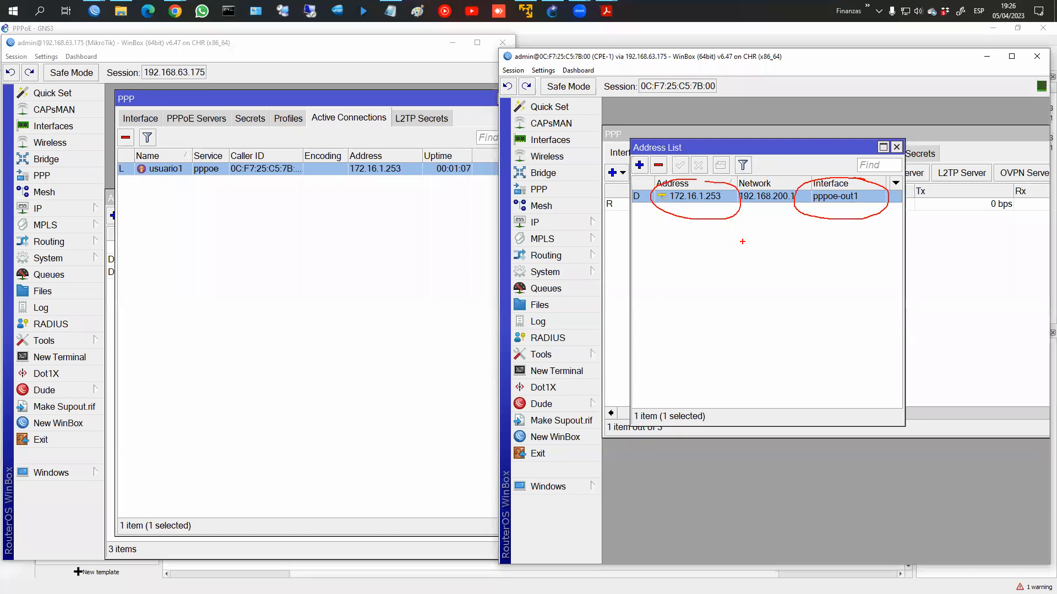
mouse_move(855, 183)
mouse_down()
mouse_move(801, 195)
mouse_move(898, 202)
mouse_move(837, 177)
mouse_up()
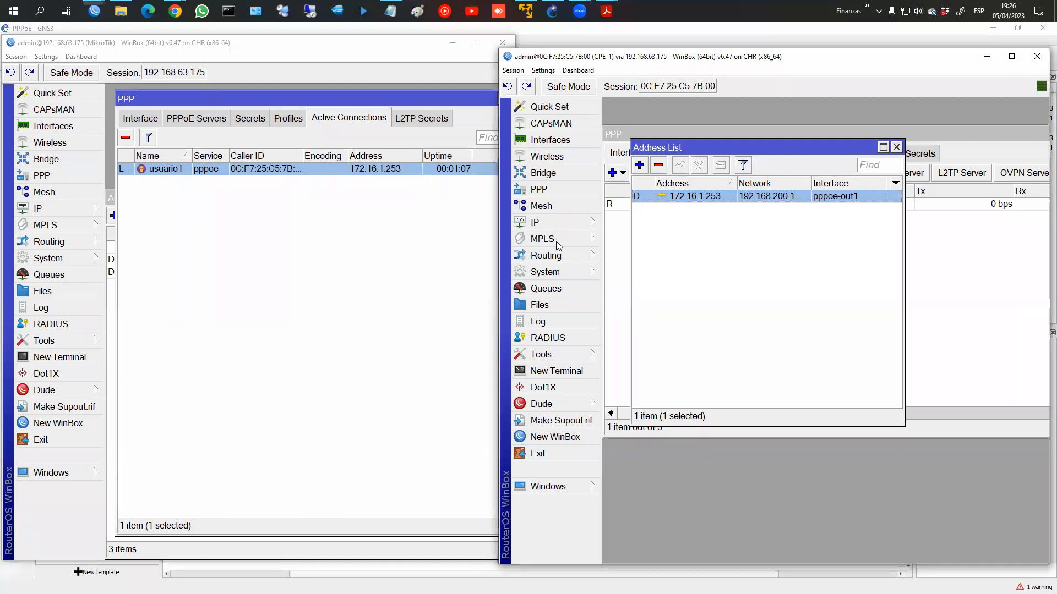
Step: Check the 192.168.200.1 route and ping 192.168.200.1 from a CPE-1 terminal
click(566, 225)
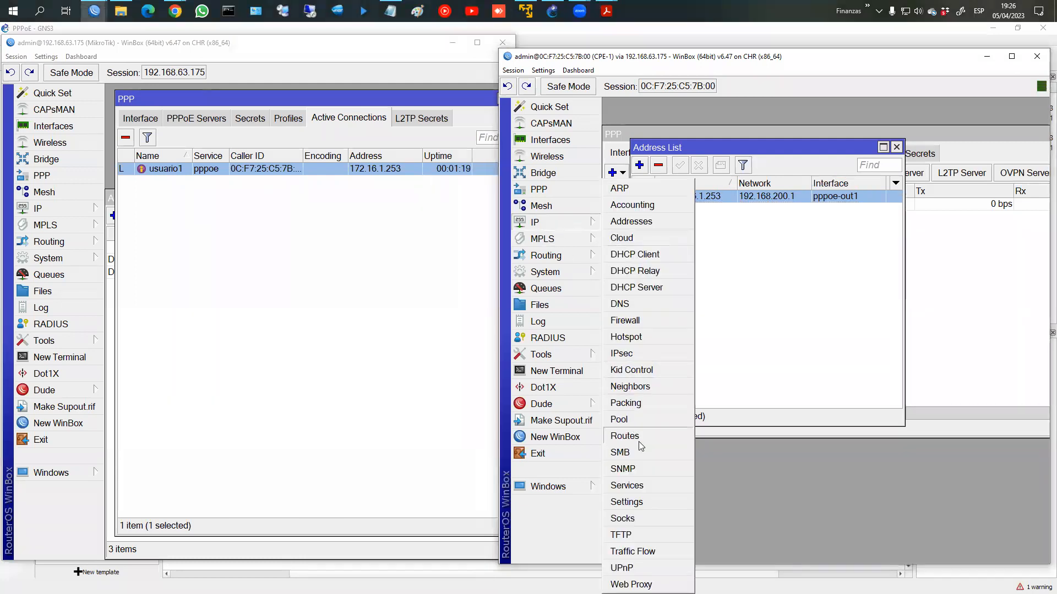
click(642, 439)
click(698, 274)
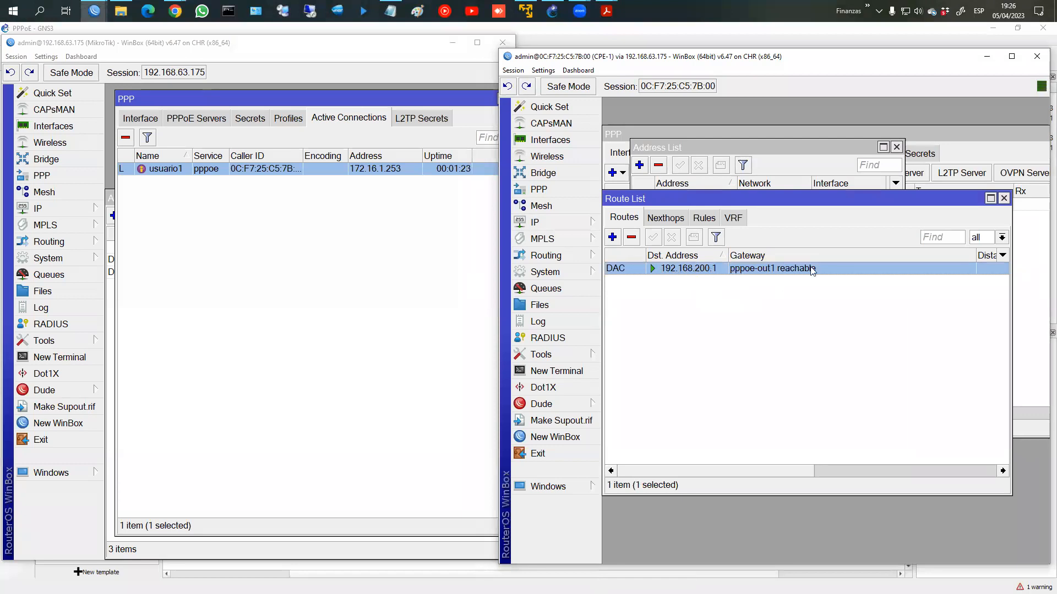
click(563, 372)
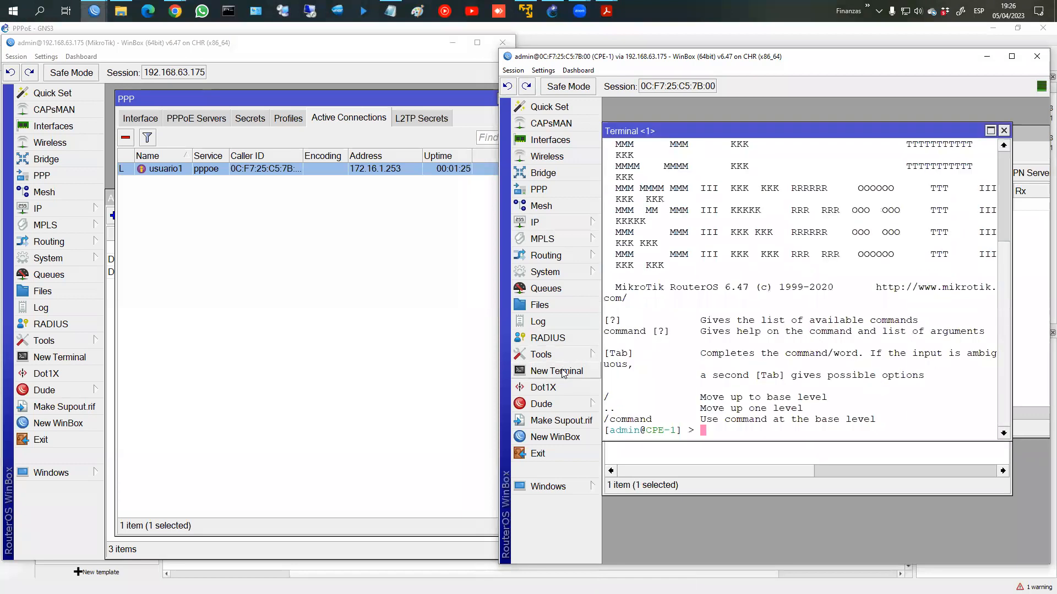
text(ping 192.168.200.1)
key(Return)
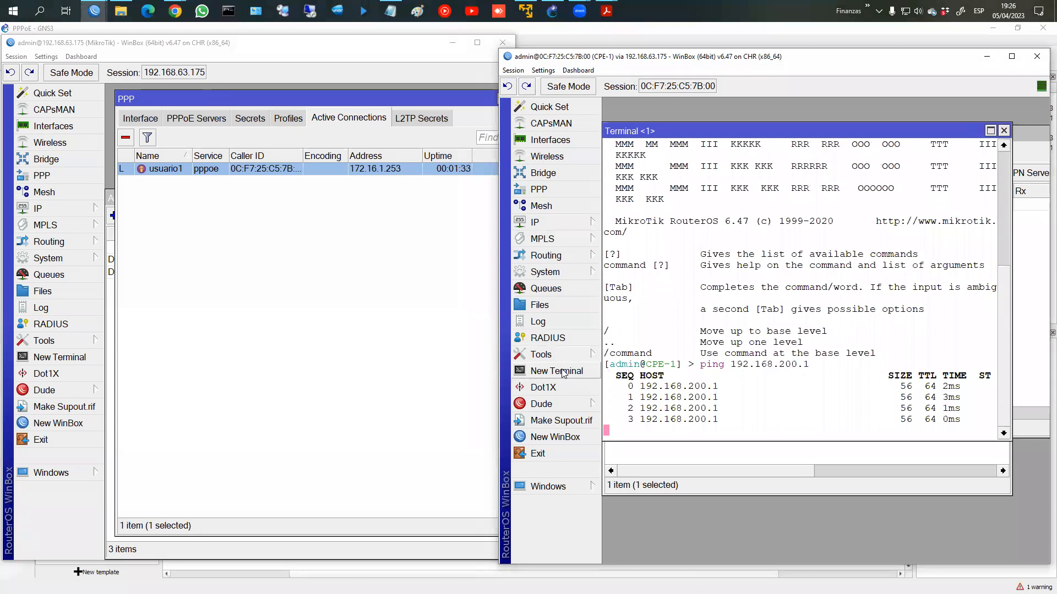
key(ctrl+c)
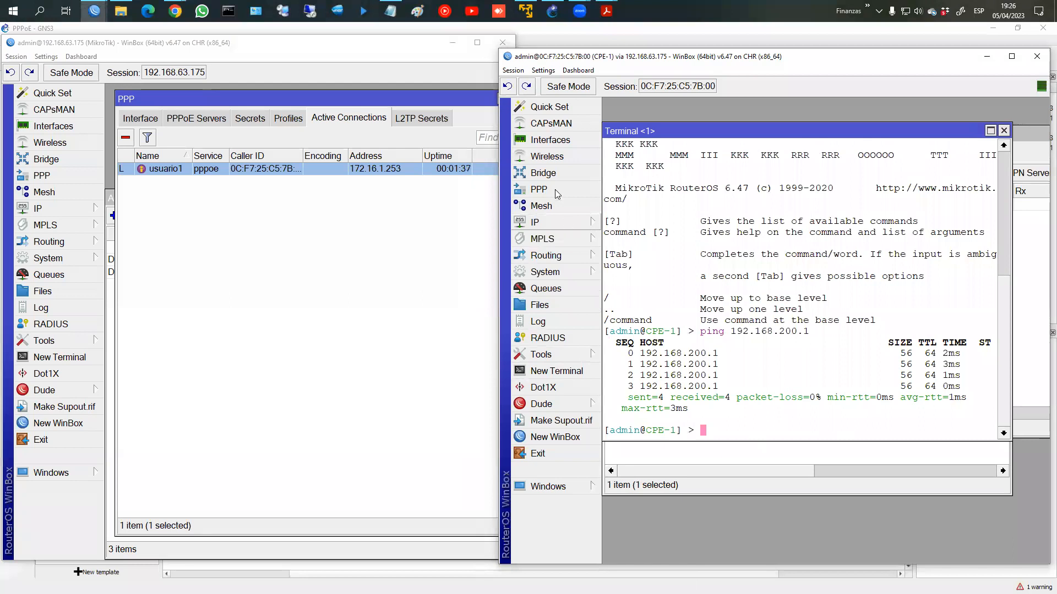
click(1003, 131)
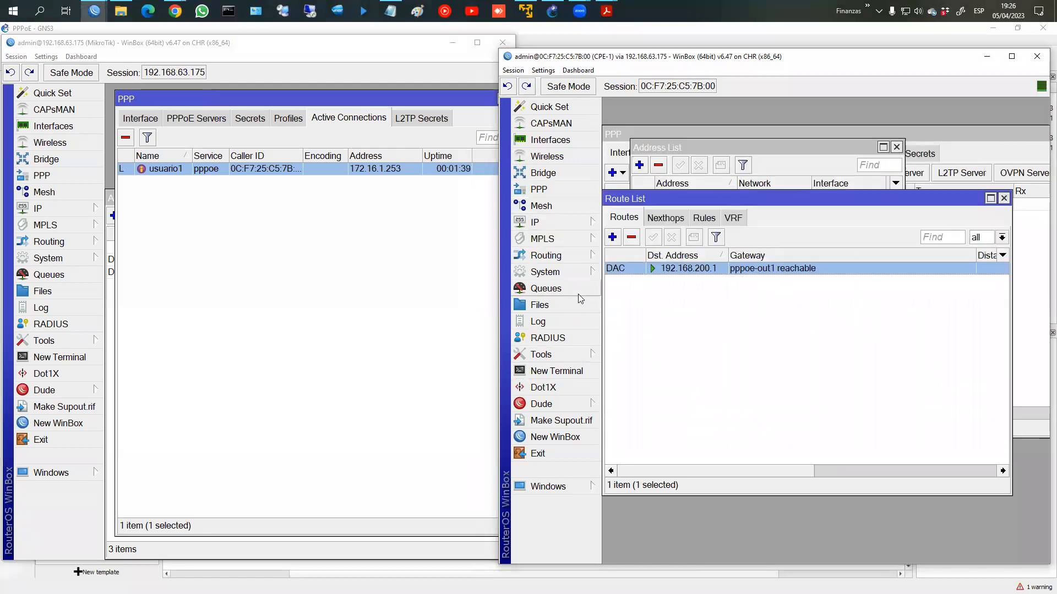
Step: In a new terminal placed beside the route list, run ping fb.com
click(557, 372)
drag(751, 137, 739, 310)
drag(762, 195, 782, 131)
click(725, 472)
drag(753, 310, 784, 270)
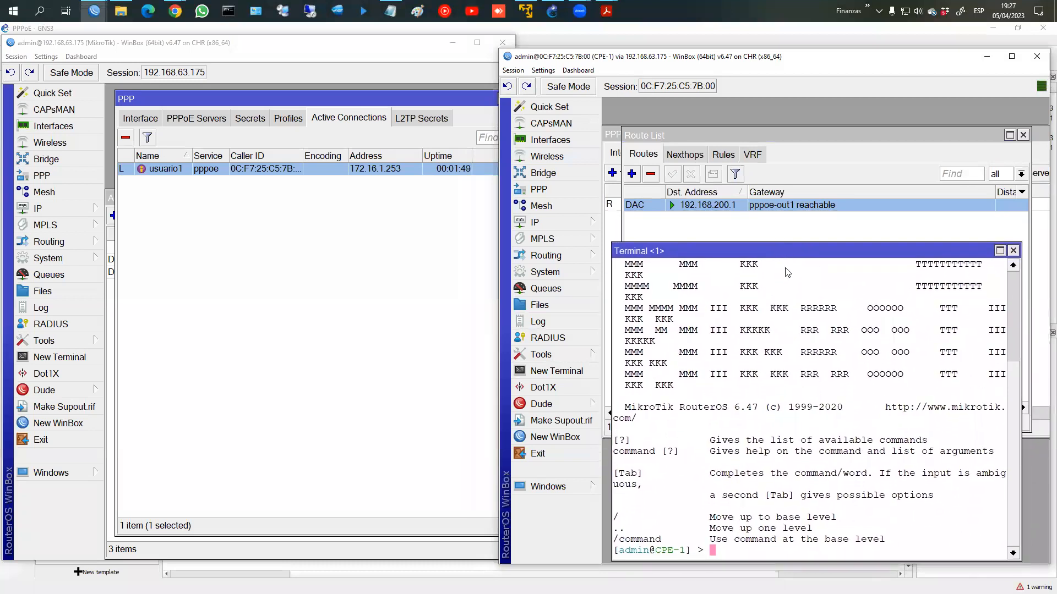
text(ping fb.com)
key(Return)
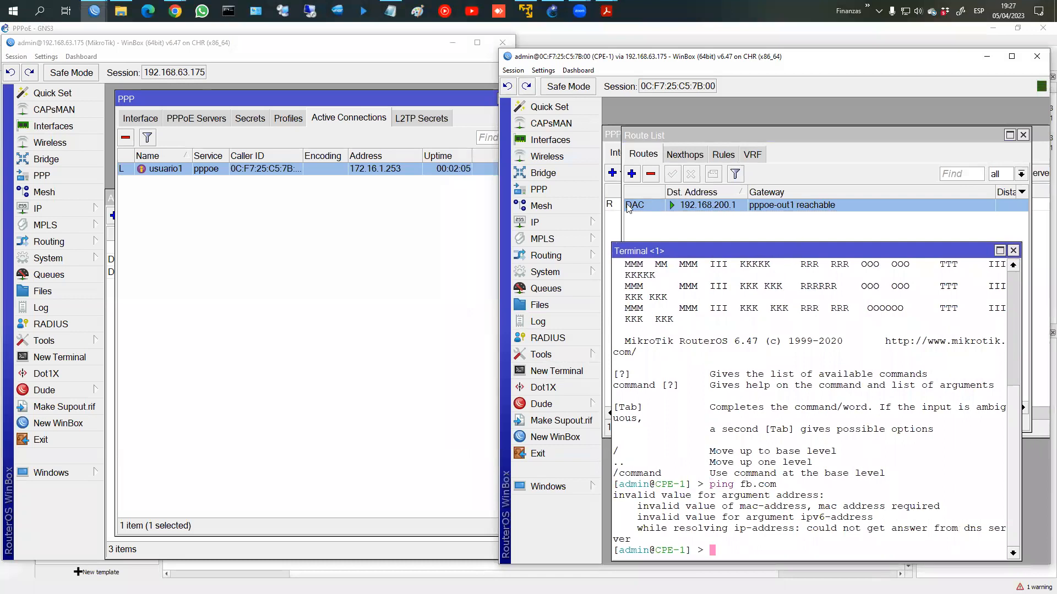
Step: Enable Add Default Route on pppoe-out1 and save it
click(539, 189)
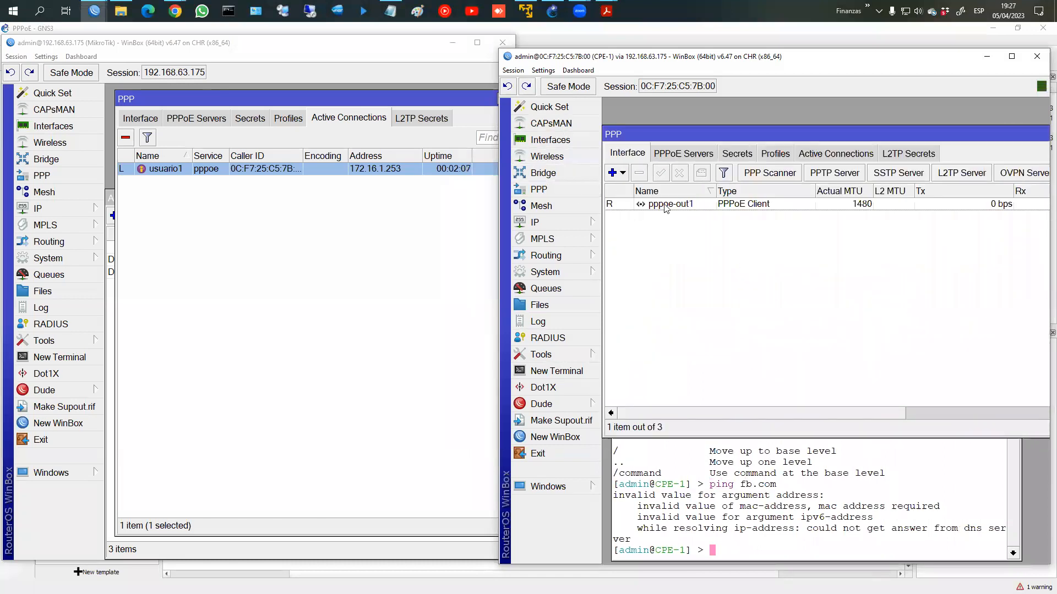
double_click(638, 205)
click(746, 318)
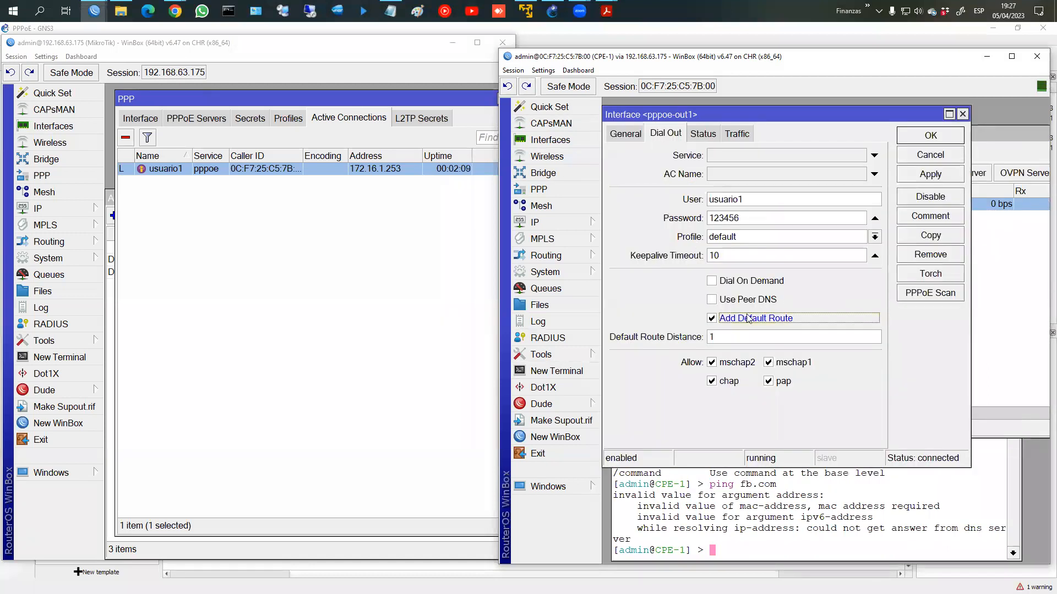
click(914, 178)
click(926, 137)
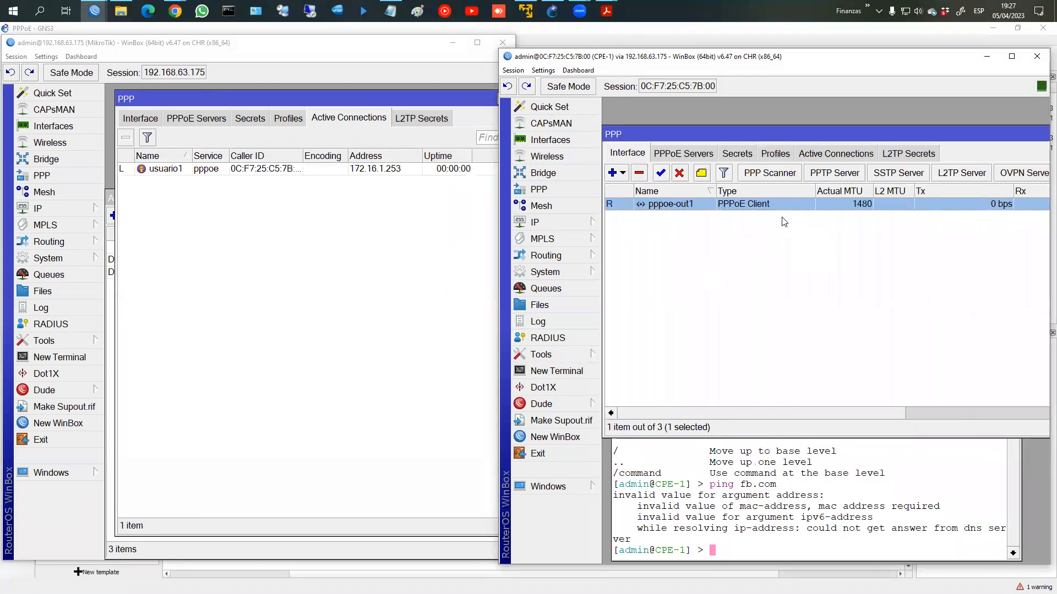
Step: Confirm the new 0.0.0.0/0 route and rerun ping fb.com successfully
click(549, 488)
click(630, 521)
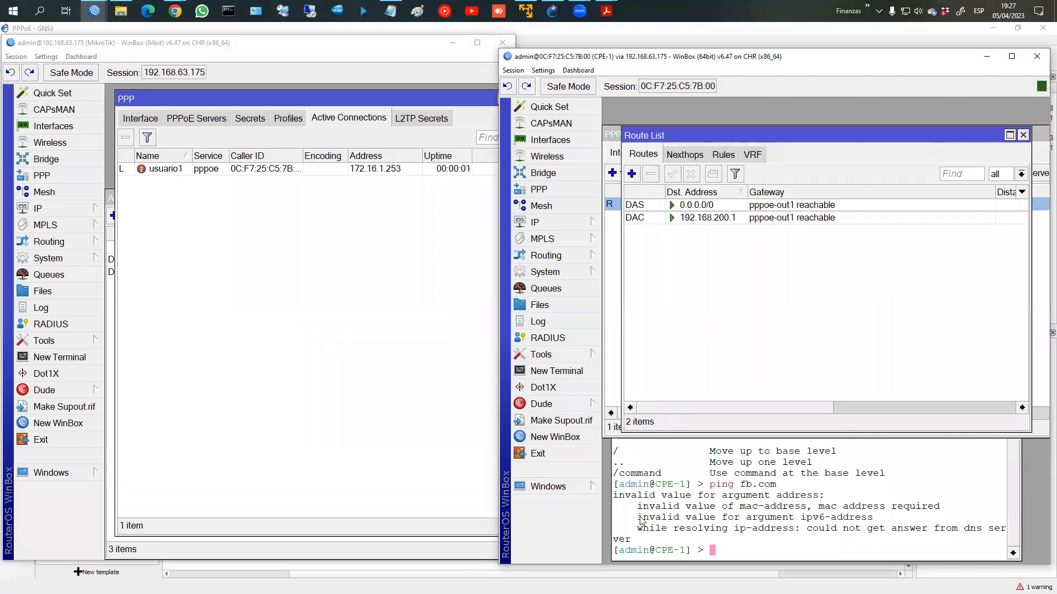
click(703, 206)
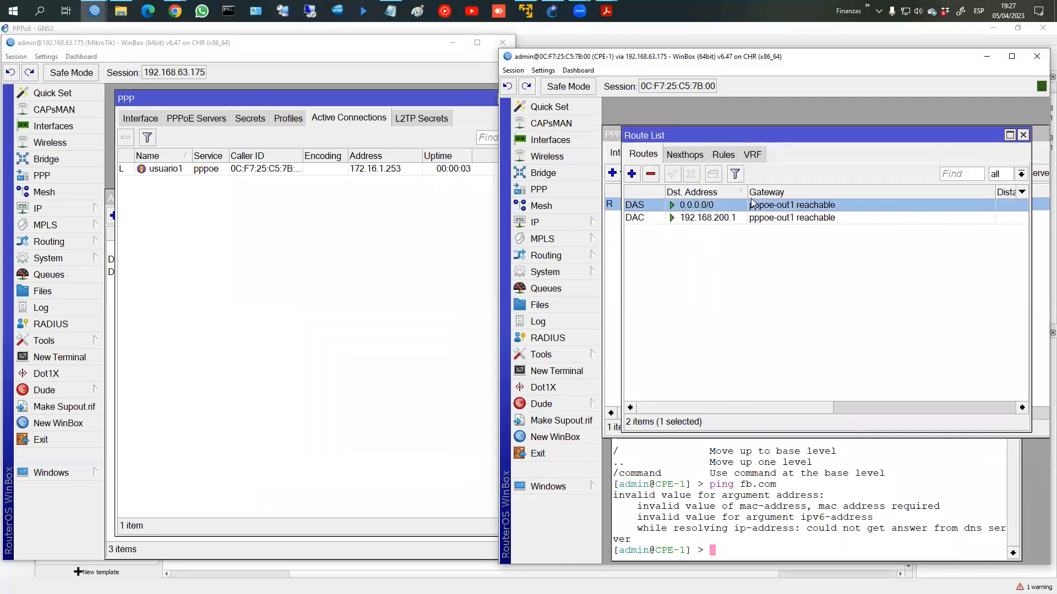
click(737, 501)
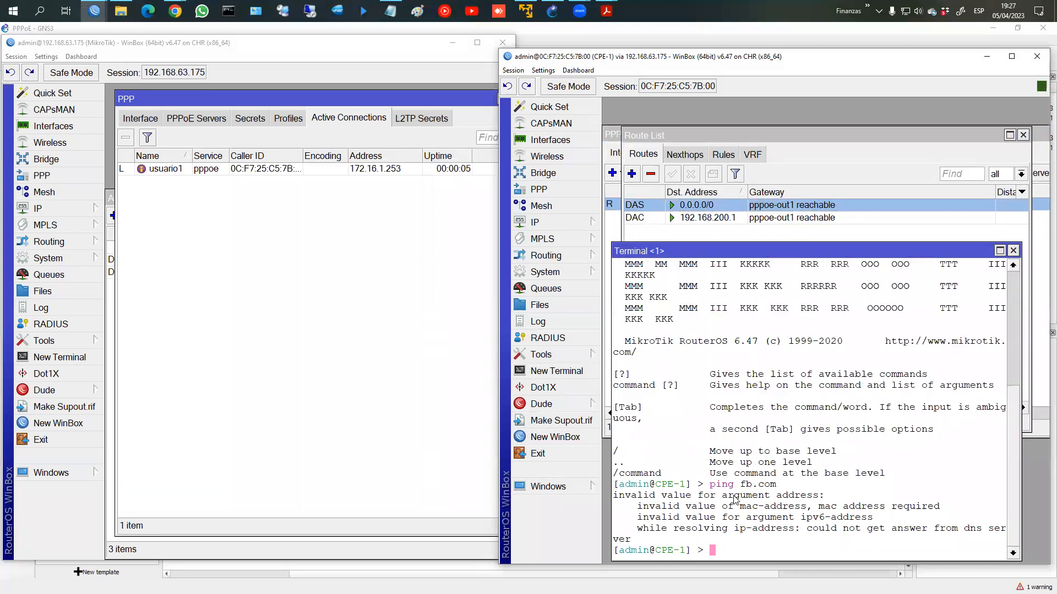
key(Up)
key(Return)
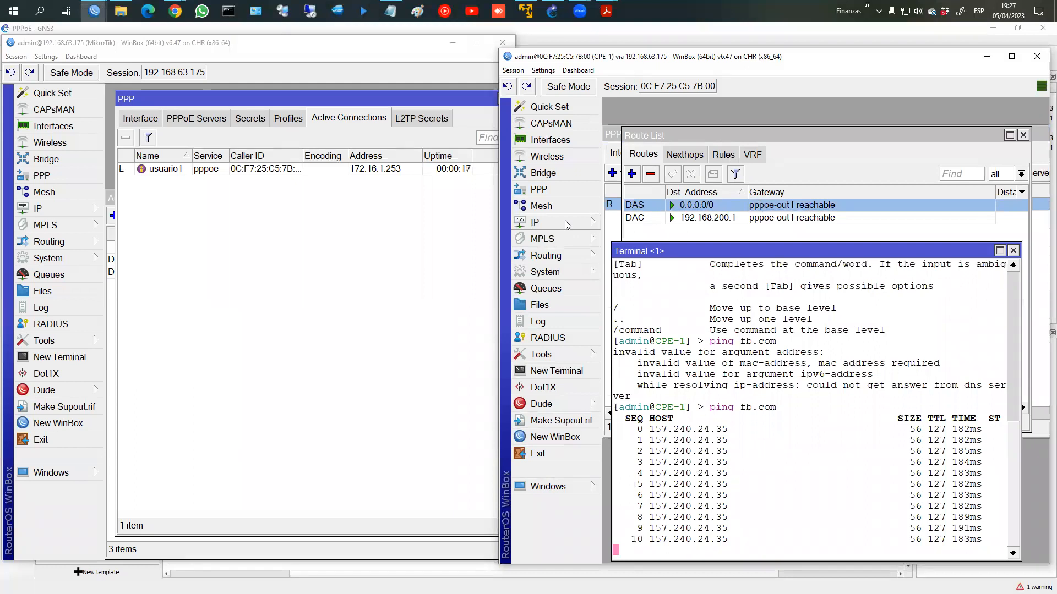
key(ctrl+c)
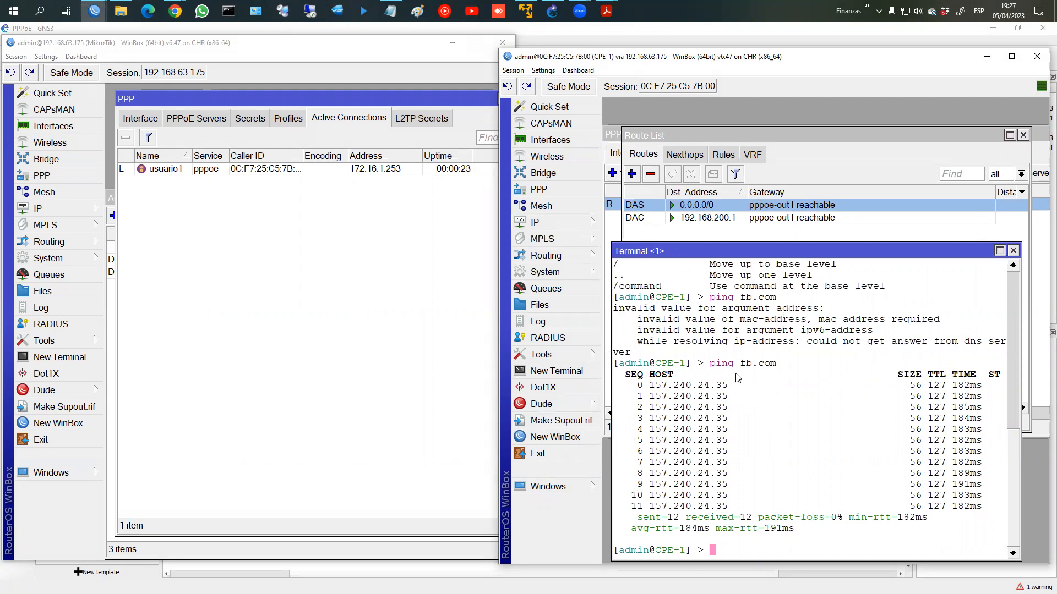
Step: Run tool traceroute fb.com on CPE-1, then stop it and close the terminal
text(trace)
key(BackSpace)
key(BackSpace)
key(BackSpace)
key(BackSpace)
key(BackSpace)
key(BackSpace)
text(tool traceroute fb.copm)
key(Left)
key(BackSpace)
key(Return)
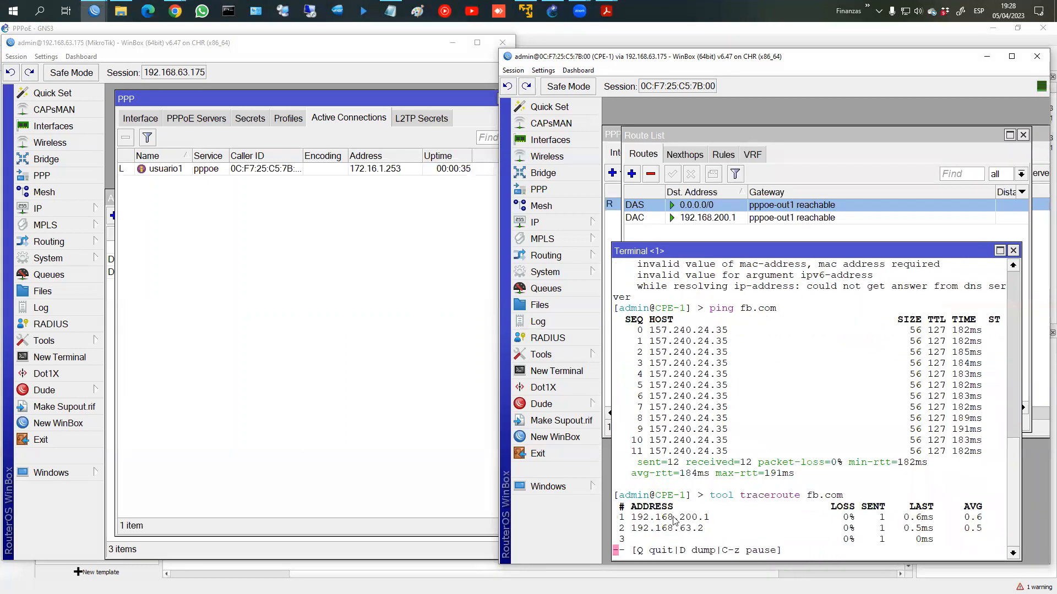
mouse_move(679, 487)
mouse_down()
mouse_move(713, 498)
mouse_move(677, 487)
mouse_move(698, 512)
mouse_move(678, 500)
mouse_up()
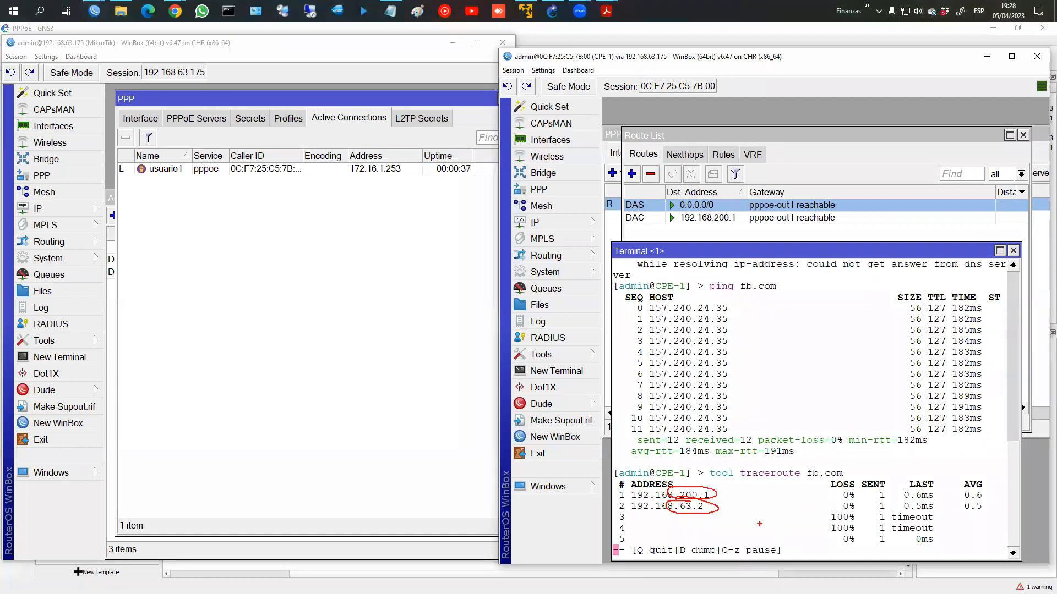
key(Escape)
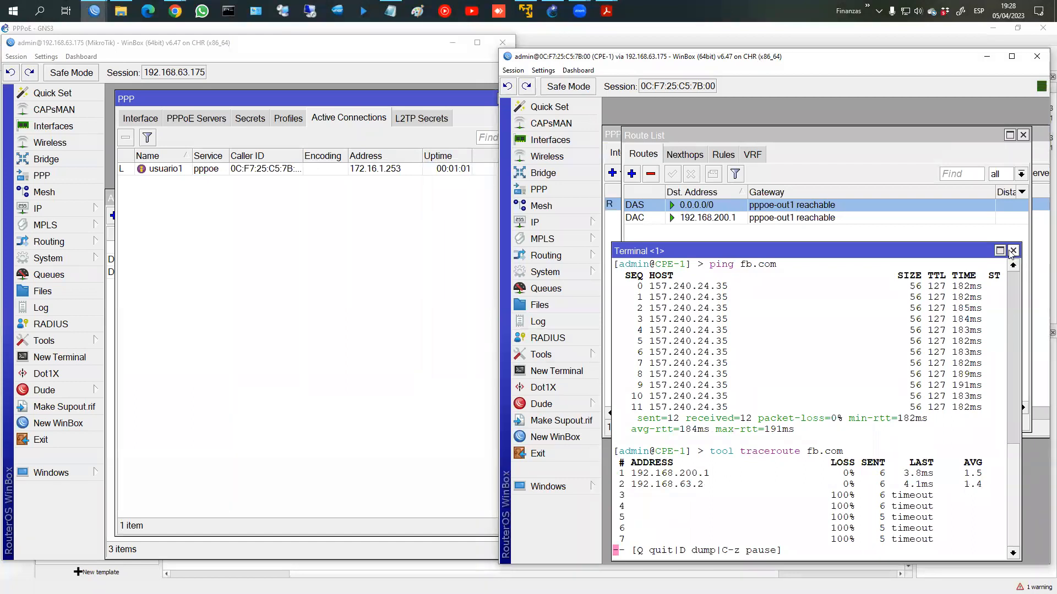
key(q)
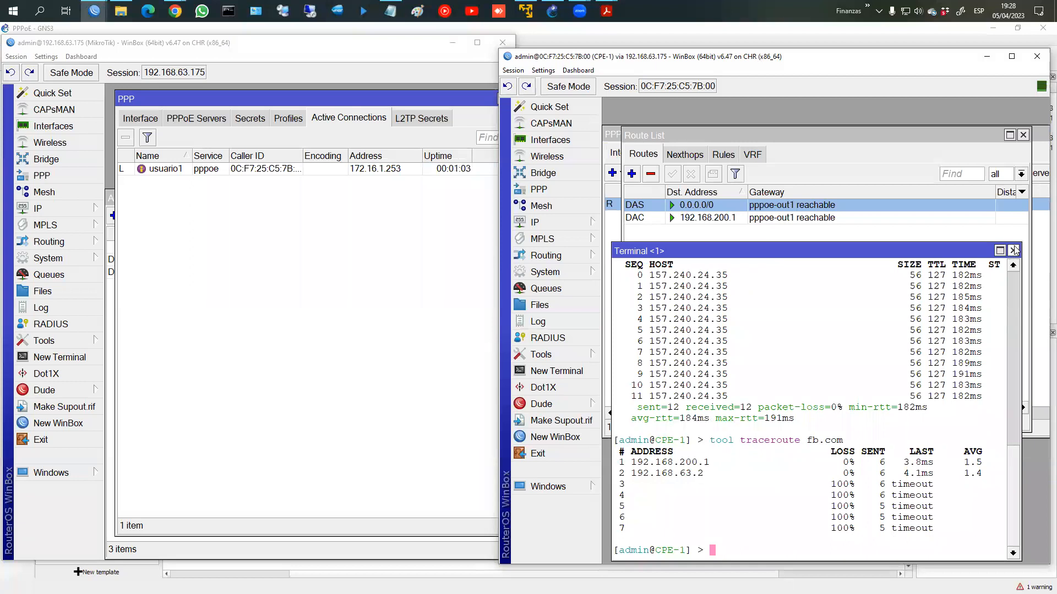
click(1013, 251)
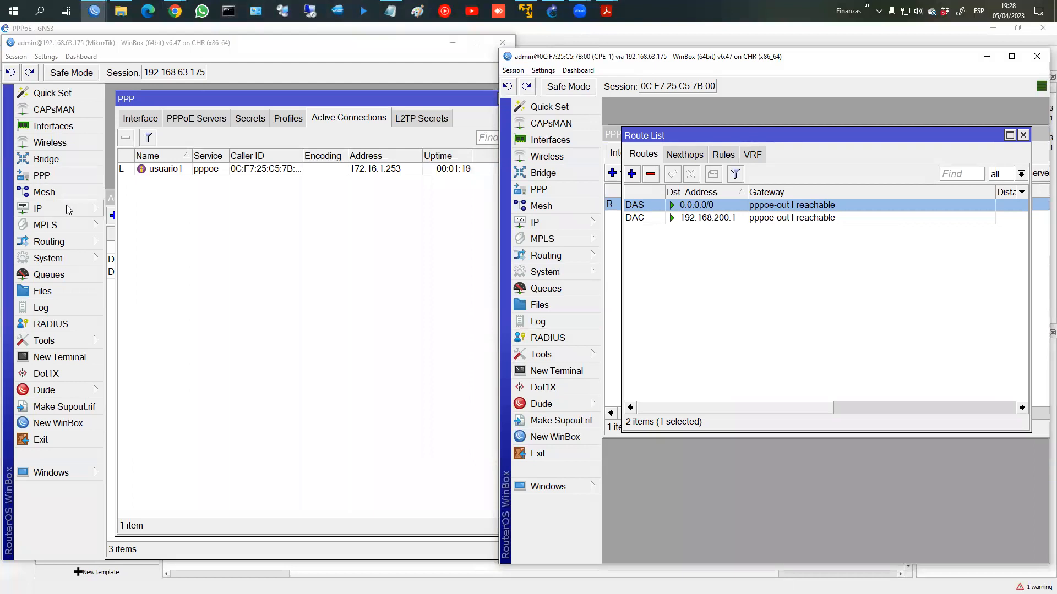
Step: Maximize the router session, review profile_PPPoE, and show the PPP secrets list
click(476, 44)
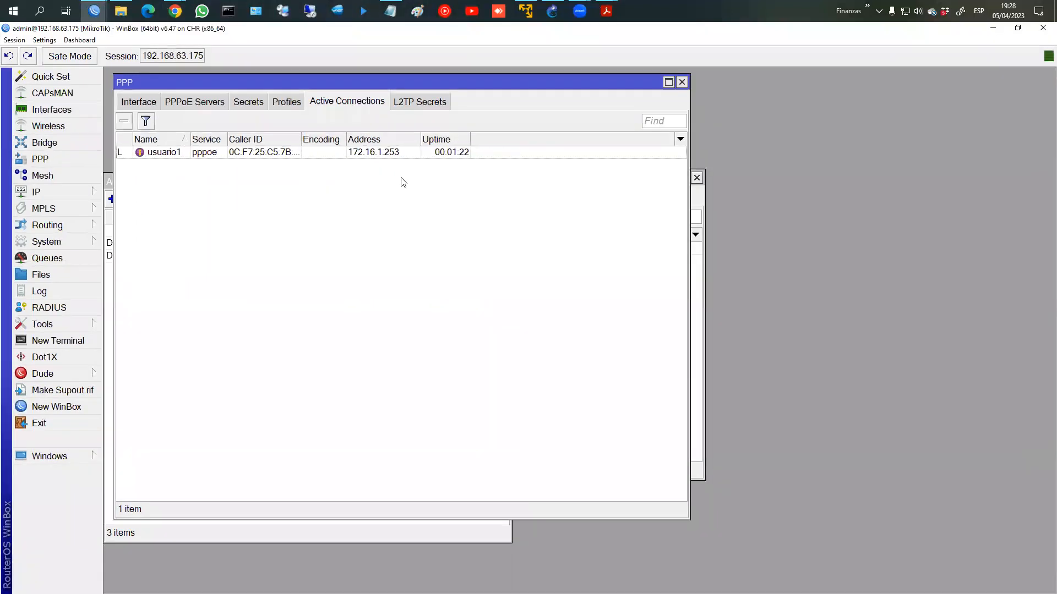
click(276, 102)
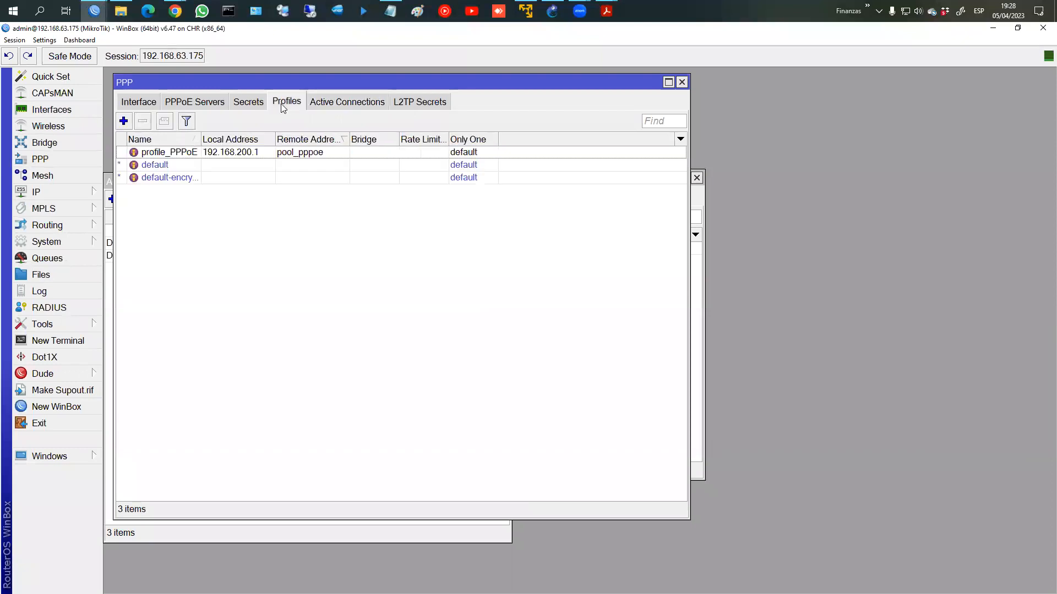
double_click(216, 153)
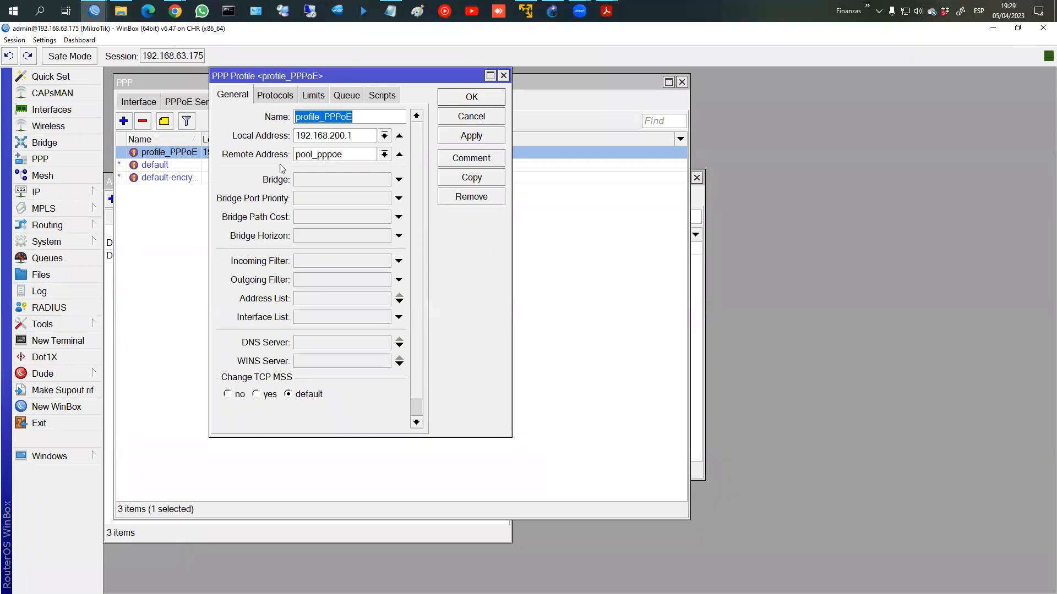
click(456, 103)
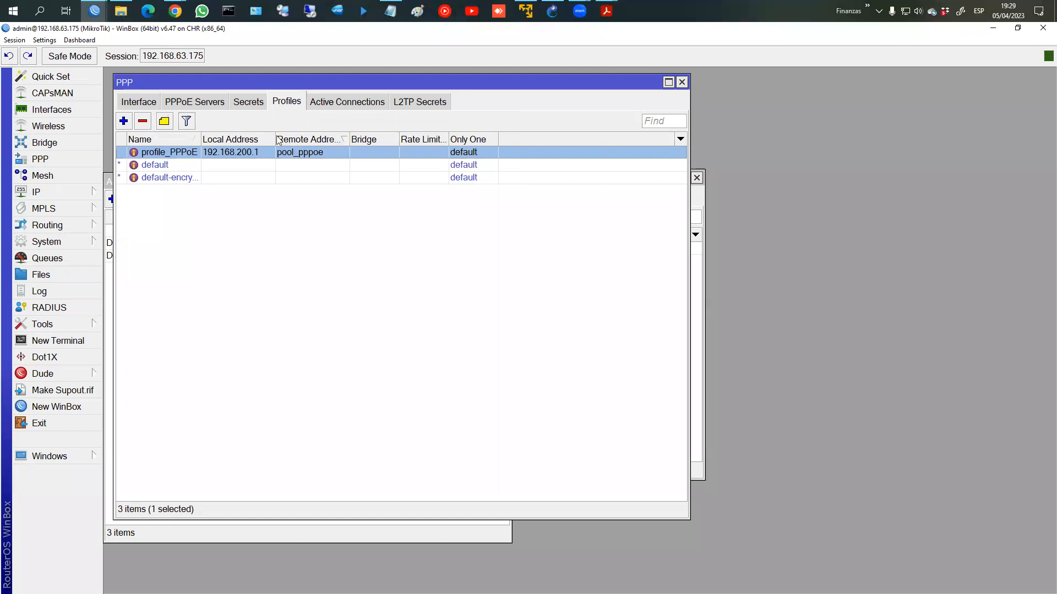
click(252, 105)
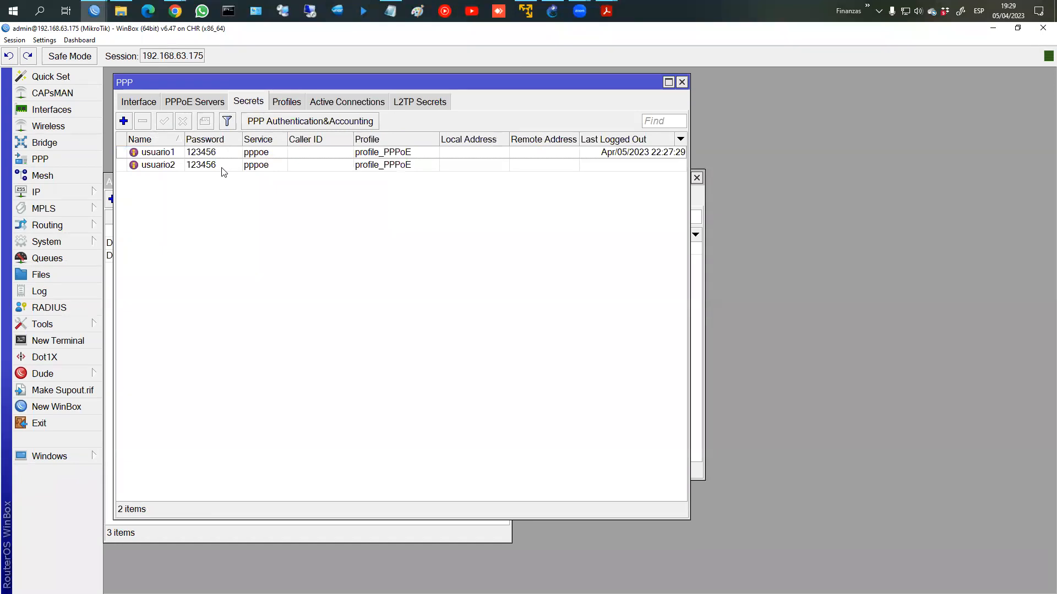
Step: Give secret usuario2 remote address 172.16.1.100, then return to GNS3
double_click(221, 166)
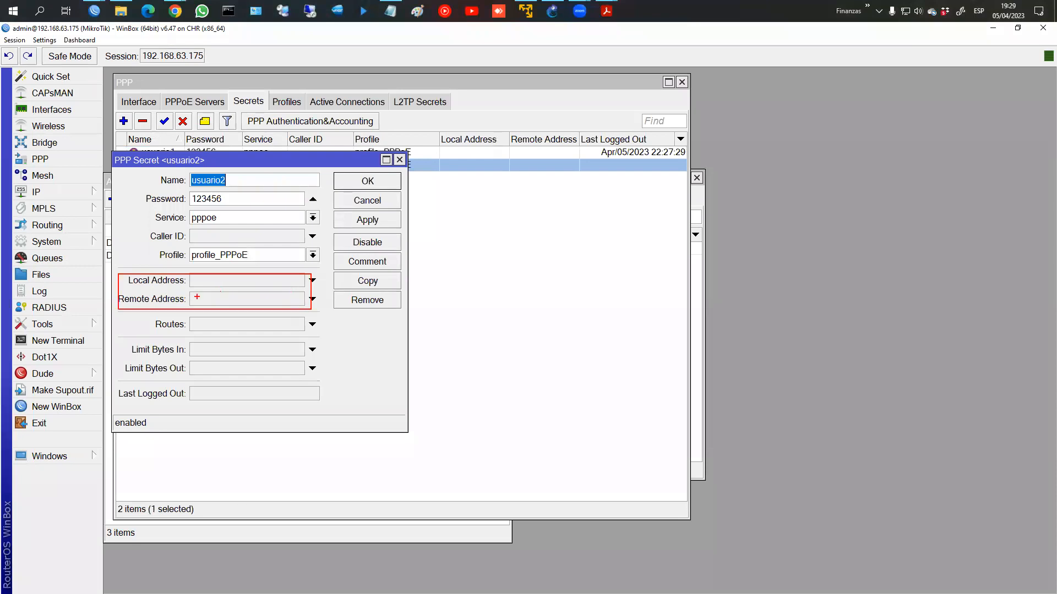
mouse_move(181, 295)
mouse_down()
mouse_move(131, 297)
mouse_move(166, 310)
mouse_move(180, 295)
mouse_move(188, 302)
mouse_up()
key(Escape)
click(246, 300)
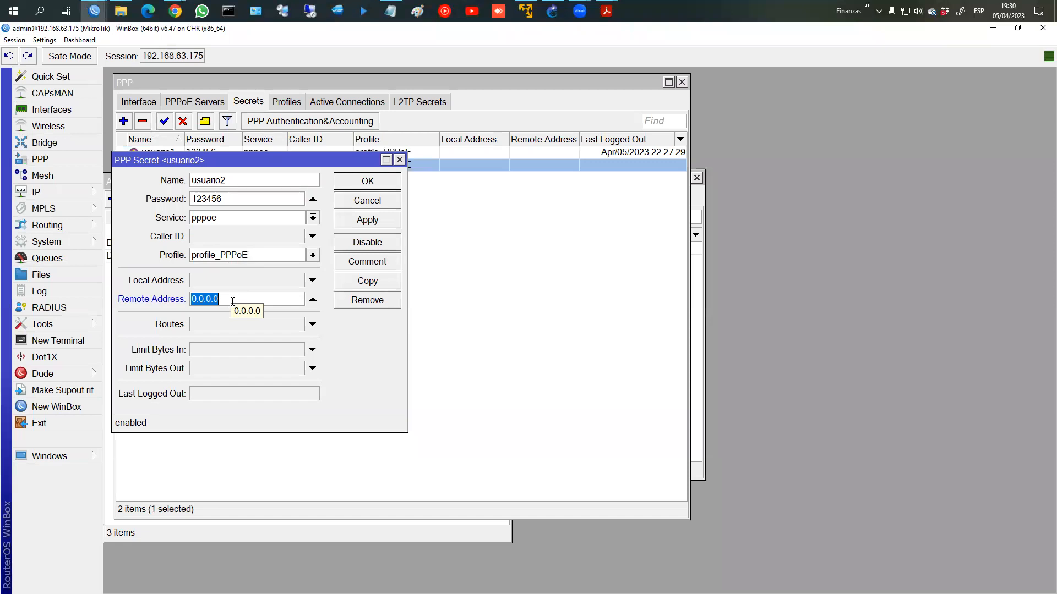
text(172.16.1.100)
click(367, 219)
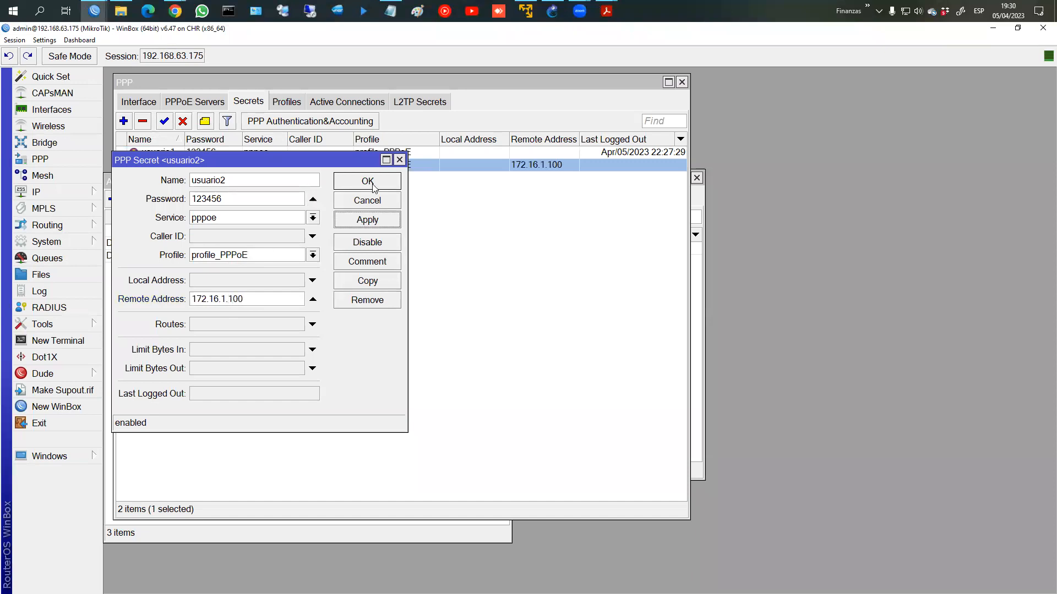
click(368, 181)
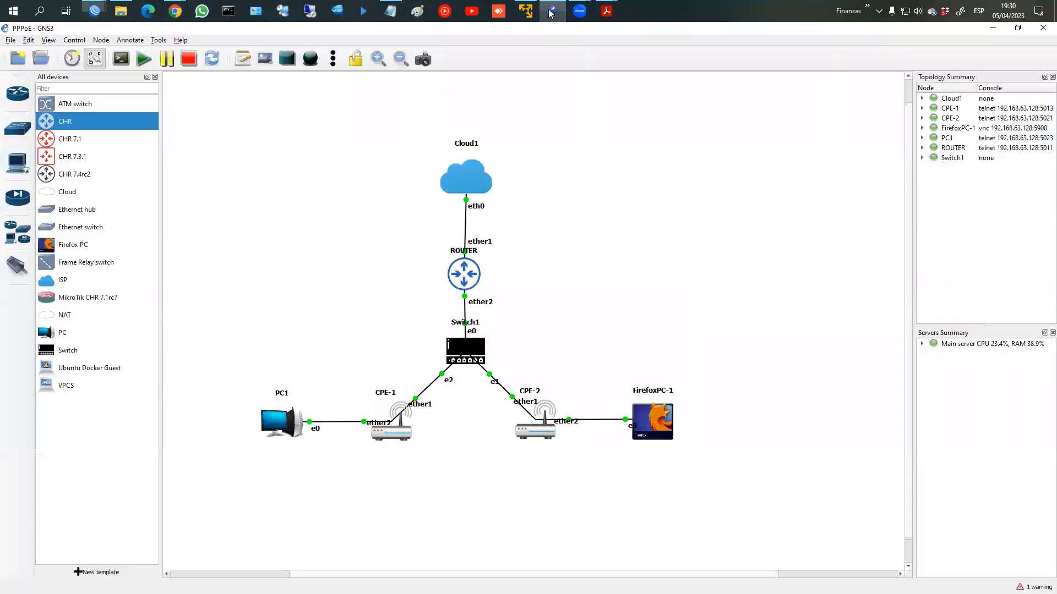
click(552, 10)
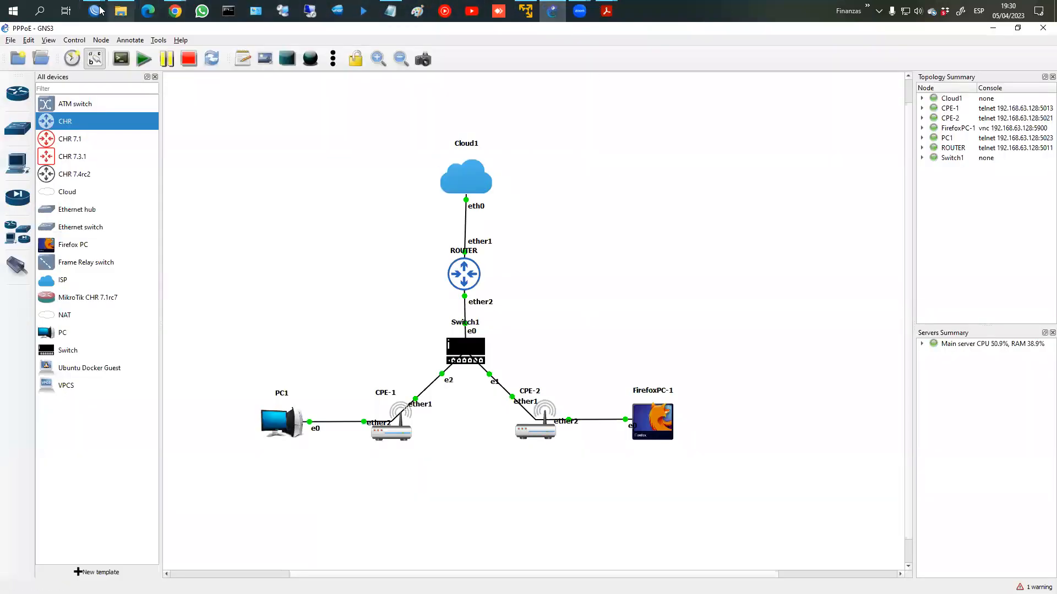
Step: Connect to CPE-2 from the WinBox RoMON neighbour list
mouse_move(94, 11)
click(77, 63)
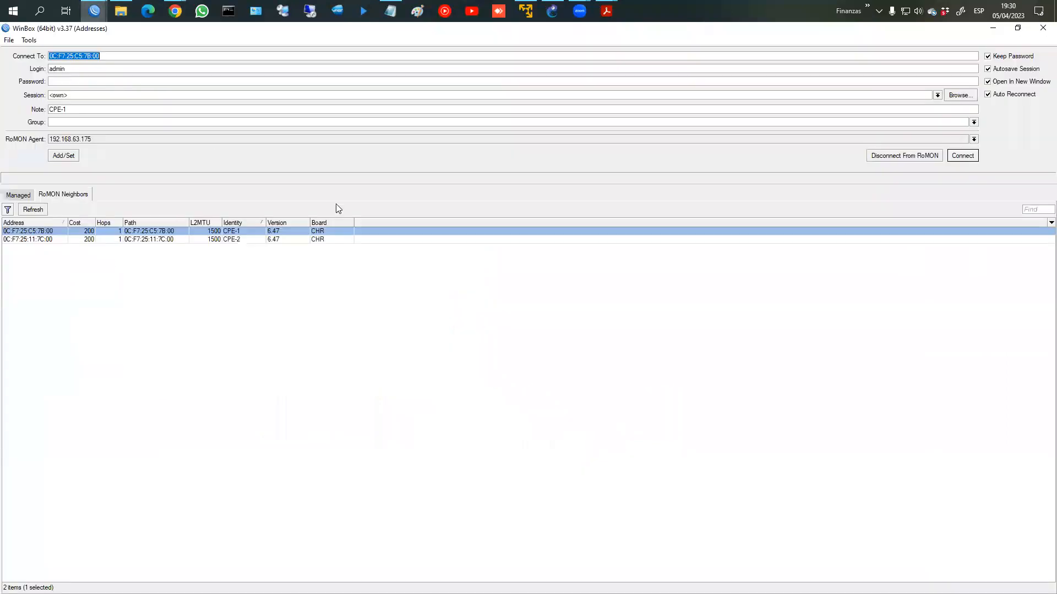
click(316, 240)
click(971, 158)
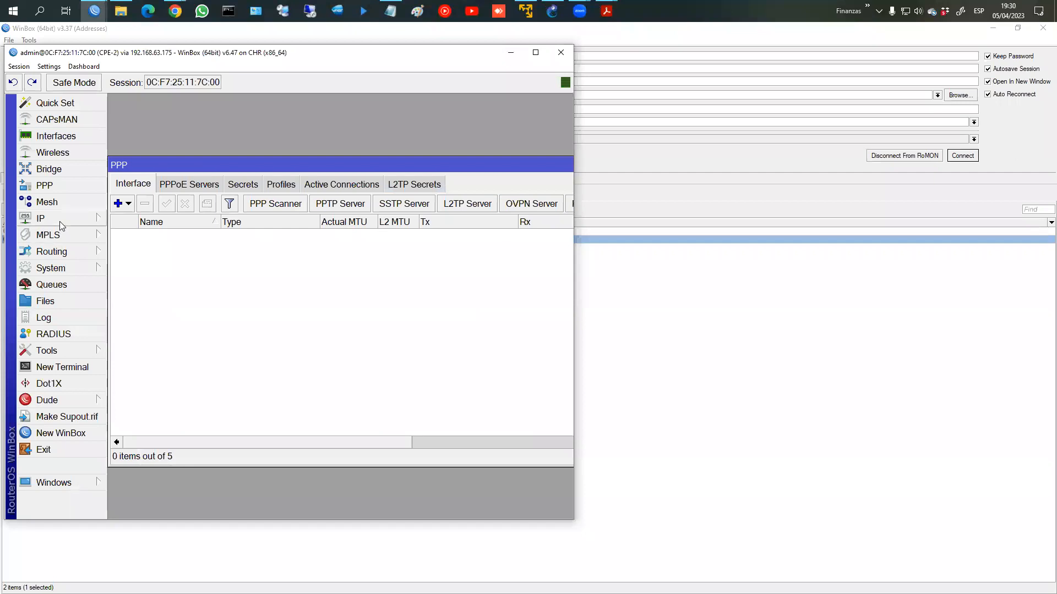
Step: Add a PPPoE client on ether1_WAN with user usuario2 and its password, and apply
click(127, 204)
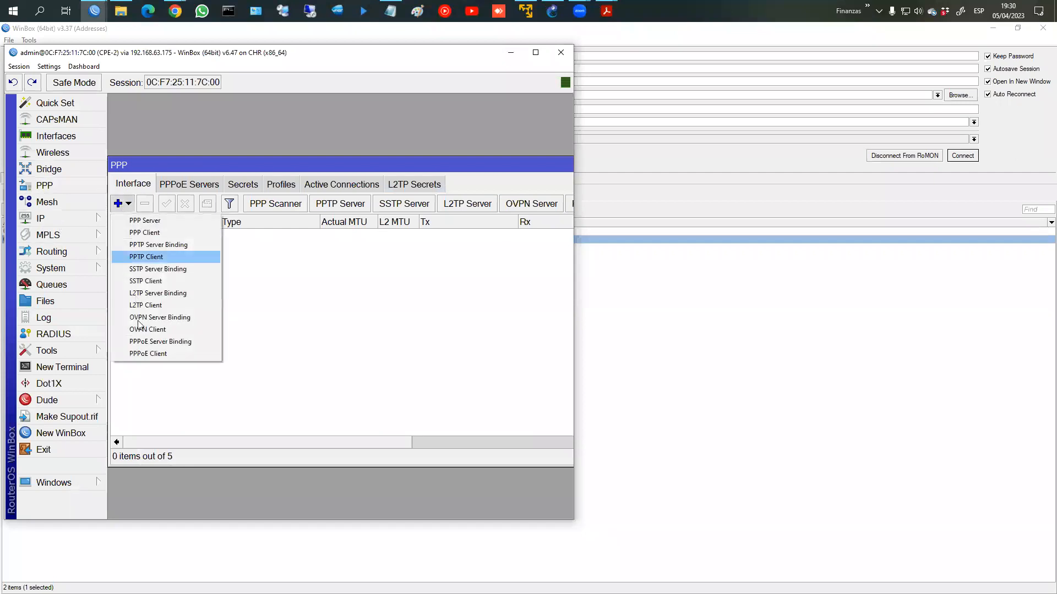
click(165, 353)
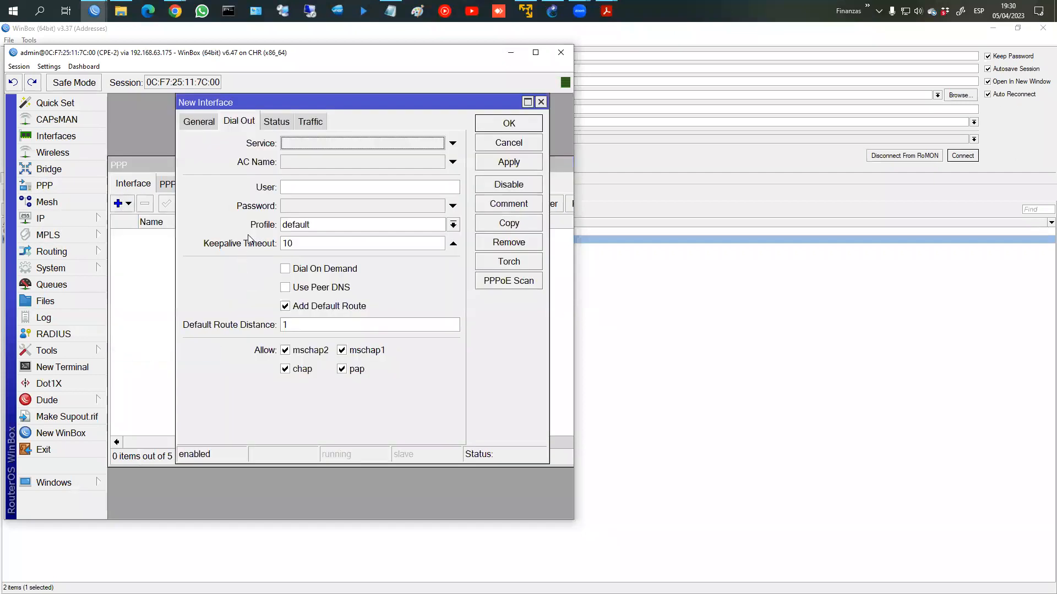
click(198, 121)
click(316, 264)
click(315, 275)
click(239, 121)
click(298, 188)
text(us)
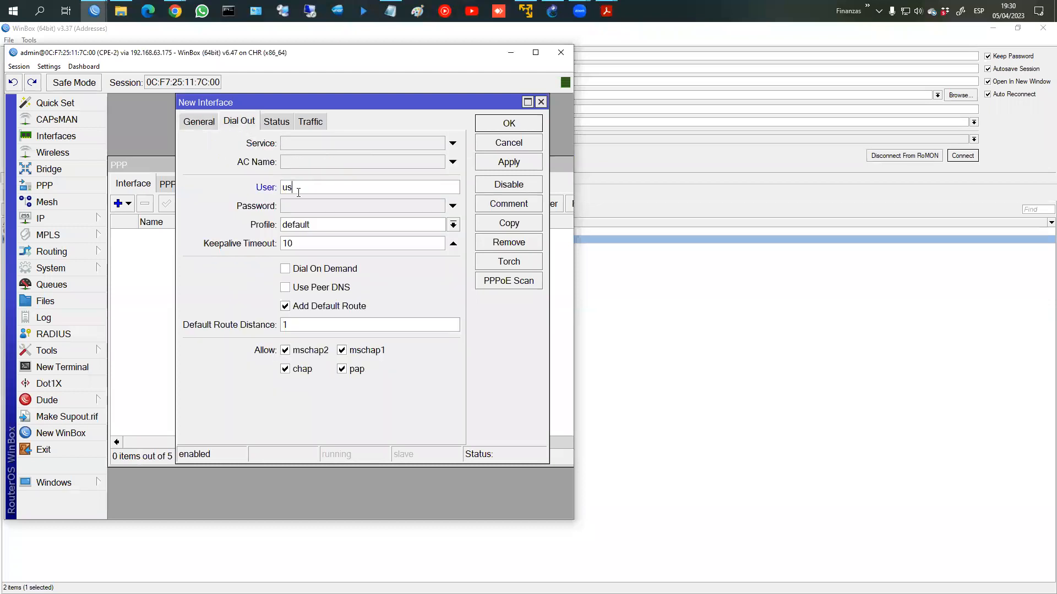
text(uario2)
key(Tab)
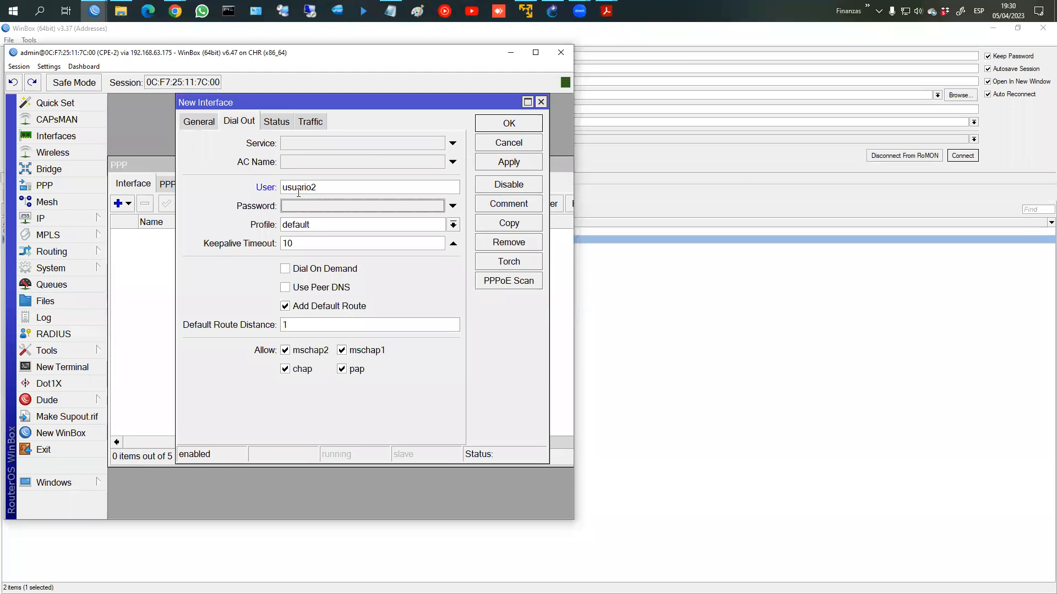
text(123456)
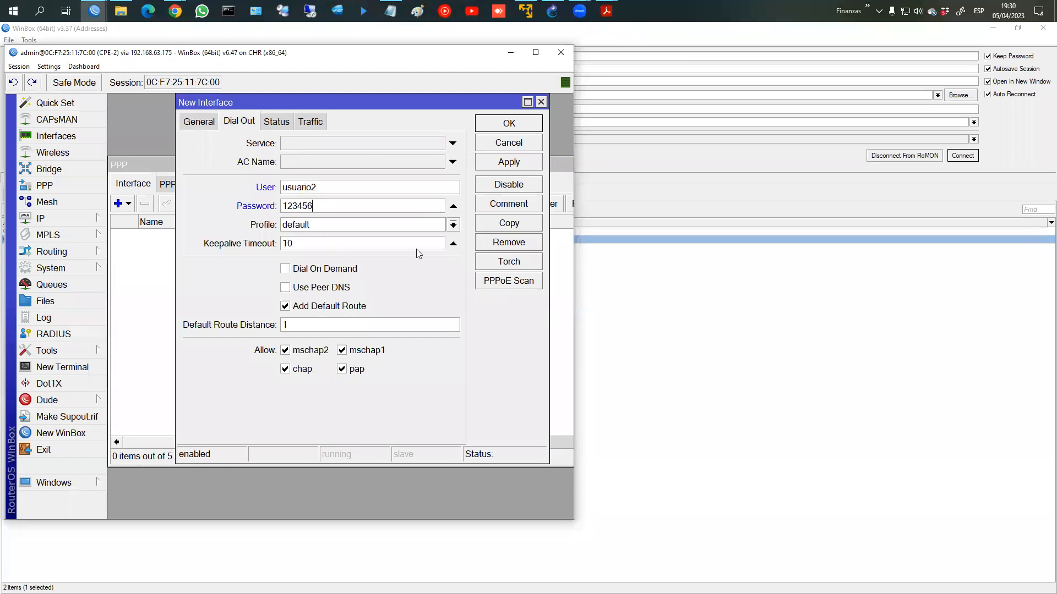
click(514, 165)
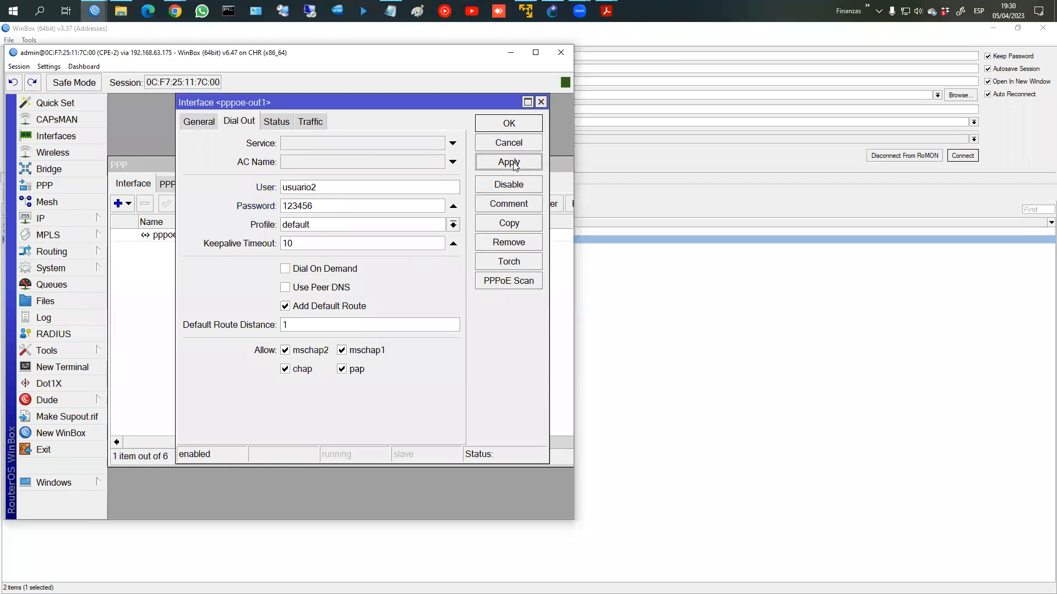
Step: Verify CPE-2's address list shows 172.16.1.100
click(508, 123)
click(96, 224)
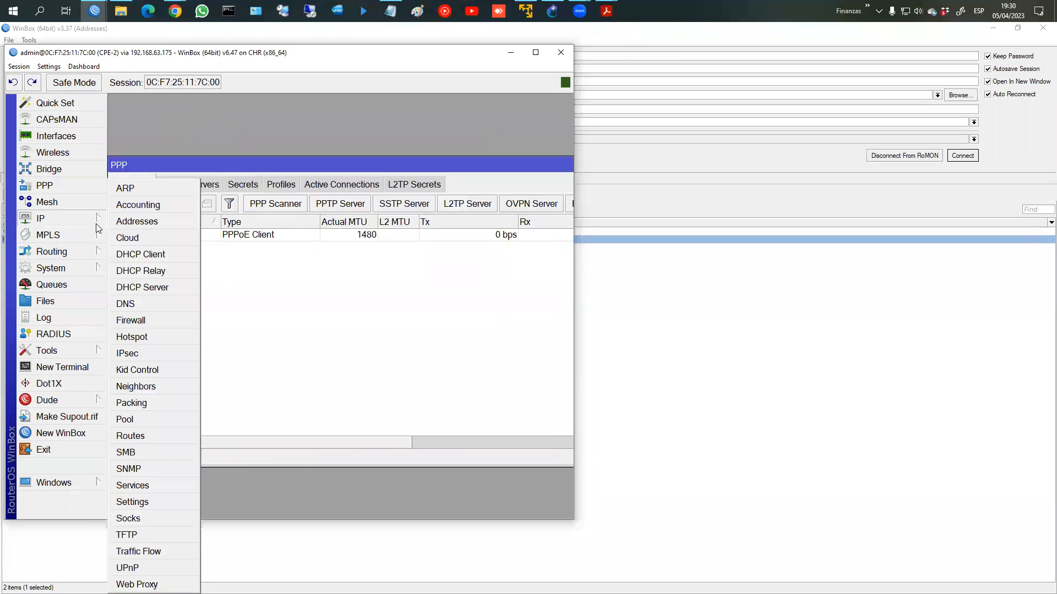
click(135, 221)
click(223, 181)
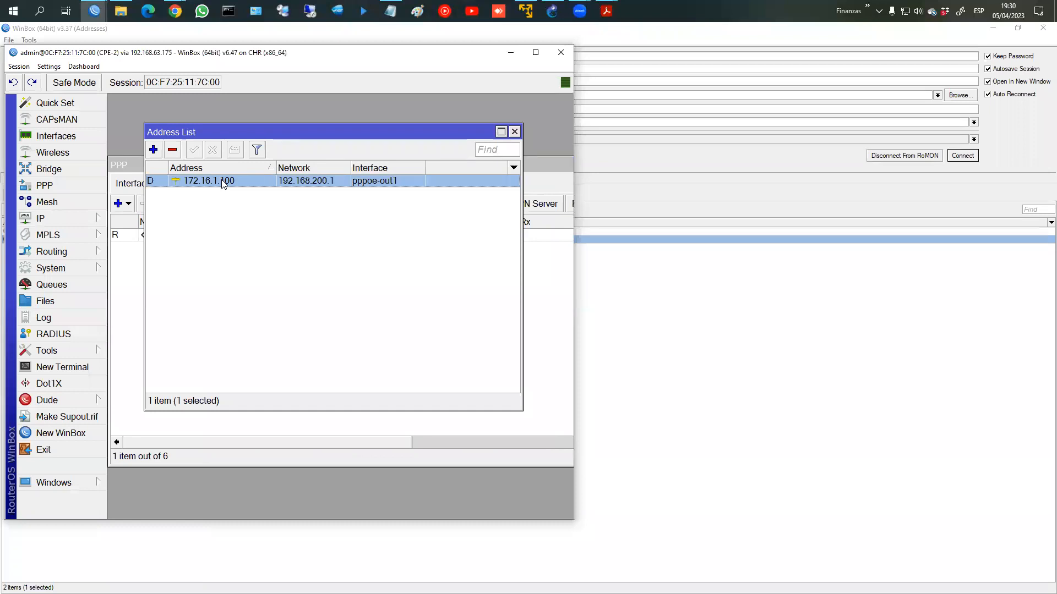
Step: Ping fb.com from a CPE-2 terminal, then close it
click(80, 368)
text(ping )
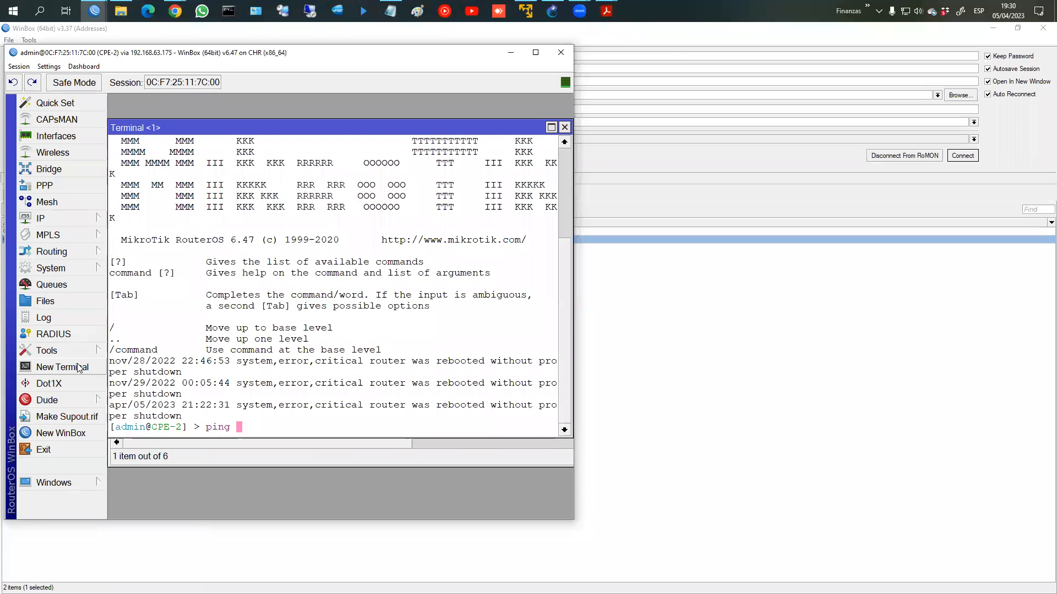
text(fb.com)
key(Return)
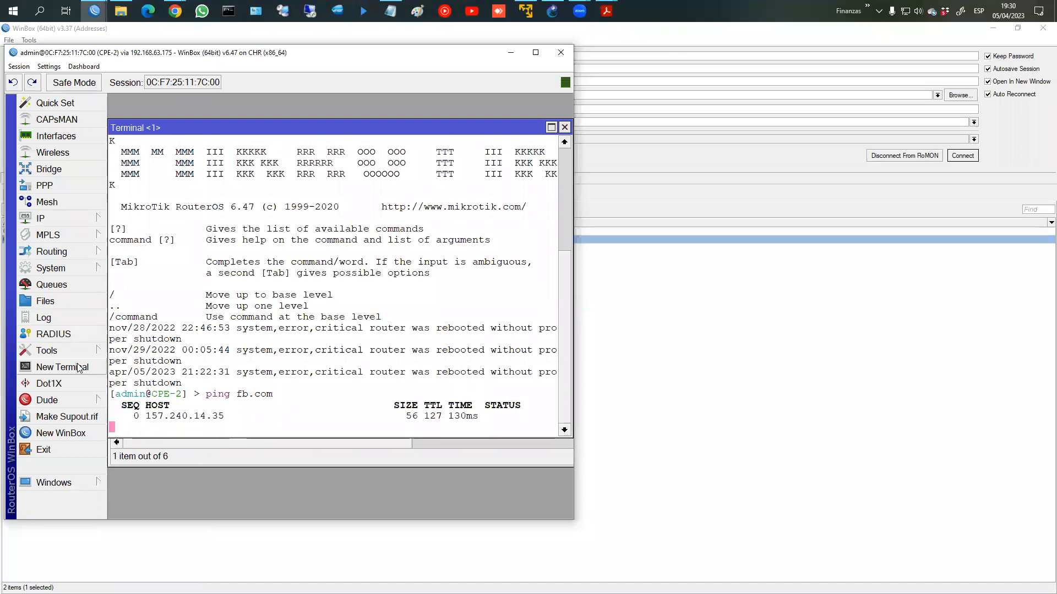
click(564, 127)
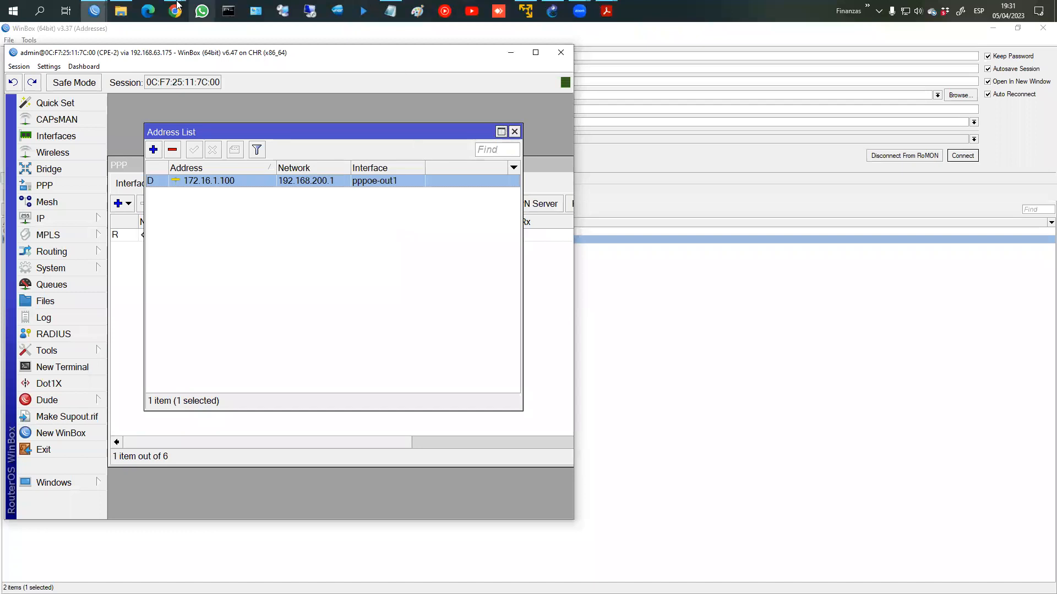
Step: Give profile_PPPoE a 5m/10m rx/tx rate limit and switch on the screen pen
mouse_move(96, 6)
click(147, 67)
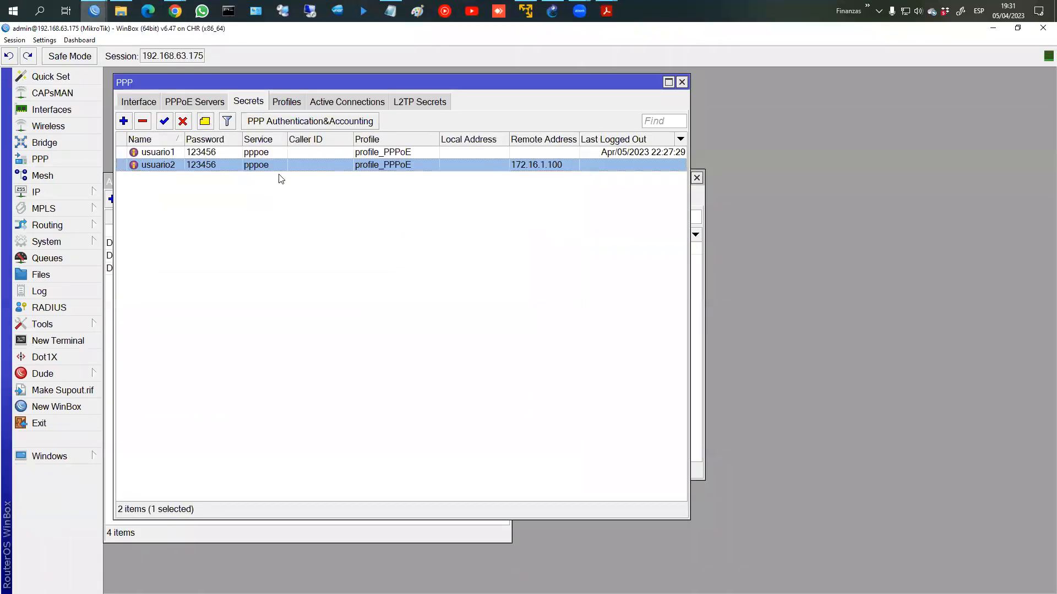
click(295, 103)
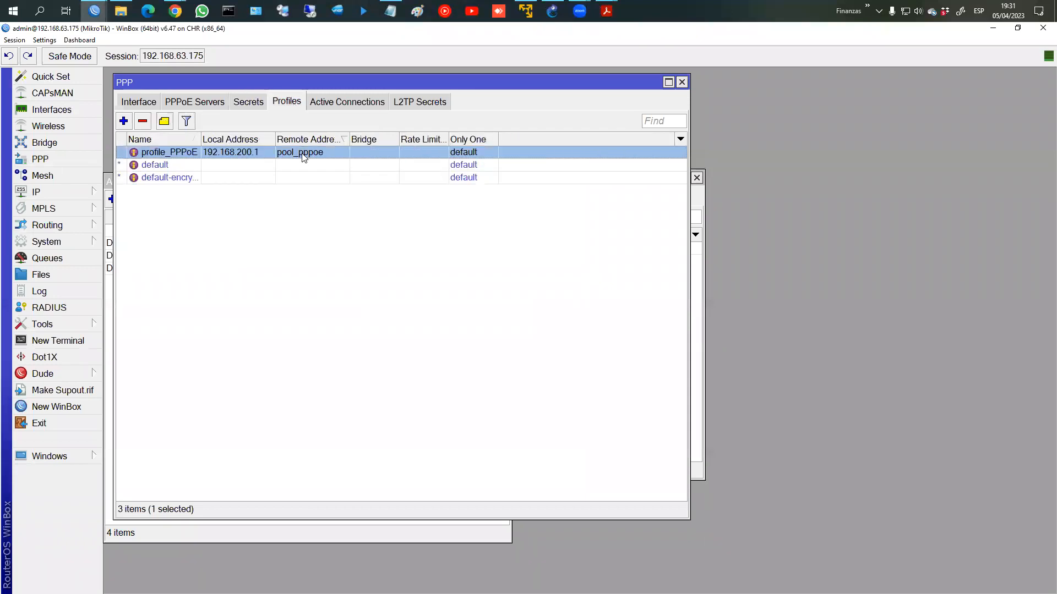
double_click(303, 153)
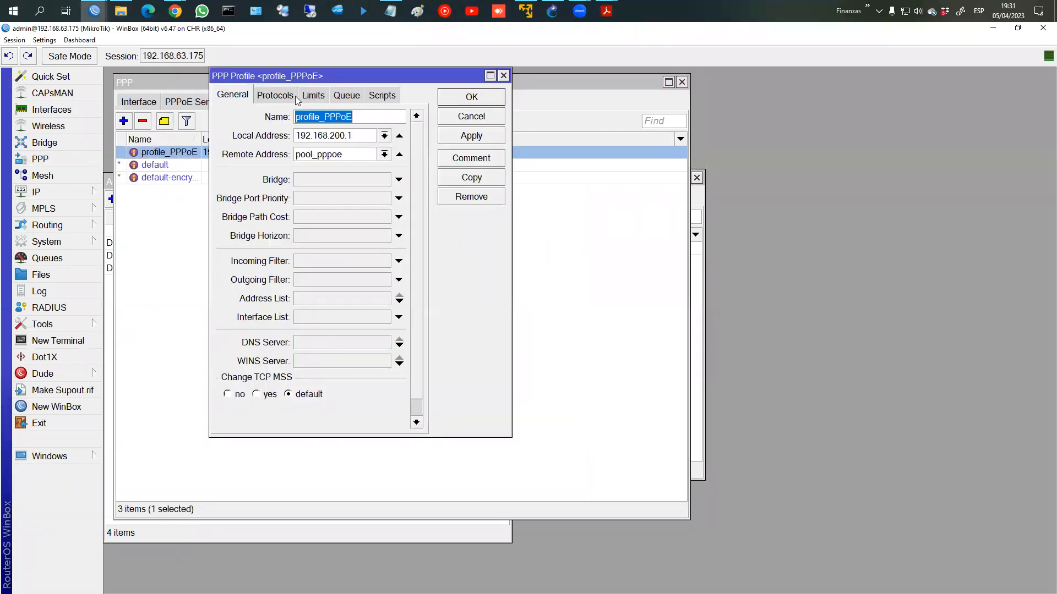
click(353, 99)
click(309, 95)
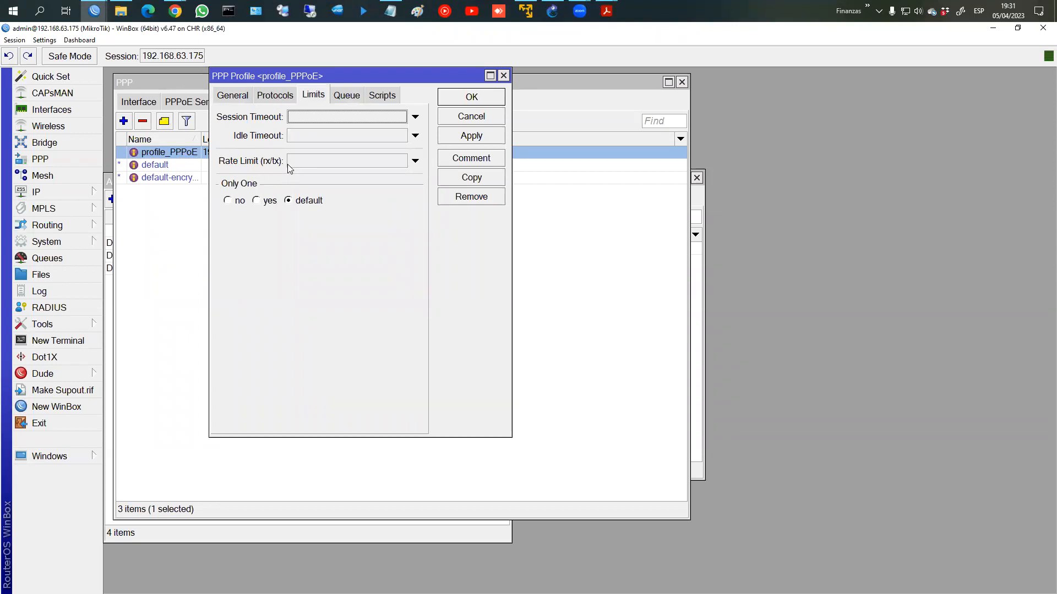
click(301, 161)
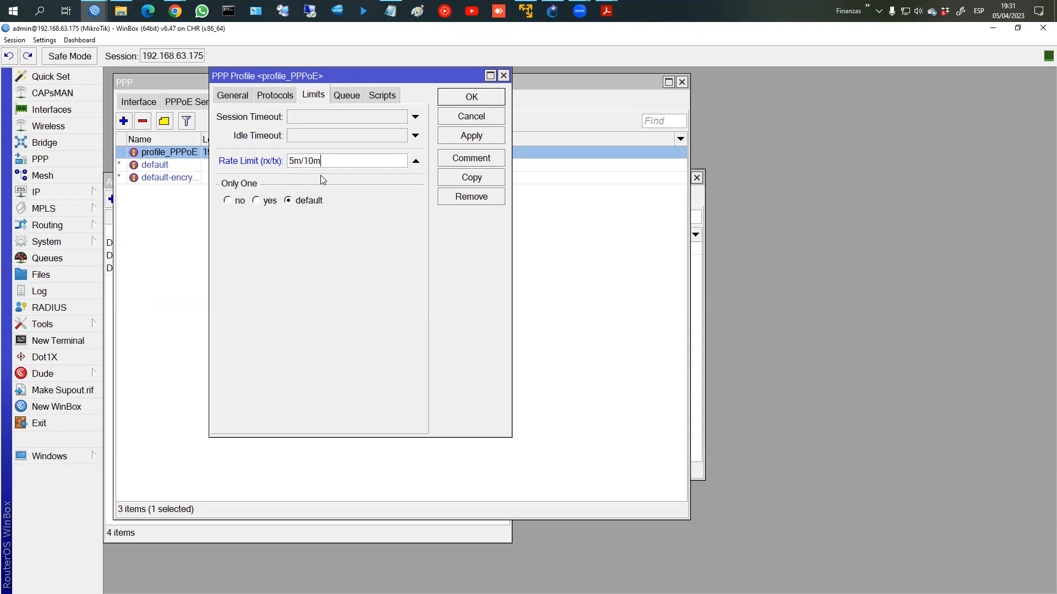
click(463, 139)
key(ctrl+2)
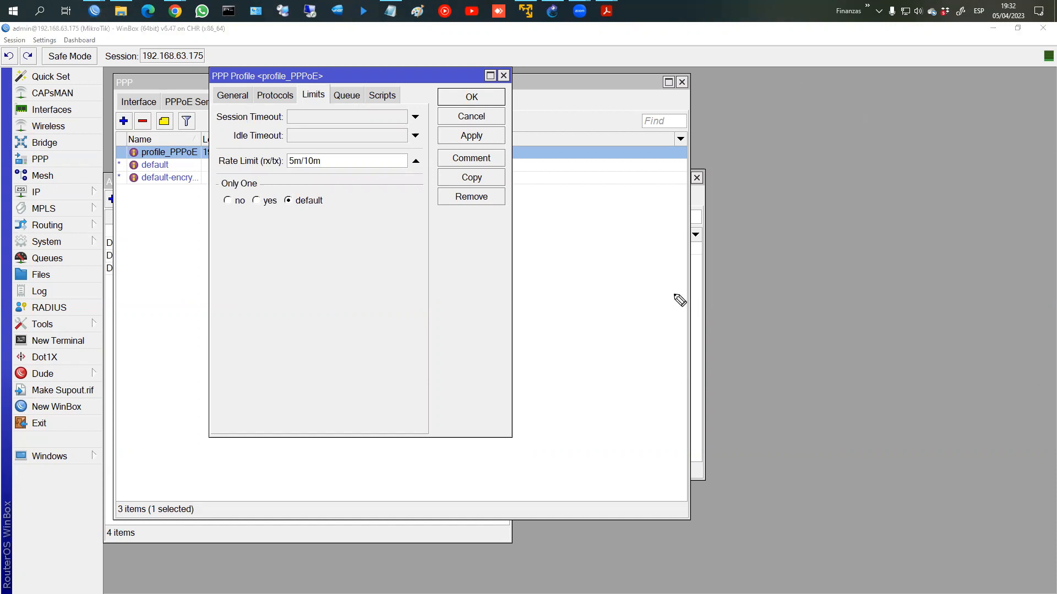
Step: Handwrite '1 SP' and '100 clientes → 10M/100M' on the screen
mouse_move(347, 208)
mouse_down()
mouse_move(343, 234)
mouse_move(372, 234)
mouse_up()
mouse_move(322, 268)
mouse_down()
mouse_move(319, 298)
mouse_move(396, 285)
mouse_move(415, 267)
mouse_move(434, 292)
mouse_move(484, 287)
mouse_up()
drag(471, 279, 471, 295)
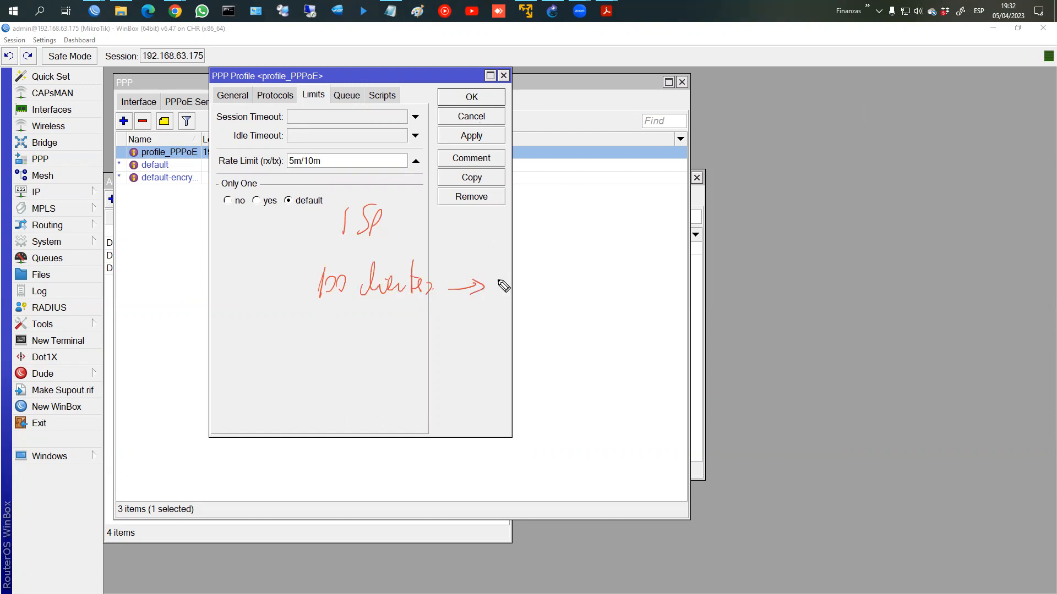
mouse_move(502, 276)
mouse_down()
mouse_move(502, 297)
mouse_move(512, 279)
mouse_move(527, 279)
mouse_up()
key(ctrl+z)
drag(525, 297, 542, 295)
mouse_move(561, 254)
mouse_down()
mouse_move(547, 313)
mouse_move(562, 301)
mouse_up()
mouse_move(572, 287)
mouse_down()
mouse_move(579, 297)
mouse_move(583, 289)
mouse_up()
drag(588, 286, 608, 303)
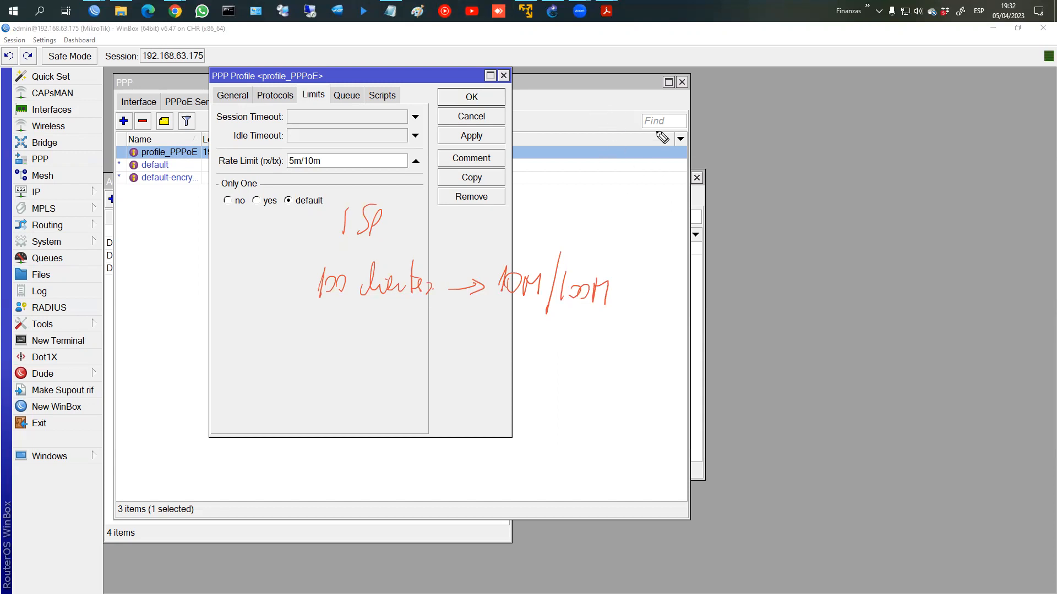
Step: Handwrite '1000 M' at the right with an arrow pointing down
drag(731, 227, 730, 228)
mouse_move(745, 209)
mouse_down()
mouse_move(741, 220)
mouse_move(746, 210)
mouse_up()
mouse_move(762, 212)
mouse_down()
mouse_move(758, 223)
mouse_move(762, 212)
mouse_up()
mouse_move(778, 213)
mouse_down()
mouse_move(775, 223)
mouse_move(779, 214)
mouse_up()
drag(713, 225, 721, 224)
mouse_move(802, 227)
mouse_down()
mouse_move(813, 216)
mouse_move(824, 225)
mouse_up()
mouse_move(762, 240)
mouse_down()
mouse_move(738, 290)
mouse_move(688, 323)
mouse_move(713, 332)
mouse_up()
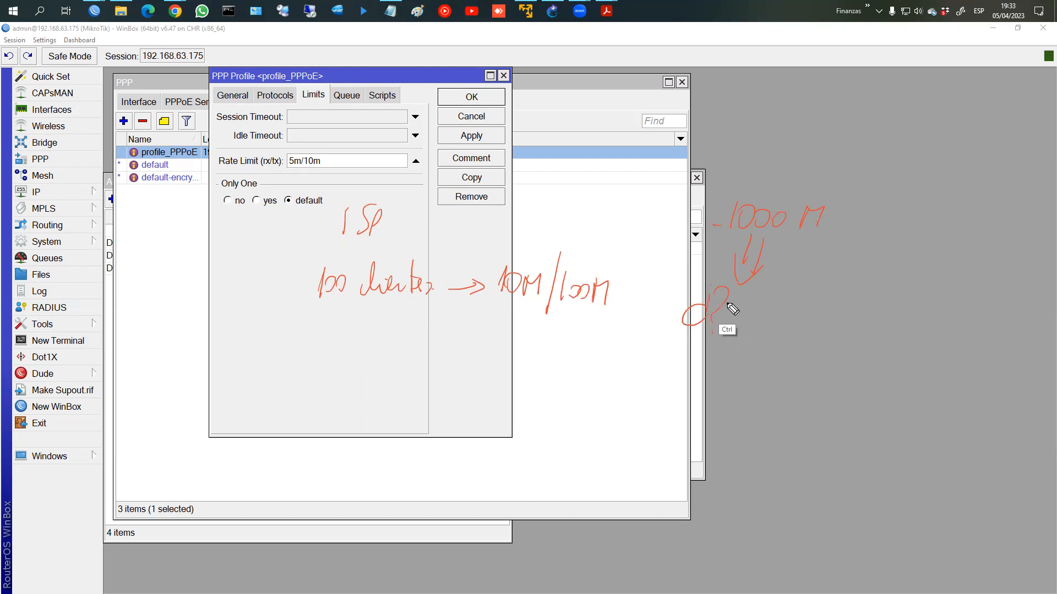
key(ctrl+z)
Step: Write 'clientes? ⇒ 10 cl' under the arrow and circle 1000 M, 100M and 10 cl
mouse_move(724, 306)
mouse_down()
mouse_move(766, 300)
mouse_move(770, 324)
mouse_move(788, 309)
mouse_move(804, 319)
mouse_up()
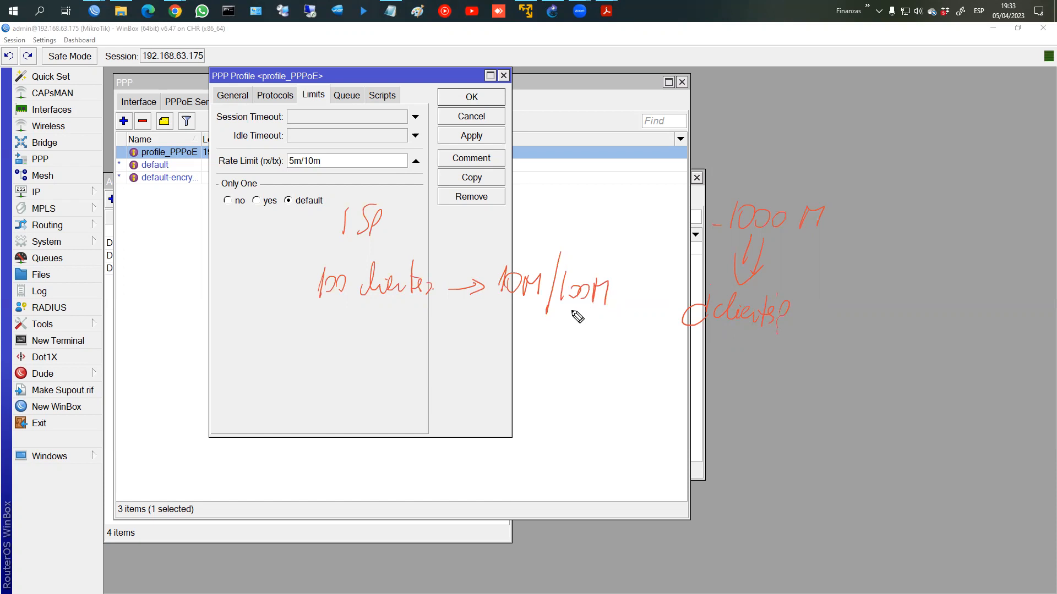
drag(796, 315, 891, 323)
mouse_move(747, 237)
mouse_down()
mouse_move(777, 195)
mouse_move(722, 231)
mouse_move(752, 198)
mouse_up()
mouse_move(611, 271)
mouse_down()
mouse_move(560, 302)
mouse_move(612, 302)
mouse_up()
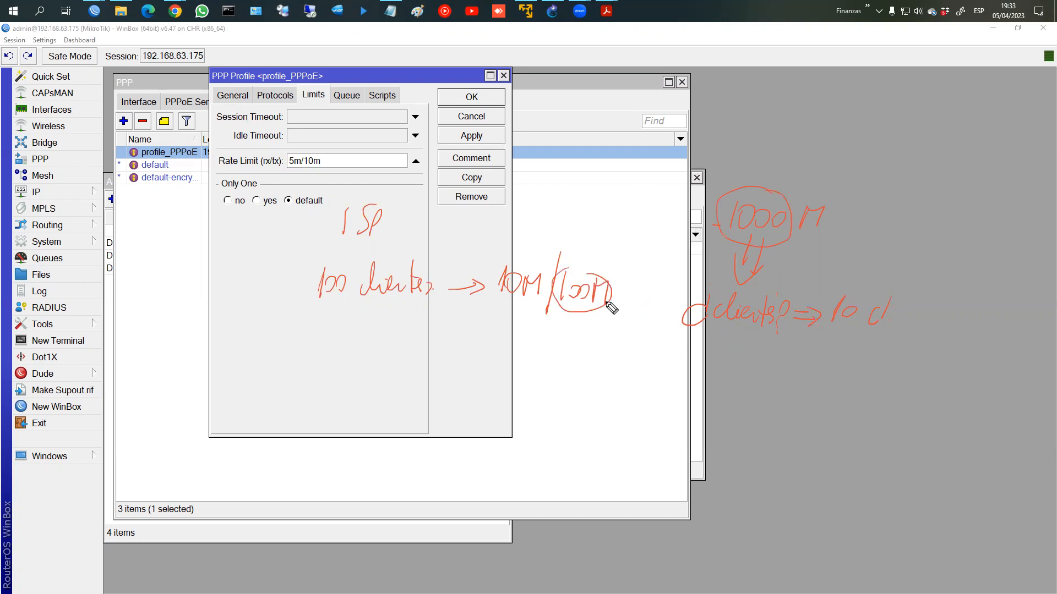
mouse_move(331, 292)
mouse_down()
mouse_move(359, 271)
mouse_move(336, 309)
mouse_up()
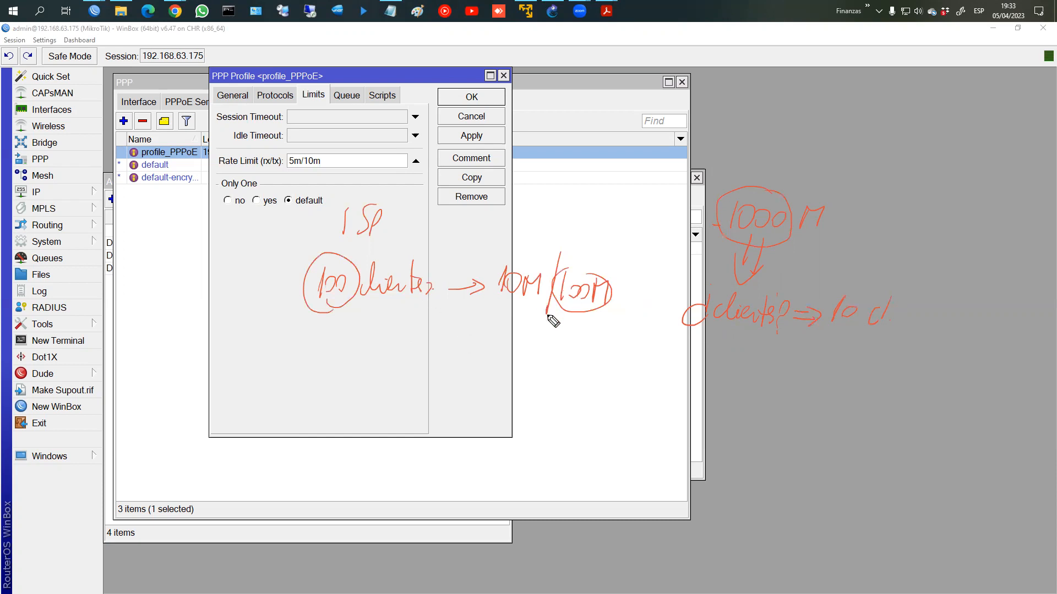
key(ctrl+z)
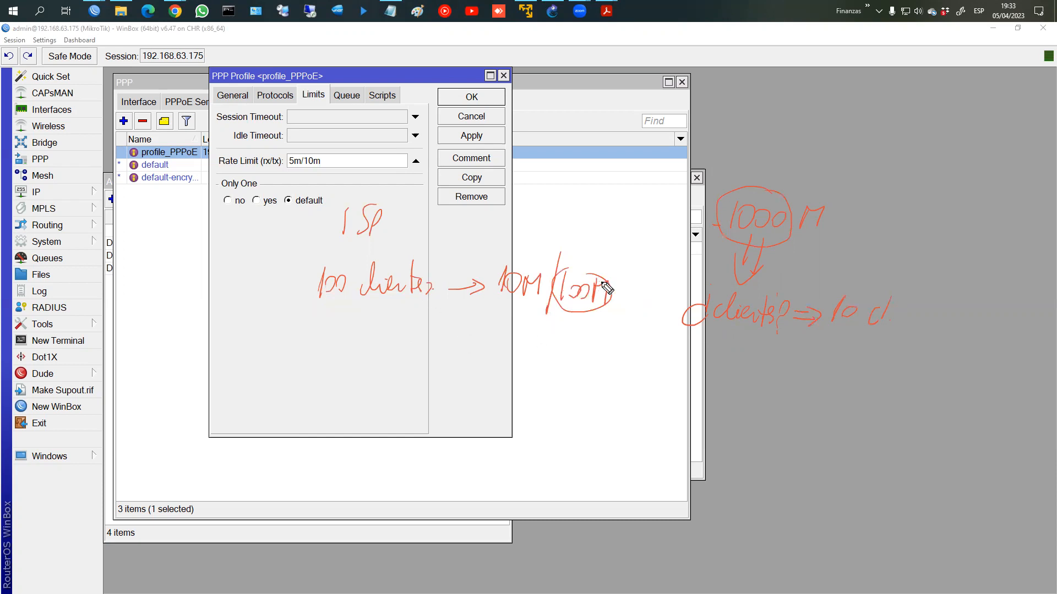
drag(516, 257, 534, 250)
mouse_move(588, 275)
mouse_down()
mouse_move(578, 318)
mouse_move(606, 272)
mouse_up()
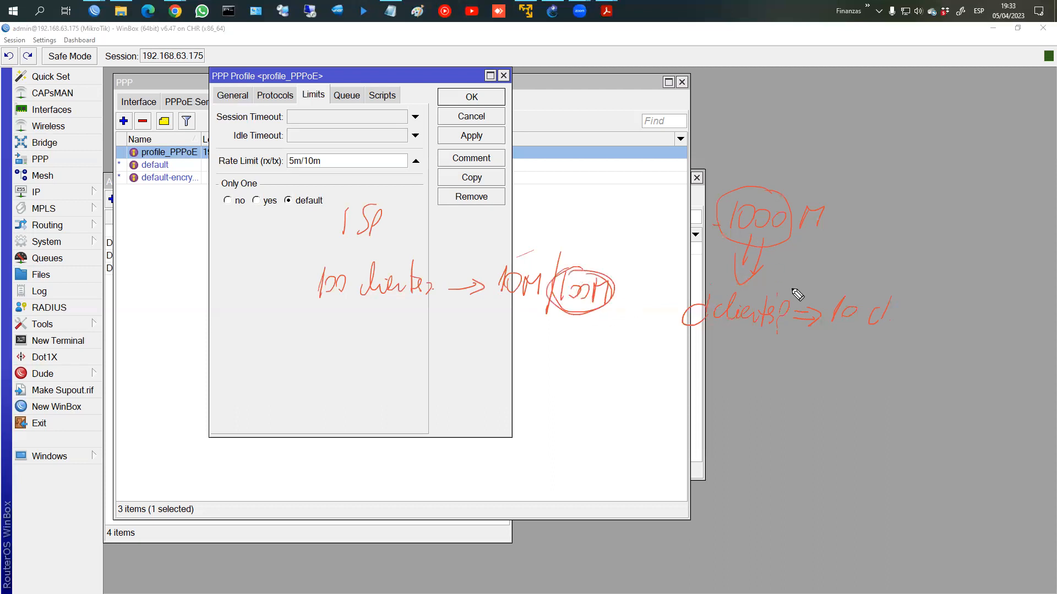
mouse_move(841, 287)
mouse_down()
mouse_move(852, 352)
mouse_move(891, 272)
mouse_up()
Step: Write and circle a second 100M below, then undo it
mouse_move(569, 380)
mouse_down()
mouse_move(583, 371)
mouse_move(609, 385)
mouse_move(592, 385)
mouse_up()
drag(565, 351, 618, 378)
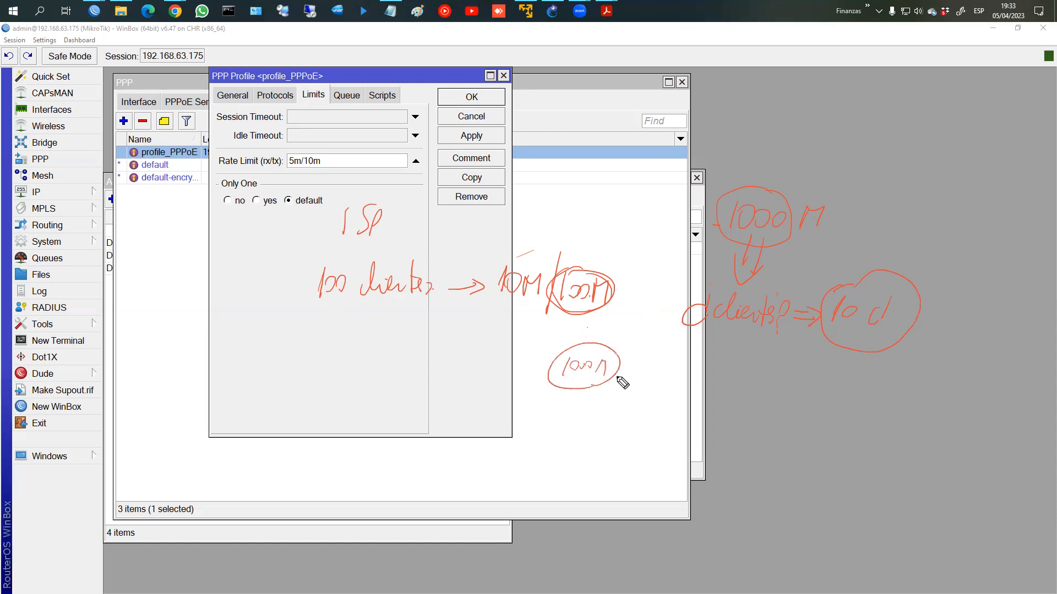
key(ctrl+z)
key(ctrl+z)
key(ctrl+z)
key(ctrl+z)
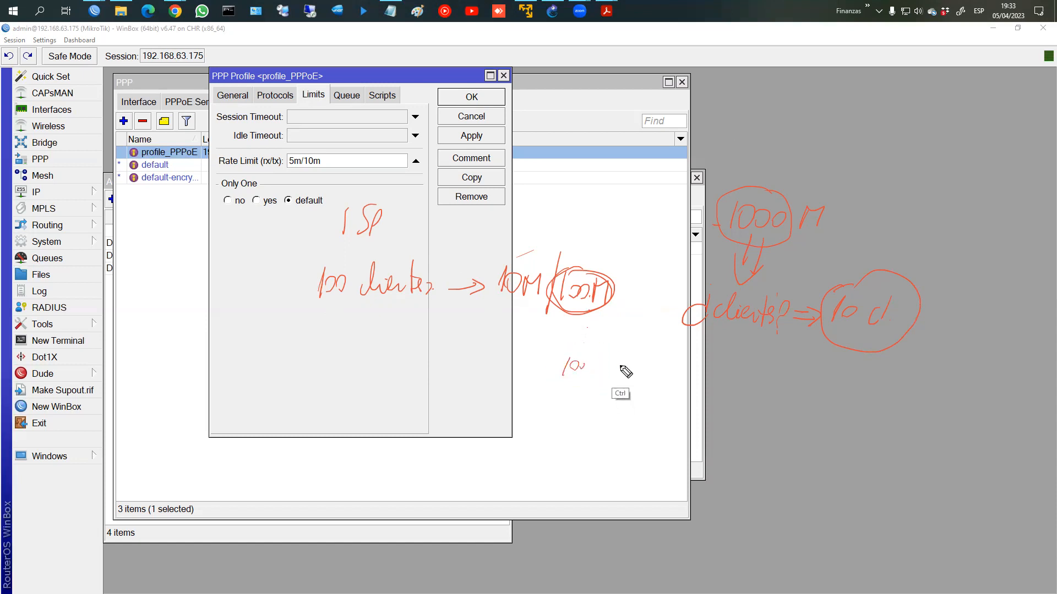
key(ctrl+z)
Step: Draw an arrow from 10 cl and write Reuso, AB Garantizado (CIR) and AB Máximo (MIR)
mouse_move(872, 331)
mouse_down()
mouse_move(859, 357)
mouse_move(878, 364)
mouse_up()
mouse_move(754, 406)
mouse_down()
mouse_move(776, 392)
mouse_move(843, 411)
mouse_move(899, 413)
mouse_move(948, 394)
mouse_move(948, 406)
mouse_up()
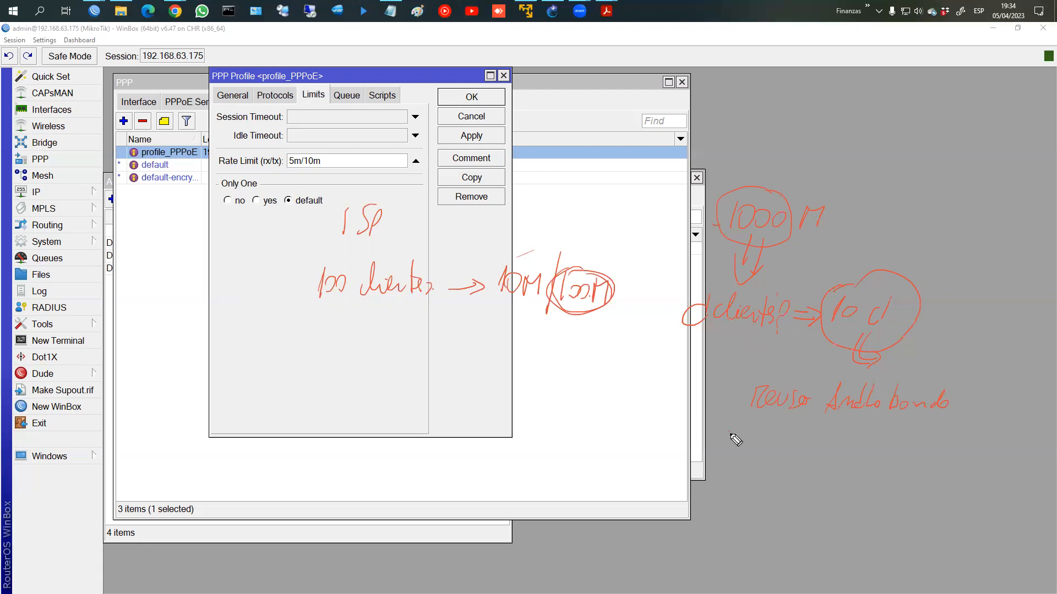
mouse_move(718, 447)
mouse_down()
mouse_move(736, 424)
mouse_move(735, 438)
mouse_move(763, 452)
mouse_up()
mouse_move(778, 445)
mouse_down()
mouse_move(900, 447)
mouse_move(936, 432)
mouse_move(931, 455)
mouse_move(880, 462)
mouse_up()
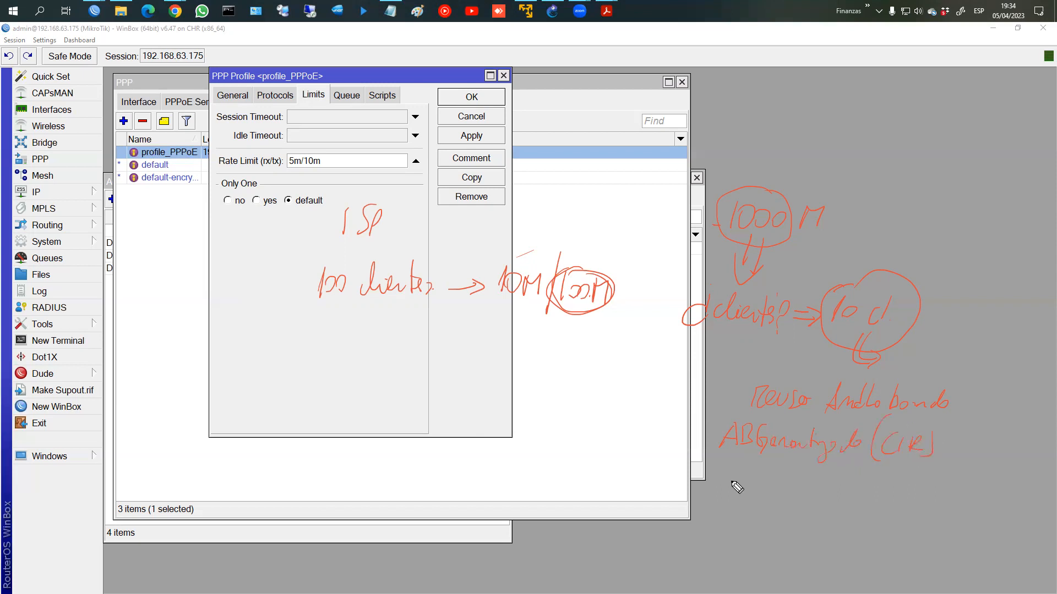
mouse_move(725, 471)
mouse_down()
mouse_move(792, 490)
mouse_move(884, 484)
mouse_move(911, 494)
mouse_up()
Step: Sketch '25M ⇒ 40 cl' below the circled 100M
mouse_move(572, 317)
mouse_down()
mouse_move(572, 355)
mouse_move(585, 352)
mouse_up()
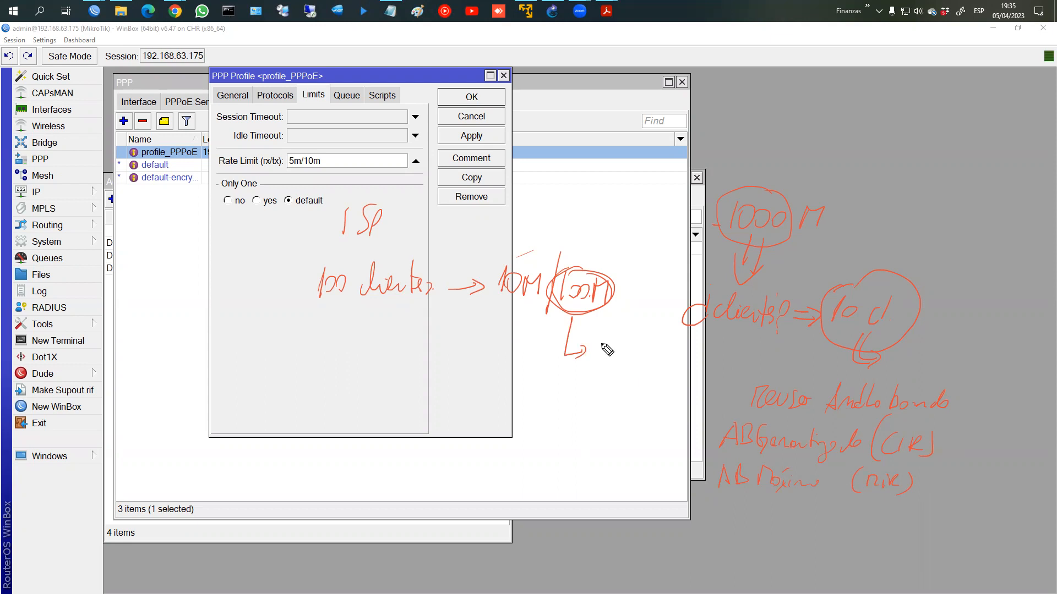
mouse_move(589, 345)
mouse_down()
mouse_move(603, 358)
mouse_move(618, 345)
mouse_move(638, 357)
mouse_up()
mouse_move(626, 358)
mouse_down()
mouse_move(633, 349)
mouse_move(642, 358)
mouse_up()
drag(653, 352, 678, 355)
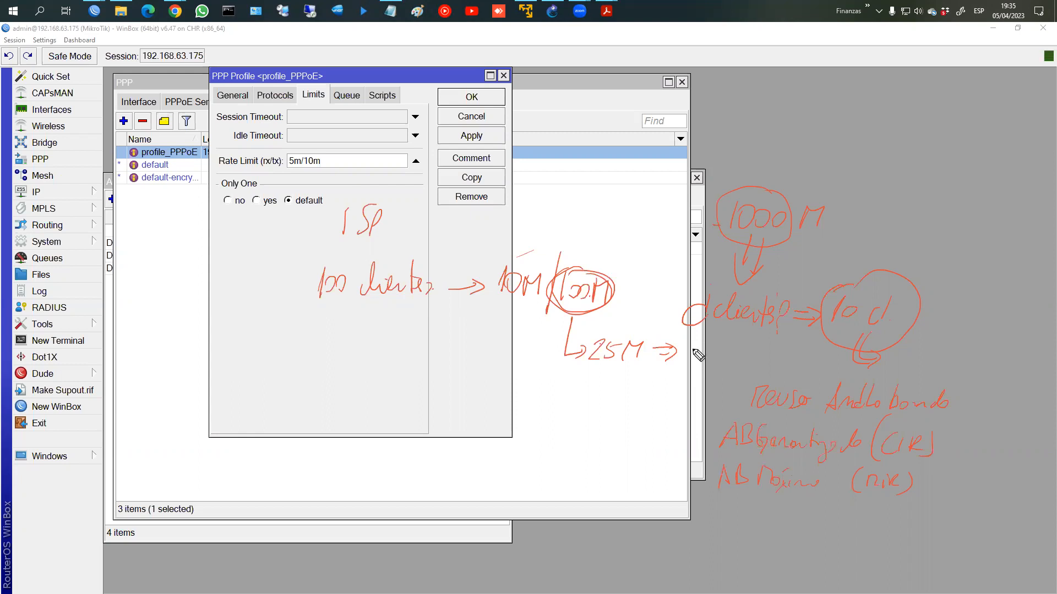
mouse_move(700, 337)
mouse_down()
mouse_move(710, 355)
mouse_move(752, 363)
mouse_up()
Step: Note '25 a ⇒ 40', 40c and a circled 25/100 around the 1000 M circle
mouse_move(769, 193)
mouse_down()
mouse_move(816, 159)
mouse_move(791, 193)
mouse_up()
click(792, 185)
click(799, 187)
drag(821, 150, 930, 177)
drag(661, 351, 654, 357)
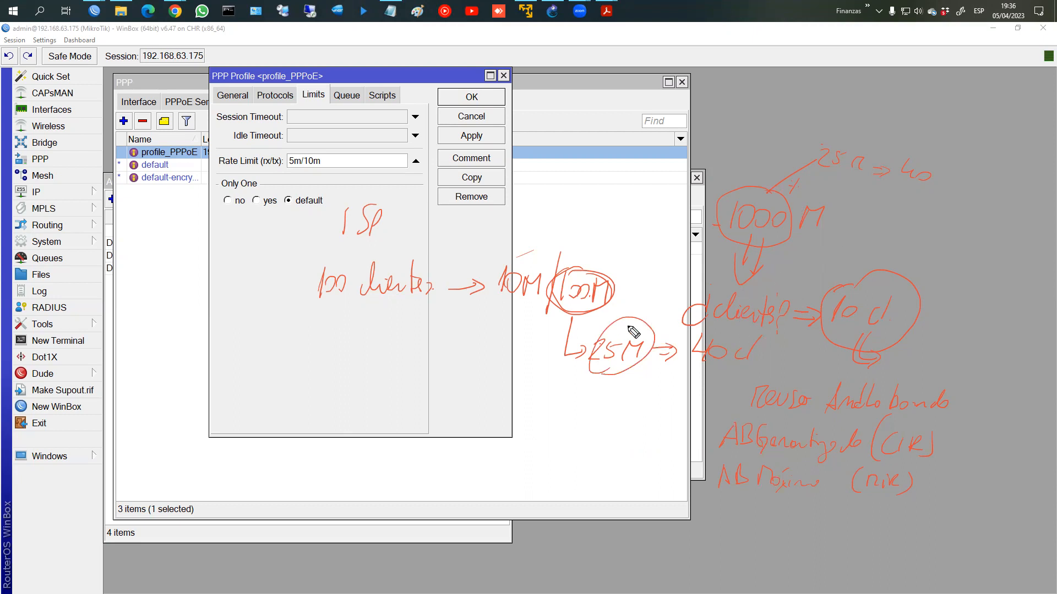
mouse_move(602, 179)
mouse_down()
mouse_move(607, 204)
mouse_move(679, 190)
mouse_up()
mouse_move(685, 173)
mouse_down()
mouse_move(688, 190)
mouse_move(730, 190)
mouse_up()
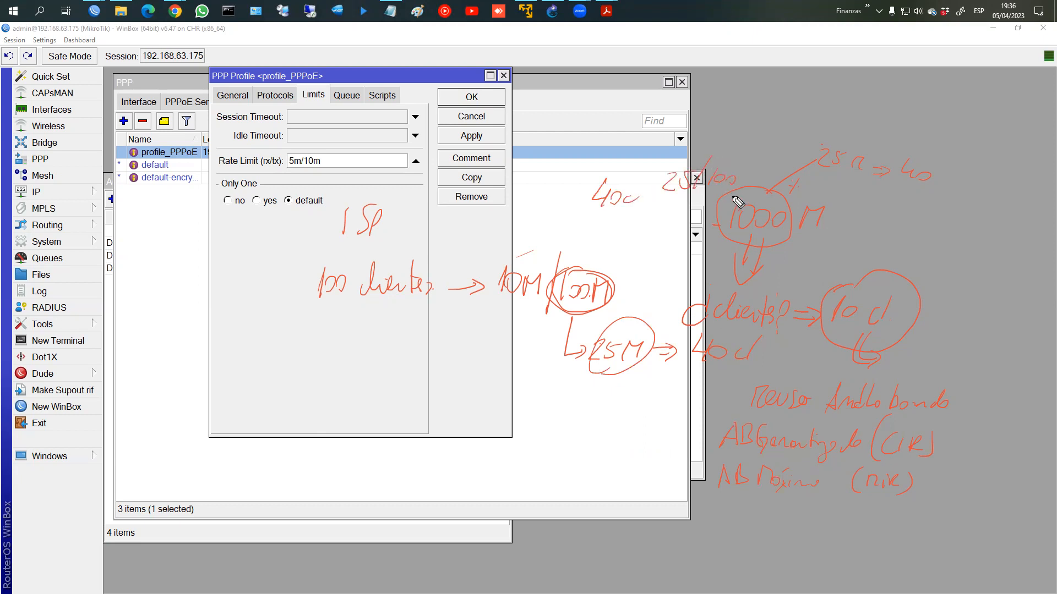
mouse_move(732, 150)
mouse_down()
mouse_move(796, 122)
mouse_move(787, 138)
mouse_up()
mouse_move(708, 170)
mouse_down()
mouse_move(677, 201)
mouse_move(682, 166)
mouse_up()
Step: Add 4/5 and 20/100 notes, then erase all the annotations
drag(843, 109, 868, 110)
mouse_move(903, 89)
mouse_down()
mouse_move(899, 101)
mouse_move(914, 98)
mouse_up()
mouse_move(909, 89)
mouse_down()
mouse_move(884, 142)
mouse_move(910, 91)
mouse_up()
mouse_move(673, 217)
mouse_down()
mouse_move(664, 221)
mouse_move(671, 232)
mouse_up()
drag(681, 225, 683, 226)
mouse_move(700, 208)
mouse_down()
mouse_move(681, 239)
mouse_move(689, 237)
mouse_up()
mouse_move(698, 226)
mouse_down()
mouse_move(711, 227)
mouse_move(664, 242)
mouse_move(689, 241)
mouse_up()
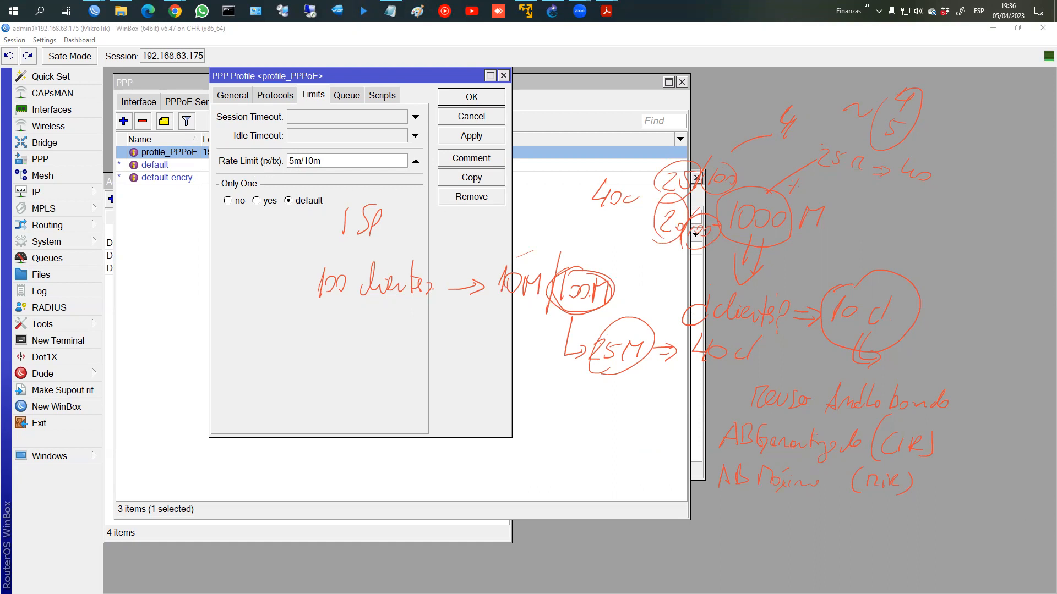
key(Escape)
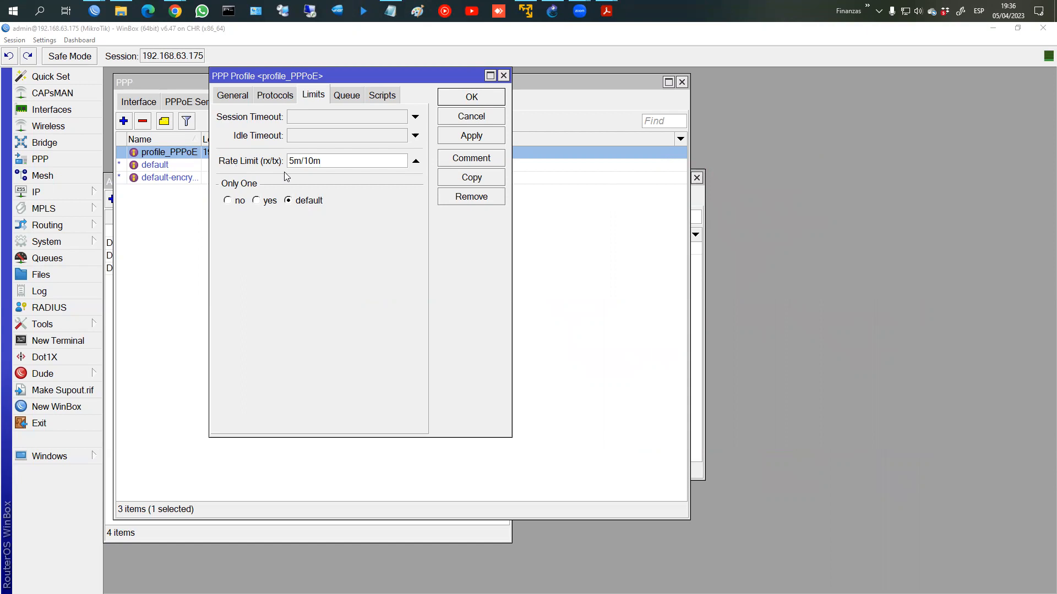
Step: Circle the 5m/10m rate limit on profile_PPPoE, then clear the pen marks
mouse_move(287, 169)
mouse_down()
mouse_move(287, 153)
mouse_move(327, 173)
mouse_move(273, 169)
mouse_up()
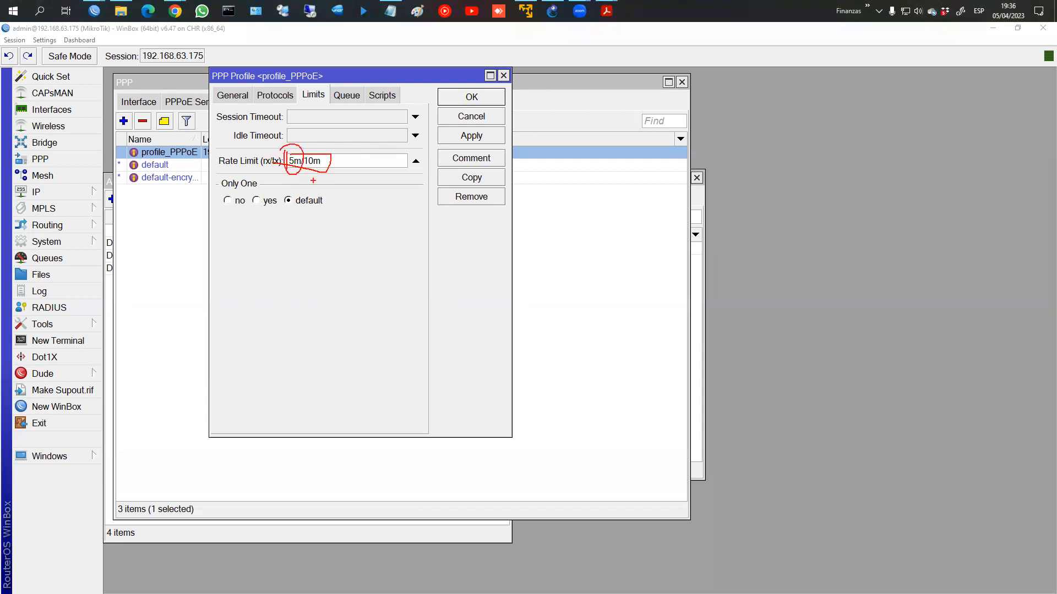
drag(306, 173, 307, 172)
key(Escape)
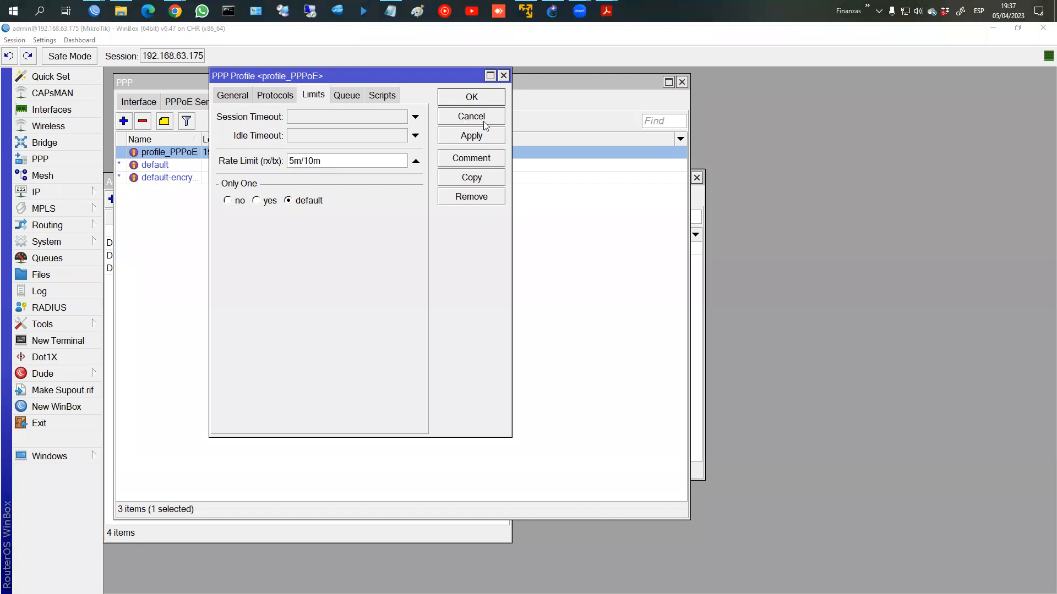
click(95, 11)
Step: On CPE-2, undo recent changes to restore the 192.168.25.1/24 LAN address
click(370, 72)
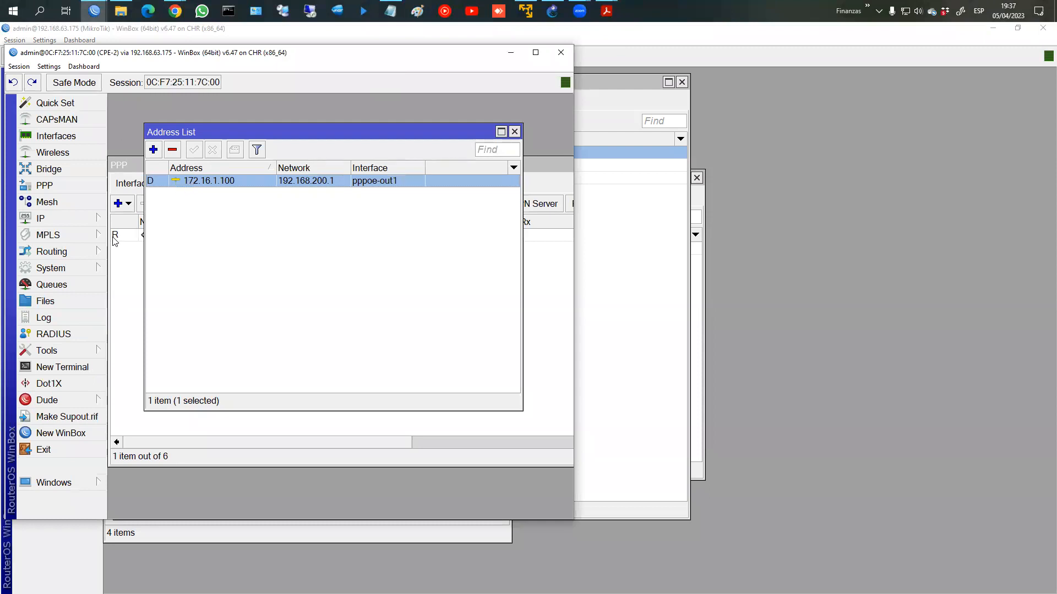
click(20, 84)
click(20, 84)
click(21, 84)
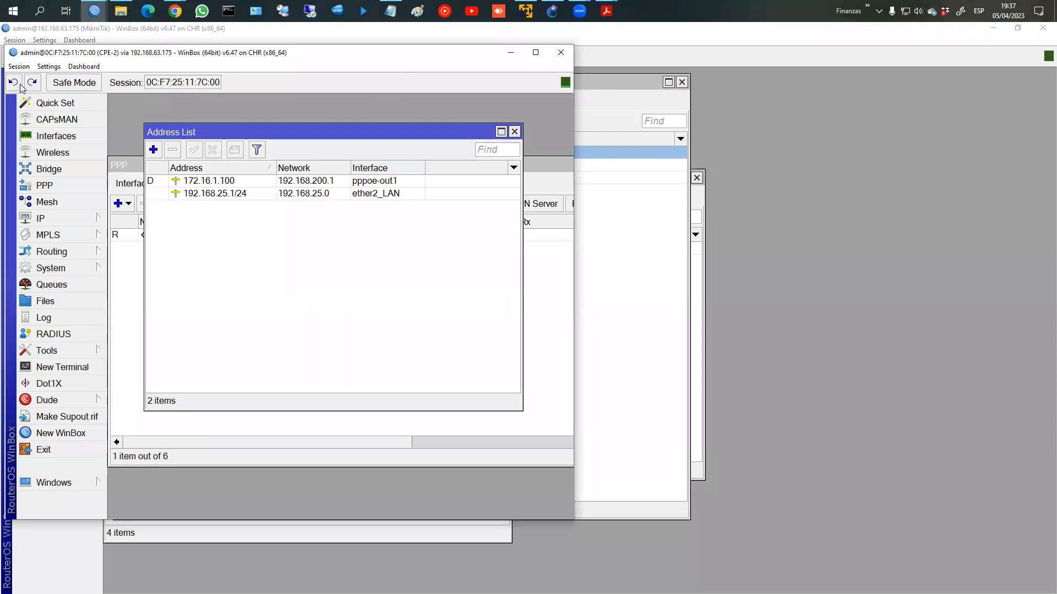
click(21, 85)
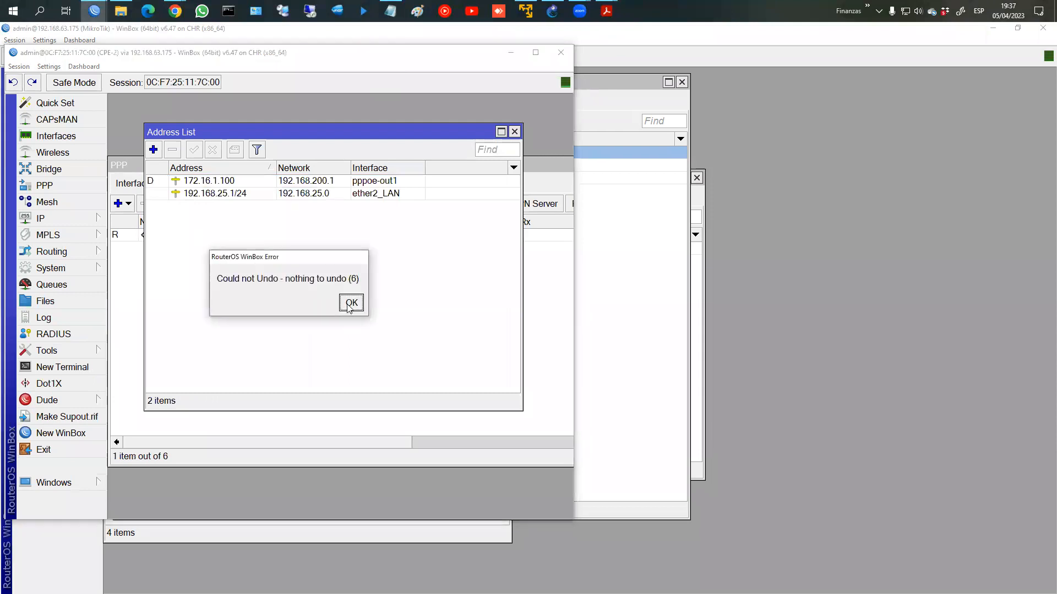
click(346, 306)
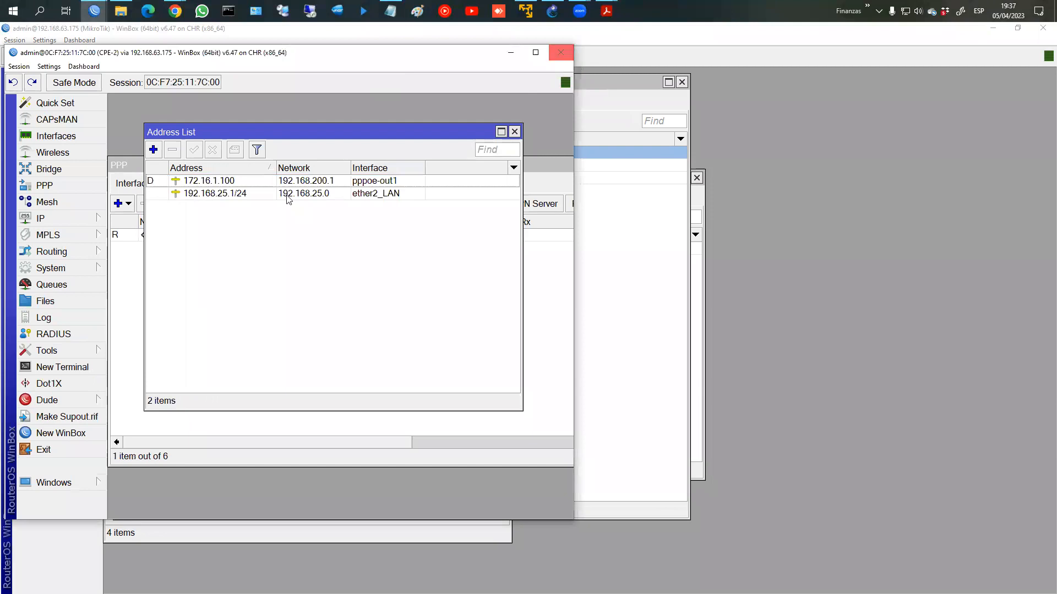
click(515, 132)
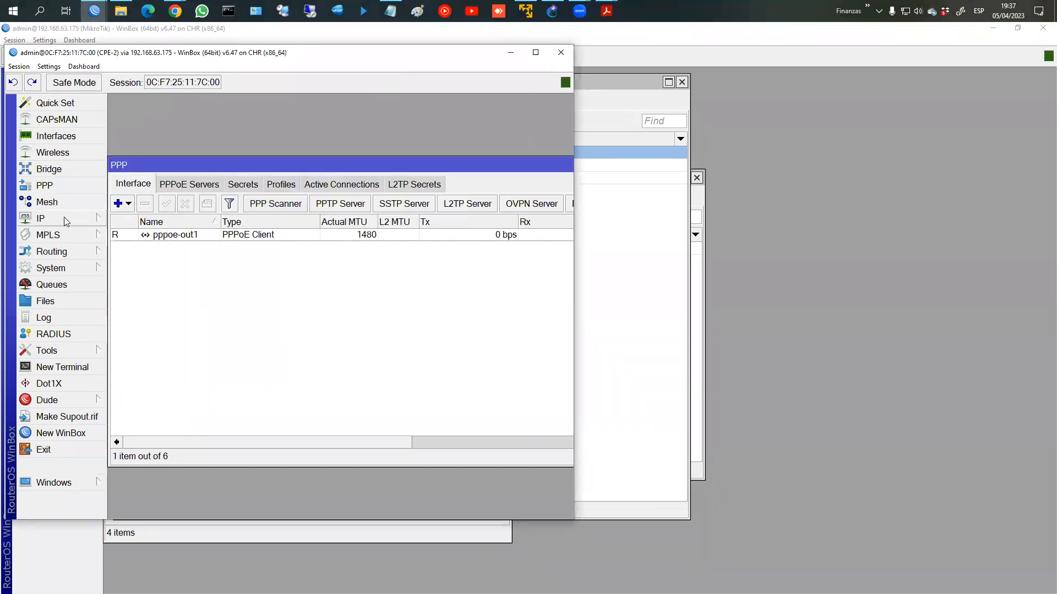
click(99, 219)
click(124, 224)
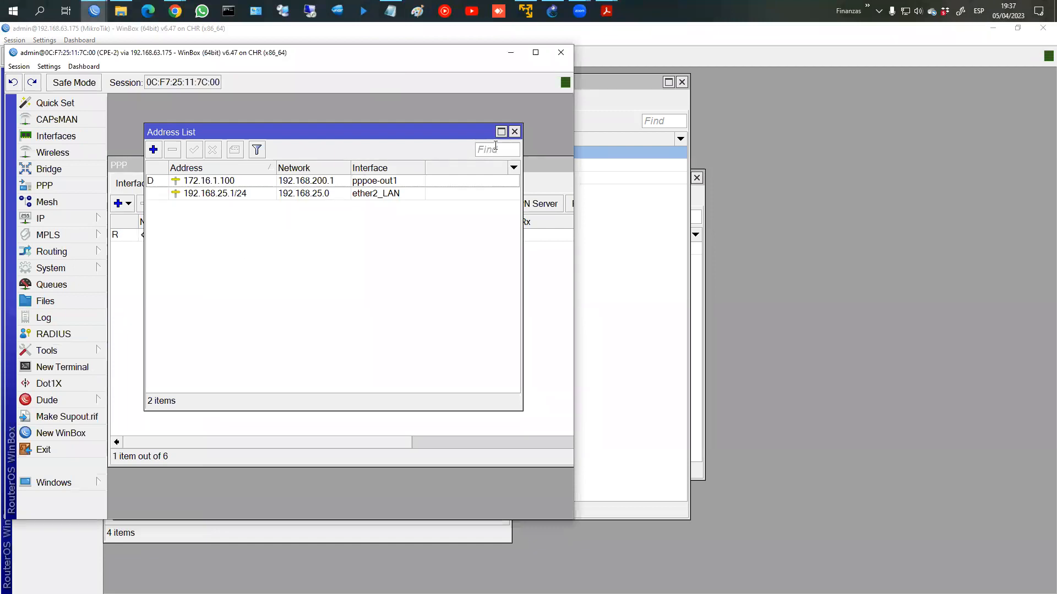
click(515, 132)
Step: Delete CPE-2's pppoe-out1 interface and confirm only 192.168.25.1/24 remains
click(142, 236)
click(143, 206)
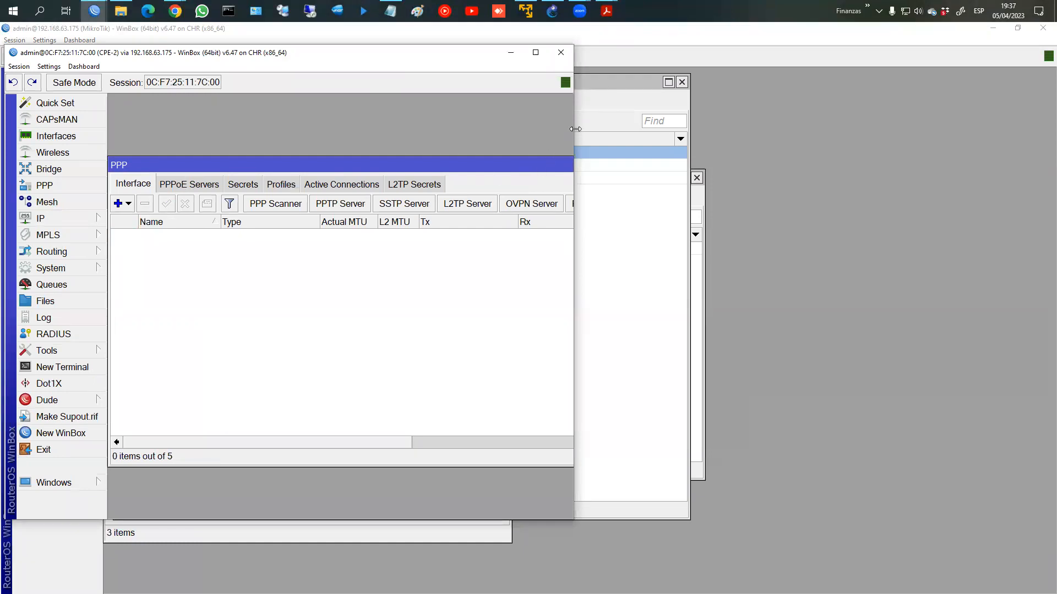
drag(575, 129, 689, 132)
click(55, 218)
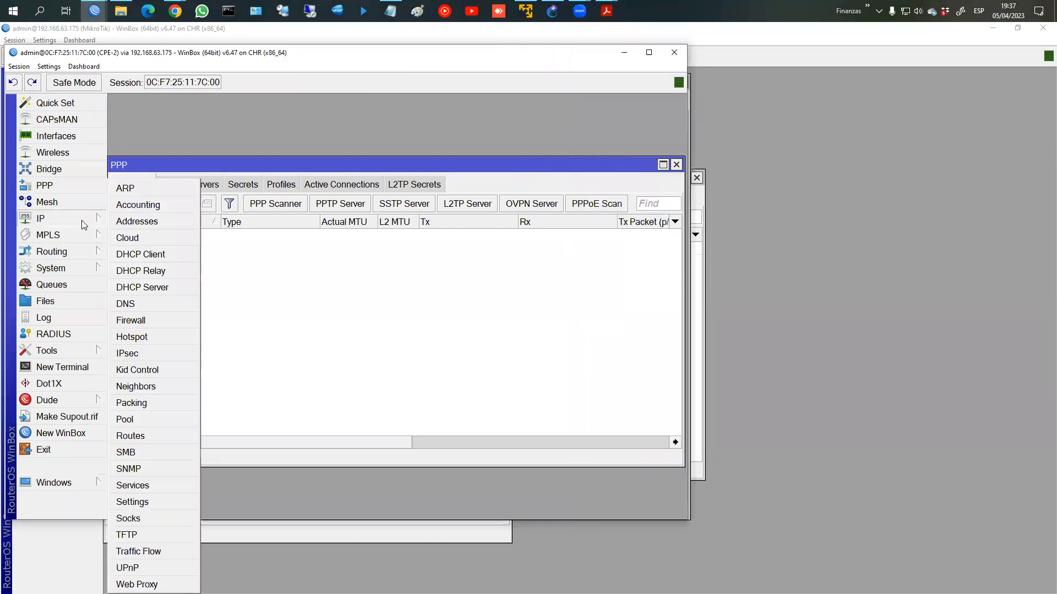
click(132, 222)
click(340, 183)
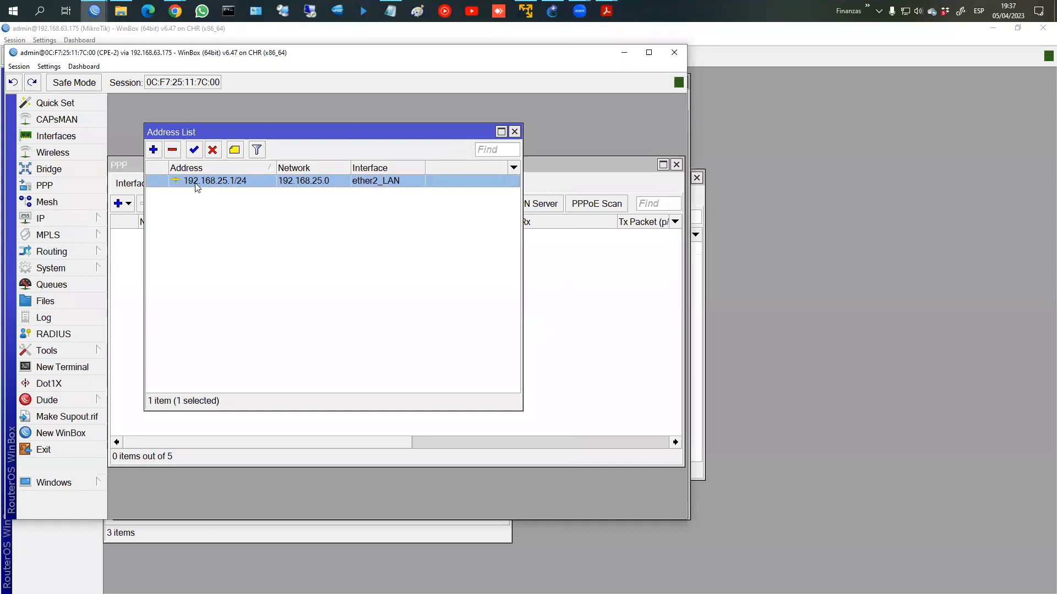
click(514, 132)
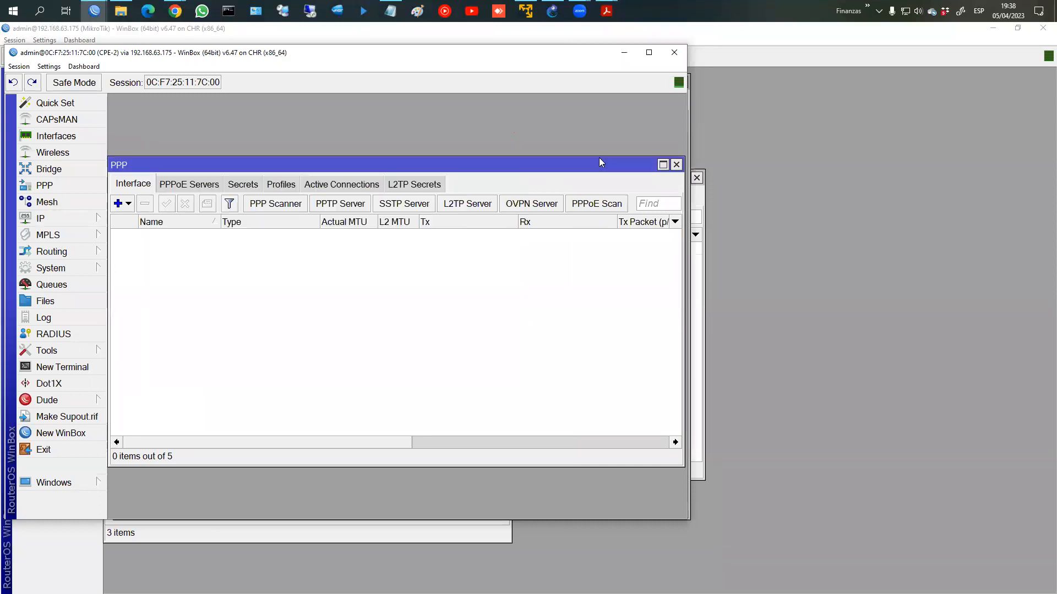
click(677, 165)
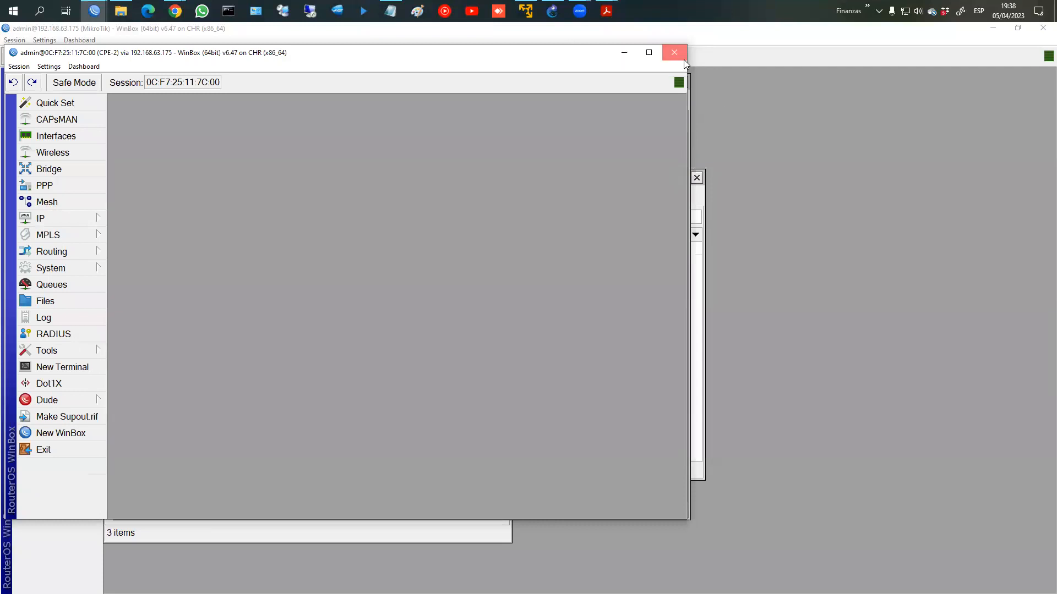
Step: Switch to the CPE-1 session and bring up its PPP interfaces
click(683, 60)
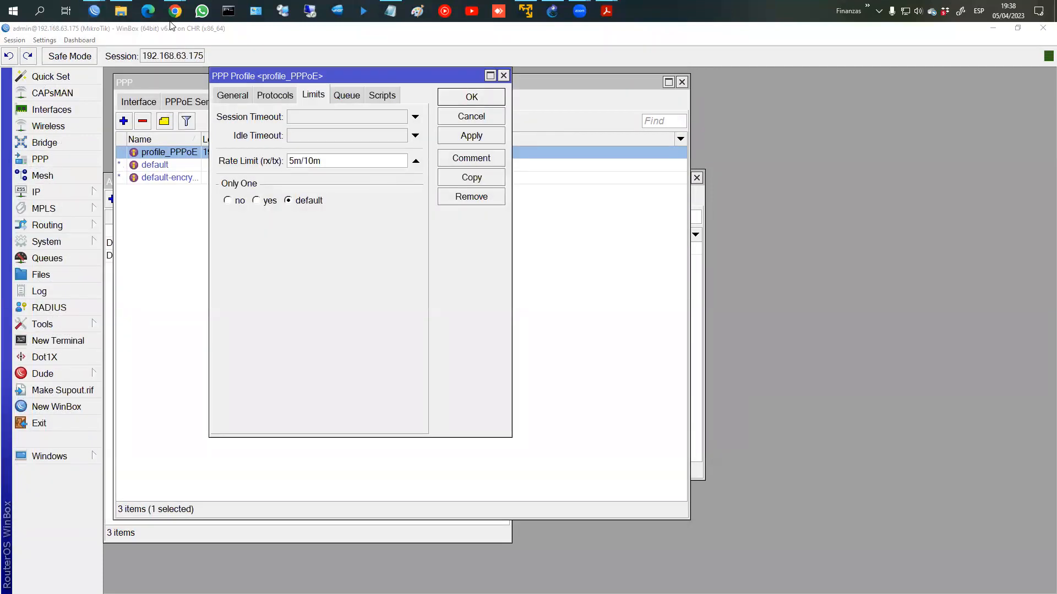
mouse_move(95, 11)
click(276, 66)
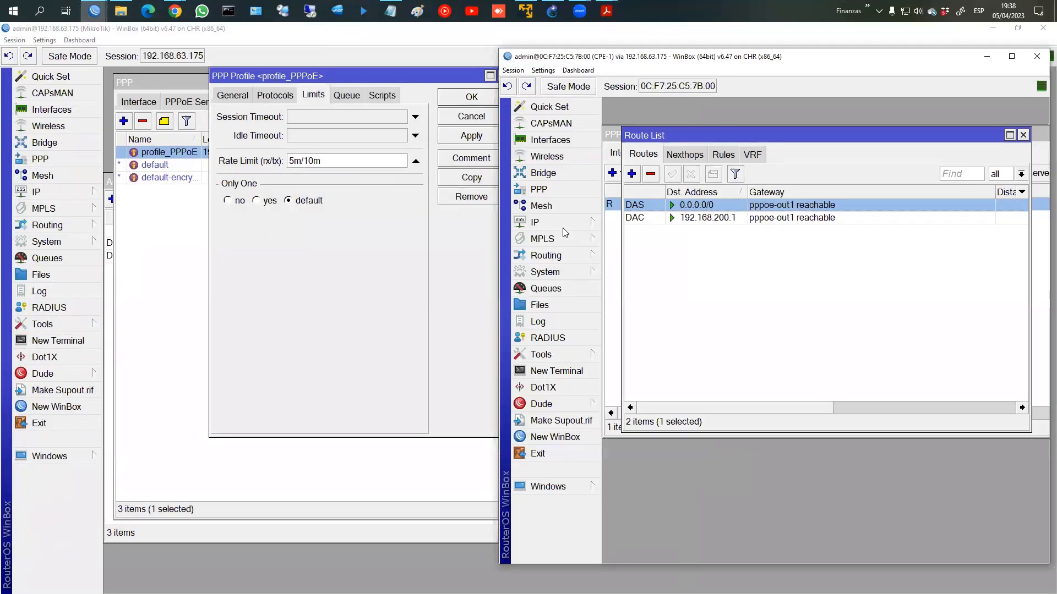
click(578, 188)
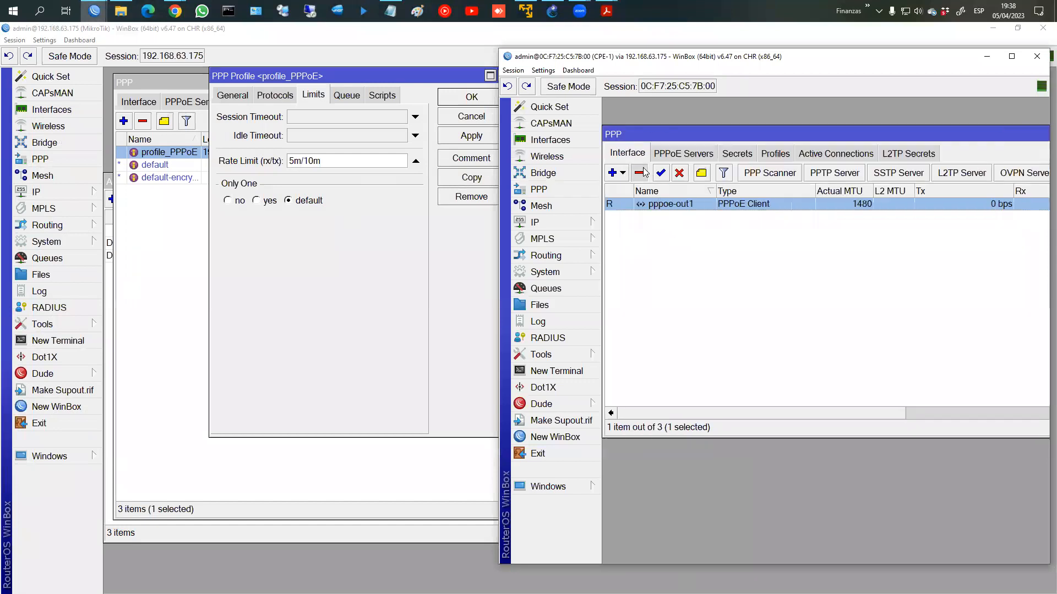
drag(902, 144, 787, 145)
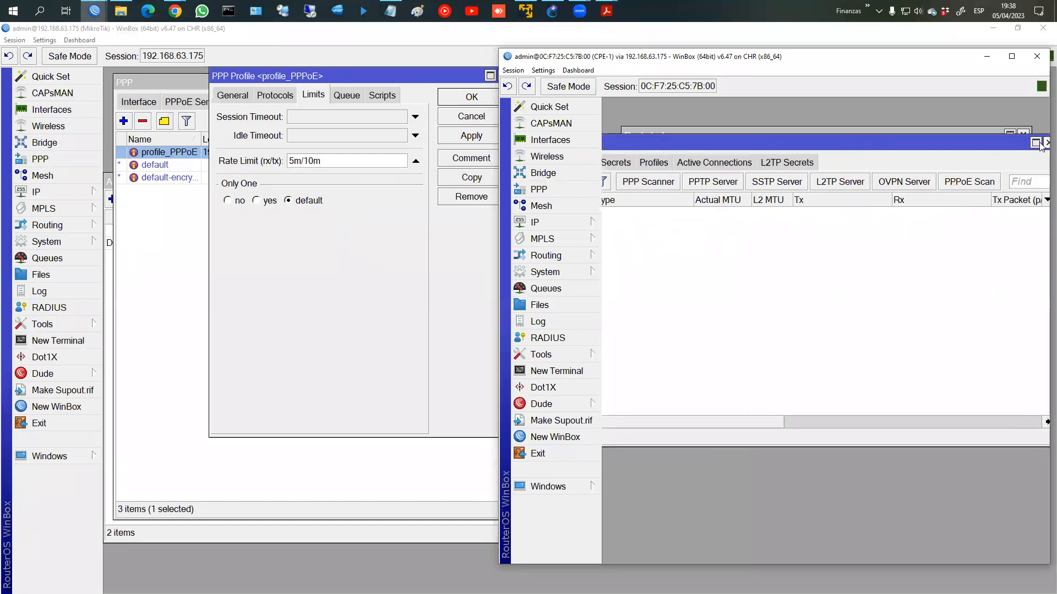
Step: Close the CPE-1 session and dismiss the profile_PPPoE dialog unchanged
click(1040, 148)
click(1041, 137)
click(1037, 57)
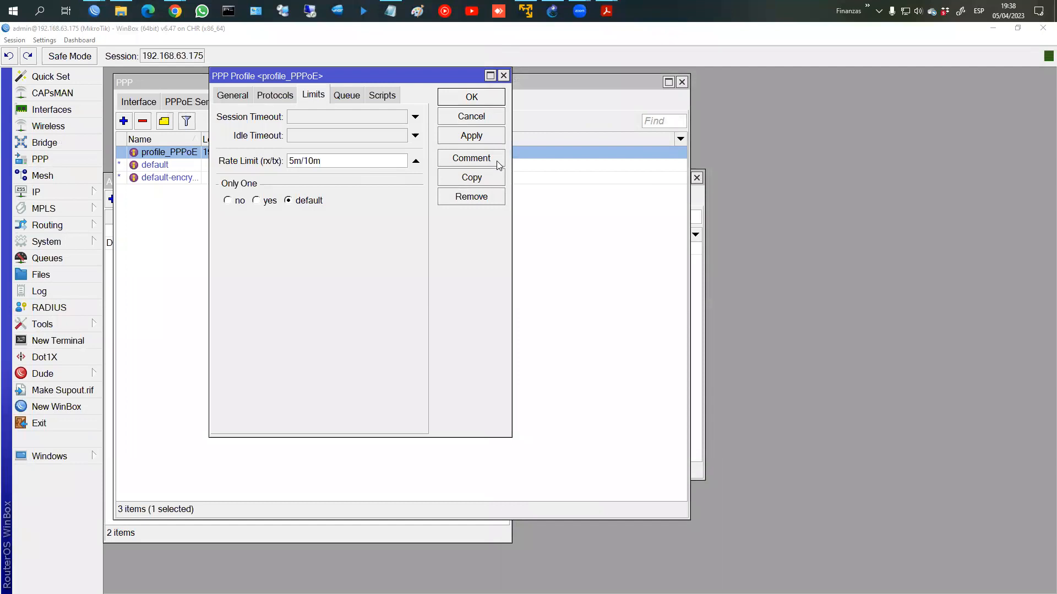
double_click(330, 158)
click(474, 117)
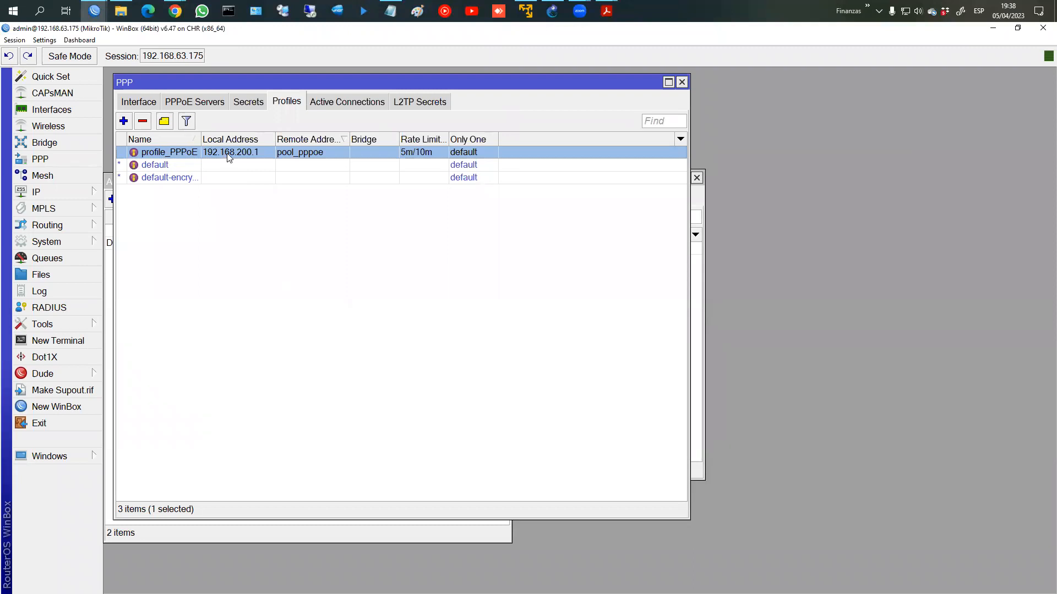
Step: Delete profile_PPPoE, both PPP secrets and the PPPoE server on the main router
key(Delete)
click(243, 105)
key(Up)
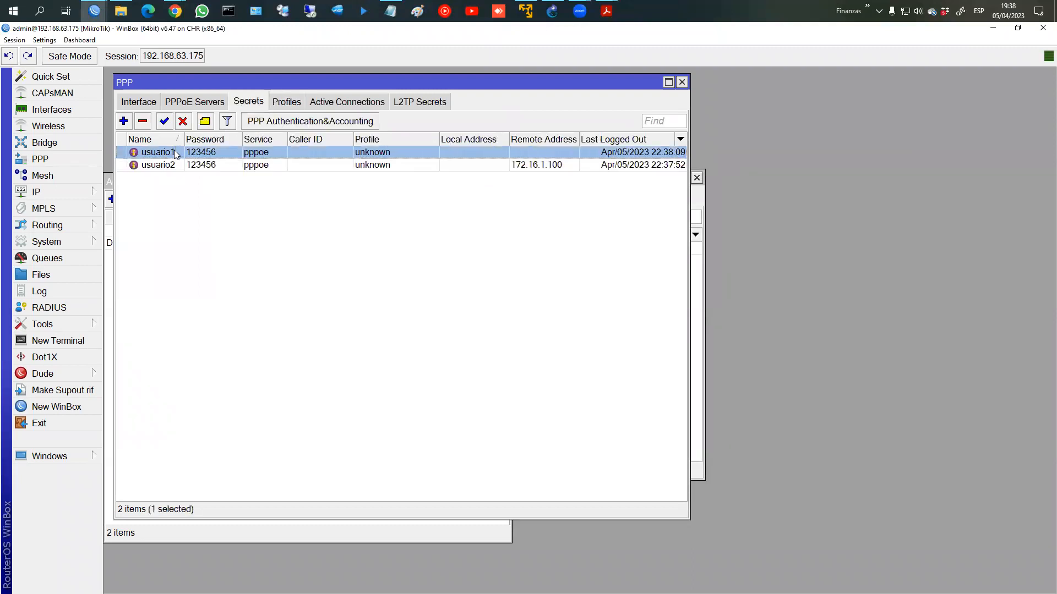
key(Delete)
key(Delete)
click(209, 107)
click(157, 151)
key(Delete)
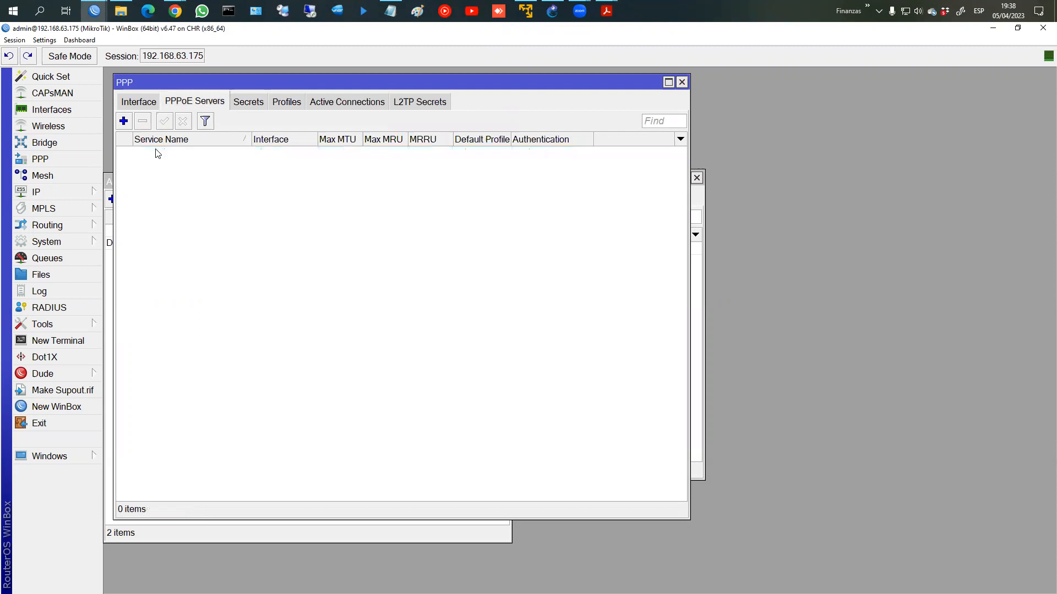
Step: Check the main router's IP address list
click(66, 196)
click(141, 223)
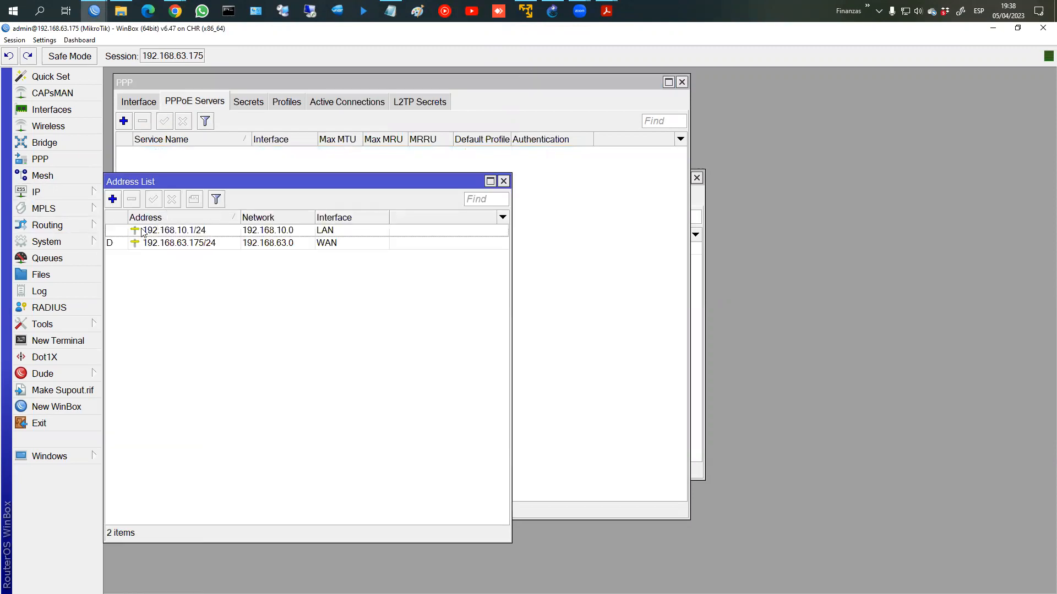
click(503, 182)
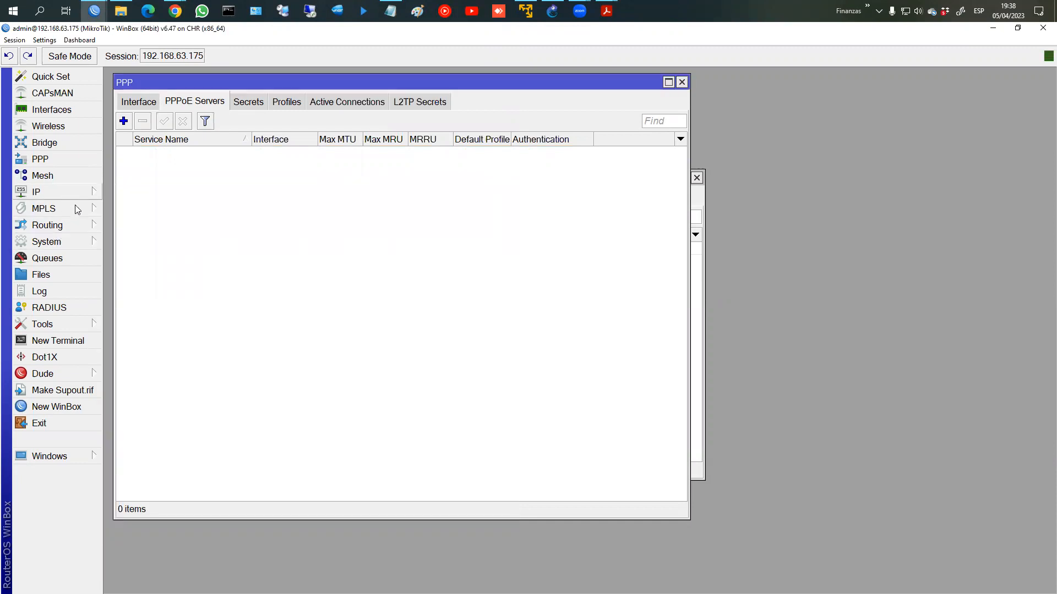
Step: Review the Plan 1 10M/100M and Plan 2 20M/200M notes, then show WinBox's PPP profiles
click(389, 11)
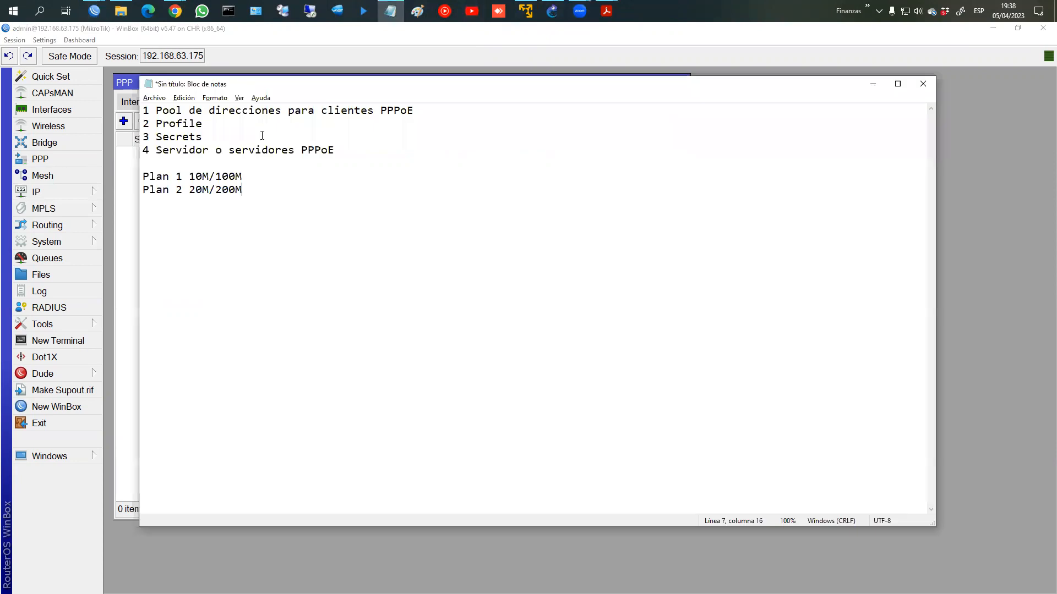
click(873, 84)
click(287, 103)
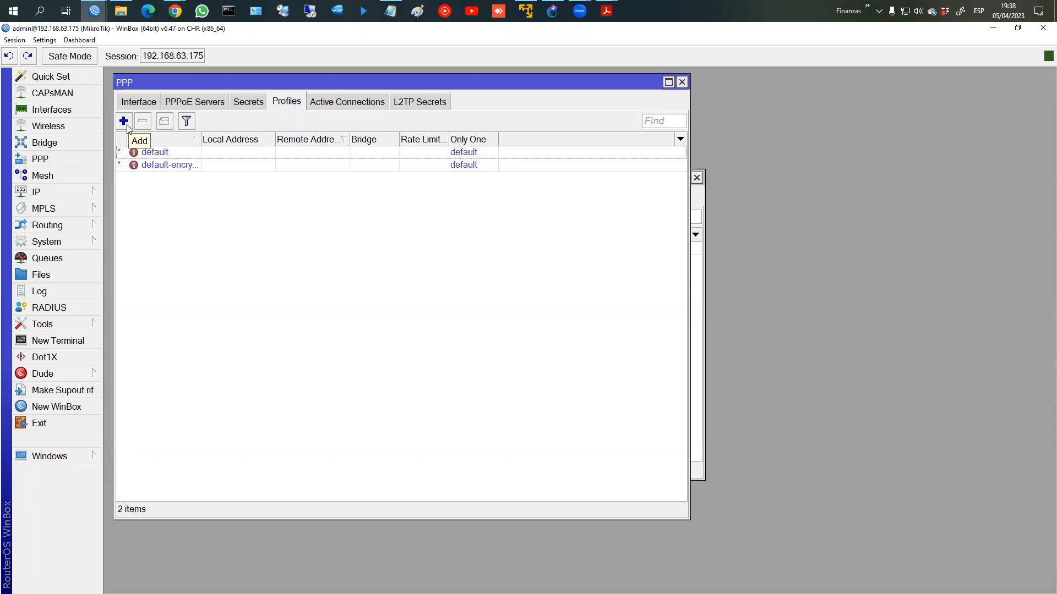
Step: Create profile_clientes_100M with local address 192.168.200.1 and remote address pool_pppoe
click(125, 122)
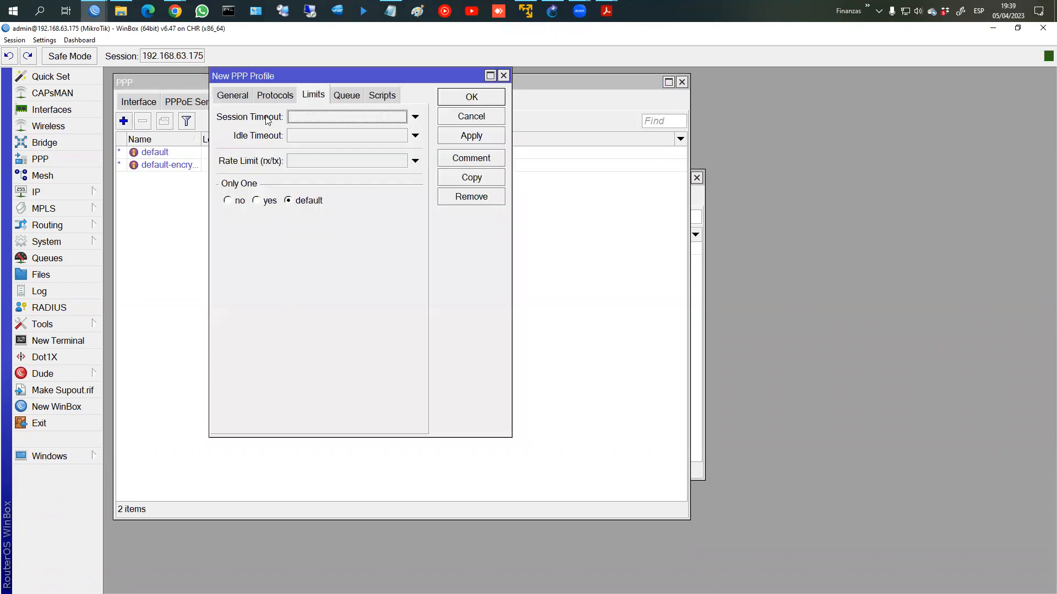
click(233, 96)
key(End)
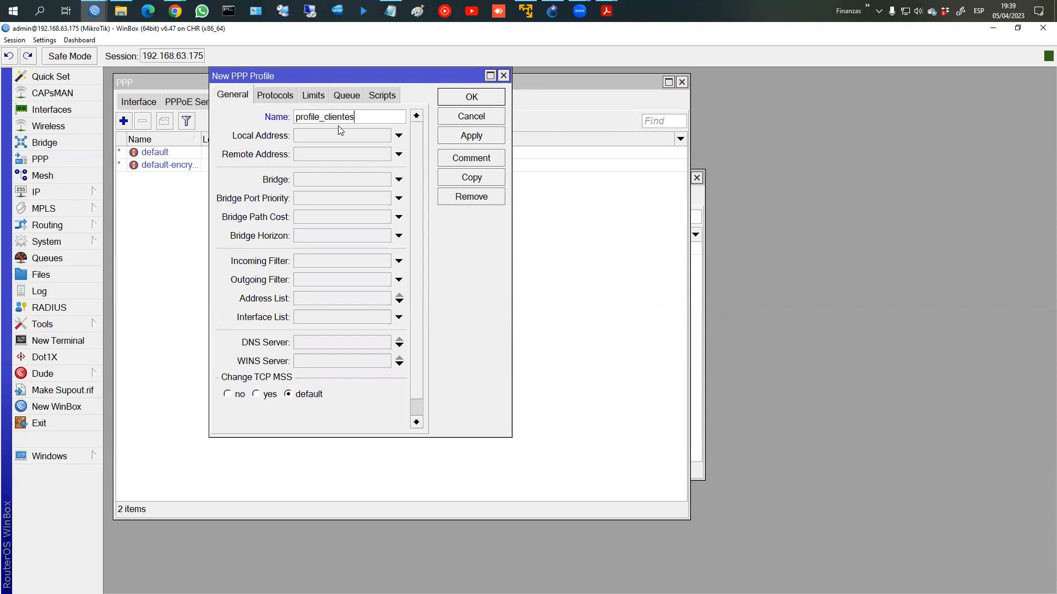
text(00M)
click(345, 138)
text(192.168.8)
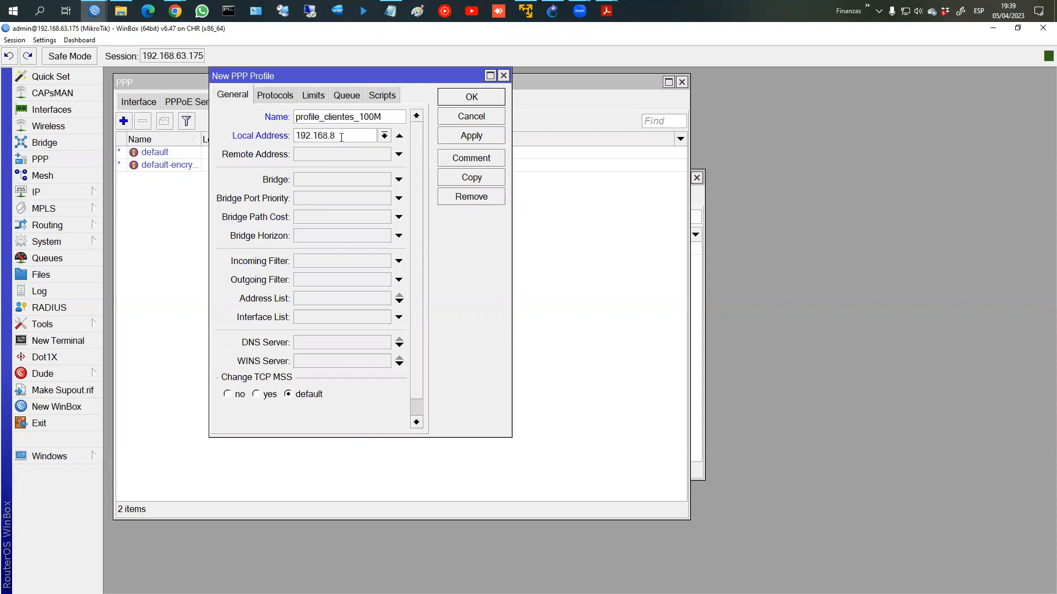
text(.)
key(BackSpace)
text(200.1)
click(398, 154)
click(384, 155)
click(359, 168)
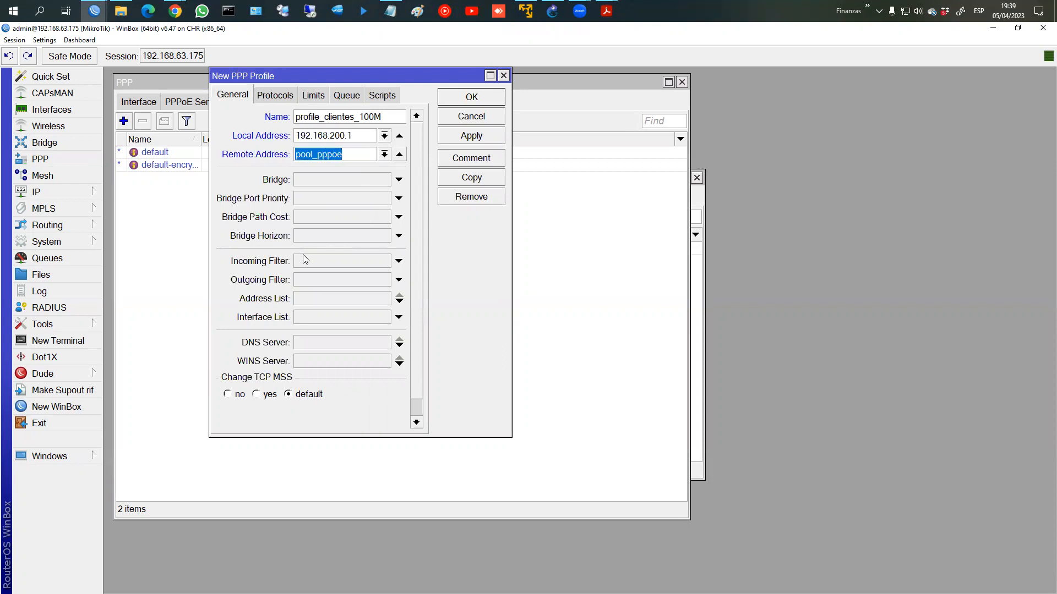
Step: Set its address list to clientes_100M, check the firewall address lists, and apply
click(306, 301)
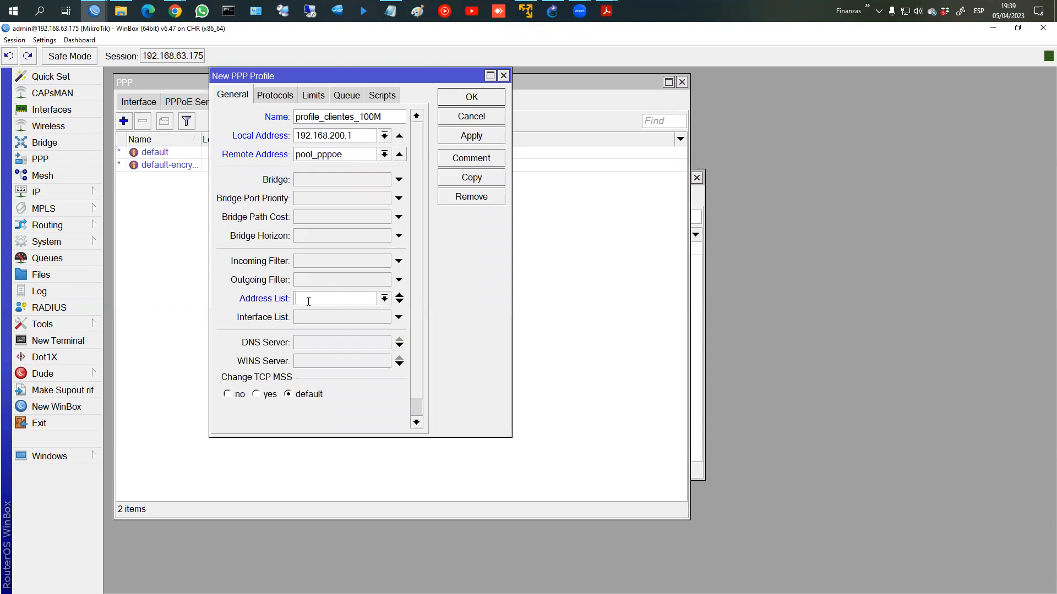
text(clientes_100M)
click(44, 193)
click(144, 320)
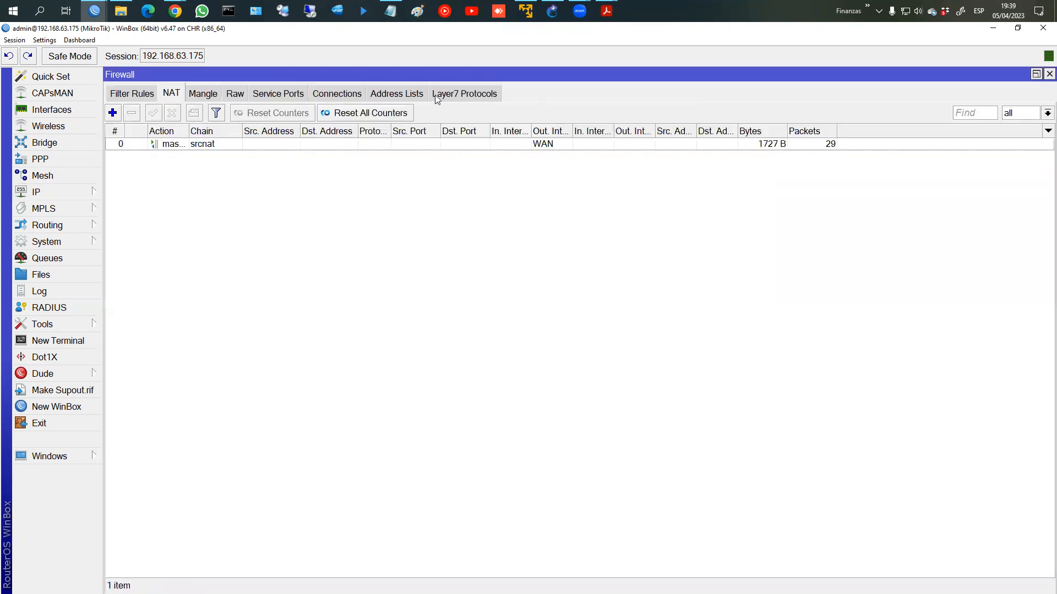
click(402, 94)
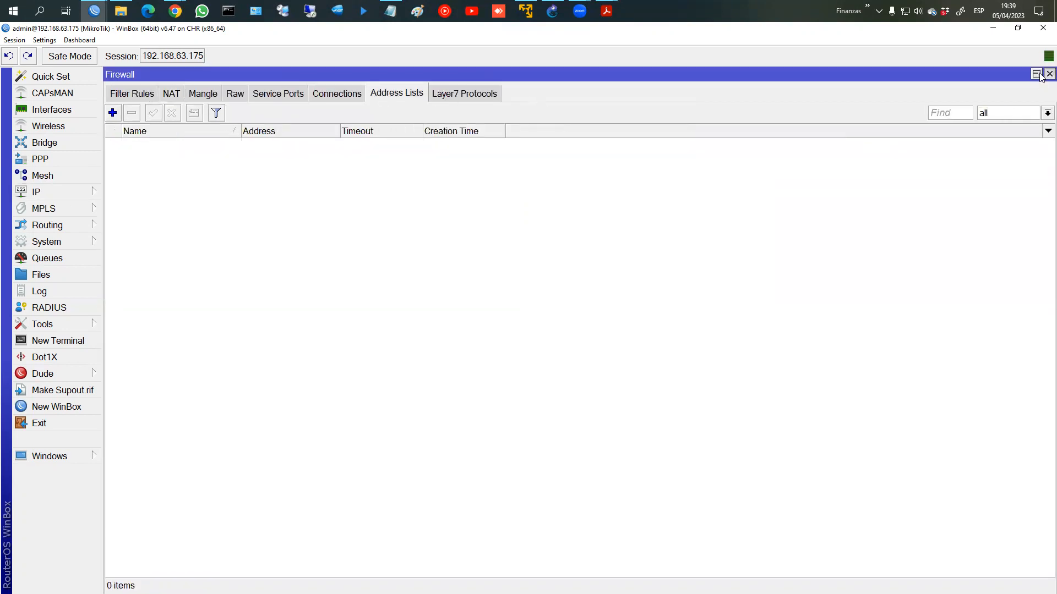
click(1050, 73)
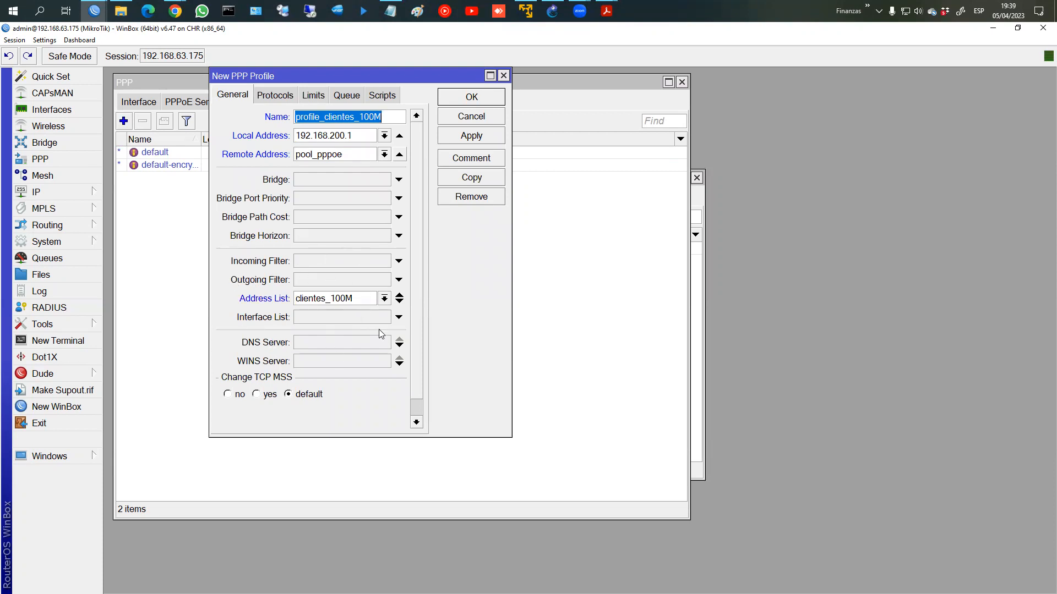
click(460, 136)
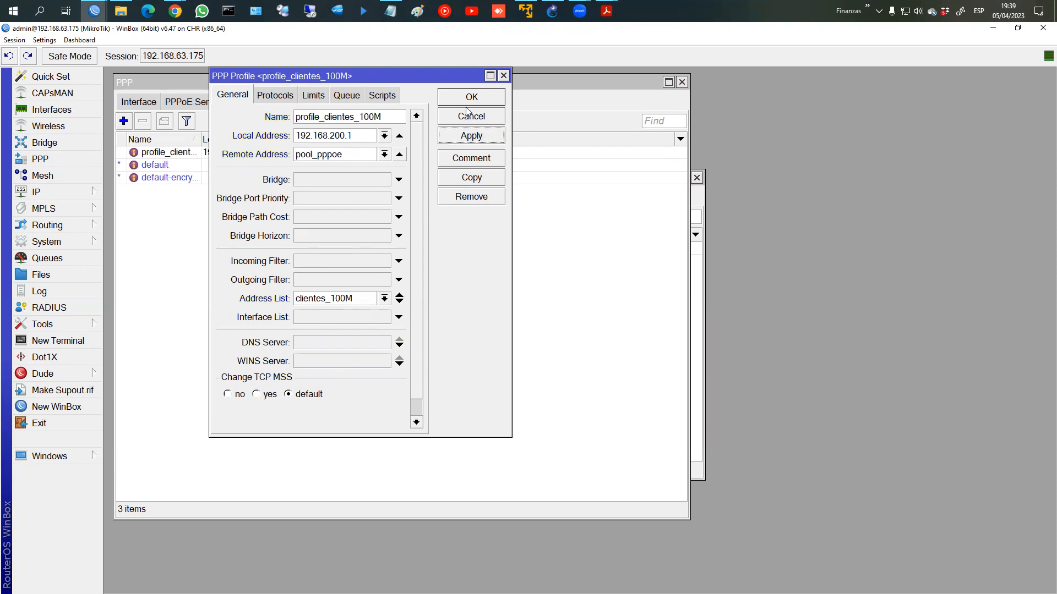
click(467, 115)
Step: Copy profile_clientes_100M into a new profile_clientes_200M with address list clientes_200M
double_click(193, 153)
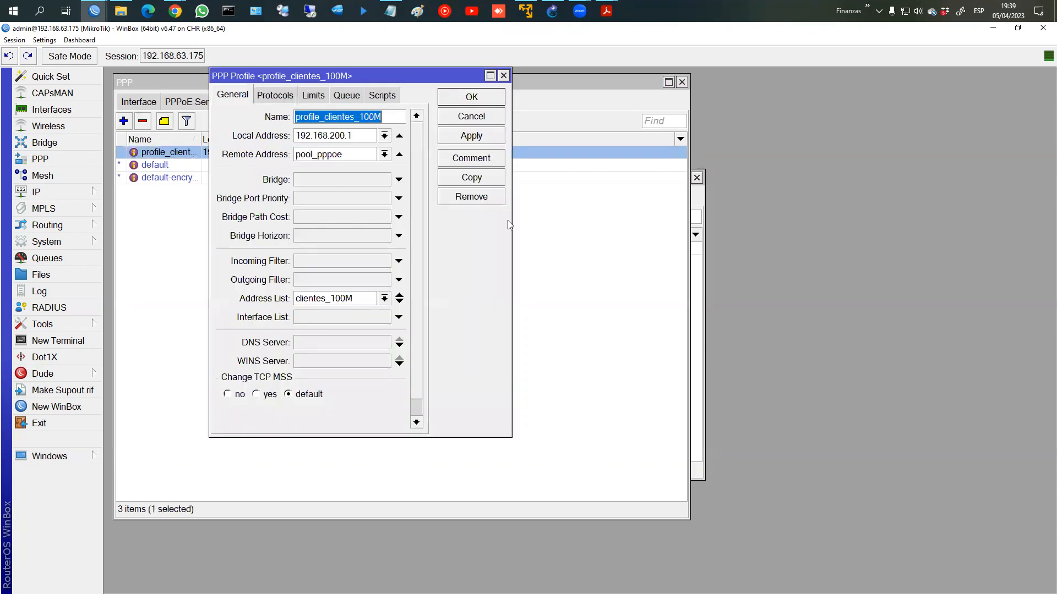
click(471, 177)
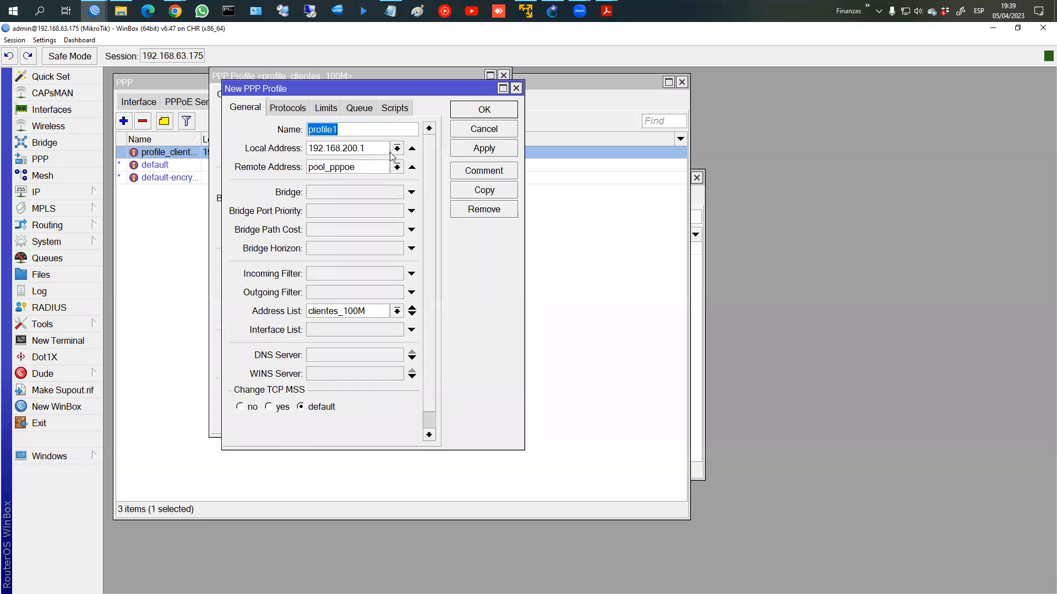
click(359, 130)
key(BackSpace)
text(_clientes)
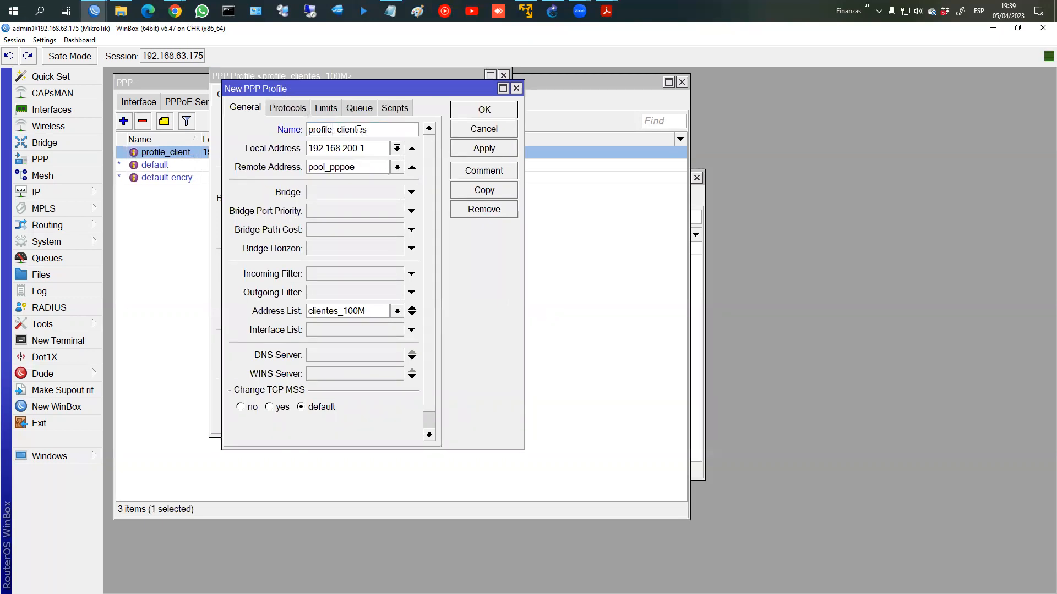
text(_200M)
drag(343, 311, 345, 311)
text(2)
Step: Save profile_clientes_200M, close both profile dialogs and go to the PPP Secrets list
click(471, 150)
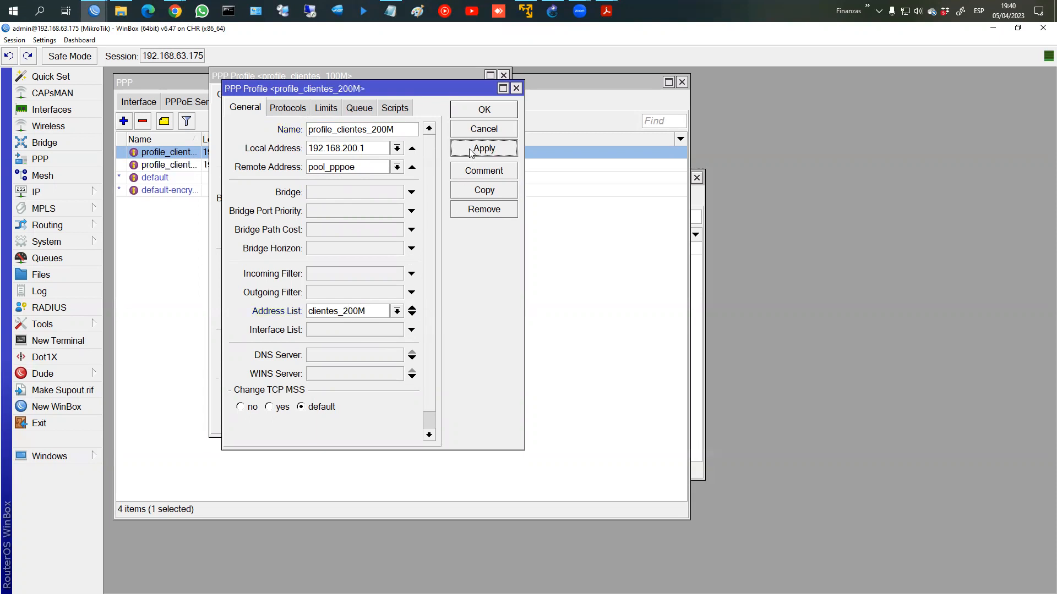
click(472, 113)
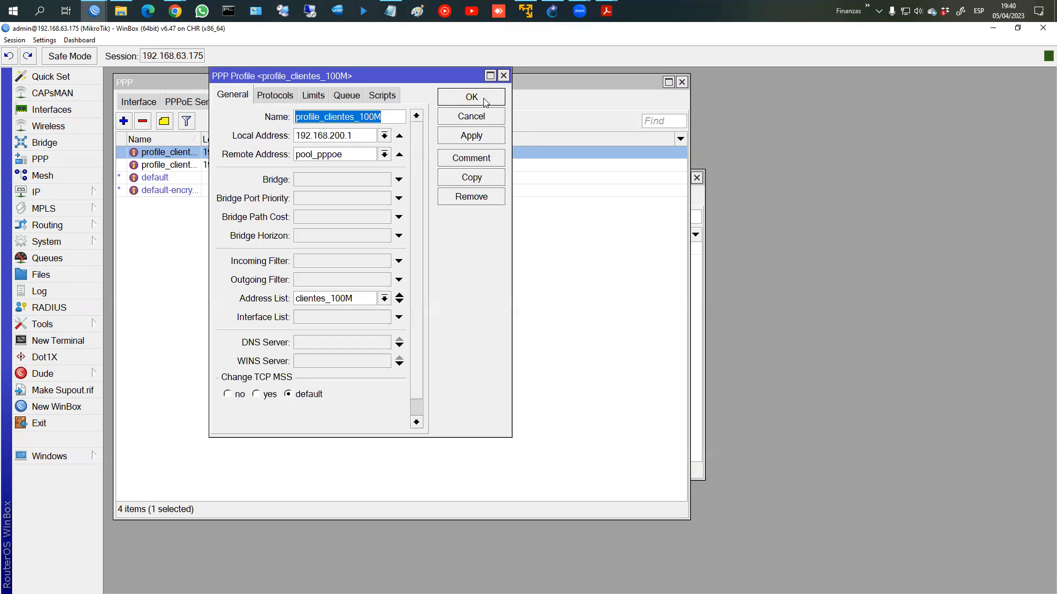
click(484, 100)
click(249, 103)
Step: Add secret usuario1 with its password, service pppoe and profile profile_clientes_100M
click(123, 121)
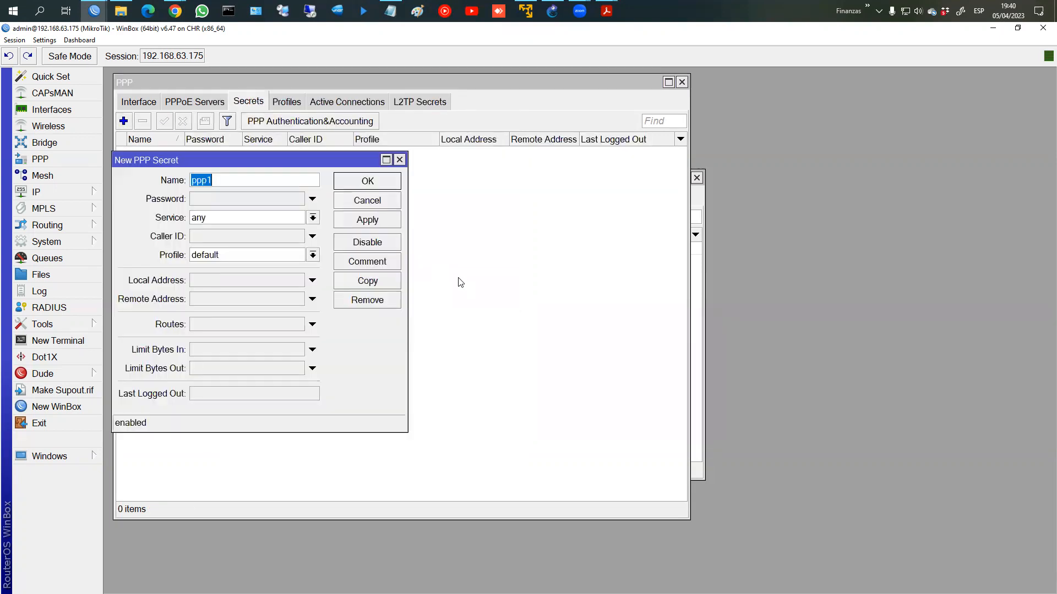
text(usuario1)
key(Tab)
text(123456)
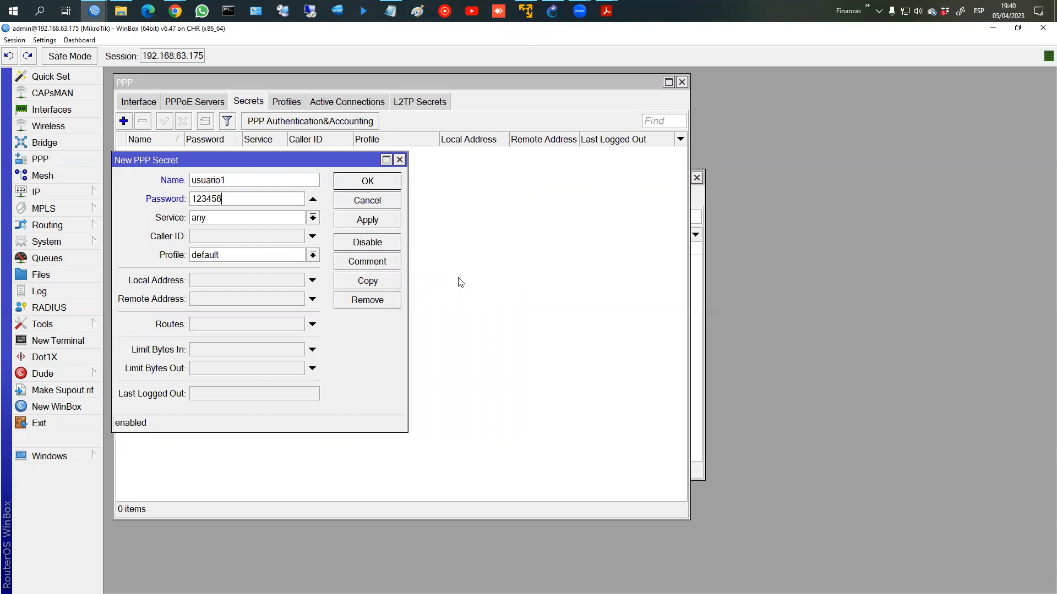
key(Tab)
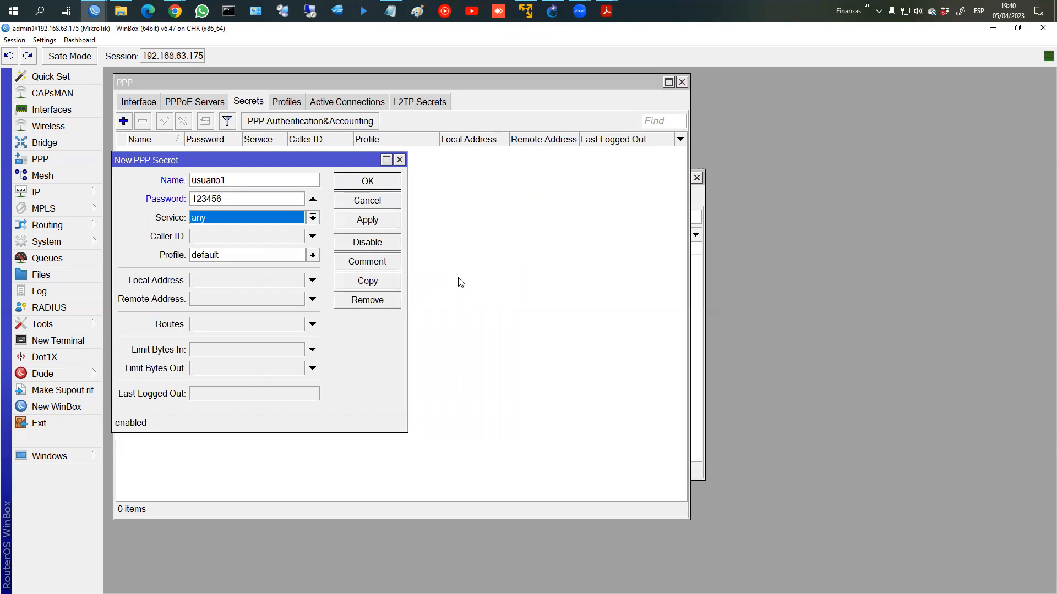
text(pptp)
key(Up)
key(Return)
key(Tab)
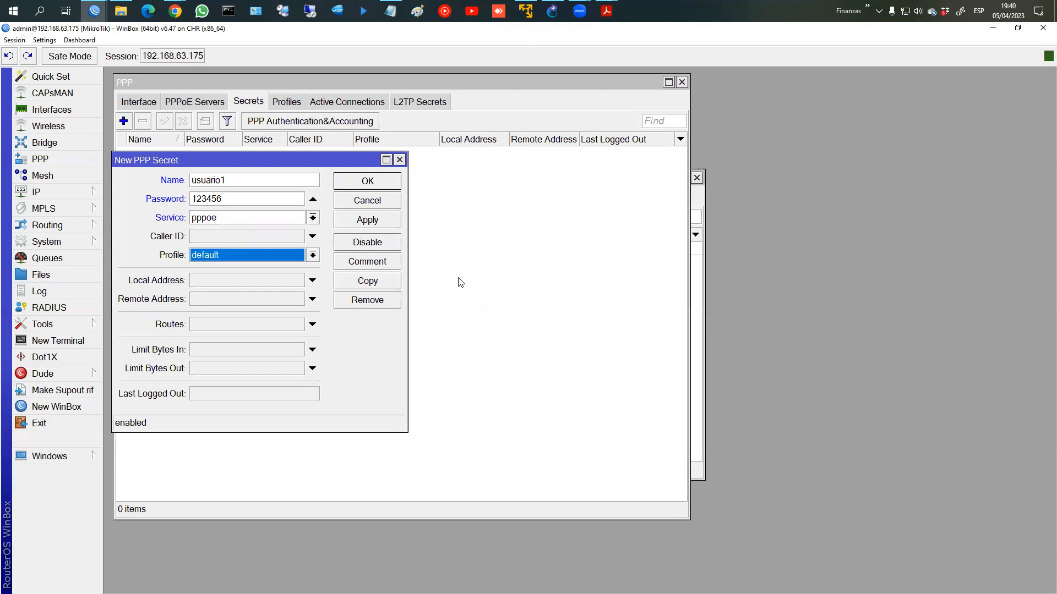
click(313, 254)
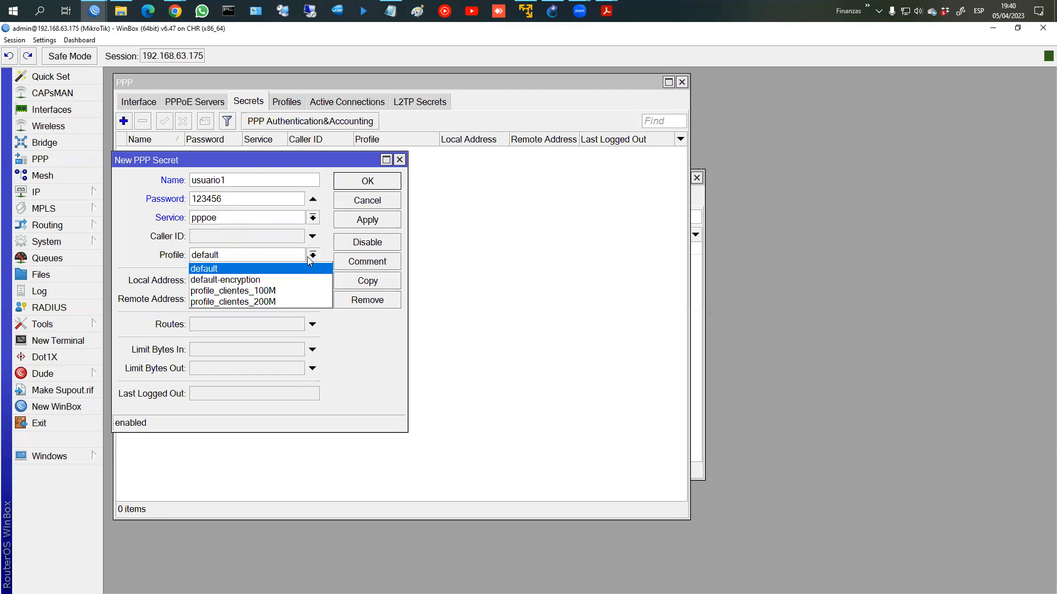
click(277, 290)
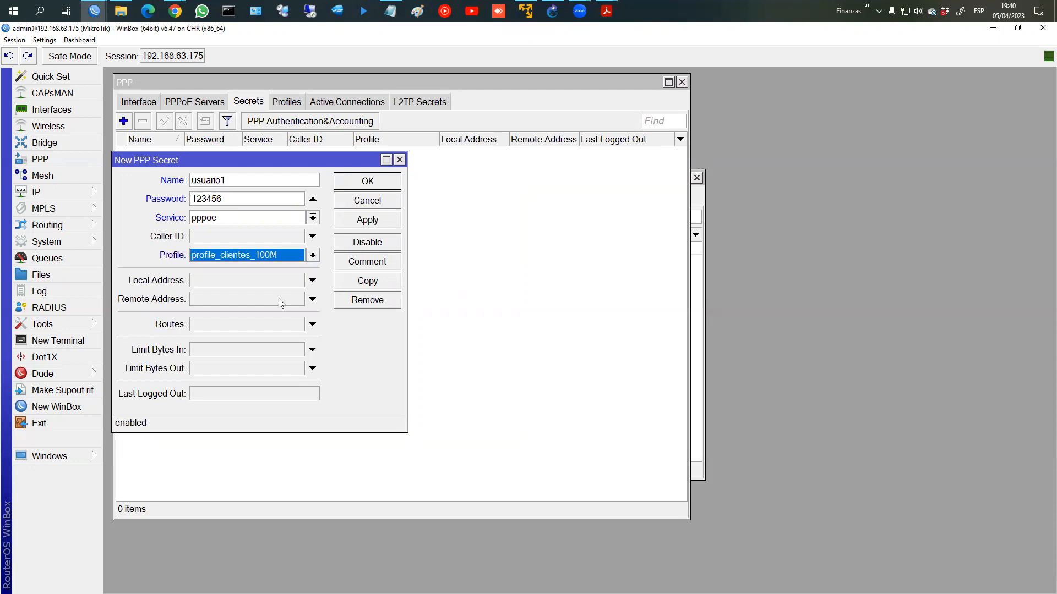
click(355, 220)
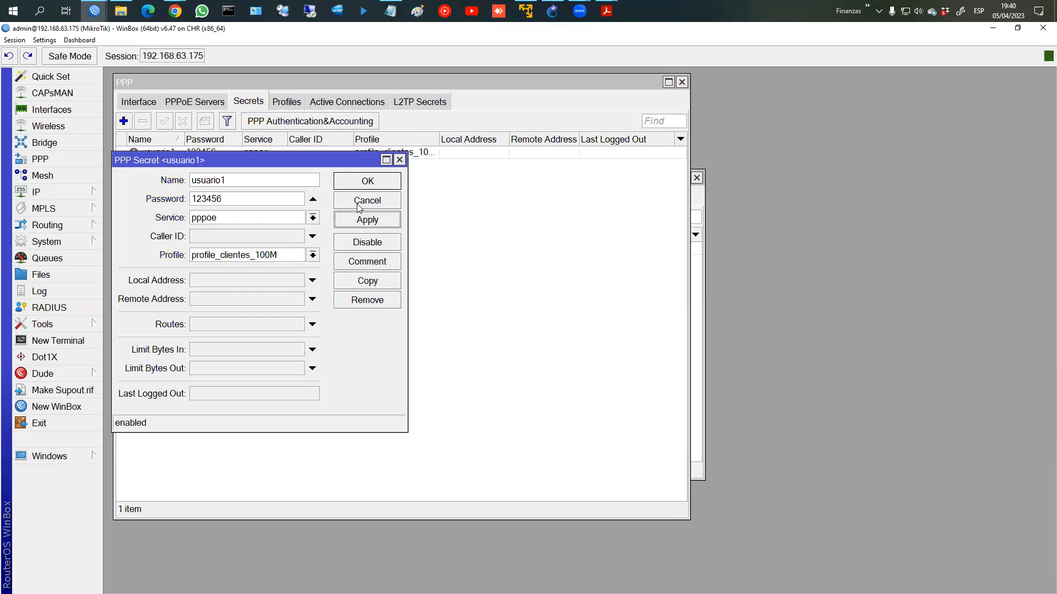
Step: Copy it as usuario2 on profile_clientes_200M, close the dialogs and bring the Notepad notes forward
click(364, 281)
click(313, 269)
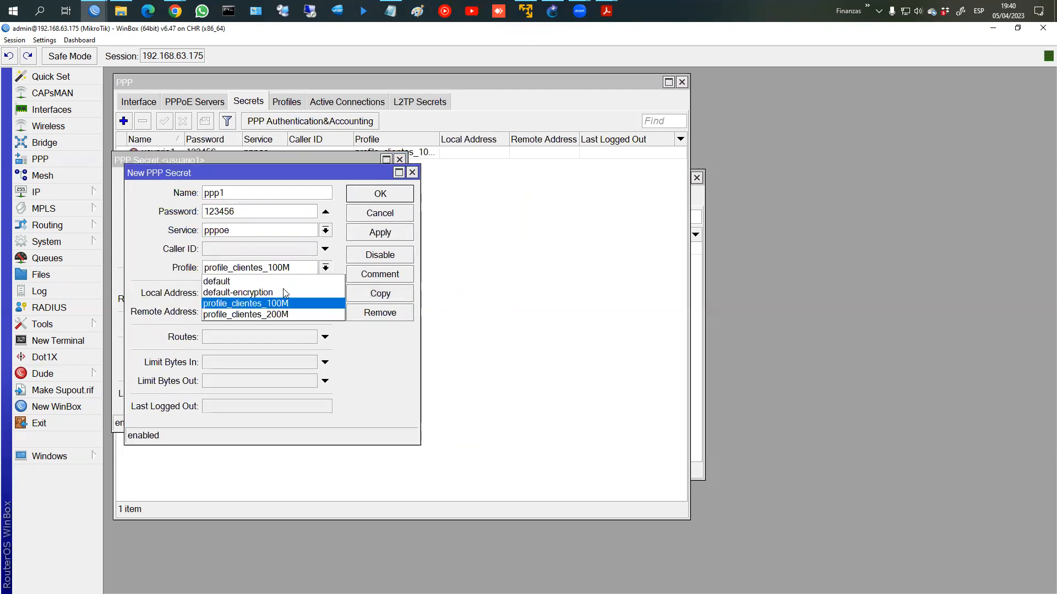
click(269, 314)
click(242, 195)
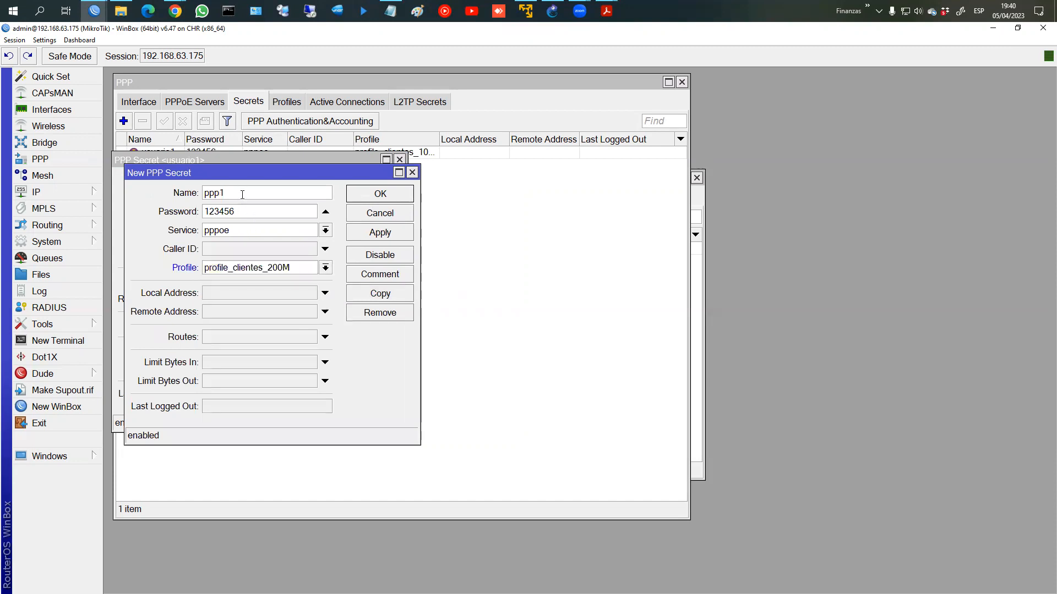
key(BackSpace)
key(BackSpace)
key(BackSpace)
text(usuario2)
key(Return)
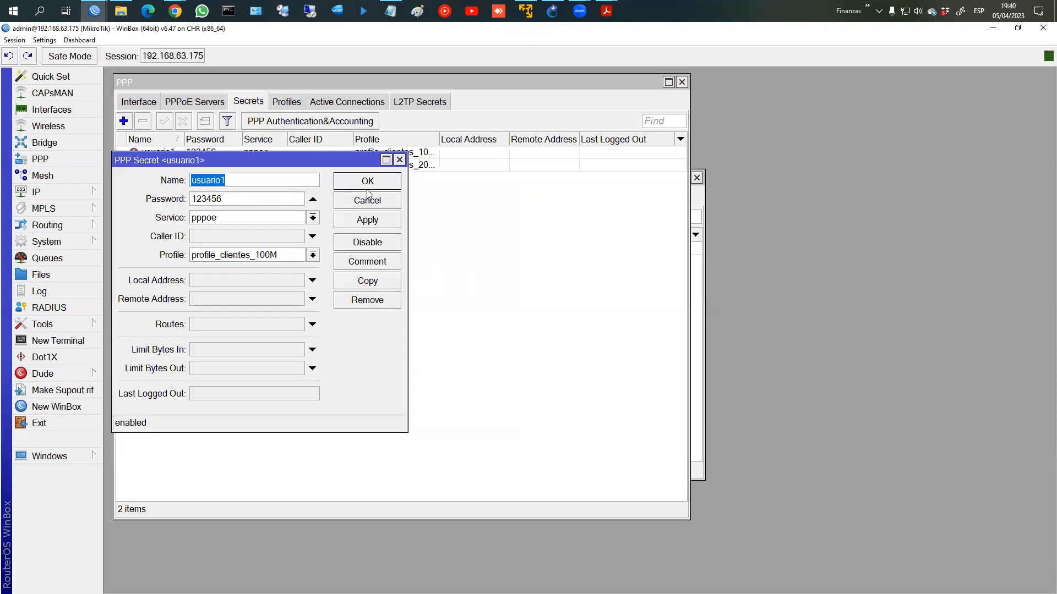
click(367, 184)
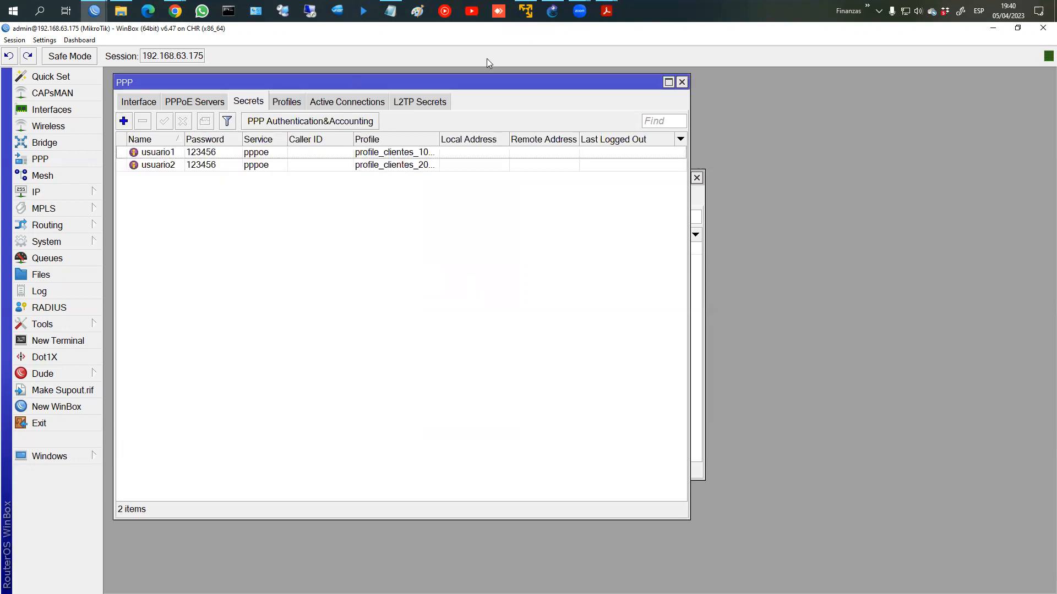
click(391, 10)
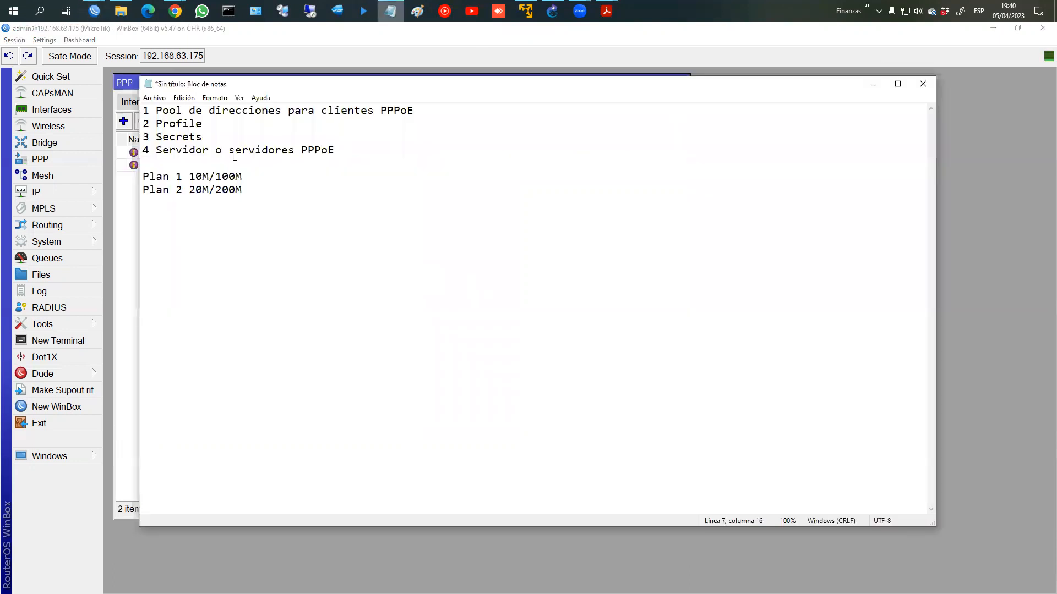
Step: Create PPPoE service Servicio_100M on LAN with MTU 1480 and default profile profile_clientes_100M
click(873, 84)
click(194, 102)
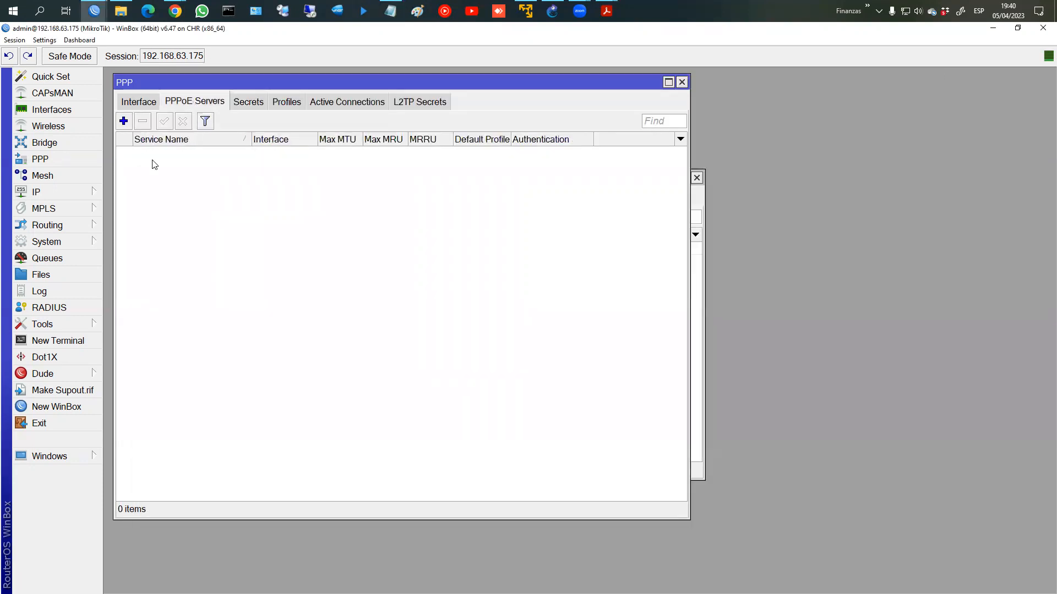
click(124, 121)
text(S)
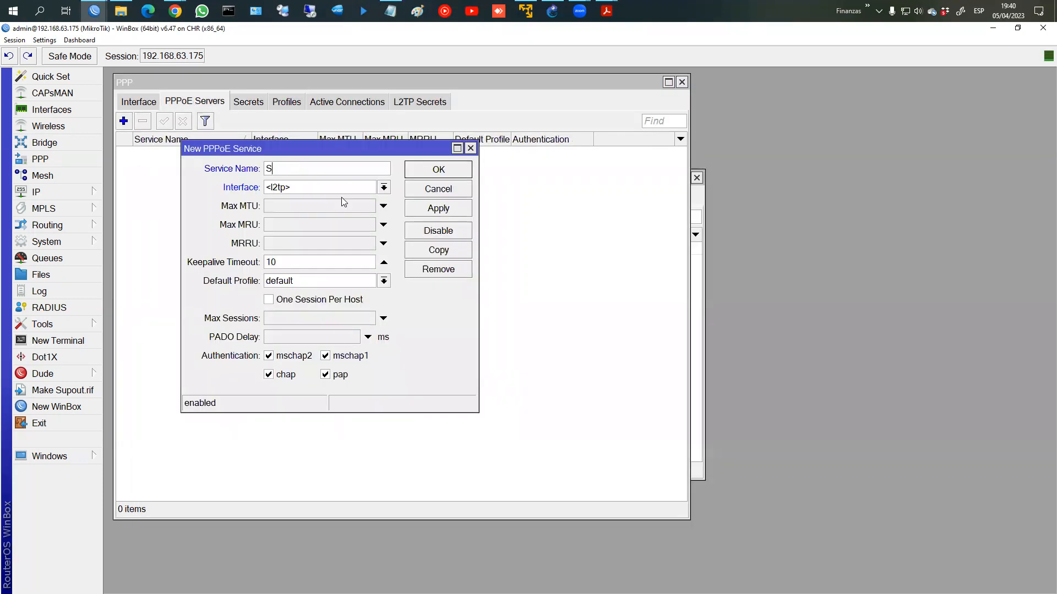
text(ervicio_100M)
click(372, 188)
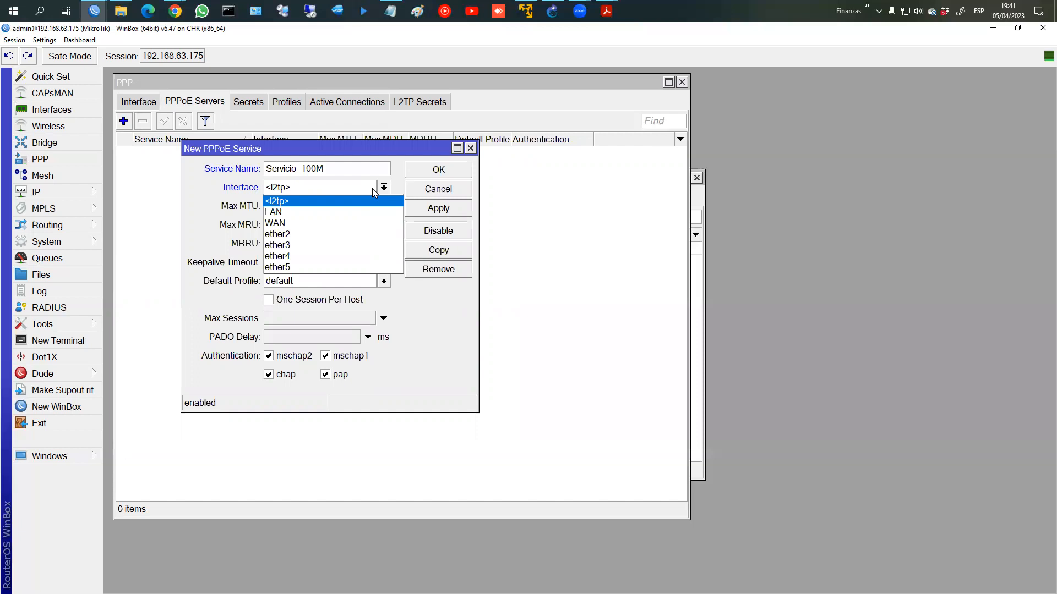
click(305, 211)
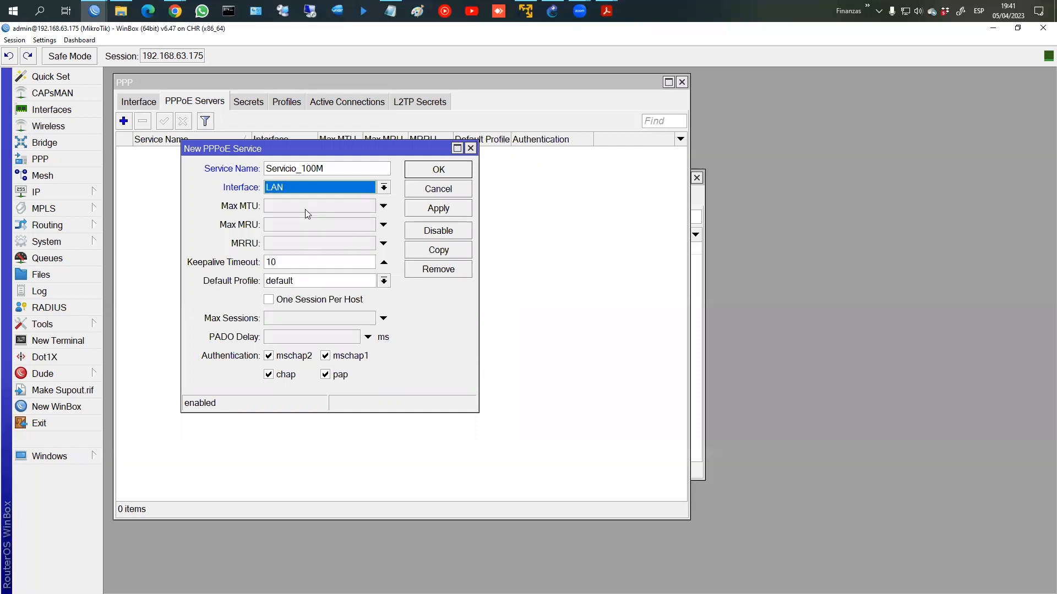
click(305, 208)
text(140)
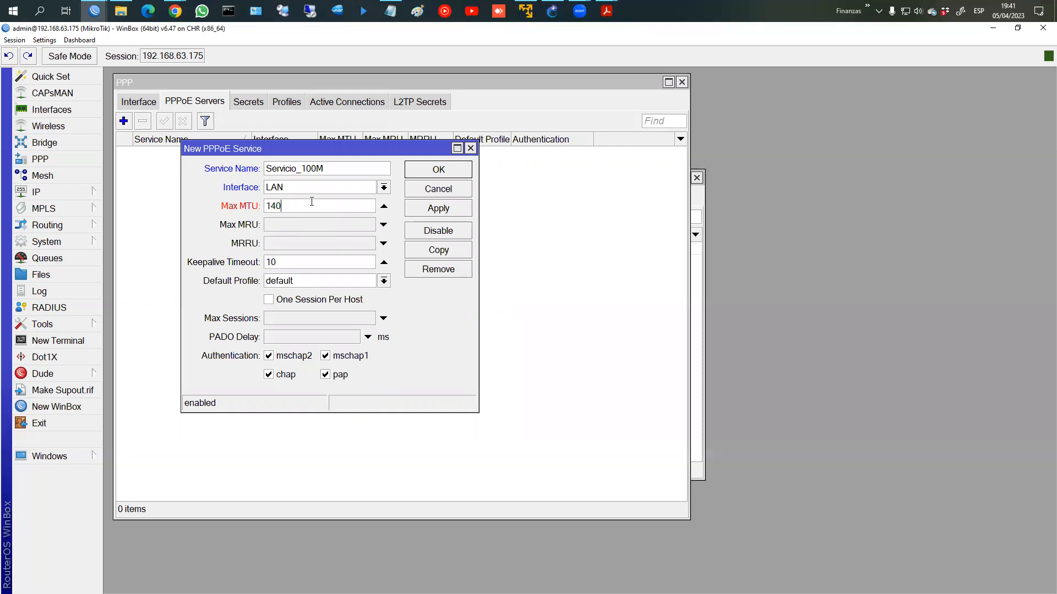
key(BackSpace)
text(80)
click(319, 283)
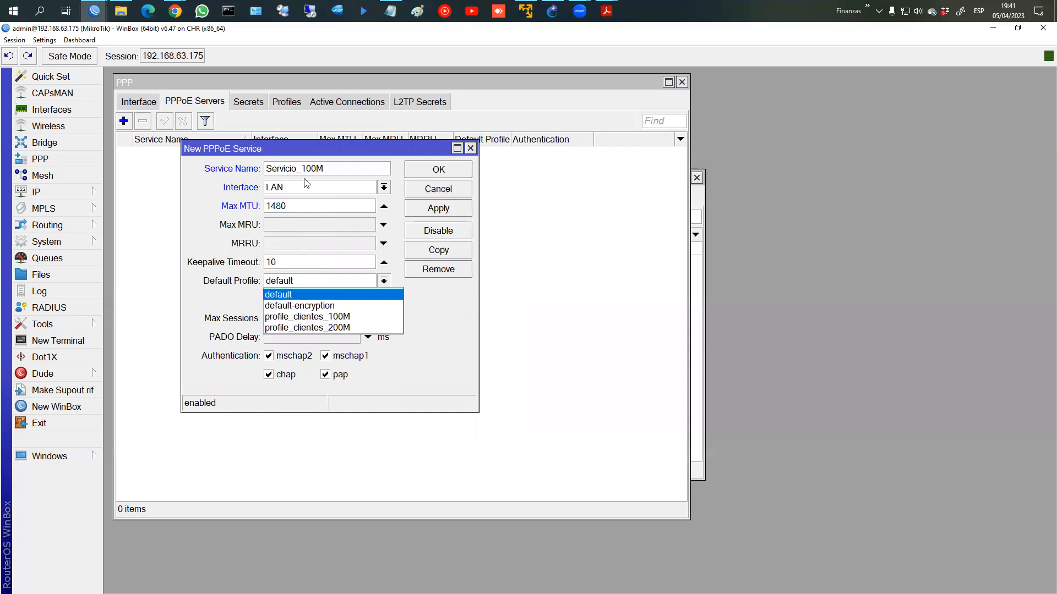
click(311, 318)
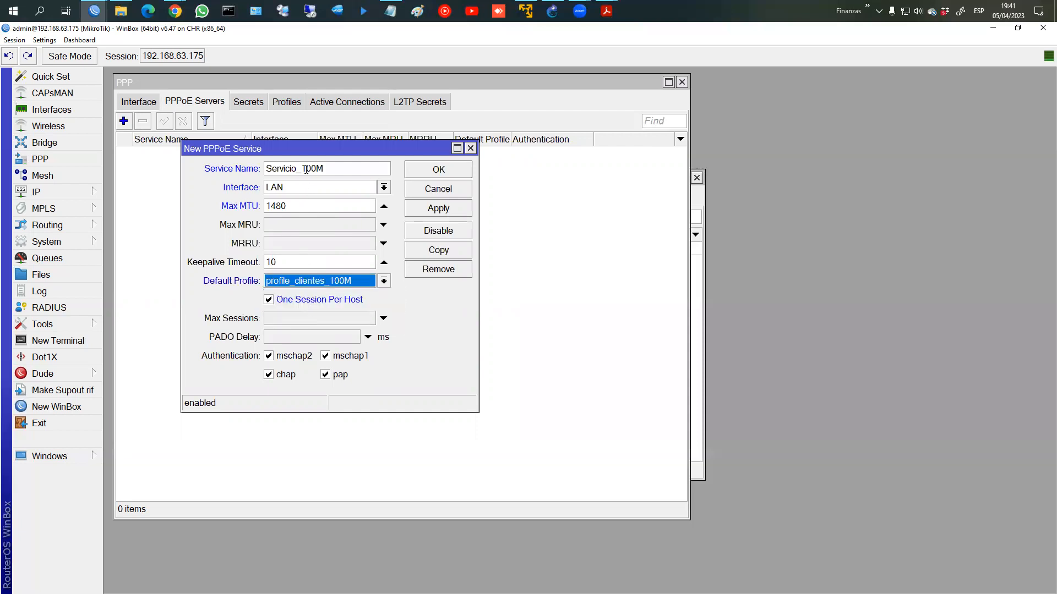
Step: Disable mschap1, chap and pap so Servicio_100M uses mschap2 only
click(441, 210)
click(327, 356)
click(327, 375)
click(270, 374)
click(439, 209)
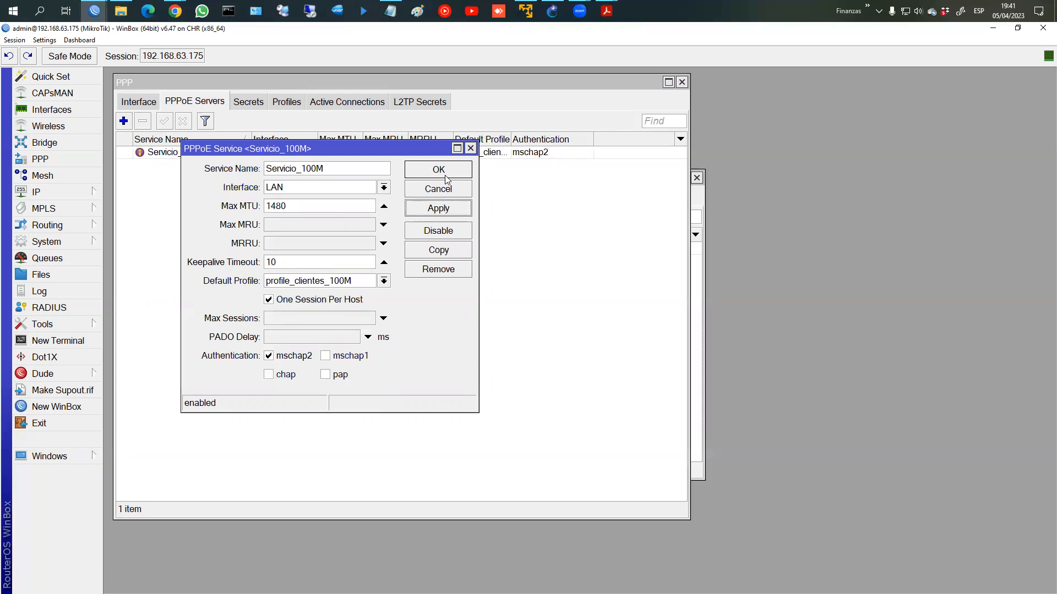
Step: Copy it as Servicio_200M with default profile profile_clientes_200M and close both service dialogs
click(437, 251)
click(329, 182)
key(BackSpace)
text(_200M)
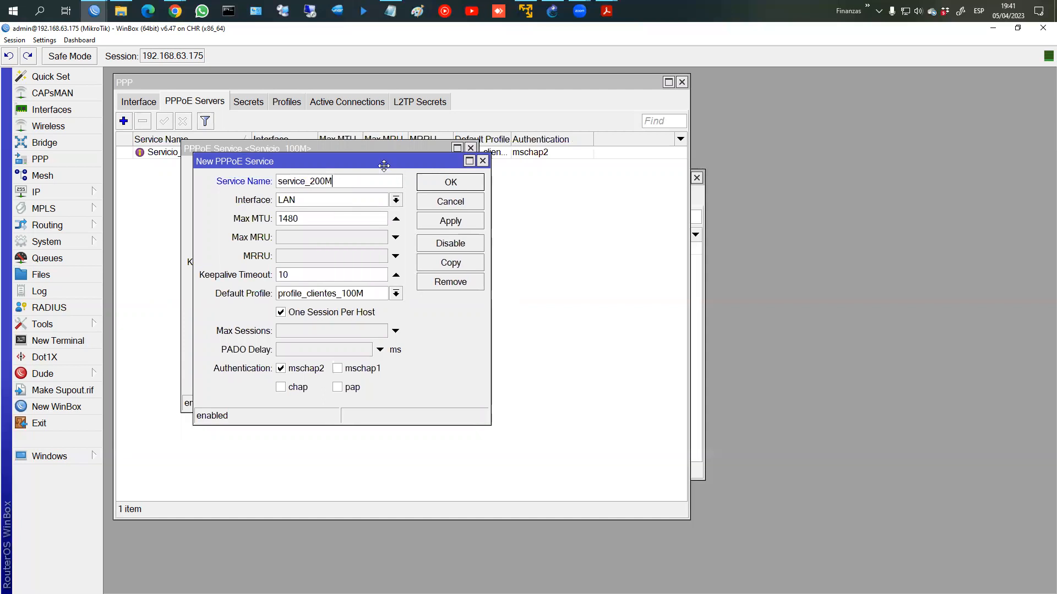
drag(389, 160, 273, 219)
text(Servi)
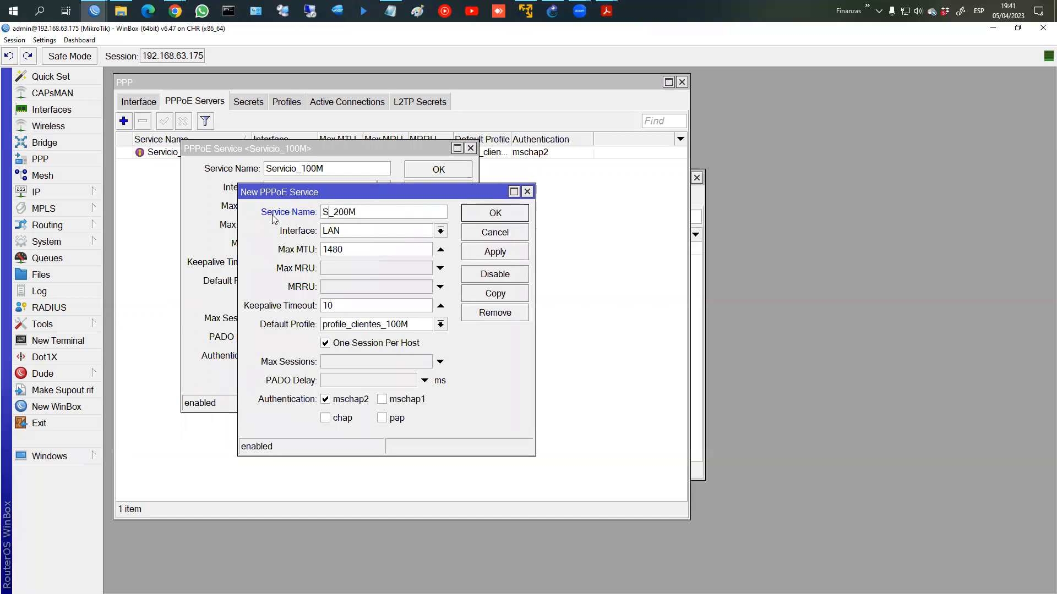
text(cio)
click(427, 327)
click(399, 372)
click(428, 329)
click(406, 372)
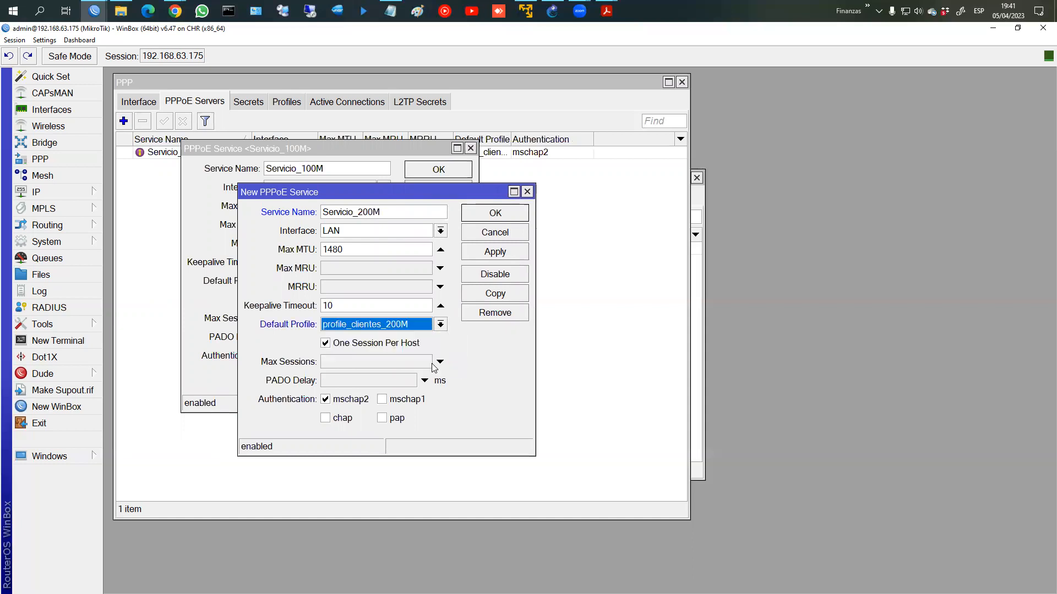
click(504, 254)
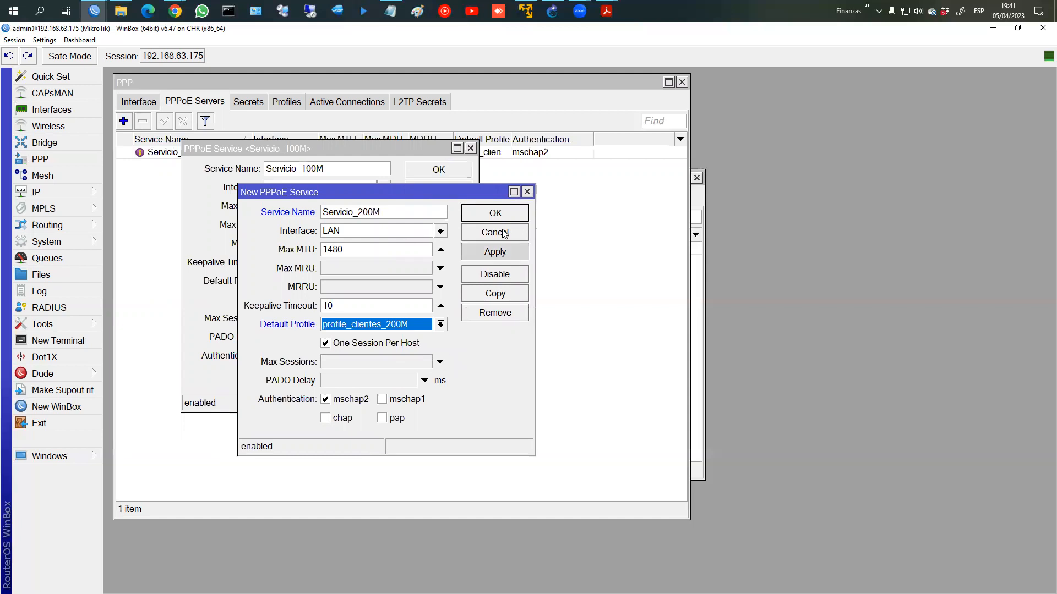
click(505, 233)
click(439, 176)
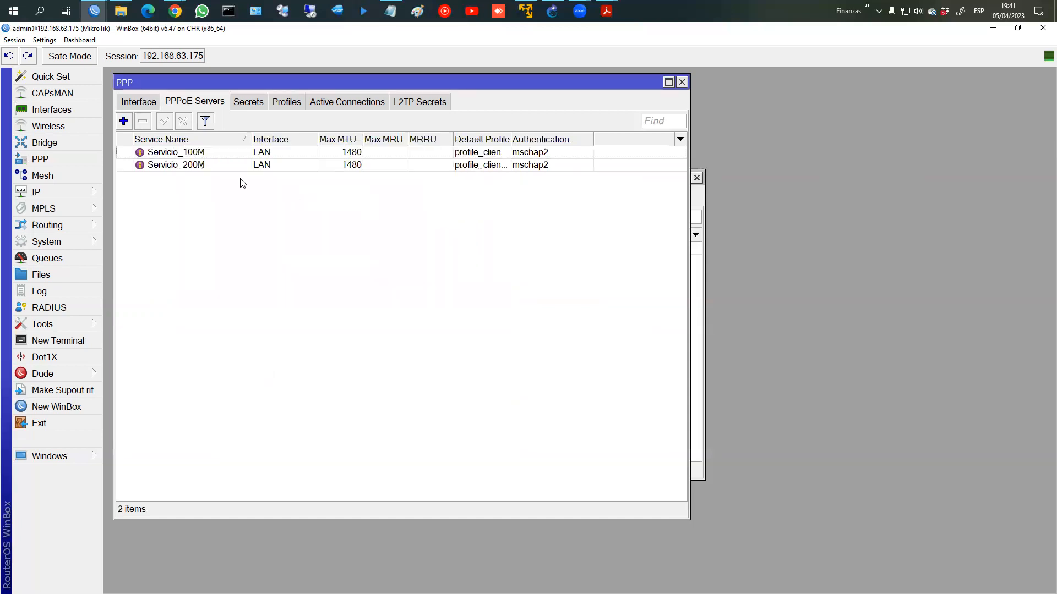
Step: Review the two PPPoE services, the client profiles and the PPP secrets lists
click(183, 159)
click(181, 173)
click(182, 165)
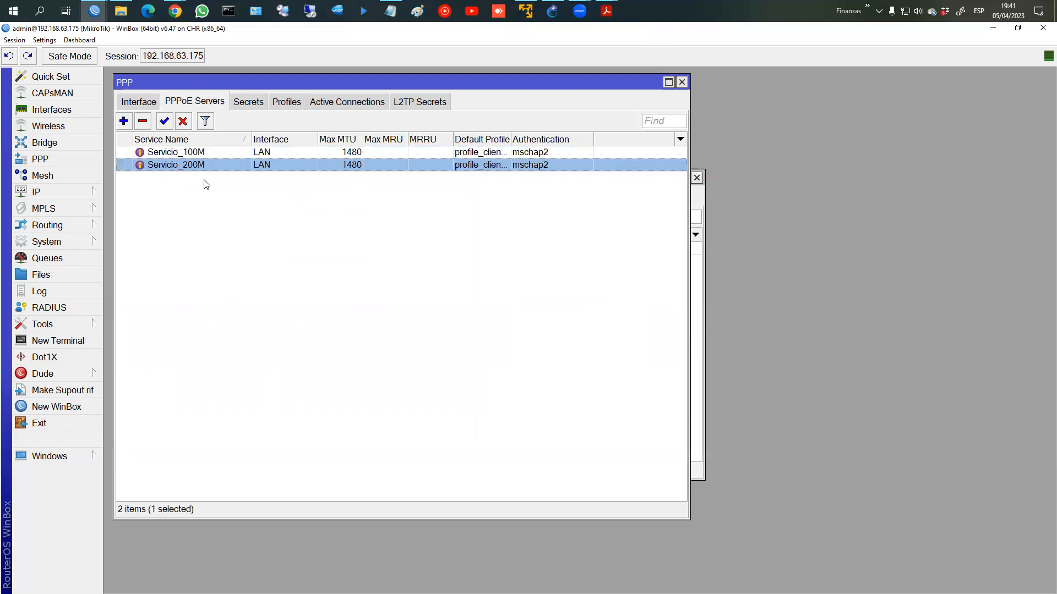
click(287, 103)
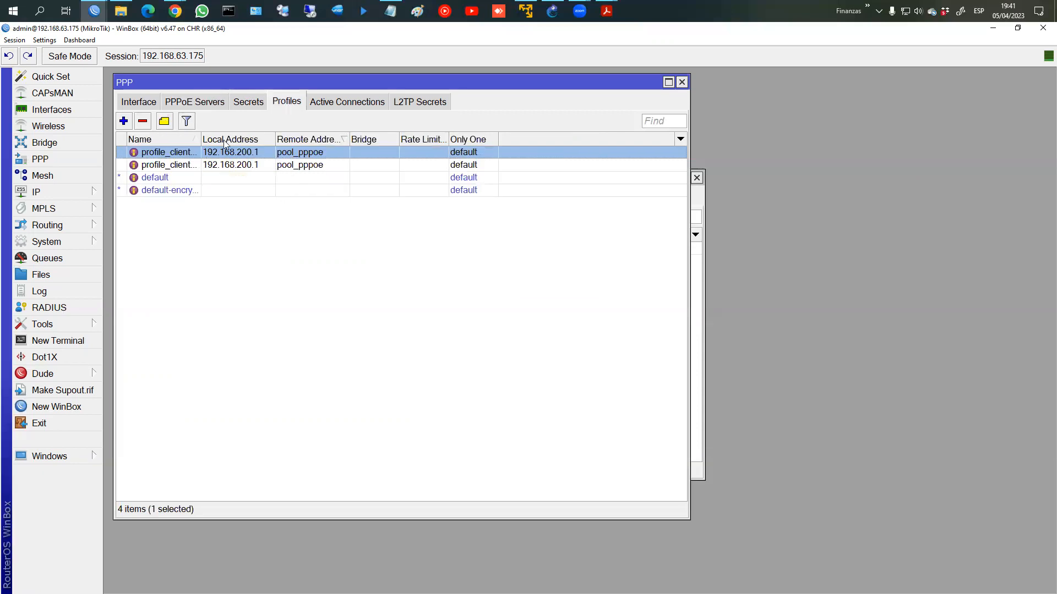
click(246, 102)
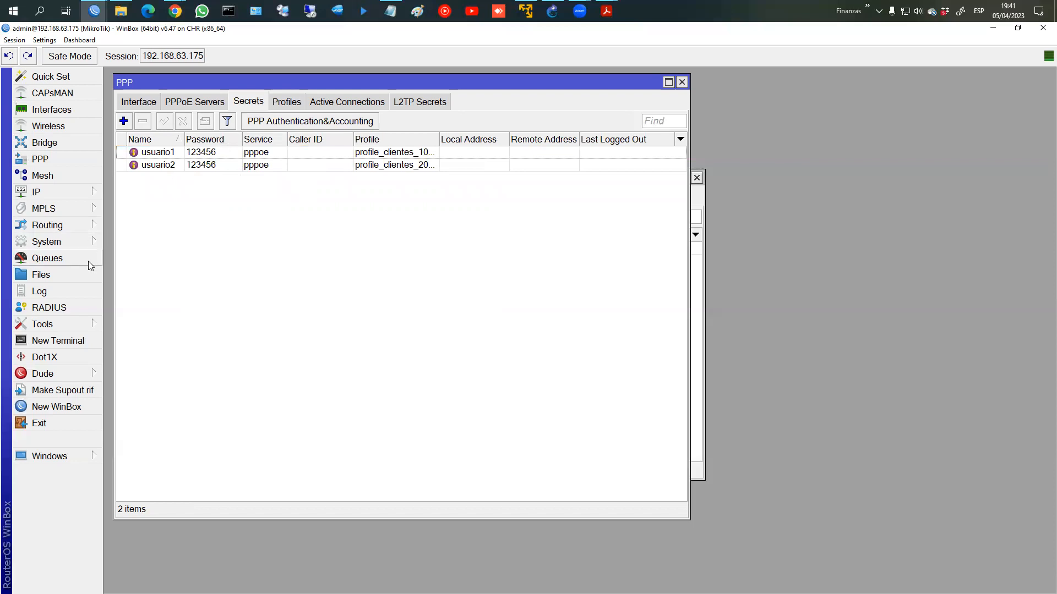
Step: Start a RADIUS server with the ppp service ticked, then cancel it and close RADIUS
click(76, 307)
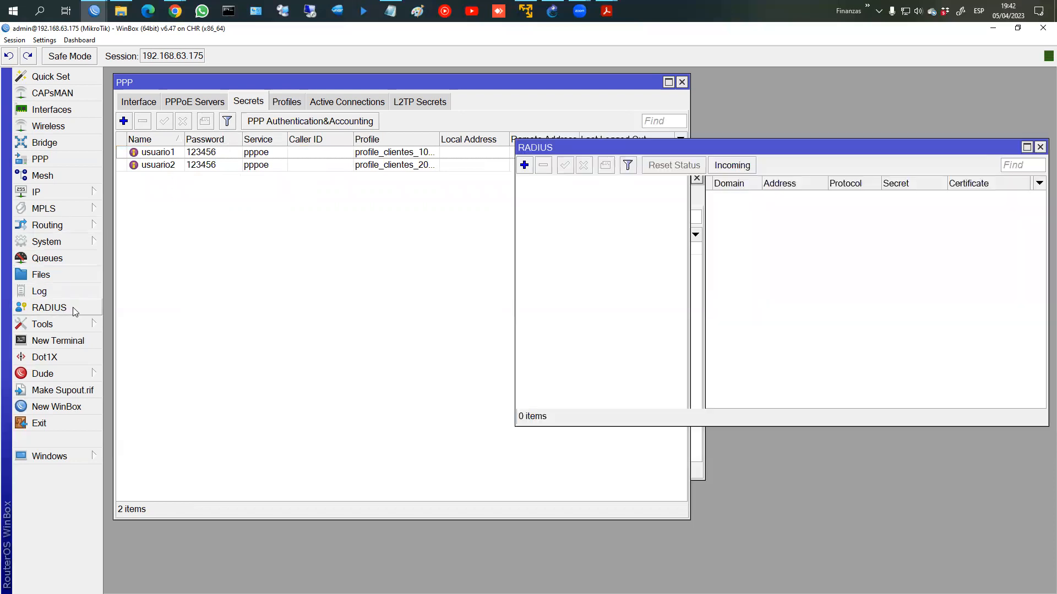
drag(635, 150, 440, 155)
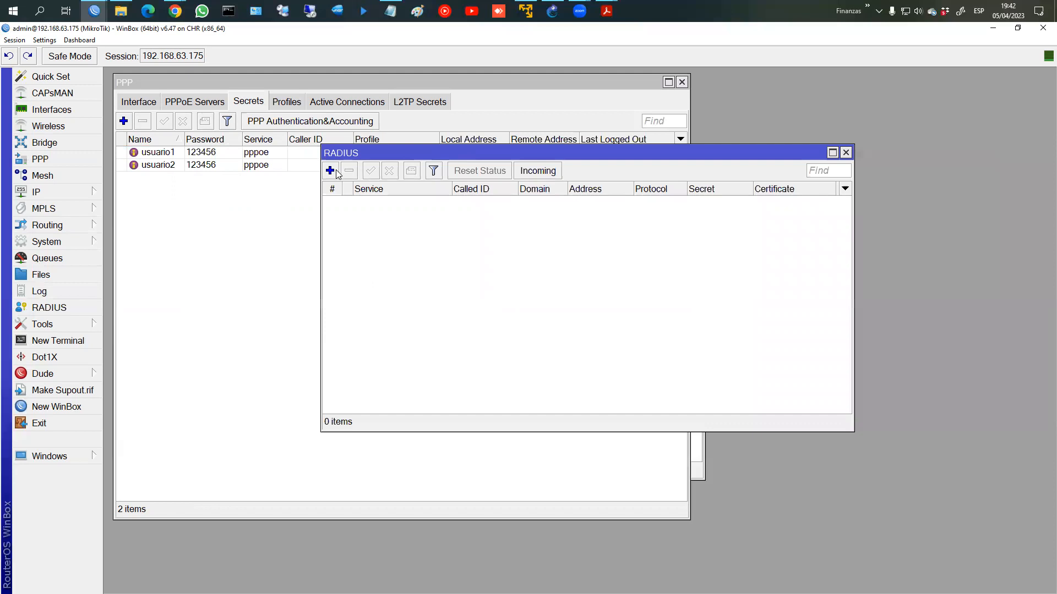
click(330, 171)
click(769, 251)
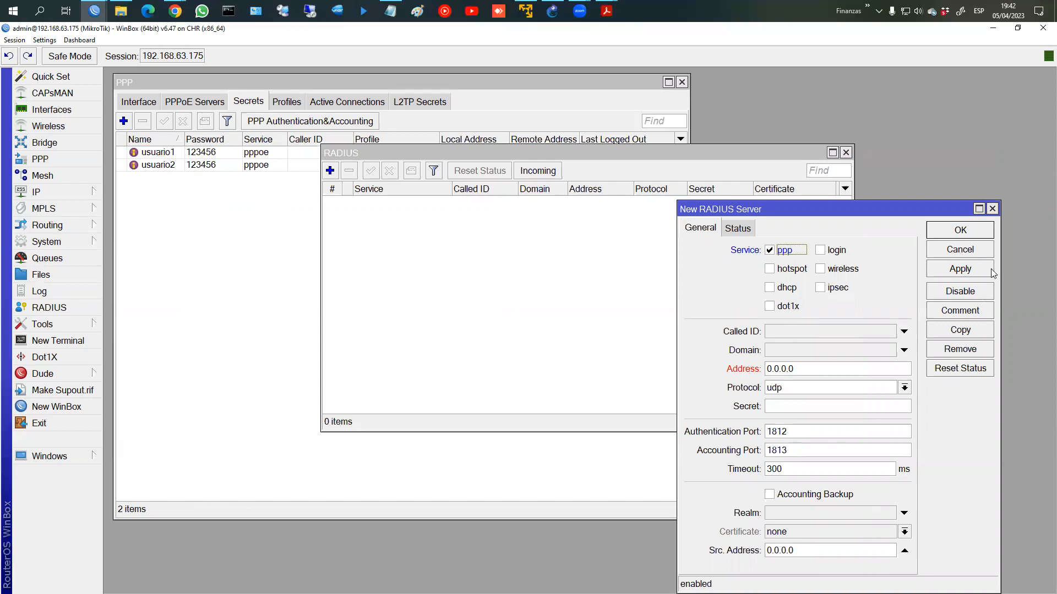
click(950, 251)
click(846, 153)
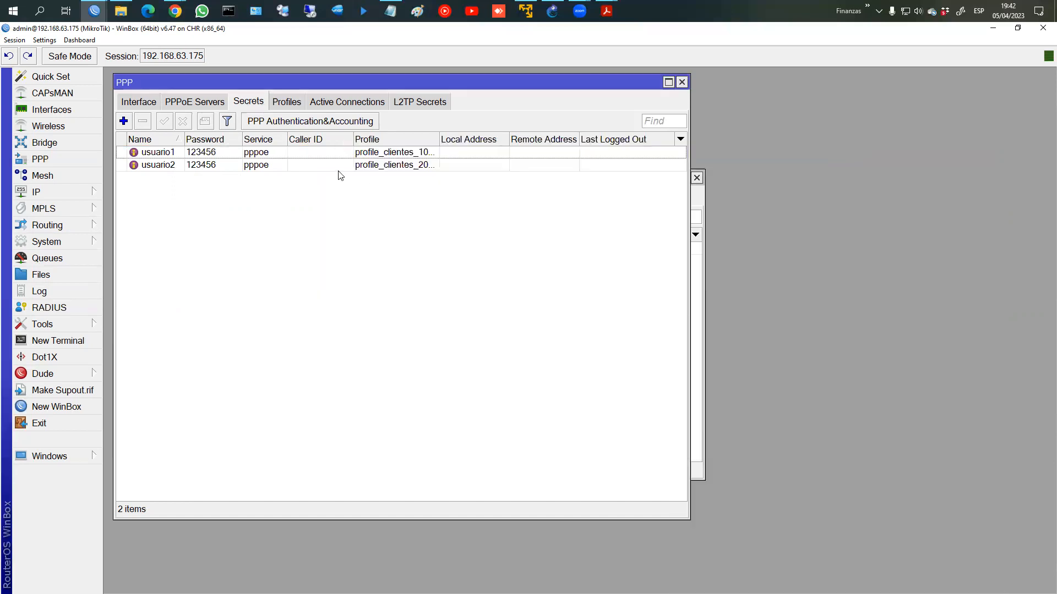
Step: Check Servicio_100M's settings unchanged, then bring up the Queue Types list
click(195, 102)
double_click(220, 158)
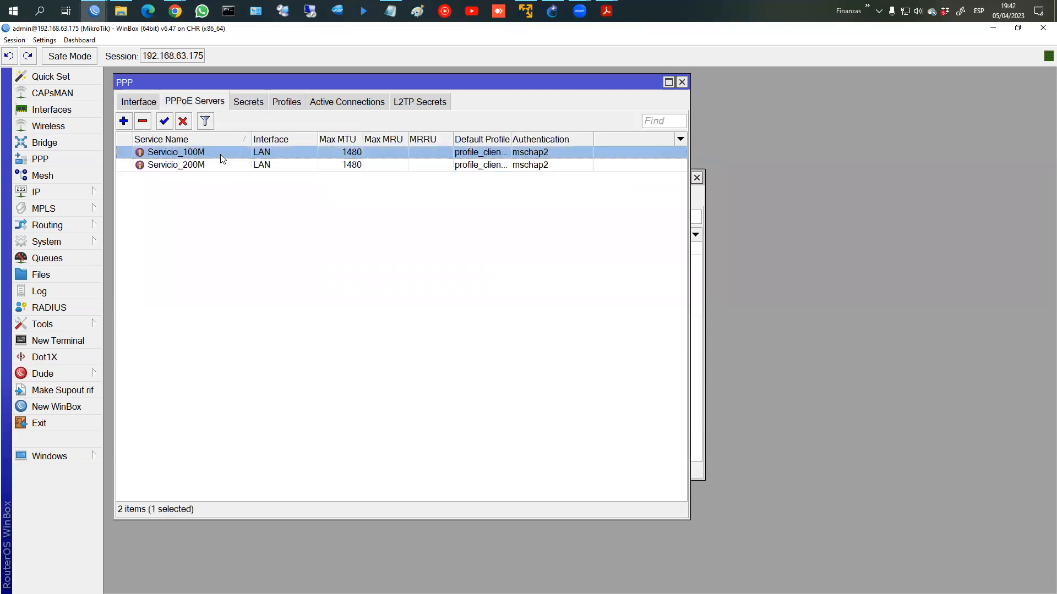
click(453, 191)
click(77, 263)
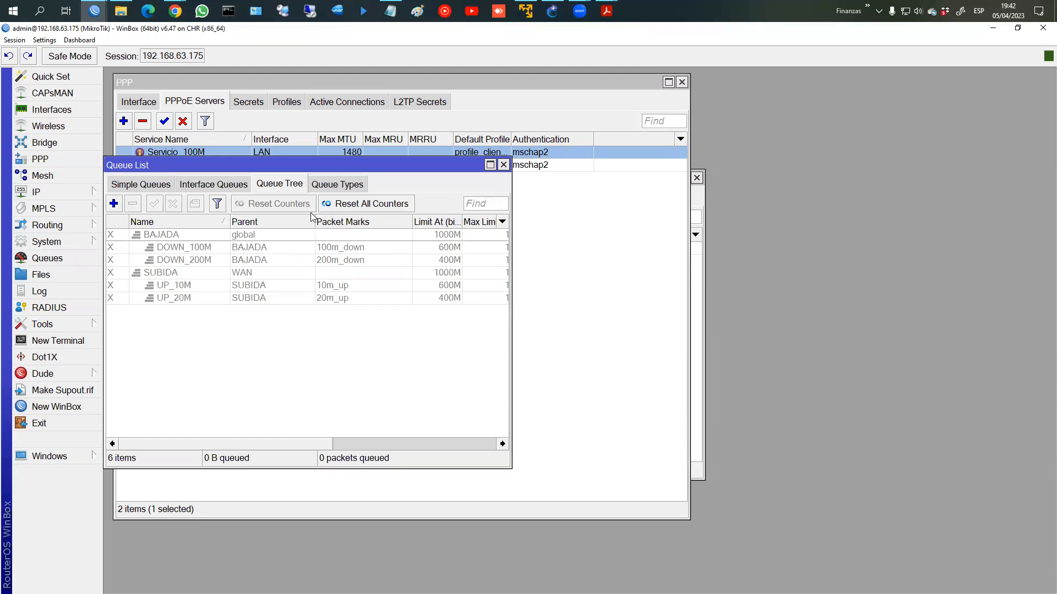
click(329, 184)
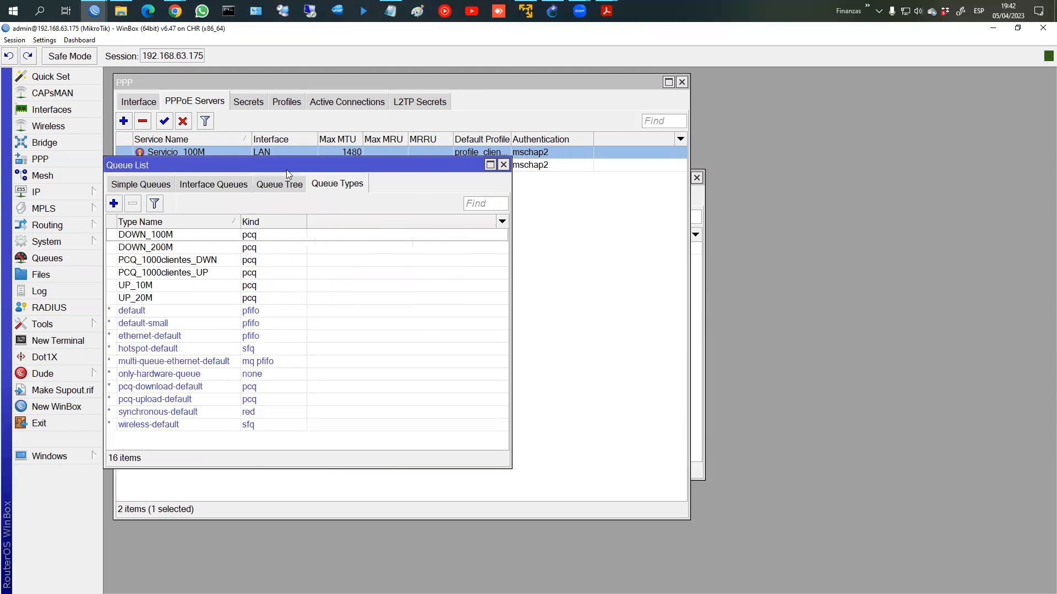
drag(265, 170, 290, 125)
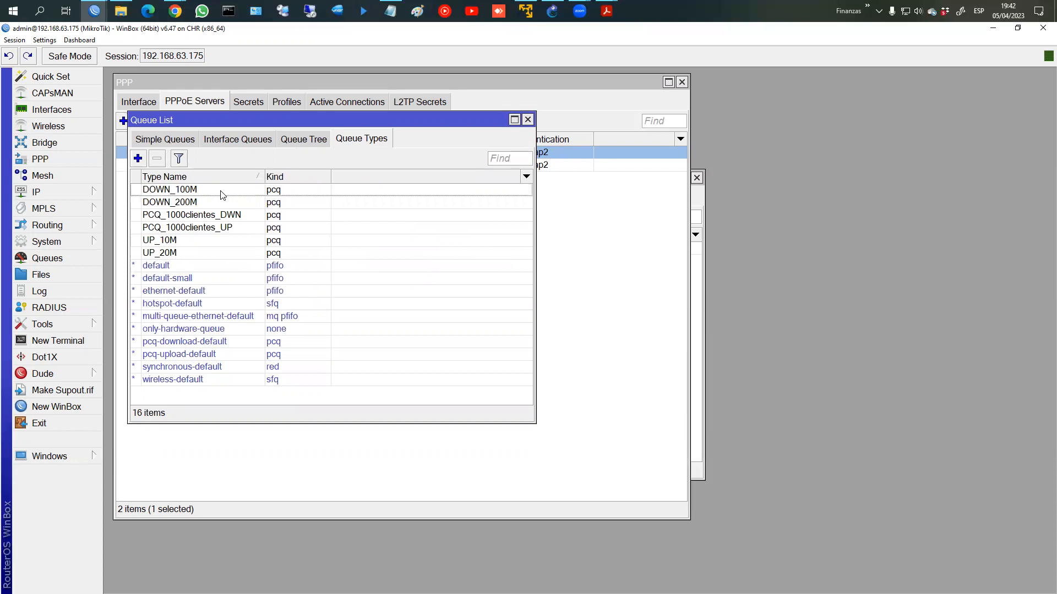
Step: Delete the PCQ_1000clientes_DWN and PCQ_1000clientes_UP queue types
click(221, 216)
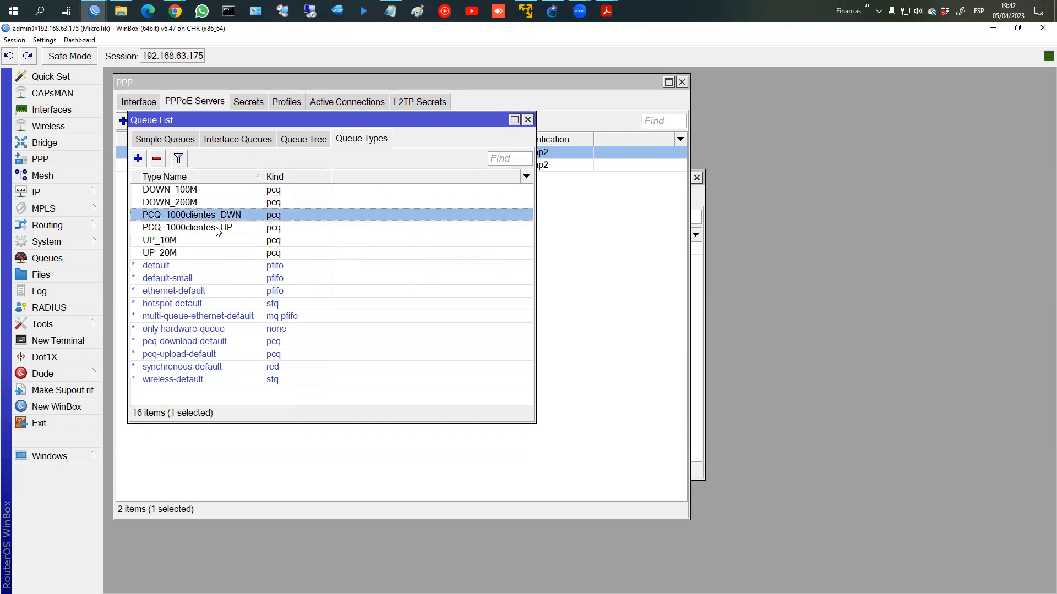
click(219, 229)
click(220, 216)
click(214, 228)
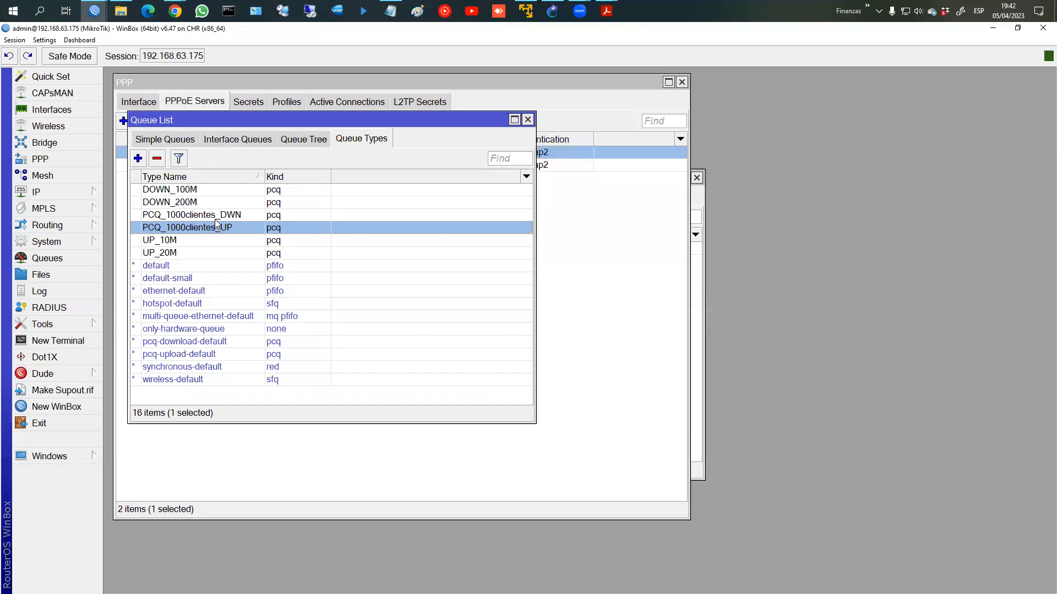
ctrl+click(216, 216)
click(157, 159)
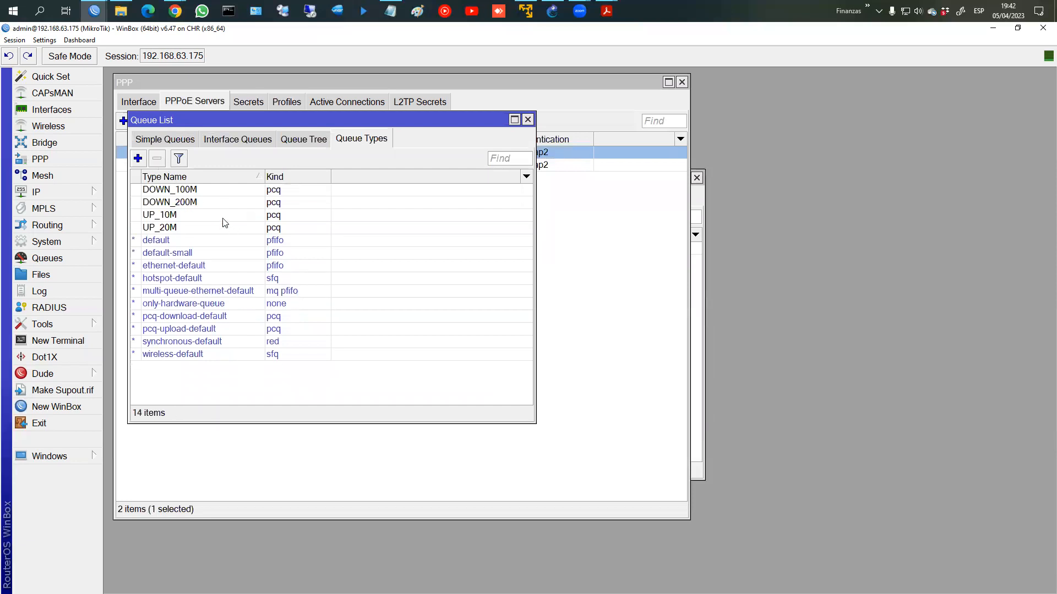
Step: Look over DOWN_100M, DOWN_200M, UP_10M and UP_20M, then open DOWN_100M's settings
click(201, 192)
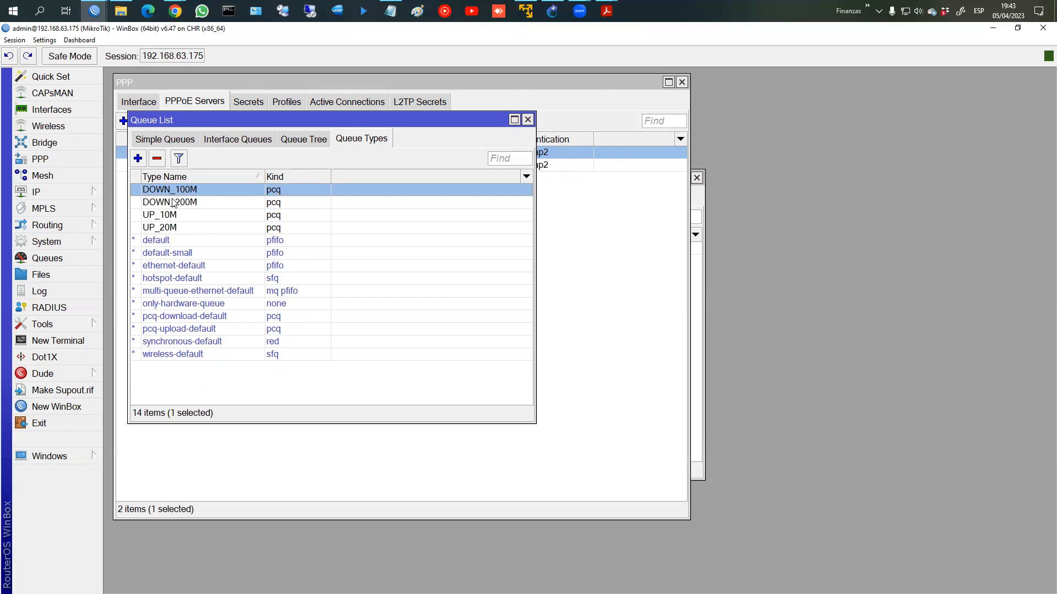
click(174, 202)
click(167, 215)
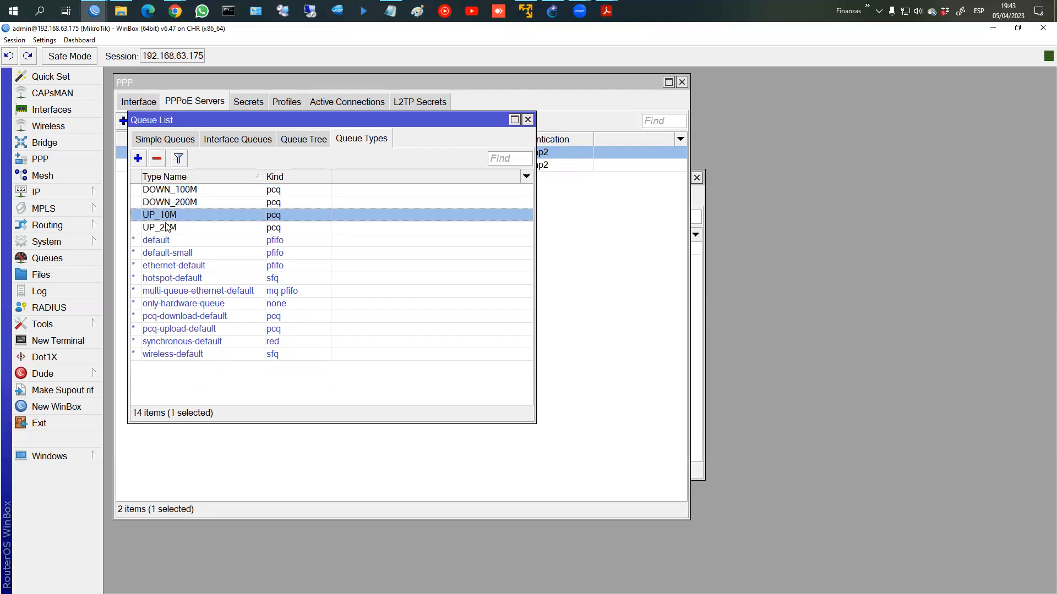
click(177, 202)
click(170, 216)
click(172, 229)
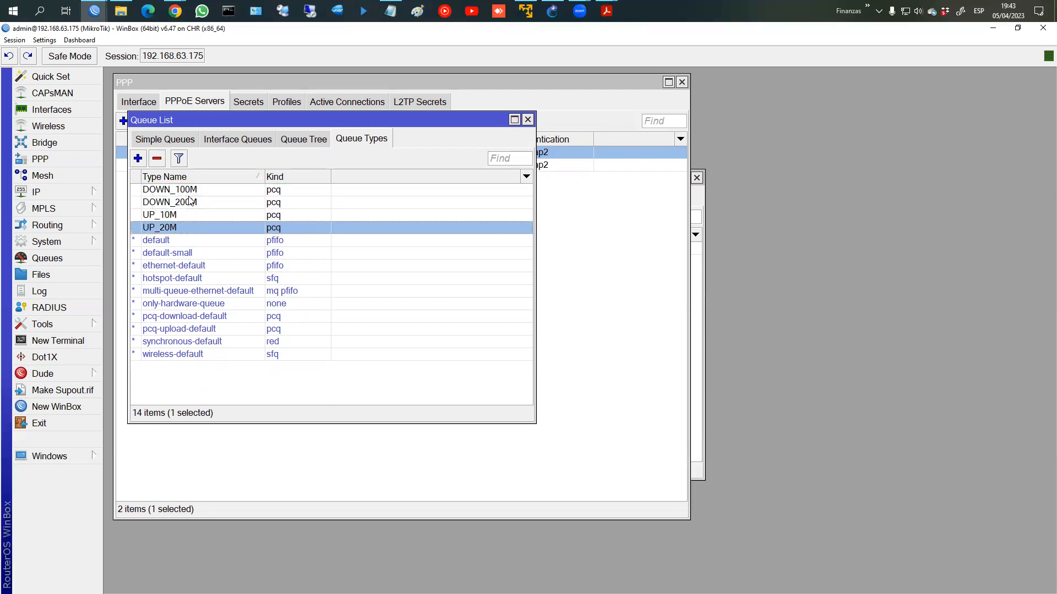
click(174, 216)
click(191, 193)
click(179, 215)
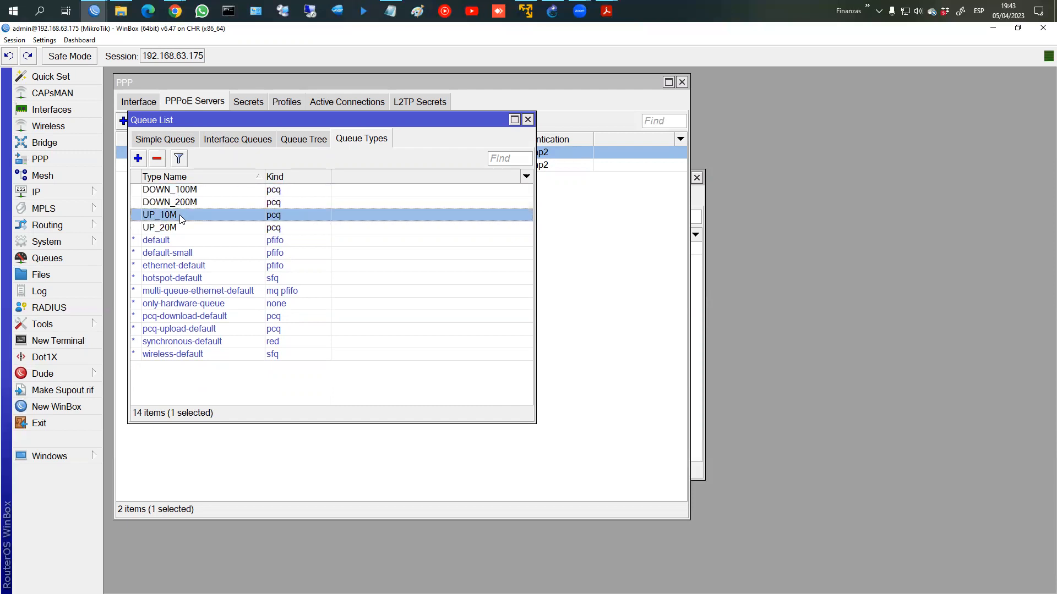
click(183, 207)
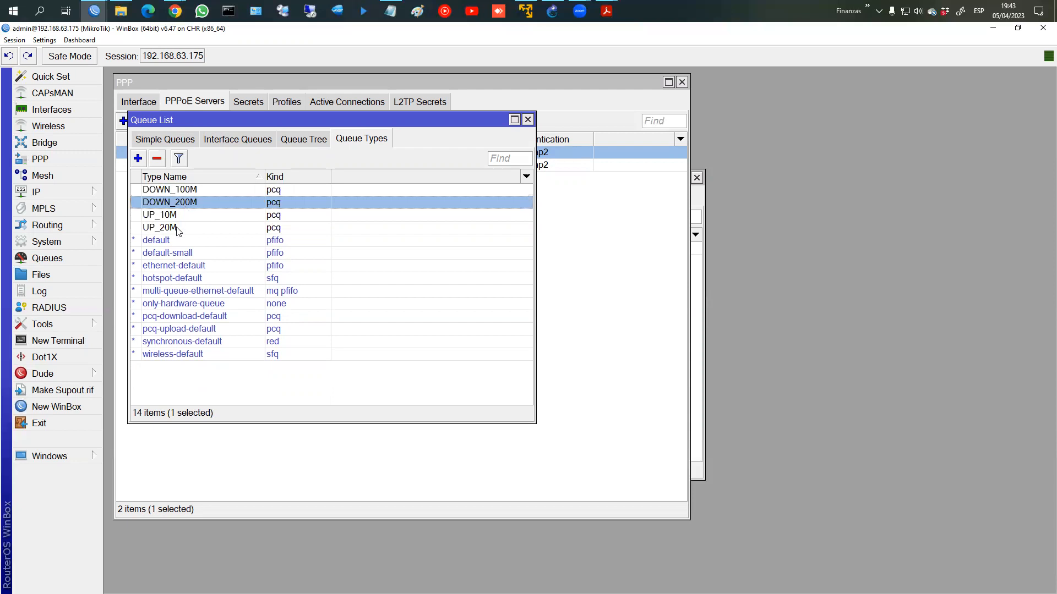
click(176, 227)
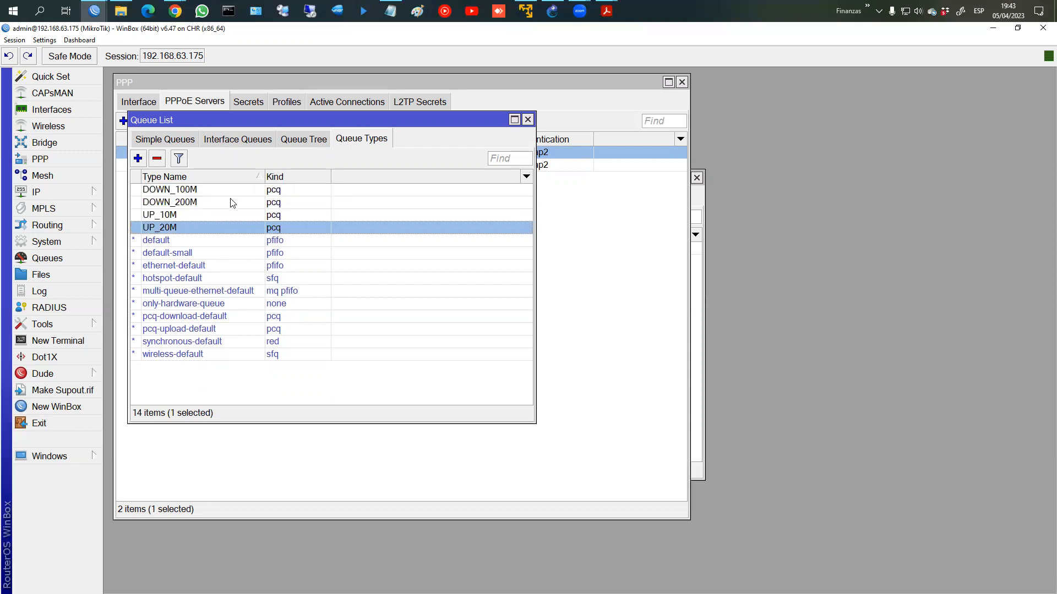
double_click(208, 194)
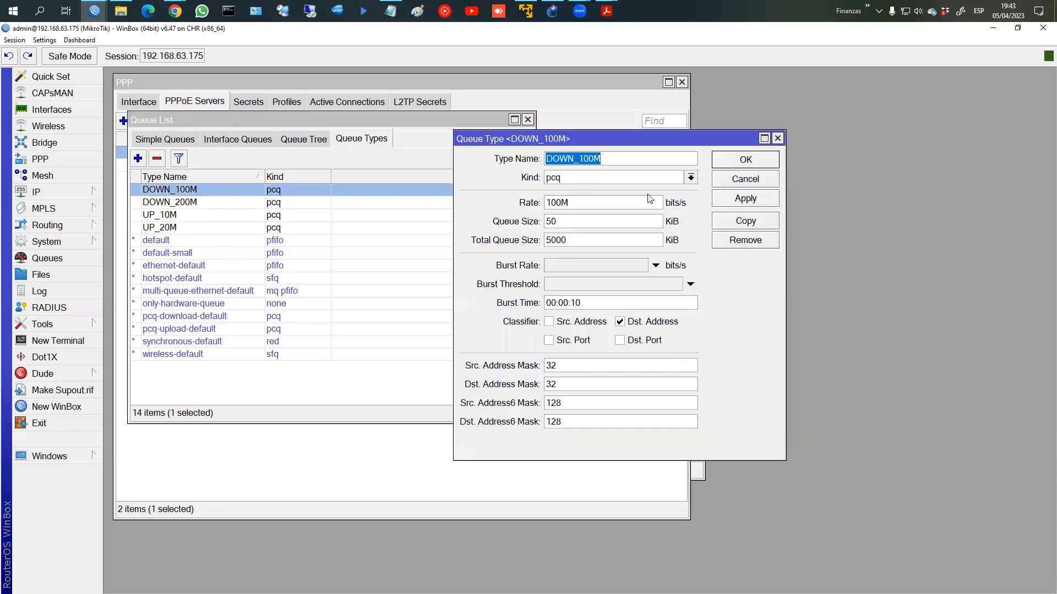
Step: Compare DOWN_100M (rate 100M) beside pcq-download-default (rate 0), then bring up mtcna_07_qos_v20.pdf
click(749, 183)
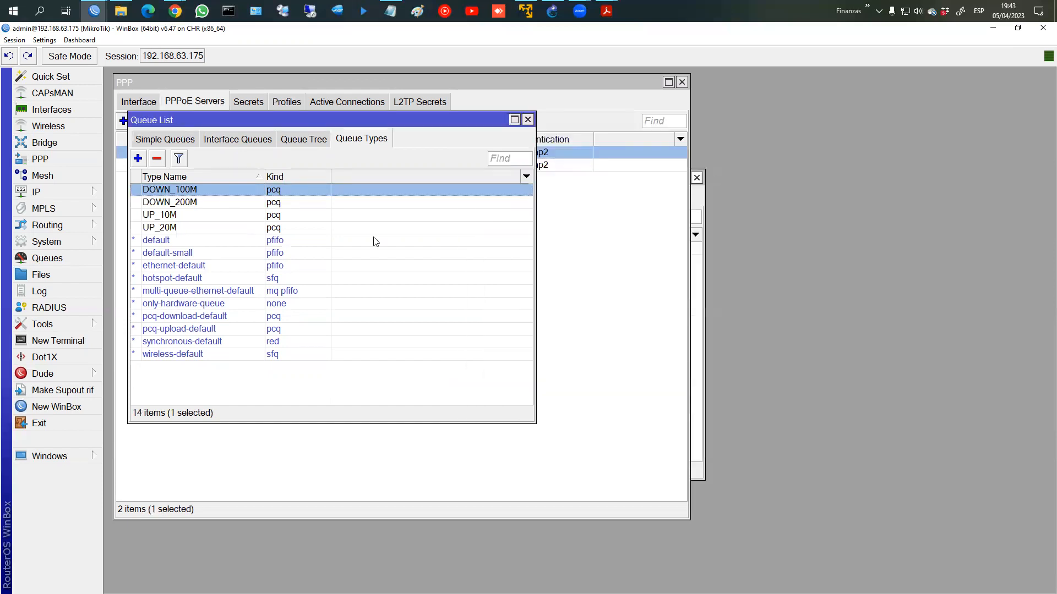
double_click(188, 319)
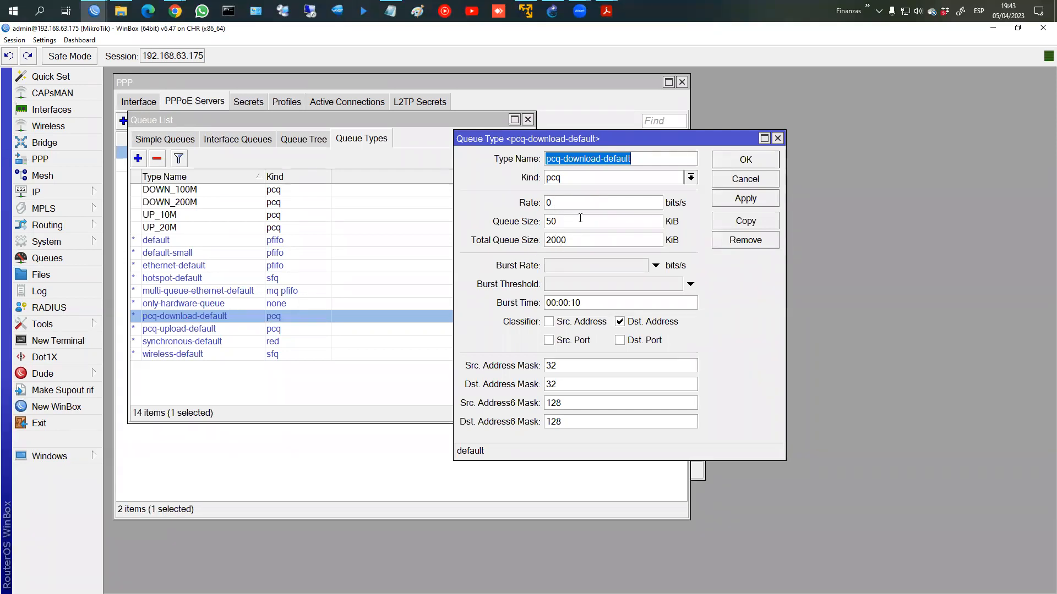
drag(551, 139, 751, 121)
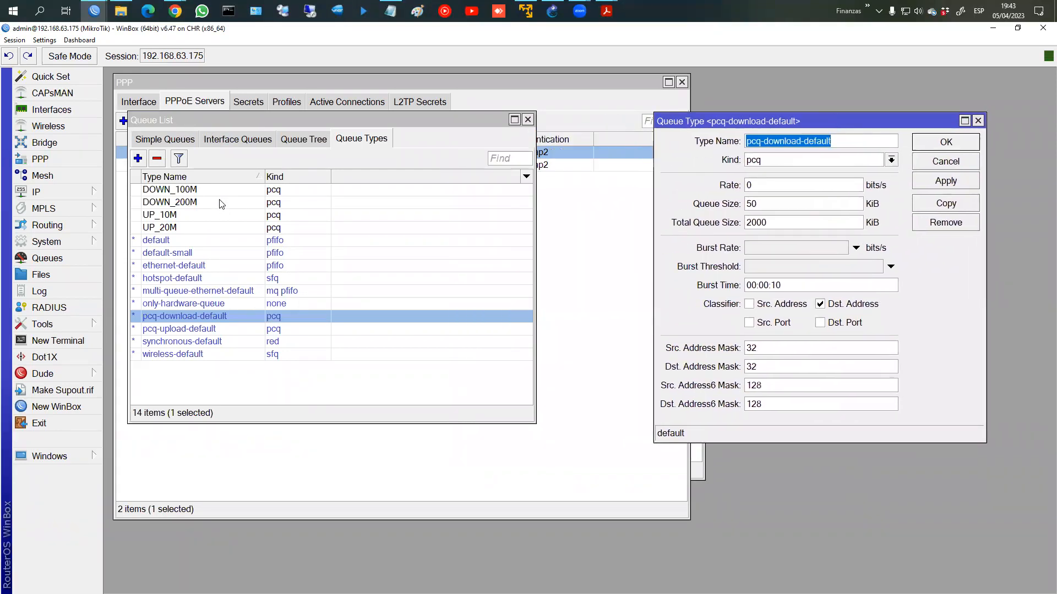
double_click(205, 191)
drag(569, 142, 302, 137)
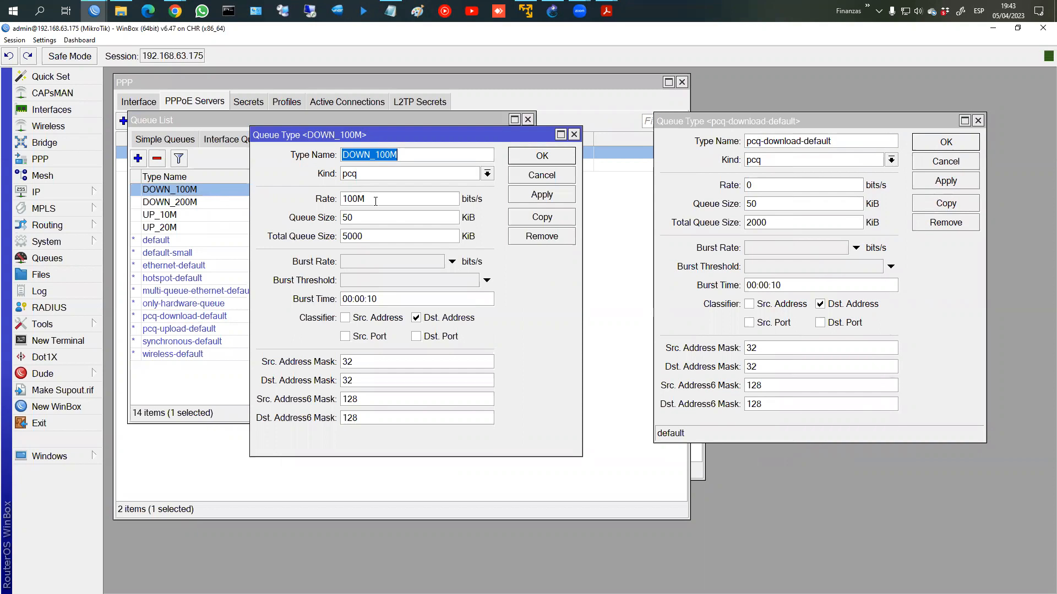
click(607, 12)
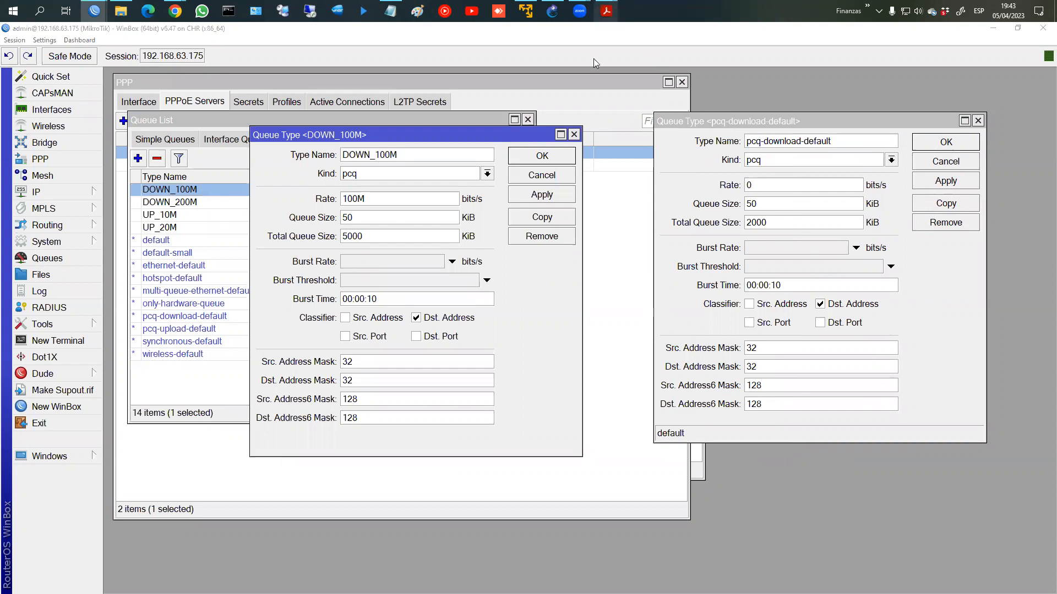
click(663, 81)
Step: On slide 24, circle 10 Mb in red with arrows to both 5 Mb blocks
scroll(353, 228, down, 9)
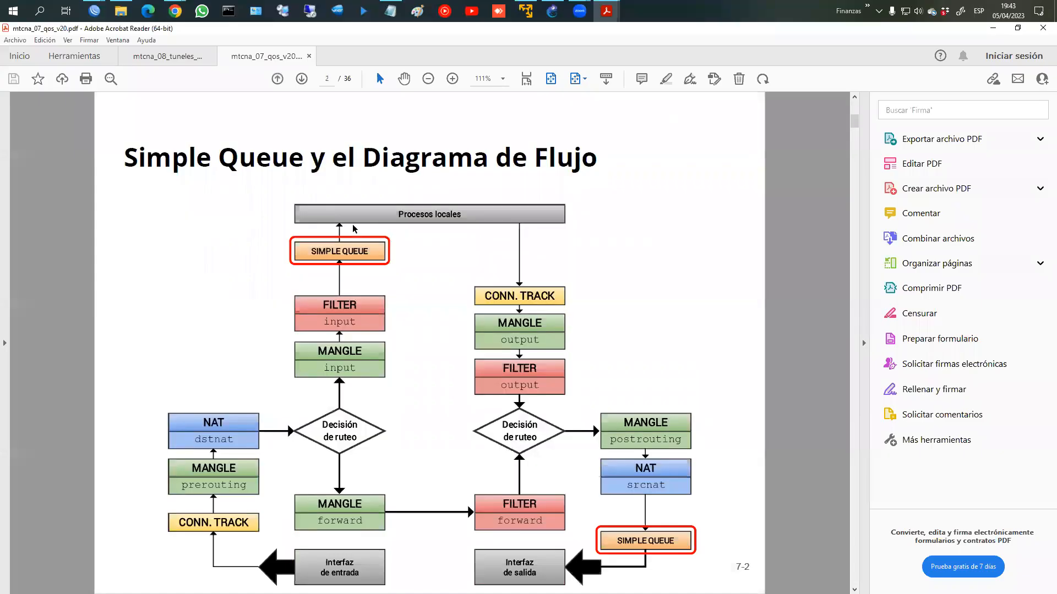
scroll(353, 225, down, 12)
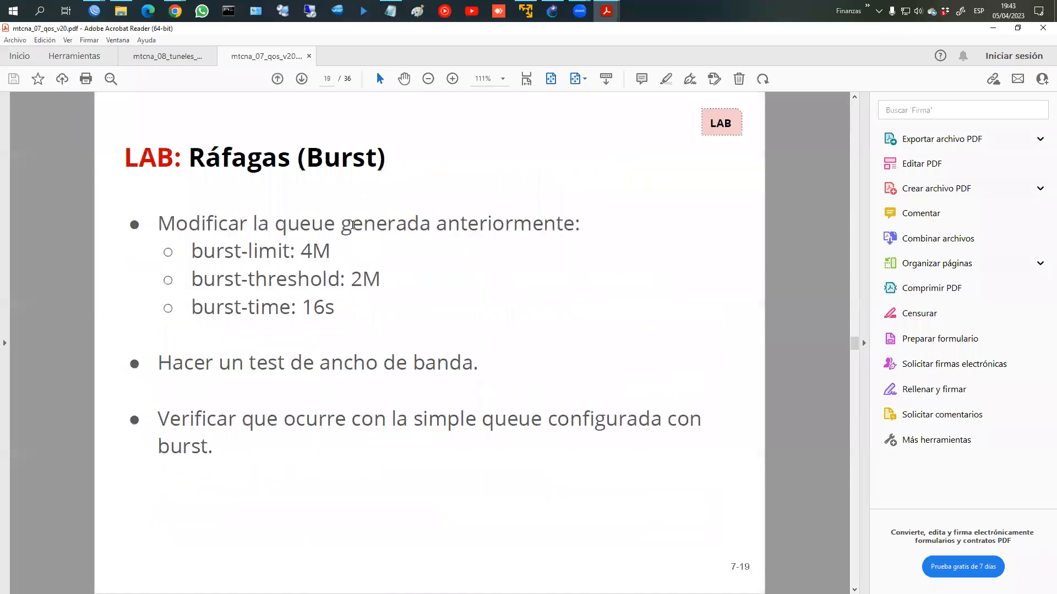
scroll(352, 225, down, 4)
scroll(353, 225, up, 2)
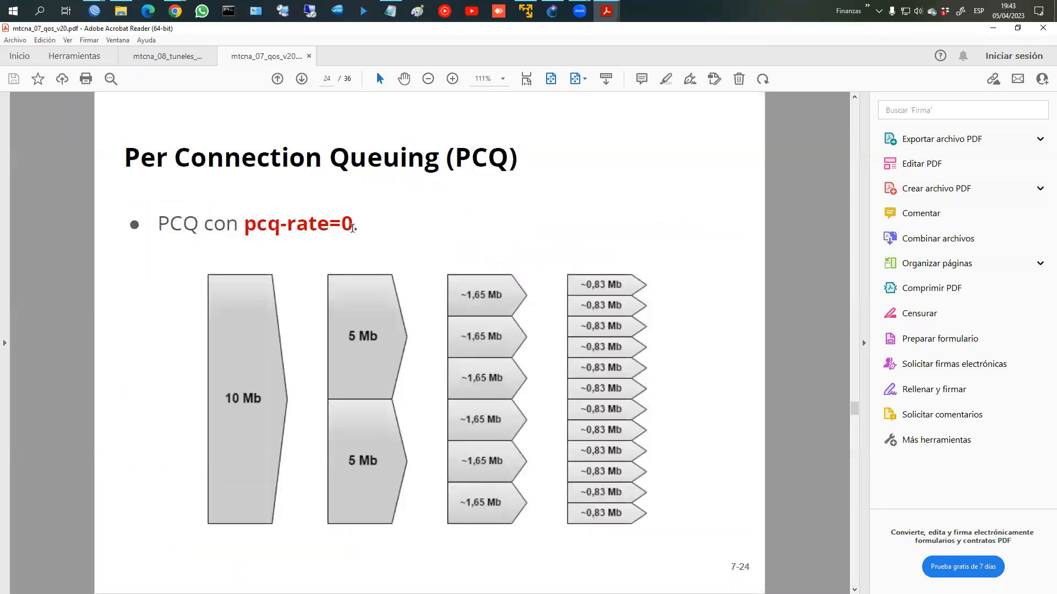
mouse_move(355, 204)
mouse_down()
mouse_move(379, 221)
mouse_move(353, 196)
mouse_up()
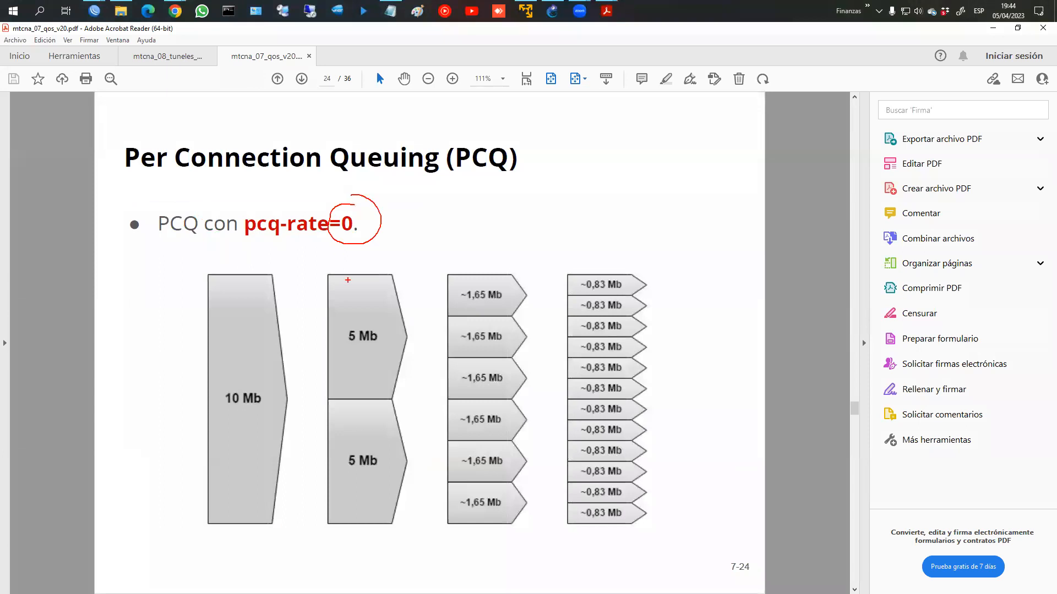
key(Escape)
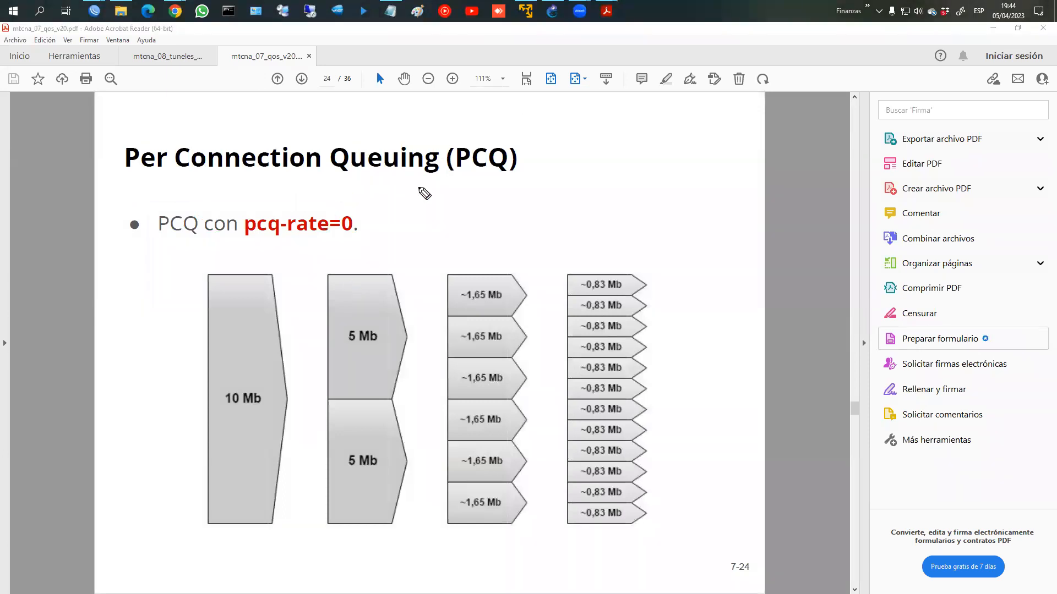
mouse_move(255, 374)
mouse_down()
mouse_move(282, 390)
mouse_move(236, 380)
mouse_up()
drag(292, 343, 313, 344)
mouse_move(295, 452)
mouse_down()
mouse_move(319, 451)
mouse_move(314, 458)
mouse_up()
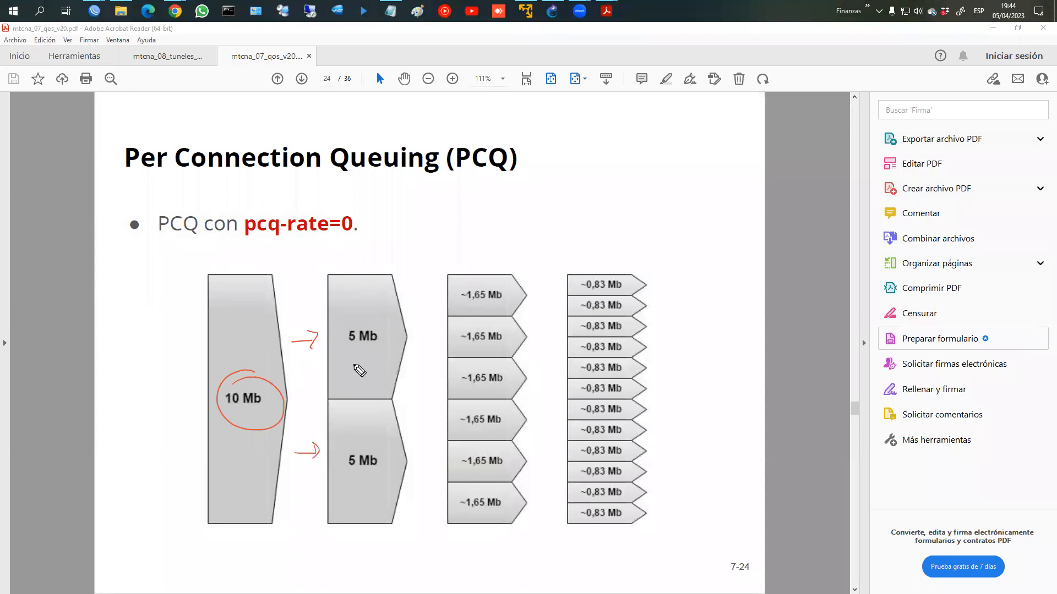
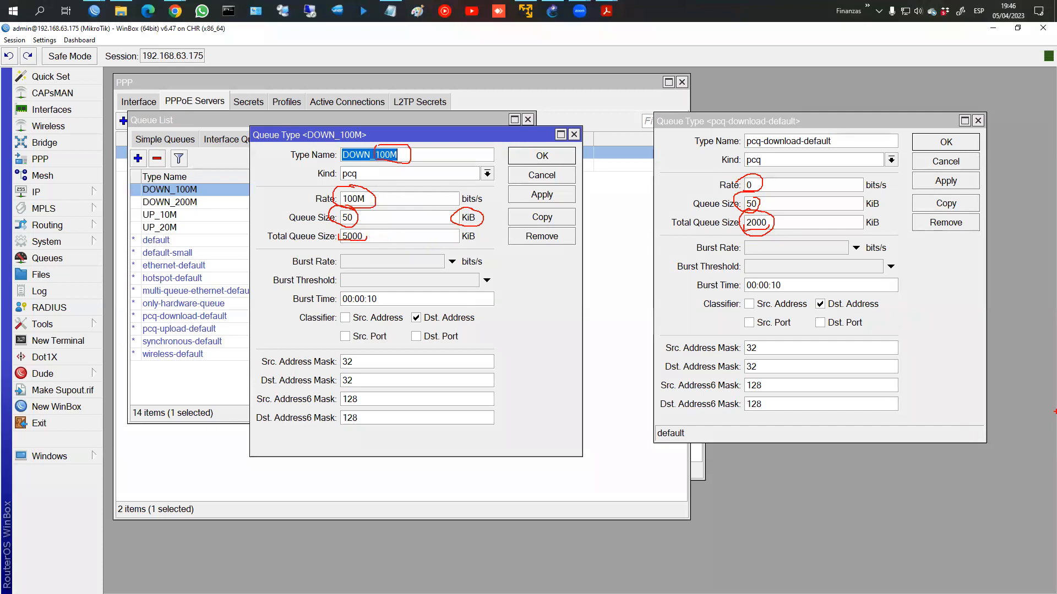
Step: Annotate the total queue size and circled default queue values, writing 40 and sketching a buffer
key(Escape)
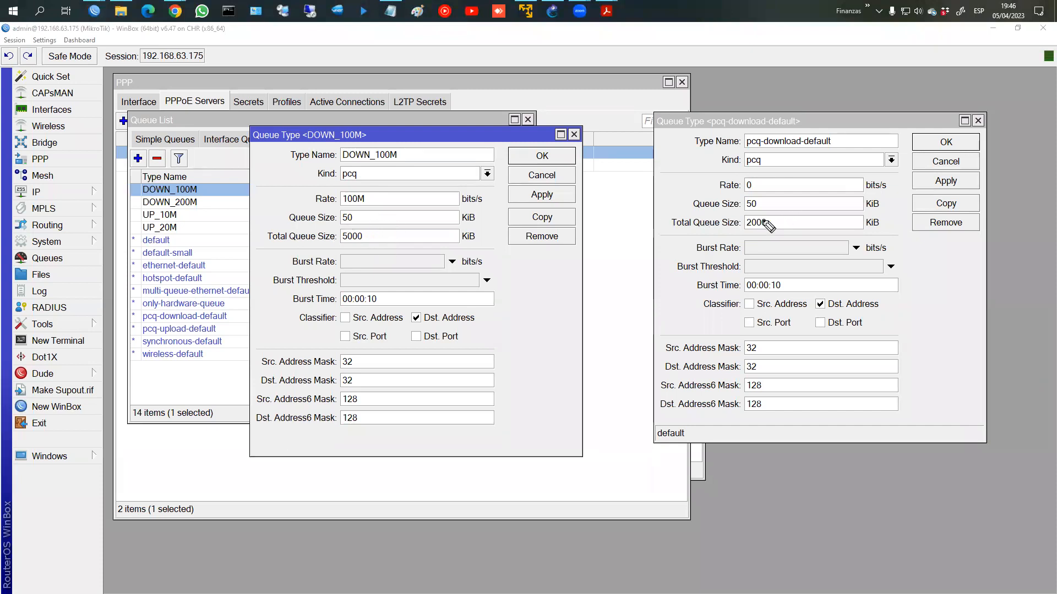
mouse_move(335, 118)
mouse_down()
mouse_move(437, 125)
mouse_move(462, 91)
mouse_move(497, 92)
mouse_move(504, 100)
mouse_move(461, 122)
mouse_move(490, 122)
mouse_up()
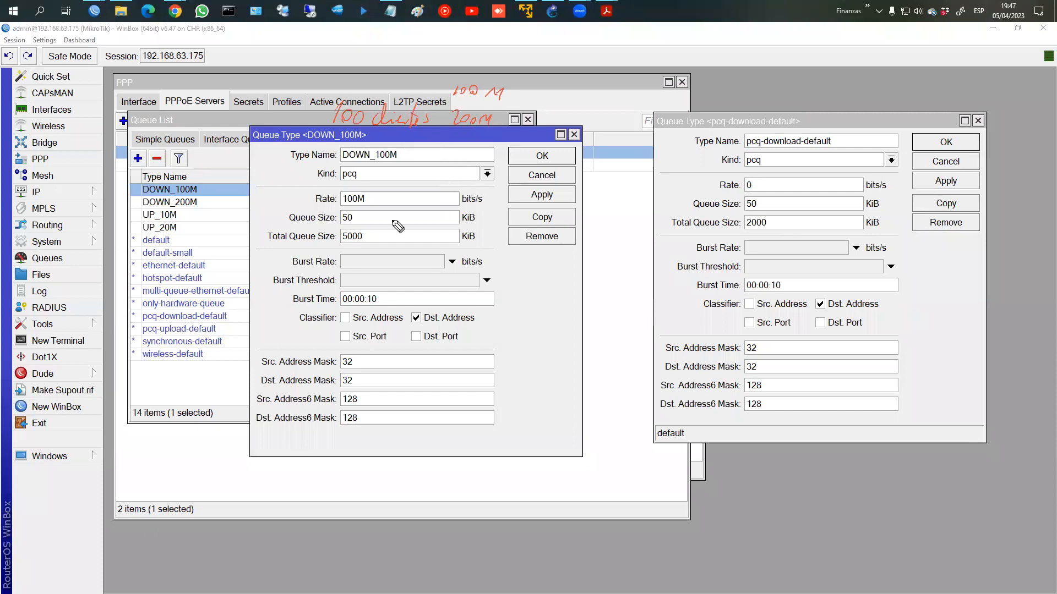
mouse_move(274, 246)
mouse_down()
mouse_move(341, 245)
mouse_move(314, 263)
mouse_move(392, 264)
mouse_move(456, 325)
mouse_up()
mouse_move(408, 300)
mouse_down()
mouse_move(421, 299)
mouse_move(423, 258)
mouse_up()
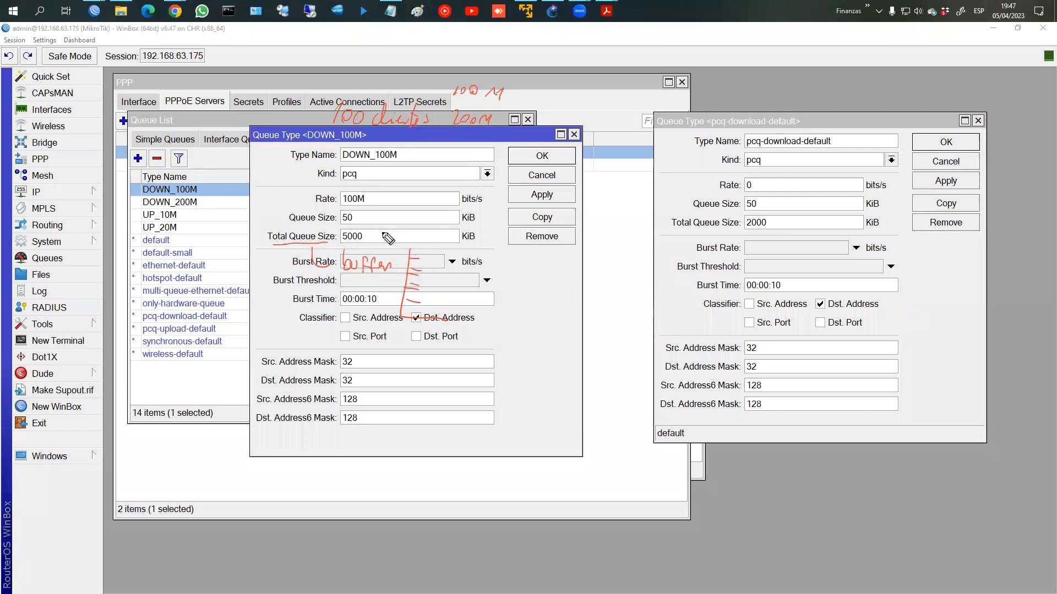
mouse_move(776, 214)
mouse_down()
mouse_move(738, 217)
mouse_move(775, 234)
mouse_up()
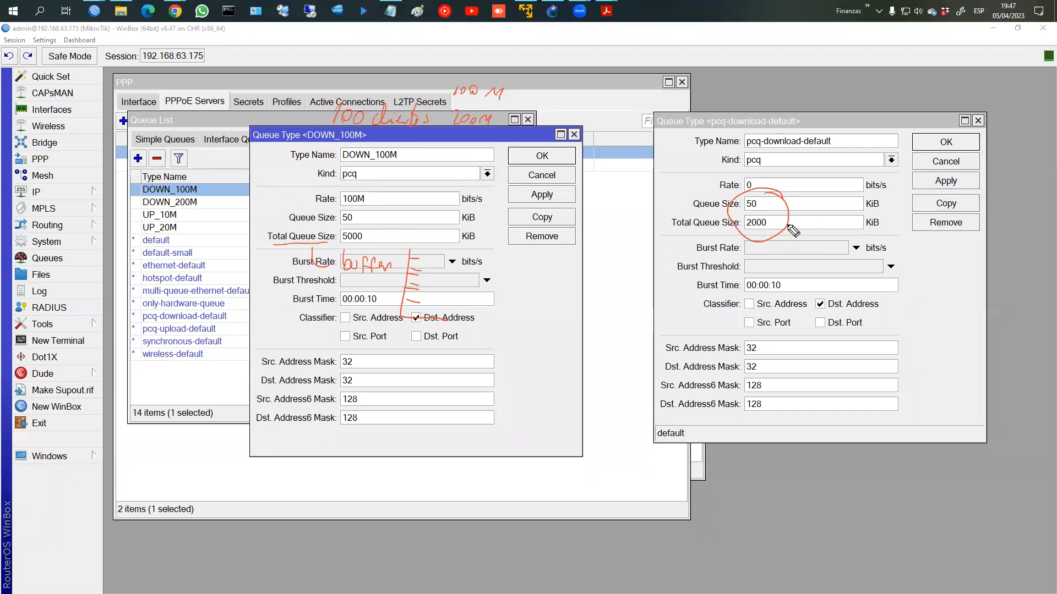
click(767, 225)
click(772, 206)
drag(811, 199, 817, 211)
mouse_move(815, 203)
mouse_down()
mouse_move(813, 218)
mouse_move(825, 201)
mouse_move(841, 223)
mouse_move(802, 218)
mouse_up()
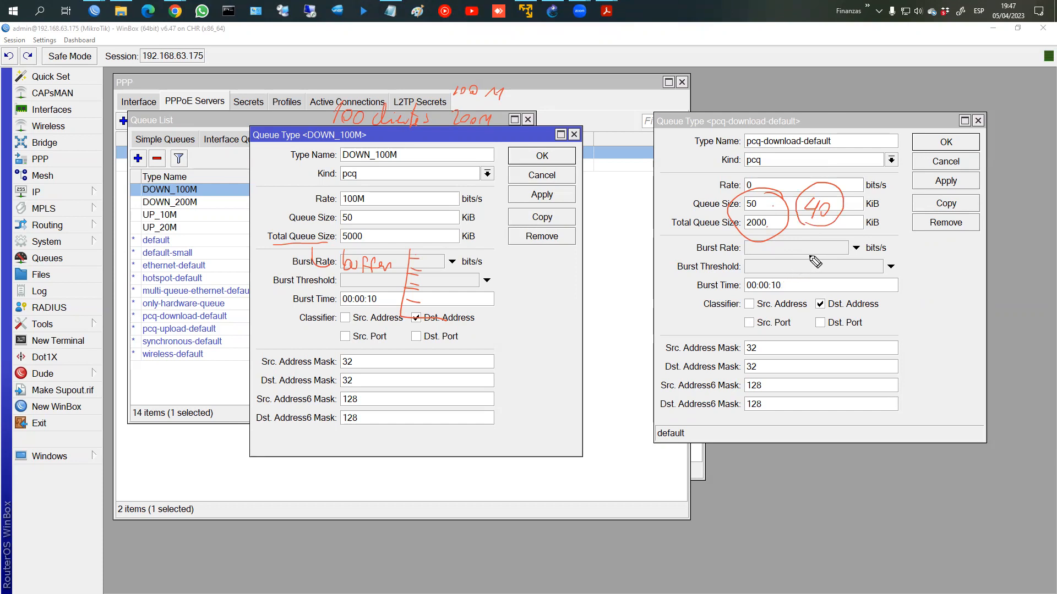
mouse_move(819, 236)
mouse_down()
mouse_move(807, 300)
mouse_move(847, 372)
mouse_move(921, 266)
mouse_up()
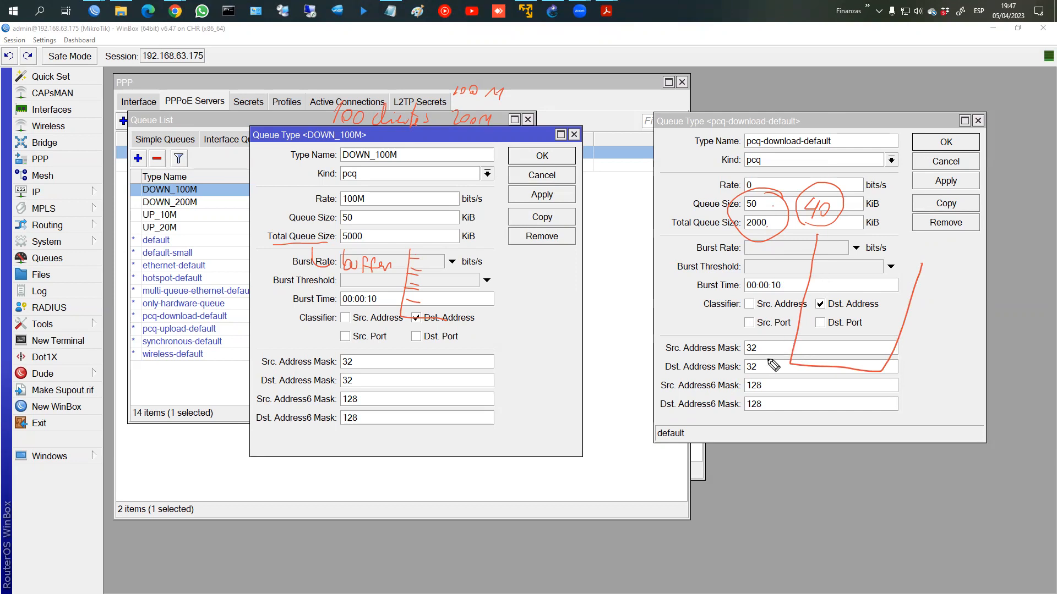
Step: Mark the 128 IPv6 mask, tick buffer slots and number clients 41 and 42
mouse_move(752, 381)
mouse_down()
mouse_move(771, 380)
mouse_move(805, 346)
mouse_up()
drag(796, 333, 806, 332)
drag(799, 325, 810, 314)
drag(808, 307, 815, 306)
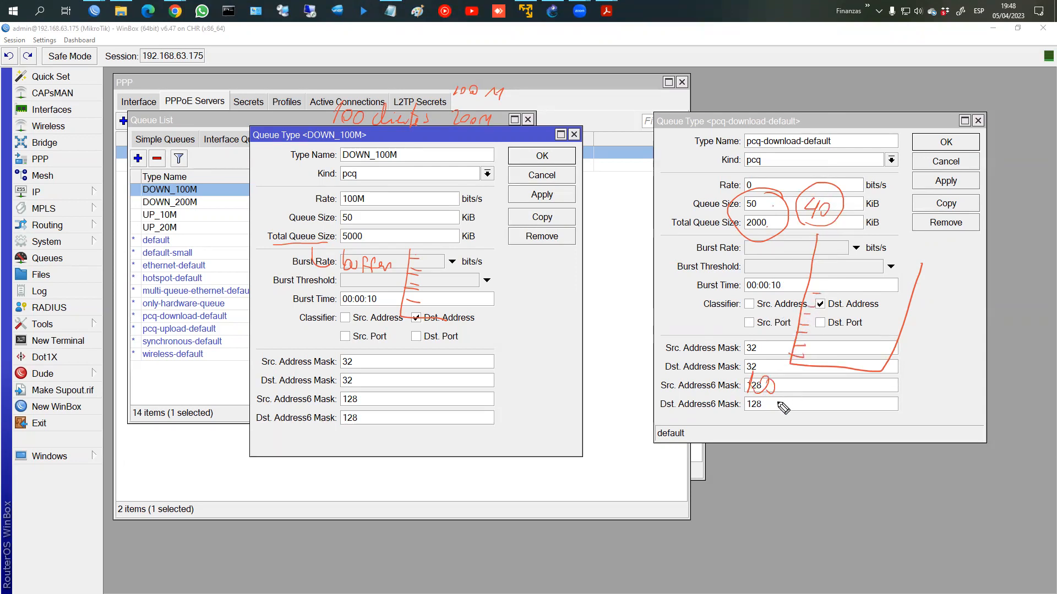
mouse_move(795, 380)
mouse_down()
mouse_move(813, 391)
mouse_move(815, 418)
mouse_up()
mouse_move(807, 430)
mouse_down()
mouse_move(793, 482)
mouse_move(813, 469)
mouse_up()
click(804, 457)
Step: Draw 100 stacked packets in the buffer, recircle 2000 and write the per-client calculation
drag(799, 333, 766, 371)
mouse_move(807, 306)
mouse_down()
mouse_move(766, 332)
mouse_move(764, 317)
mouse_up()
drag(793, 278, 770, 306)
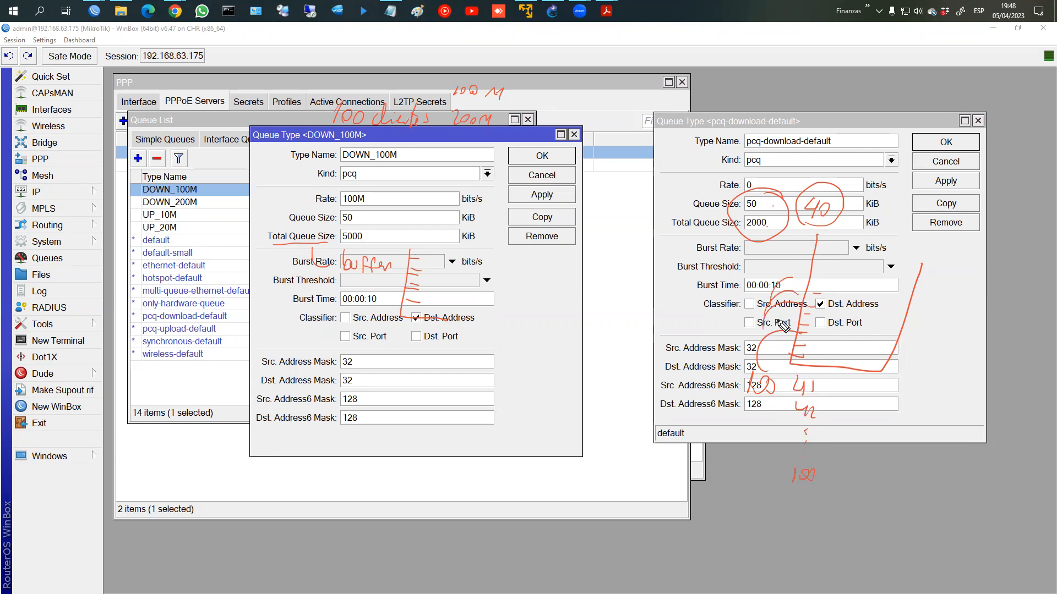
drag(793, 263, 771, 288)
mouse_move(817, 240)
mouse_down()
mouse_move(775, 300)
mouse_move(771, 347)
mouse_move(791, 360)
mouse_up()
drag(742, 223, 733, 237)
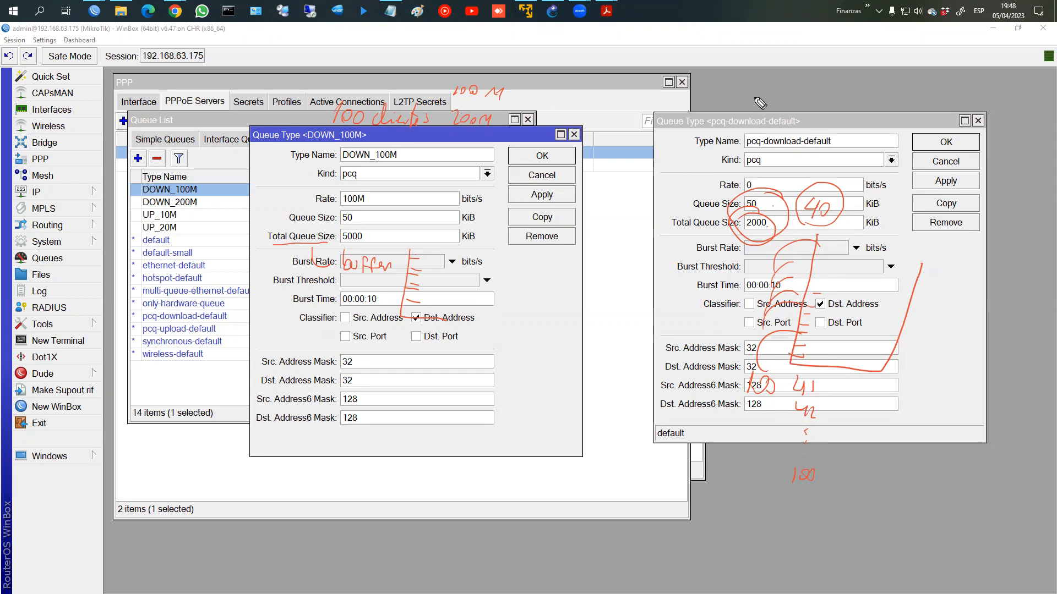
mouse_move(758, 100)
mouse_down()
mouse_move(819, 104)
mouse_move(850, 128)
mouse_move(830, 219)
mouse_up()
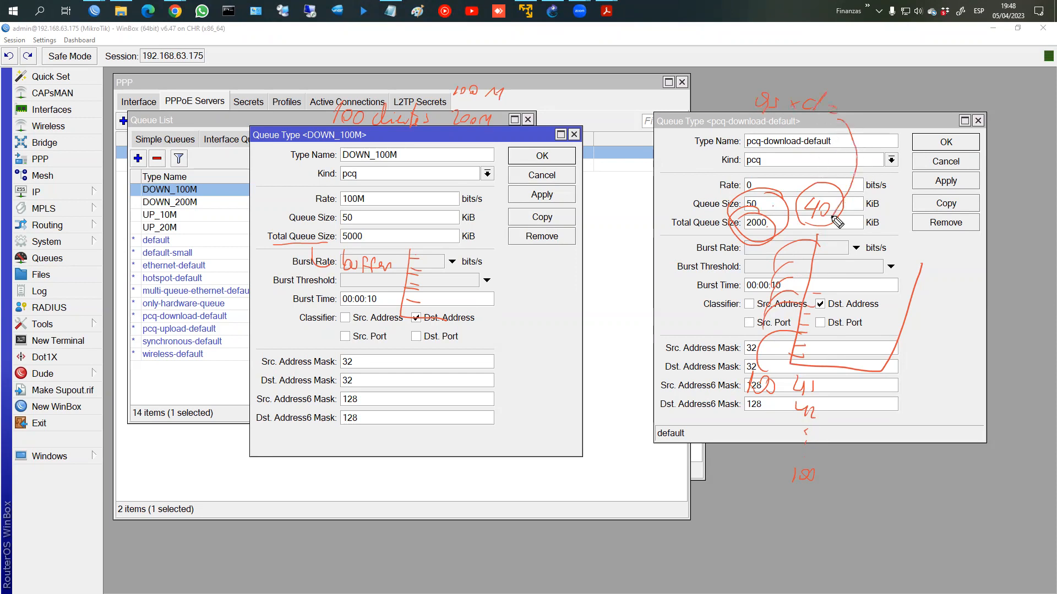
Step: Annotate DOWN_100M's queue size 50 against total 5000 with a buffer sketch, then clear the pen
mouse_move(359, 212)
mouse_down()
mouse_move(346, 216)
mouse_move(360, 224)
mouse_up()
mouse_move(392, 182)
mouse_down()
mouse_move(390, 195)
mouse_move(426, 177)
mouse_up()
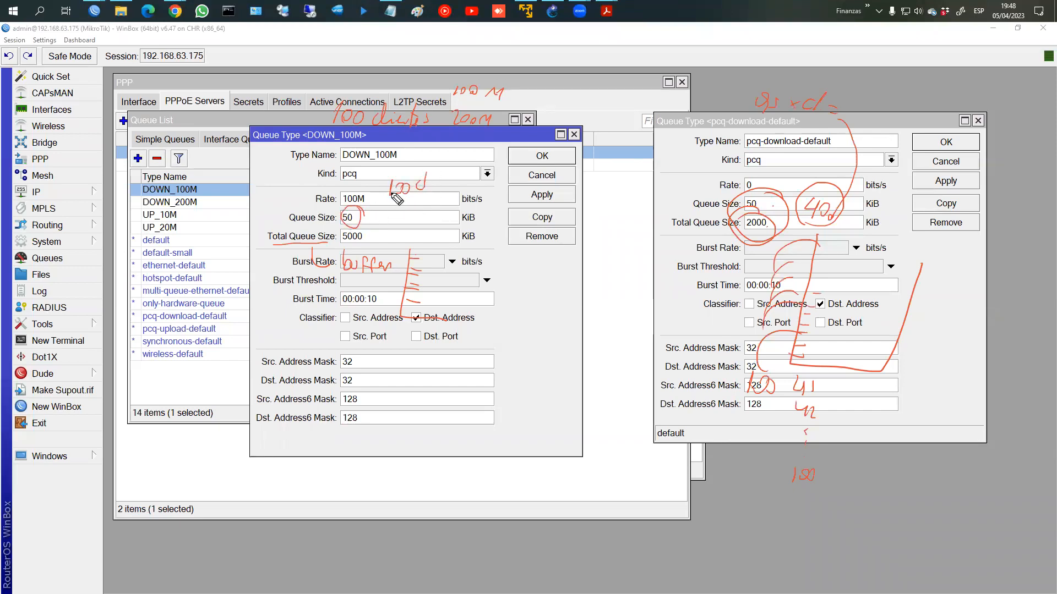
mouse_move(367, 213)
mouse_down()
mouse_move(377, 233)
mouse_move(343, 242)
mouse_move(365, 233)
mouse_up()
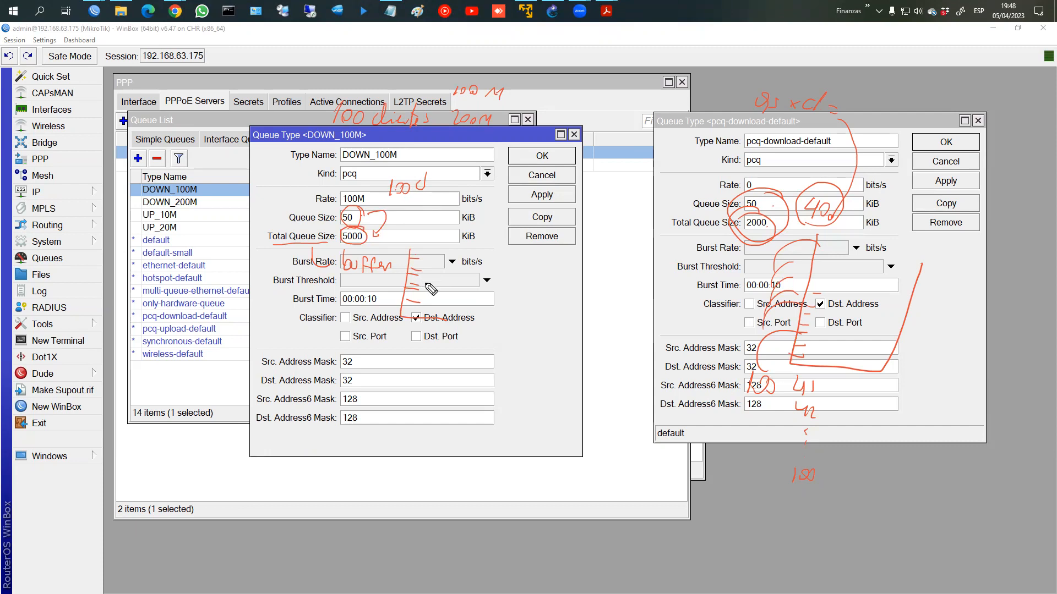
mouse_move(522, 248)
mouse_down()
mouse_move(519, 365)
mouse_move(590, 369)
mouse_up()
drag(602, 246, 591, 367)
mouse_move(519, 359)
mouse_down()
mouse_move(532, 358)
mouse_move(533, 334)
mouse_up()
drag(519, 323, 533, 311)
drag(520, 302, 534, 290)
drag(524, 279, 533, 278)
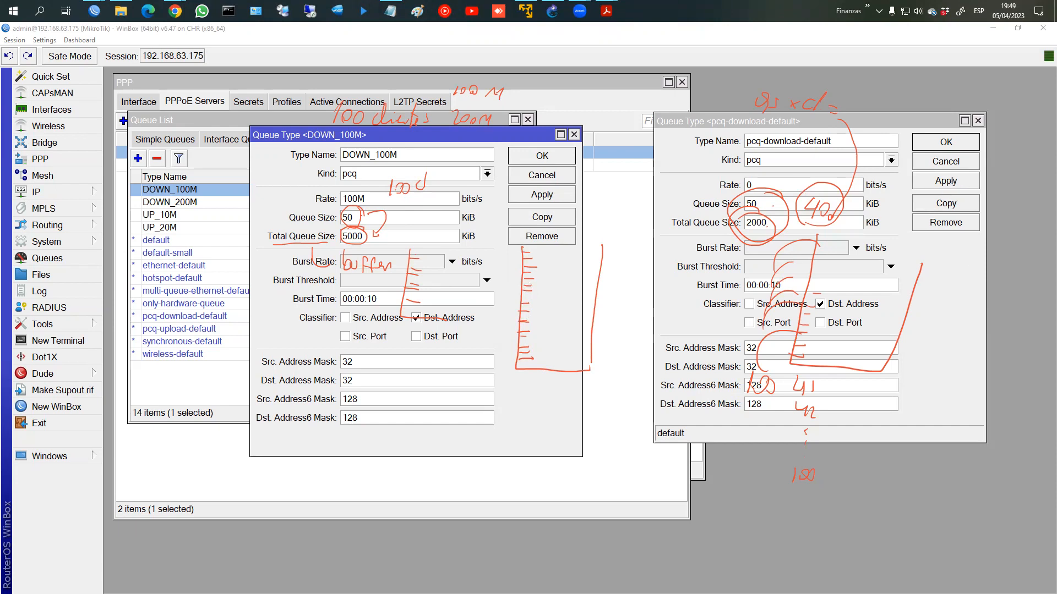
key(Escape)
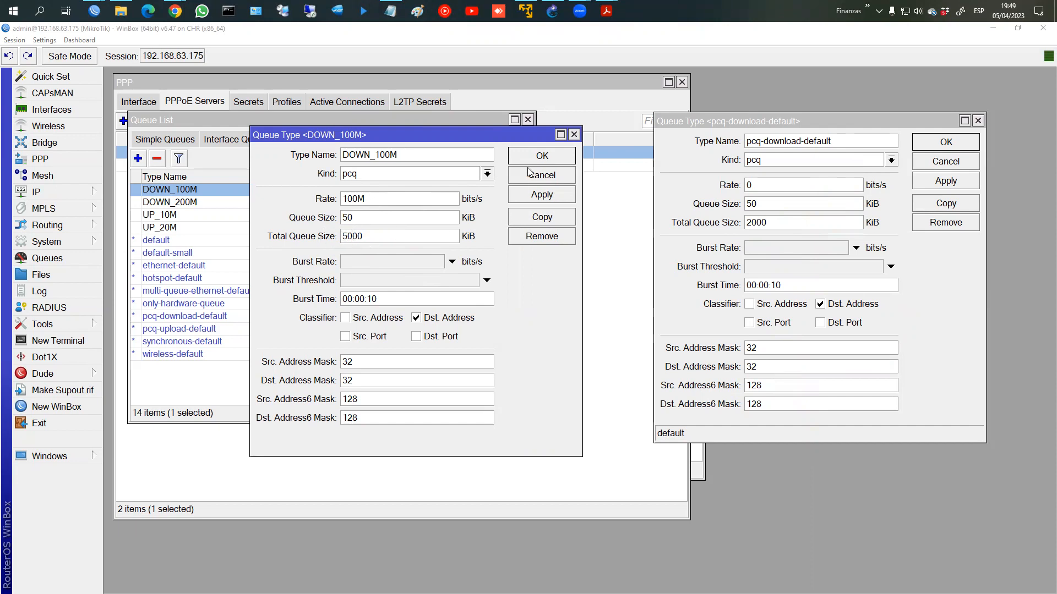
Step: Highlight DOWN_100M's queue size 50, then close DOWN_100M and pcq-download-default
drag(344, 216, 372, 216)
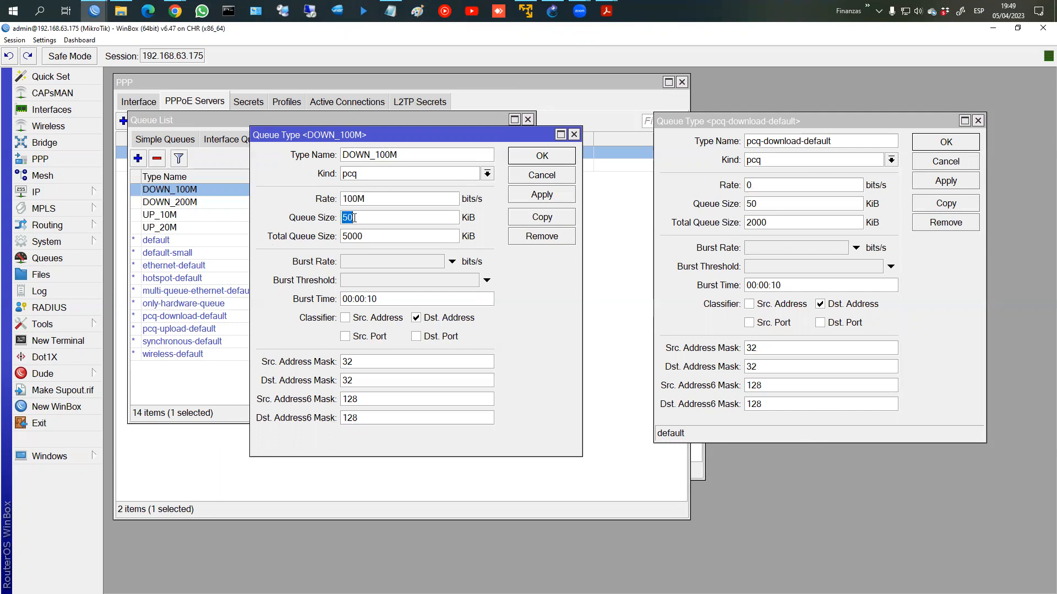
click(539, 155)
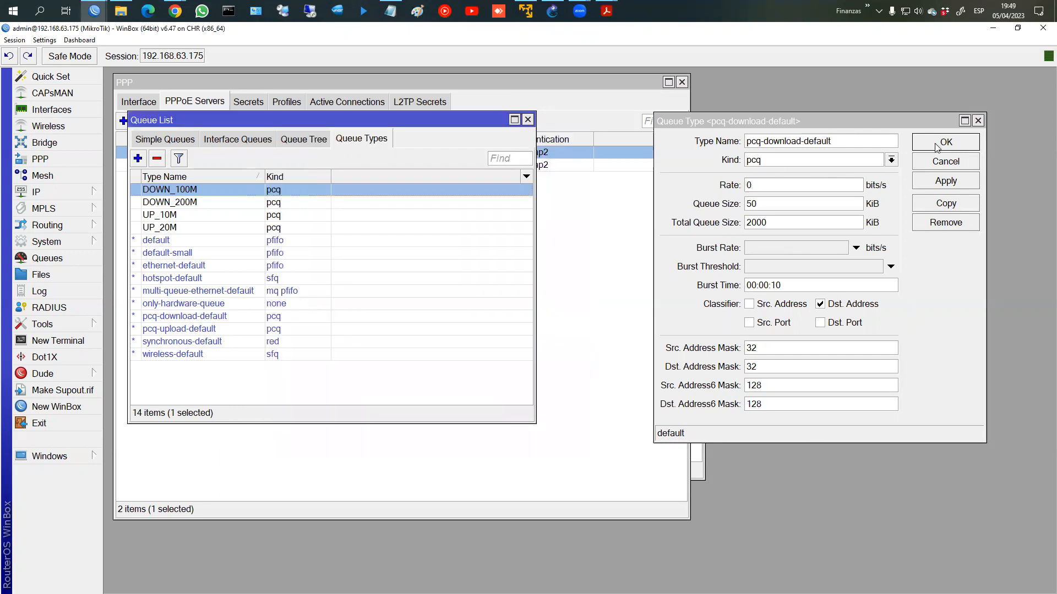
key(Escape)
click(209, 204)
Step: Review the DOWN_200M, UP_10M and UP_20M queue types and close each editor
double_click(209, 204)
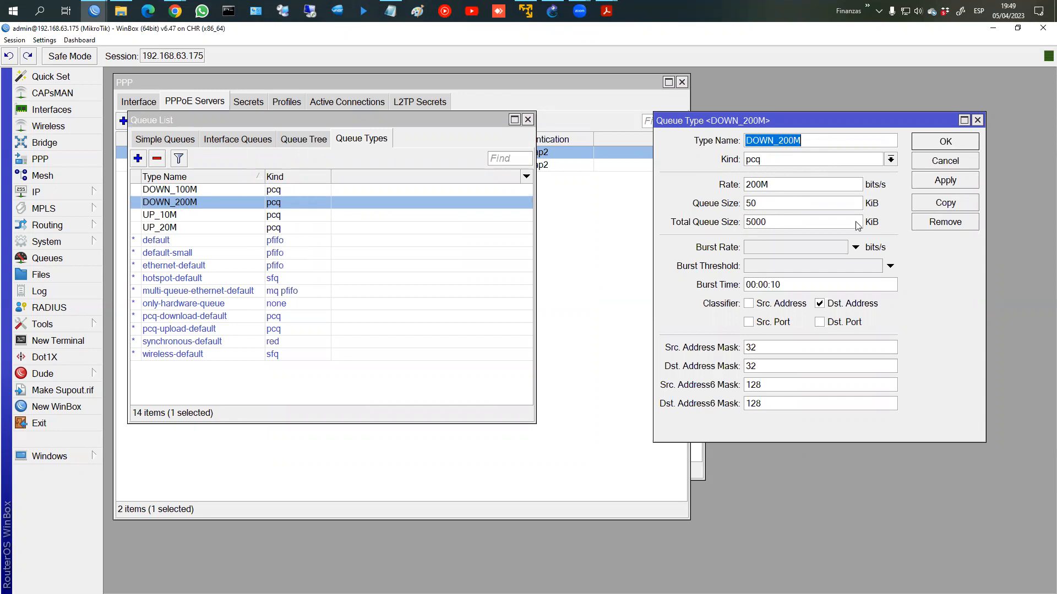
click(939, 144)
double_click(255, 216)
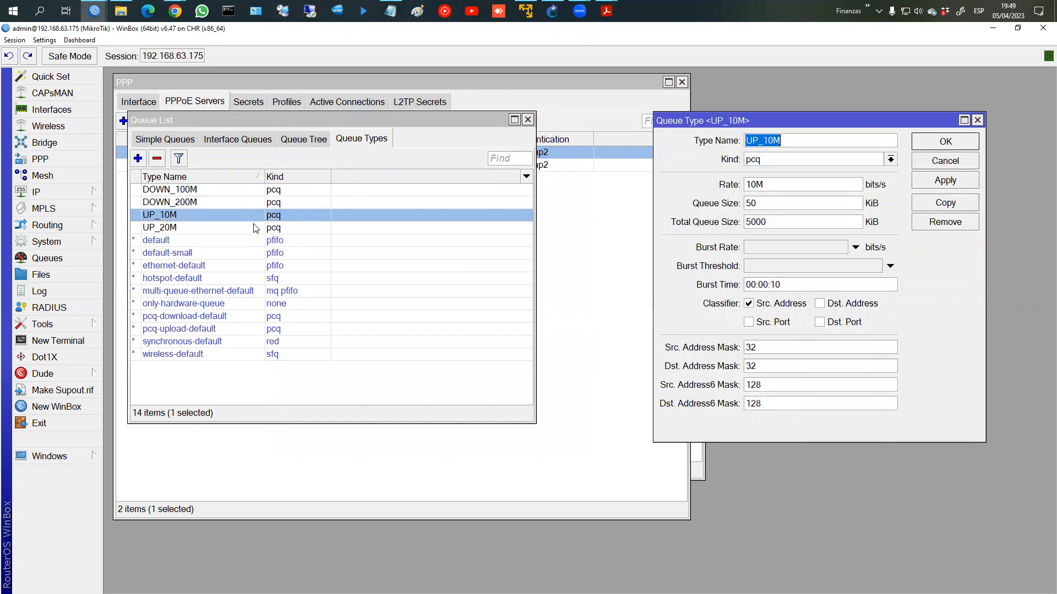
click(255, 227)
double_click(255, 228)
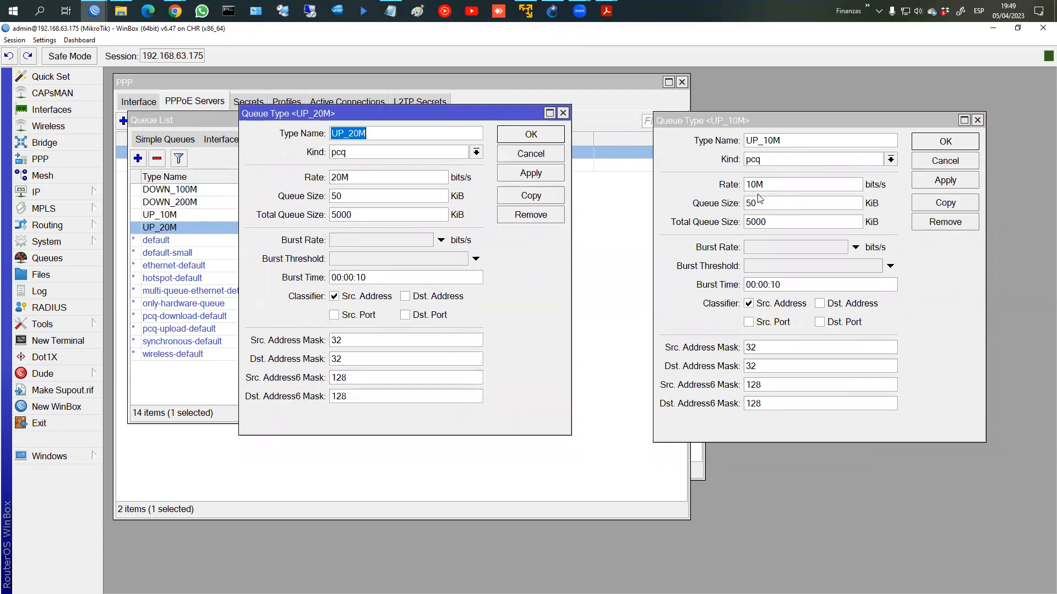
drag(750, 185, 776, 187)
click(771, 186)
click(310, 199)
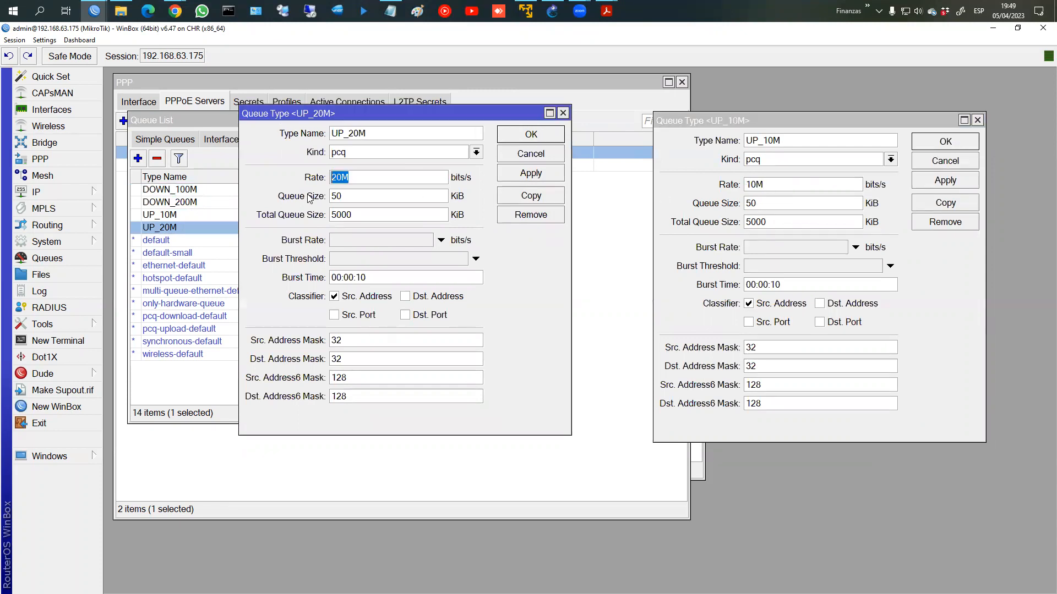
click(535, 137)
click(933, 146)
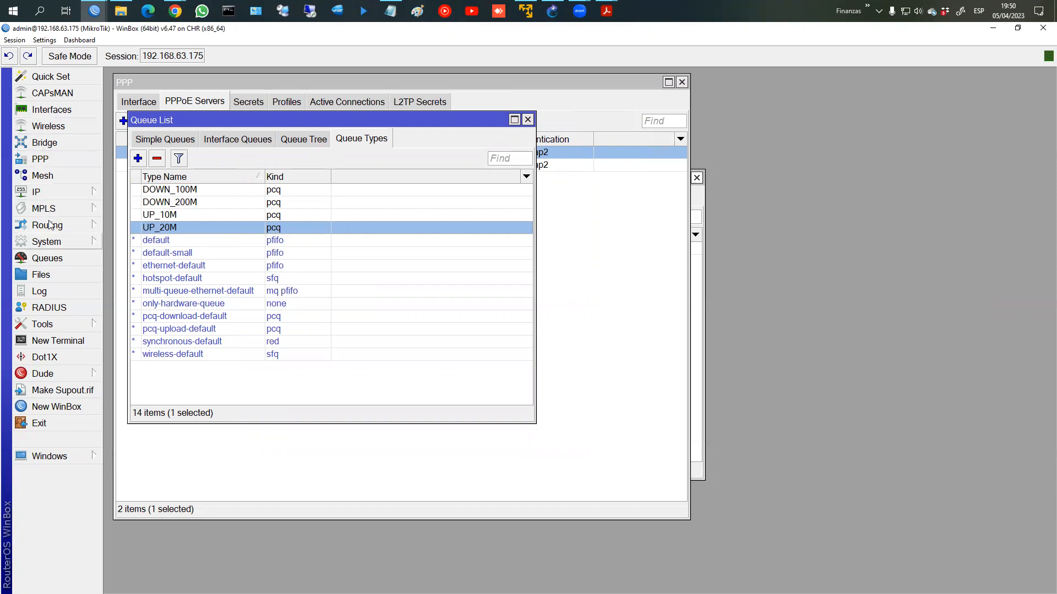
Step: Show the Firewall Mangle rules and select the clientes_100m rule
click(44, 193)
click(137, 321)
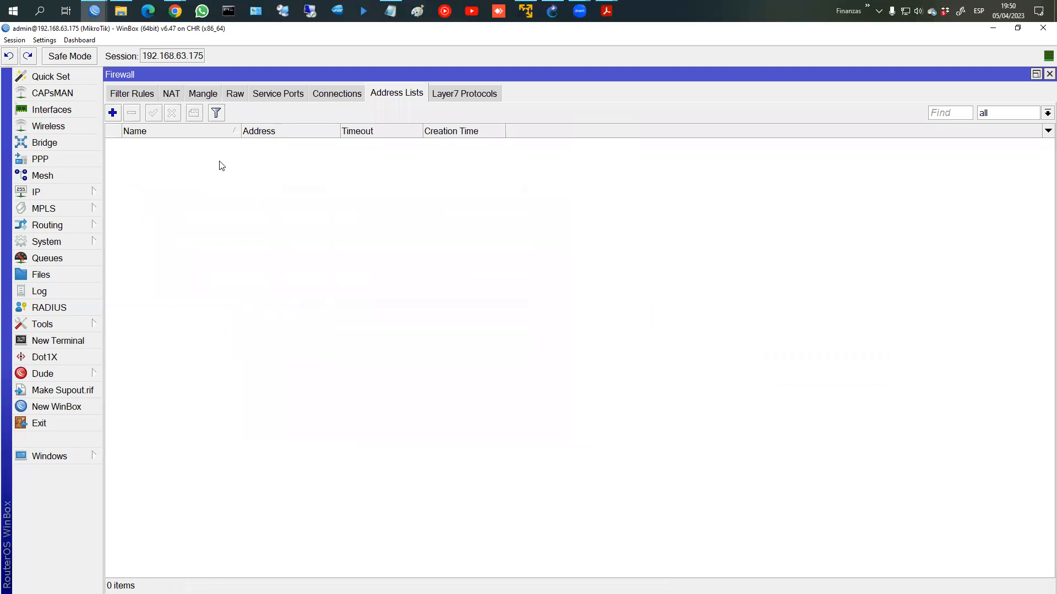
click(194, 93)
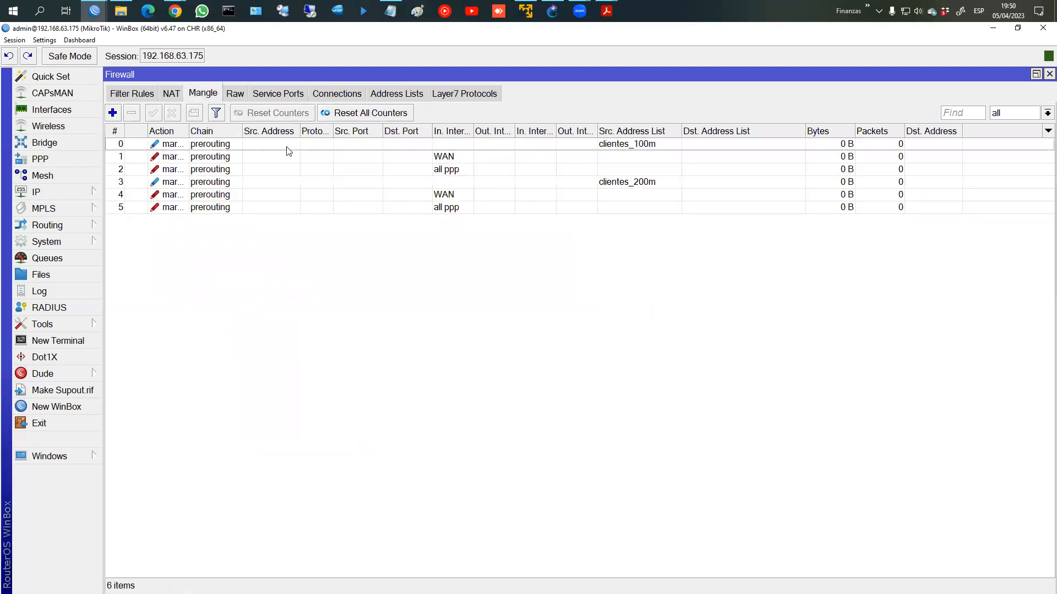
click(269, 147)
click(255, 158)
click(252, 150)
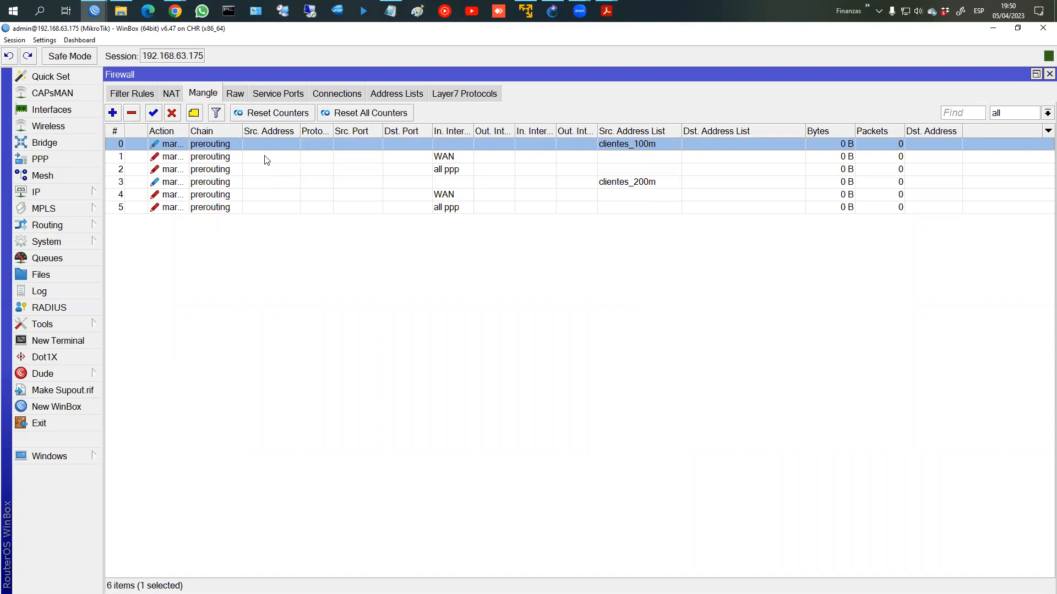
Step: Open mangle rule 0's Advanced settings showing source address list clientes_100m
double_click(422, 147)
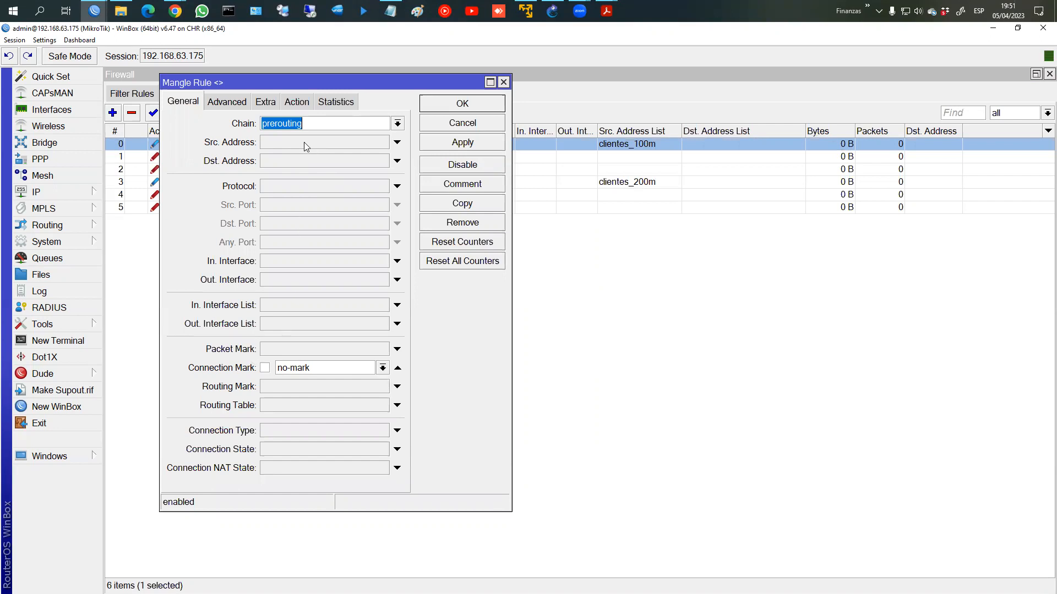
click(234, 105)
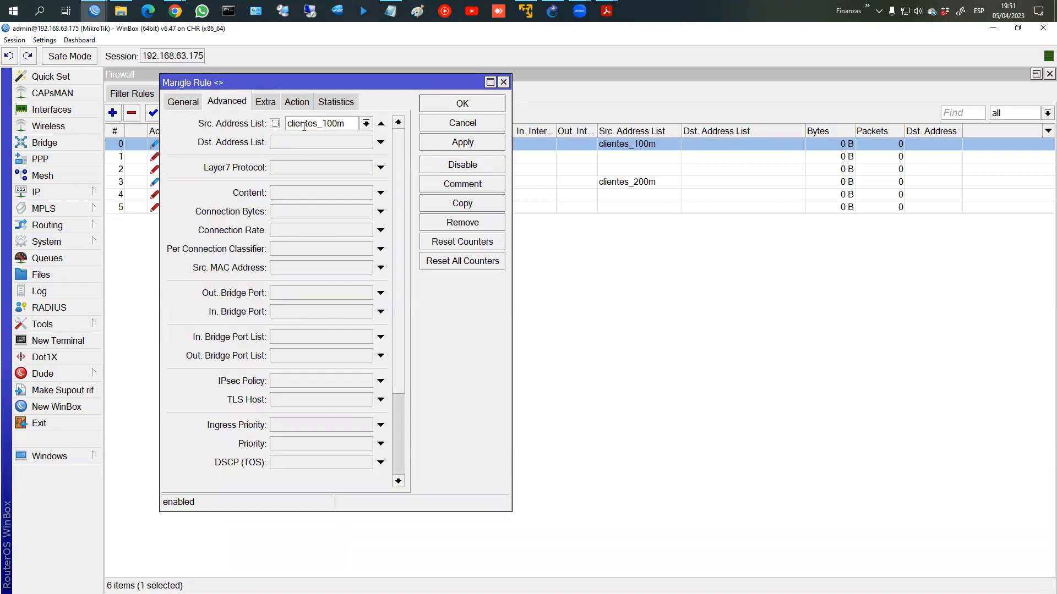
click(515, 124)
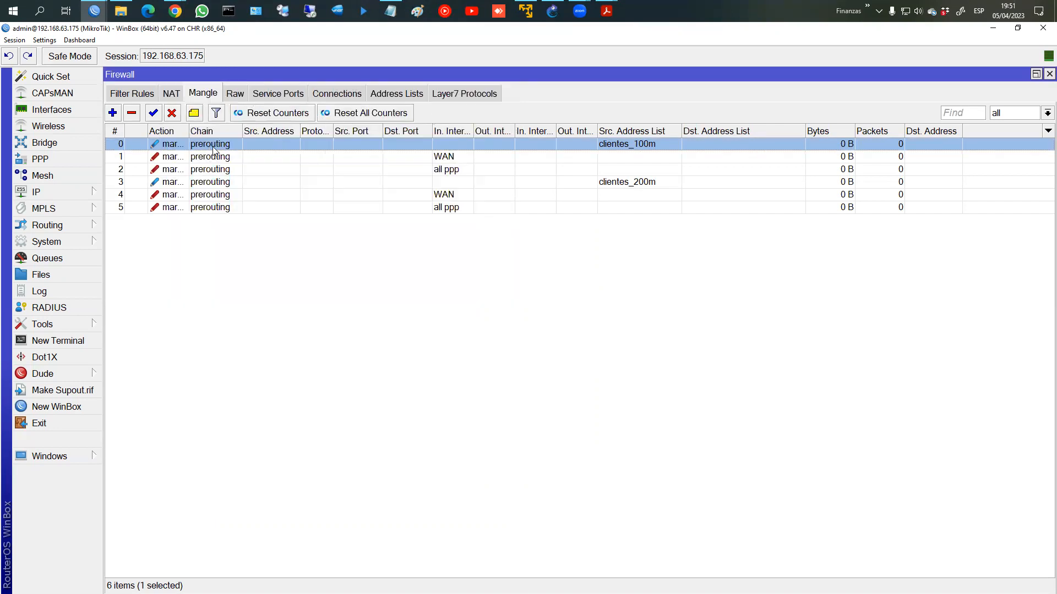
double_click(213, 146)
click(364, 126)
click(364, 126)
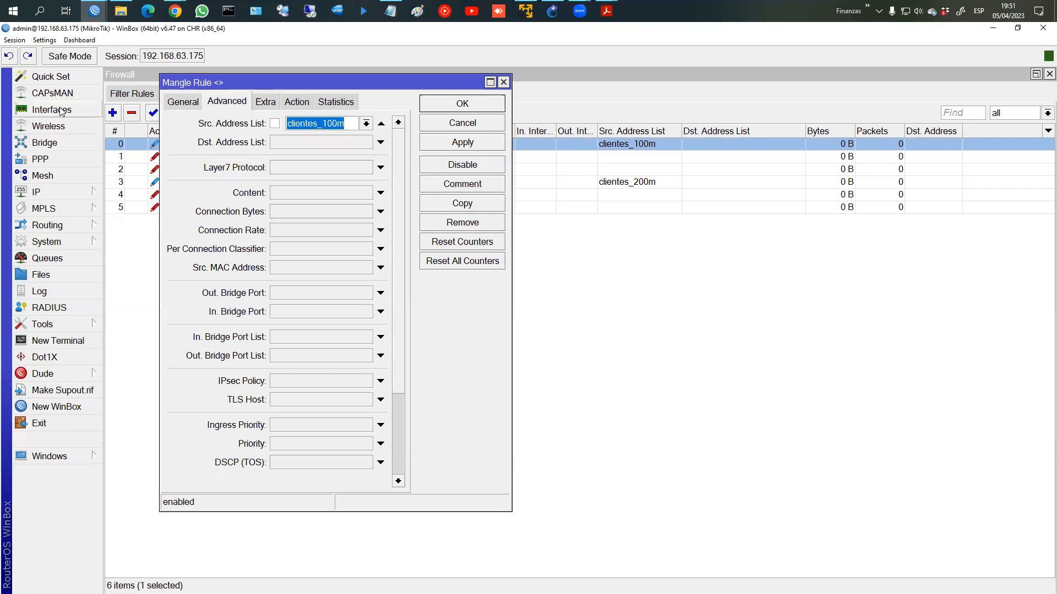
Step: Review the profile_clientes_100M PPP profile and close it with OK
click(51, 160)
click(283, 105)
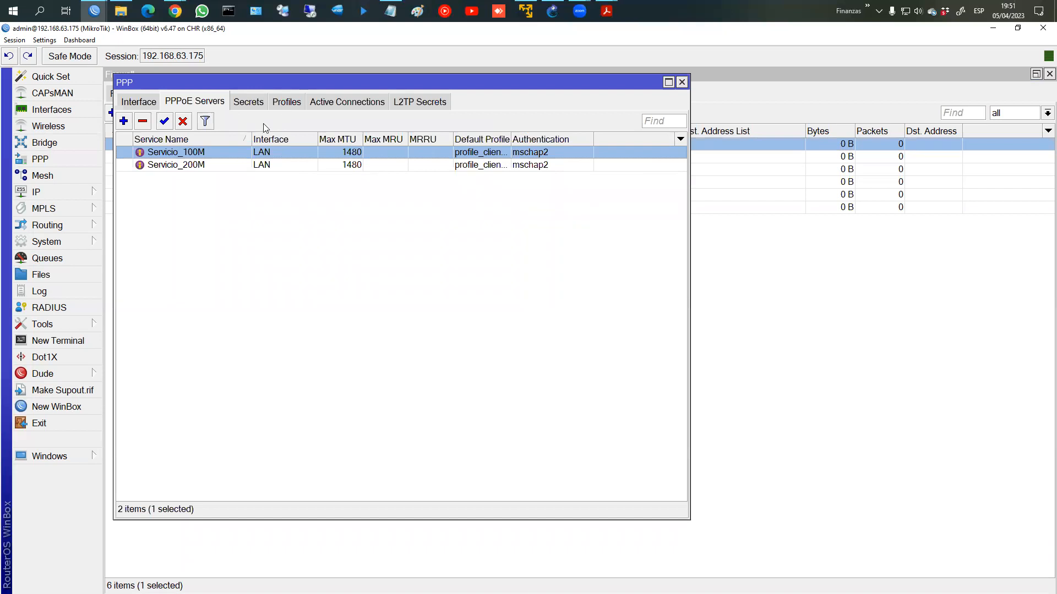
double_click(222, 156)
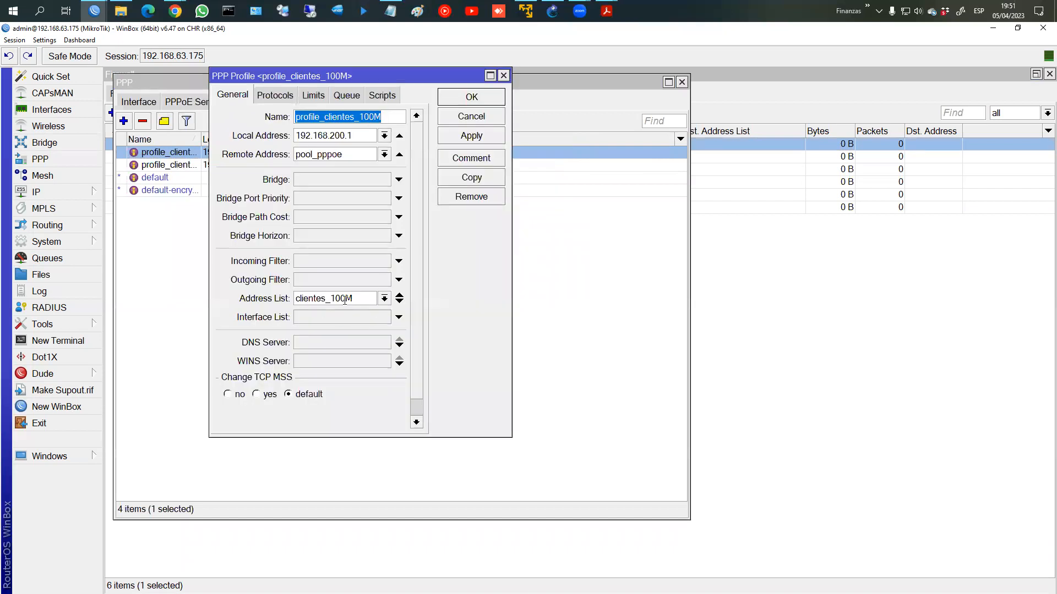
click(473, 102)
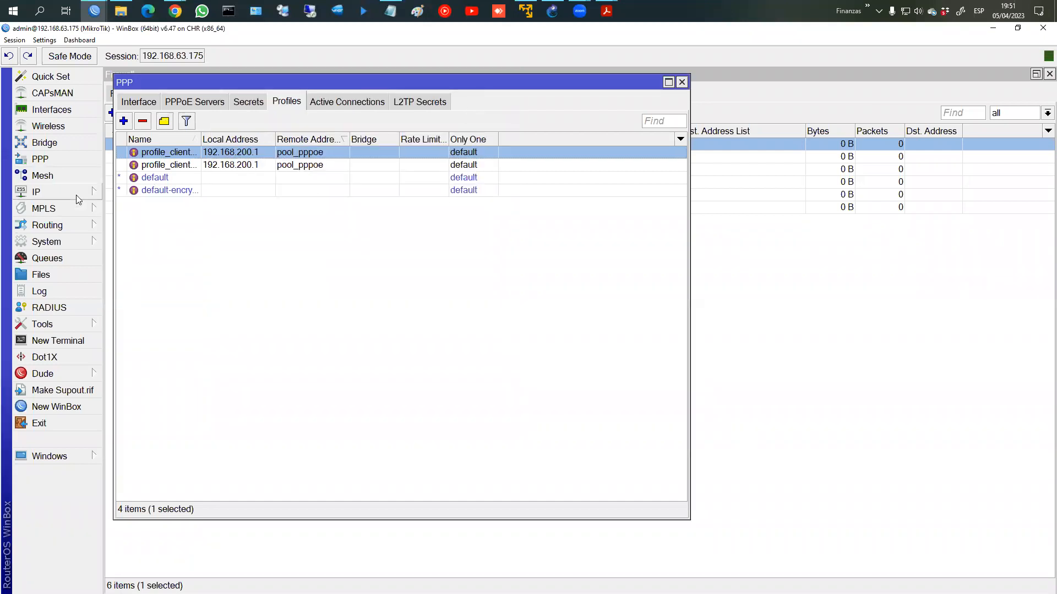
Step: Review mangle rule 0's General, Advanced and Action settings, then close it
click(725, 219)
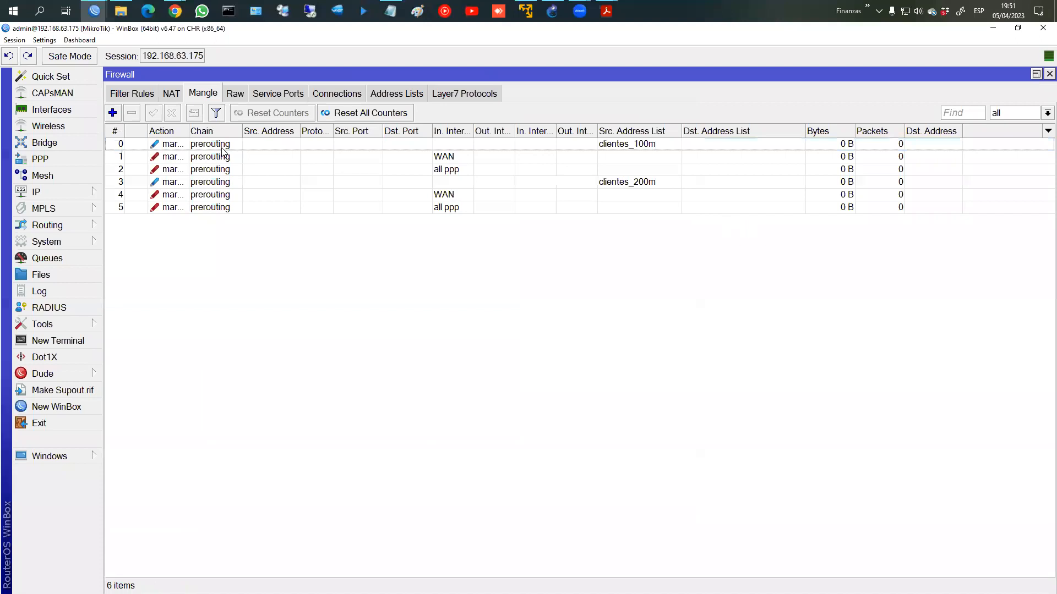
double_click(223, 147)
click(193, 104)
click(224, 104)
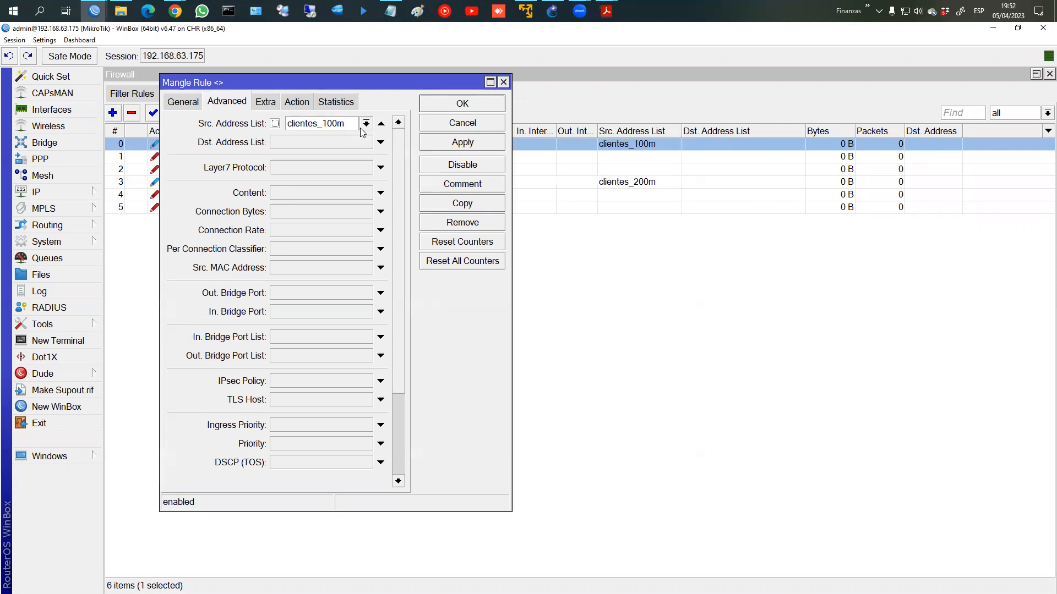
click(299, 103)
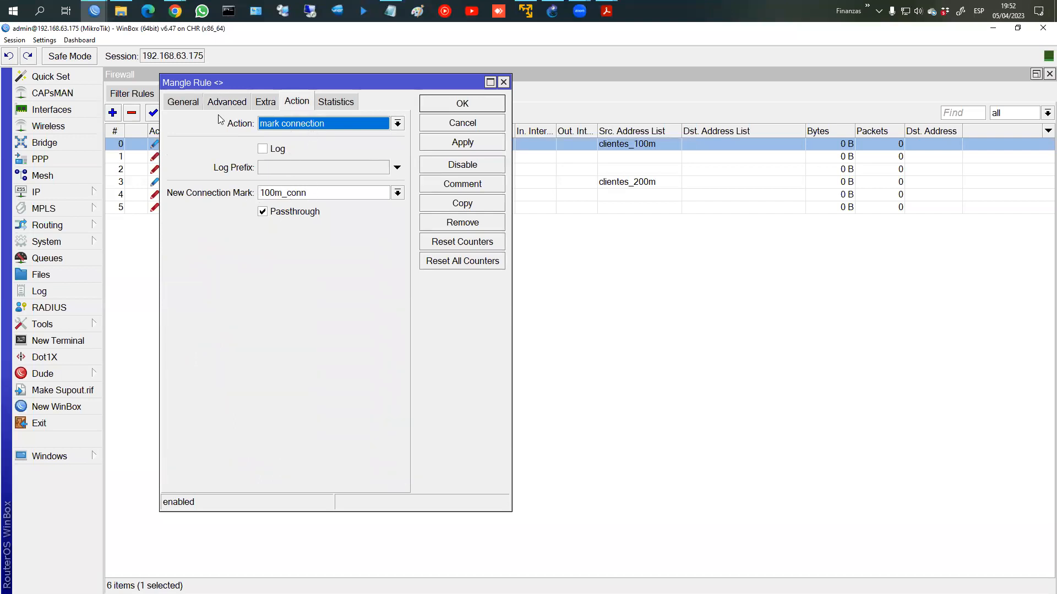
click(467, 108)
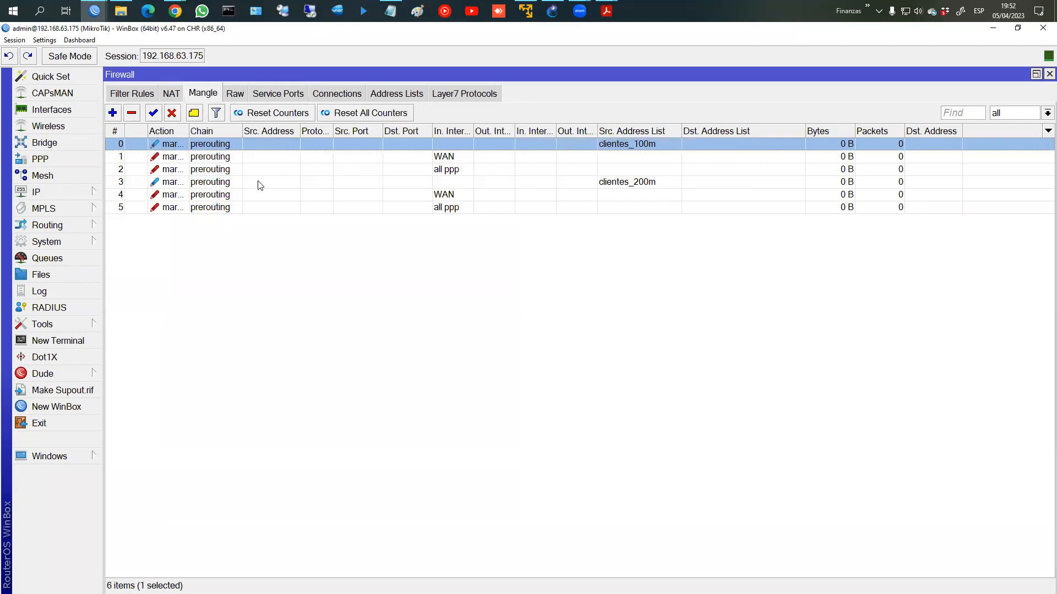
double_click(260, 183)
click(199, 104)
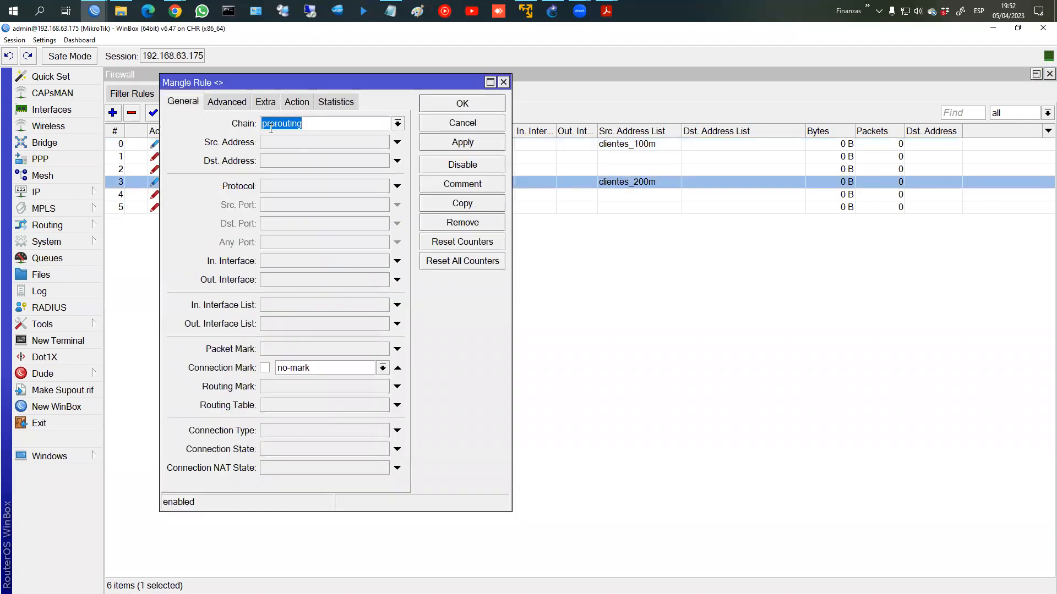
click(233, 105)
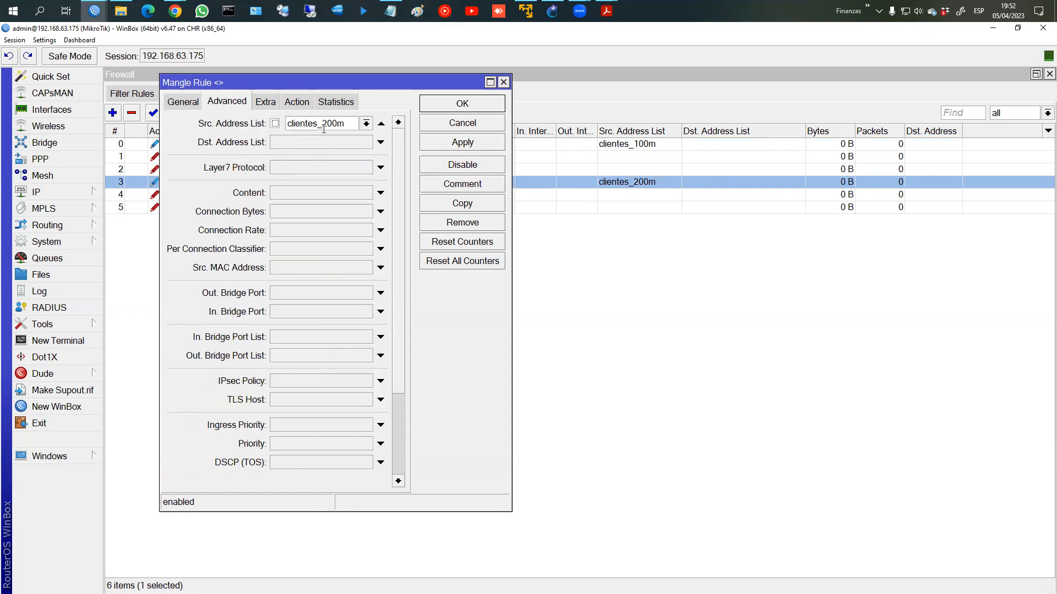
click(297, 103)
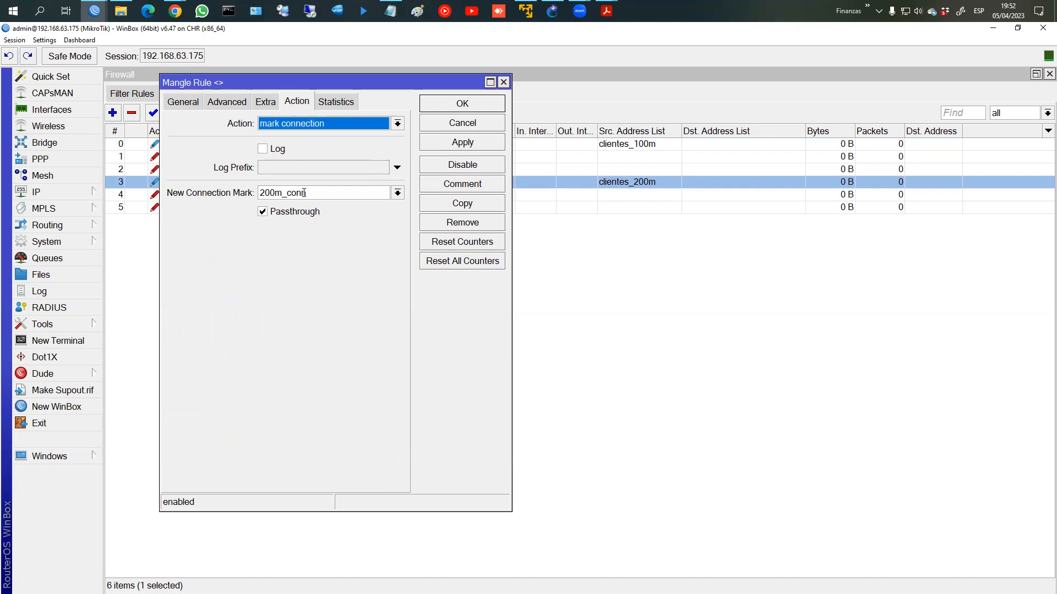
click(446, 107)
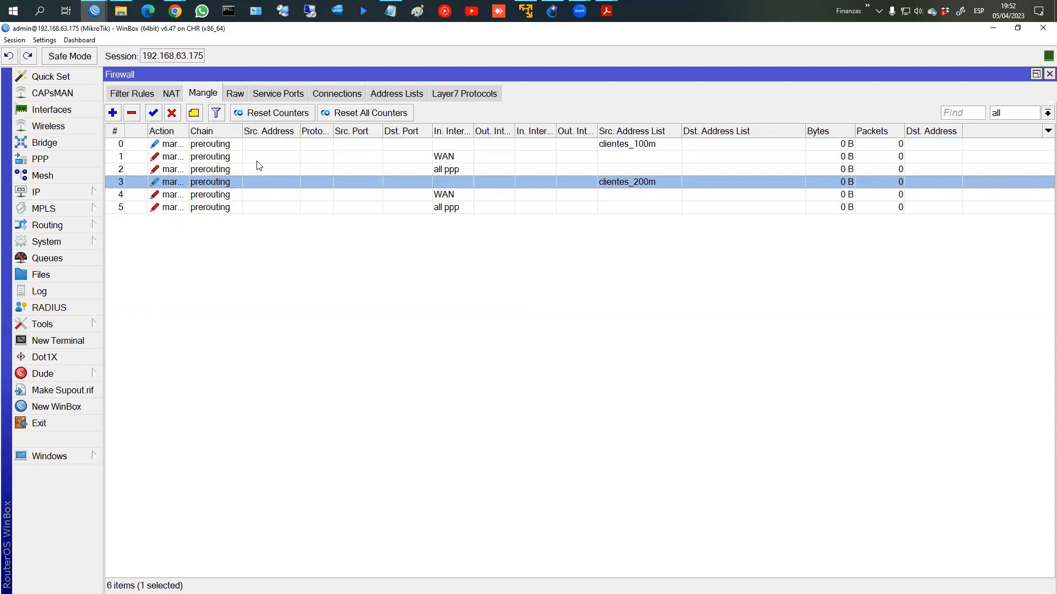
double_click(239, 156)
click(197, 106)
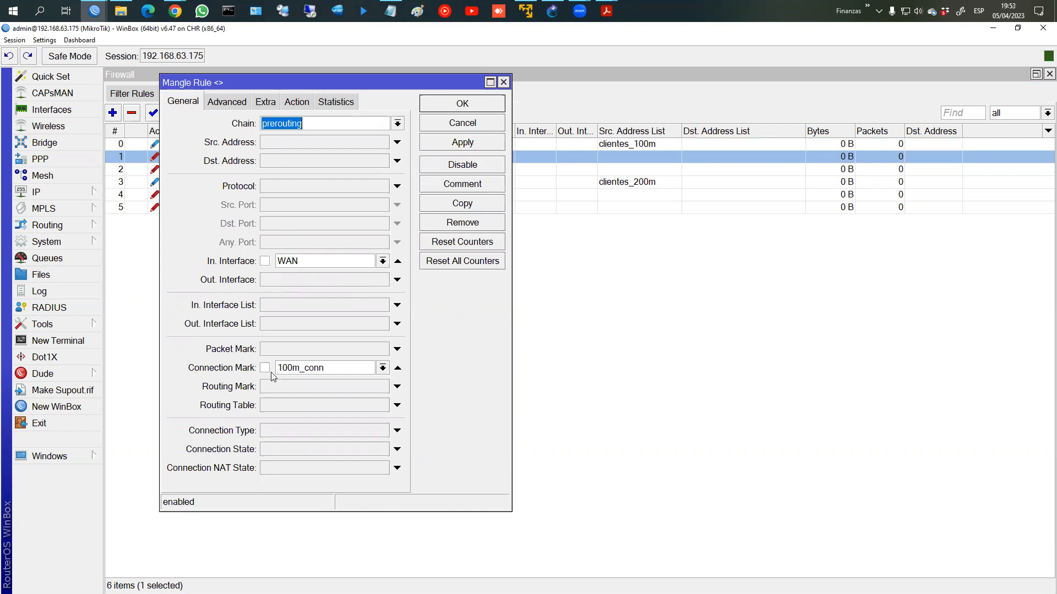
click(231, 101)
click(336, 101)
click(296, 101)
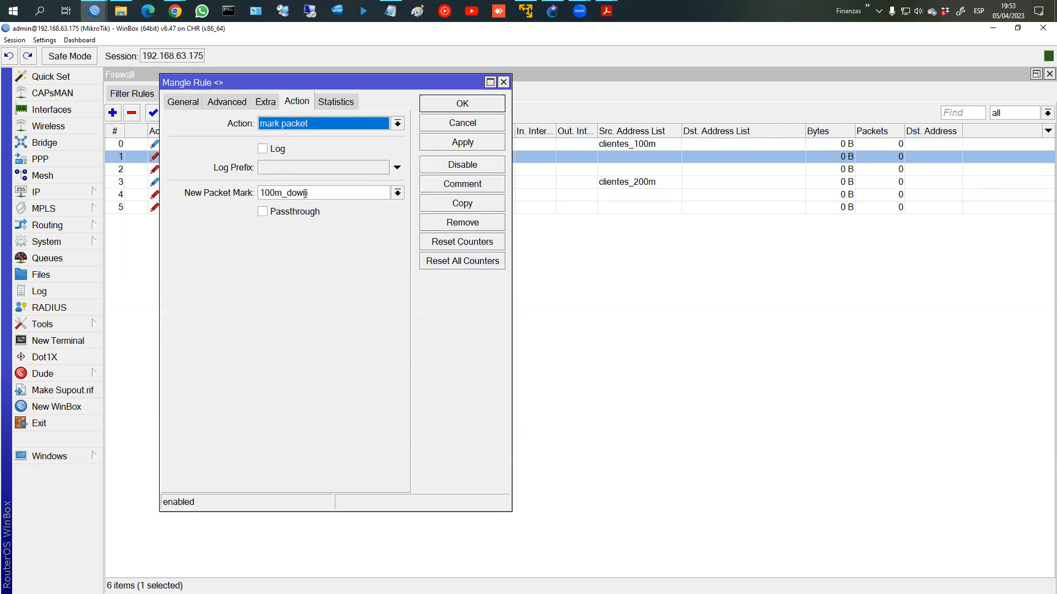
click(454, 104)
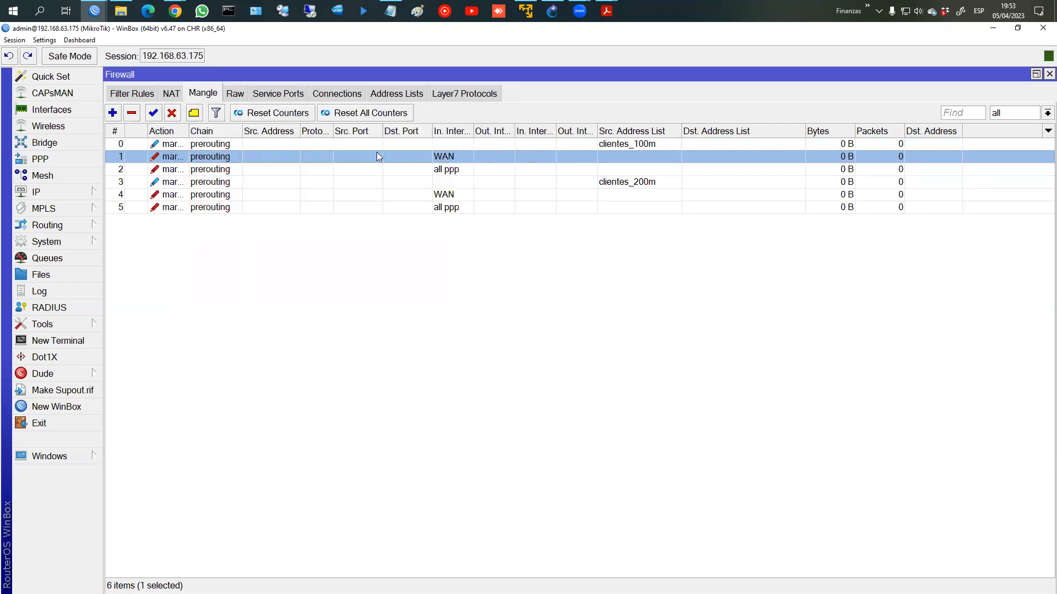
double_click(286, 168)
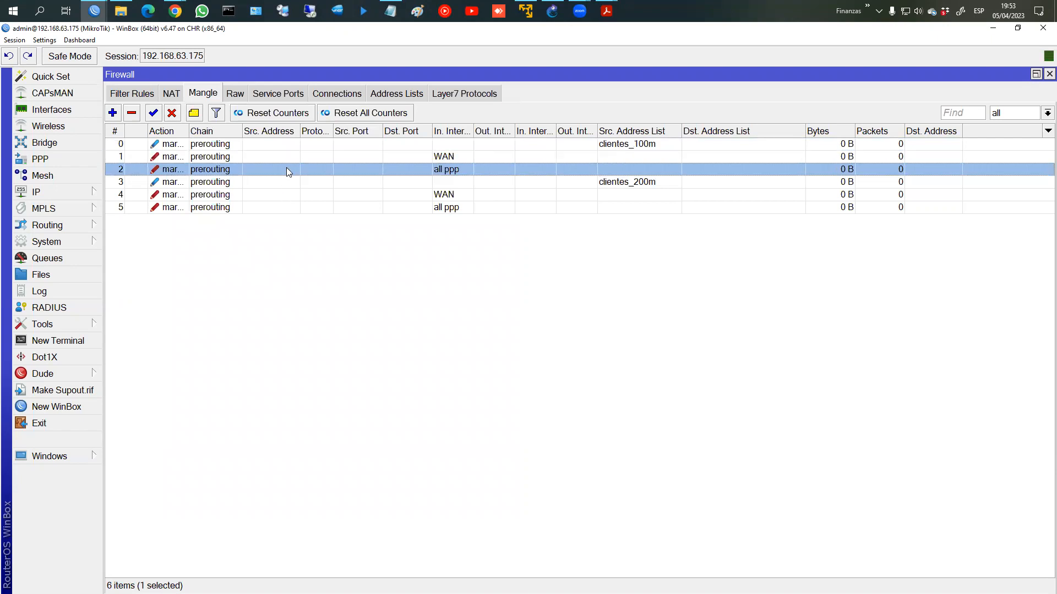
click(187, 106)
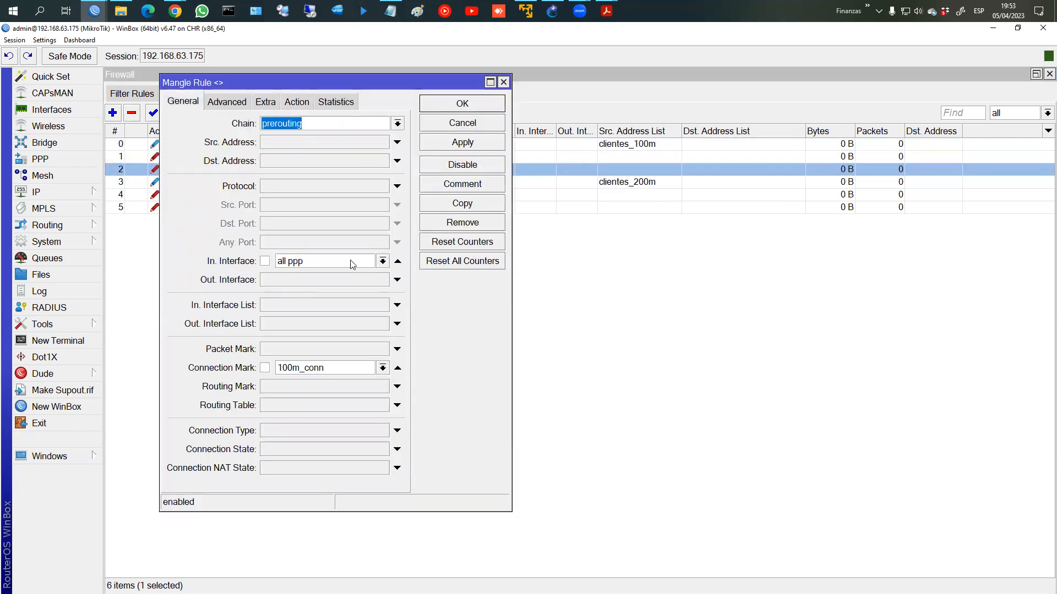
click(382, 261)
click(278, 306)
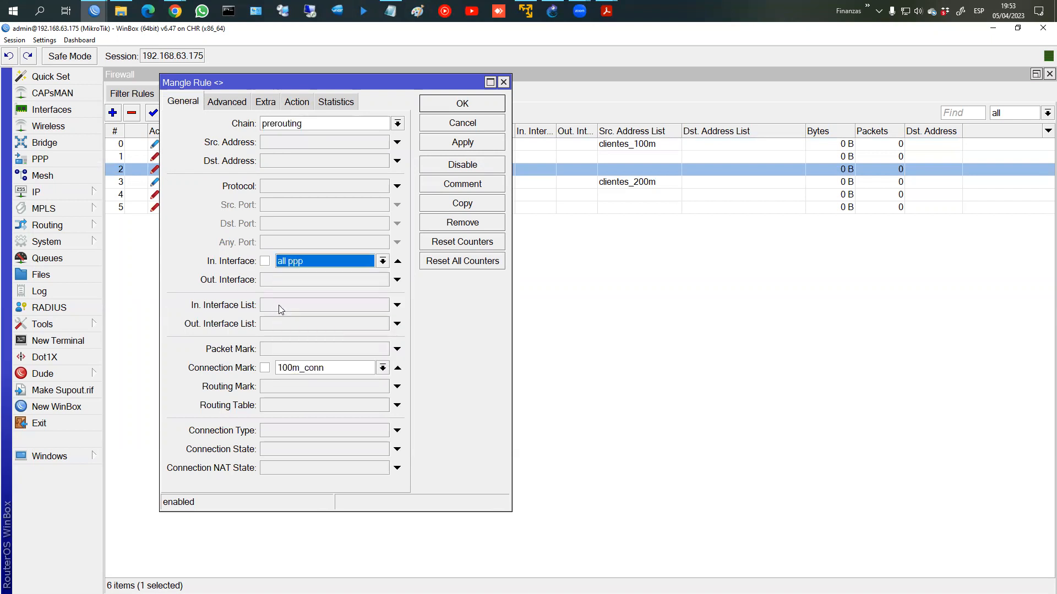
click(383, 261)
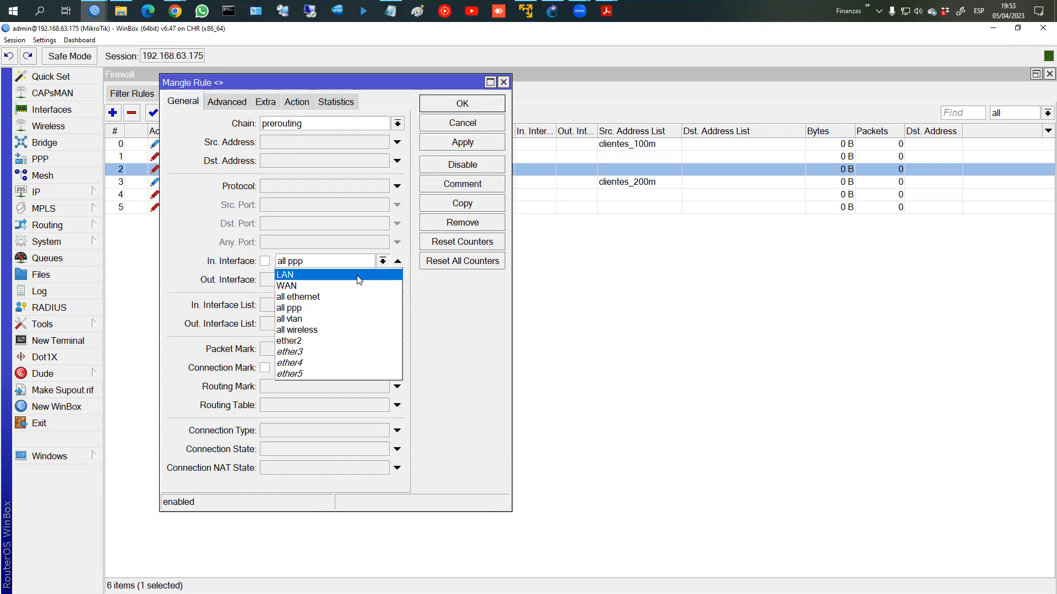
click(334, 308)
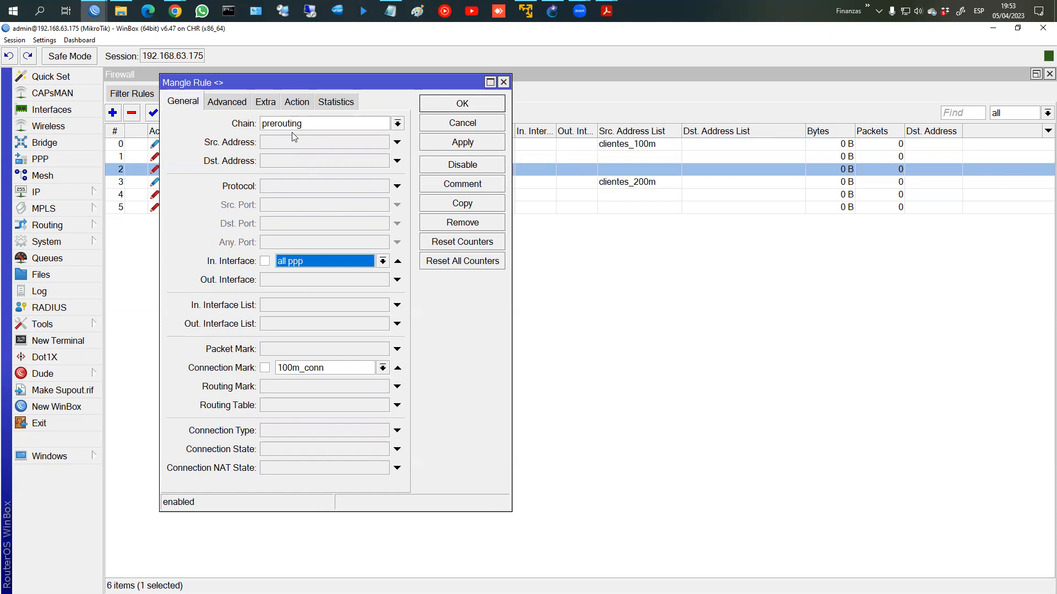
click(296, 103)
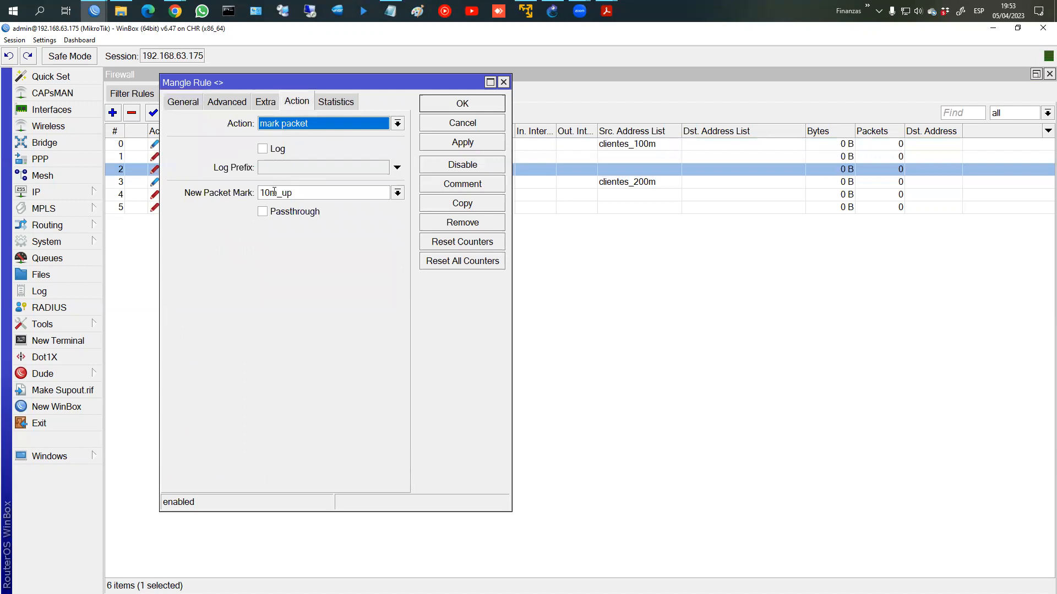
click(443, 105)
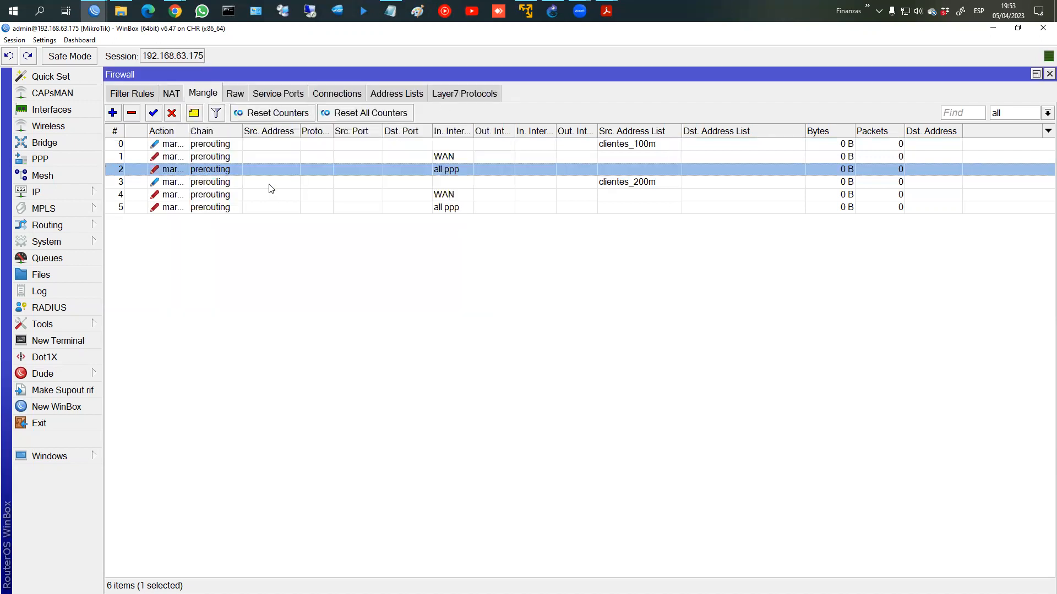
double_click(286, 194)
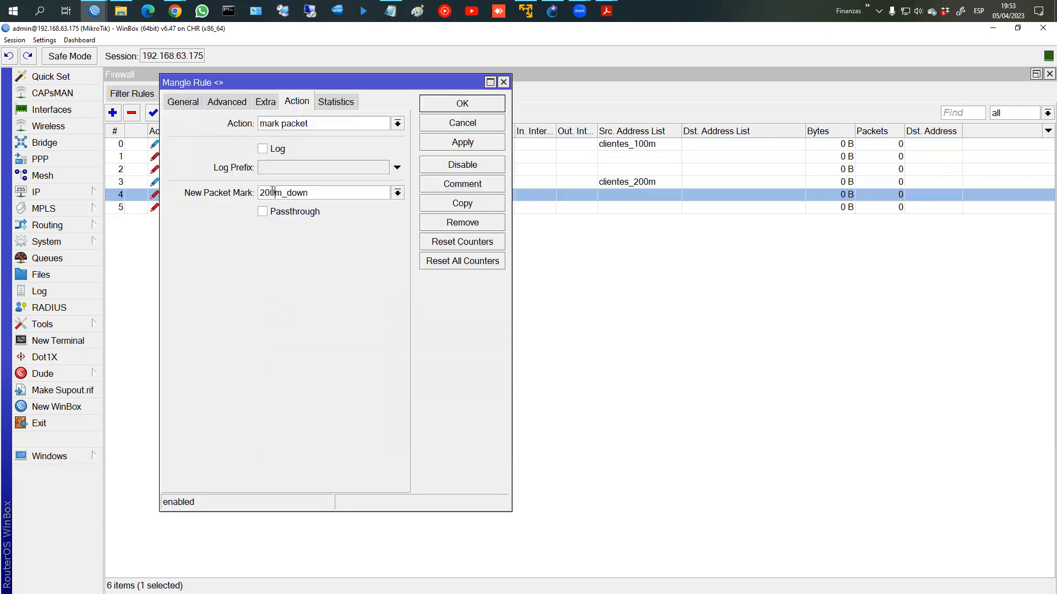
click(182, 101)
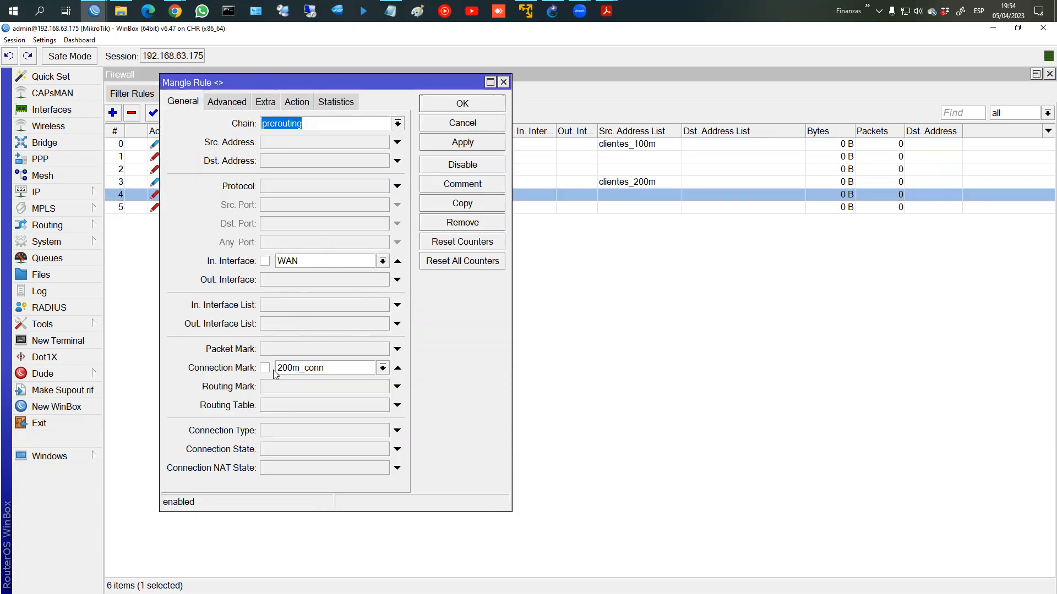
click(297, 102)
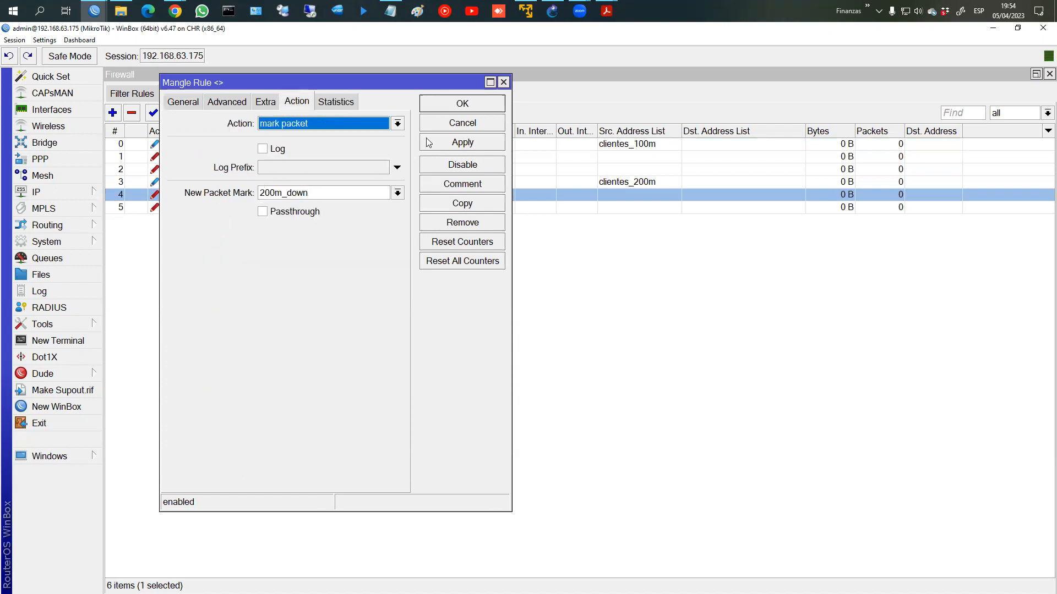
click(435, 113)
double_click(343, 209)
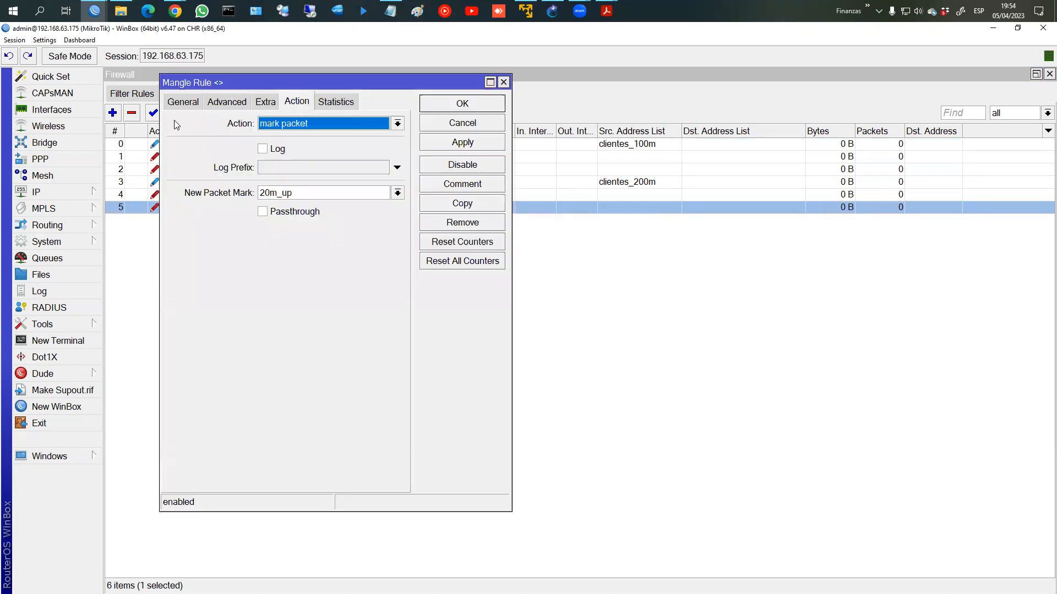
click(178, 106)
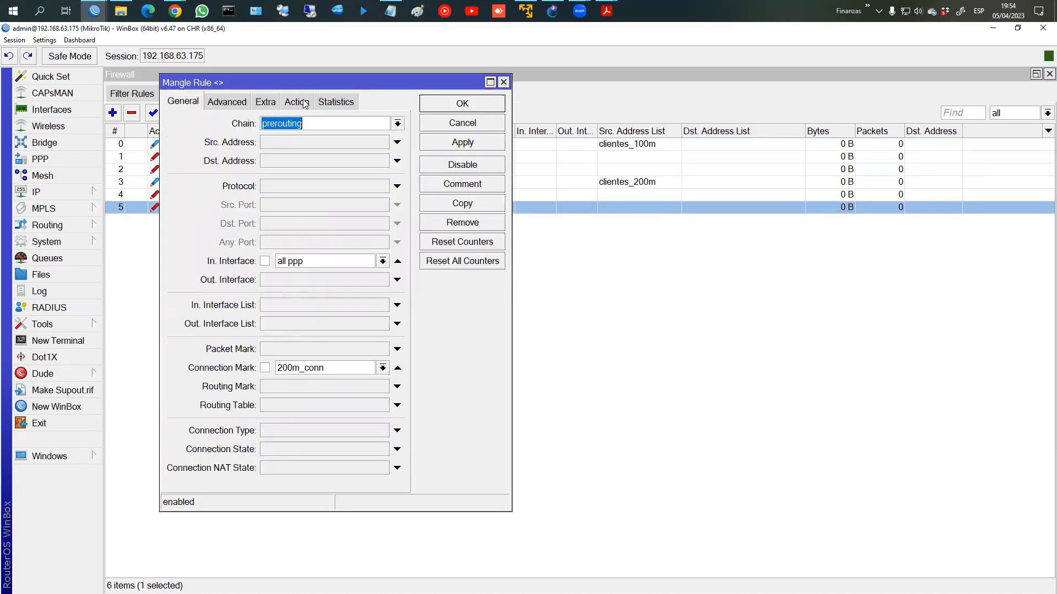
click(286, 106)
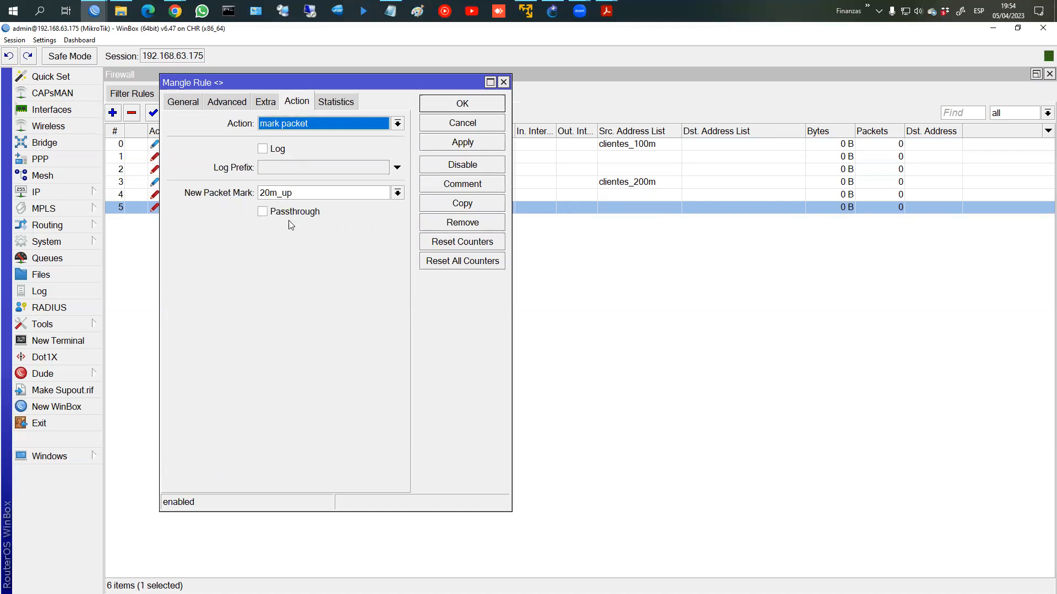
click(459, 109)
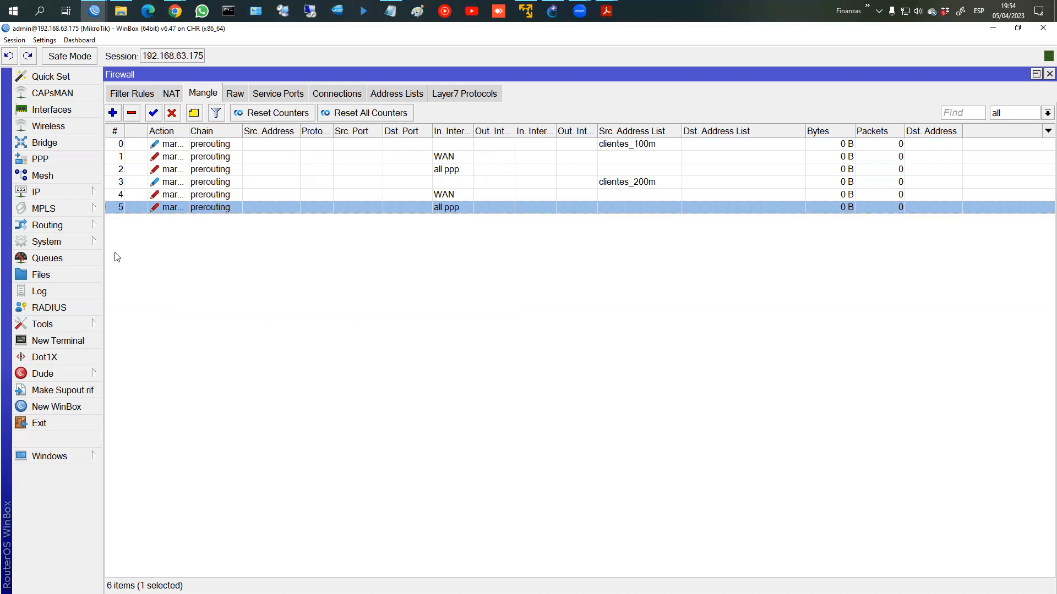
Step: Show the Queue Tree with BAJADA and SUBIDA and widen the list columns
click(67, 259)
click(300, 140)
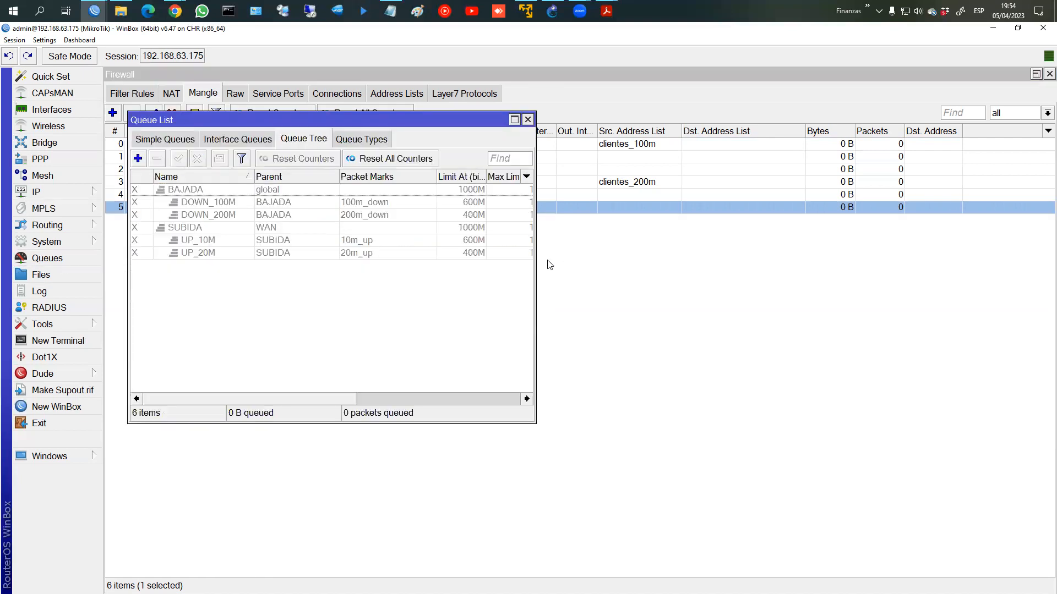
drag(532, 259, 726, 259)
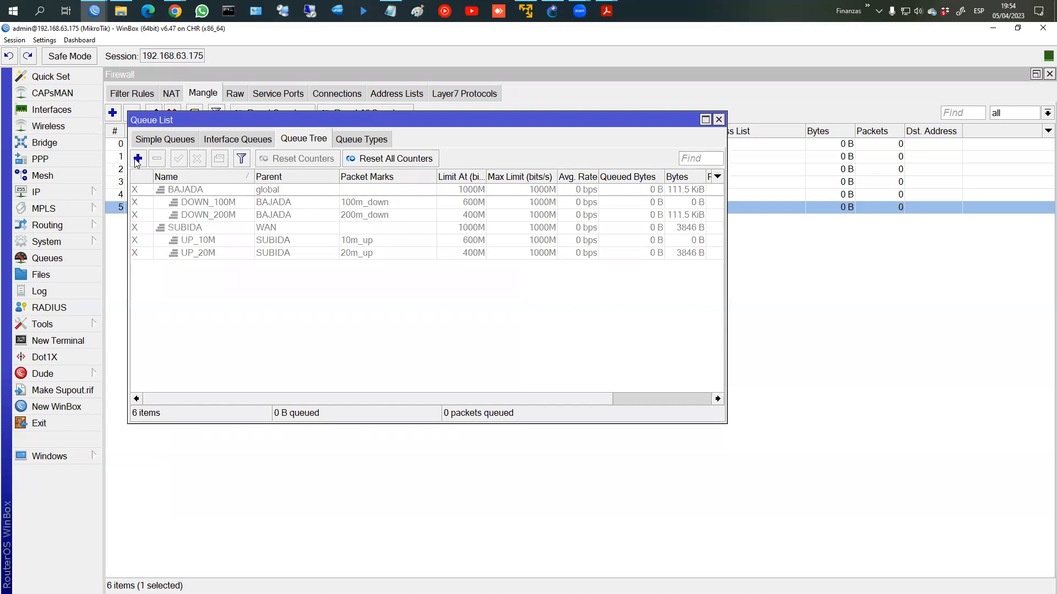
Step: Inspect the BAJADA and DOWN_100M queues without changes, then start a new queue entry
double_click(199, 191)
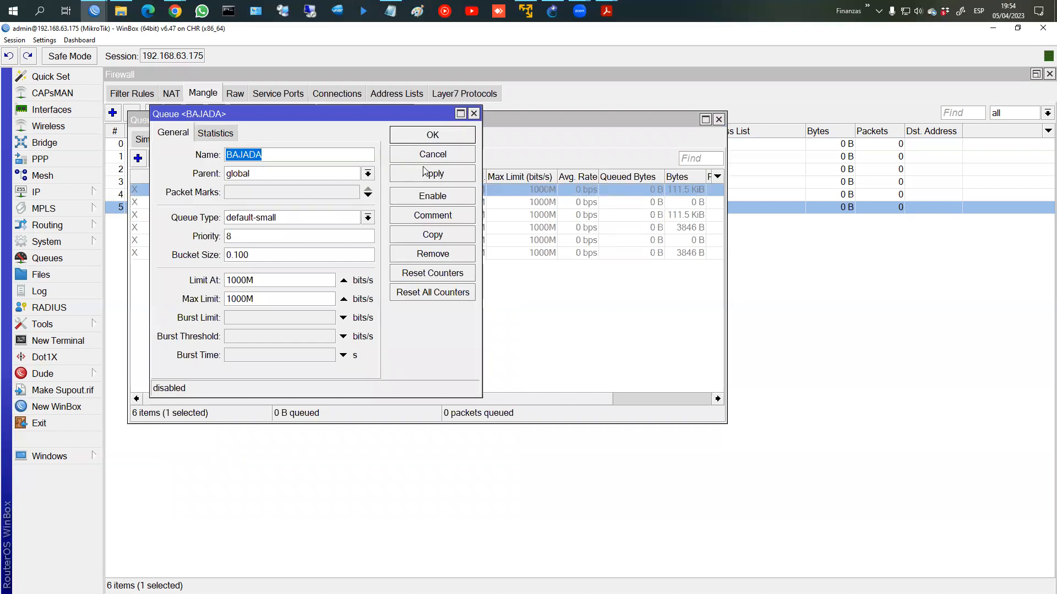
click(432, 155)
double_click(289, 199)
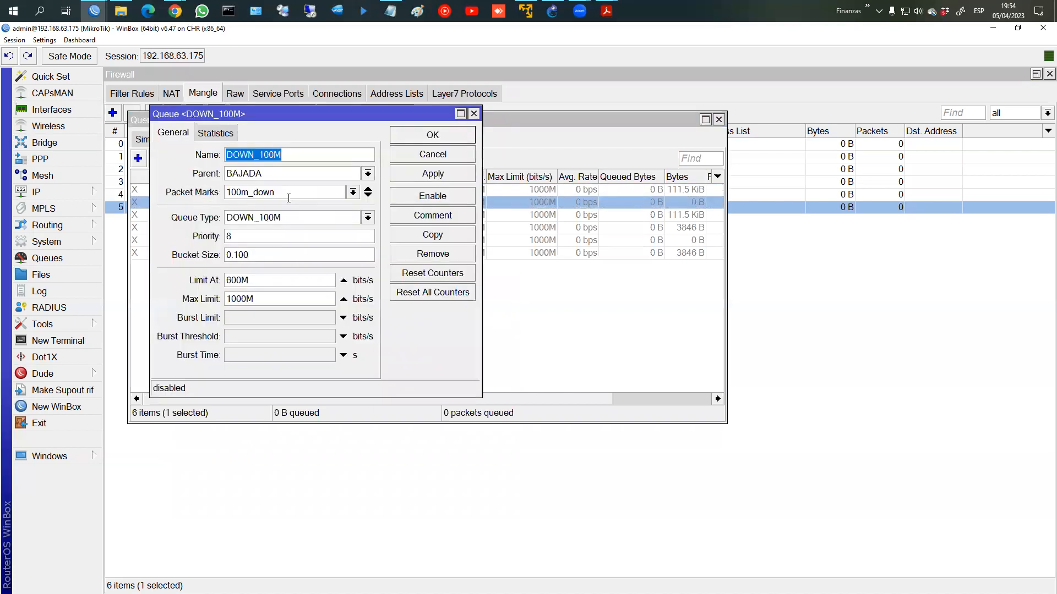
click(411, 156)
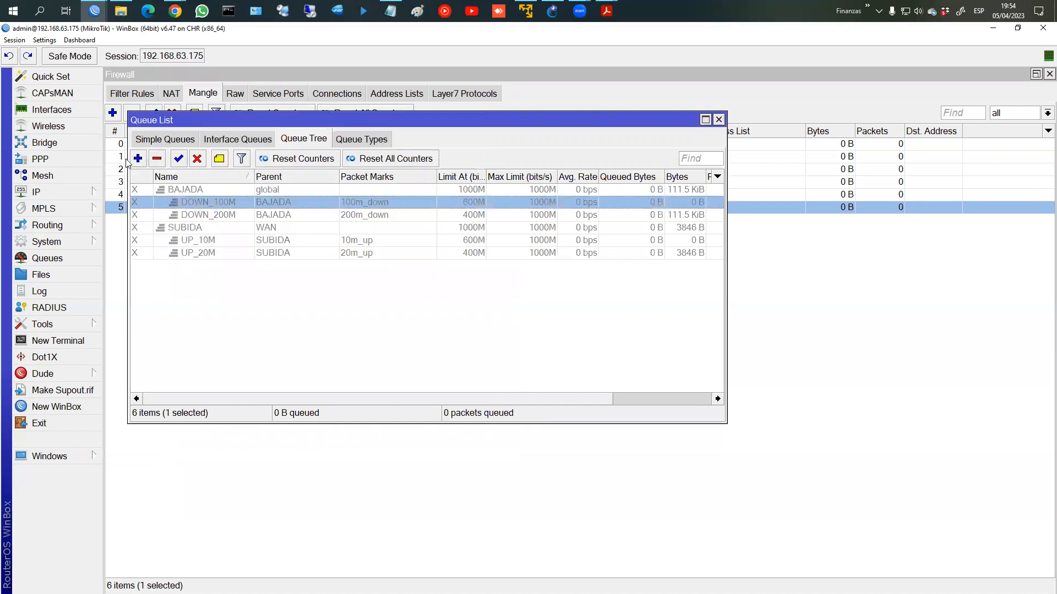
click(138, 159)
Step: Create Queue Tree entry DOWN with parent LAN and save it
text(DOWN)
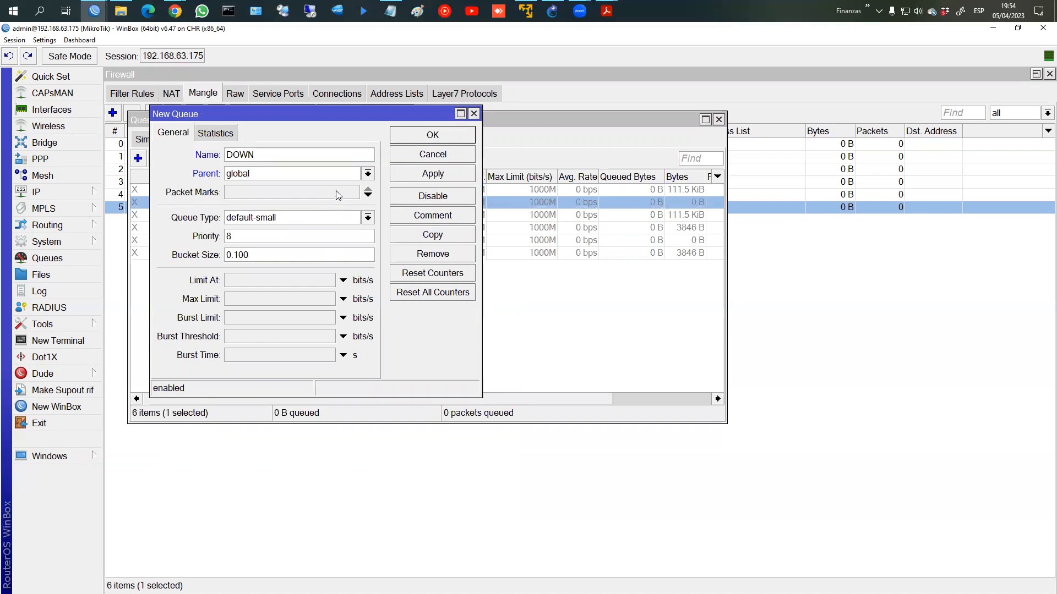
click(367, 175)
click(366, 175)
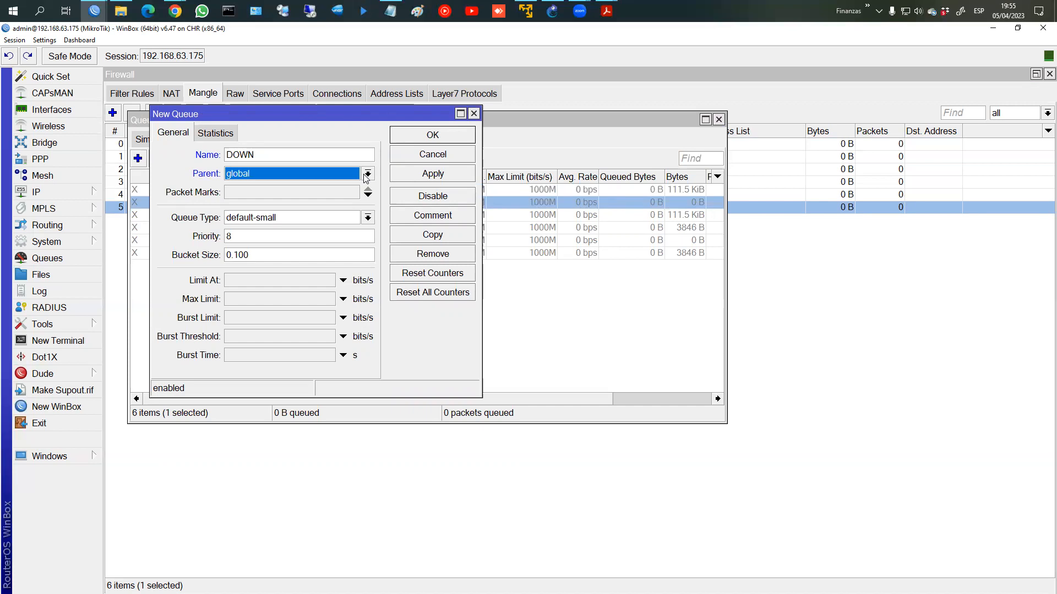
click(366, 175)
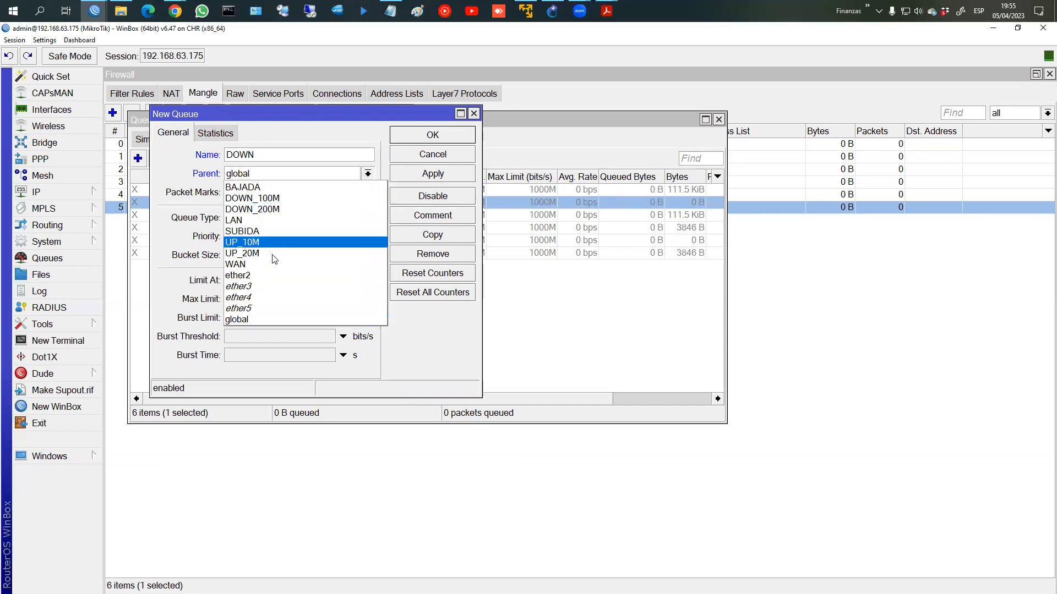
click(256, 220)
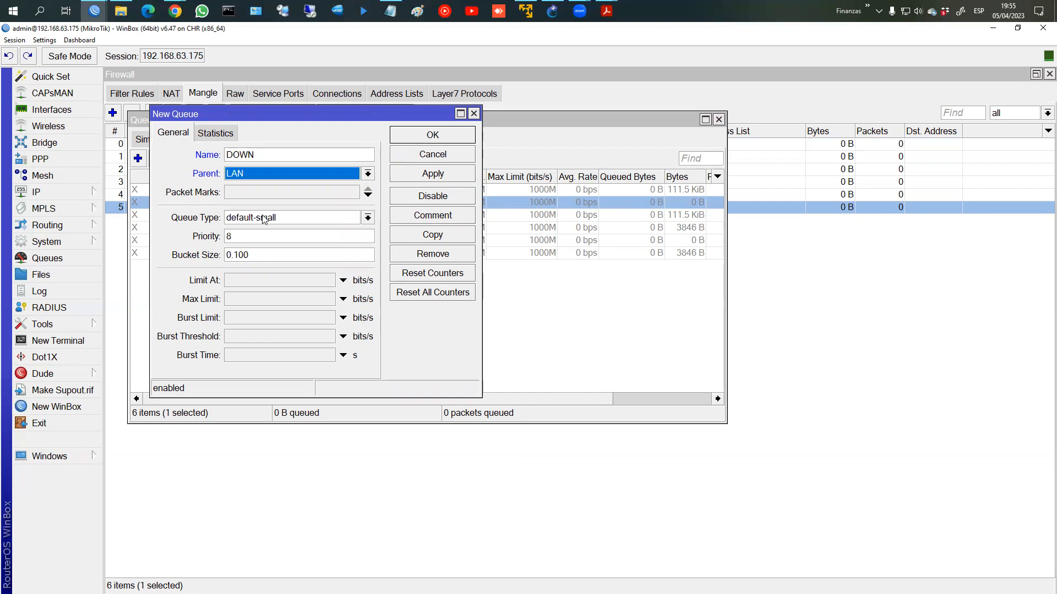
click(412, 175)
click(417, 137)
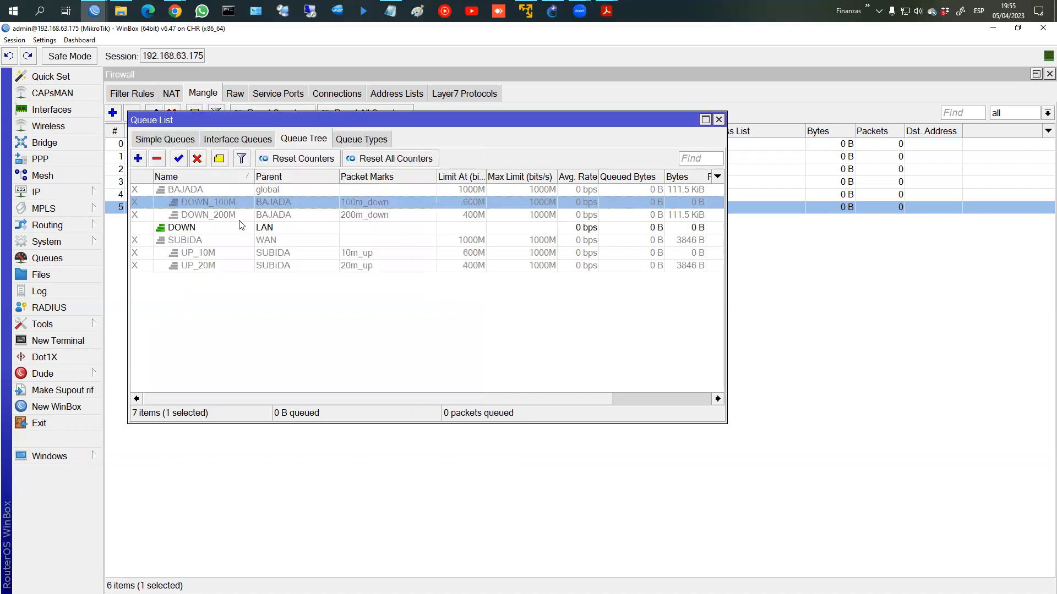
Step: Add Queue Tree entry UP with parent WAN and save it
click(138, 158)
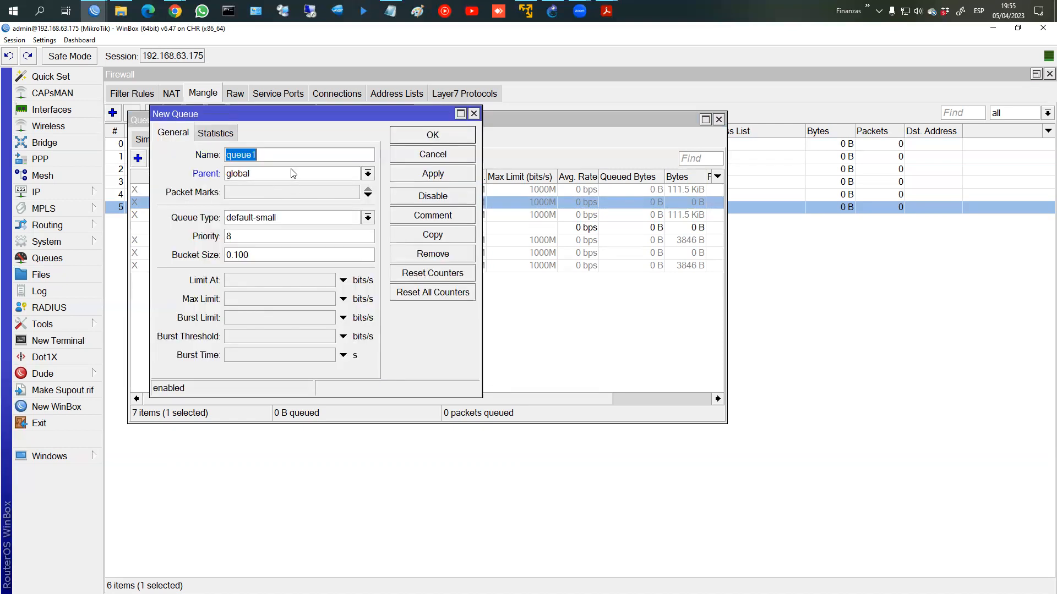
text(UP)
click(299, 175)
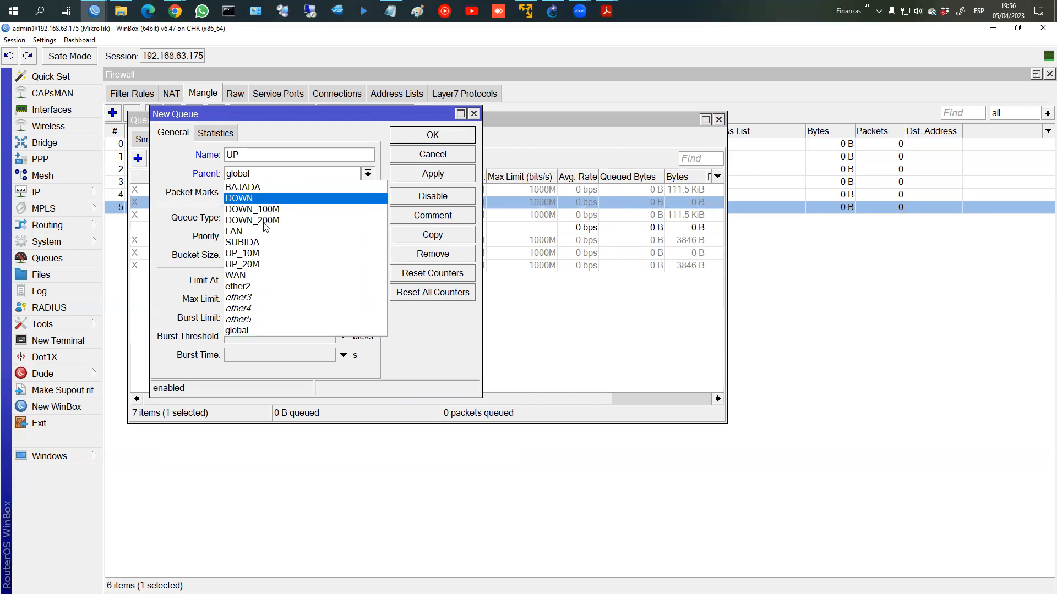
click(264, 275)
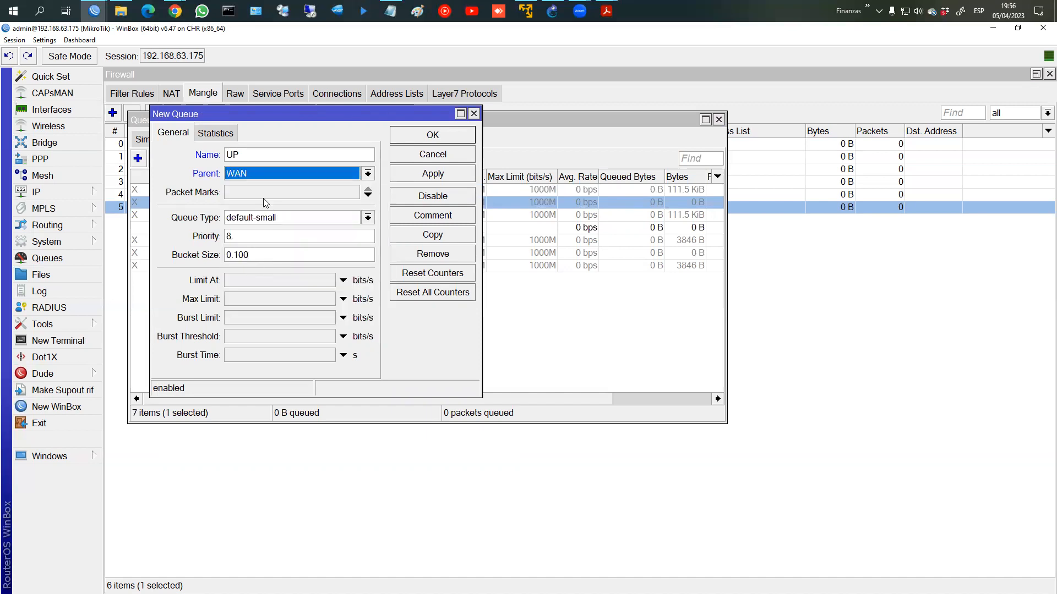
click(415, 169)
click(418, 135)
click(231, 215)
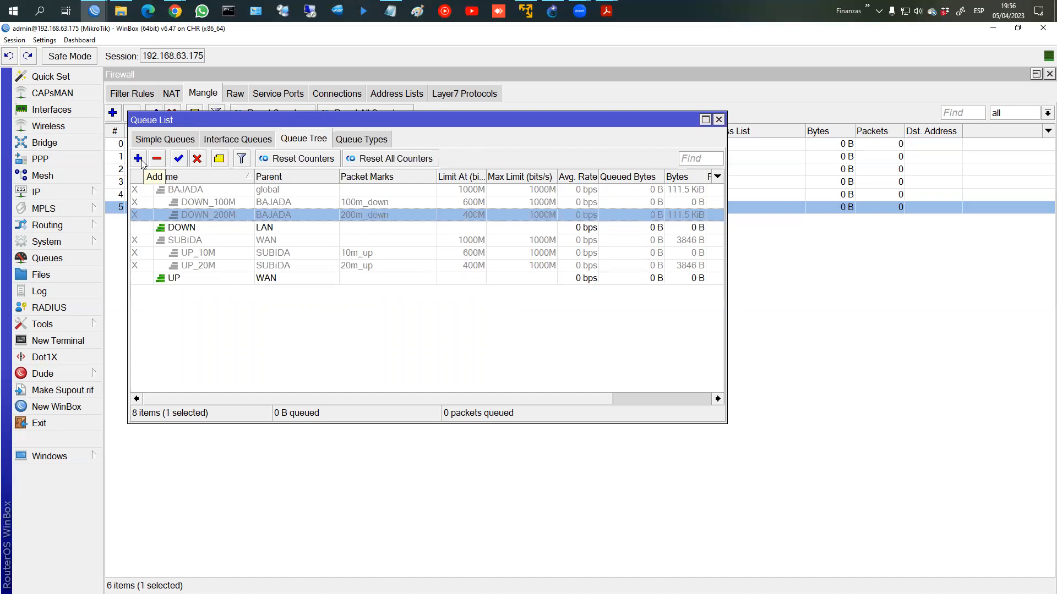
Step: Create CL_100M_DOWN under DOWN with packet mark 100m_down and queue type DOWN_100M
click(139, 159)
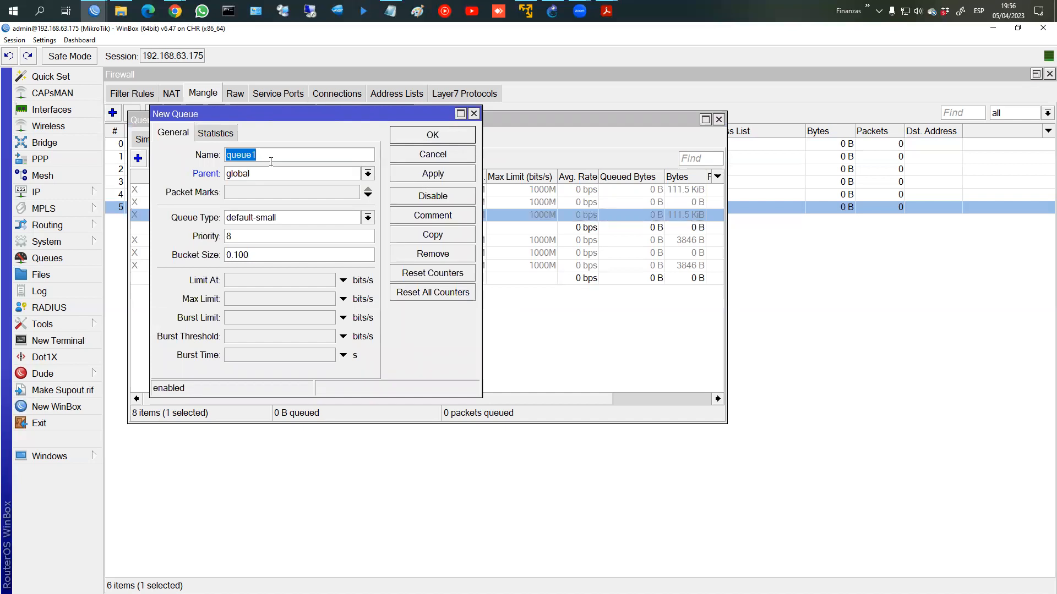
text(CL)
text(100M__DOWN)
click(368, 173)
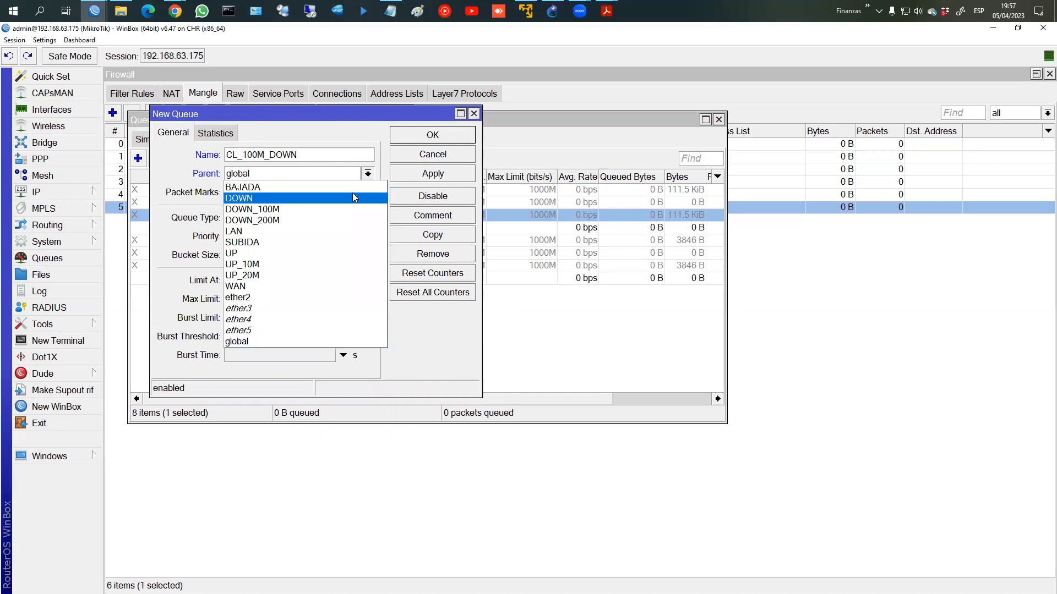
click(351, 197)
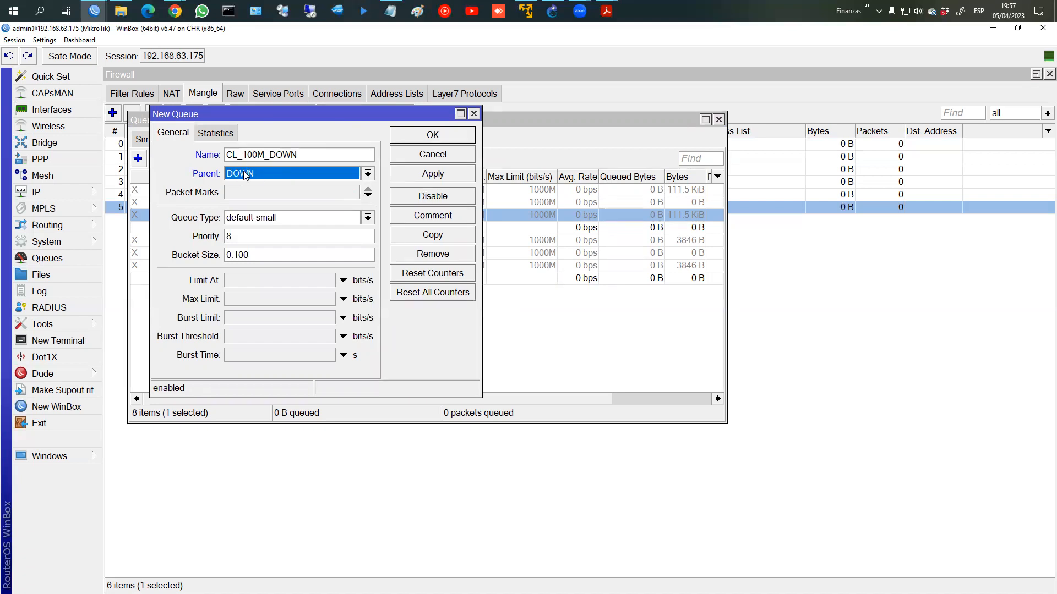
click(237, 193)
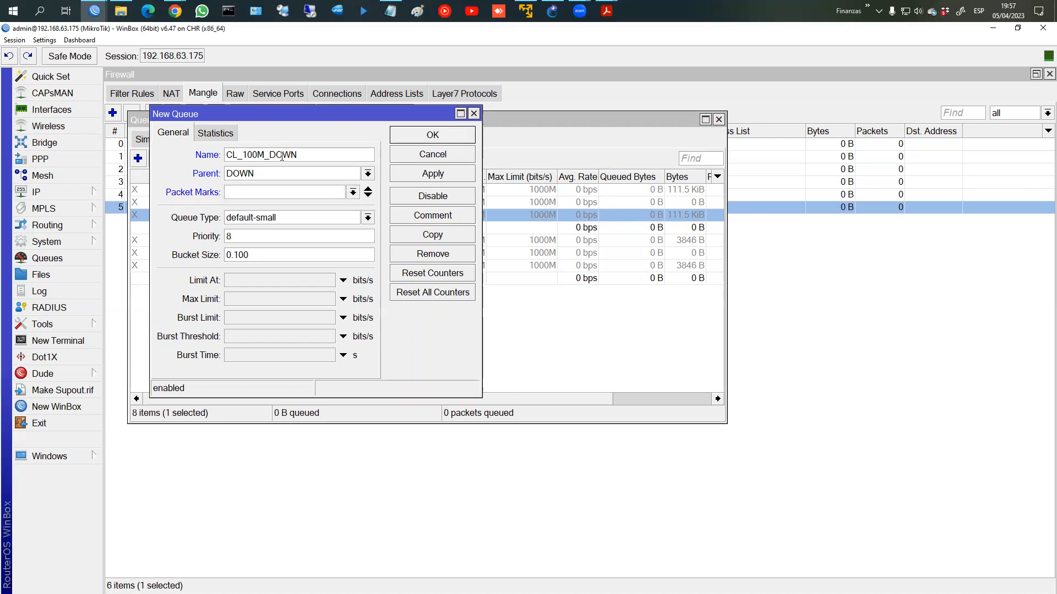
click(353, 193)
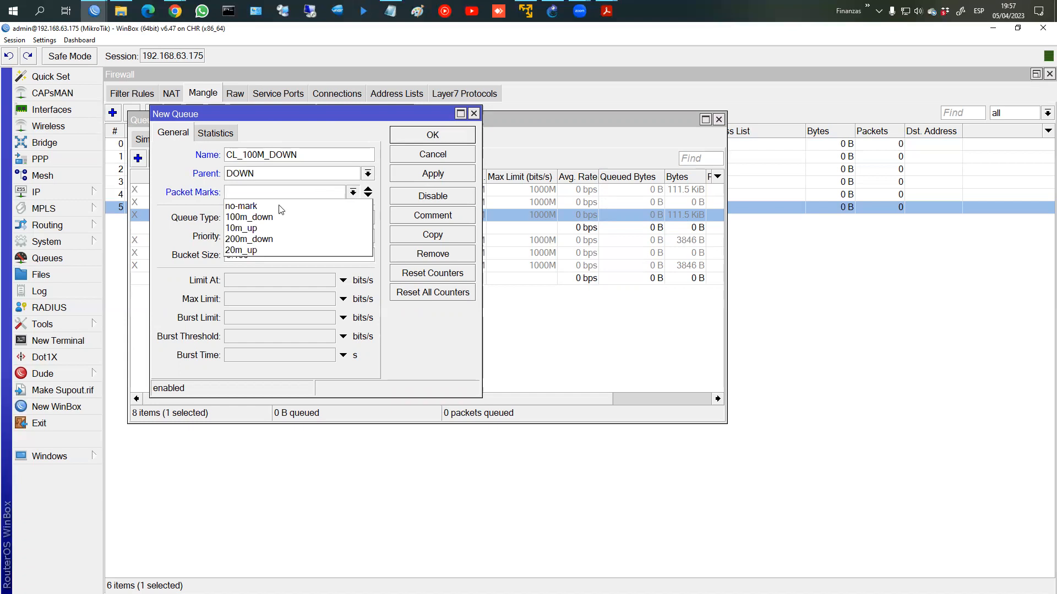
click(269, 217)
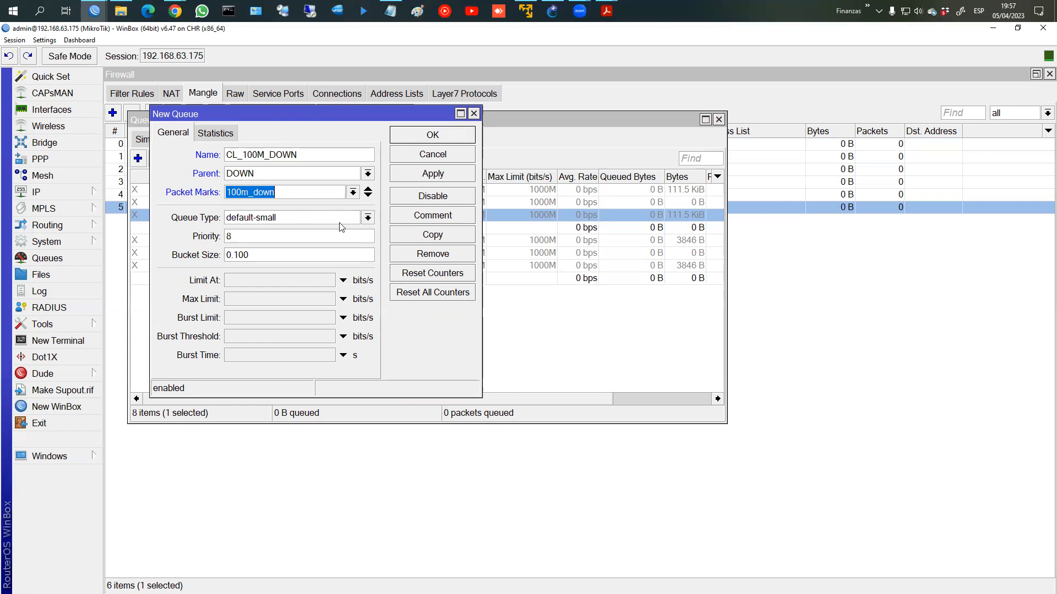
click(368, 218)
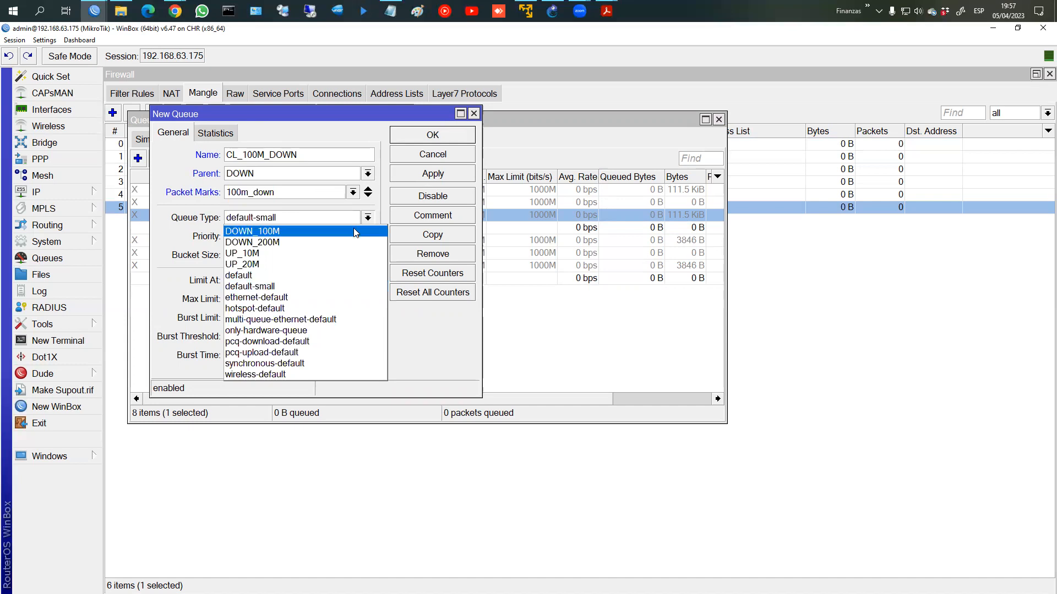
click(354, 231)
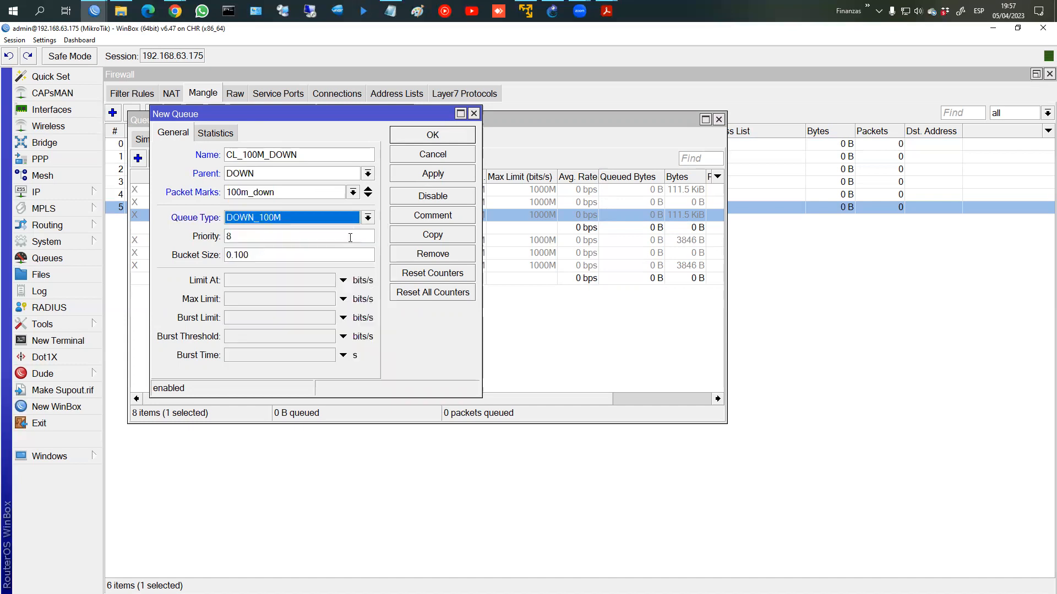
click(429, 172)
click(432, 137)
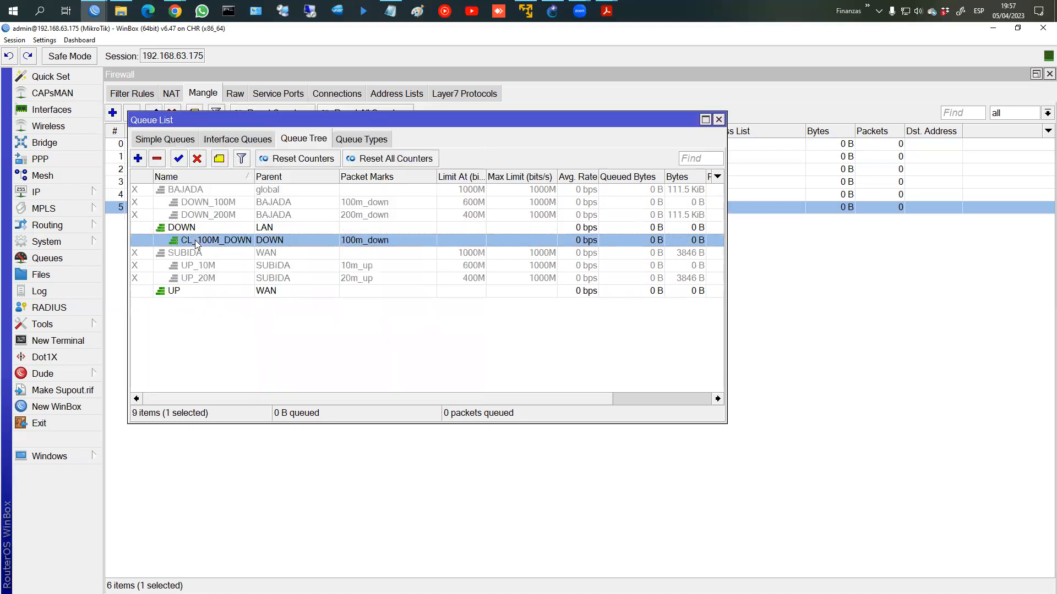
double_click(200, 240)
Step: Copy CL_100M_DOWN as CL_200M_DOWN with packet mark 200m_down and queue type DOWN_200M
click(433, 235)
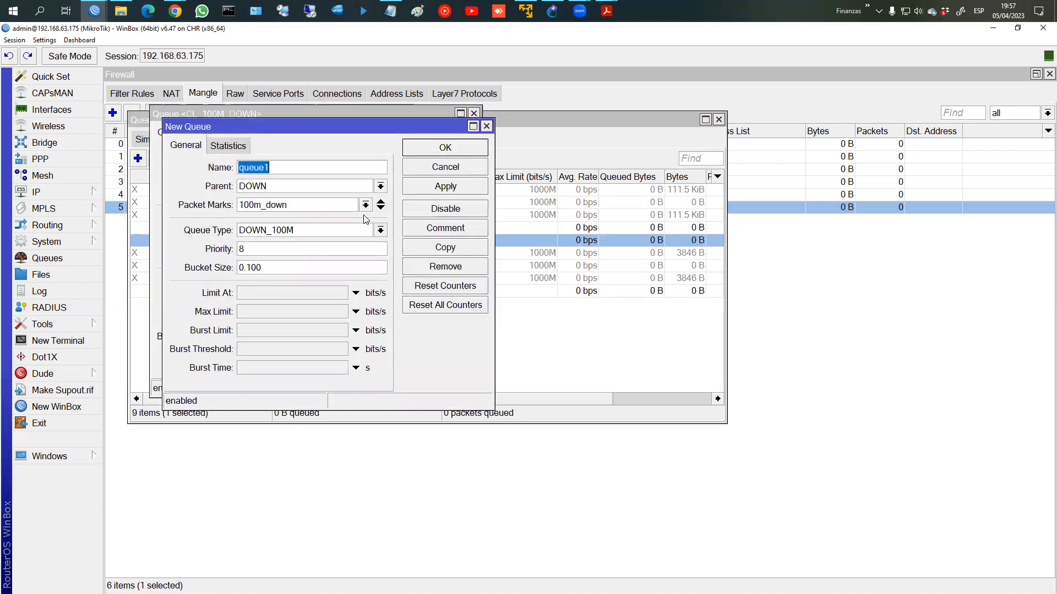
text(CL_200M_DOWN)
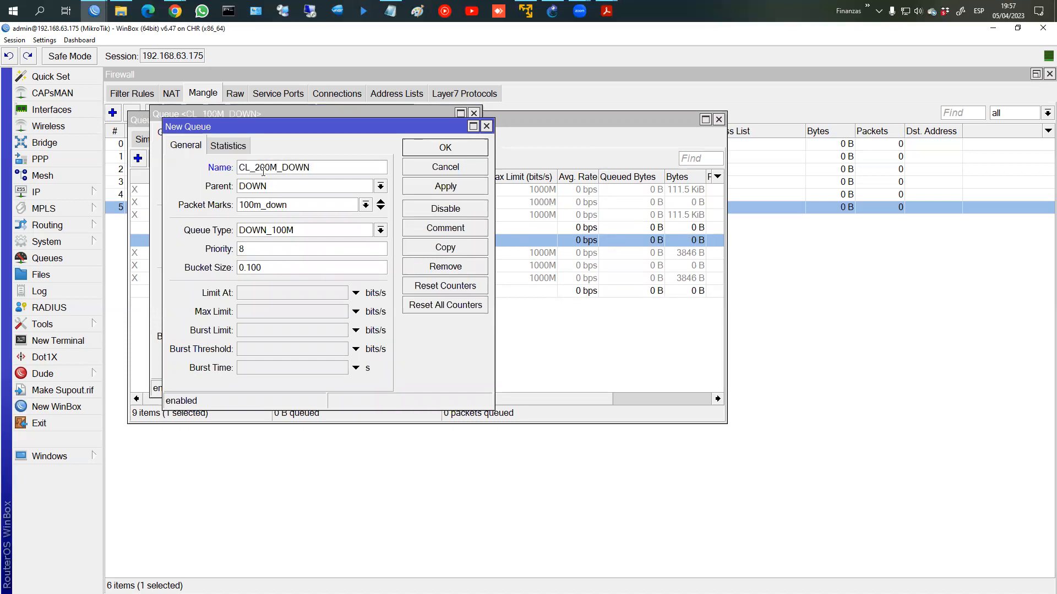
click(366, 206)
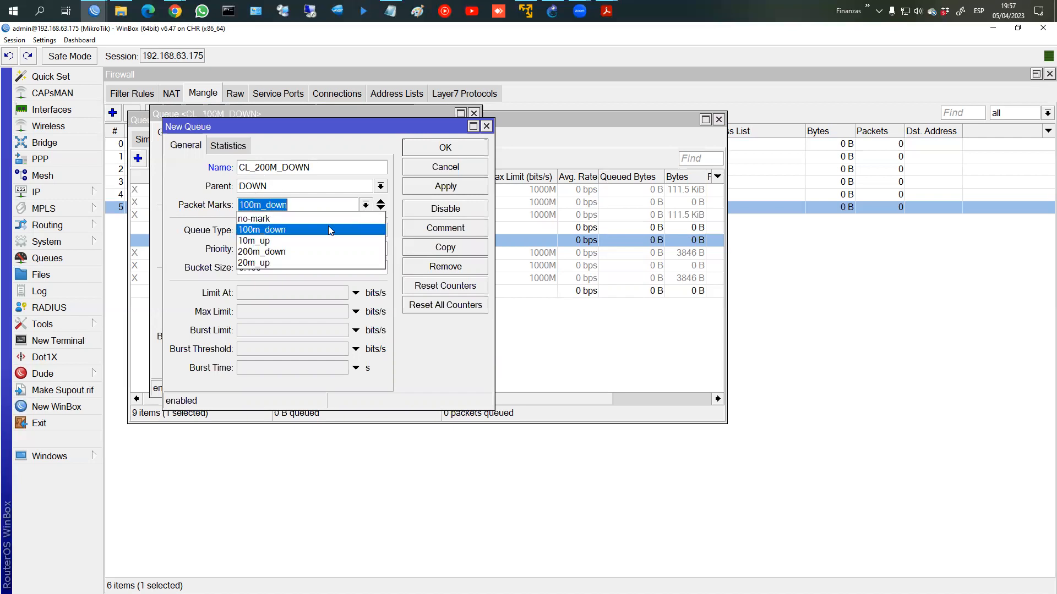
click(290, 251)
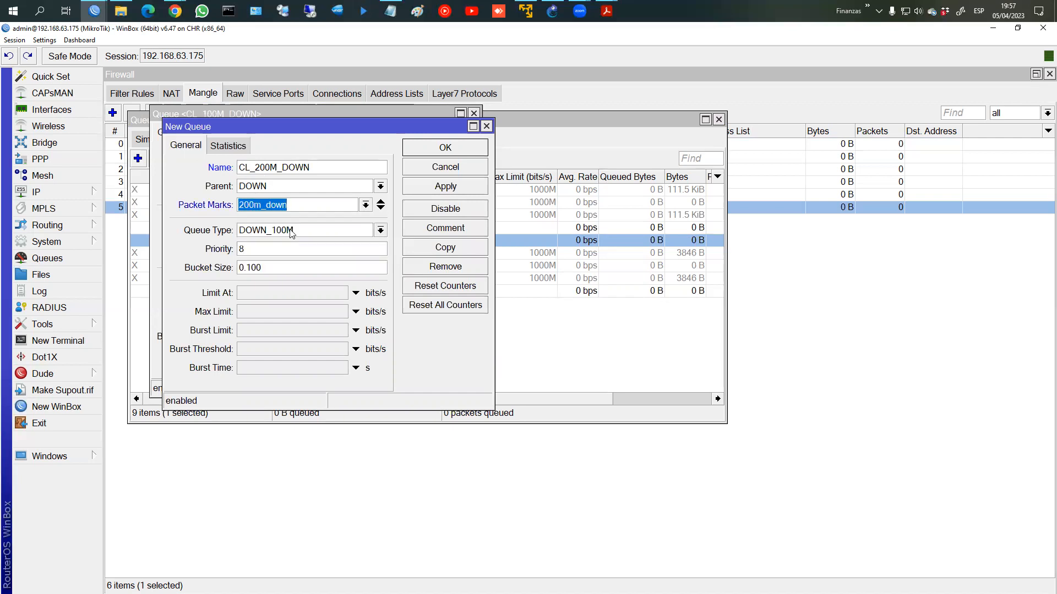
click(378, 233)
click(301, 255)
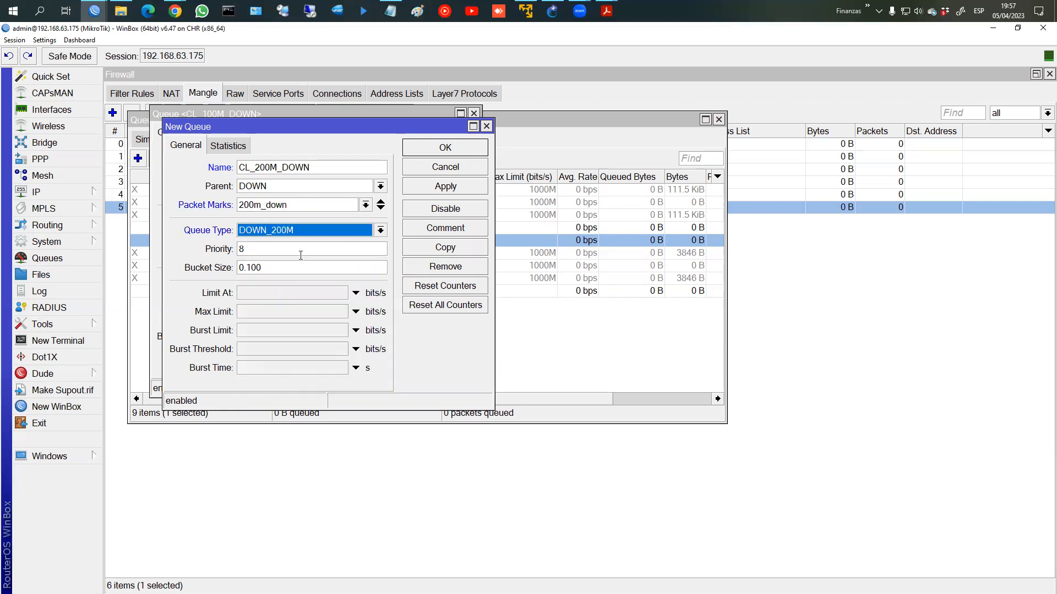
click(444, 147)
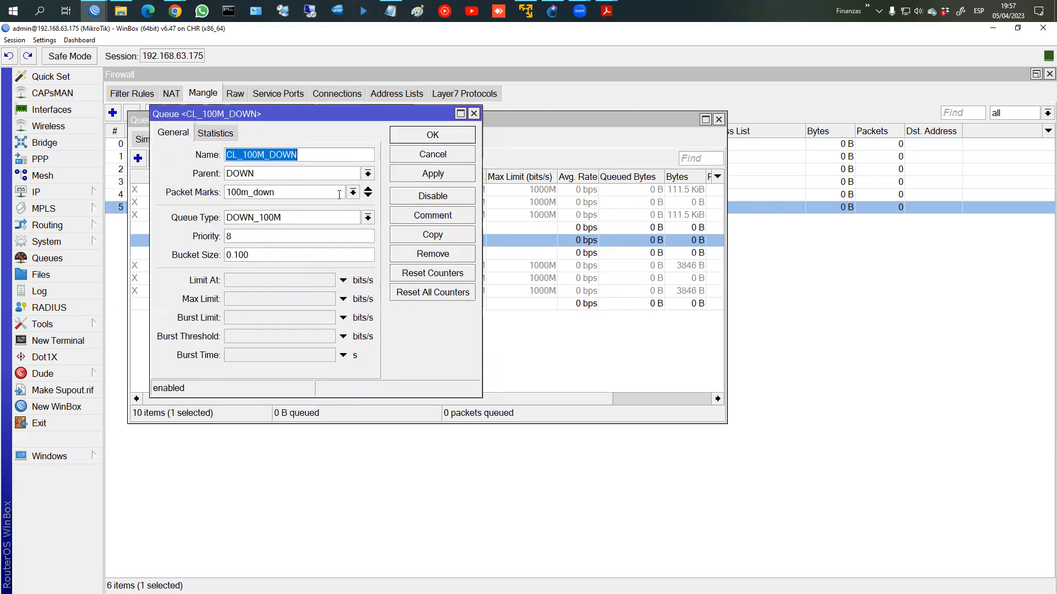
click(432, 135)
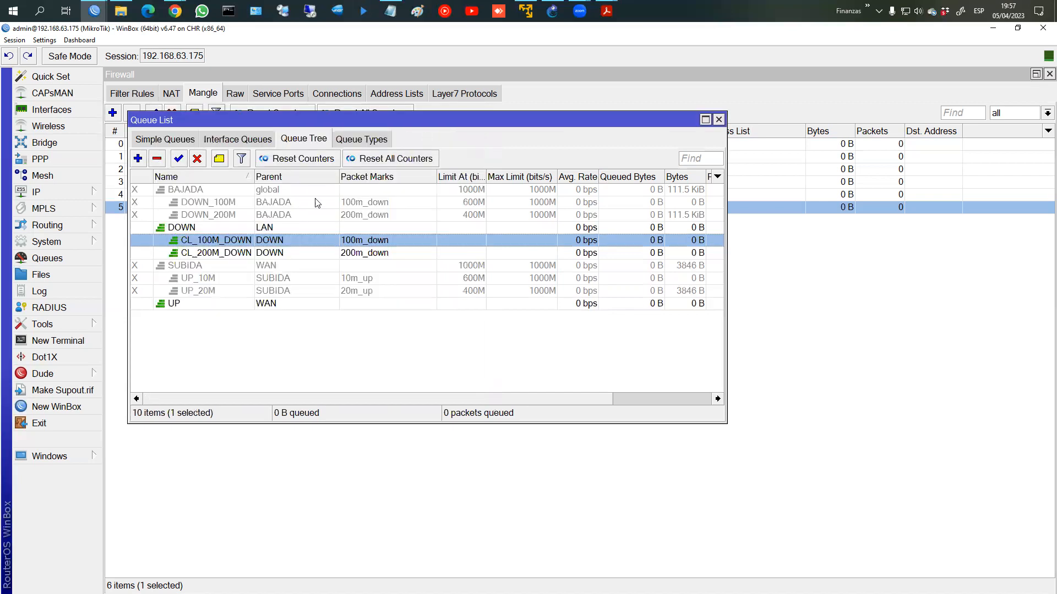
click(185, 304)
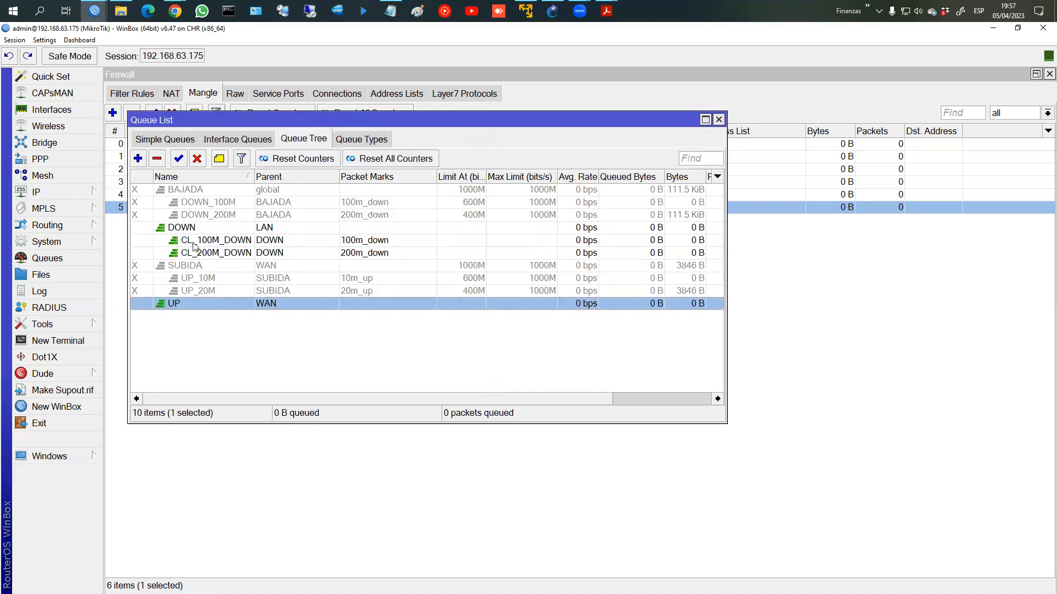
Step: Create CL_10M_UP under UP with packet mark 10m_up and queue type UP_10M
click(139, 159)
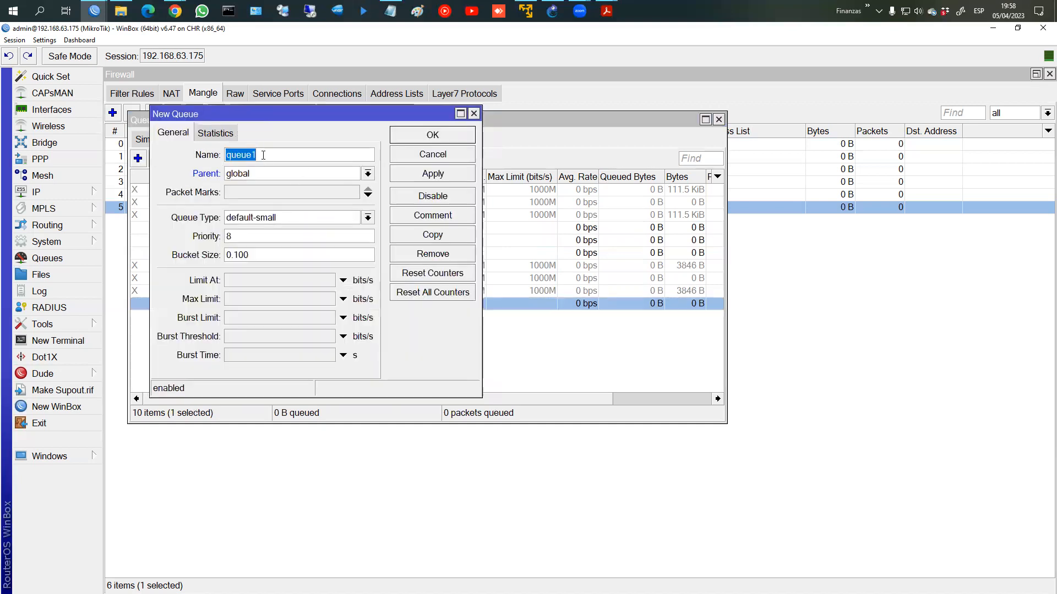
text(UP)
text(_)
key(BackSpace)
key(BackSpace)
key(BackSpace)
text(CL_10M_UP)
click(367, 174)
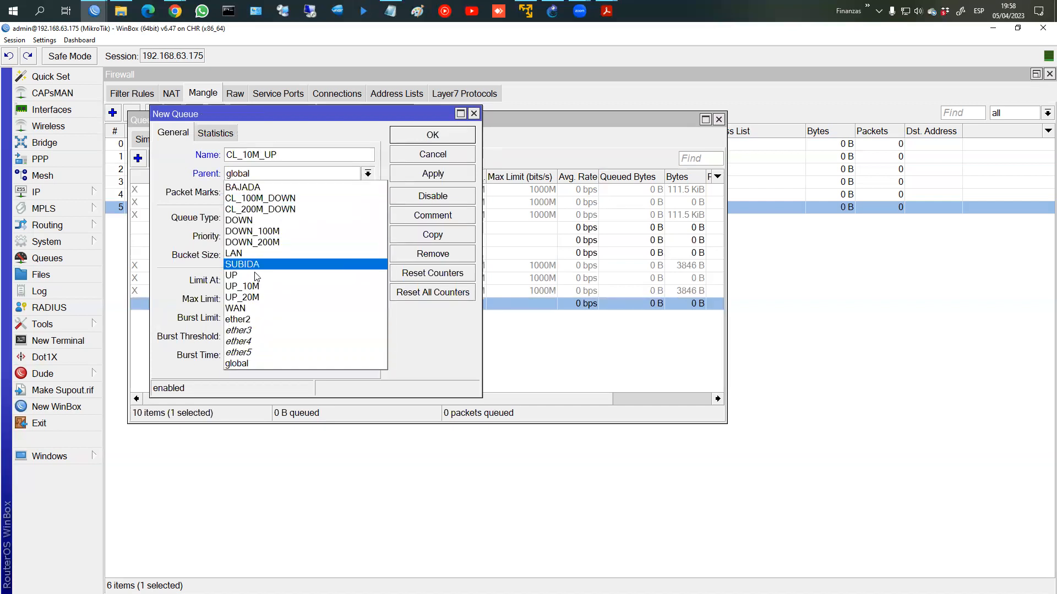
click(286, 275)
click(368, 194)
click(353, 192)
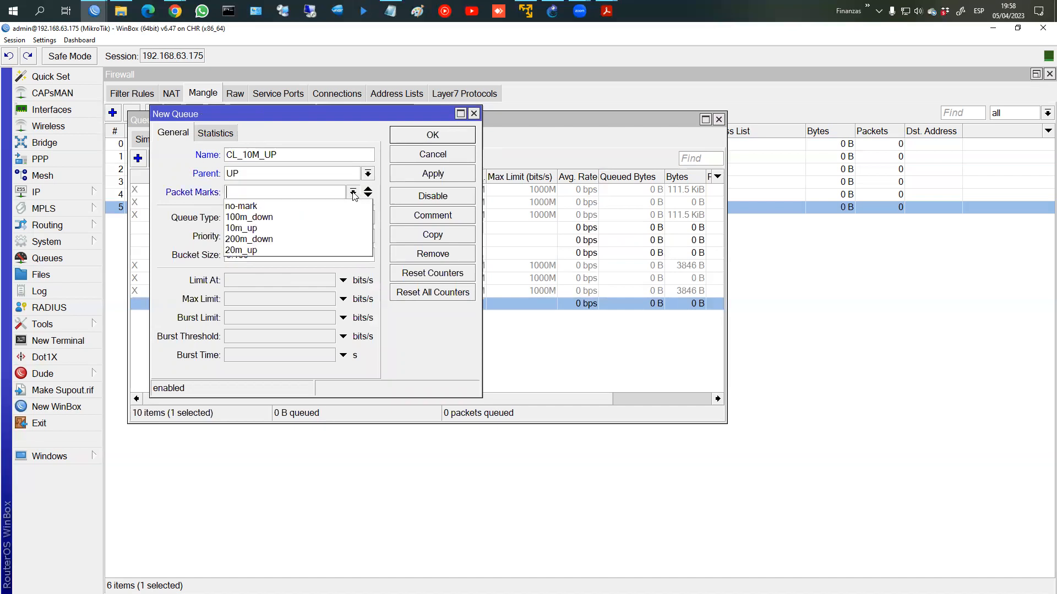
click(275, 228)
click(275, 218)
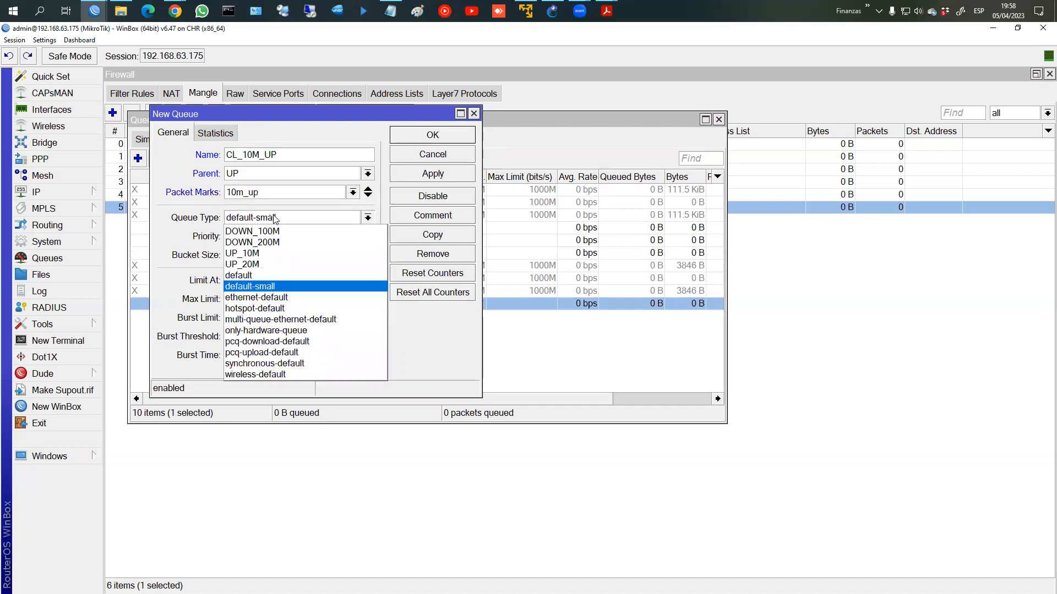
click(284, 254)
click(419, 137)
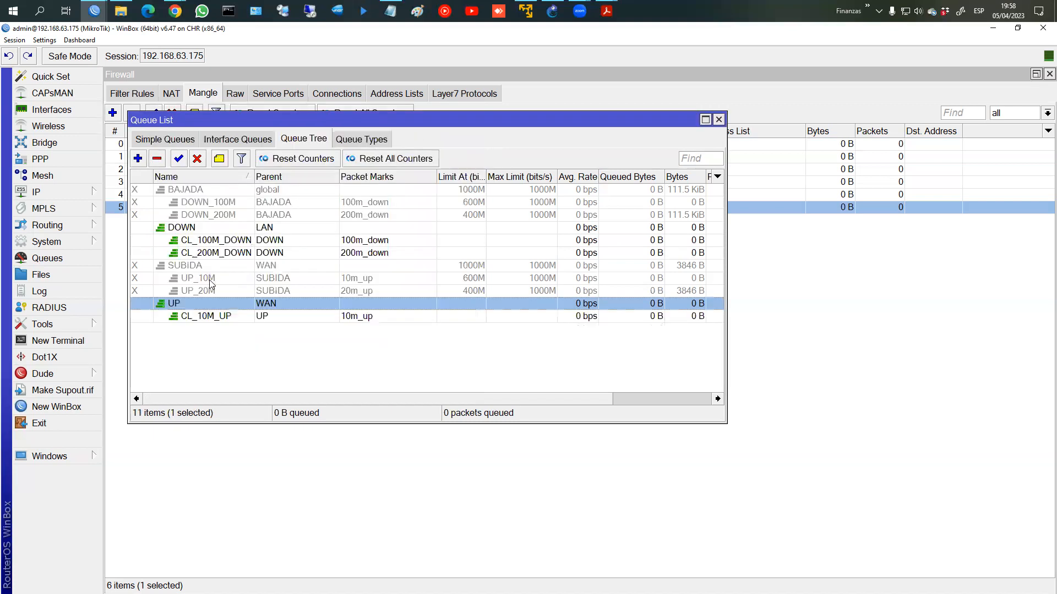
Step: Add CL_20M_UP under UP with packet mark 20m_up and queue type UP_20M
click(137, 158)
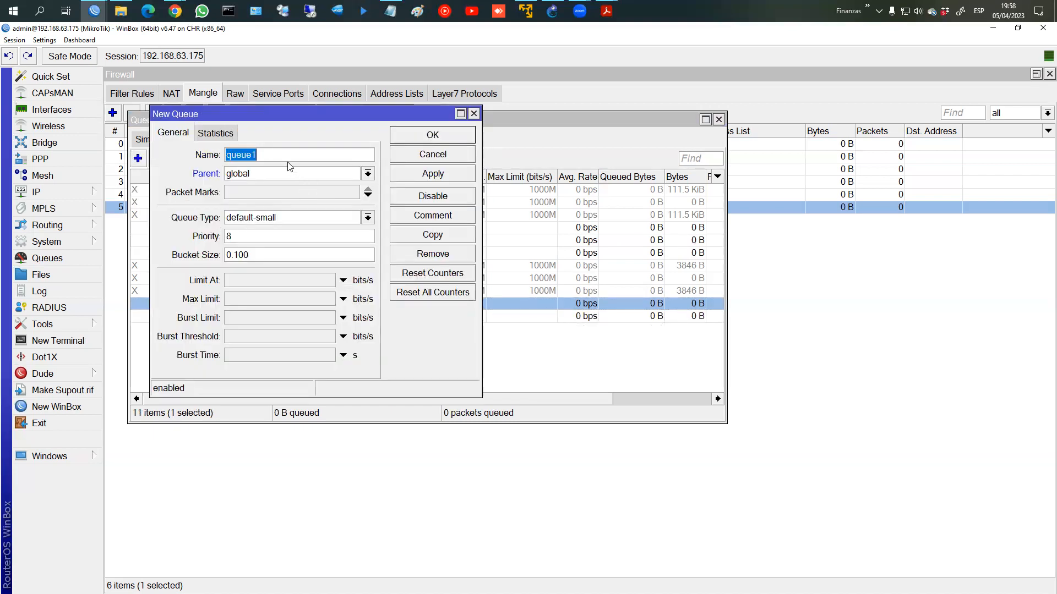
text(CL_29)
key(BackSpace)
text(0M_UP)
click(282, 176)
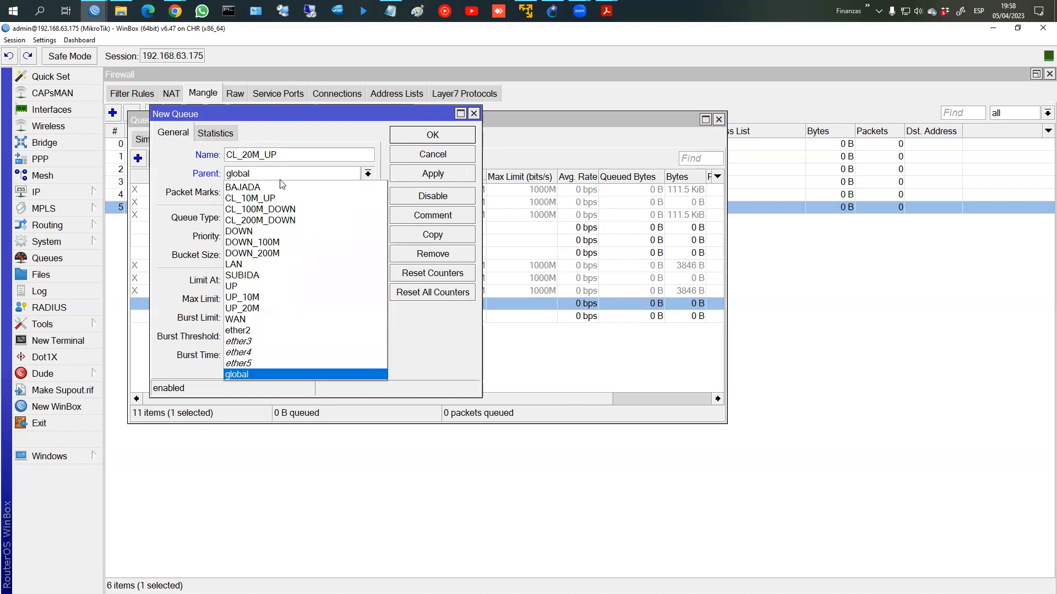
click(263, 288)
click(269, 193)
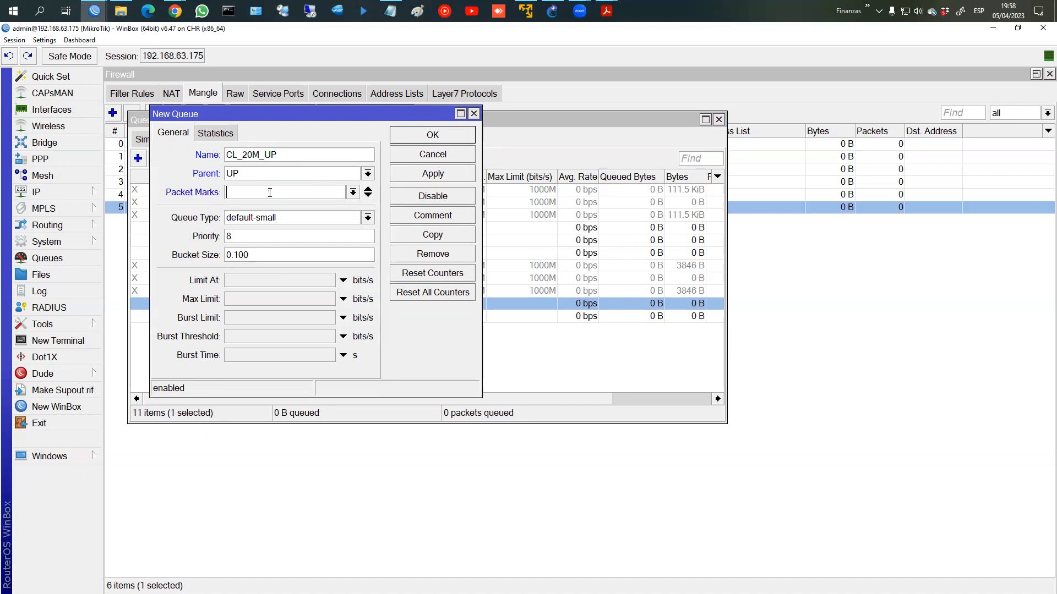
click(353, 194)
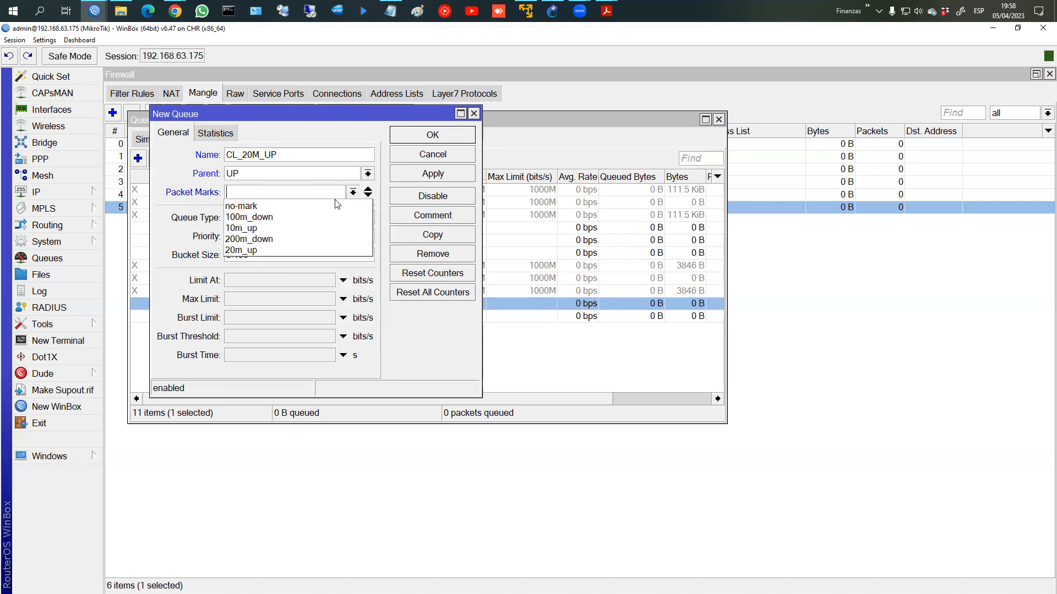
click(266, 248)
click(367, 217)
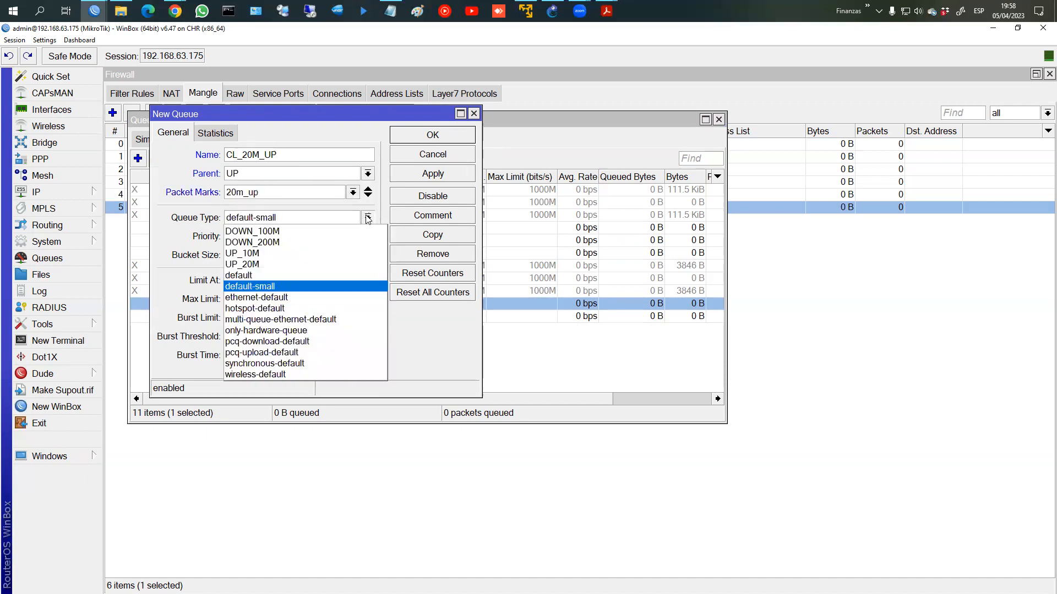
click(292, 264)
click(432, 175)
click(432, 135)
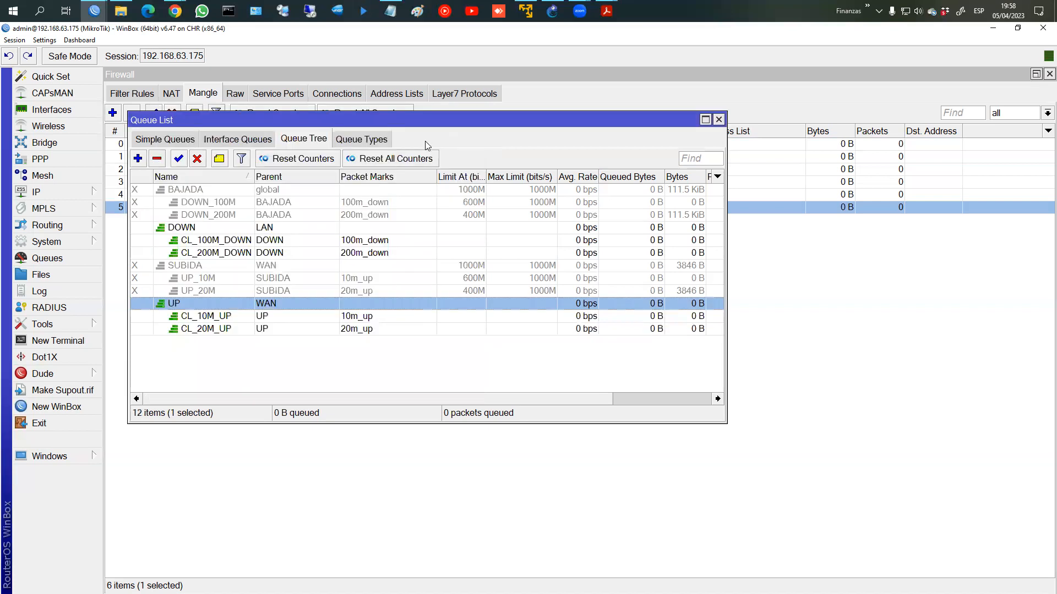
Step: Remove the disabled SUBIDA queue with its UP_10M and UP_20M children
click(262, 254)
click(265, 266)
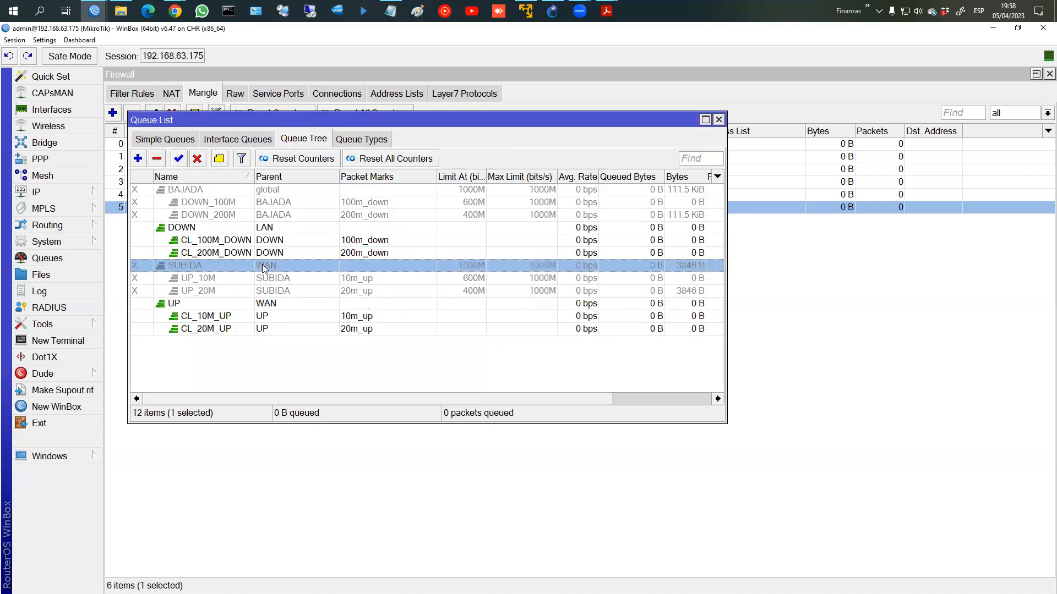
shift+click(257, 291)
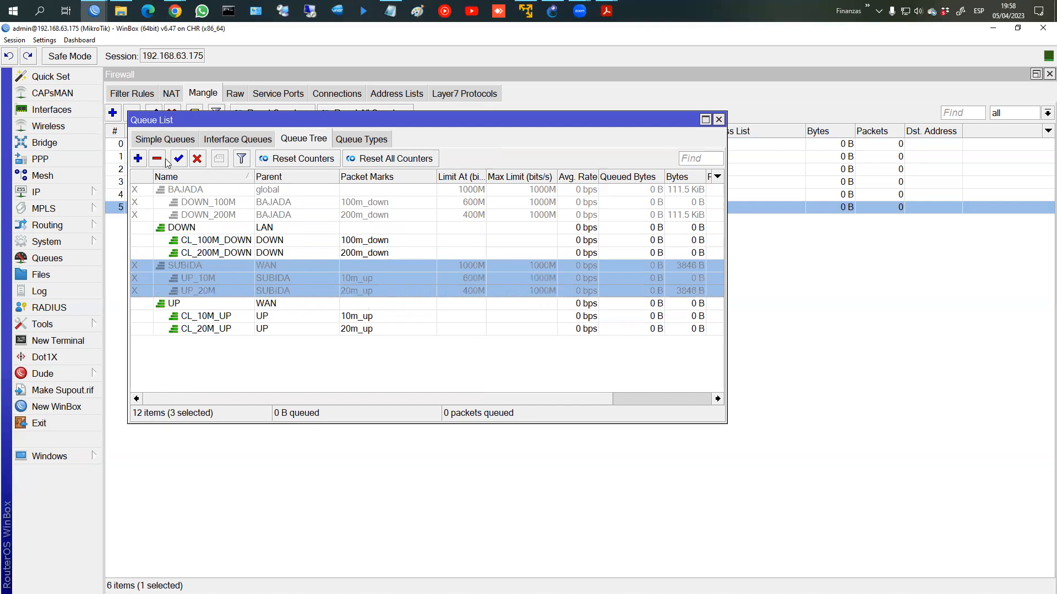
click(159, 161)
Step: Remove the disabled BAJADA queue with its DOWN_100M and DOWN_200M children
click(186, 190)
shift+click(188, 216)
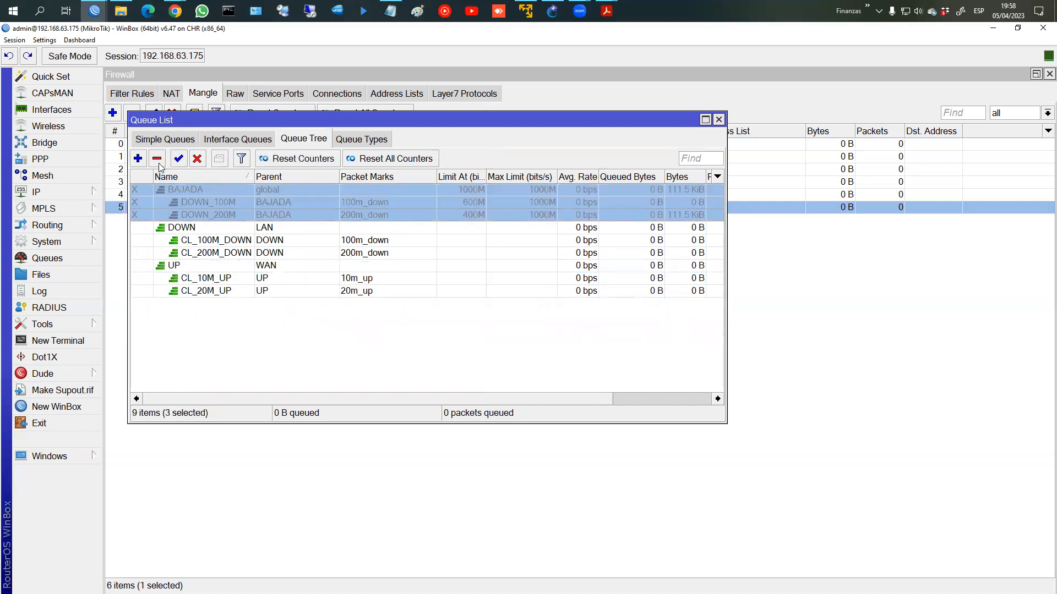
click(159, 161)
click(263, 203)
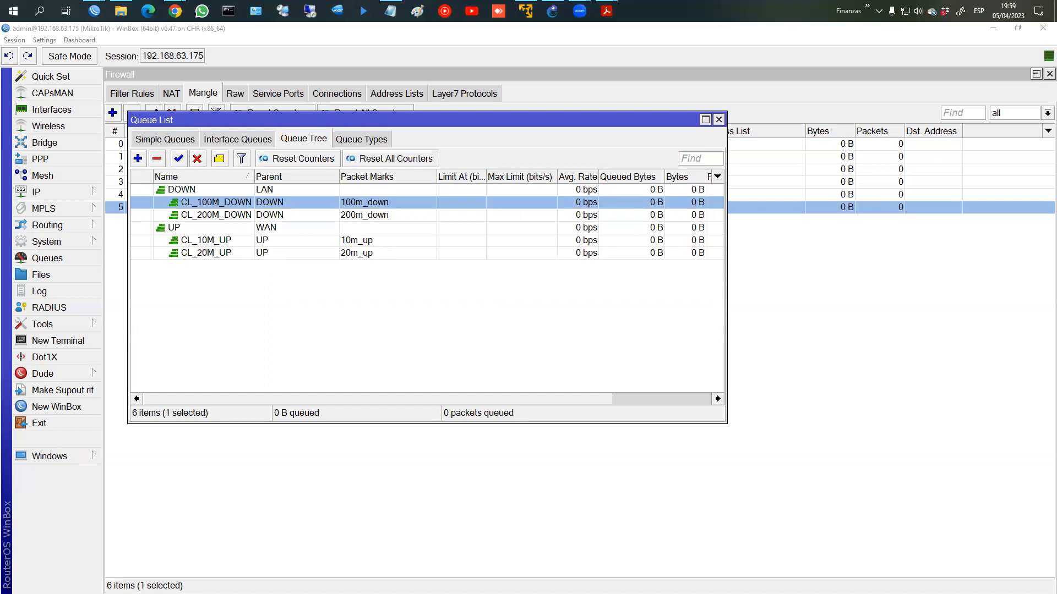
Step: Hand-write CIR/MIR with an arrow to limit-at / max-limit above the queue list
mouse_move(611, 80)
mouse_down()
mouse_move(579, 92)
mouse_move(602, 103)
mouse_up()
mouse_move(613, 82)
mouse_down()
mouse_move(612, 105)
mouse_move(632, 102)
mouse_up()
mouse_move(657, 61)
mouse_down()
mouse_move(652, 83)
mouse_move(679, 104)
mouse_move(694, 88)
mouse_move(704, 98)
mouse_up()
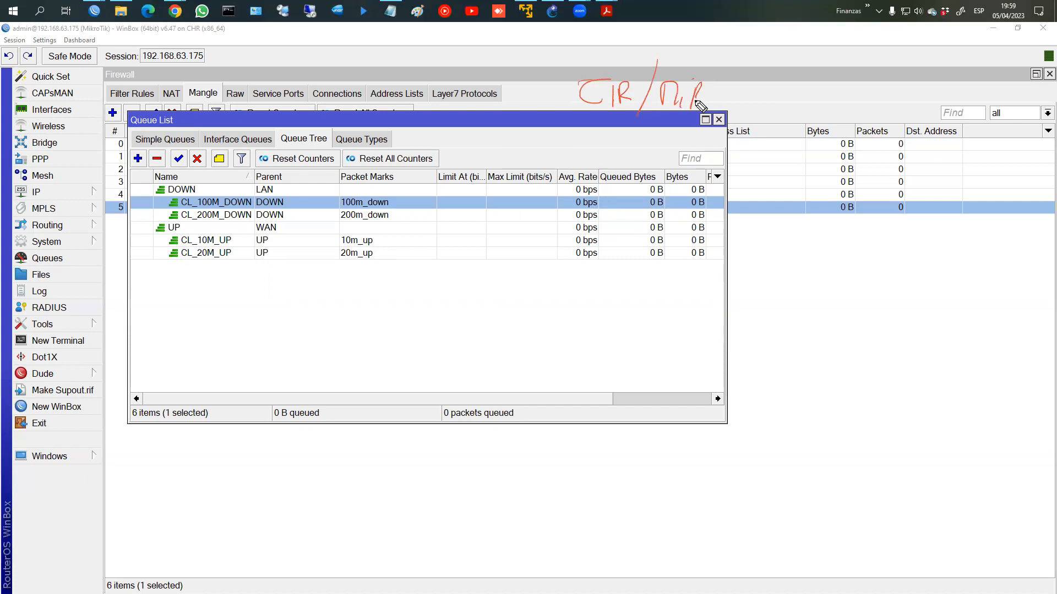
mouse_move(758, 69)
mouse_down()
mouse_move(749, 105)
mouse_move(836, 102)
mouse_move(854, 86)
mouse_up()
mouse_move(756, 122)
mouse_down()
mouse_move(766, 136)
mouse_move(794, 128)
mouse_up()
mouse_move(803, 122)
mouse_down()
mouse_move(803, 141)
mouse_move(852, 135)
mouse_up()
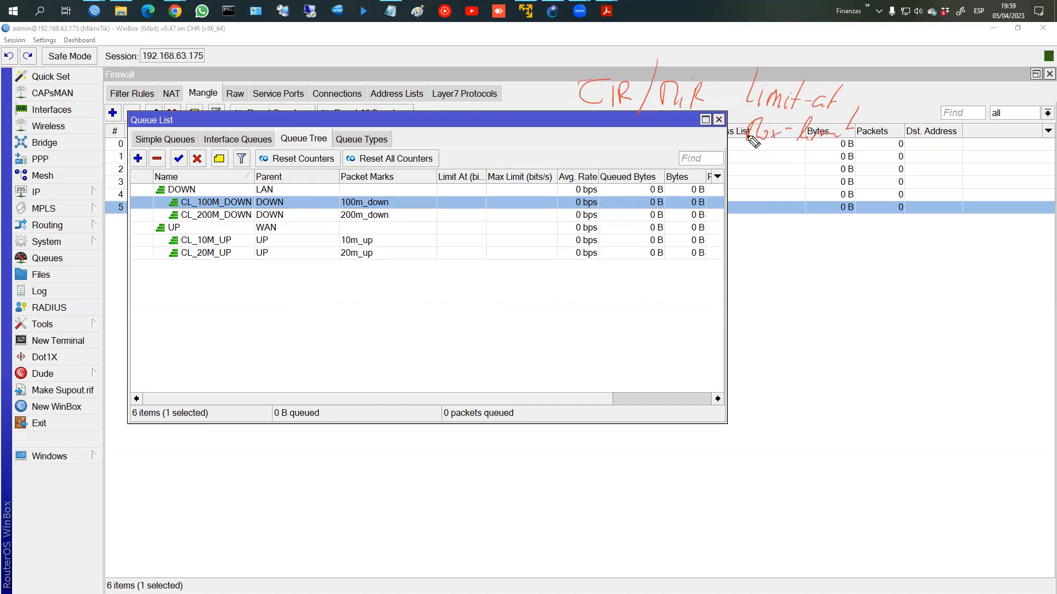
mouse_move(617, 88)
mouse_down()
mouse_move(698, 45)
mouse_move(710, 83)
mouse_move(732, 84)
mouse_up()
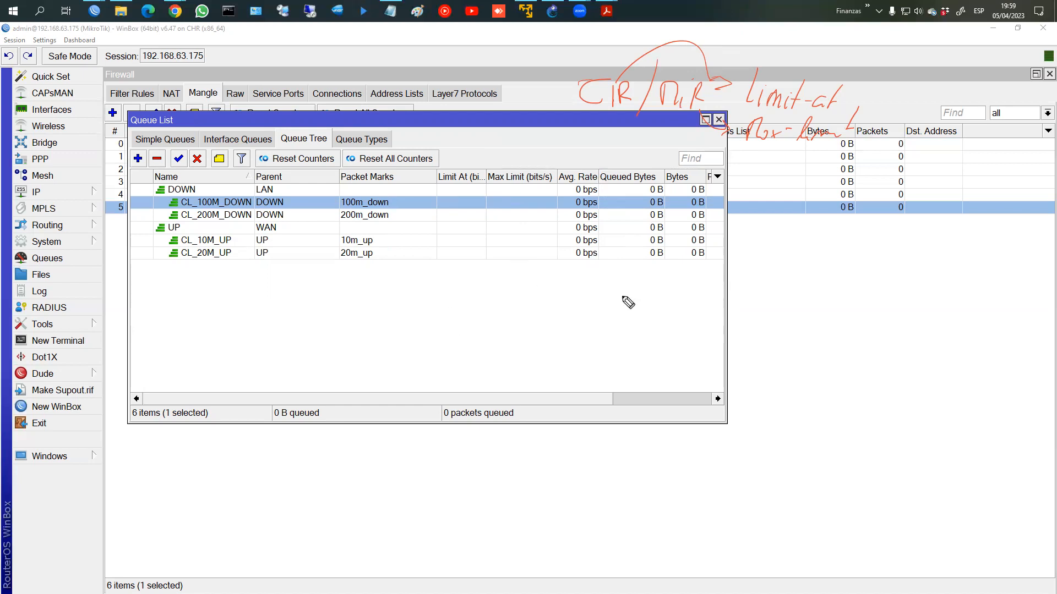
Step: Hand-write '100c → 100M' below the notes, undoing a stray stroke
click(587, 333)
mouse_move(607, 324)
mouse_down()
mouse_move(602, 338)
mouse_move(639, 345)
mouse_move(781, 357)
mouse_up()
drag(585, 362, 590, 384)
key(ctrl+z)
Step: Write a second '100c → 200M' line, undoing a mistaken number beside the notes
drag(602, 371, 615, 381)
mouse_move(643, 376)
mouse_down()
mouse_move(732, 385)
mouse_move(771, 373)
mouse_move(766, 391)
mouse_up()
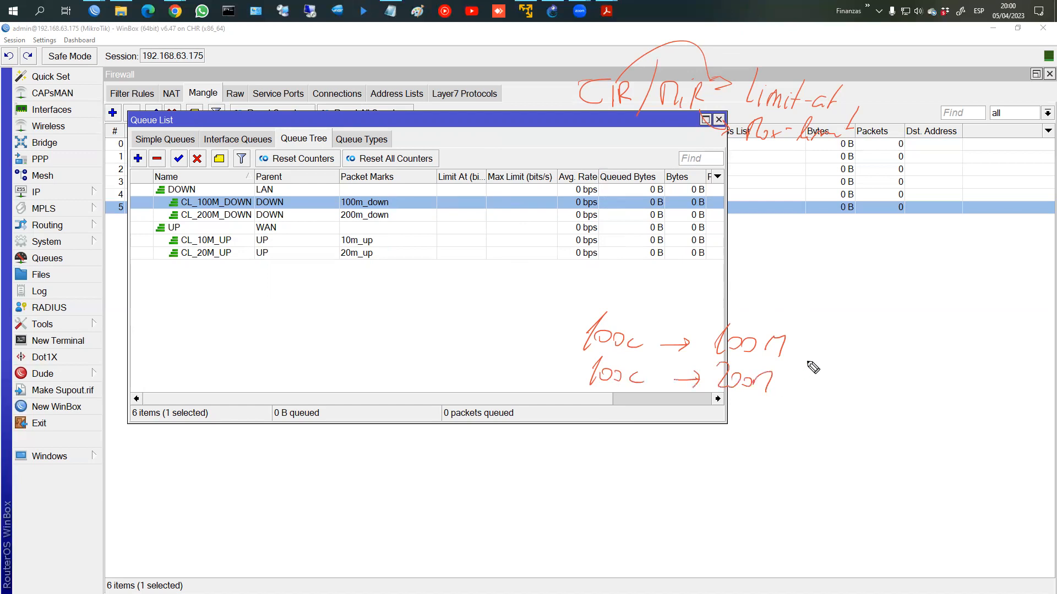
mouse_move(850, 252)
mouse_down()
mouse_move(833, 282)
mouse_move(858, 266)
mouse_move(881, 278)
mouse_move(888, 266)
mouse_move(957, 289)
mouse_up()
click(874, 283)
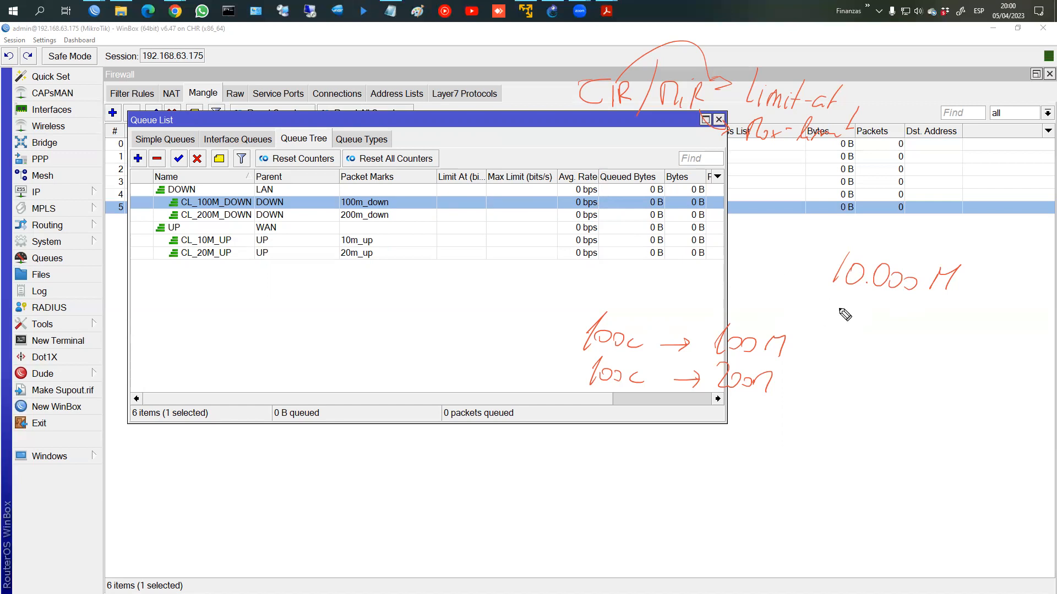
key(ctrl+z)
key(ctrl+z)
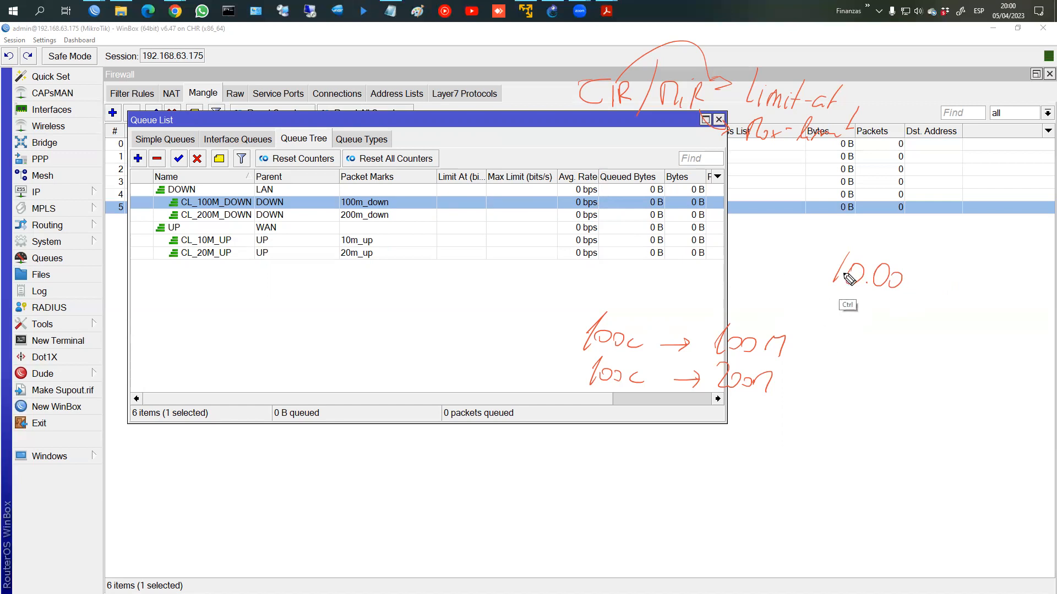
key(ctrl+z)
key(ctrl+z)
key(ctrl+z)
key(ctrl+z)
key(ctrl+z)
Step: Write 1000 beside the notes with an arrow toward the 100M line, undoing a wrong 600
drag(851, 249, 846, 274)
drag(865, 254, 901, 268)
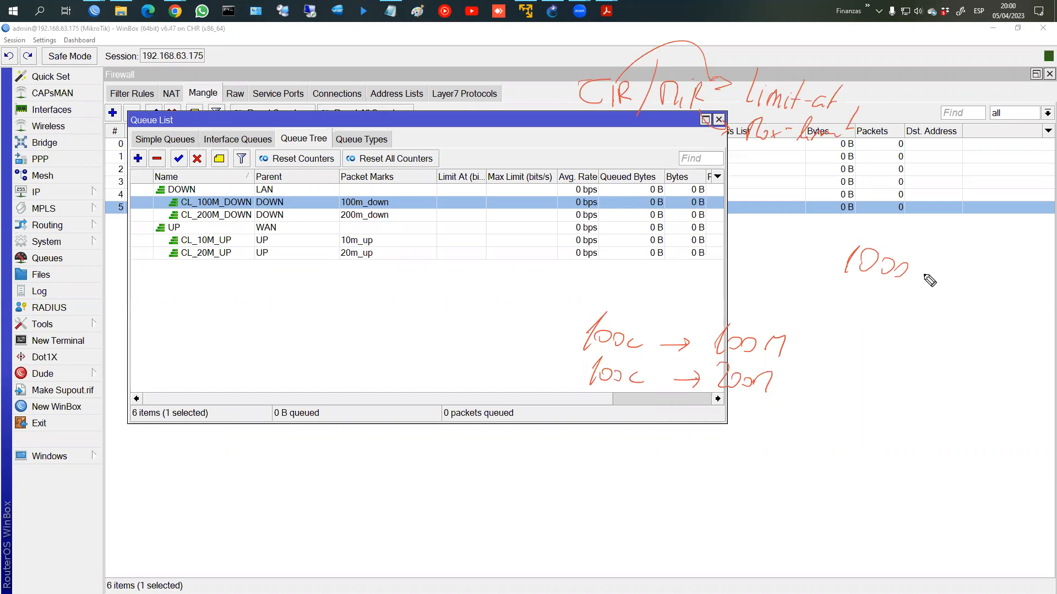
drag(911, 272, 892, 287)
mouse_move(849, 282)
mouse_down()
mouse_move(789, 332)
mouse_move(802, 329)
mouse_up()
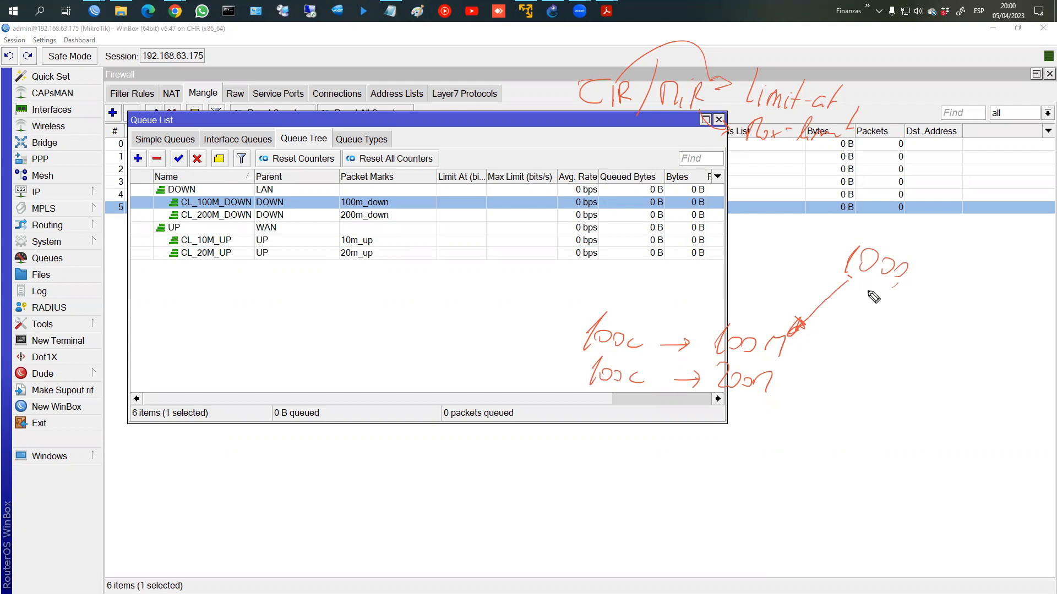
mouse_move(808, 285)
mouse_down()
mouse_move(805, 302)
mouse_move(838, 288)
mouse_up()
key(ctrl+z)
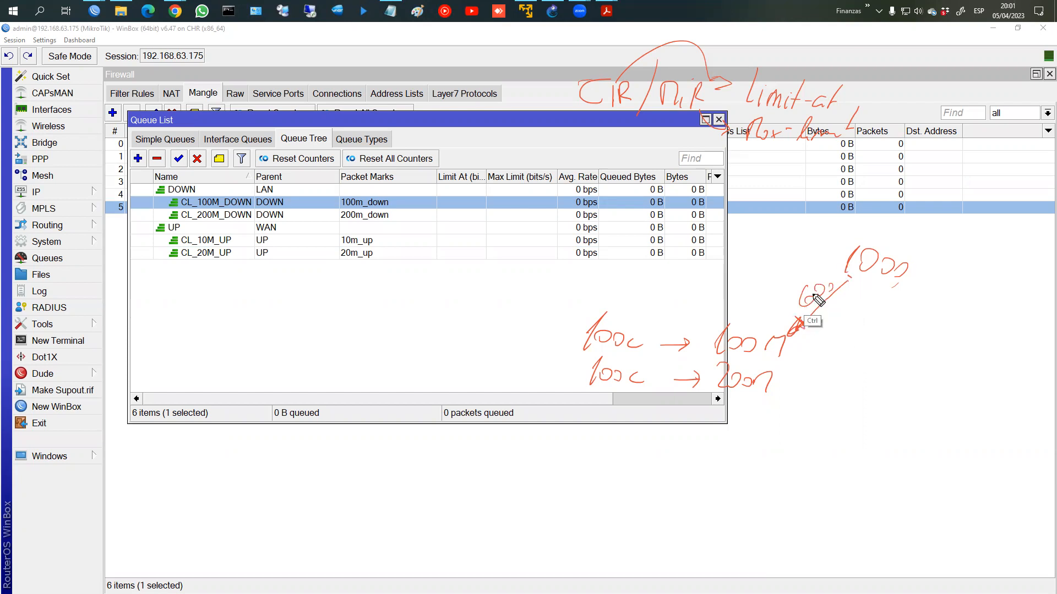
key(ctrl+z)
key(ctrl+z)
Step: Write 500 with a curved arrow toward 200M, and 'Reuso' below the 200M line
drag(803, 291, 800, 305)
mouse_move(805, 291)
mouse_down()
mouse_move(846, 279)
mouse_move(833, 360)
mouse_move(815, 367)
mouse_move(827, 351)
mouse_up()
drag(831, 337, 864, 325)
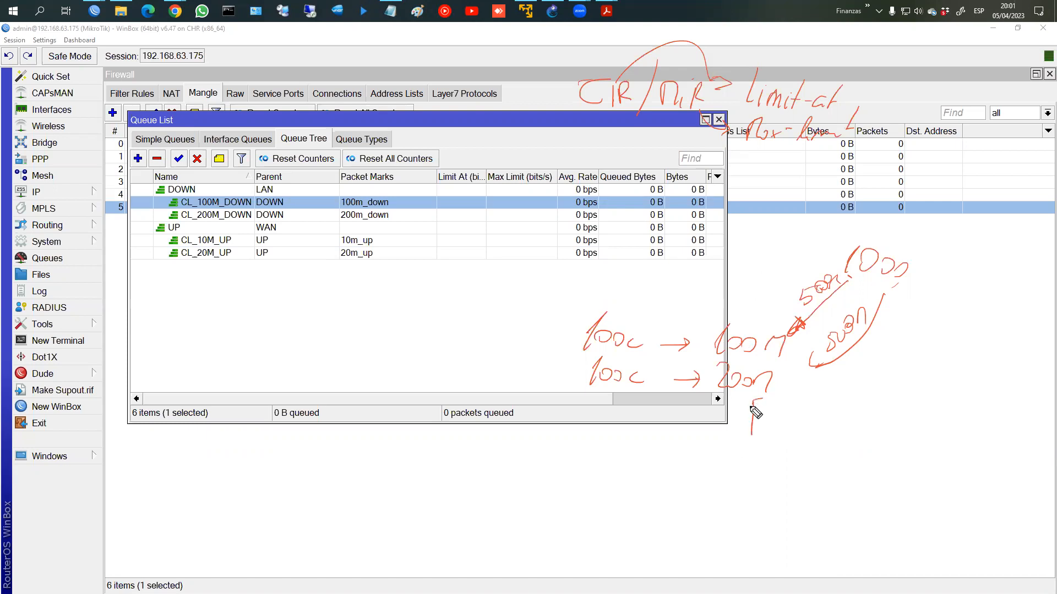
mouse_move(761, 413)
mouse_down()
mouse_move(772, 436)
mouse_move(807, 421)
mouse_move(810, 435)
mouse_up()
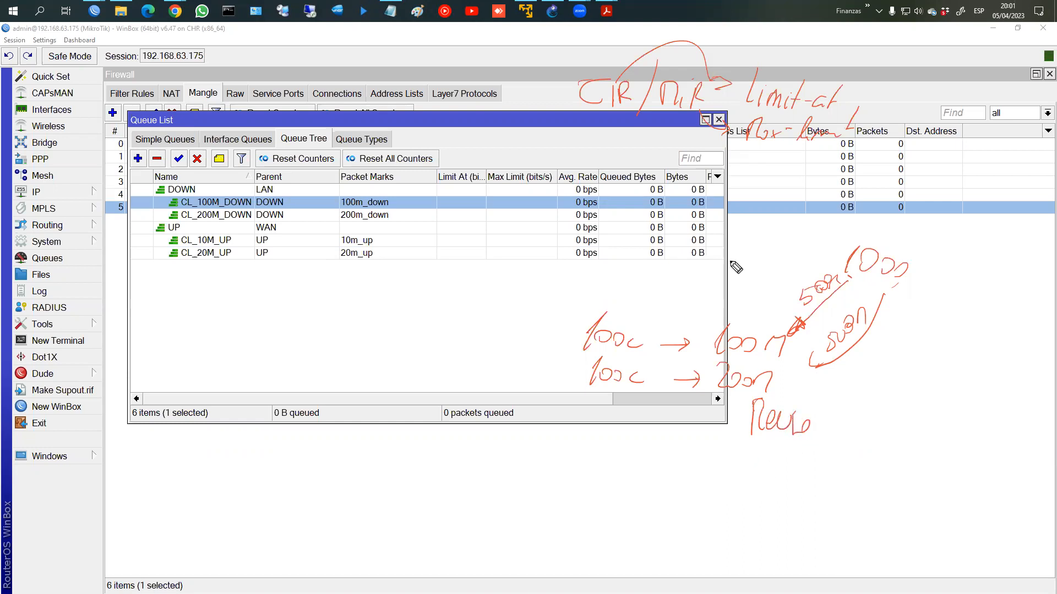
Step: Hand-write a circled 4 and the '10000 ÷ 4 ?' calculation below the queue list
drag(664, 448, 664, 451)
mouse_move(676, 450)
mouse_down()
mouse_move(680, 477)
mouse_move(640, 488)
mouse_up()
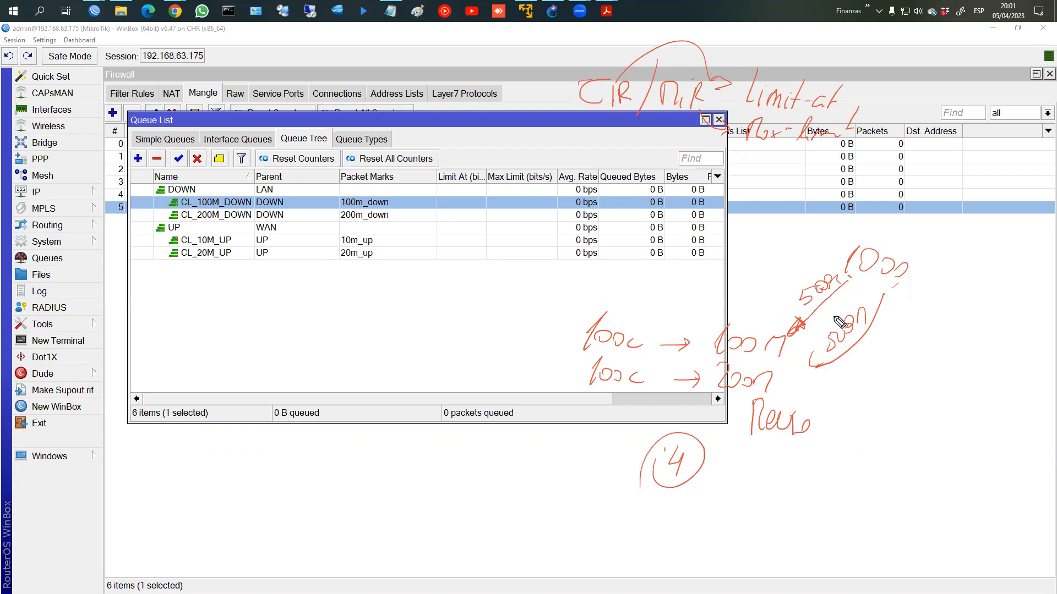
mouse_move(451, 498)
mouse_down()
mouse_move(444, 522)
mouse_move(480, 517)
mouse_up()
drag(490, 506, 502, 511)
mouse_move(522, 524)
mouse_down()
mouse_move(588, 517)
mouse_move(589, 527)
mouse_move(607, 511)
mouse_move(595, 531)
mouse_up()
mouse_move(627, 506)
mouse_down()
mouse_move(629, 529)
mouse_move(653, 516)
mouse_move(676, 527)
mouse_up()
click(675, 535)
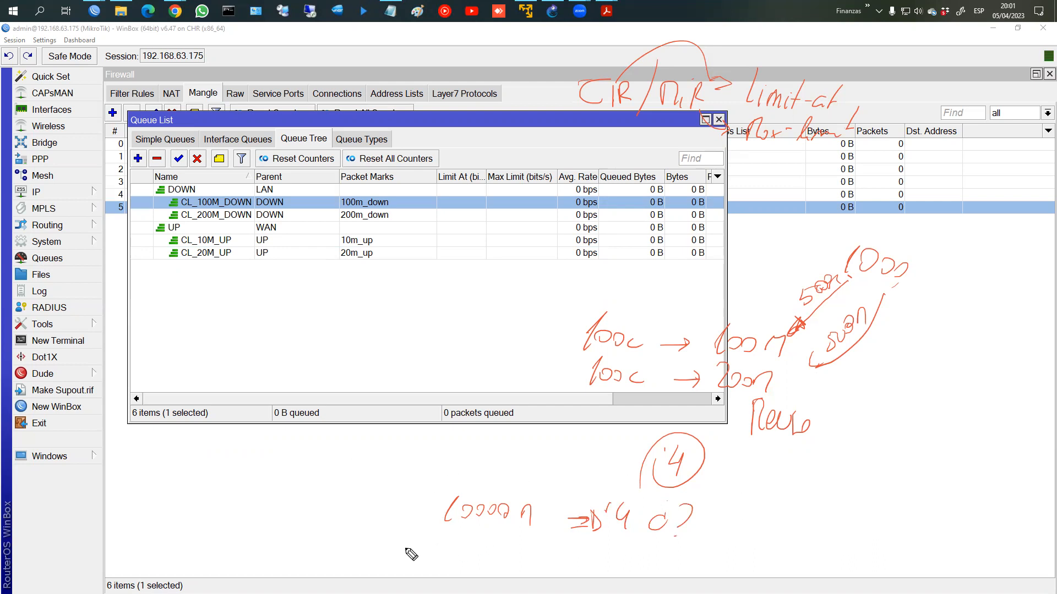
drag(410, 537, 428, 534)
Step: Add 100n and a circled 25n linked by an arrow to the 4
drag(498, 538, 507, 550)
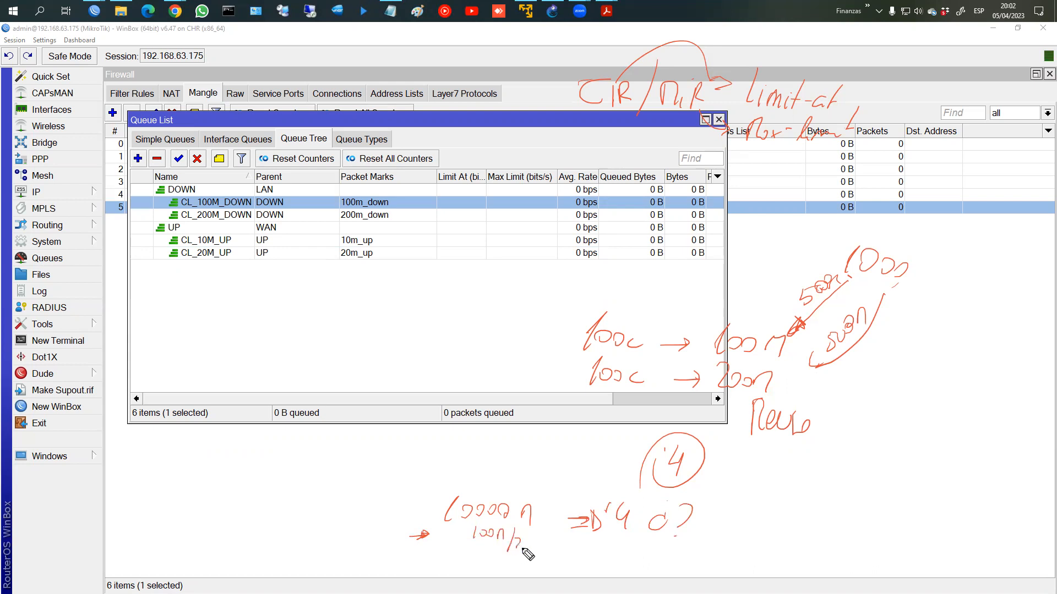
mouse_move(530, 549)
mouse_down()
mouse_move(539, 544)
mouse_move(515, 560)
mouse_move(537, 537)
mouse_move(605, 538)
mouse_up()
drag(533, 571, 571, 564)
mouse_move(570, 558)
mouse_down()
mouse_move(571, 572)
mouse_move(619, 568)
mouse_move(628, 556)
mouse_move(639, 567)
mouse_up()
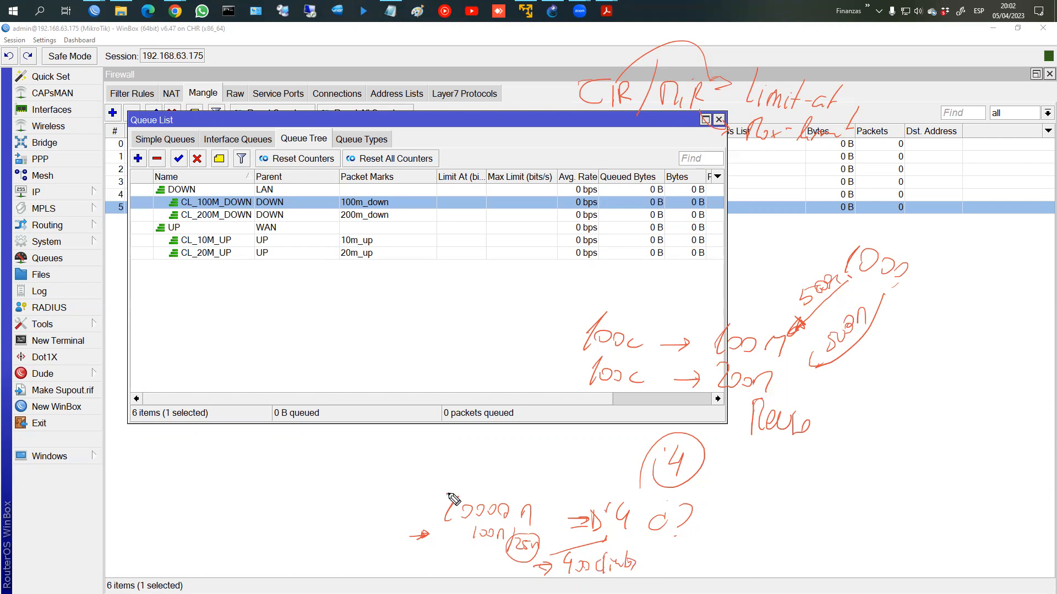
Step: Write a circled 500 above the calculation and label it 'ABGarantizado'
click(476, 516)
drag(487, 483, 483, 501)
mouse_move(492, 485)
mouse_down()
mouse_move(524, 499)
mouse_move(537, 484)
mouse_move(478, 496)
mouse_move(535, 480)
mouse_up()
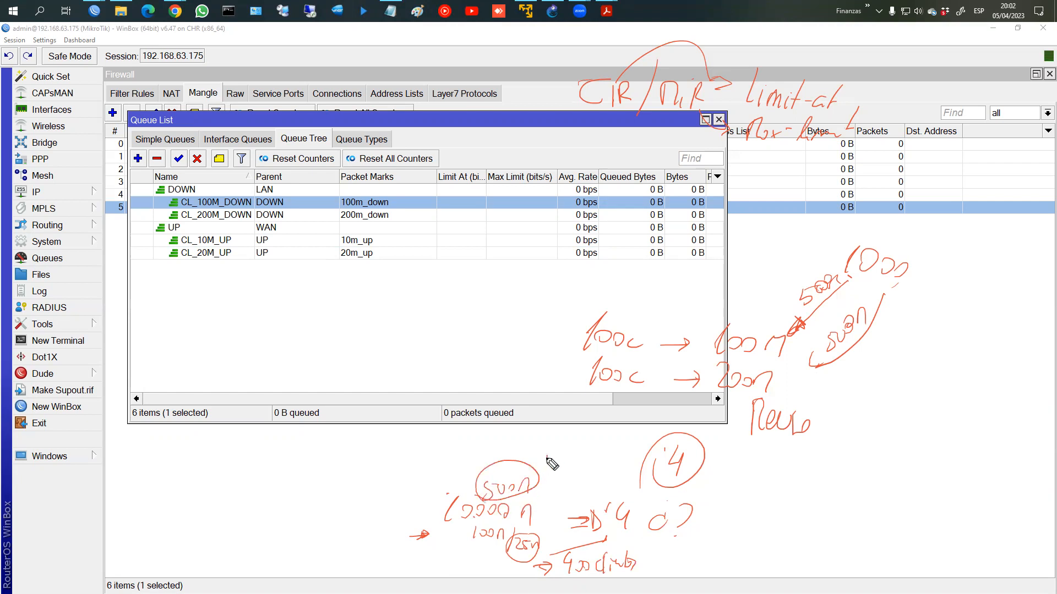
mouse_move(547, 457)
mouse_down()
mouse_move(552, 468)
mouse_move(586, 458)
mouse_up()
mouse_move(591, 459)
mouse_down()
mouse_move(608, 441)
mouse_move(615, 467)
mouse_move(642, 449)
mouse_up()
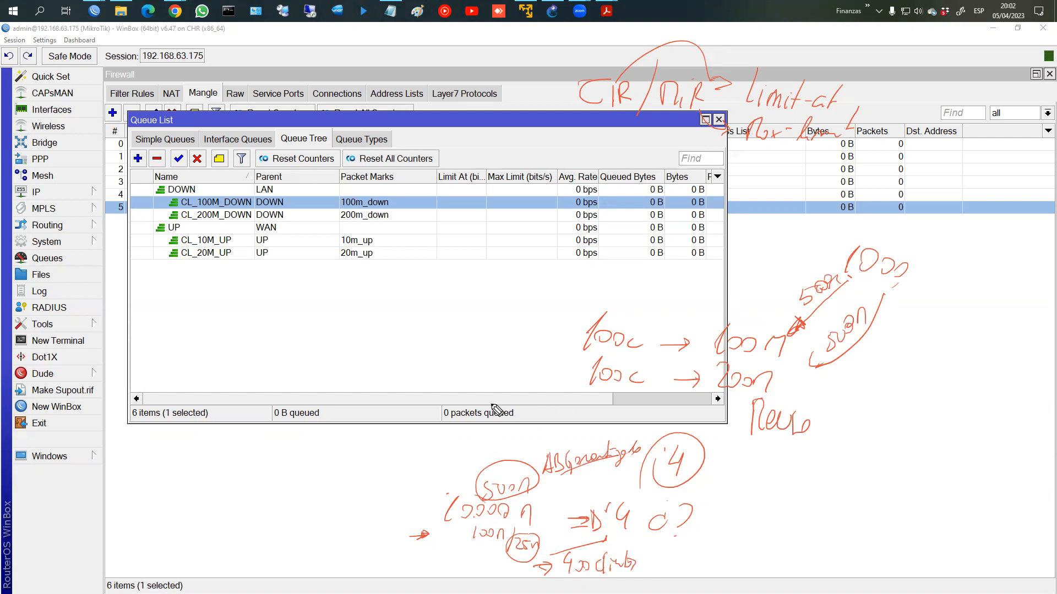
Step: Clear the pen notes and make a first edit of DOWN's Limit At and Max Limit (1000)
key(Escape)
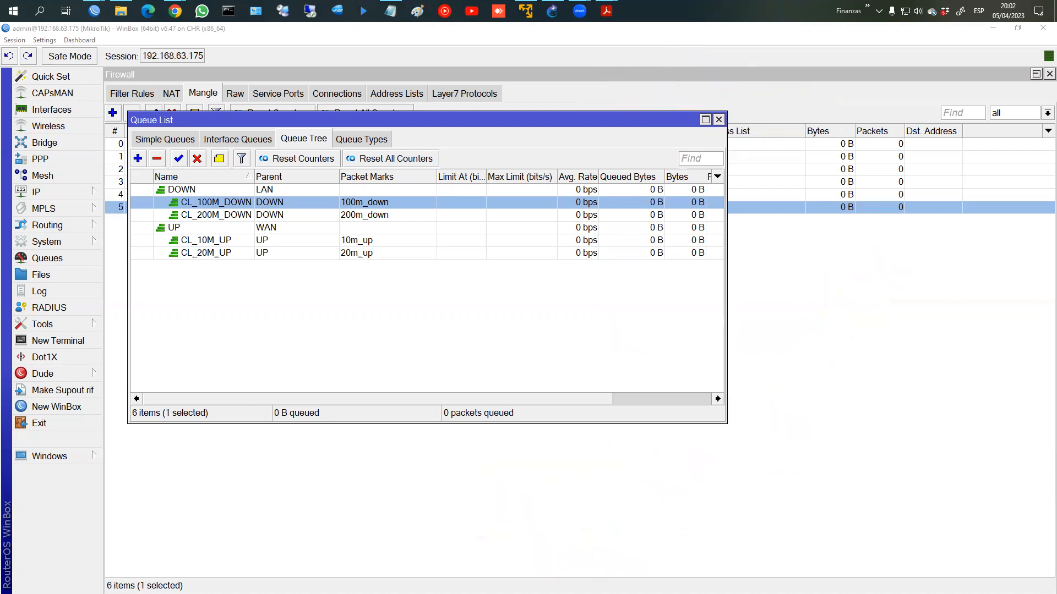
double_click(397, 191)
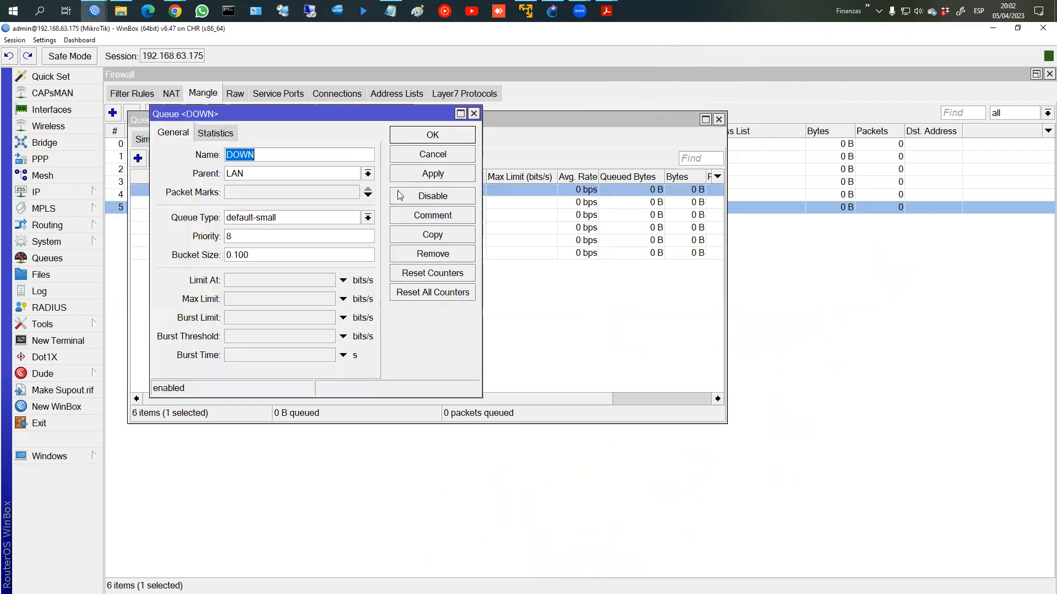
click(241, 282)
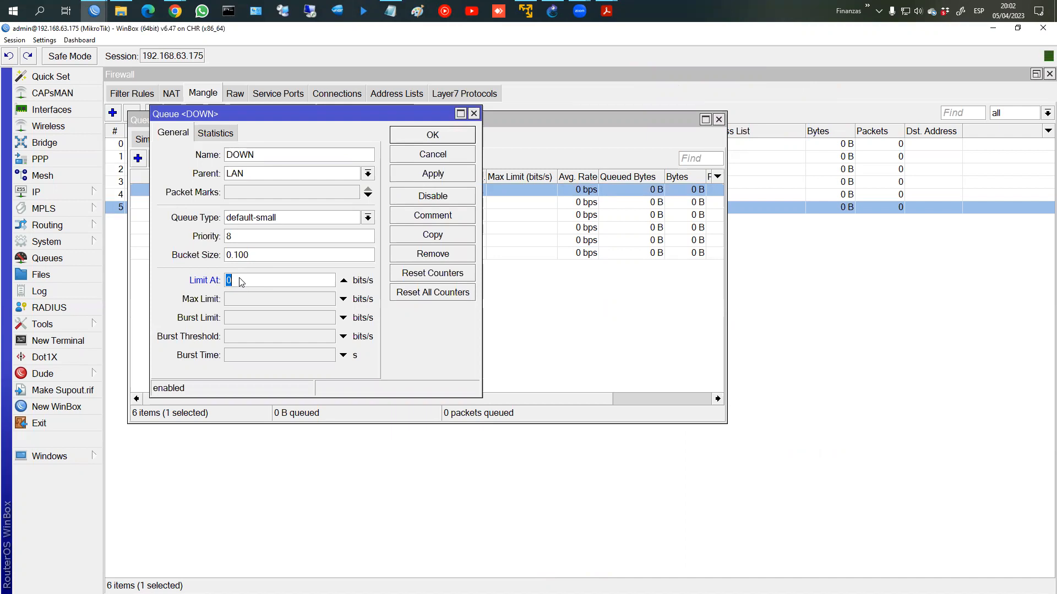
text(10)
key(BackSpace)
key(BackSpace)
click(297, 298)
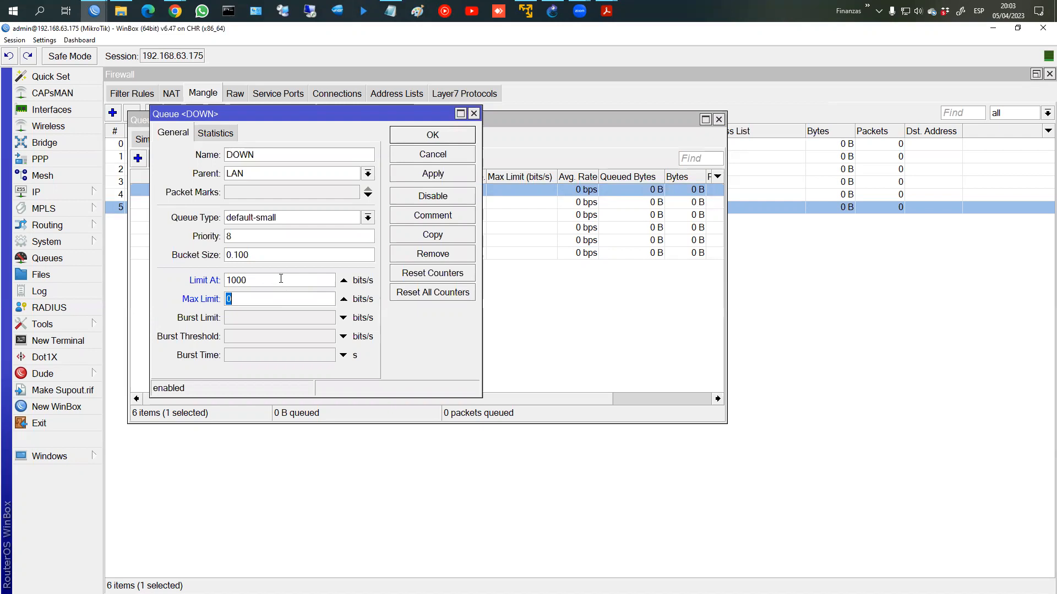
text(1000)
click(422, 175)
key(Return)
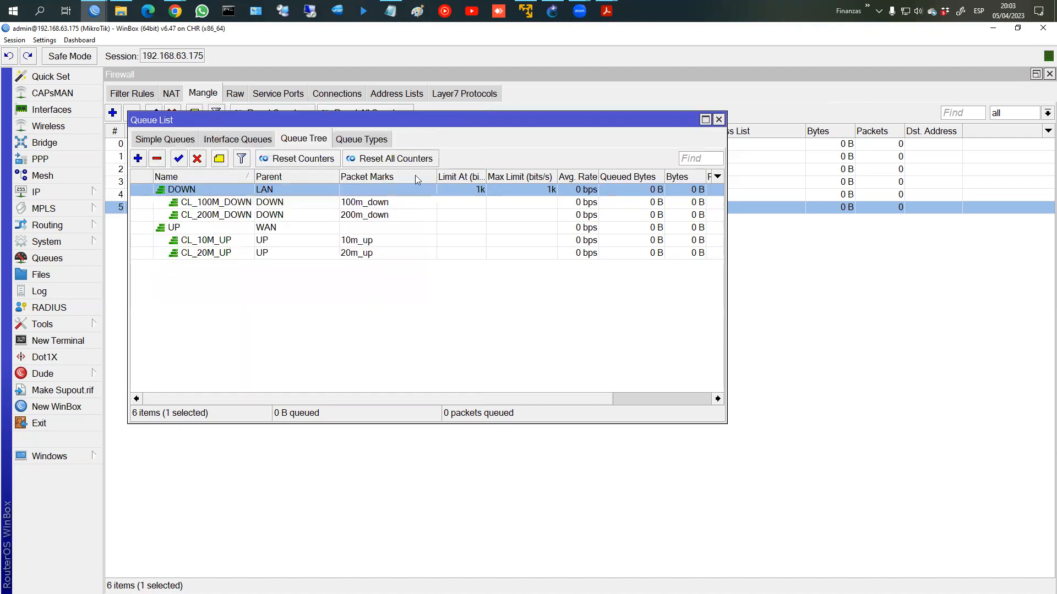
Step: Reopen the DOWN queue and set both Limit At and Max Limit to 1000M
double_click(462, 192)
double_click(264, 282)
text(1000)
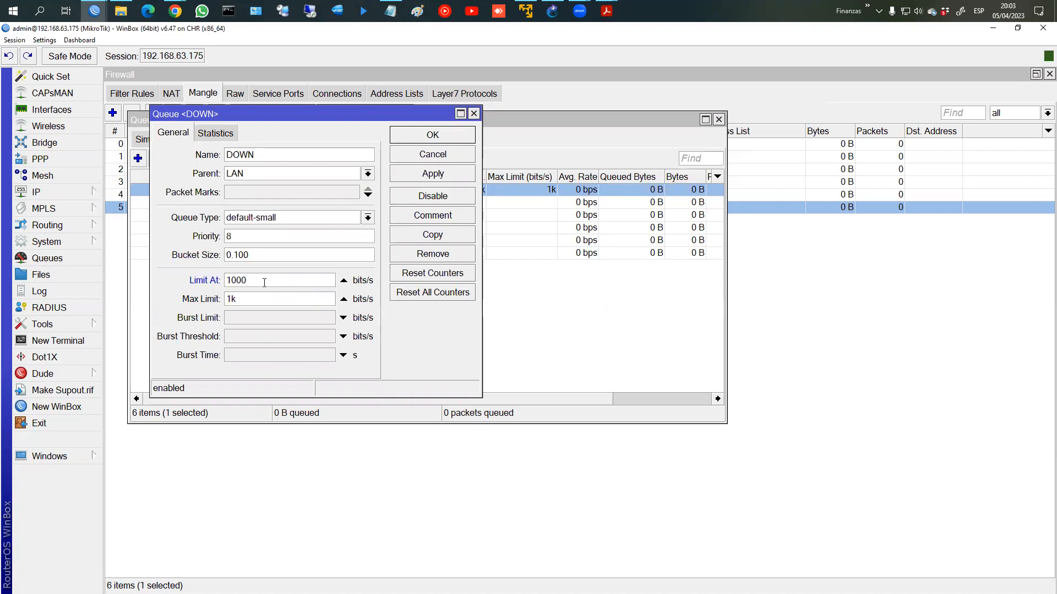
double_click(264, 282)
key(ctrl+c)
text(9)
key(ctrl+v)
key(Tab)
key(ctrl+v)
click(444, 174)
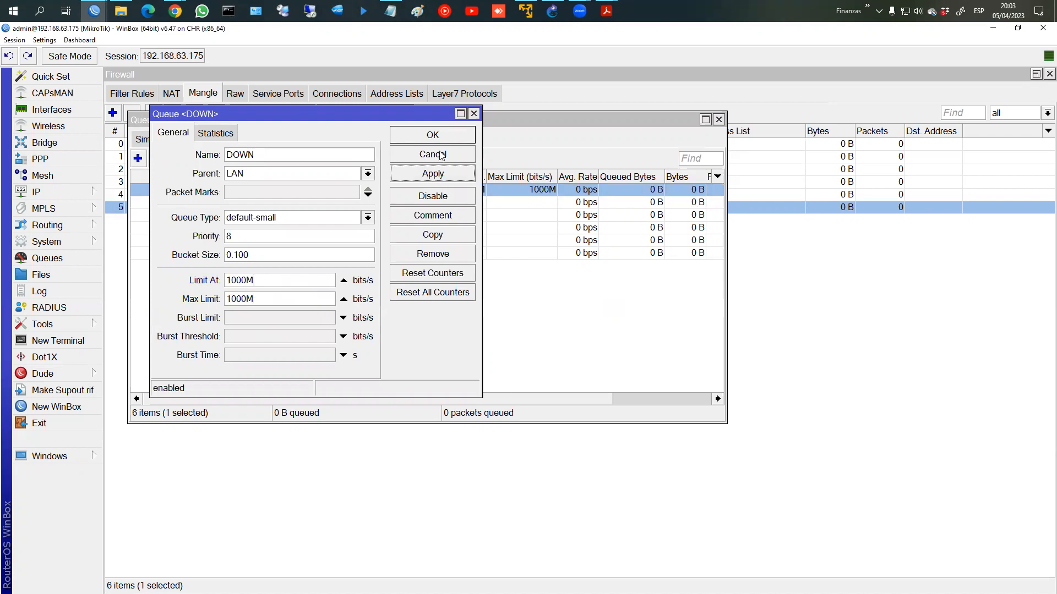
click(441, 138)
Step: Give CL_100M_DOWN Limit At 500M and Max Limit 1000M, moving its window to the right
click(455, 203)
double_click(455, 203)
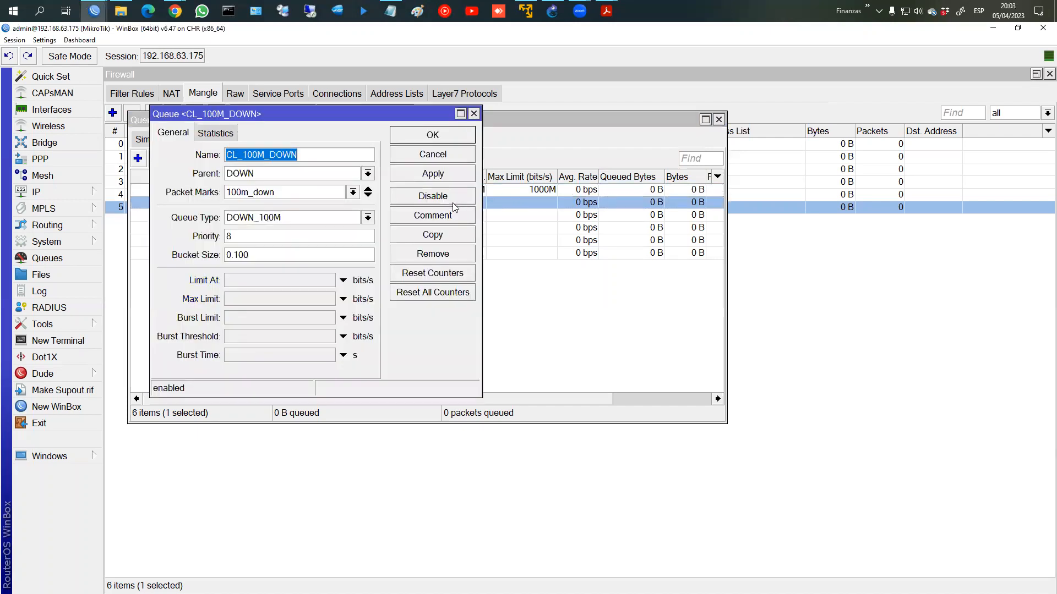
click(244, 282)
text(500M)
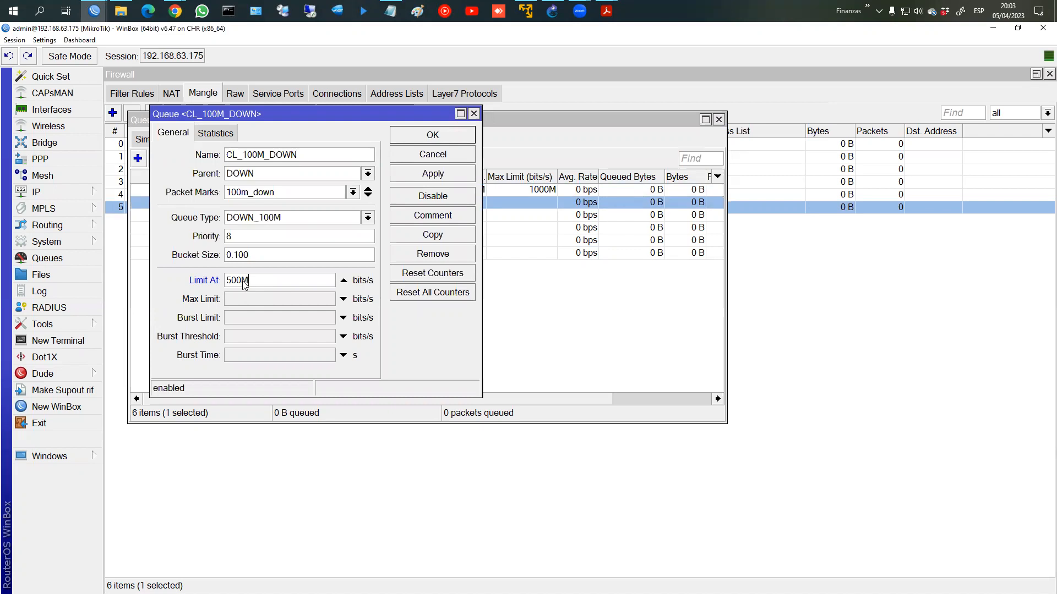
key(Tab)
text(1)
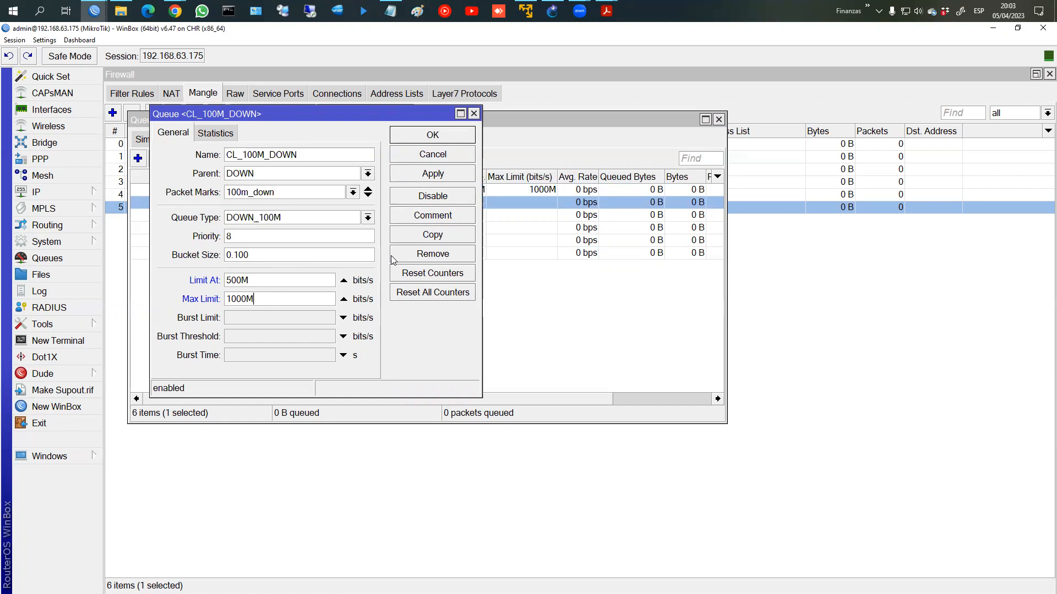
click(428, 176)
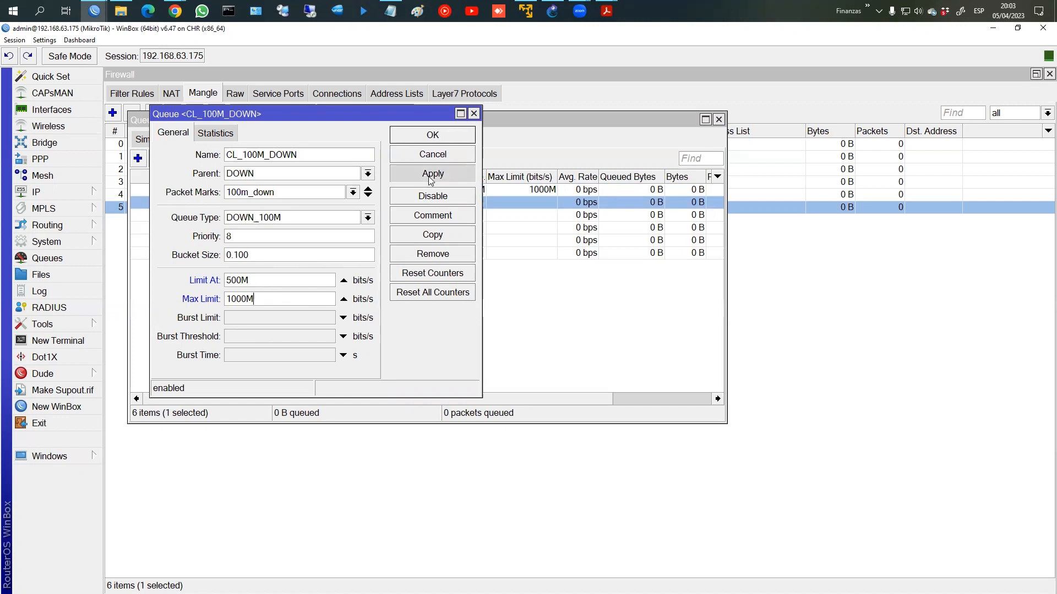
drag(385, 117, 871, 137)
double_click(470, 215)
Step: Give CL_200M_DOWN Limit At 500M and Max Limit 1000M, with its window beside CL_100M_DOWN's
click(238, 281)
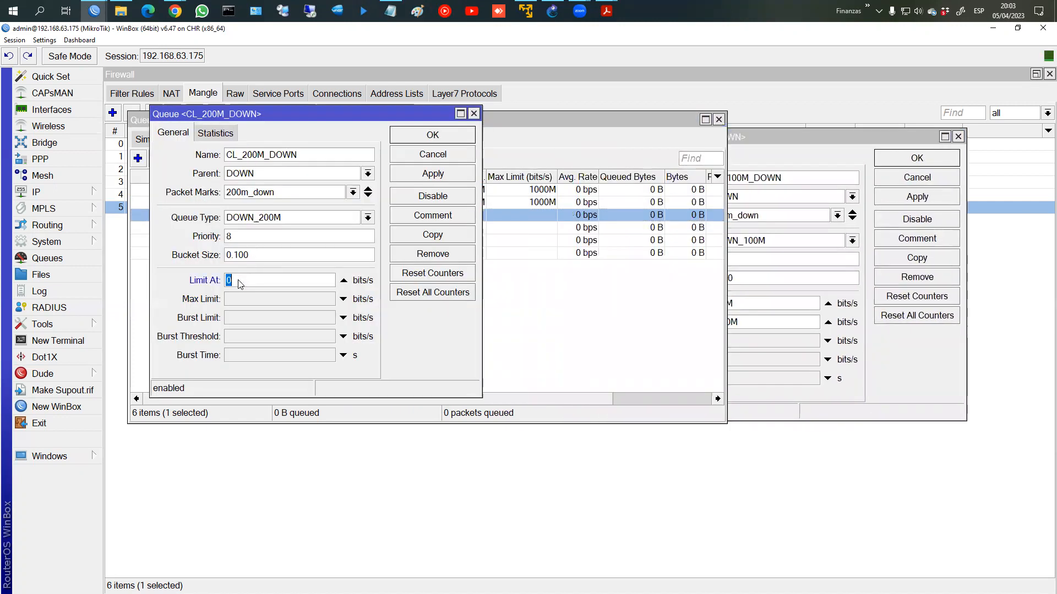
text(500M)
key(Tab)
text(1000)
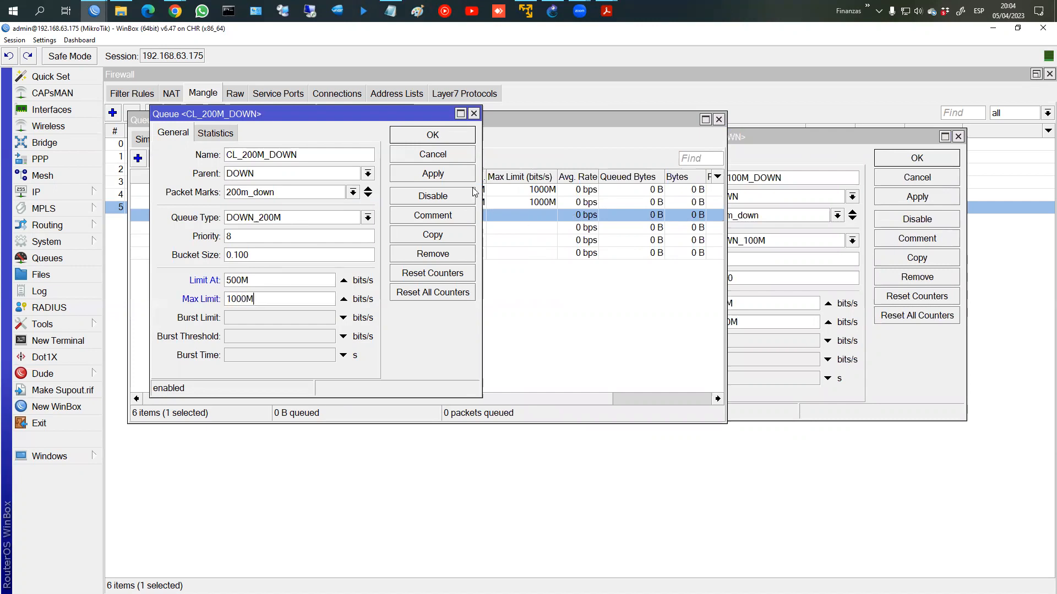
click(460, 177)
drag(402, 122, 544, 138)
drag(782, 134, 783, 130)
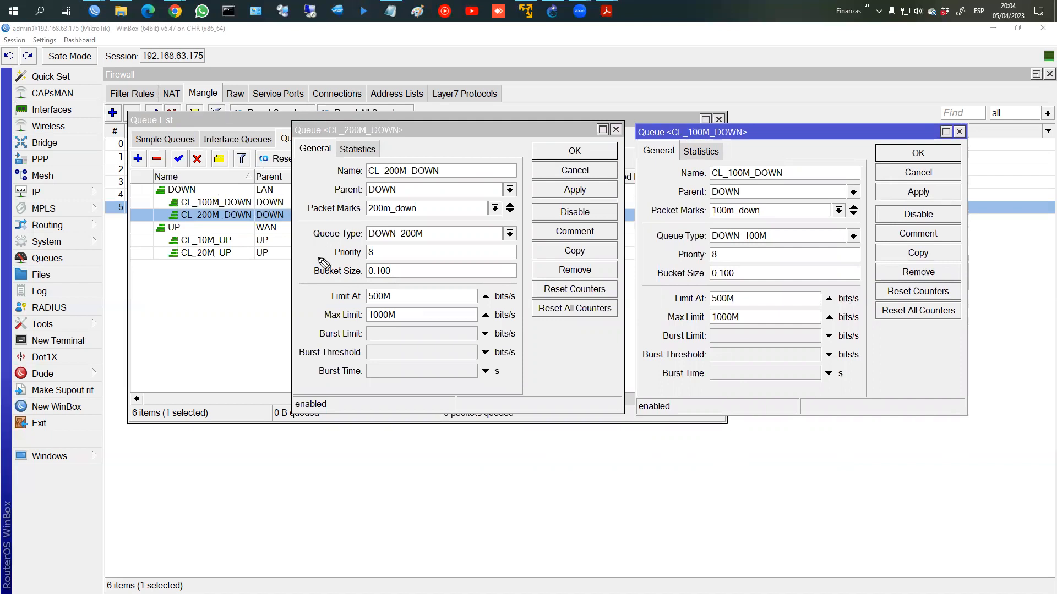
mouse_move(248, 291)
mouse_down()
mouse_move(251, 304)
mouse_move(284, 290)
mouse_move(320, 297)
mouse_move(313, 286)
mouse_up()
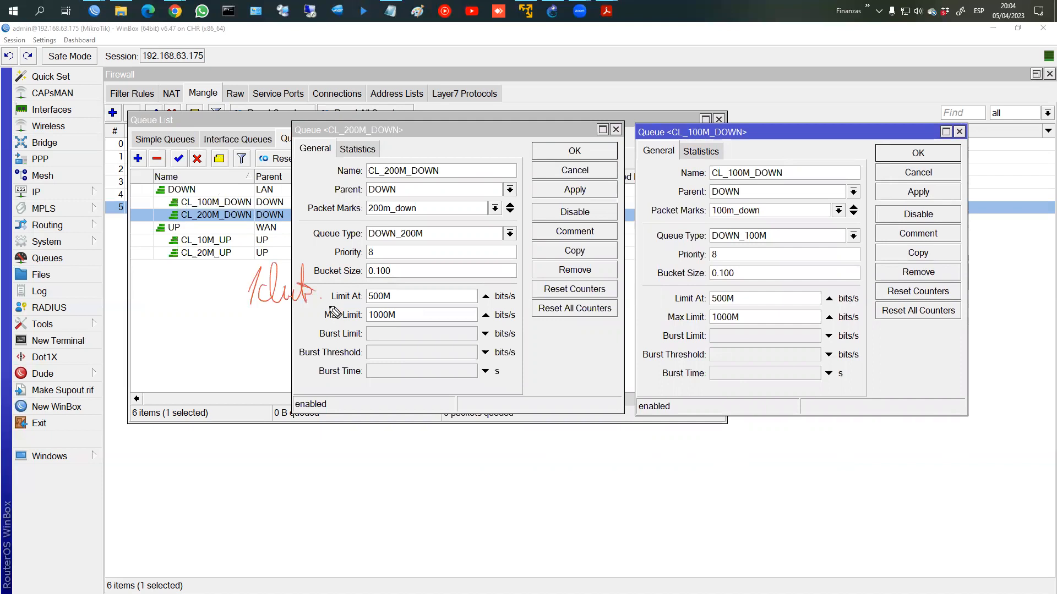
key(ctrl+z)
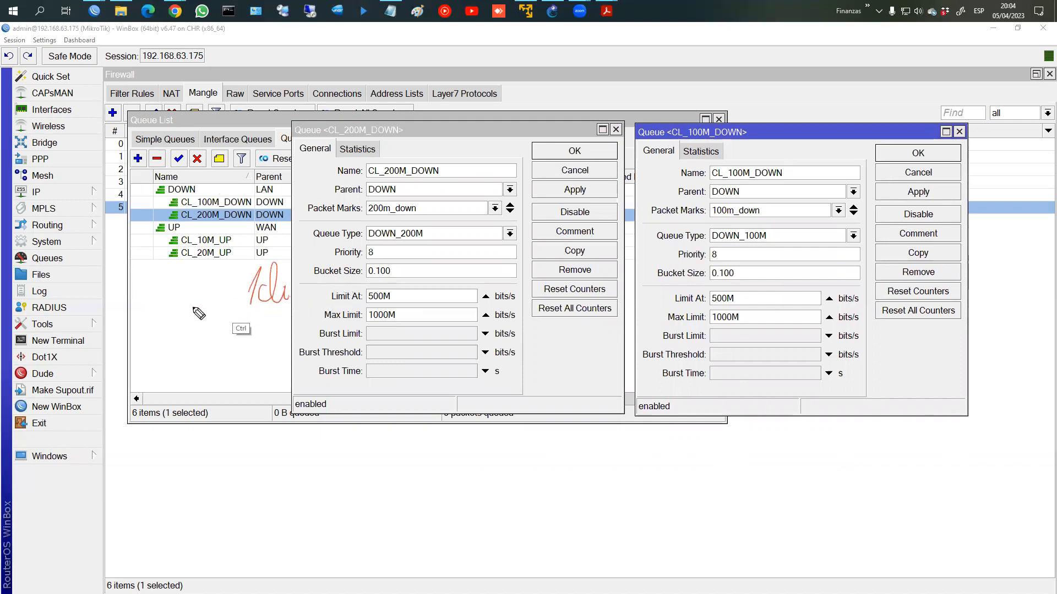
key(ctrl+z)
key(ctrl+z)
key(ctrl+z)
mouse_move(180, 279)
mouse_down()
mouse_move(172, 308)
mouse_move(257, 302)
mouse_up()
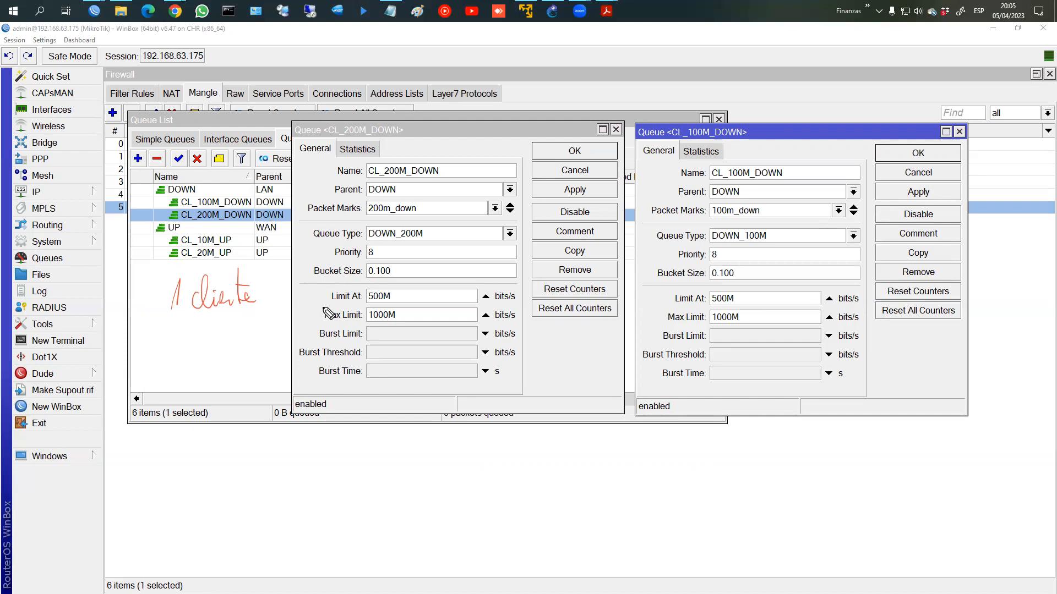
drag(330, 324, 386, 323)
mouse_move(402, 304)
mouse_down()
mouse_move(325, 315)
mouse_move(403, 307)
mouse_up()
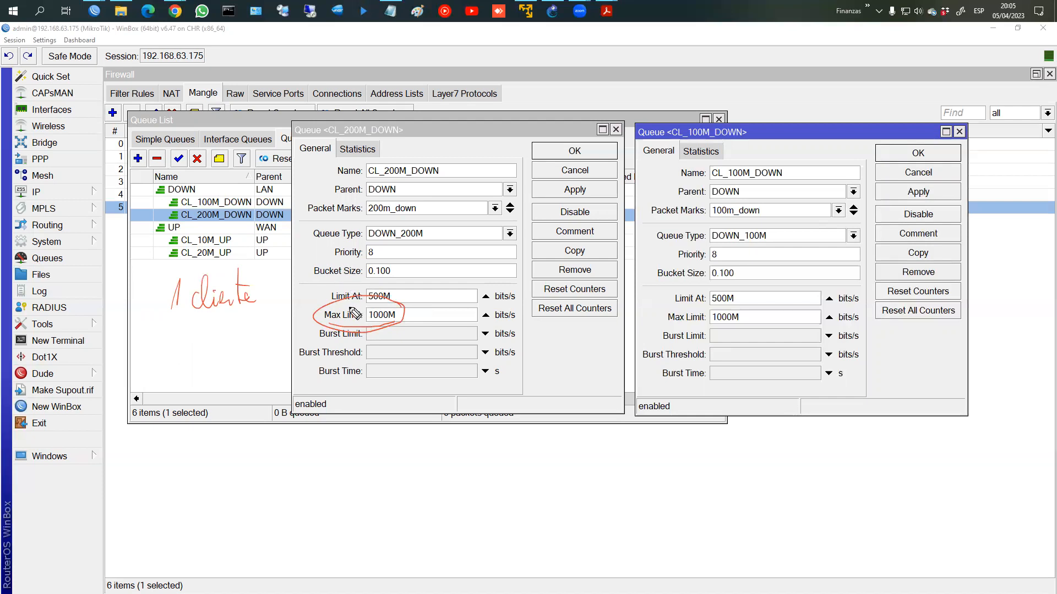
key(ctrl)
key(ctrl+z)
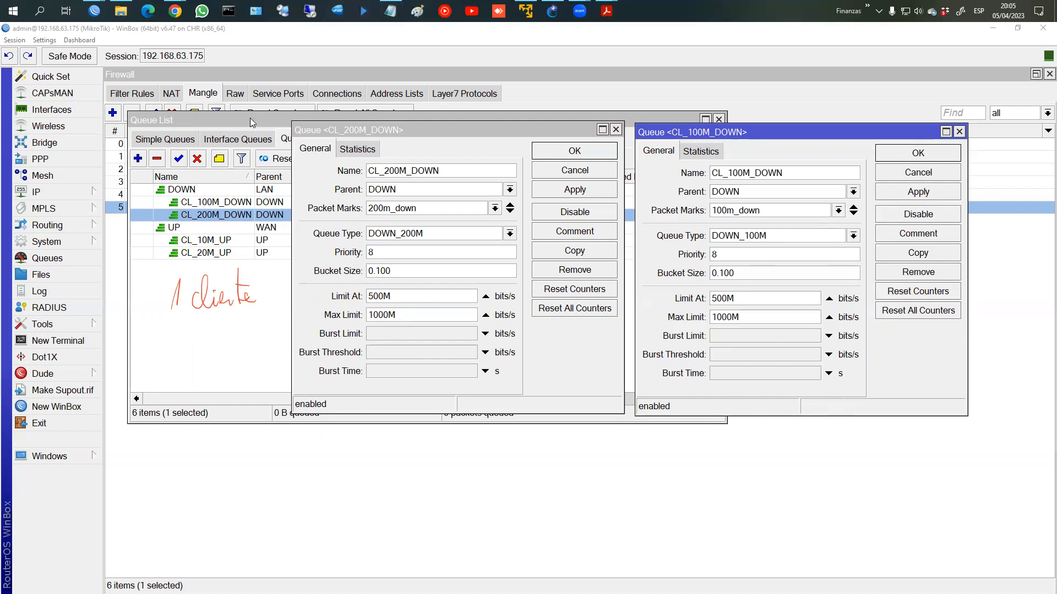
click(414, 171)
click(362, 138)
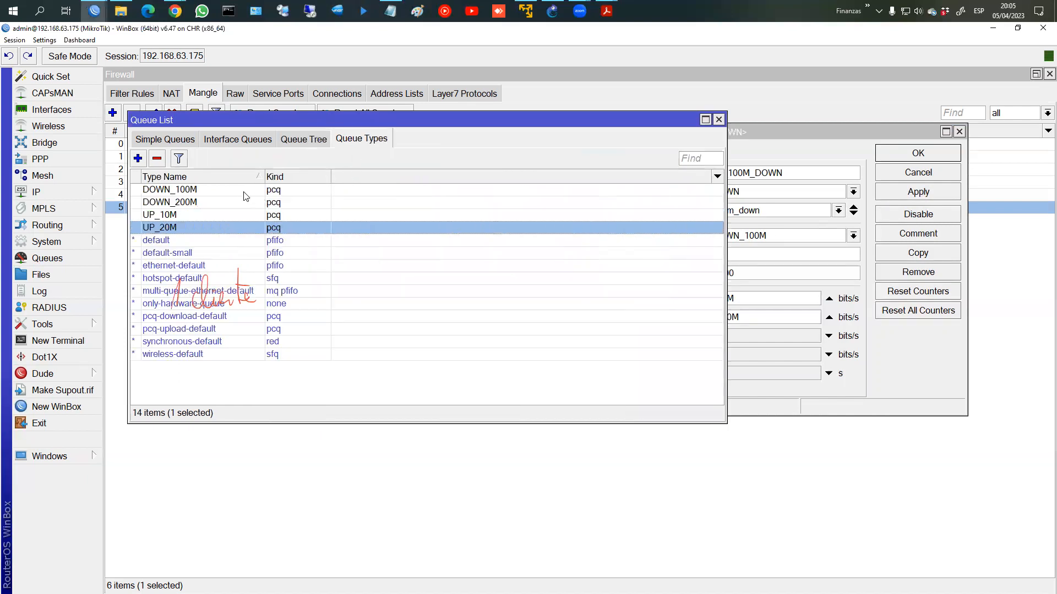
double_click(244, 193)
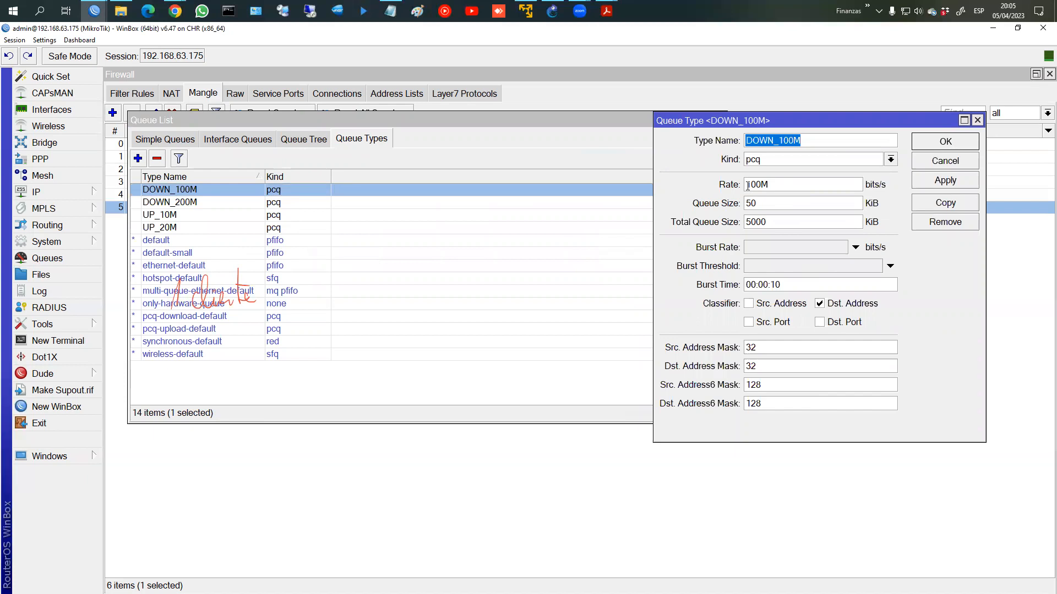
click(963, 147)
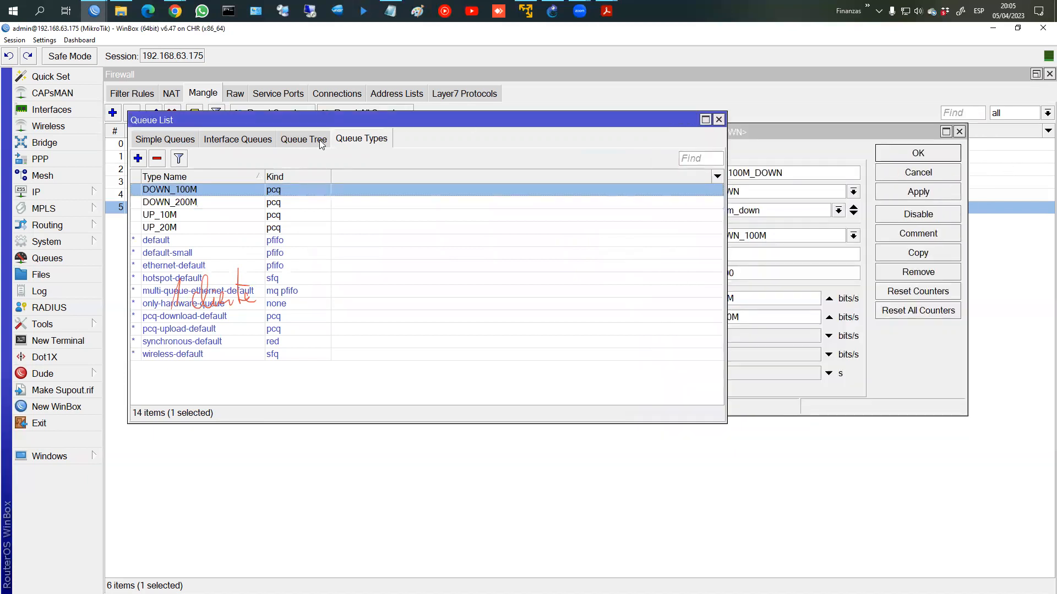
click(321, 144)
click(46, 456)
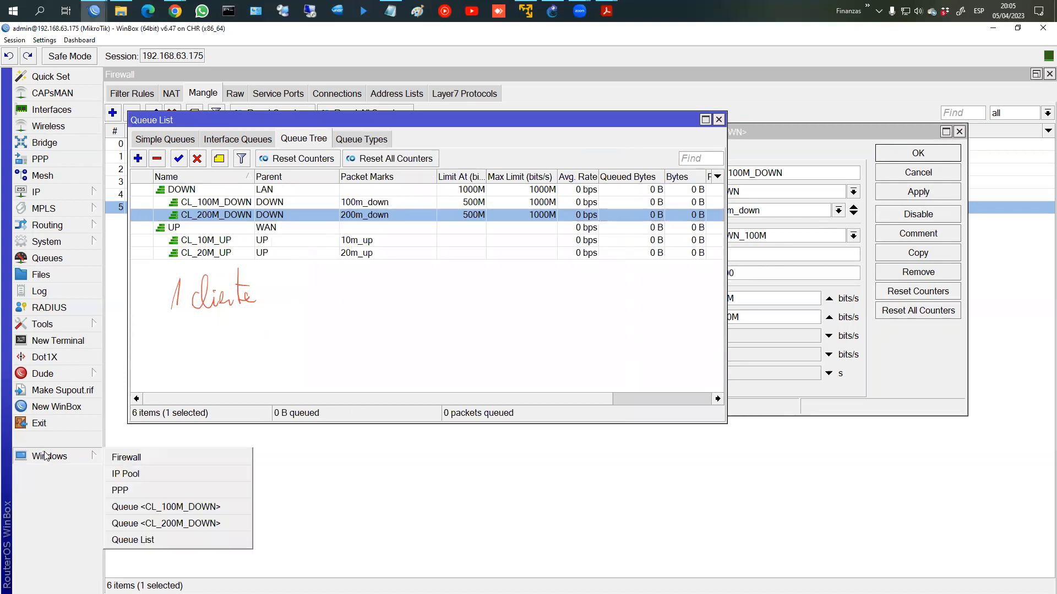
click(137, 491)
mouse_move(71, 462)
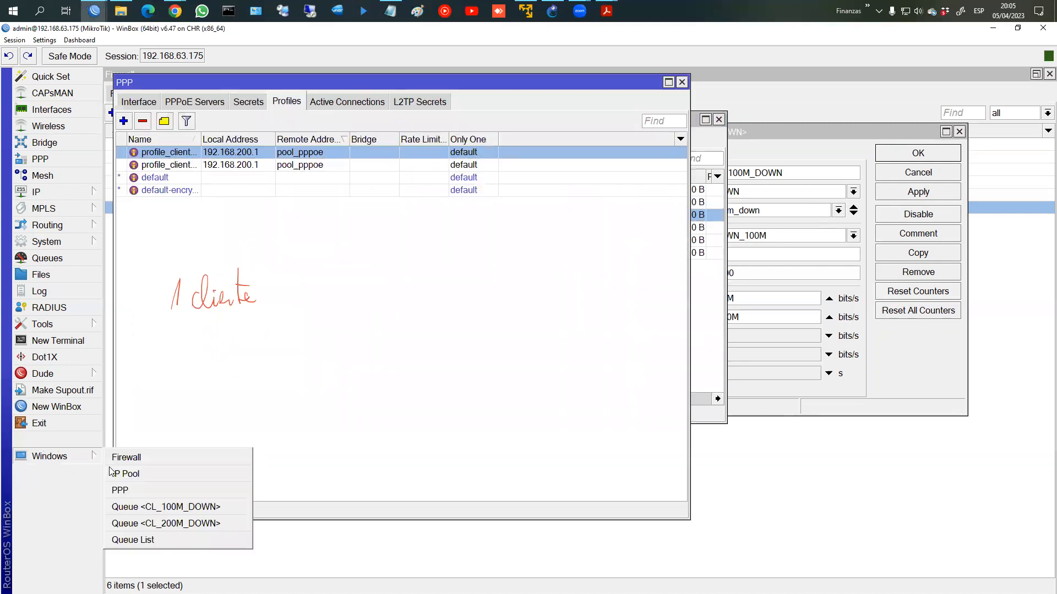
click(160, 507)
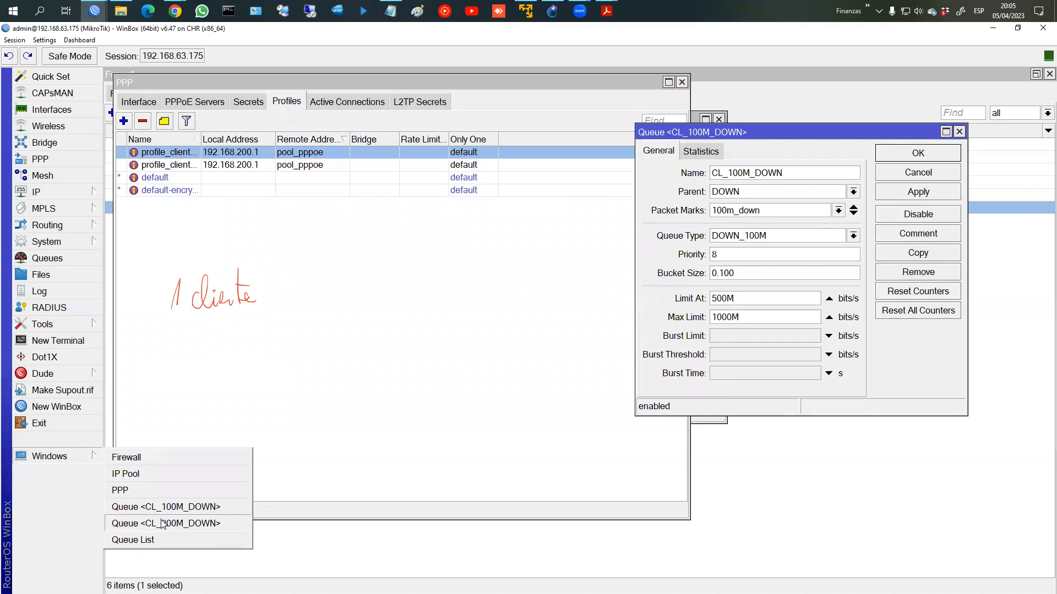
click(162, 524)
click(682, 82)
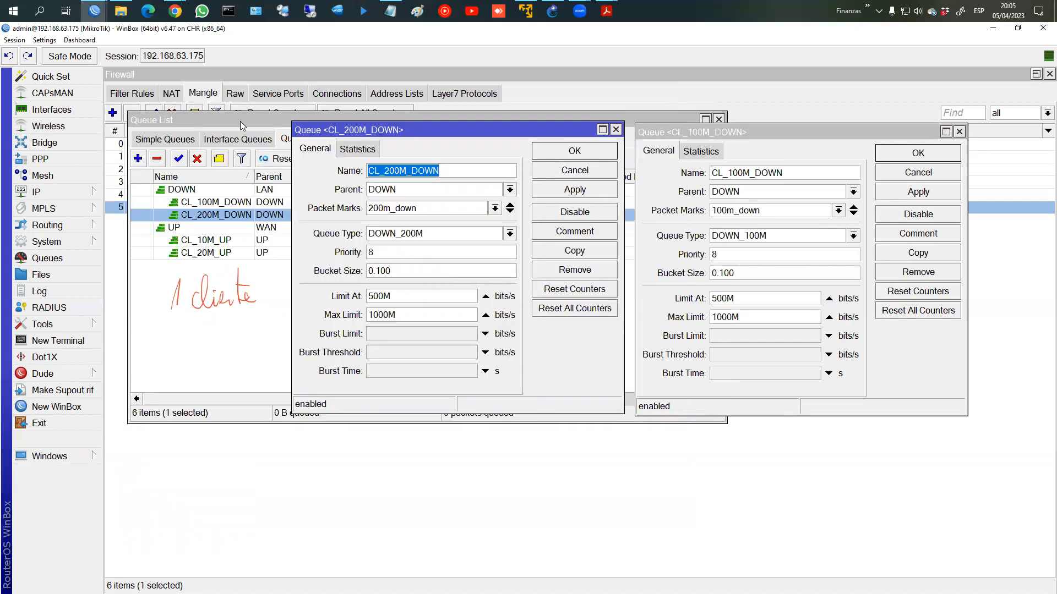
click(431, 175)
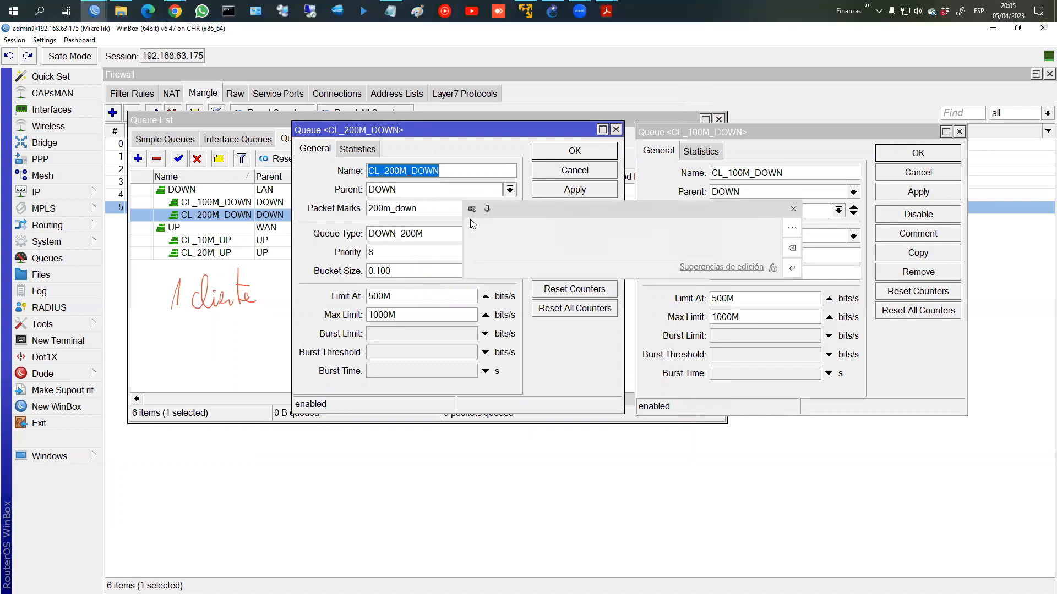
click(793, 208)
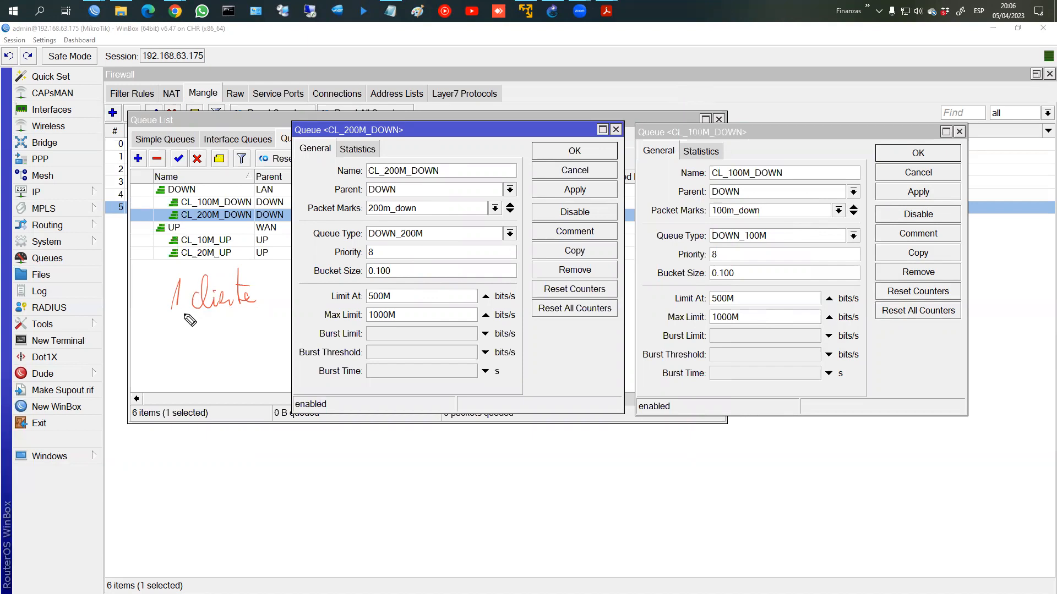
Step: Sketch a 100M flow with an arrow and a circled per-client value below the queue list
mouse_move(221, 321)
mouse_down()
mouse_move(207, 344)
mouse_move(235, 339)
mouse_move(218, 378)
mouse_up()
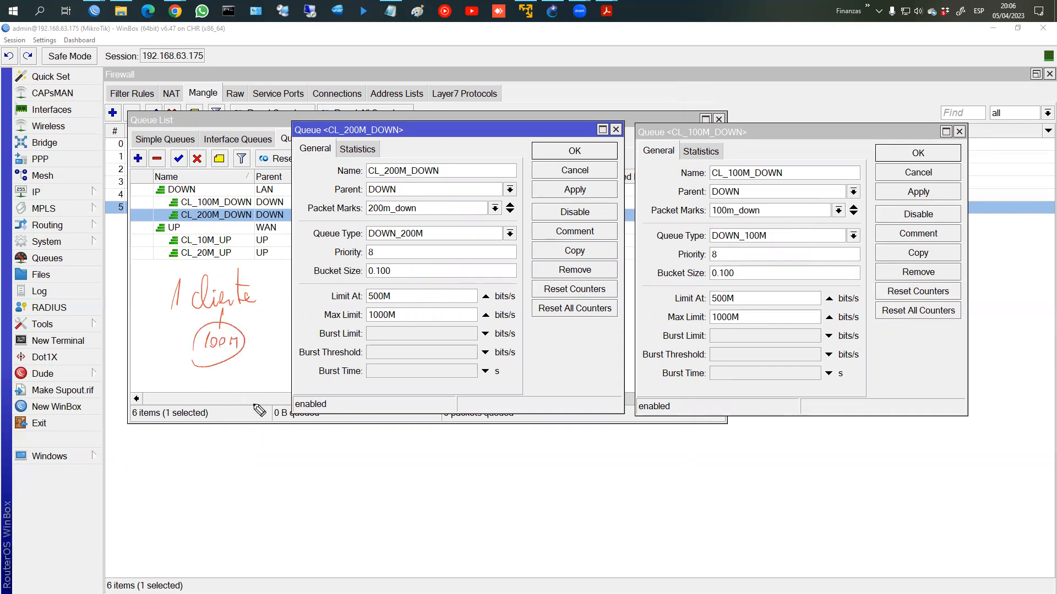
drag(236, 435, 341, 451)
mouse_move(211, 480)
mouse_down()
mouse_move(213, 567)
mouse_move(232, 562)
mouse_move(238, 533)
mouse_move(304, 495)
mouse_up()
mouse_move(295, 496)
mouse_down()
mouse_move(292, 513)
mouse_move(314, 515)
mouse_move(294, 567)
mouse_move(319, 536)
mouse_move(287, 546)
mouse_up()
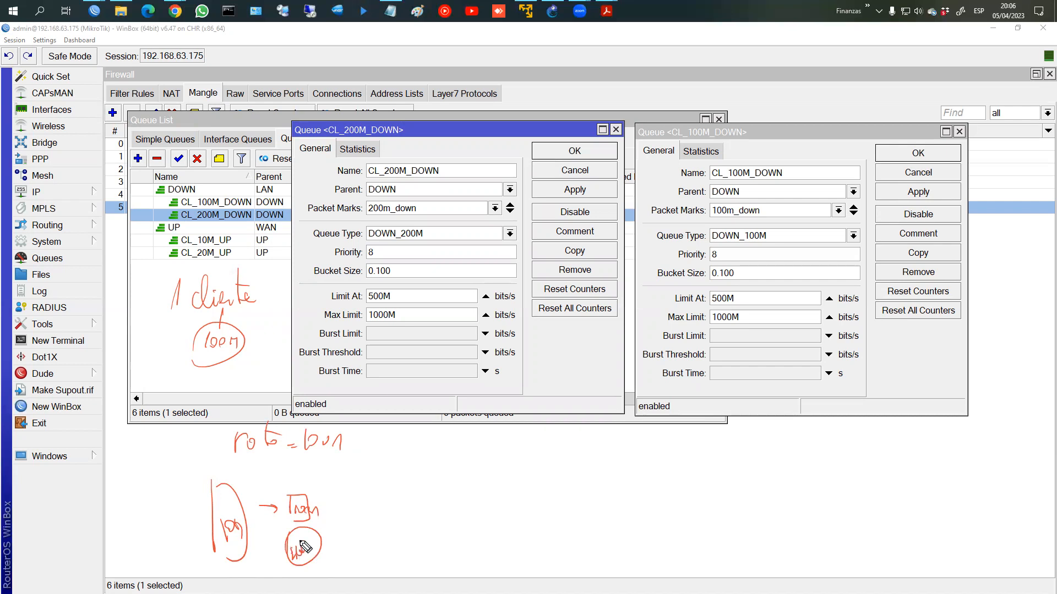
mouse_move(318, 554)
mouse_down()
mouse_move(336, 543)
mouse_move(282, 517)
mouse_move(352, 505)
mouse_up()
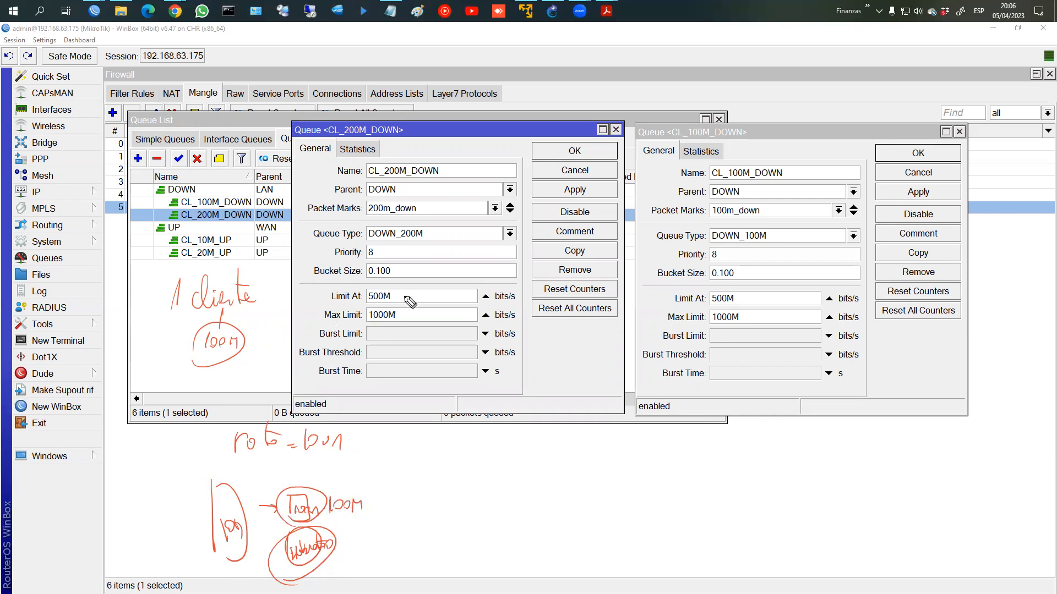
Step: Hand-write '100cl 100M' and '100cl 200M' beside the sketch
mouse_move(422, 432)
mouse_down()
mouse_move(419, 455)
mouse_move(438, 440)
mouse_move(480, 455)
mouse_move(528, 446)
mouse_up()
drag(542, 443, 542, 446)
drag(553, 449, 561, 441)
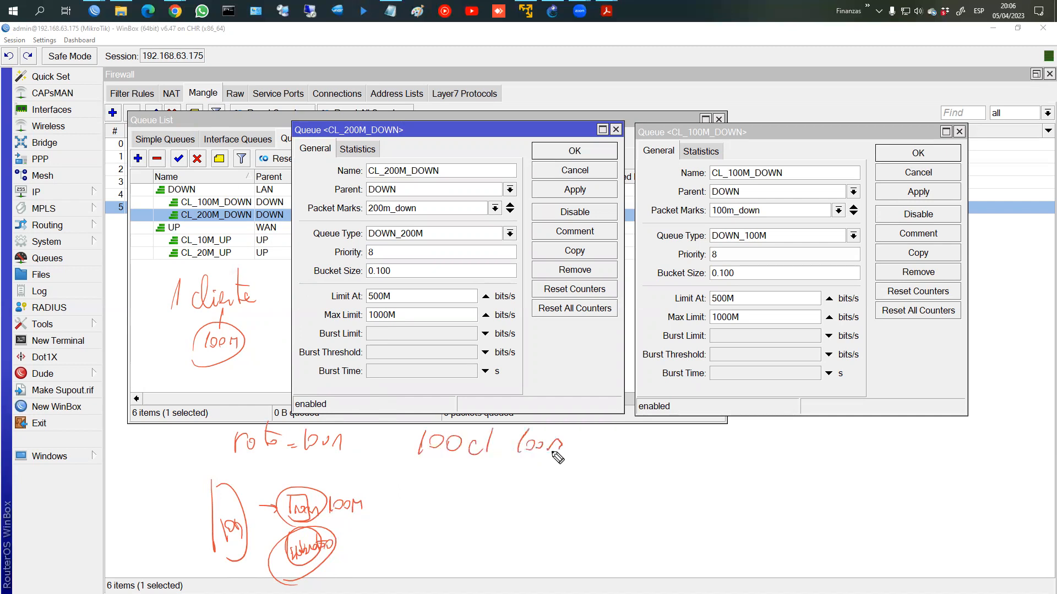
mouse_move(428, 484)
mouse_down()
mouse_move(426, 502)
mouse_move(437, 496)
mouse_up()
drag(452, 496, 467, 502)
mouse_move(478, 477)
mouse_down()
mouse_move(477, 502)
mouse_move(538, 496)
mouse_up()
drag(551, 495, 566, 504)
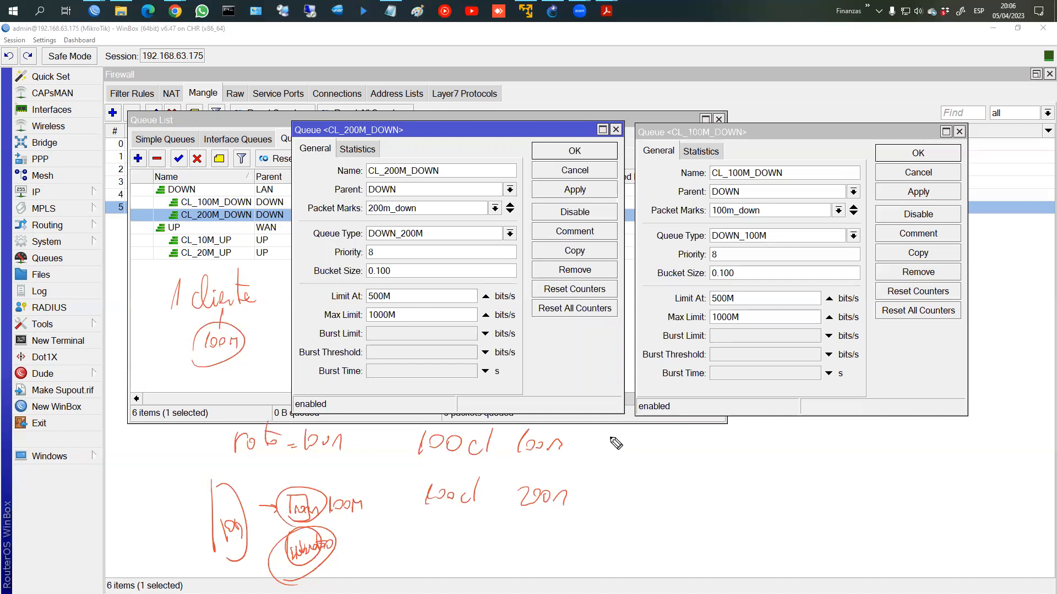
Step: Draw arrows after the 100m and 200m notes and annotate 500 with a 100 split
mouse_move(576, 449)
mouse_down()
mouse_move(617, 448)
mouse_move(604, 457)
mouse_up()
drag(599, 493, 618, 494)
drag(598, 487, 601, 502)
mouse_move(407, 292)
mouse_down()
mouse_move(406, 304)
mouse_move(441, 296)
mouse_move(431, 330)
mouse_up()
mouse_move(421, 345)
mouse_down()
mouse_move(418, 360)
mouse_move(443, 353)
mouse_move(434, 378)
mouse_up()
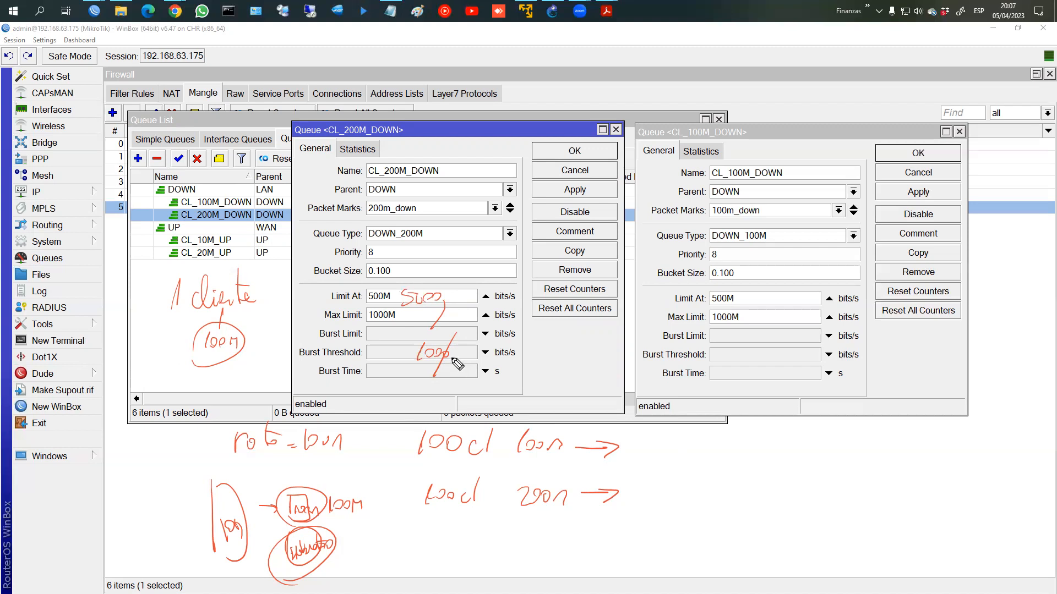
mouse_move(460, 365)
mouse_down()
mouse_move(454, 392)
mouse_move(445, 341)
mouse_move(408, 371)
mouse_move(438, 365)
mouse_move(410, 388)
mouse_move(426, 376)
mouse_up()
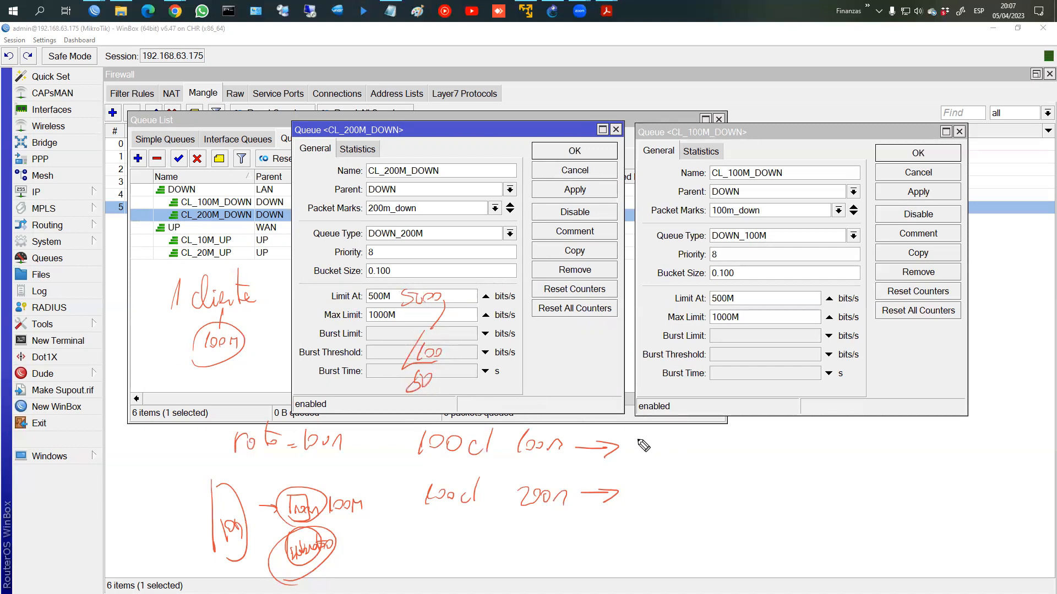
Step: Write c/c per-client notes after both arrows and circle CL_100M_DOWN's 500M rate
drag(640, 427, 644, 435)
drag(655, 427, 654, 428)
key(ctrl+z)
key(ctrl+z)
key(ctrl+z)
mouse_move(659, 434)
mouse_down()
mouse_move(657, 456)
mouse_move(680, 441)
mouse_up()
mouse_move(692, 422)
mouse_down()
mouse_move(687, 439)
mouse_move(770, 449)
mouse_move(793, 440)
mouse_move(787, 449)
mouse_up()
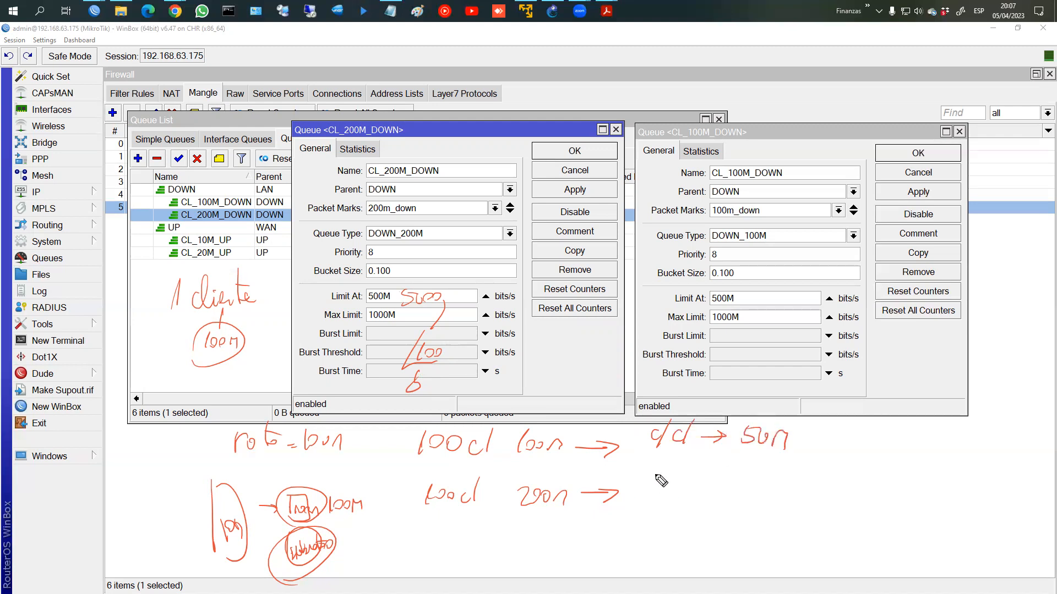
mouse_move(733, 290)
mouse_down()
mouse_move(706, 307)
mouse_move(737, 303)
mouse_up()
drag(653, 484, 663, 501)
mouse_move(683, 487)
mouse_down()
mouse_move(681, 501)
mouse_move(758, 493)
mouse_up()
drag(760, 499, 776, 486)
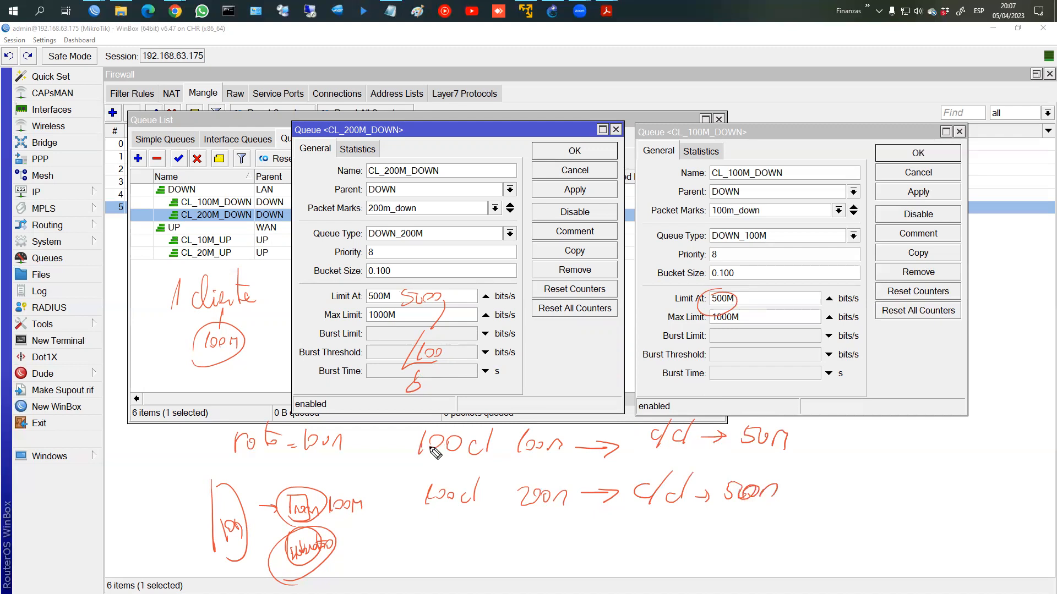
Step: Revise the client counts, cross out 500m for 25m per client, and add 800
mouse_move(410, 436)
mouse_down()
mouse_move(429, 452)
mouse_move(419, 500)
mouse_move(434, 502)
mouse_up()
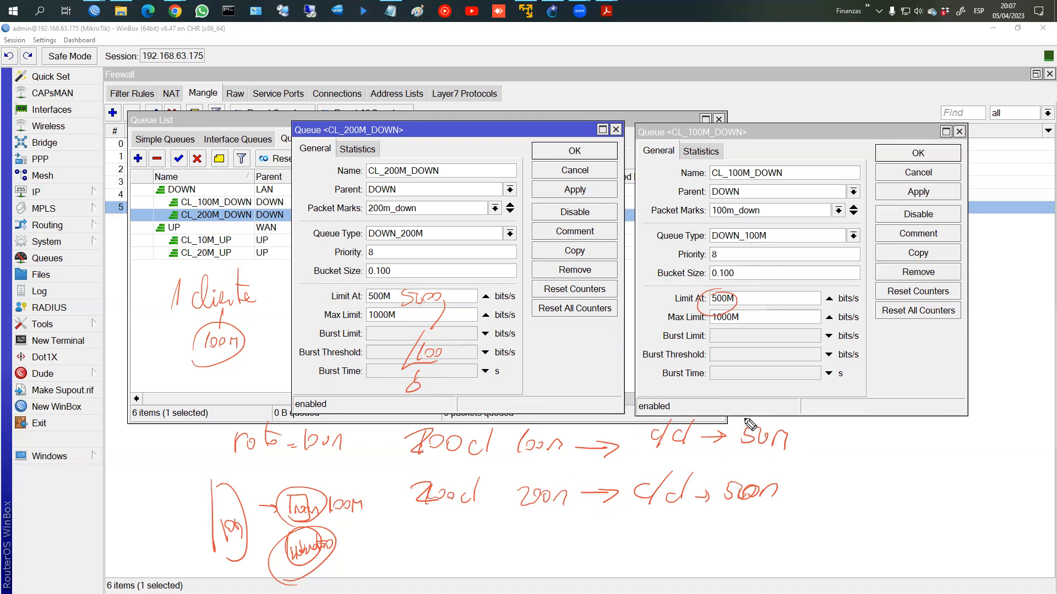
mouse_move(745, 421)
mouse_down()
mouse_move(786, 457)
mouse_move(815, 436)
mouse_move(863, 434)
mouse_move(862, 449)
mouse_up()
drag(742, 478, 766, 504)
drag(765, 479, 746, 509)
drag(805, 485, 840, 508)
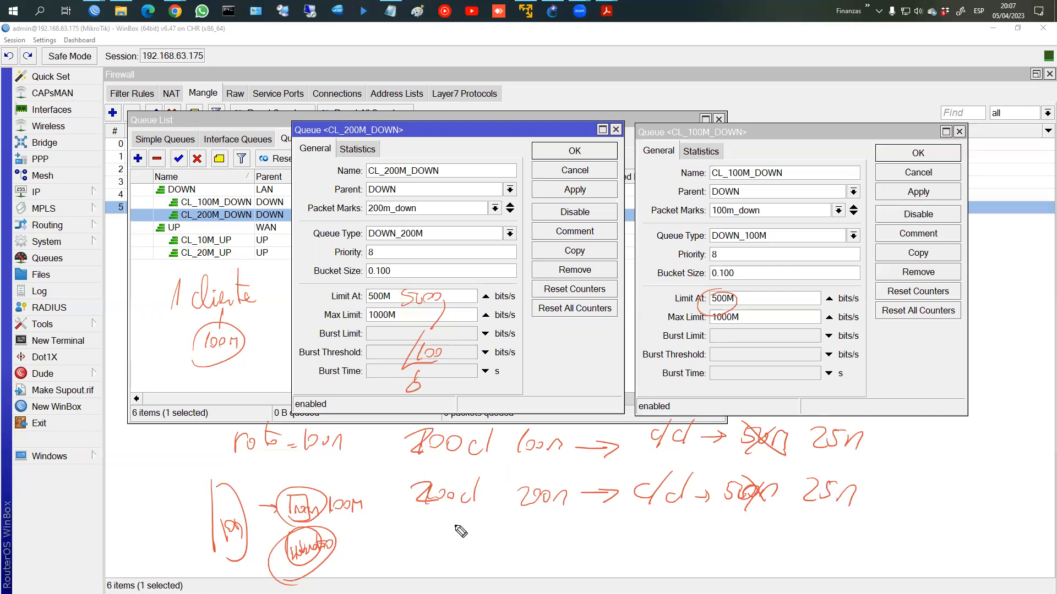
key(ctrl+z)
mouse_move(421, 440)
mouse_down()
mouse_move(432, 443)
mouse_move(423, 469)
mouse_move(444, 467)
mouse_up()
drag(430, 522, 451, 532)
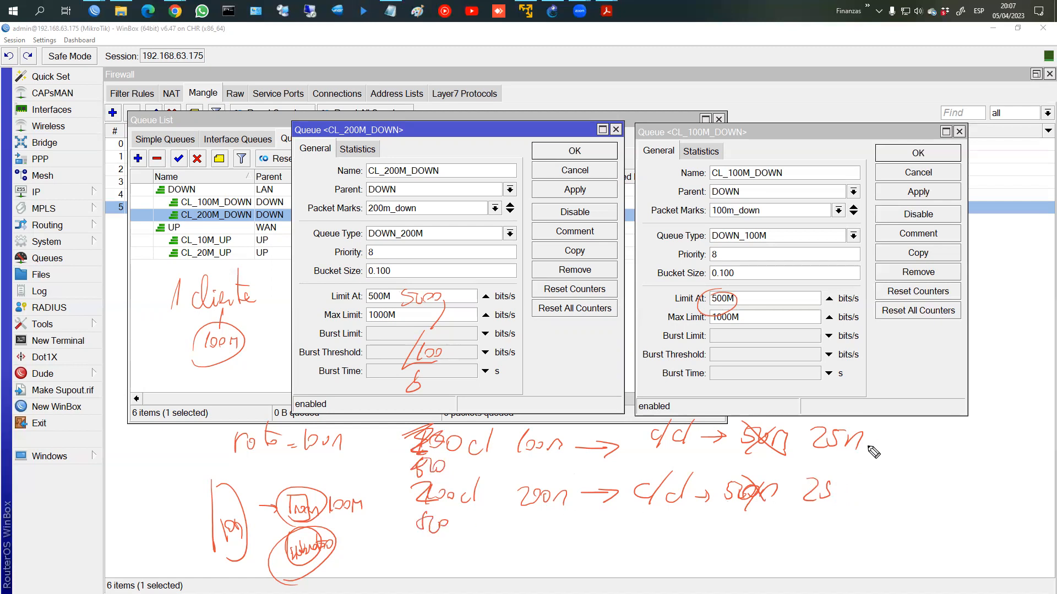
Step: Write and circle 10m results on both lines, striking the old results
mouse_move(899, 435)
mouse_down()
mouse_move(897, 452)
mouse_move(944, 439)
mouse_up()
drag(887, 498, 928, 488)
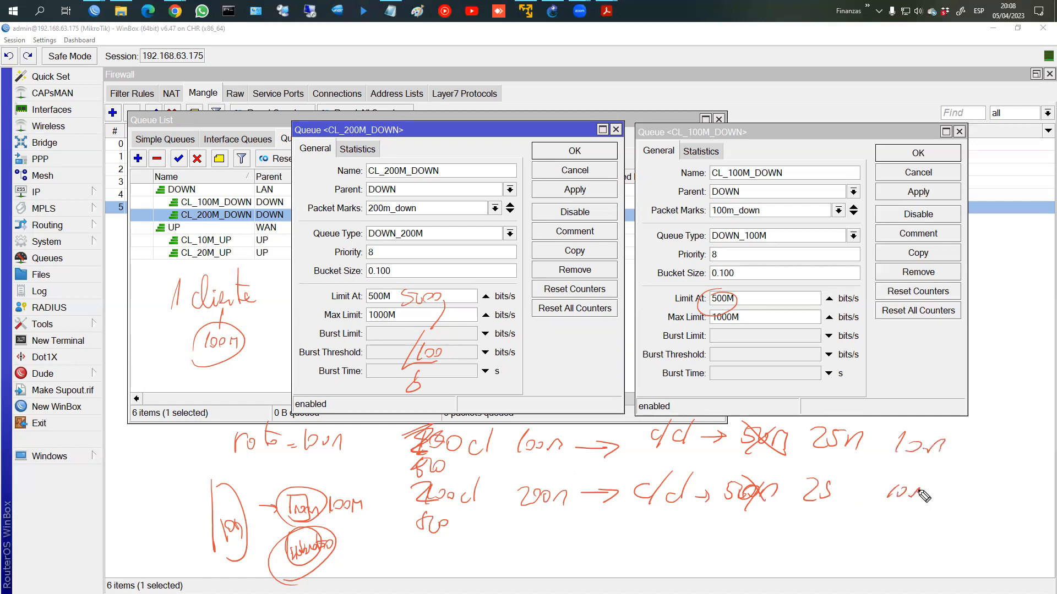
drag(811, 456, 862, 430)
drag(834, 475, 791, 496)
drag(898, 468, 888, 451)
drag(924, 486, 864, 486)
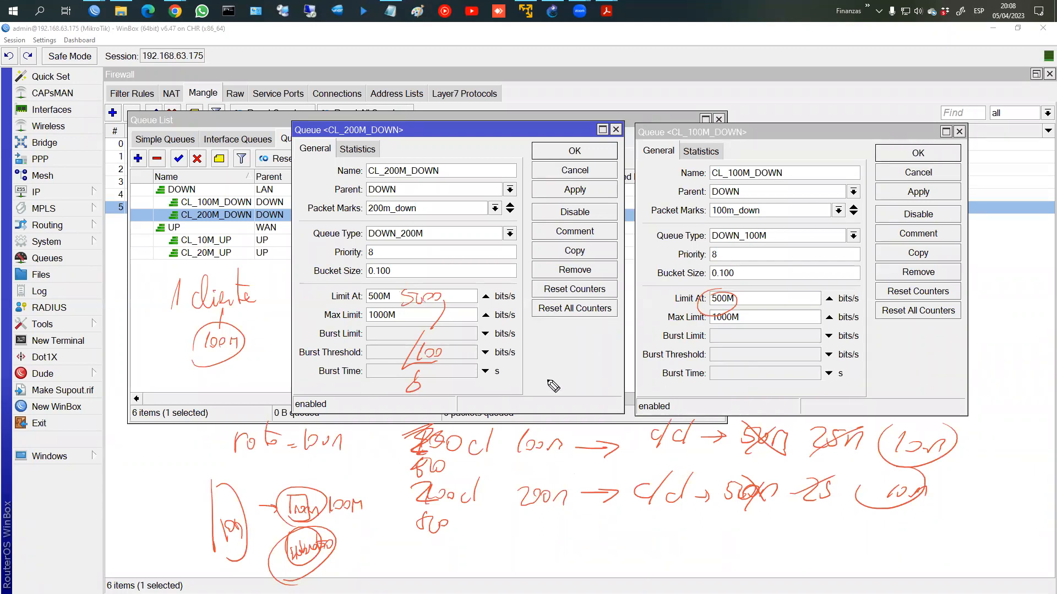
mouse_move(525, 389)
mouse_down()
mouse_move(535, 357)
mouse_move(529, 385)
mouse_move(611, 379)
mouse_move(585, 396)
mouse_move(584, 361)
mouse_up()
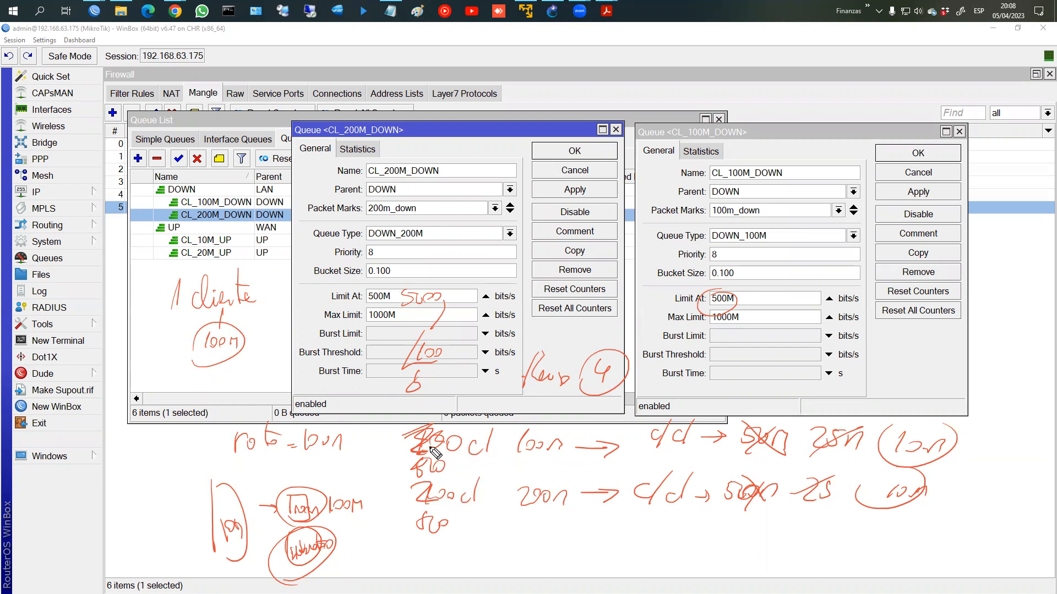
Step: Add a 200 clients example and extra red notes beside the 500 and 25m
drag(478, 462, 493, 474)
mouse_move(523, 537)
mouse_down()
mouse_move(559, 550)
mouse_move(620, 545)
mouse_move(627, 555)
mouse_move(633, 545)
mouse_up()
mouse_move(529, 562)
mouse_down()
mouse_move(542, 577)
mouse_move(574, 562)
mouse_move(627, 572)
mouse_up()
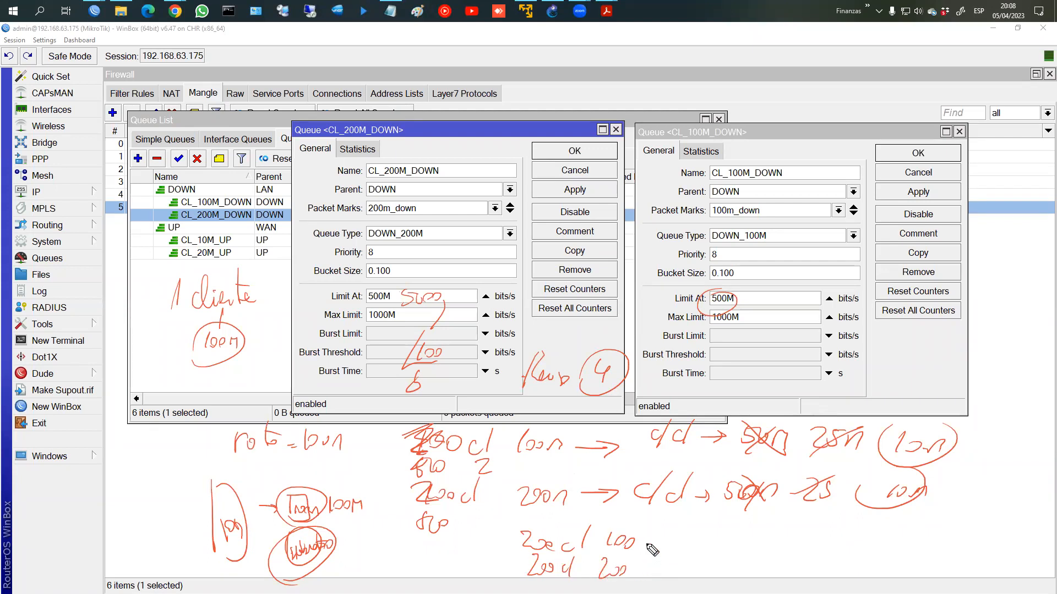
mouse_move(407, 290)
mouse_down()
mouse_move(405, 280)
mouse_move(397, 312)
mouse_move(583, 293)
mouse_move(674, 299)
mouse_up()
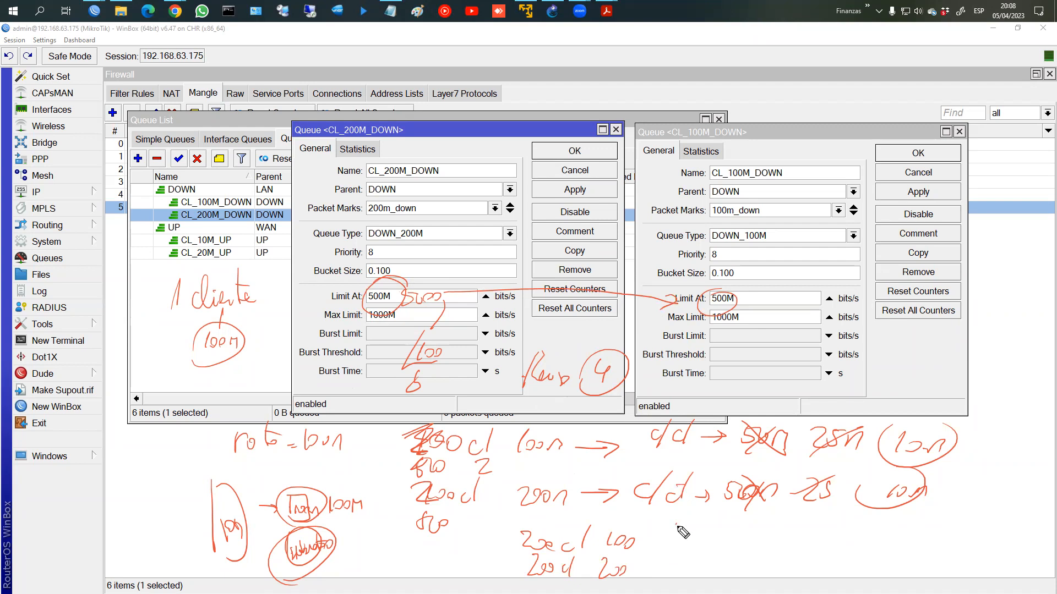
drag(688, 521, 681, 538)
mouse_move(699, 533)
mouse_down()
mouse_move(710, 547)
mouse_move(755, 550)
mouse_move(707, 568)
mouse_move(748, 533)
mouse_move(796, 550)
mouse_move(836, 549)
mouse_up()
mouse_move(843, 532)
mouse_down()
mouse_move(839, 550)
mouse_move(867, 551)
mouse_move(809, 523)
mouse_up()
Step: Label 25m as CIR, circle 4 and 10 linked to it, then clear all ink
mouse_move(946, 492)
mouse_down()
mouse_move(934, 505)
mouse_move(957, 500)
mouse_up()
mouse_move(952, 494)
mouse_down()
mouse_move(943, 523)
mouse_move(921, 515)
mouse_up()
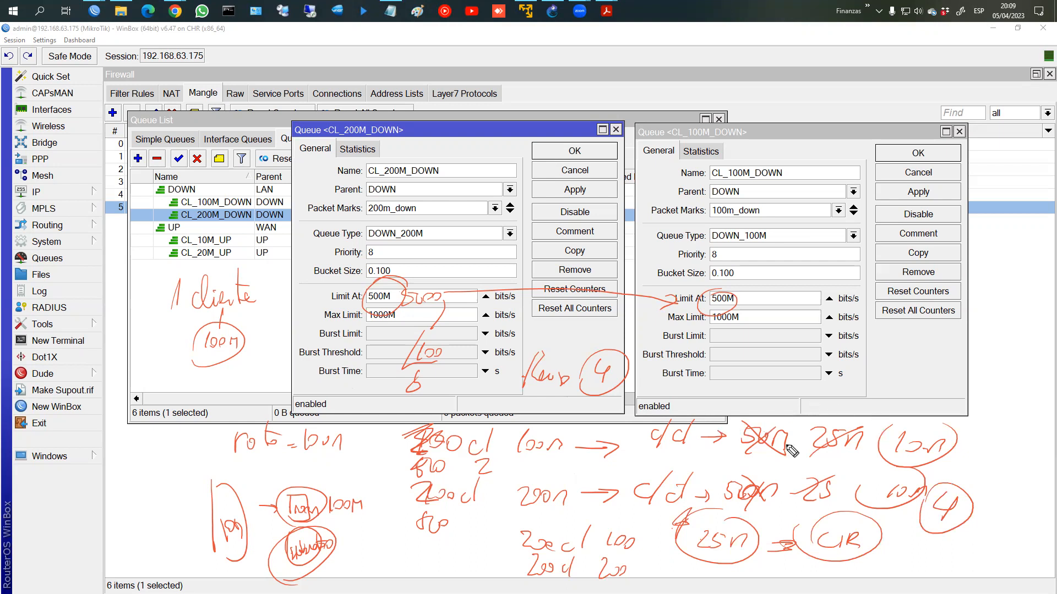
drag(948, 552, 956, 556)
mouse_move(965, 540)
mouse_down()
mouse_move(972, 558)
mouse_move(956, 528)
mouse_up()
mouse_move(935, 564)
mouse_down()
mouse_move(870, 583)
mouse_move(787, 562)
mouse_move(728, 584)
mouse_up()
mouse_move(735, 576)
mouse_down()
mouse_move(765, 581)
mouse_move(774, 563)
mouse_move(716, 589)
mouse_move(771, 545)
mouse_up()
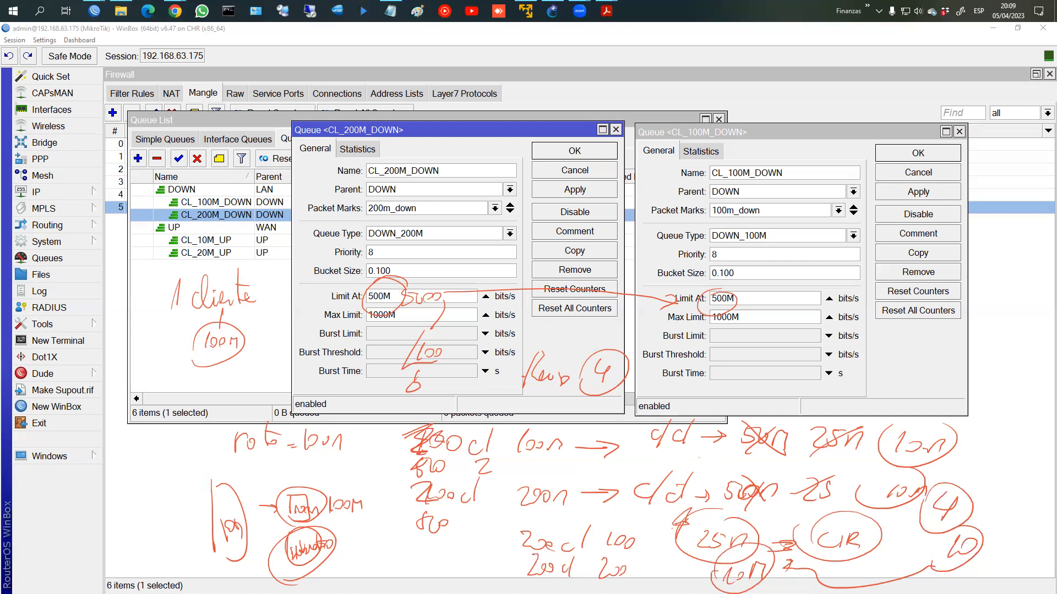
key(Escape)
Step: Save CL_200M_DOWN and CL_100M_DOWN, then open and close CL_10M_UP's settings
click(558, 148)
click(917, 153)
click(348, 242)
double_click(348, 244)
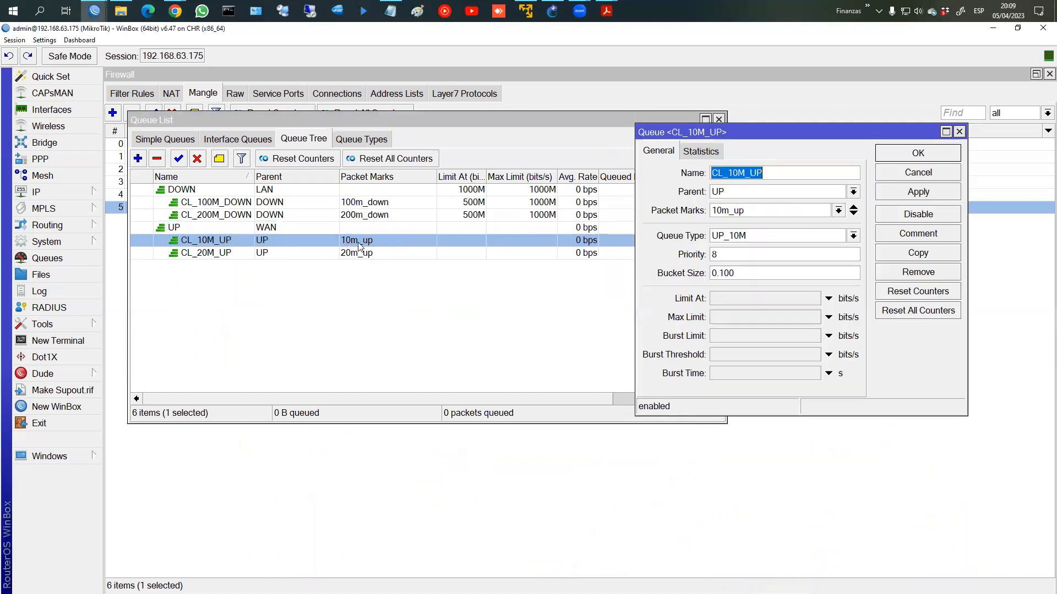
click(893, 158)
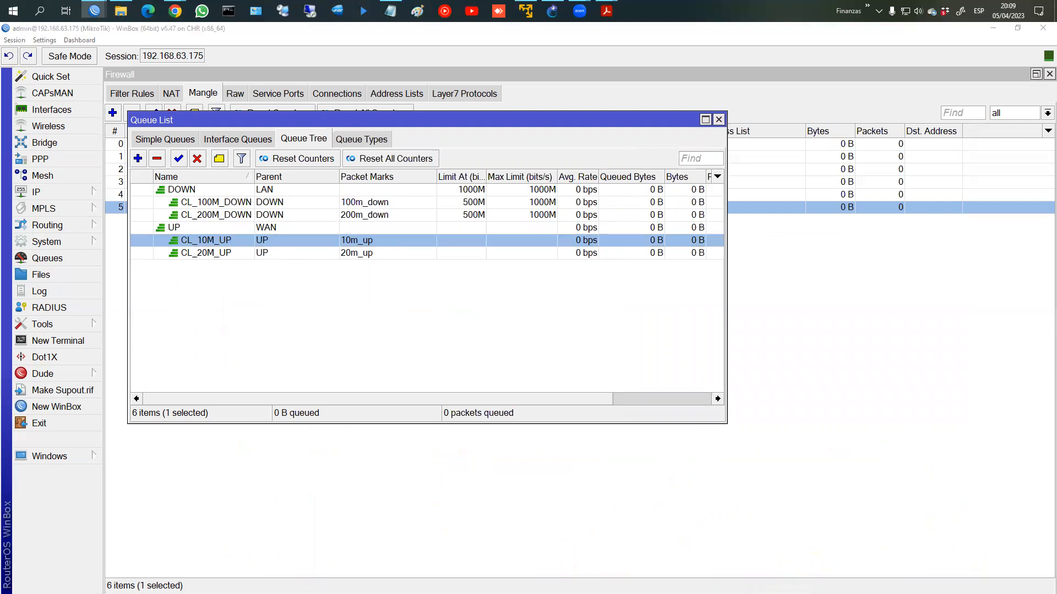
Step: Mark the 500M limit-at and 1000M max-limit values with ink, then clear it
mouse_move(484, 186)
mouse_down()
mouse_move(474, 238)
mouse_move(484, 212)
mouse_move(522, 189)
mouse_move(573, 186)
mouse_move(551, 196)
mouse_up()
drag(449, 208, 454, 216)
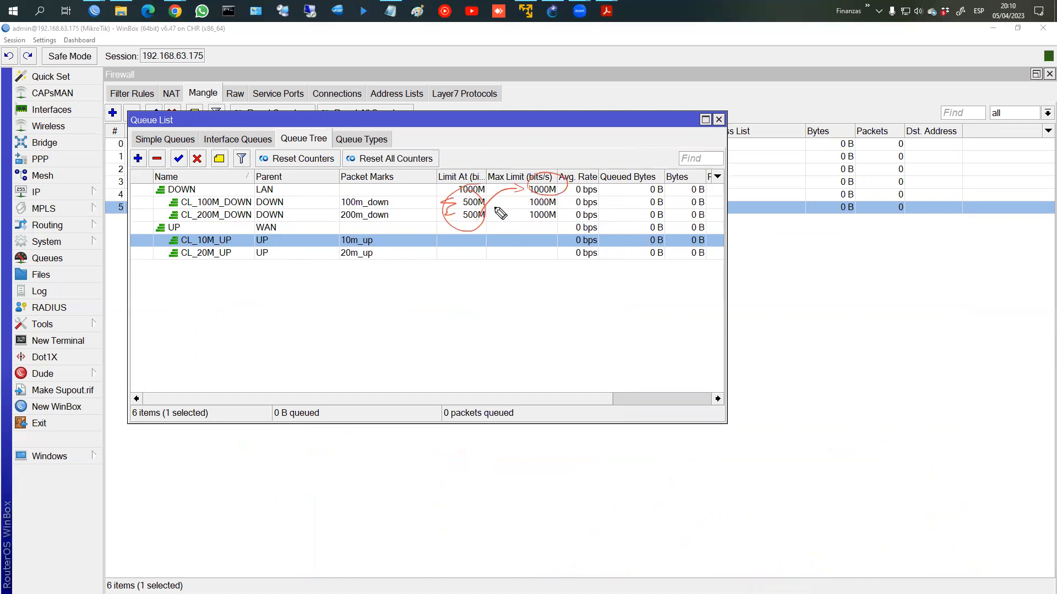
mouse_move(537, 194)
mouse_down()
mouse_move(527, 195)
mouse_move(570, 185)
mouse_up()
mouse_move(496, 204)
mouse_down()
mouse_move(512, 283)
mouse_move(539, 268)
mouse_move(512, 314)
mouse_move(560, 273)
mouse_move(544, 313)
mouse_up()
drag(529, 255, 545, 264)
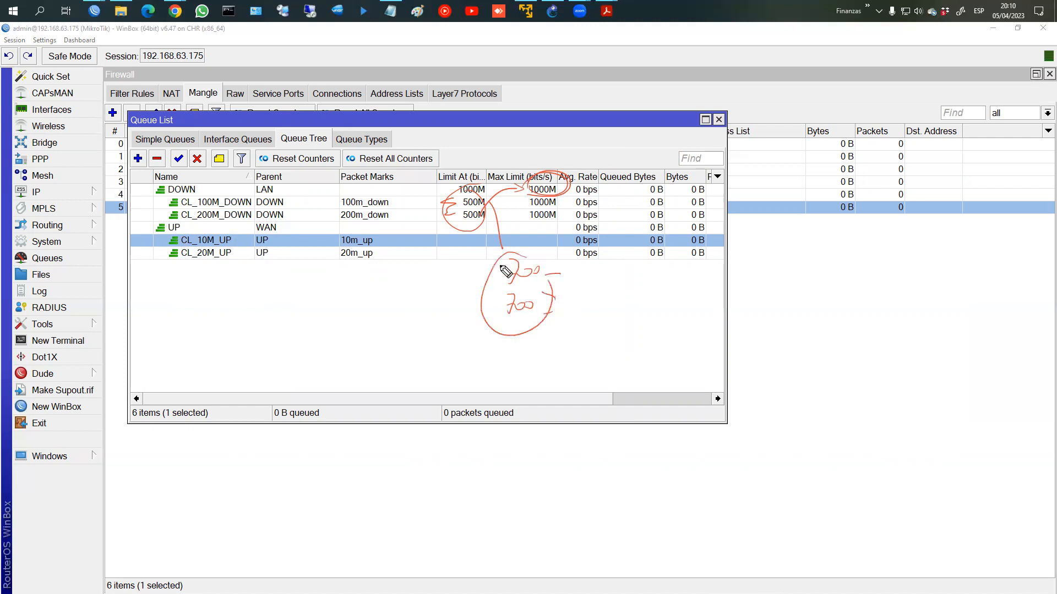
drag(477, 226, 528, 189)
click(768, 298)
key(Escape)
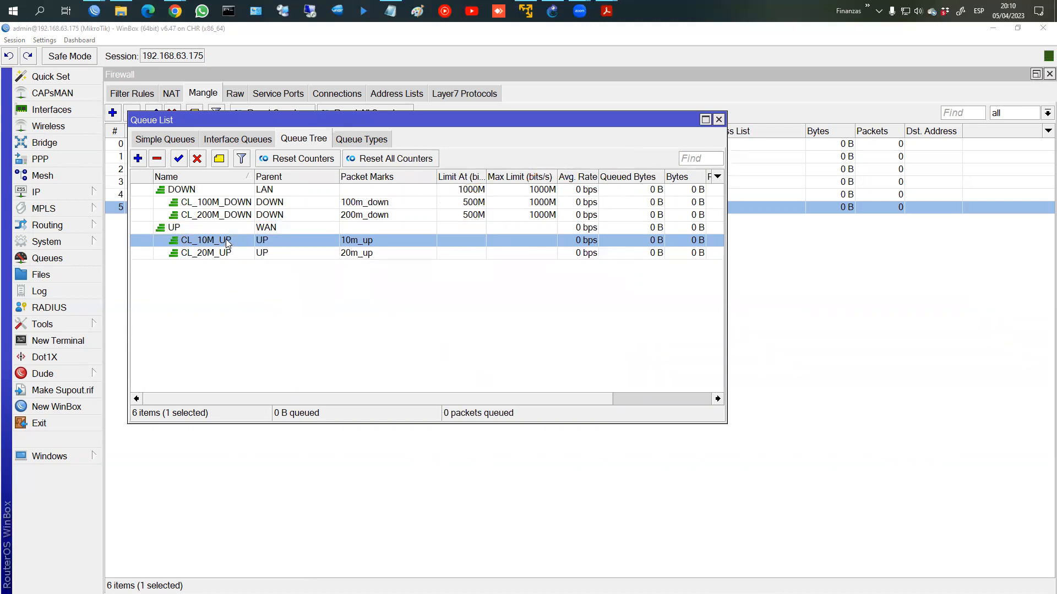
click(315, 231)
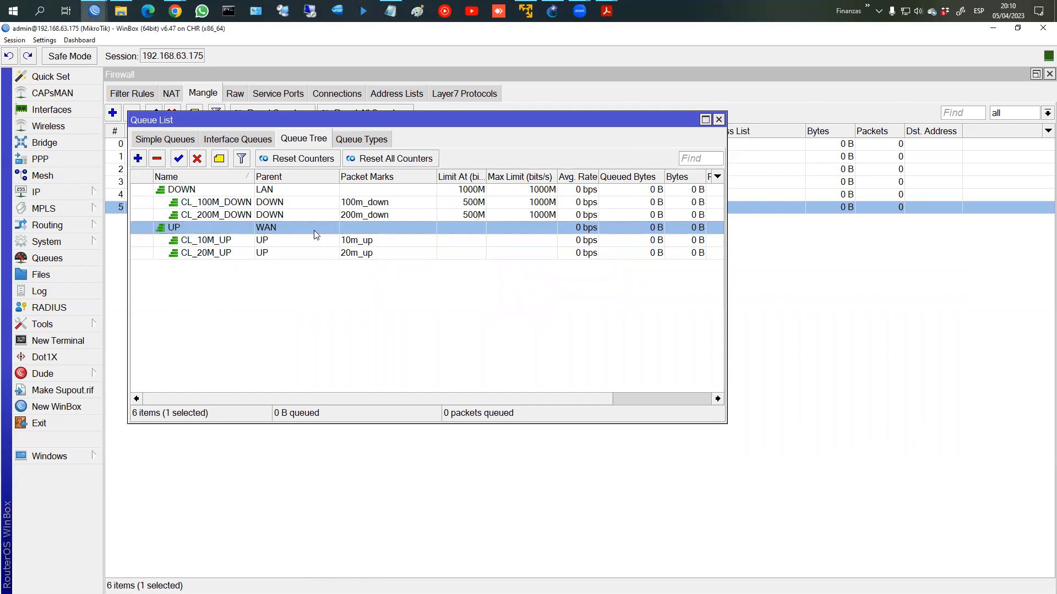
Step: Set the UP parent queue to 1000M limit-at and 1000M max-limit
double_click(314, 230)
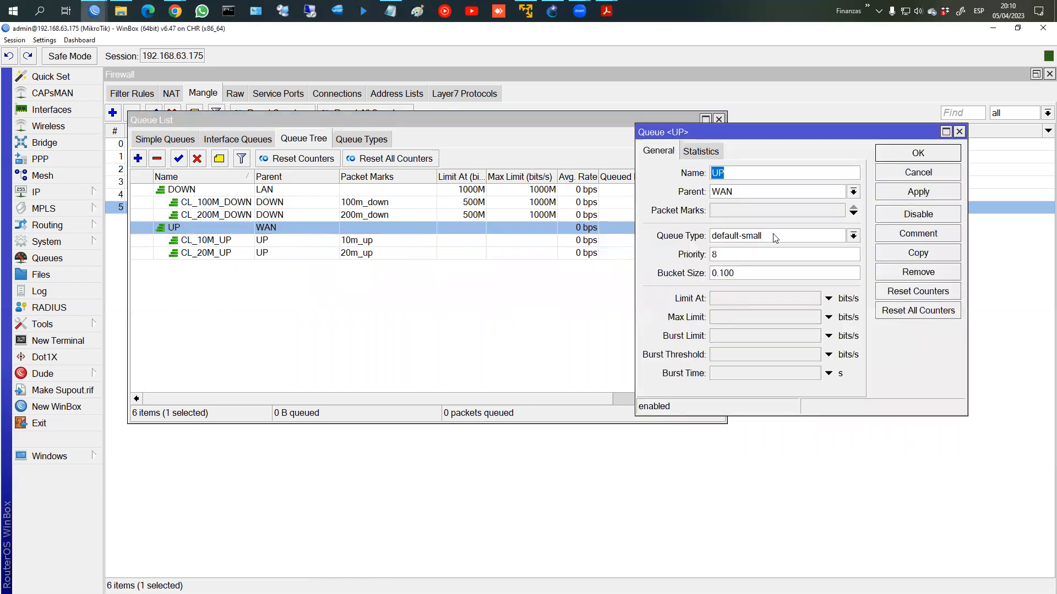
click(719, 300)
text(1000)
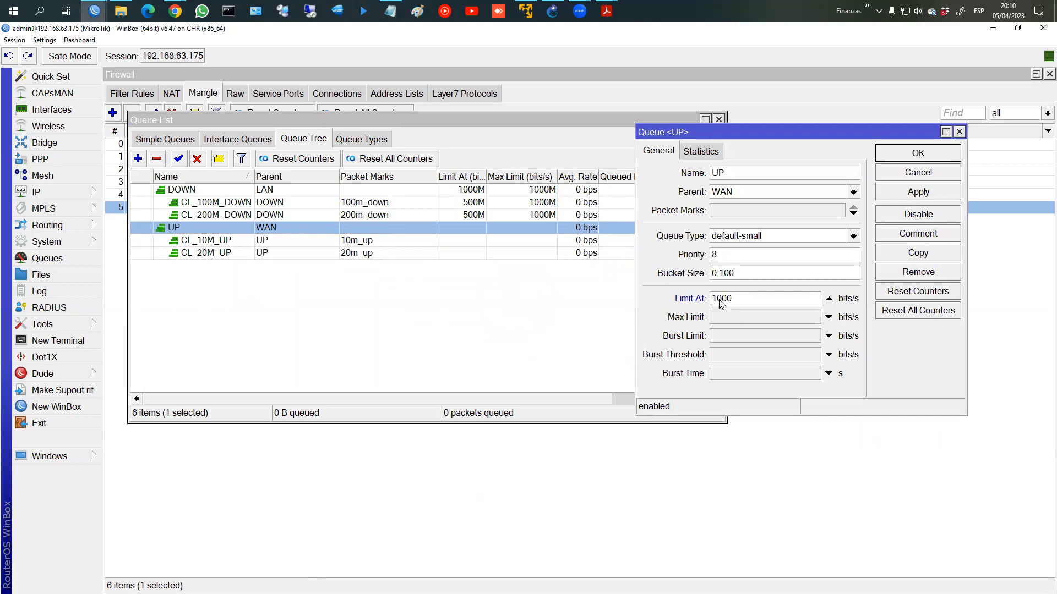
key(Tab)
text(100)
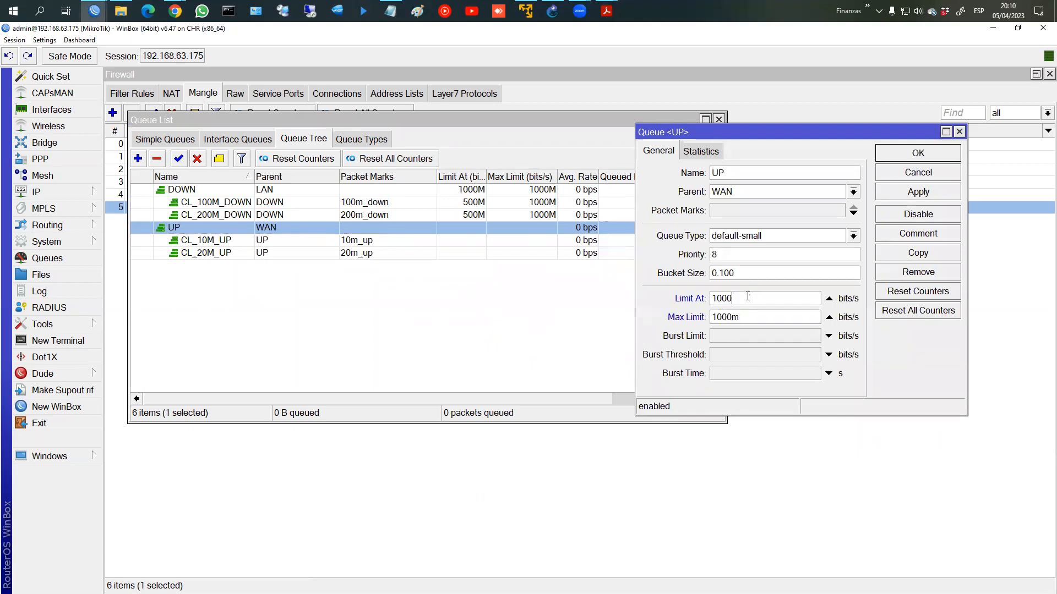
click(936, 158)
Step: Give CL_10M_UP 500M limit-at and 1000M max-limit
double_click(414, 239)
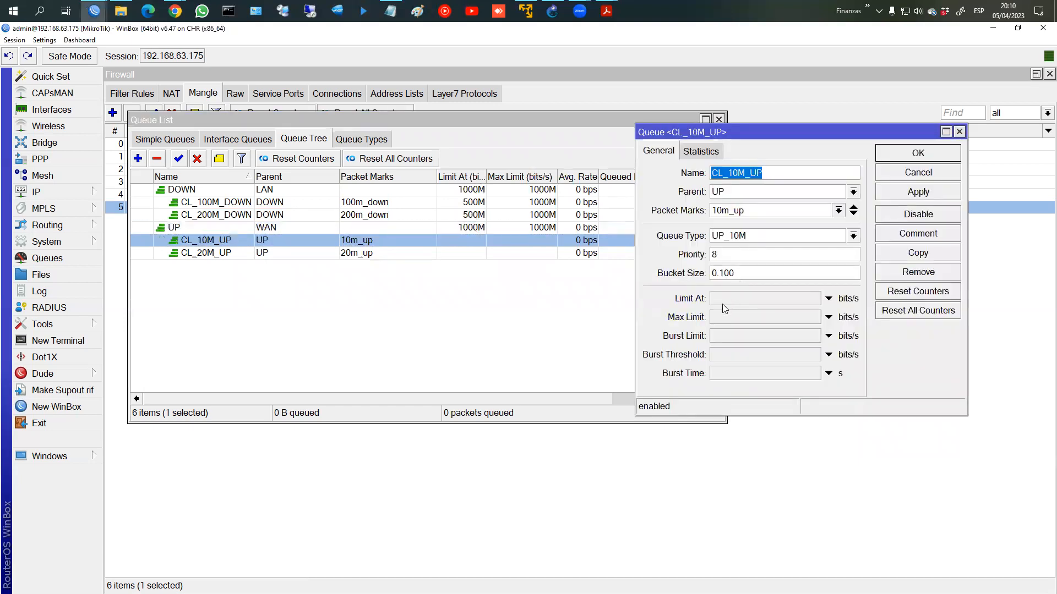
click(726, 300)
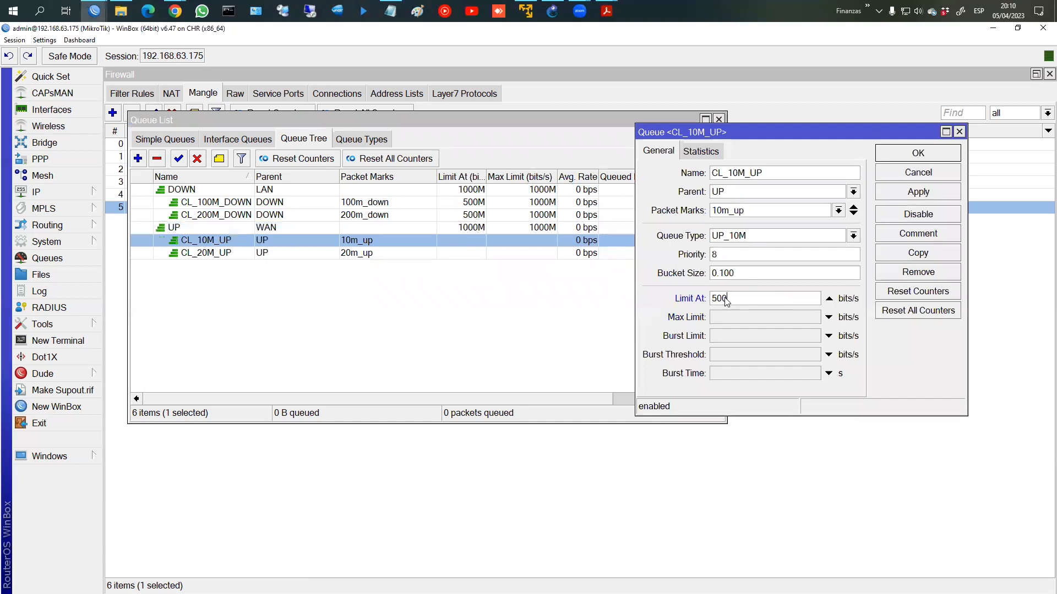
click(730, 318)
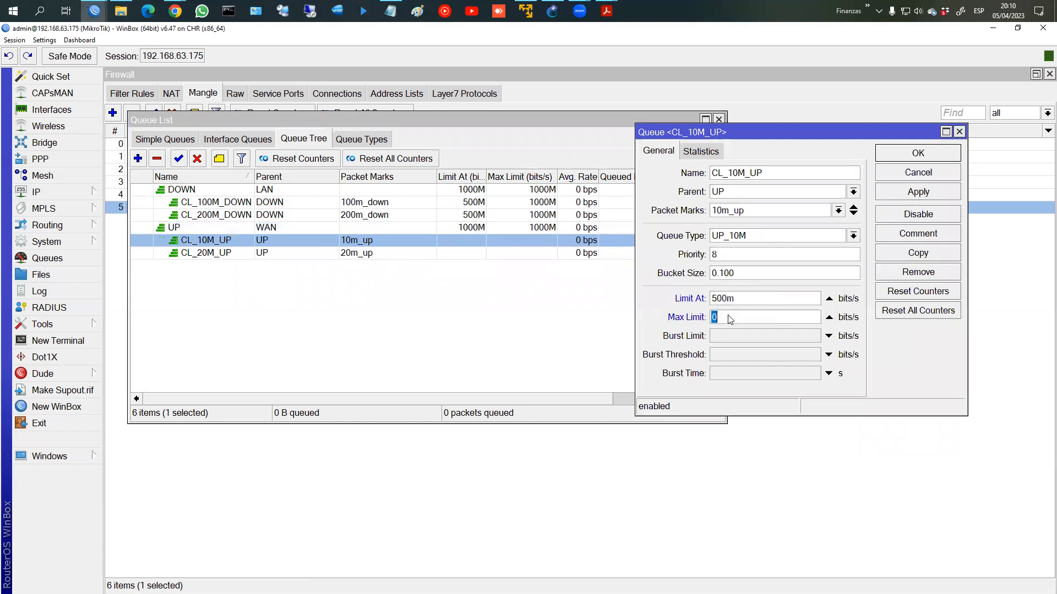
text(1000m)
key(BackSpace)
drag(759, 321, 669, 322)
key(ctrl+c)
click(911, 160)
Step: Give CL_20M_UP 500M limit-at and 1000M max-limit
click(502, 255)
double_click(502, 252)
click(747, 299)
text(500mn)
key(Tab)
key(ctrl+v)
key(Return)
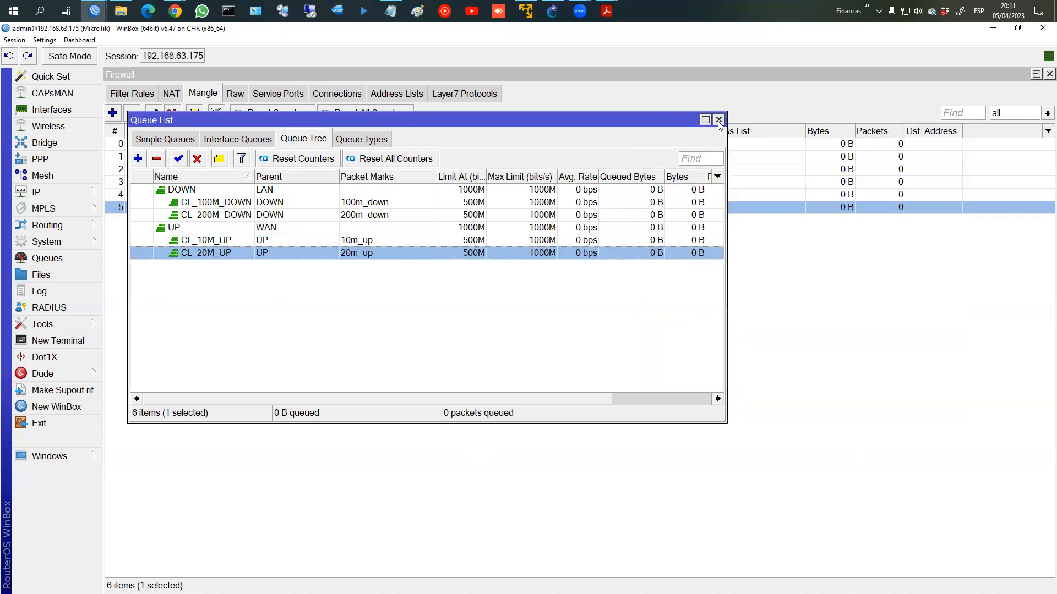
drag(439, 120, 546, 152)
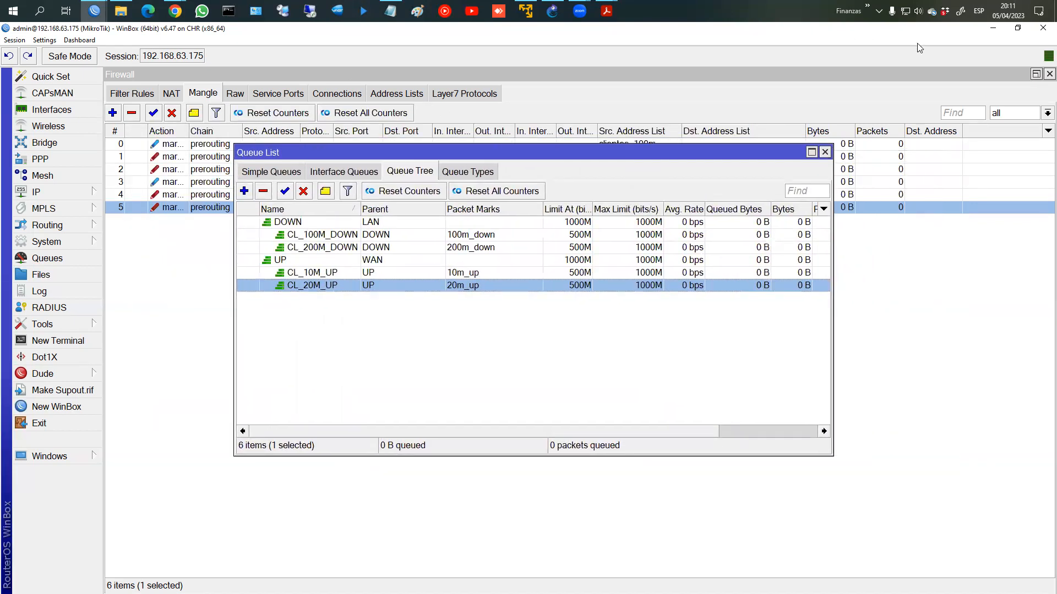
Step: Check the CPE-2 node in GNS3, then return to the WinBox loader's RoMON neighbors
click(105, 15)
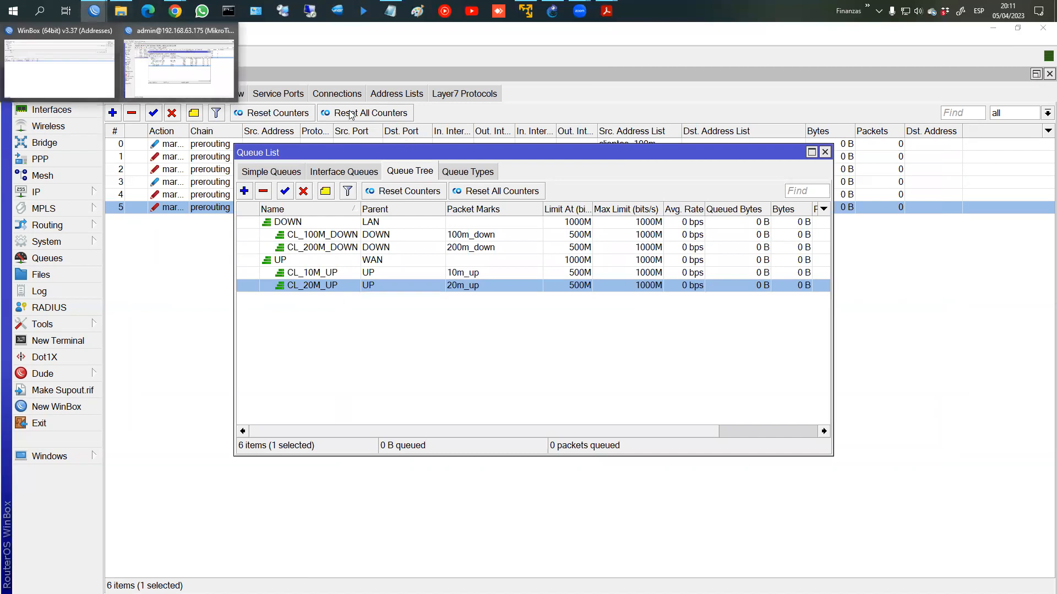
click(551, 12)
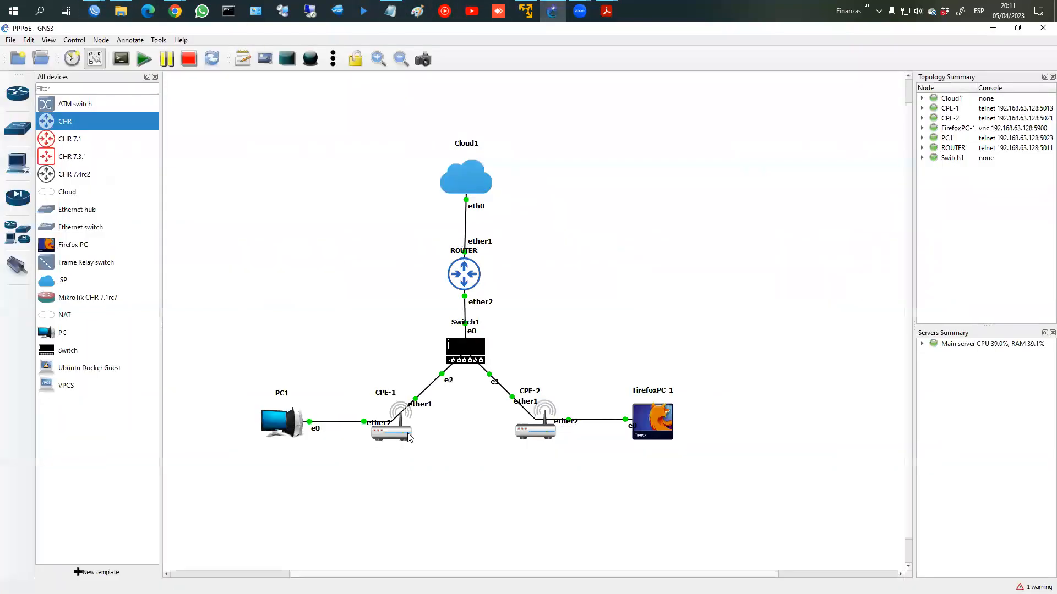
right_click(535, 428)
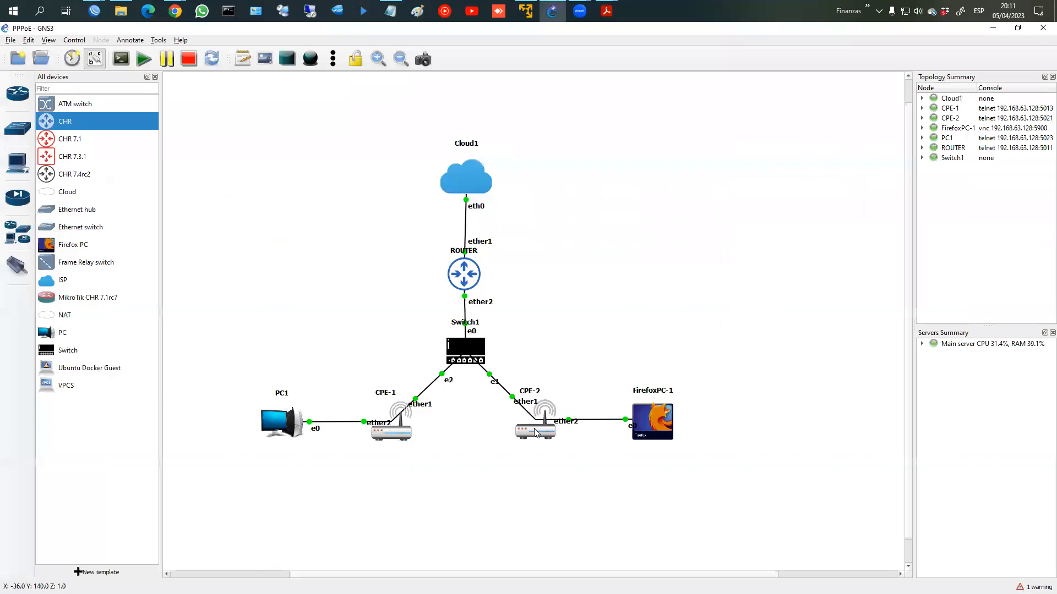
click(101, 15)
click(96, 61)
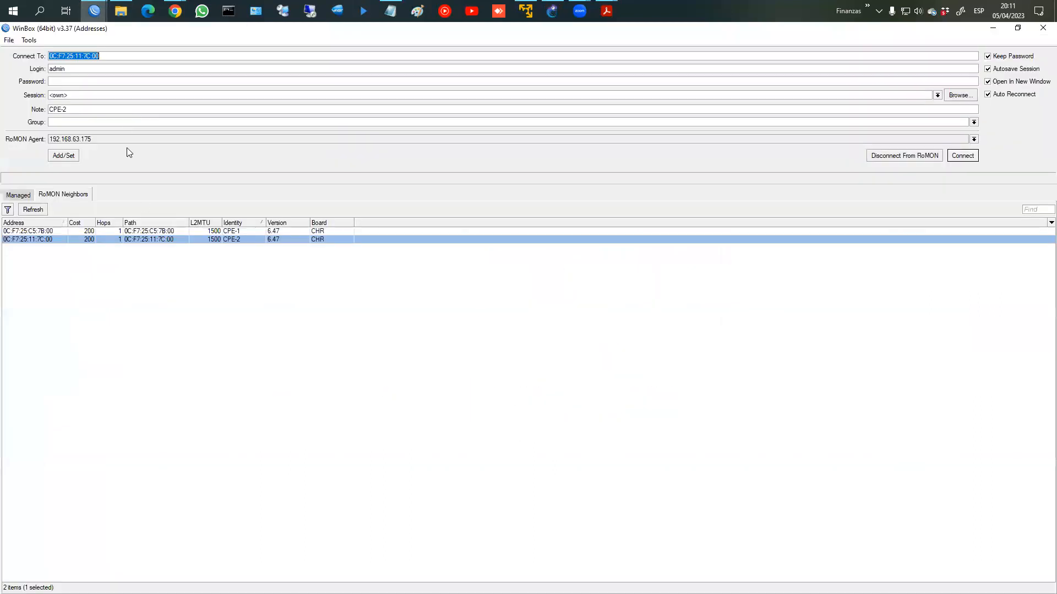
Step: Connect to CPE-2 via RoMON and add a new PPPoE client under PPP
click(236, 239)
click(962, 155)
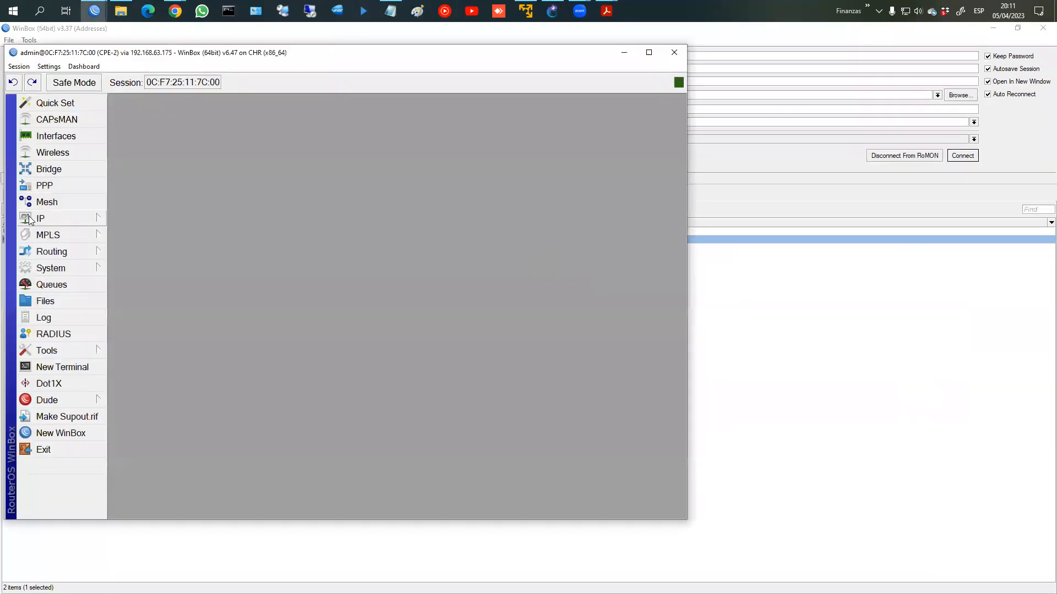
click(60, 137)
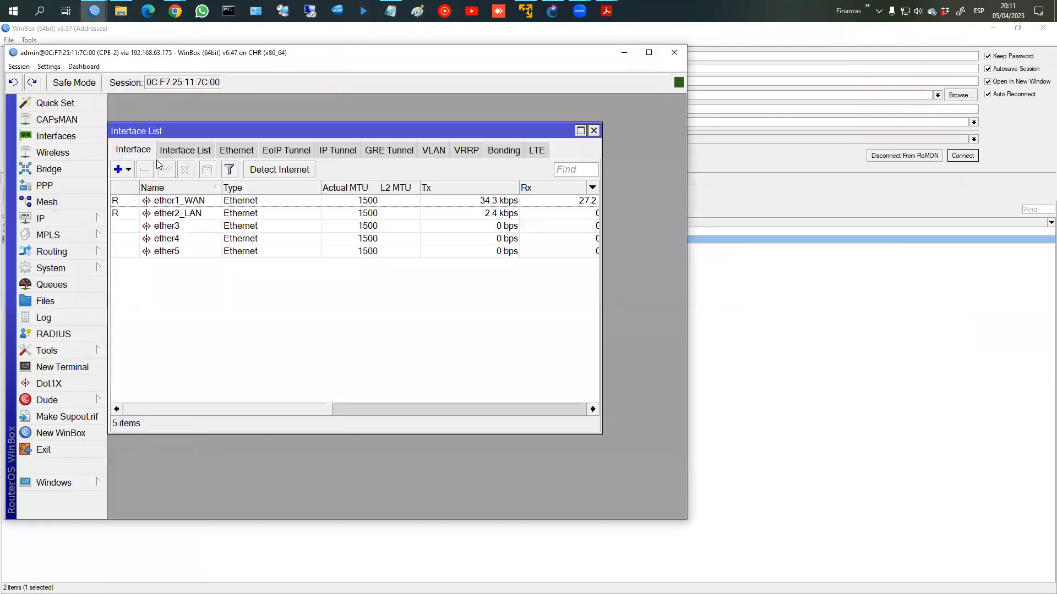
click(45, 186)
click(120, 205)
click(164, 359)
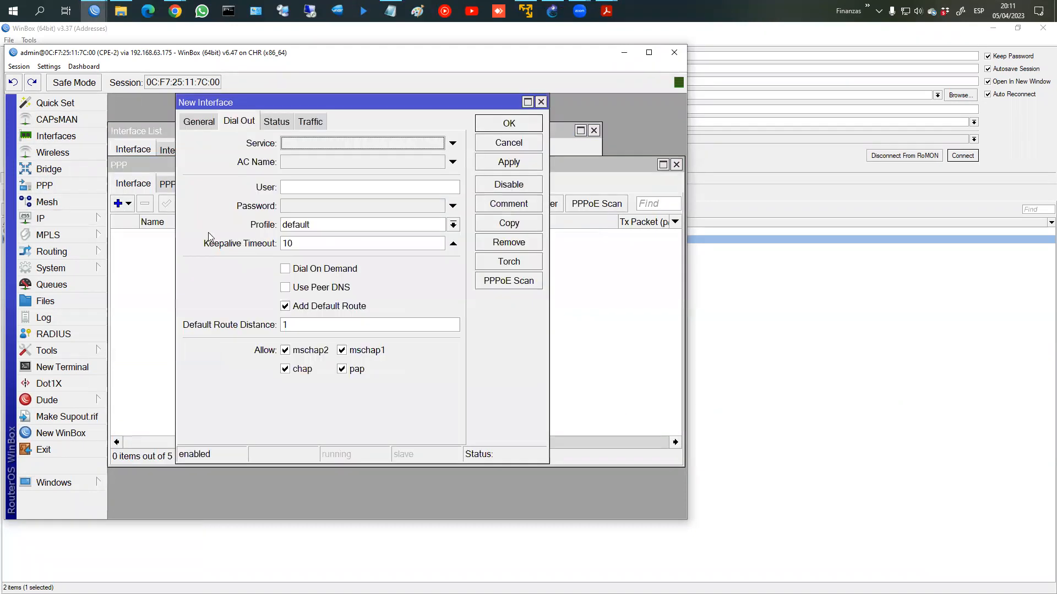
Step: Enter the PPPoE username and password on pppoe-out1's Dial Out tab for ether1_WAN
click(199, 124)
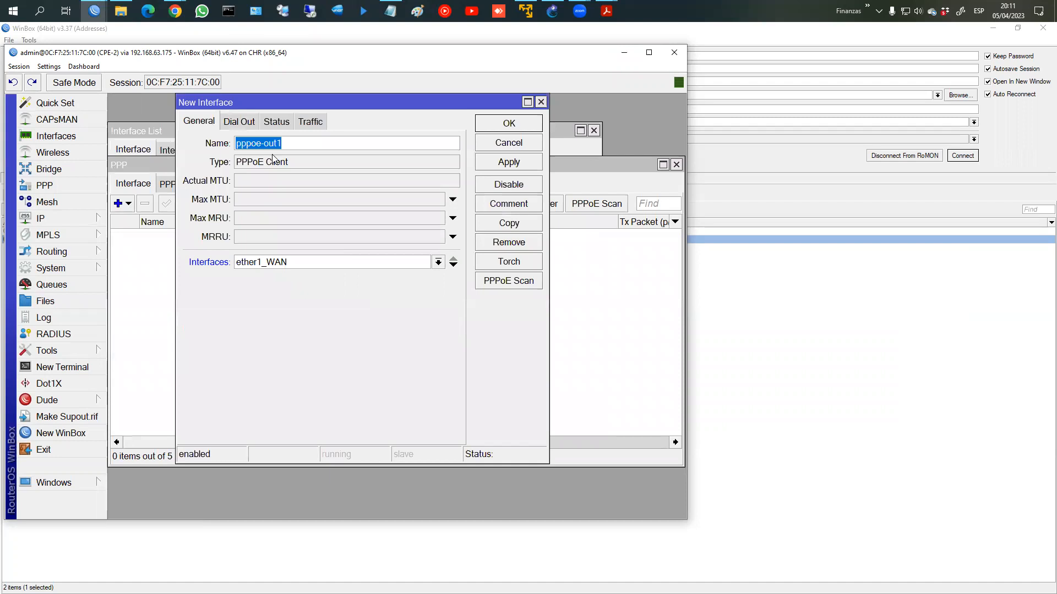
click(239, 124)
click(295, 185)
key(Tab)
key(shift+Tab)
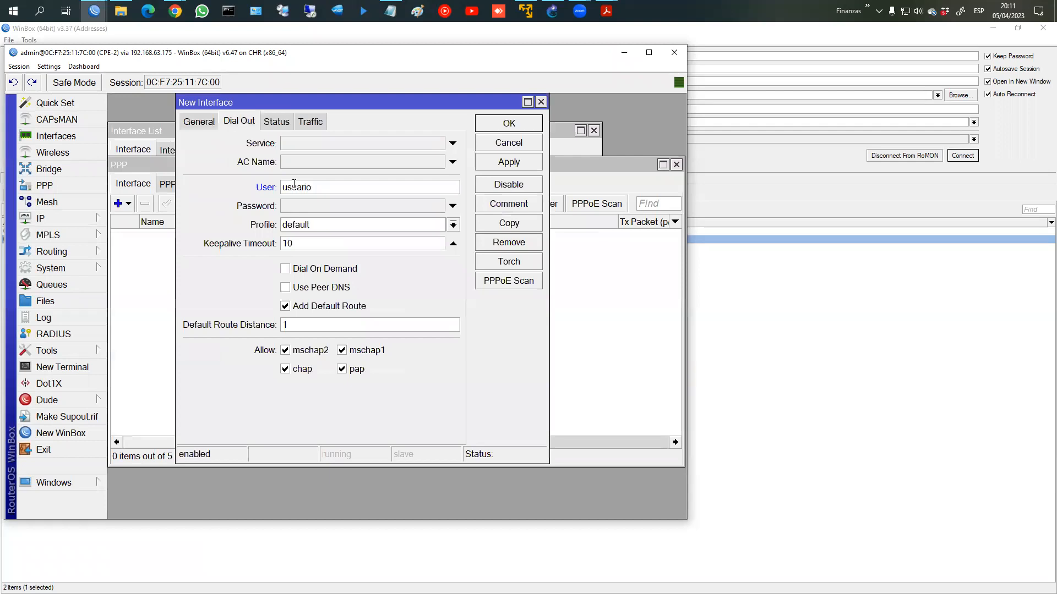
key(Tab)
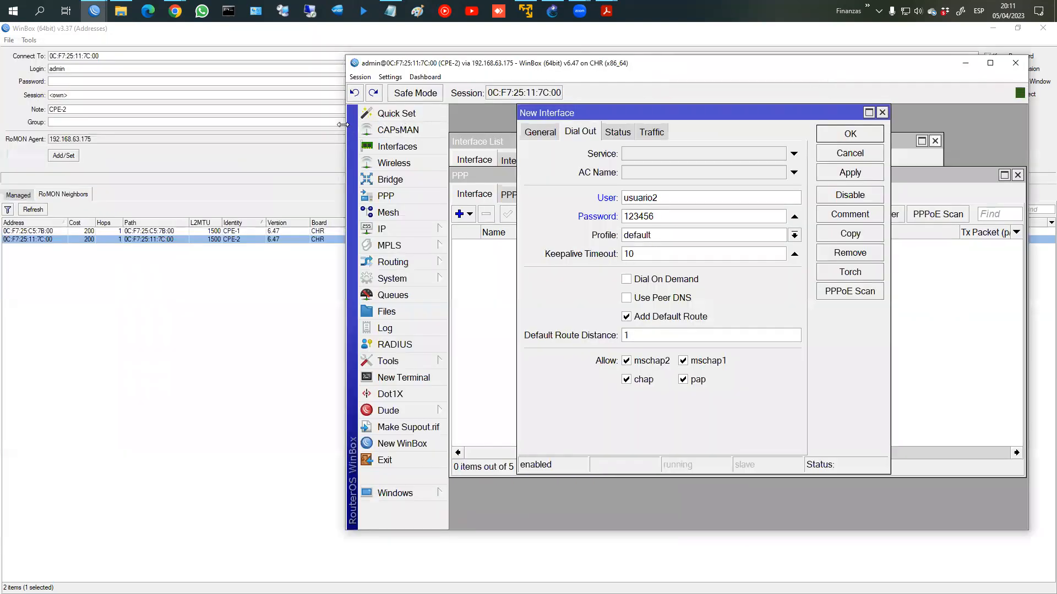
drag(343, 124, 756, 116)
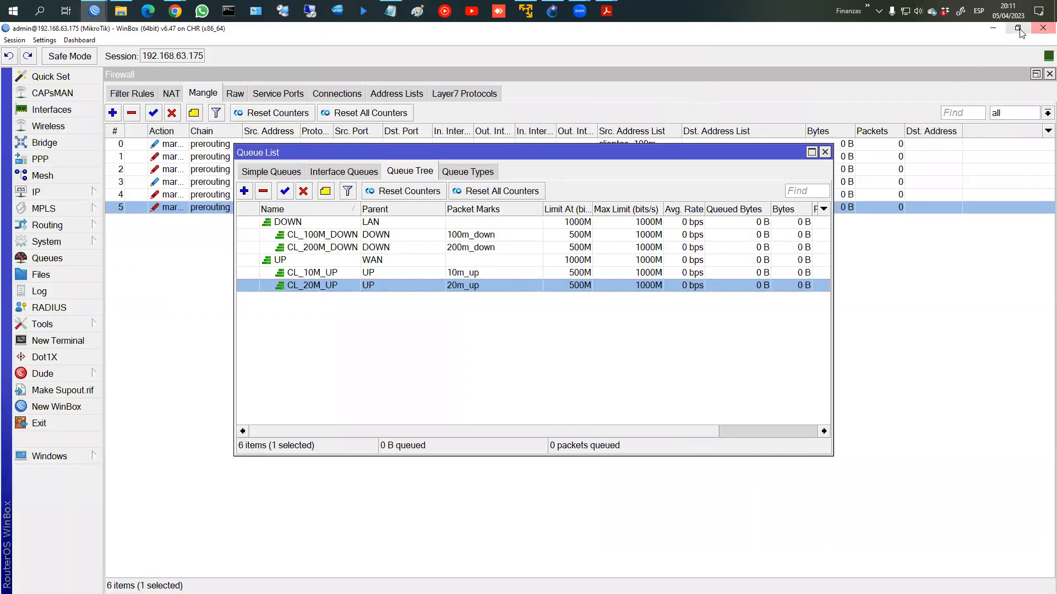
Step: Apply the pppoe-out1 client and view the main router's clientes_200M address list entry
click(1018, 28)
click(406, 113)
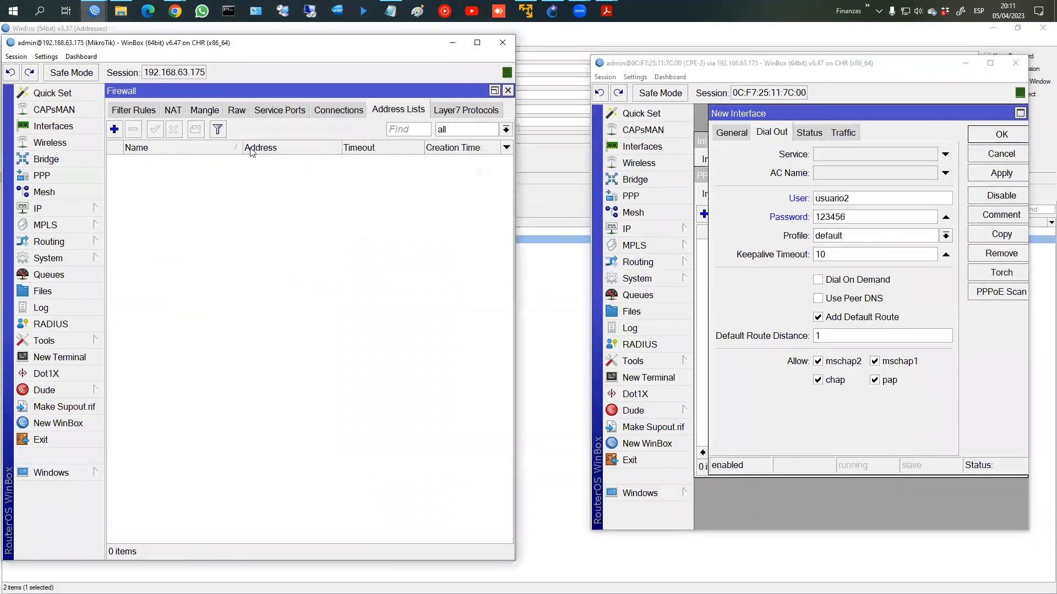
click(999, 173)
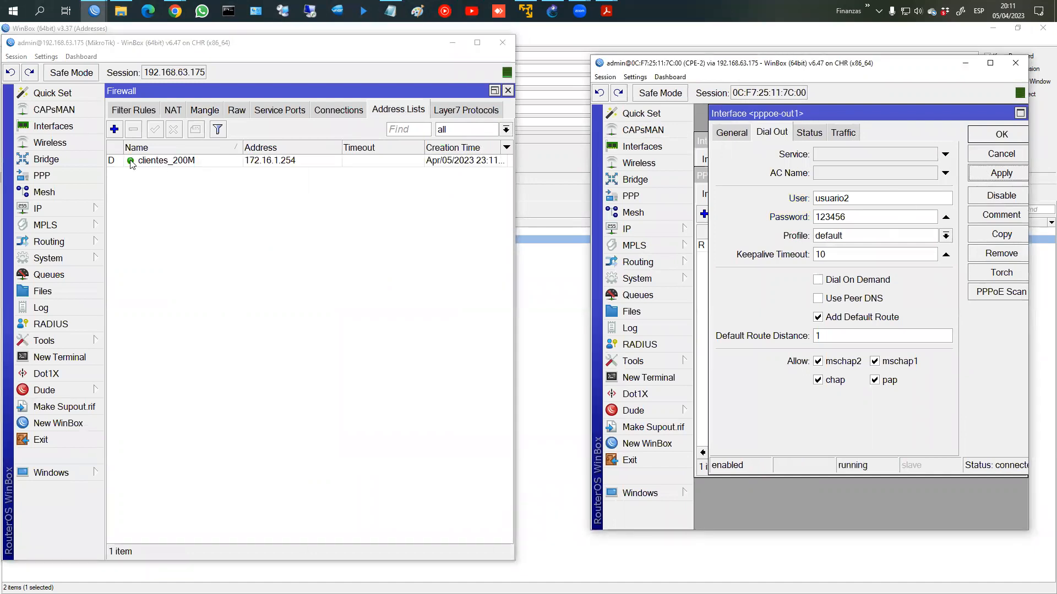
click(132, 161)
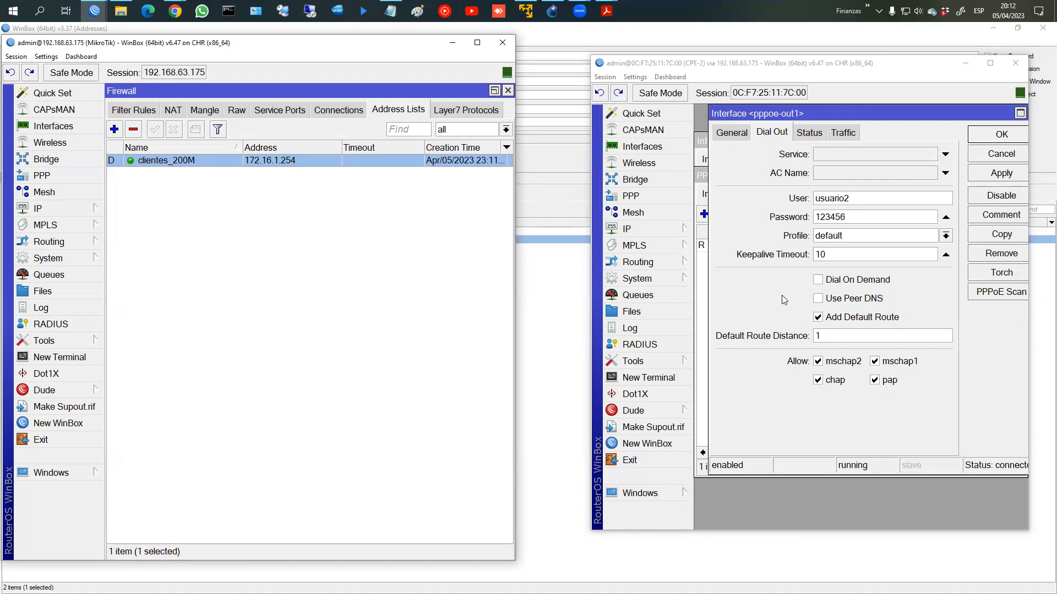
Step: Run ping fb.com from a new terminal on CPE-2
click(669, 377)
text(ping fb.com)
key(Return)
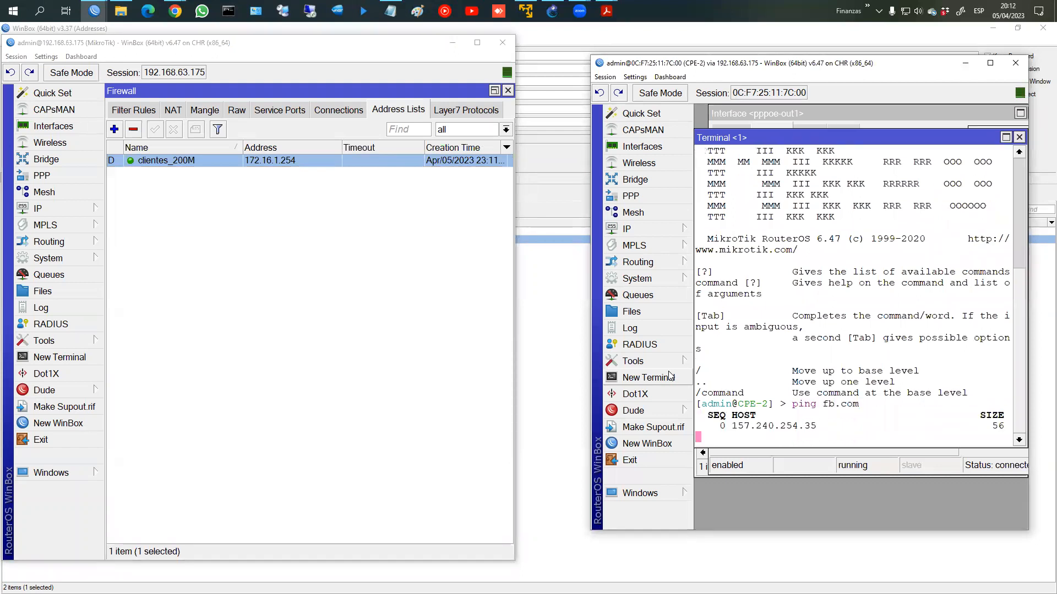
click(881, 465)
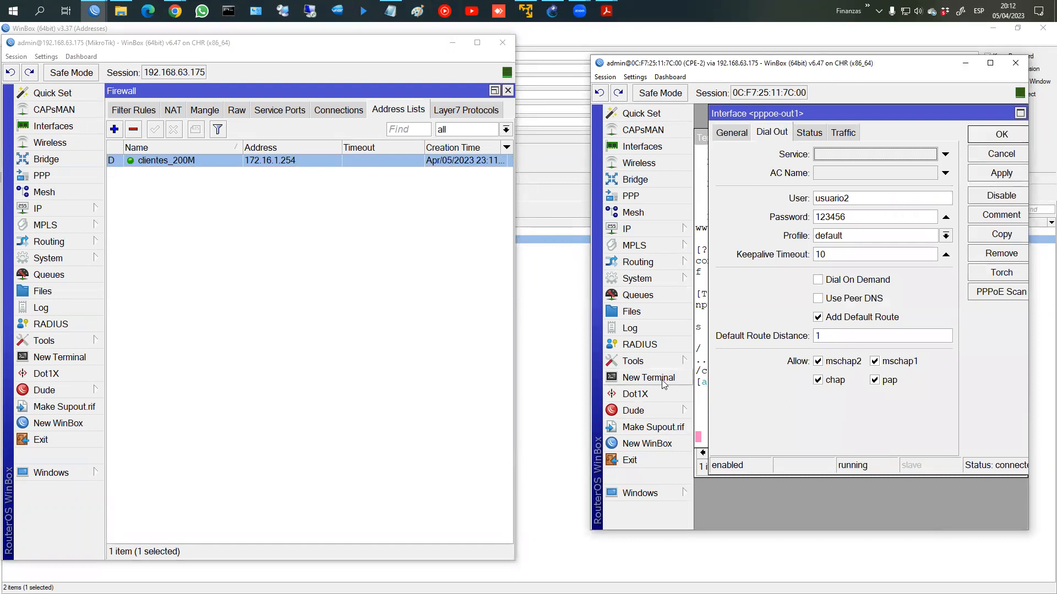
click(701, 388)
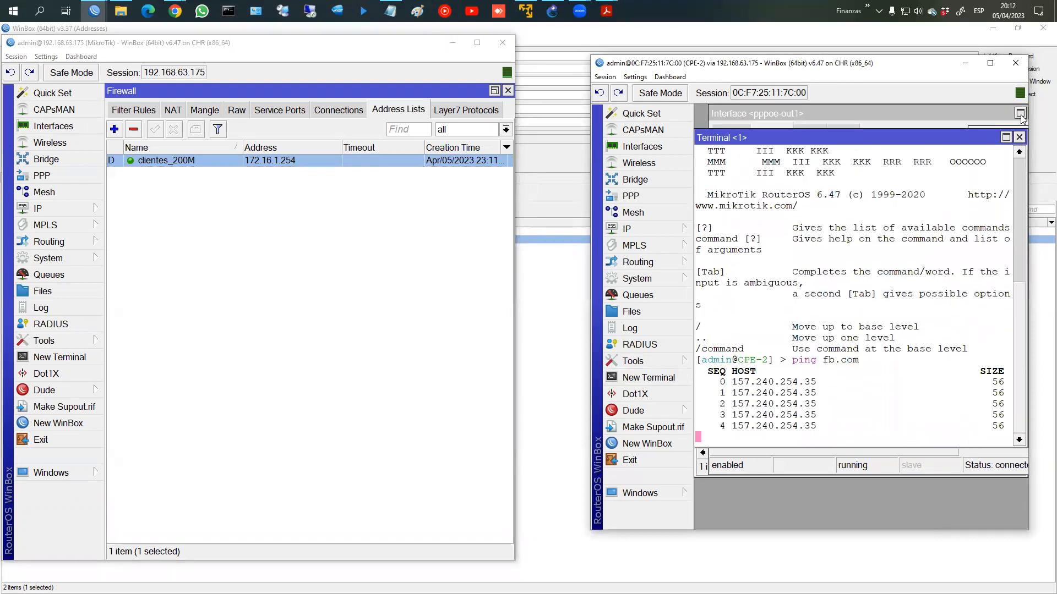
Step: Move and enlarge the CPE-2 window and terminal to show more ping output
drag(726, 66, 668, 56)
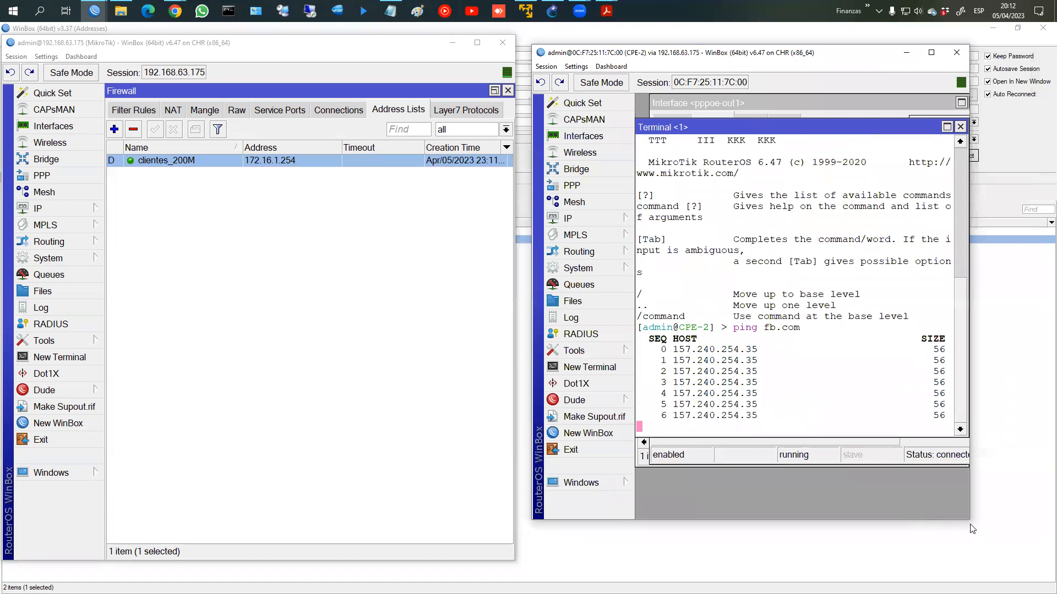
drag(968, 520, 1056, 562)
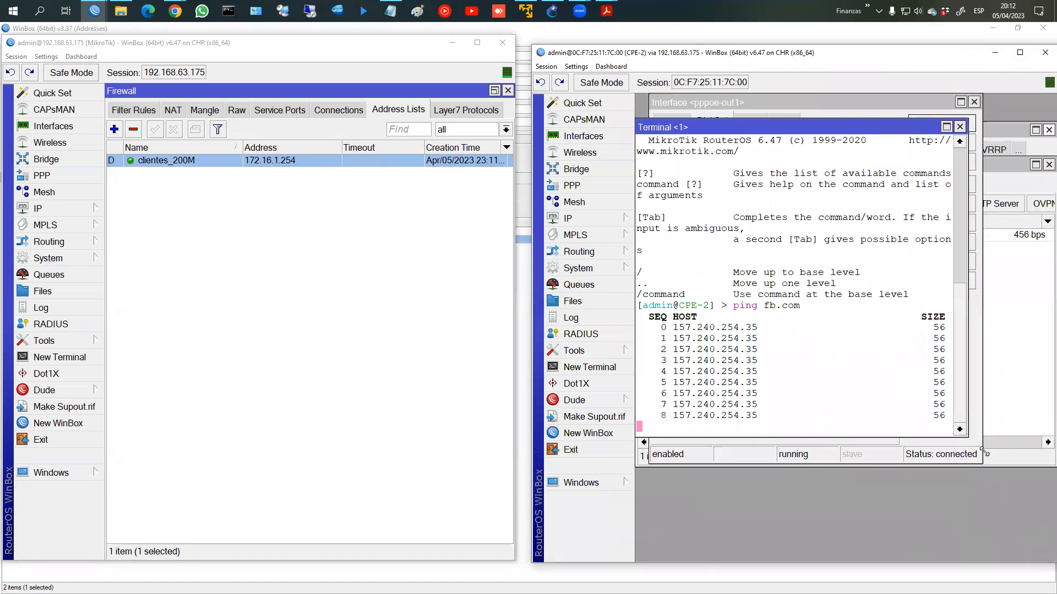
drag(968, 435, 1025, 479)
click(1042, 449)
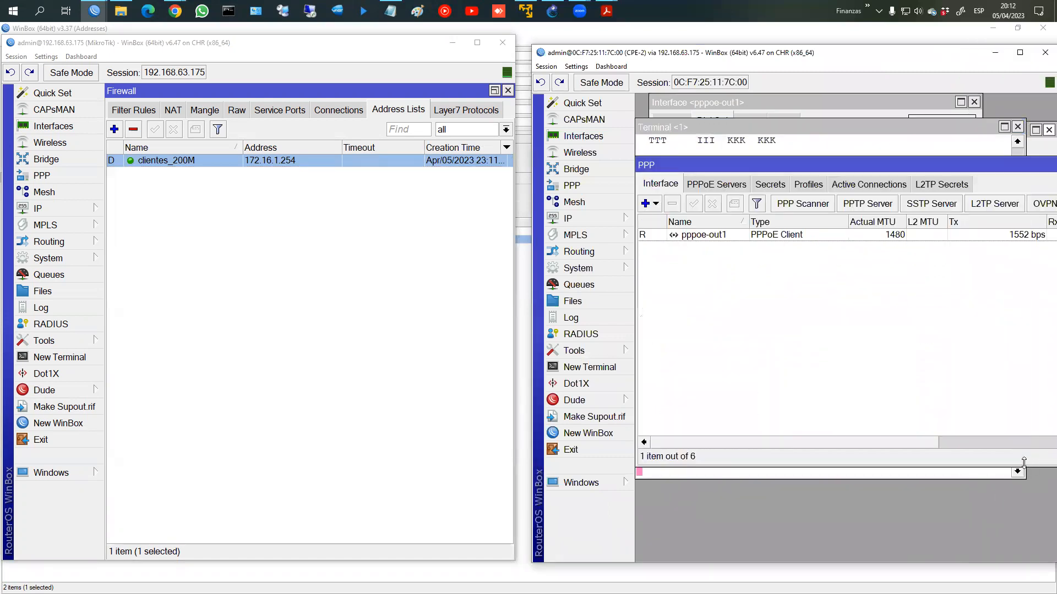
click(835, 474)
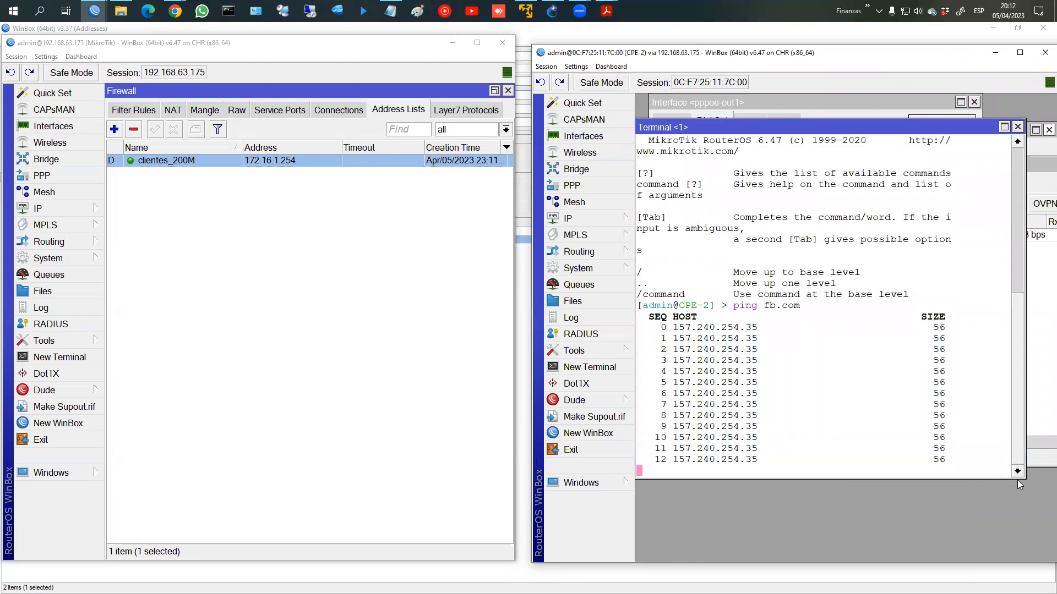
drag(1019, 483, 1055, 491)
drag(1027, 480, 1021, 477)
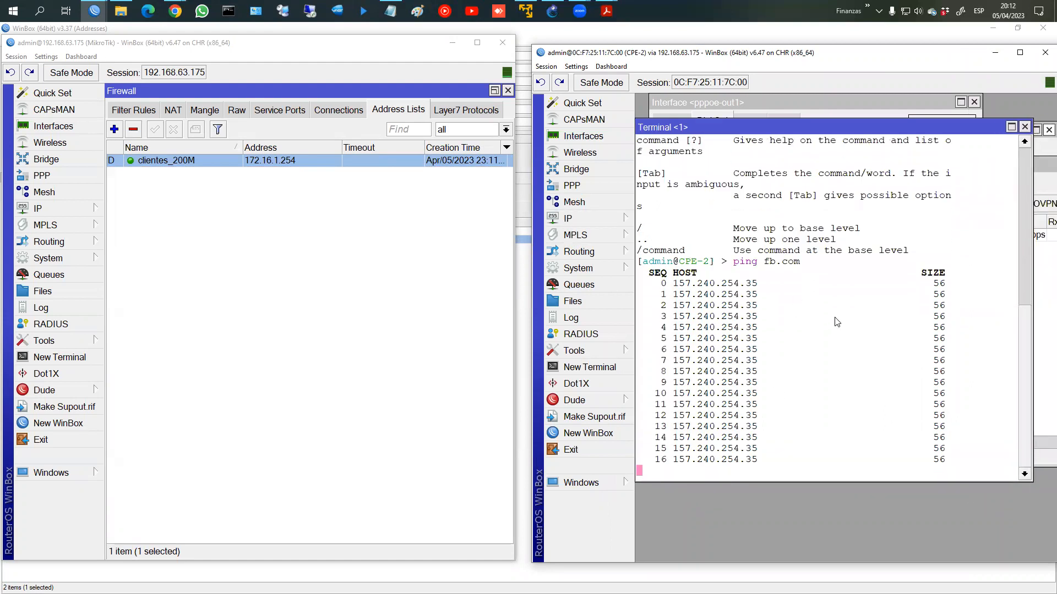
click(94, 11)
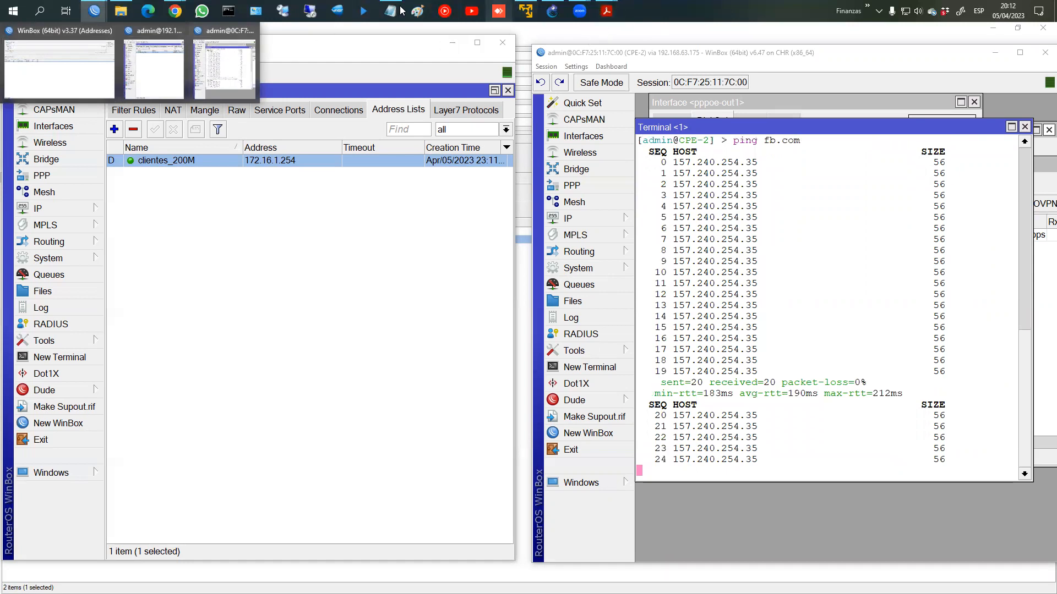
mouse_move(174, 11)
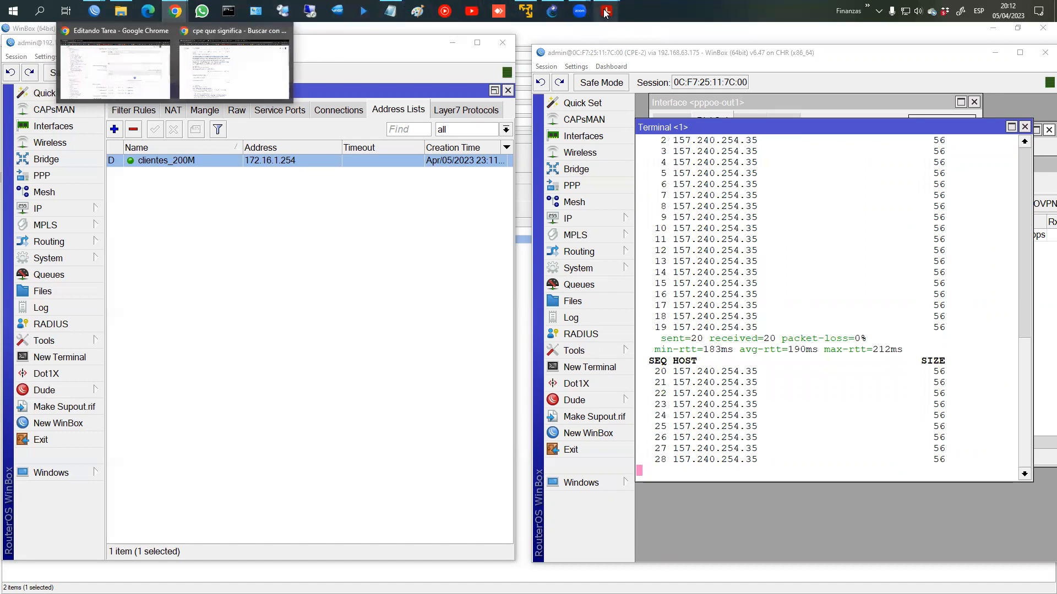
Step: Open the FirefoxPC-1 remote desktop console from the GNS3 topology
click(552, 11)
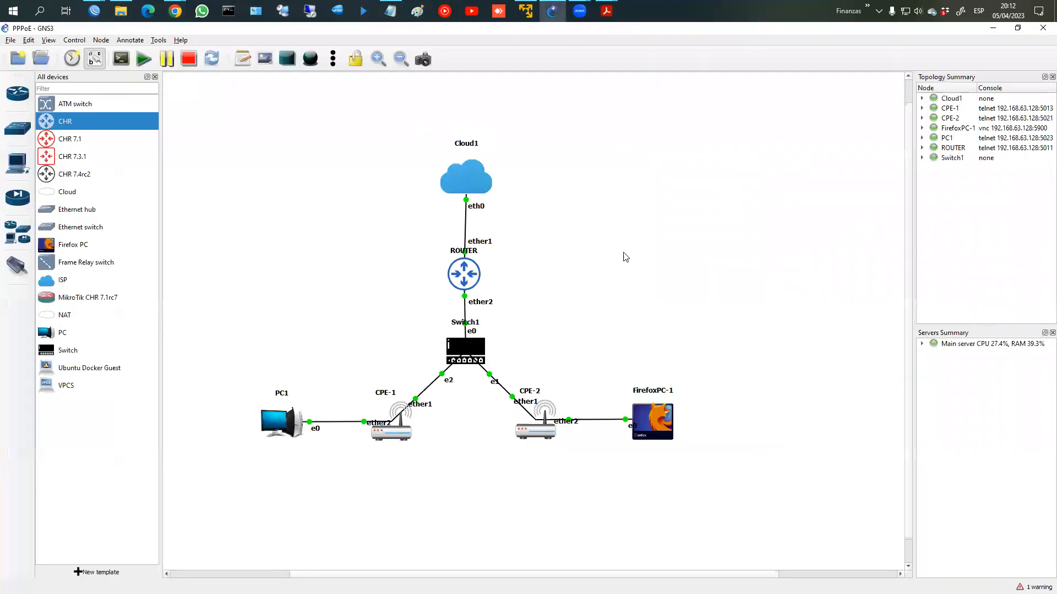
right_click(644, 418)
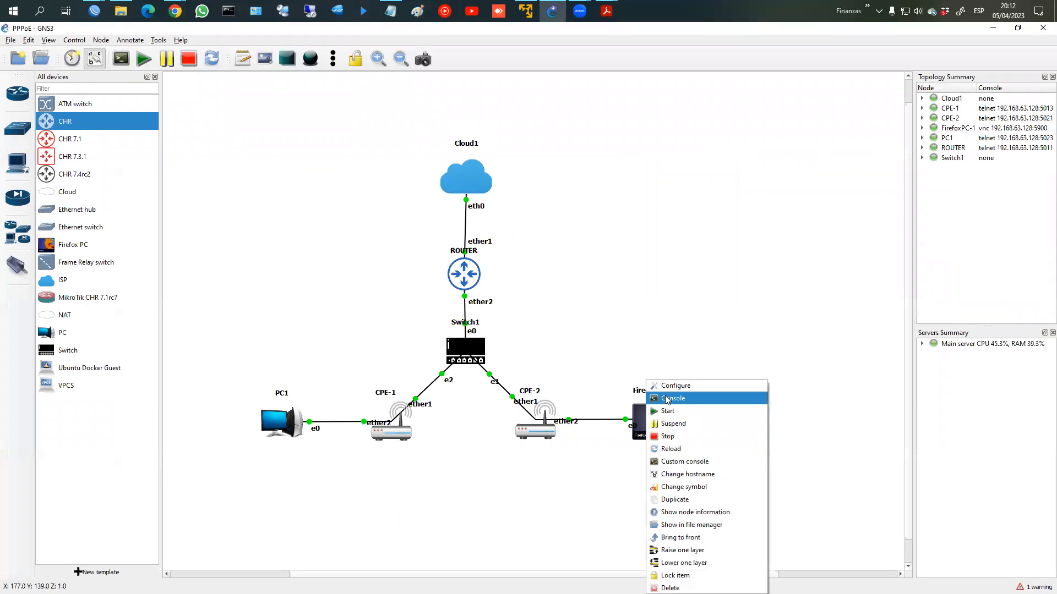
click(667, 400)
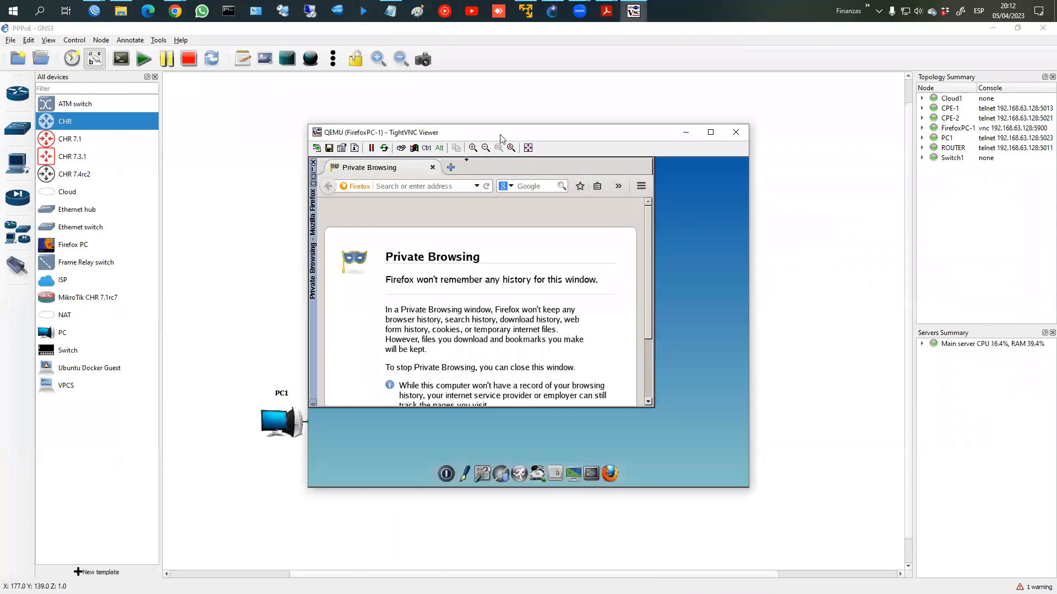
drag(501, 137, 731, 143)
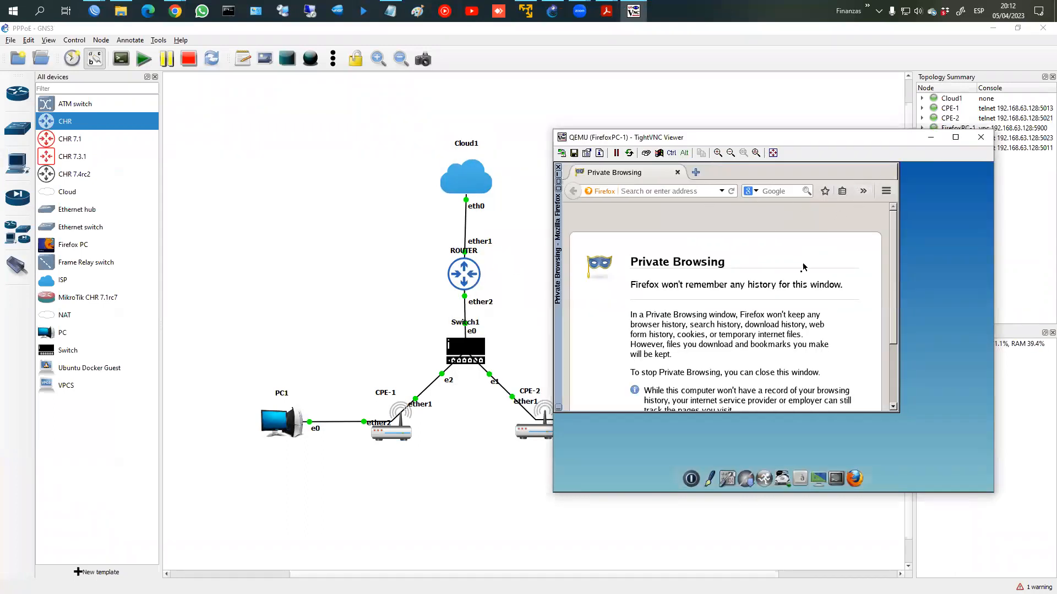
Step: Run ifconfig in the Firefox PC terminal, then bring the CPE-2 WinBox window forward
click(838, 473)
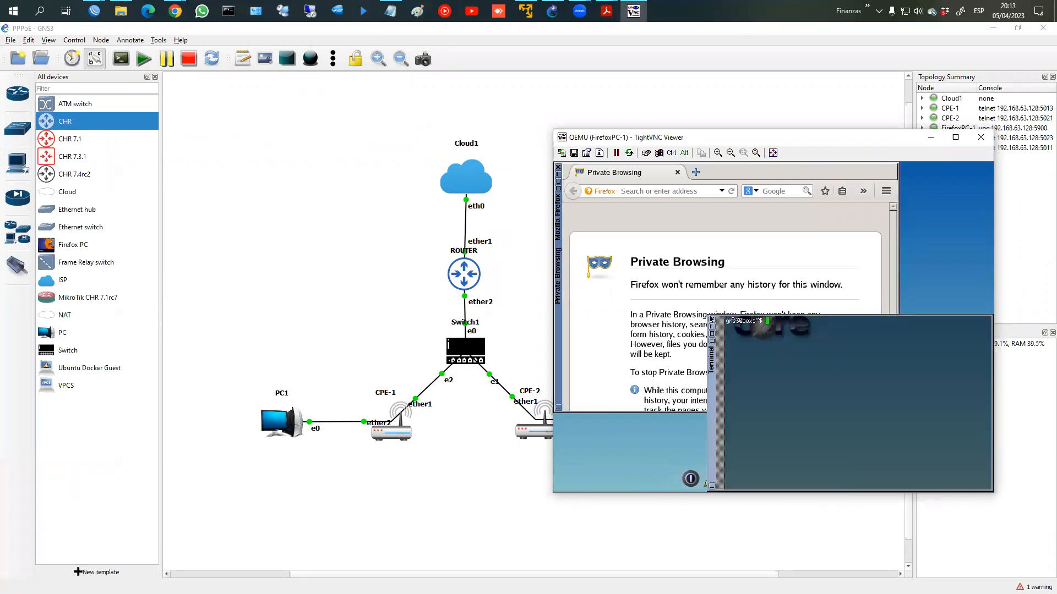
click(795, 314)
click(940, 439)
text(ifconfig)
key(Return)
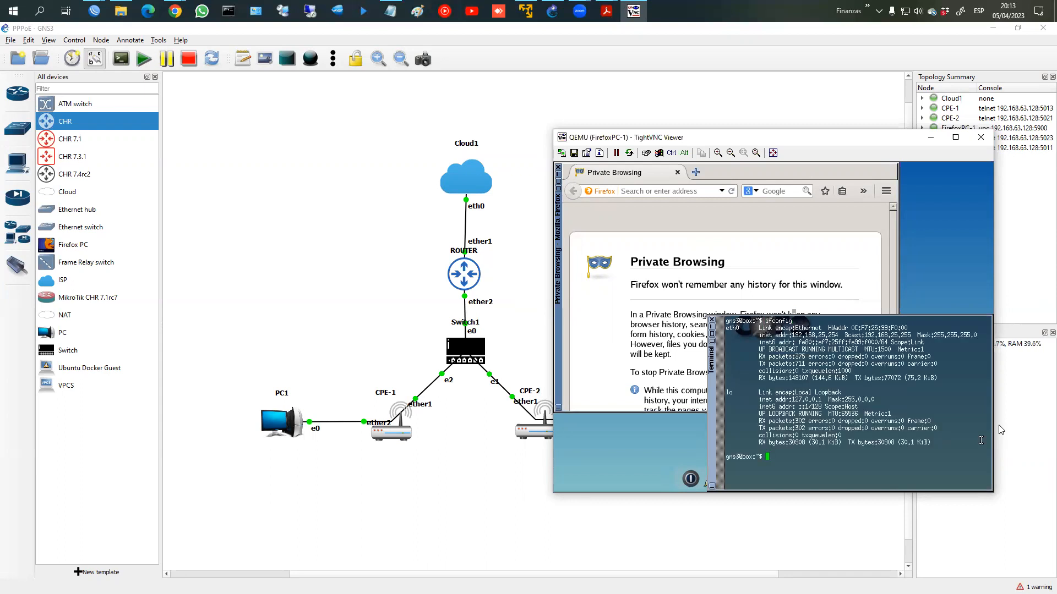
click(96, 7)
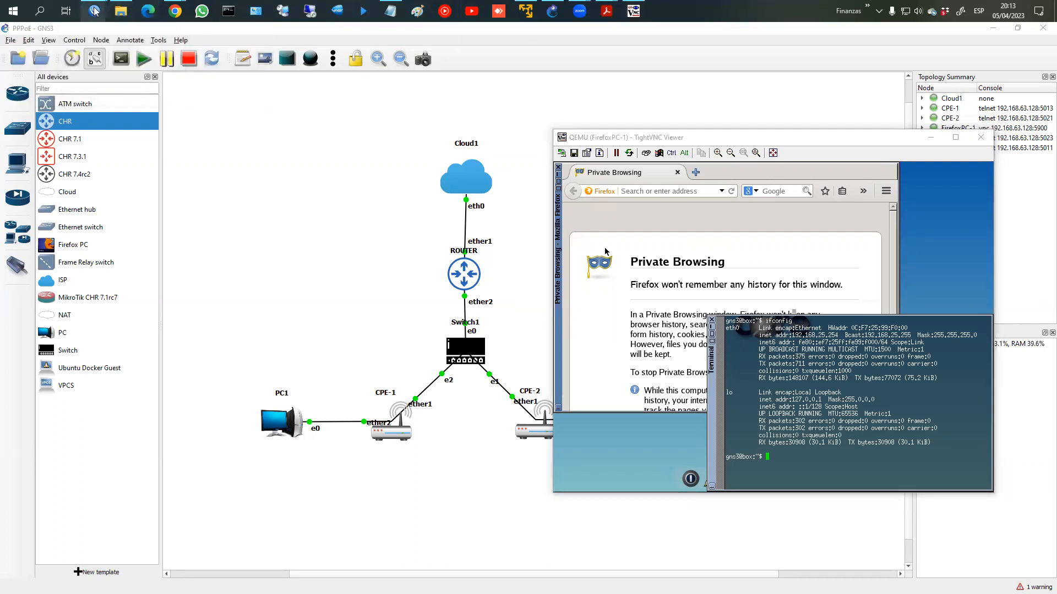
click(144, 61)
Step: View CPE-2's IP addresses and select the LAN address 192.168.25.1/24
click(585, 221)
click(663, 226)
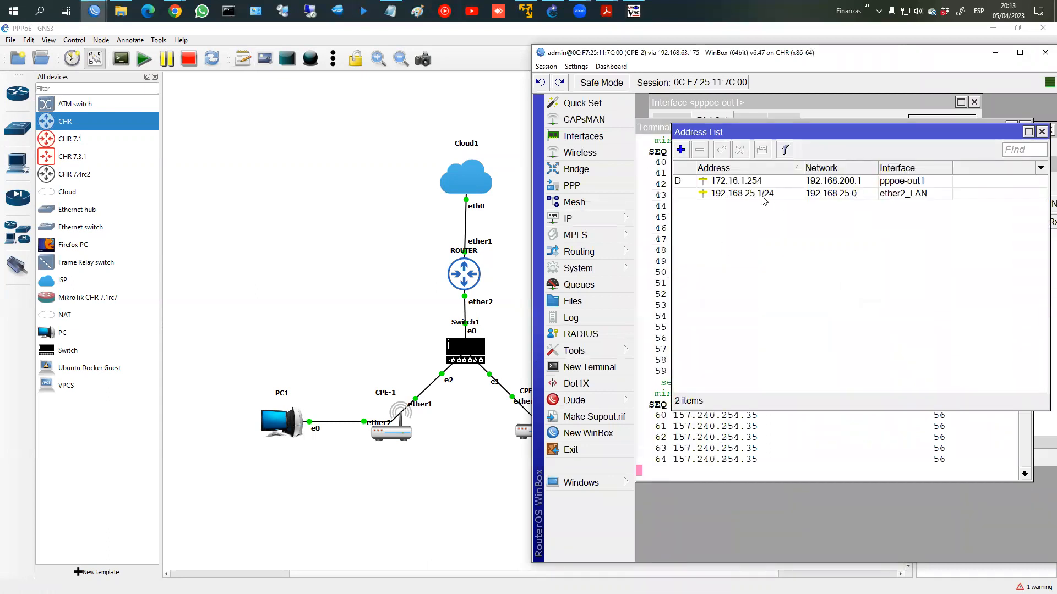
click(722, 196)
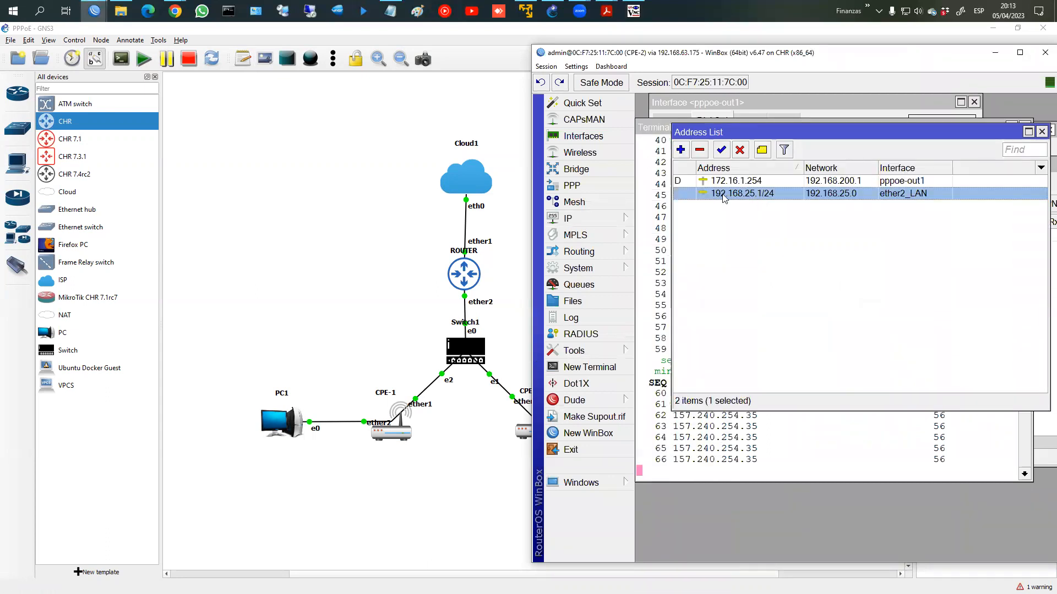
Step: Check the DHCP lease for 192.168.25.254, then return to the Firefox PC screen
click(611, 219)
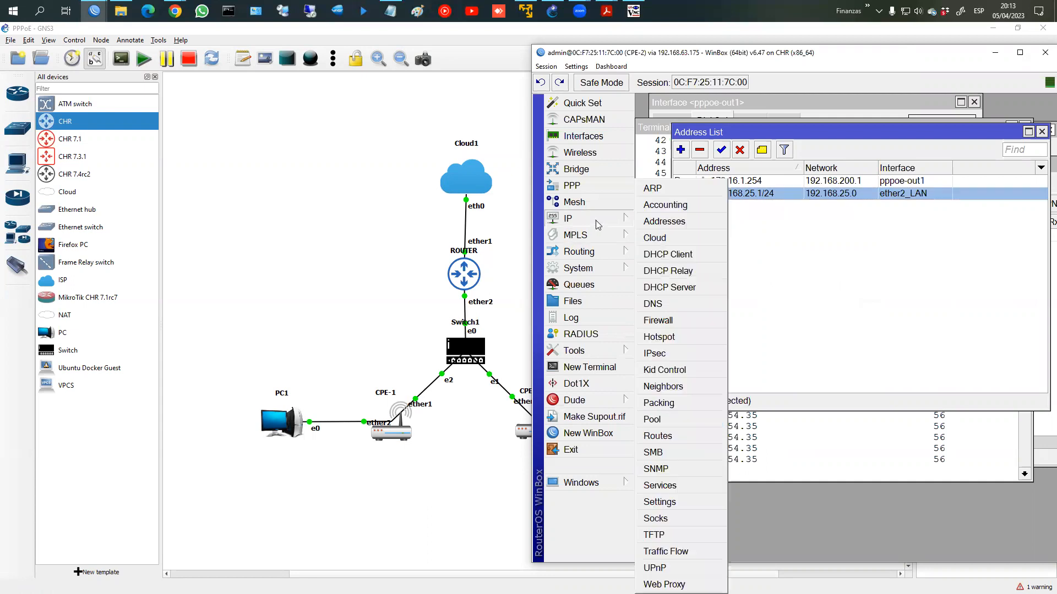
click(677, 290)
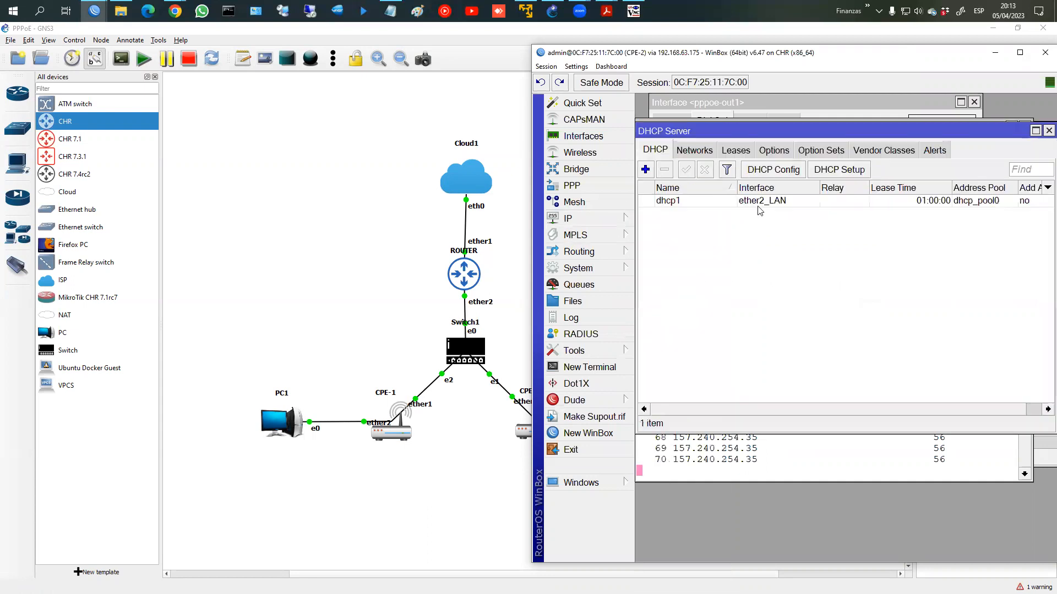
click(737, 152)
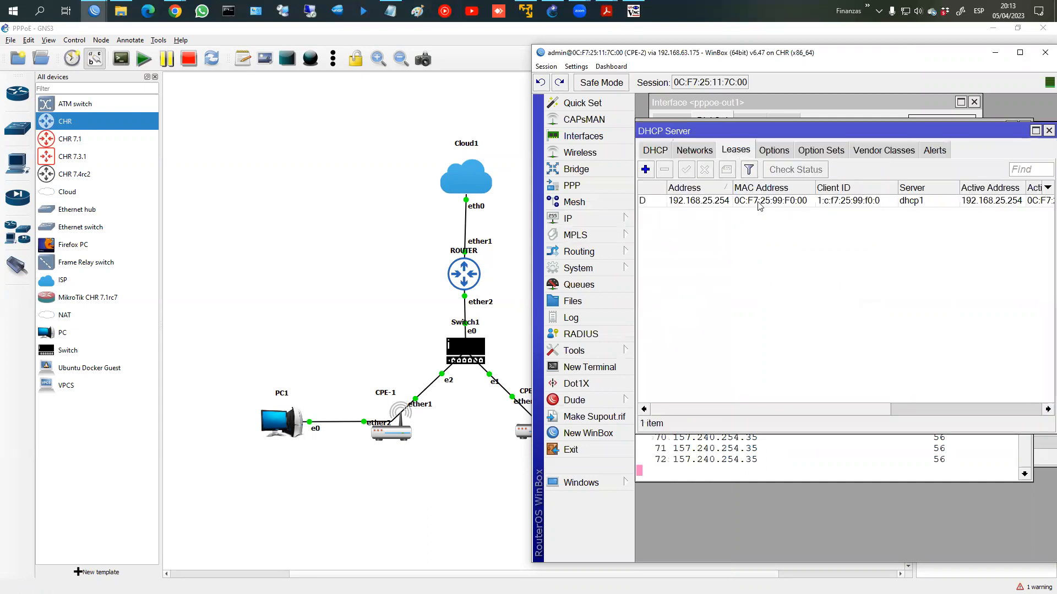
click(770, 202)
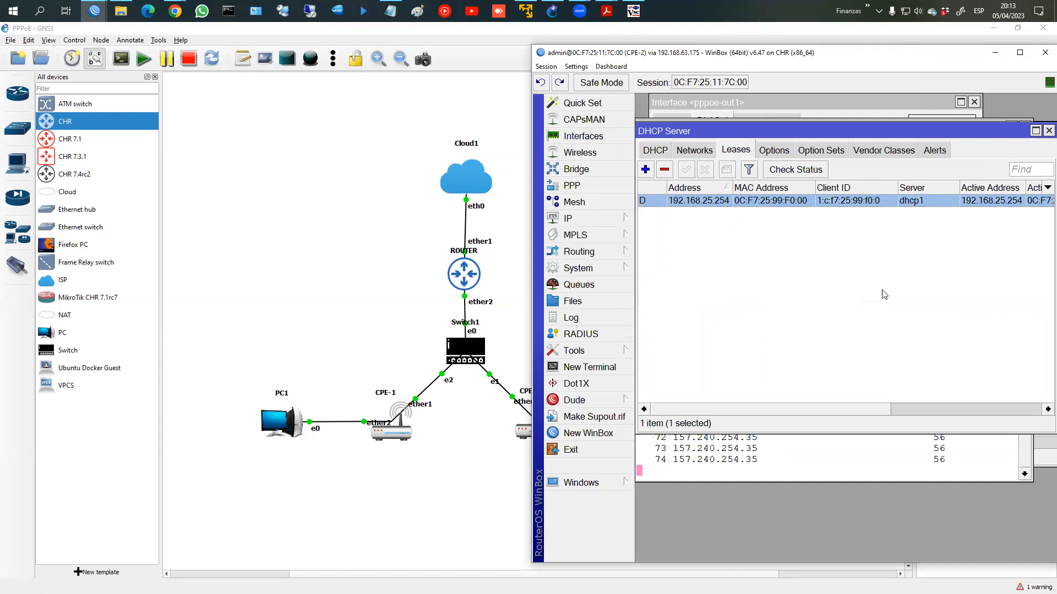
click(633, 11)
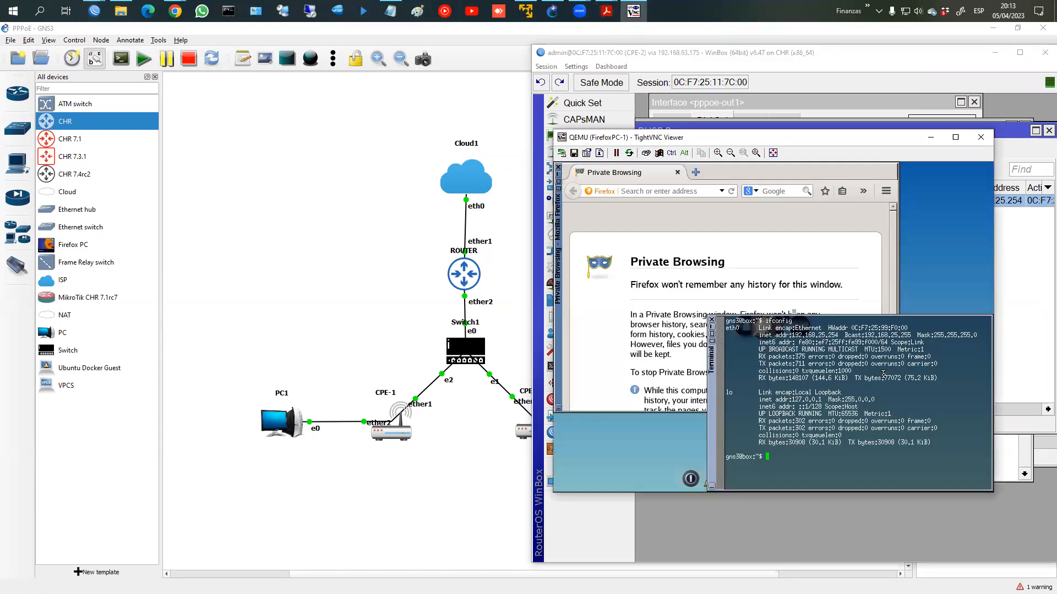
Step: From the Firefox PC terminal, ping gateway 192.168.25.1 and confirm it replies, then stop it
text(ping 192.168.25.1)
key(Return)
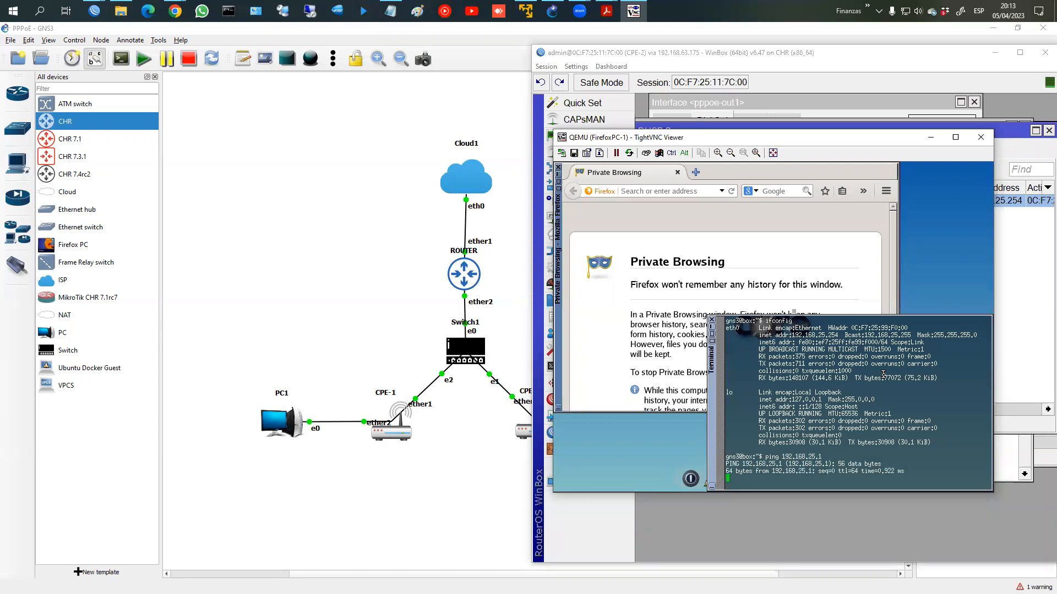
key(ctrl+c)
Step: Ping 8.8.8.8 and stop it after it shows 100% packet loss
text(ping )
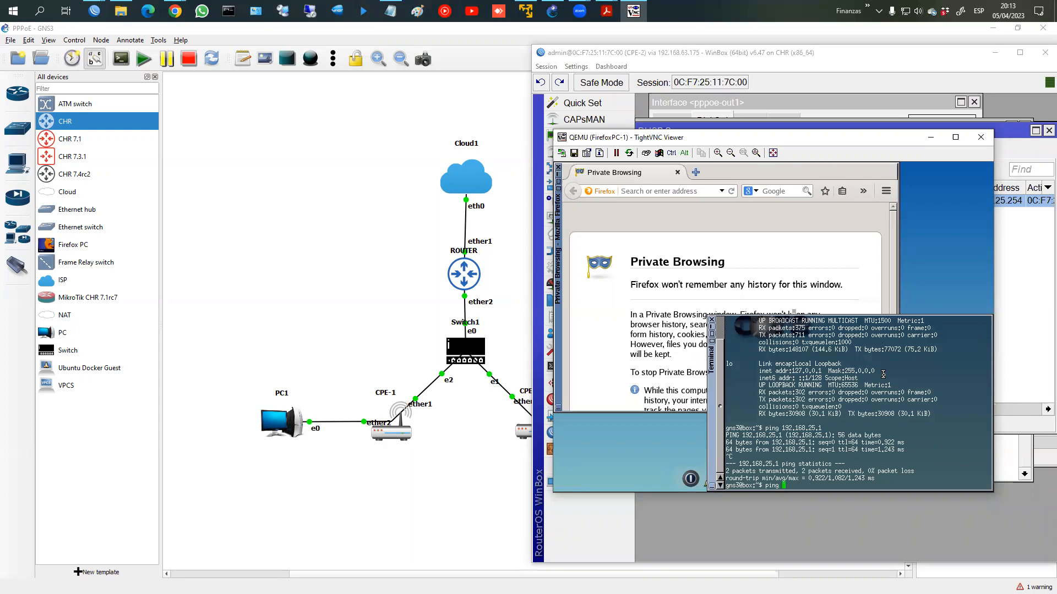
text(8.8.8.8)
key(Return)
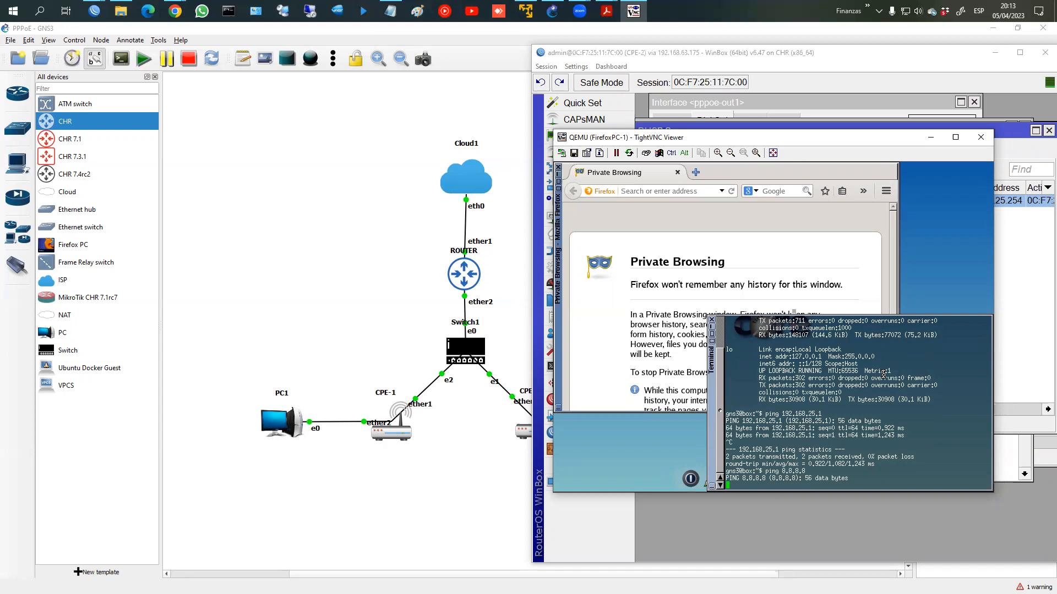
key(ctrl+c)
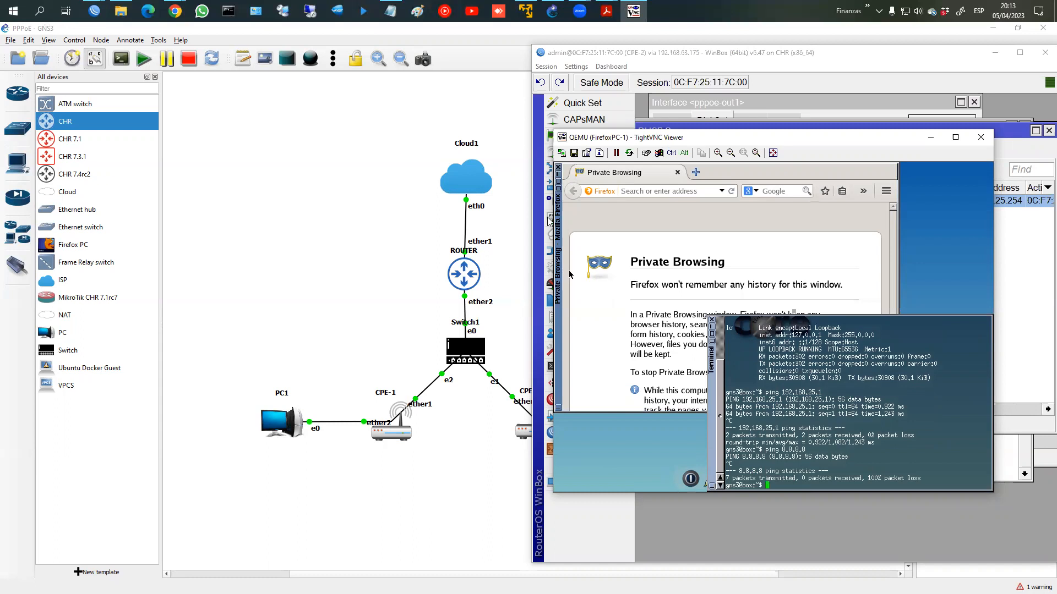
Step: Check CPE-2's IP DNS settings in WinBox, glance at the Firefox PC, and return
click(611, 66)
click(588, 220)
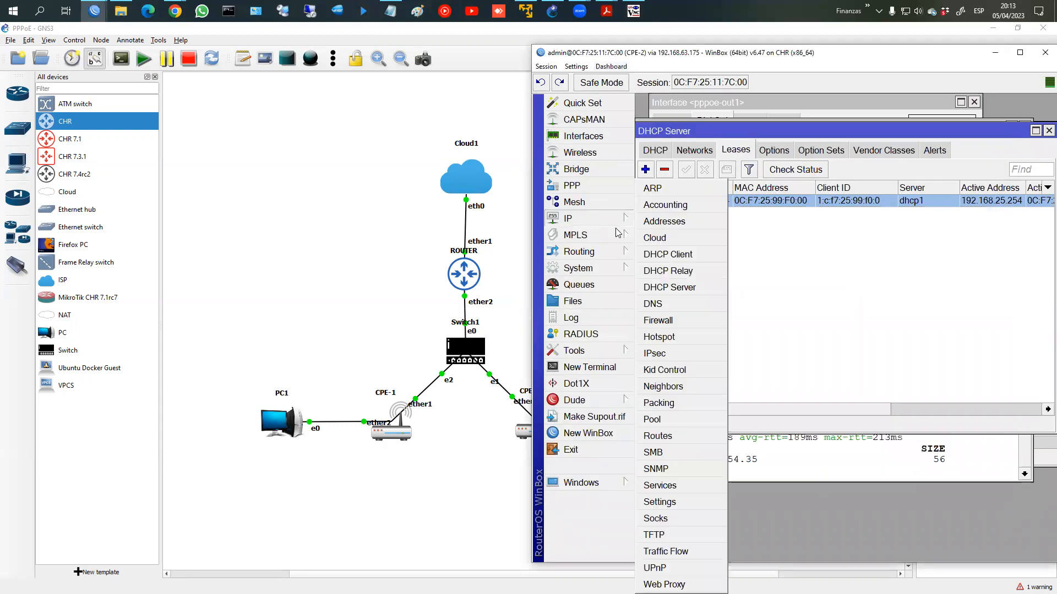
click(663, 303)
click(1035, 148)
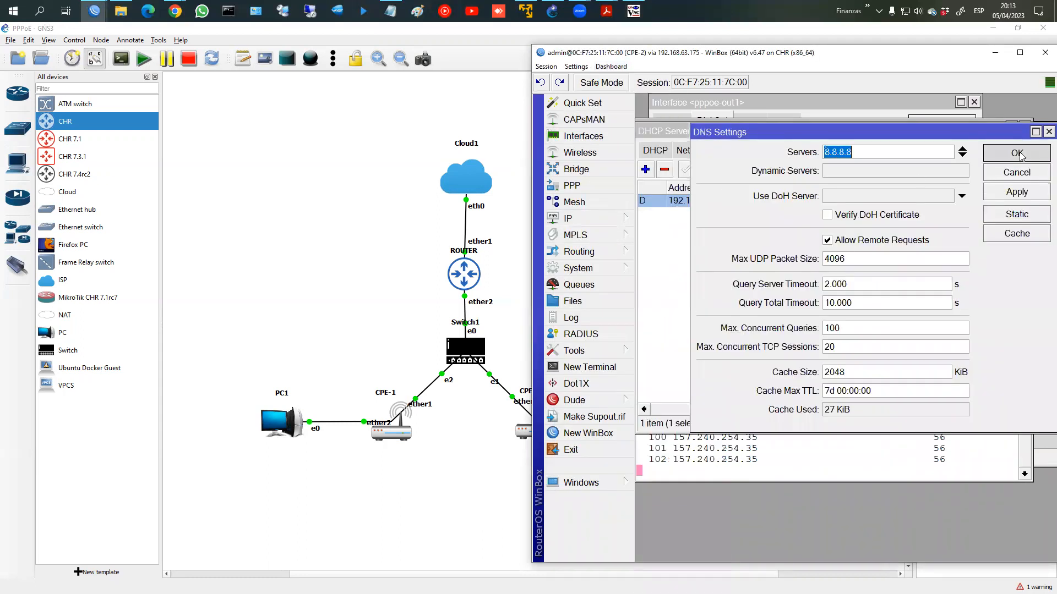
click(633, 11)
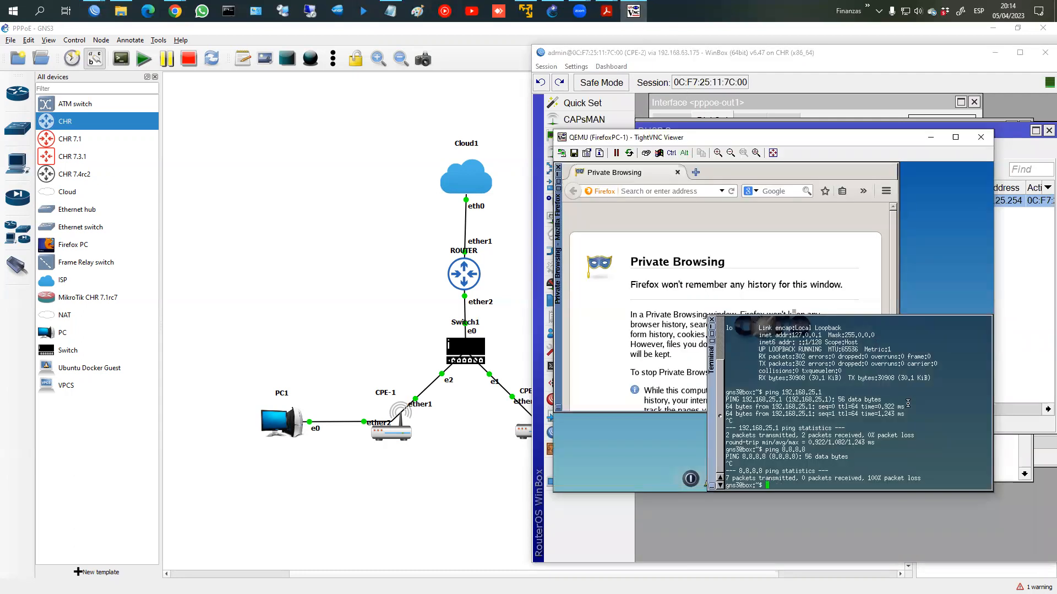
click(727, 66)
Step: In CPE-2's IP > Firewall > NAT list, delete the old masquerade rule with no interface
click(602, 223)
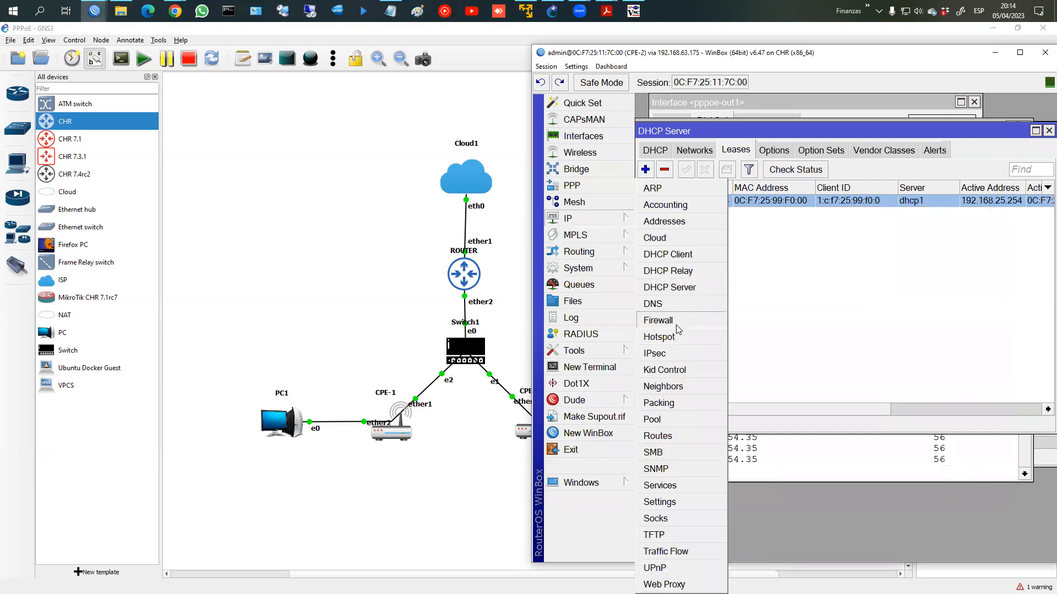
click(676, 323)
click(695, 186)
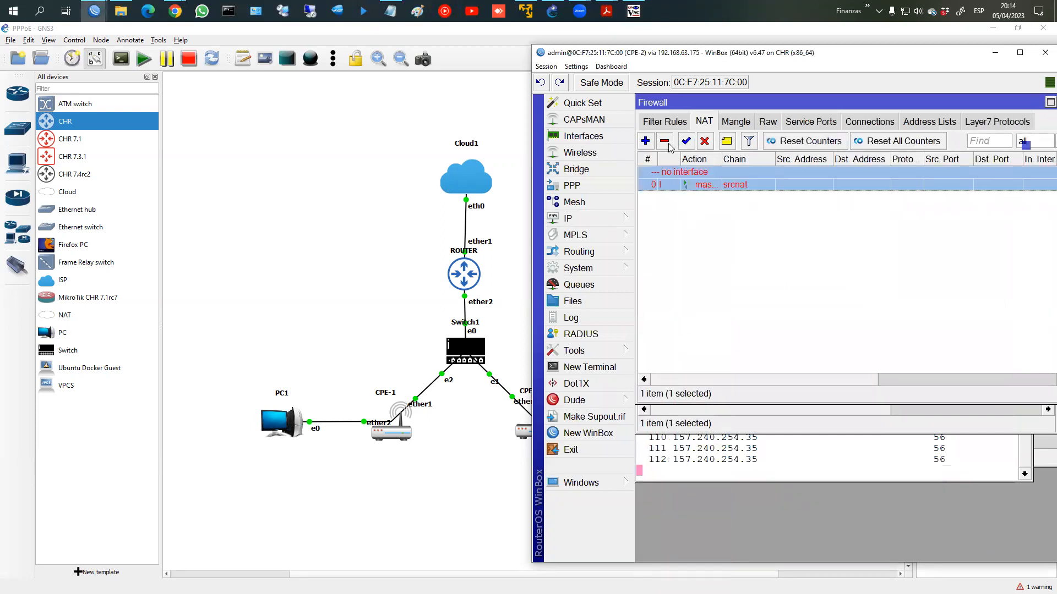
click(666, 142)
Step: Add a srcnat rule with action masquerade and Out. Interface pppoe-out1, then apply and save
click(645, 141)
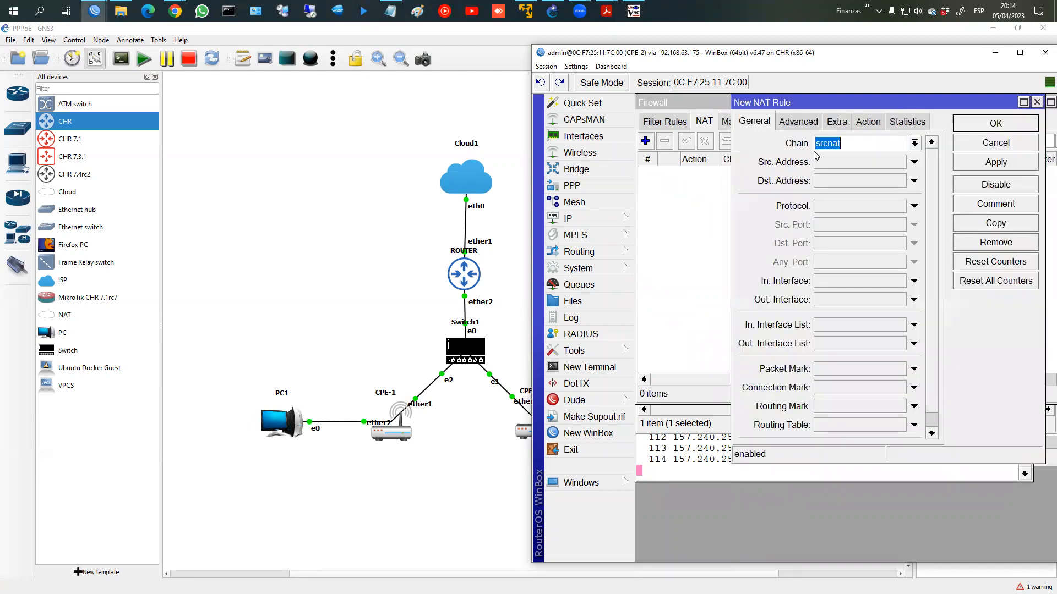
click(868, 121)
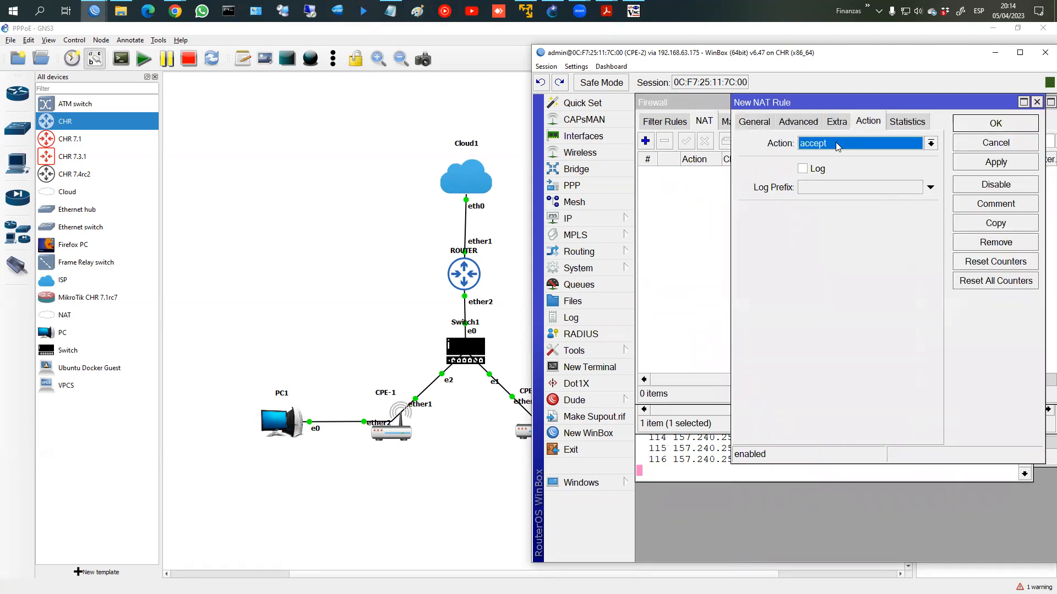
click(835, 142)
click(831, 223)
click(763, 121)
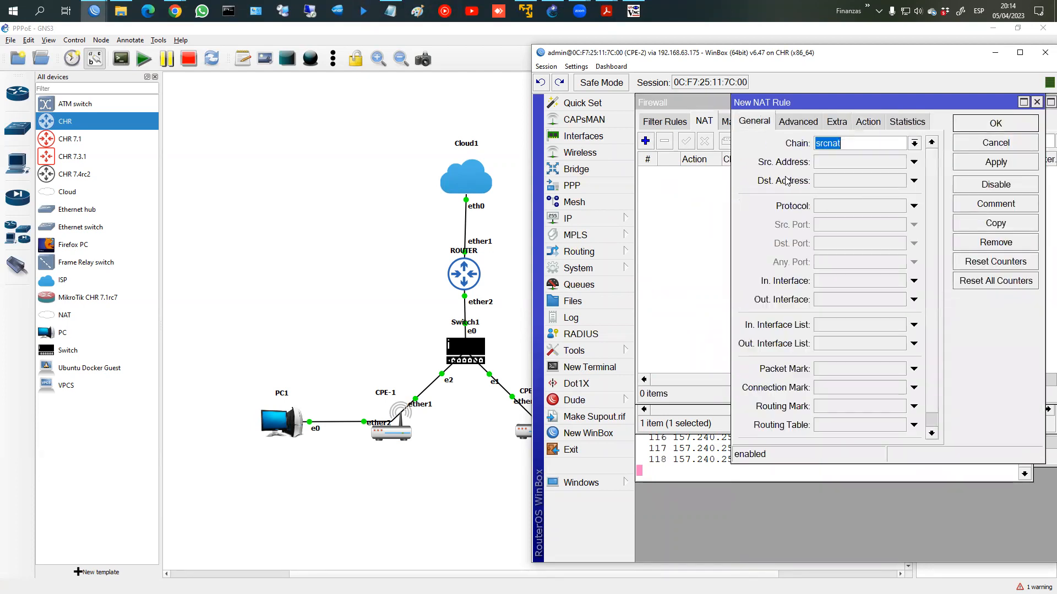
click(864, 301)
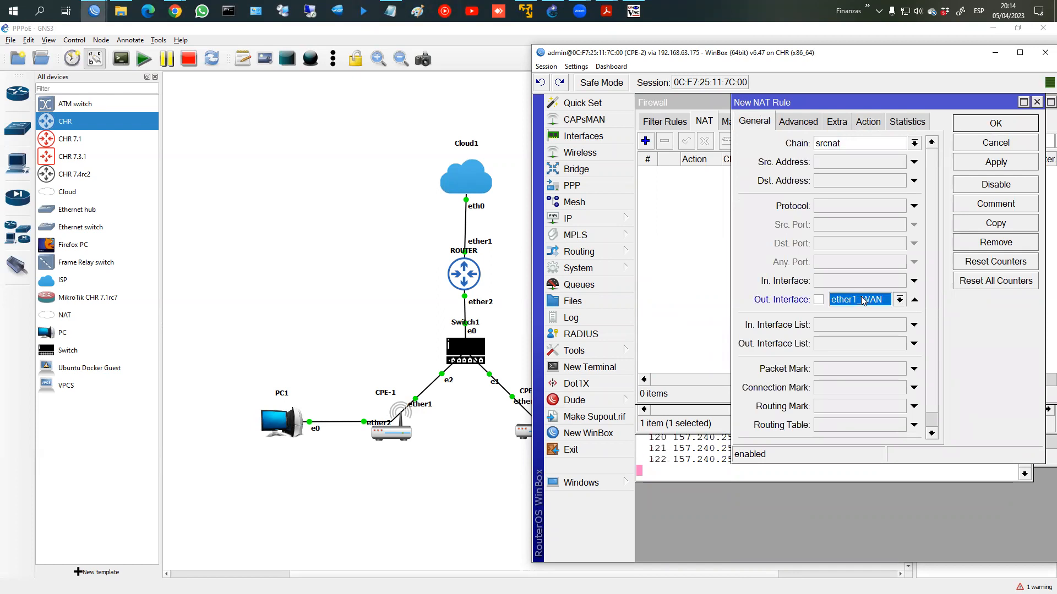
click(900, 300)
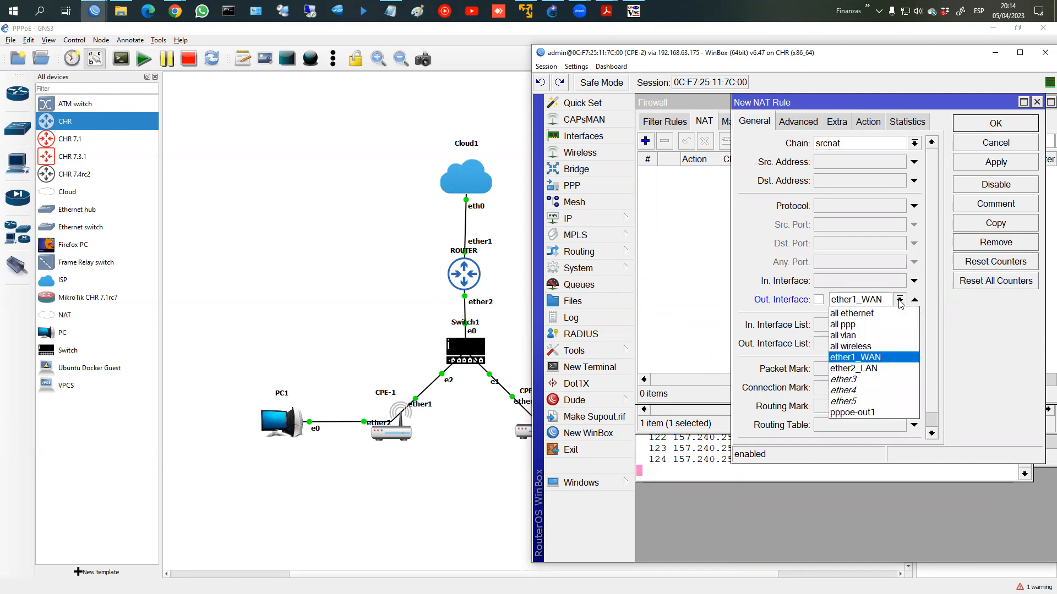
click(860, 412)
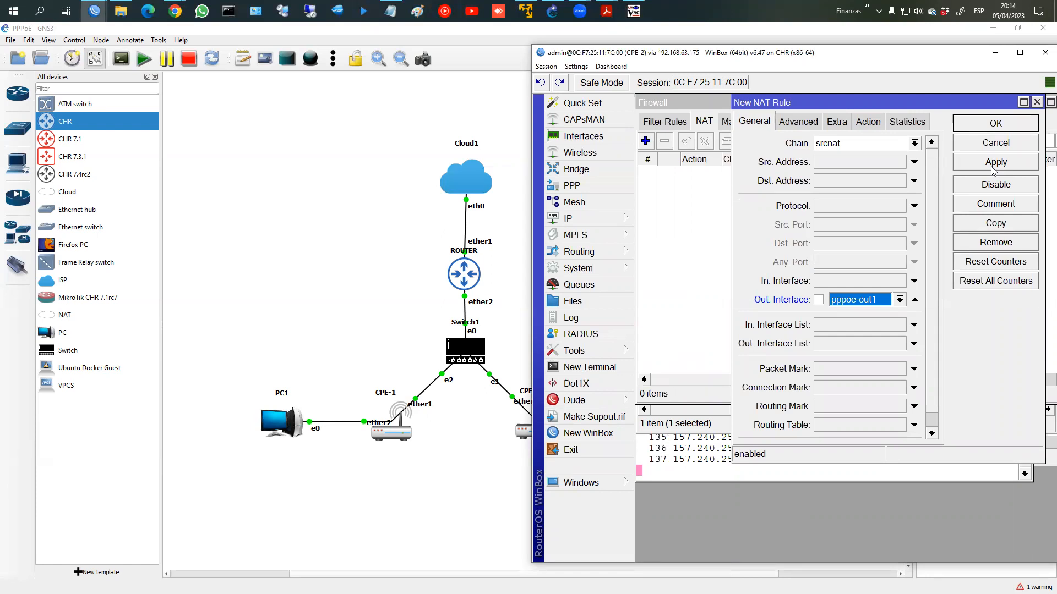
click(993, 163)
click(990, 127)
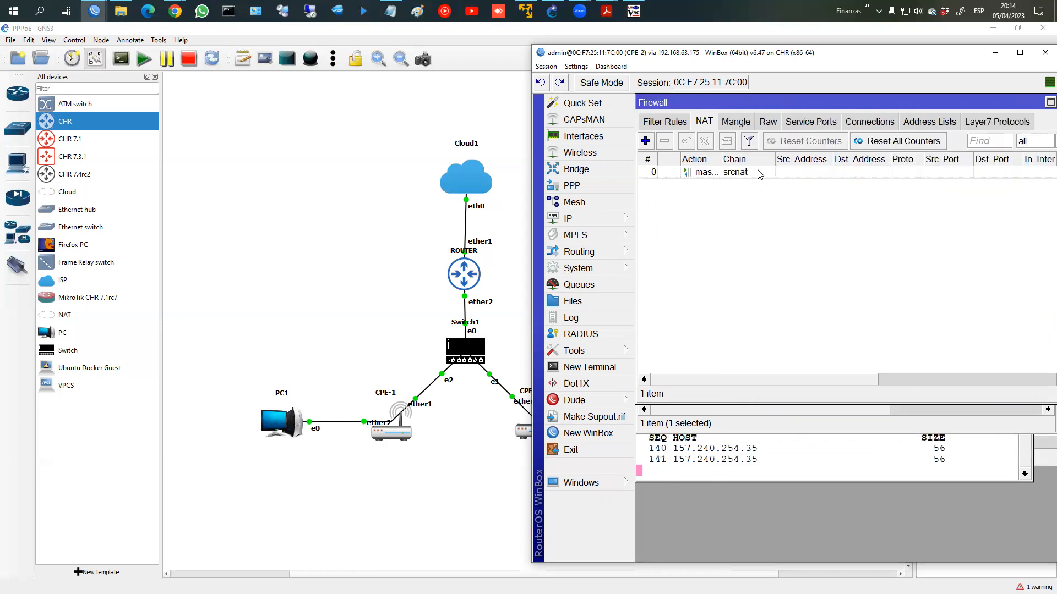
Step: On the Firefox PC, rerun ping 8.8.8.8, confirm 0% loss, and stop it
click(882, 456)
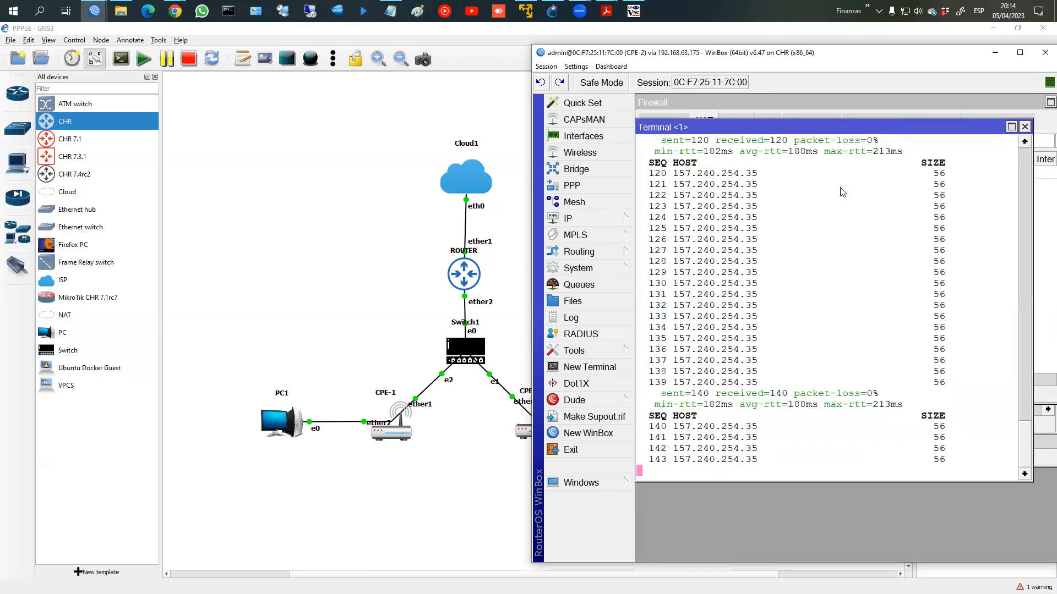
click(634, 11)
key(Up)
key(Return)
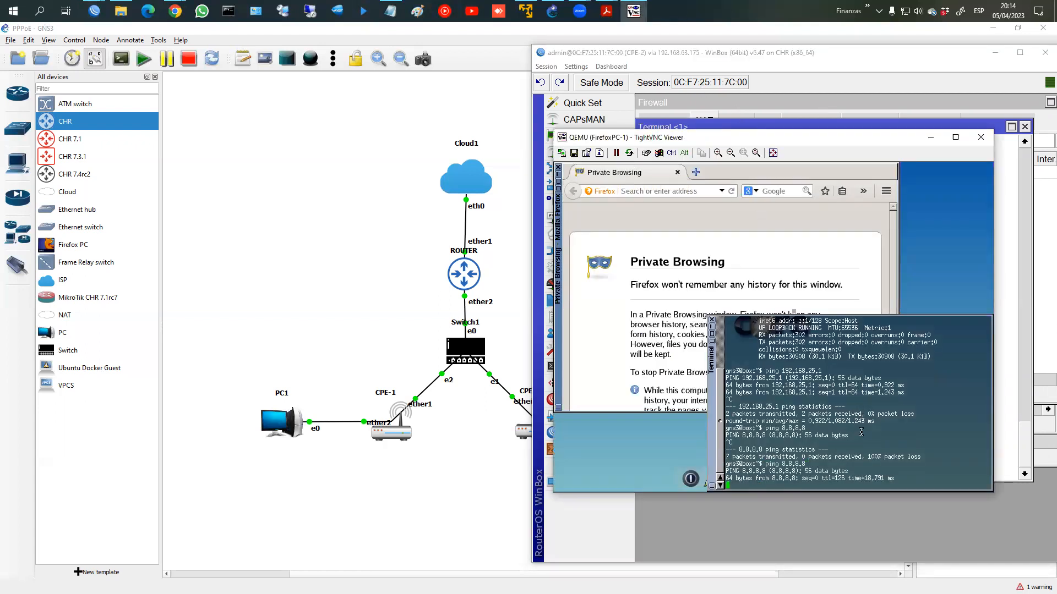
key(ctrl+c)
Step: Ping fb.com, confirm 0% packet loss, and stop it
text(ping fb.com)
key(Return)
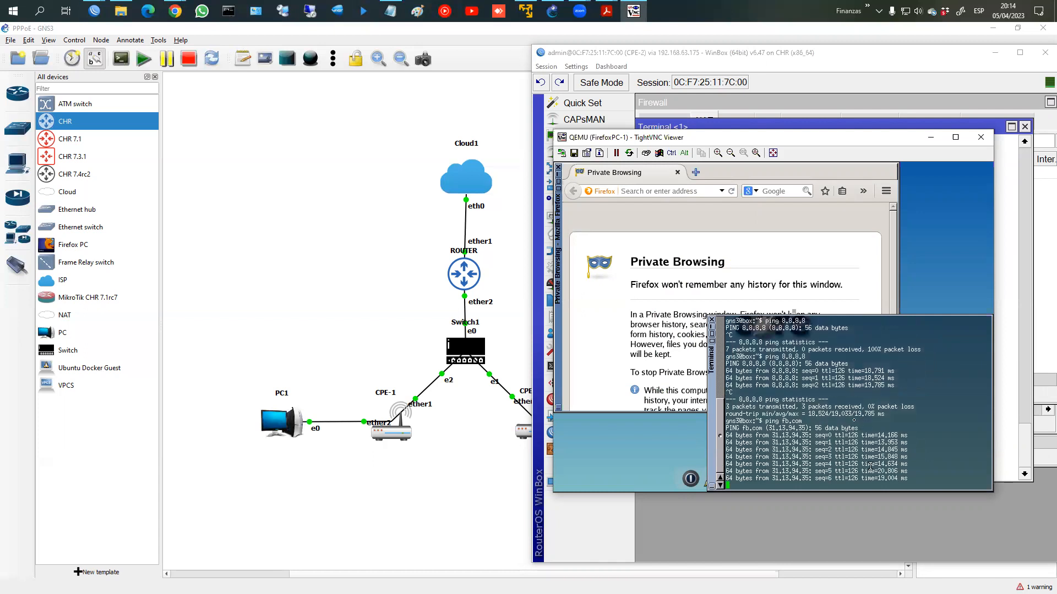
key(ctrl+c)
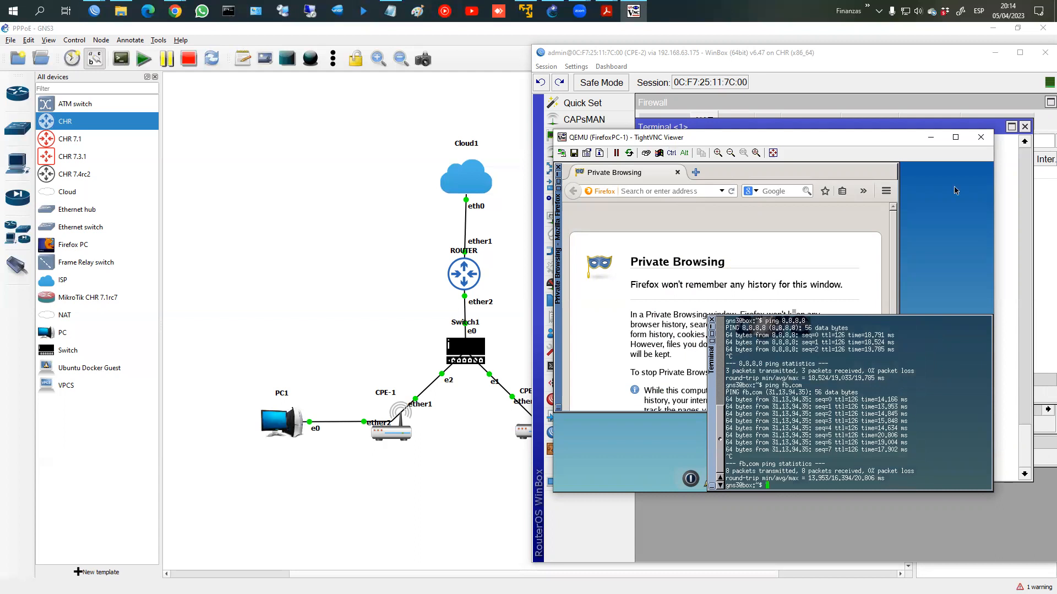
key(alt+Tab)
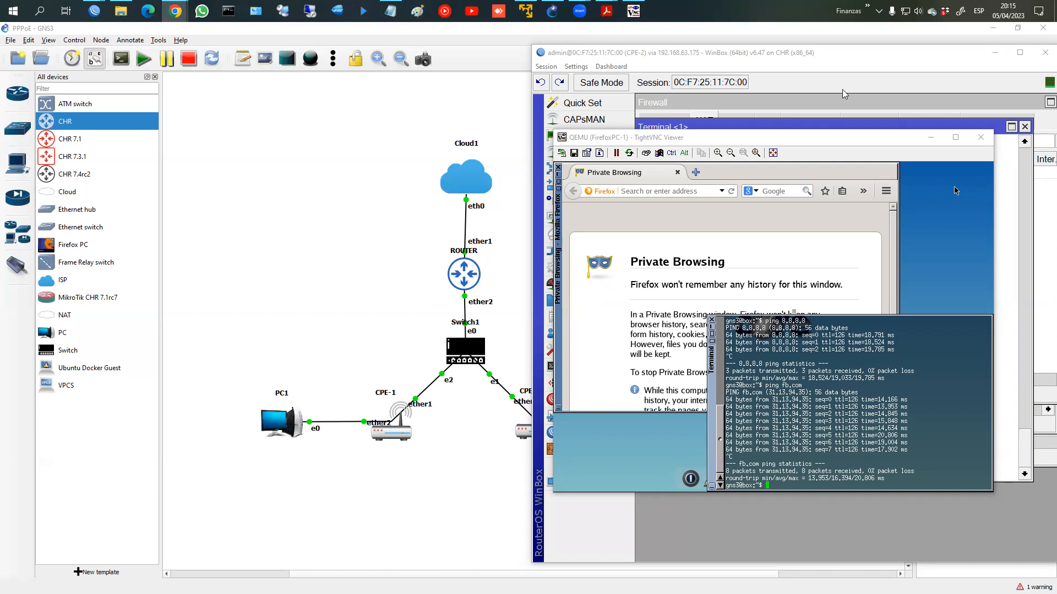
Step: Load httpd.apache.org in the guest's Firefox, then bring the GNS3 topology to the front
click(672, 191)
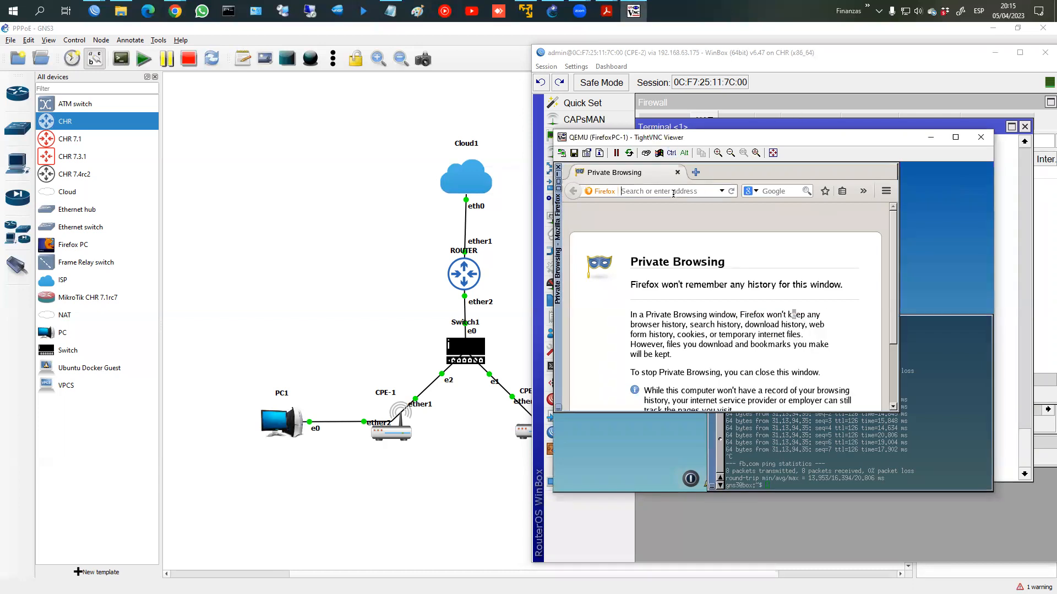
text(ht)
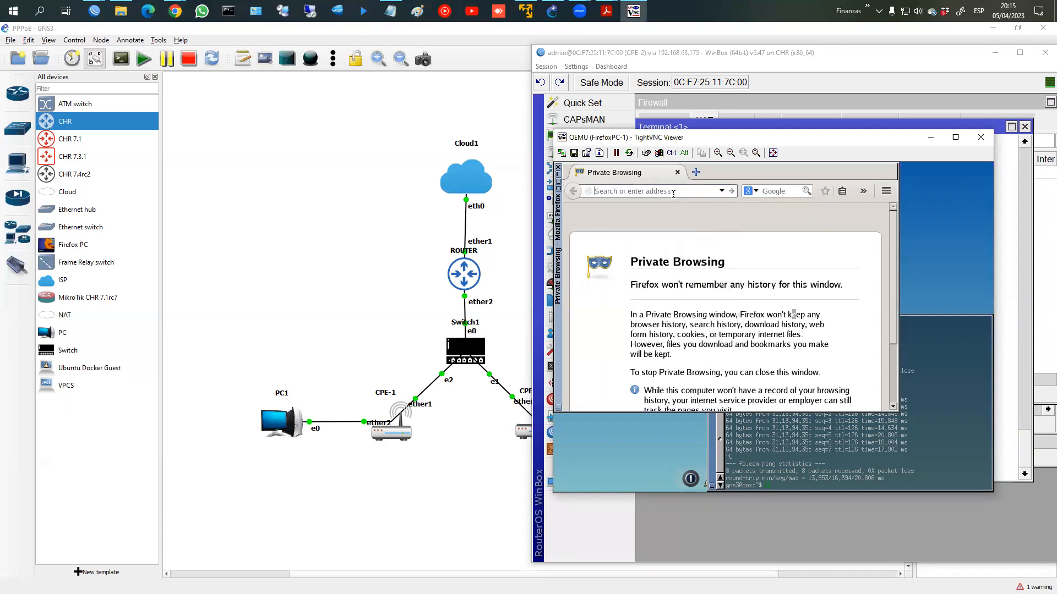
text(tpd.apache.org)
key(Return)
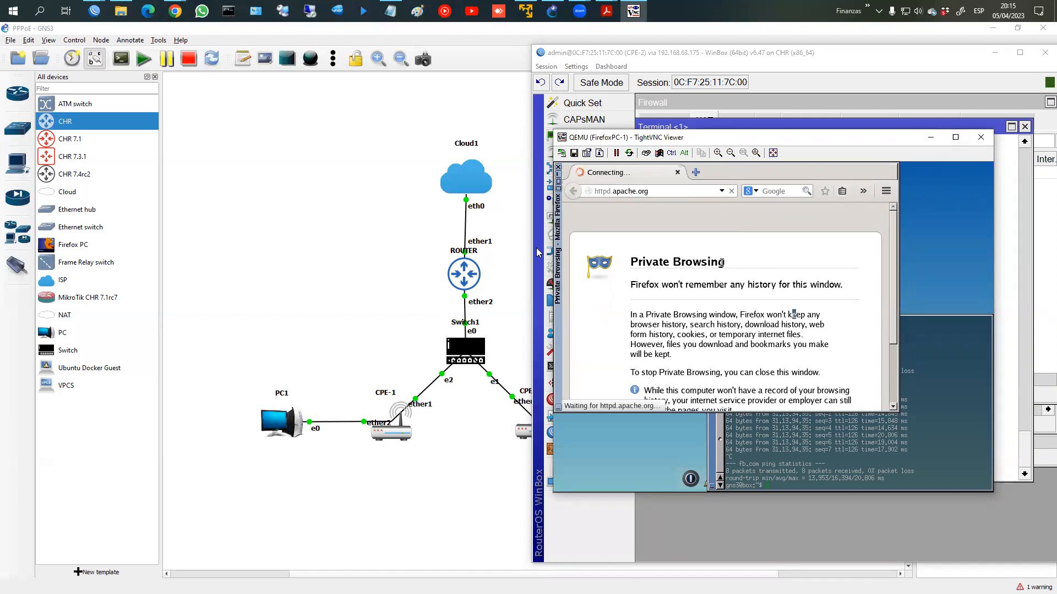
click(426, 230)
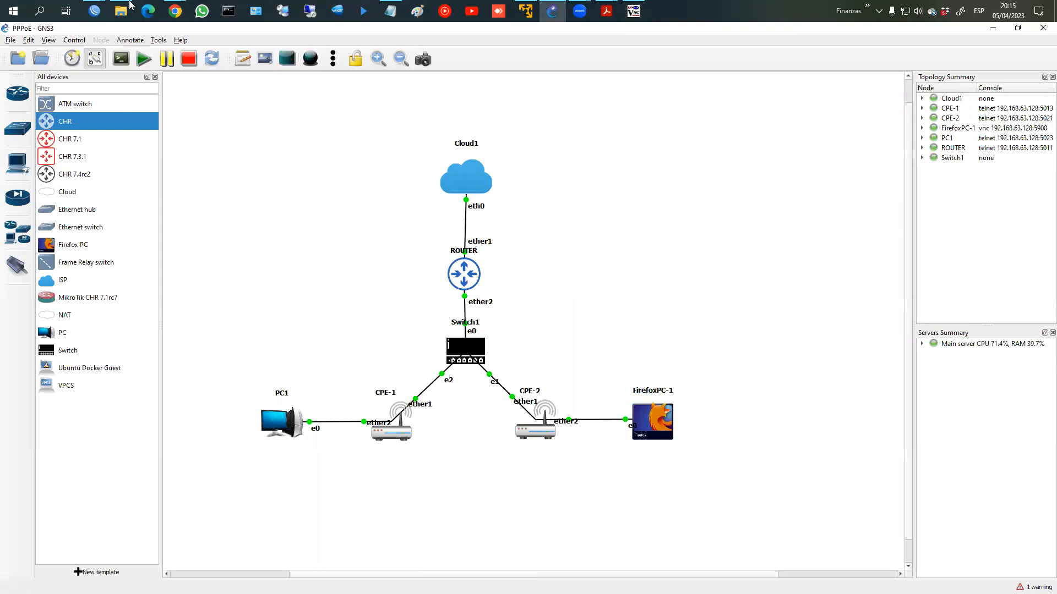
Step: Maximize the router's WinBox session and select the clientes_200m rule in Firewall Mangle
click(94, 10)
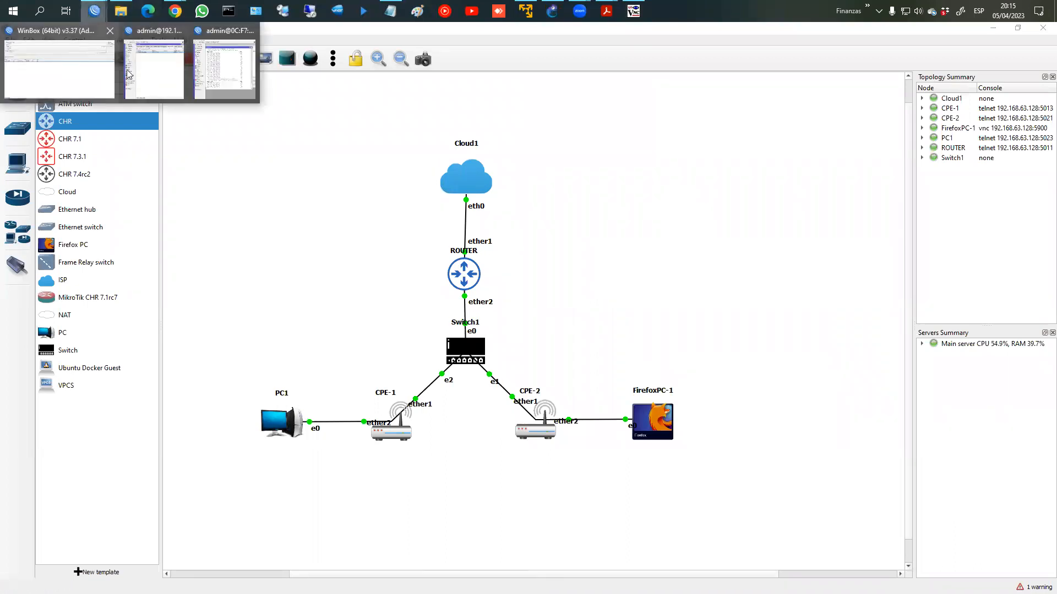
click(132, 74)
click(477, 44)
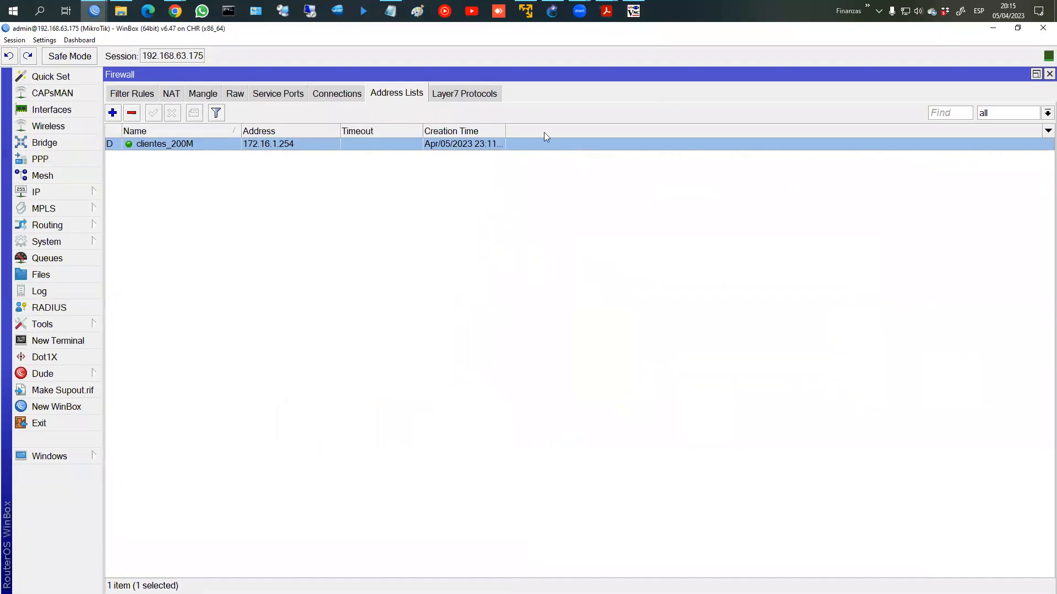
click(202, 95)
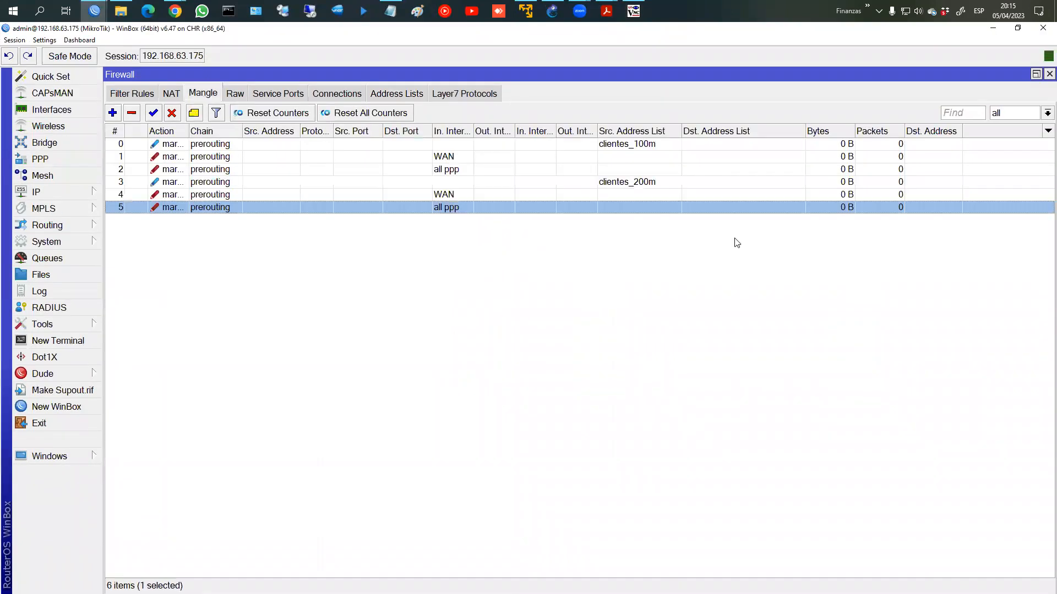
click(641, 187)
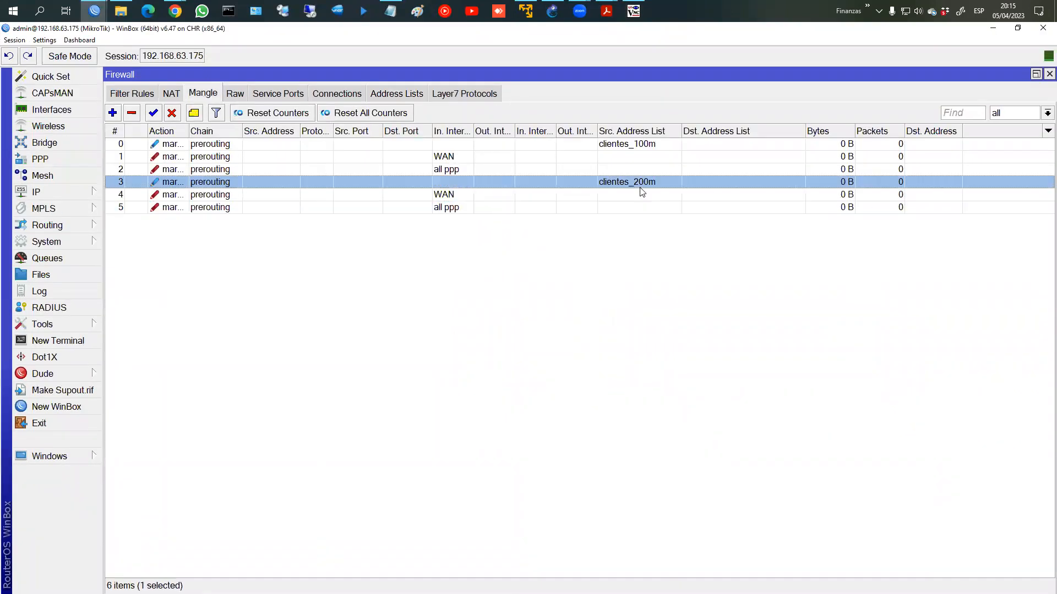
mouse_move(637, 19)
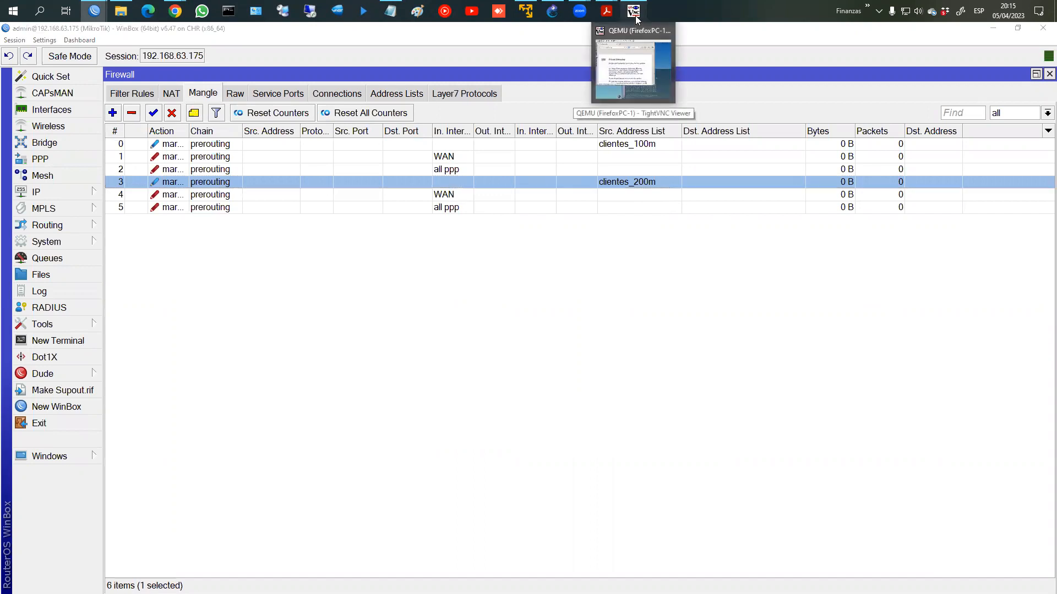
Step: On the Firefox PC, rerun ping fb.com and stop it with Ctrl+C
click(636, 19)
key(Up)
key(Return)
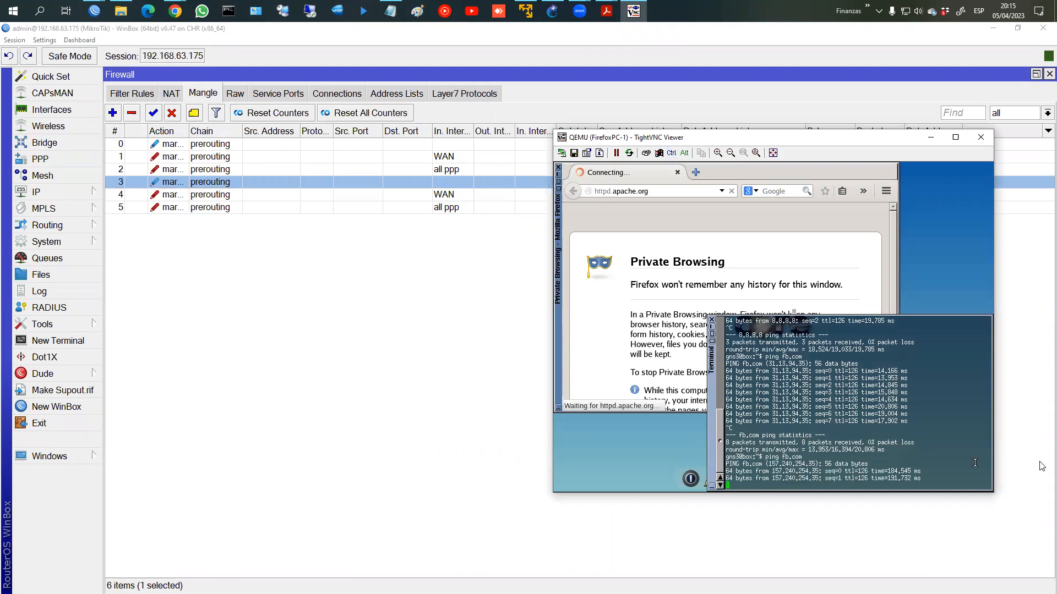
drag(866, 149, 820, 212)
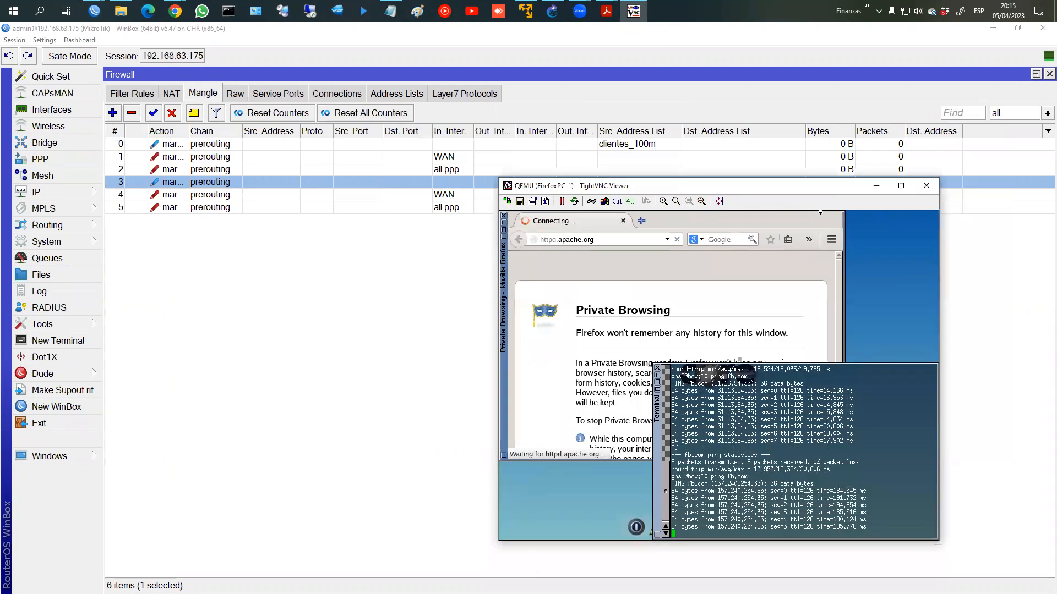
key(ctrl+c)
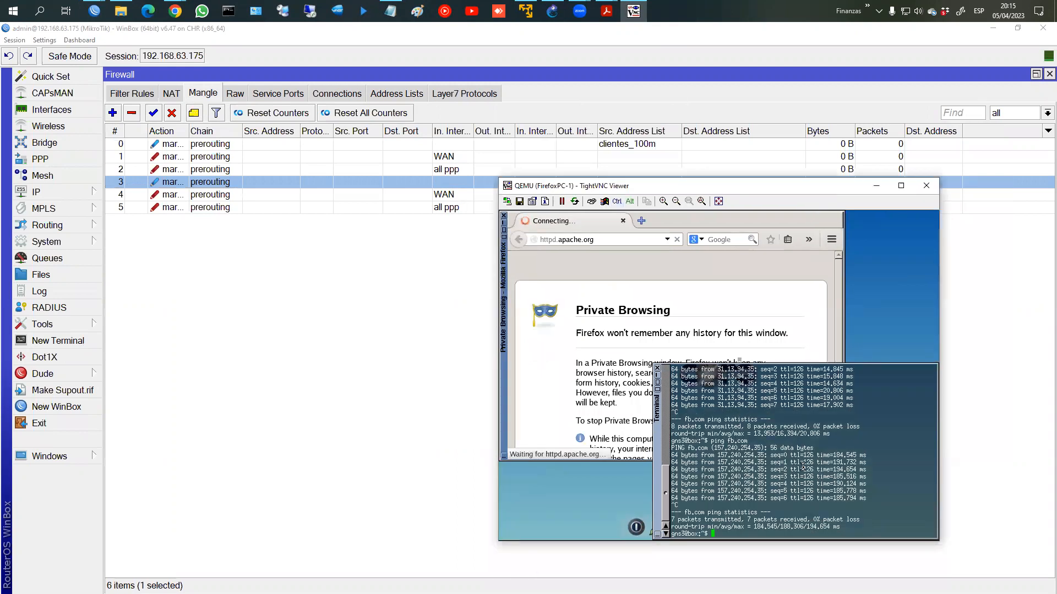
Step: Leave the untrusted httpd.apache.org warning in Firefox for the start page
click(628, 237)
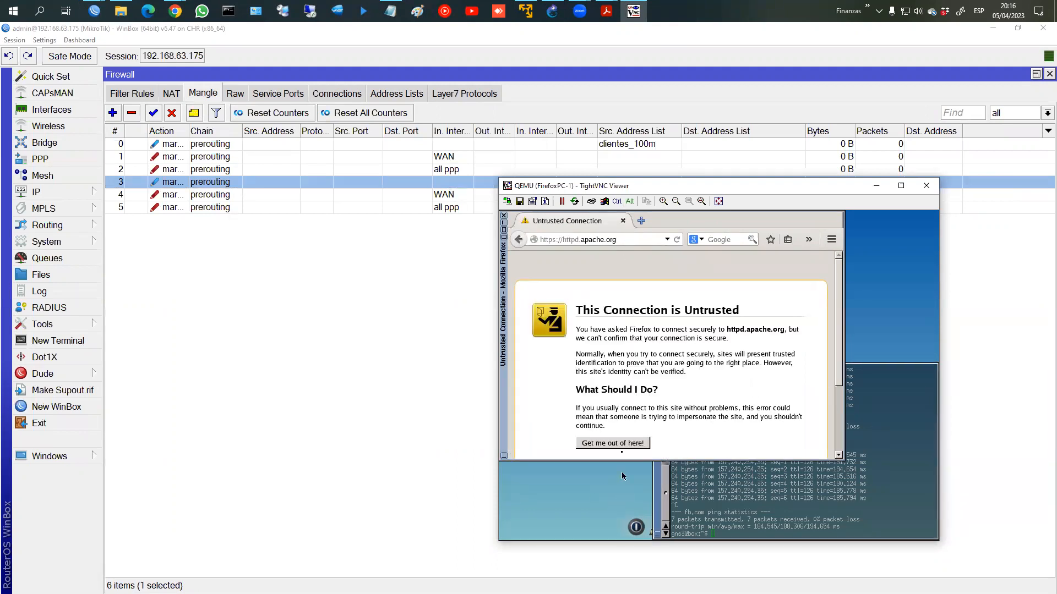
scroll(633, 435, down, 2)
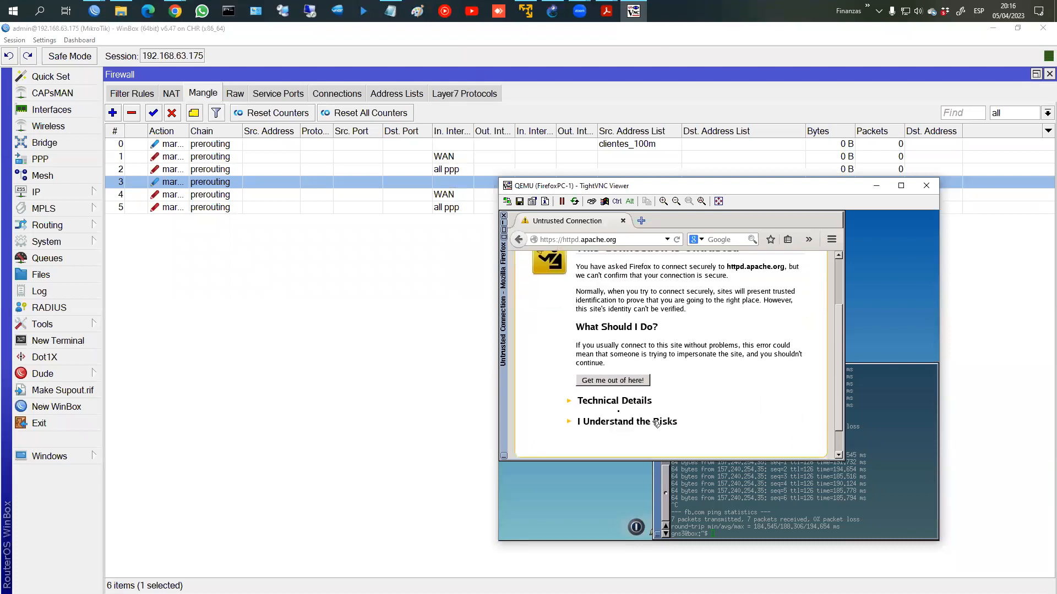
click(608, 423)
scroll(644, 438, down, 2)
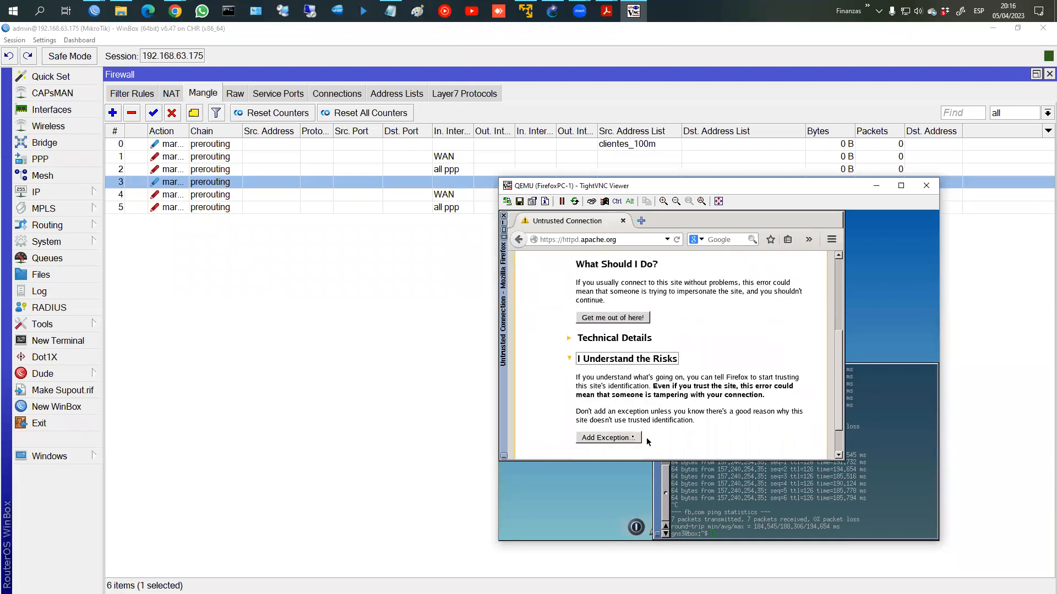
scroll(646, 440, up, 2)
click(646, 440)
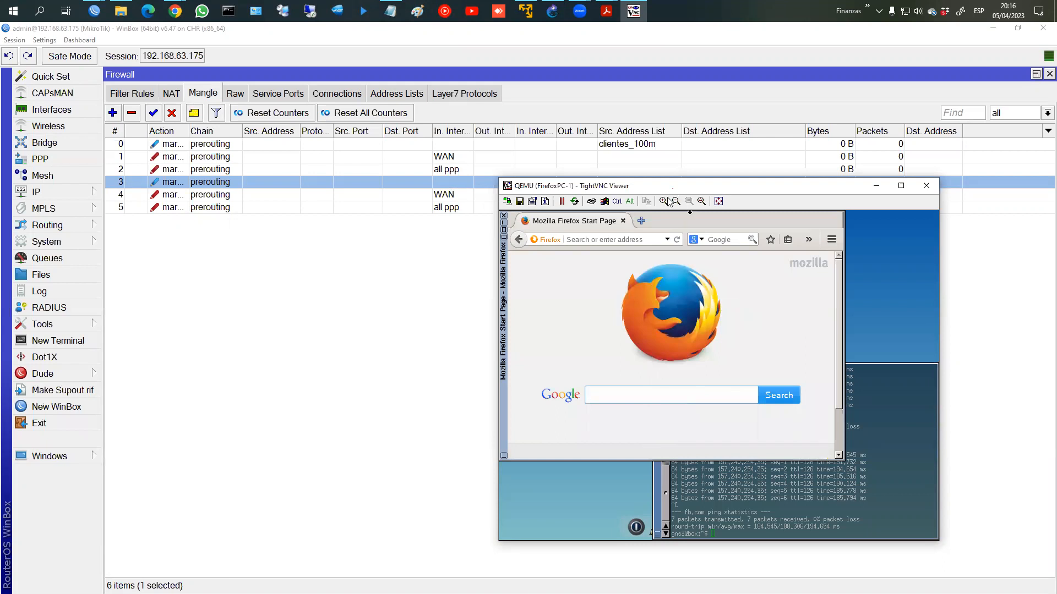
Step: Load httpd.apache.org in a new Firefox tab
click(615, 262)
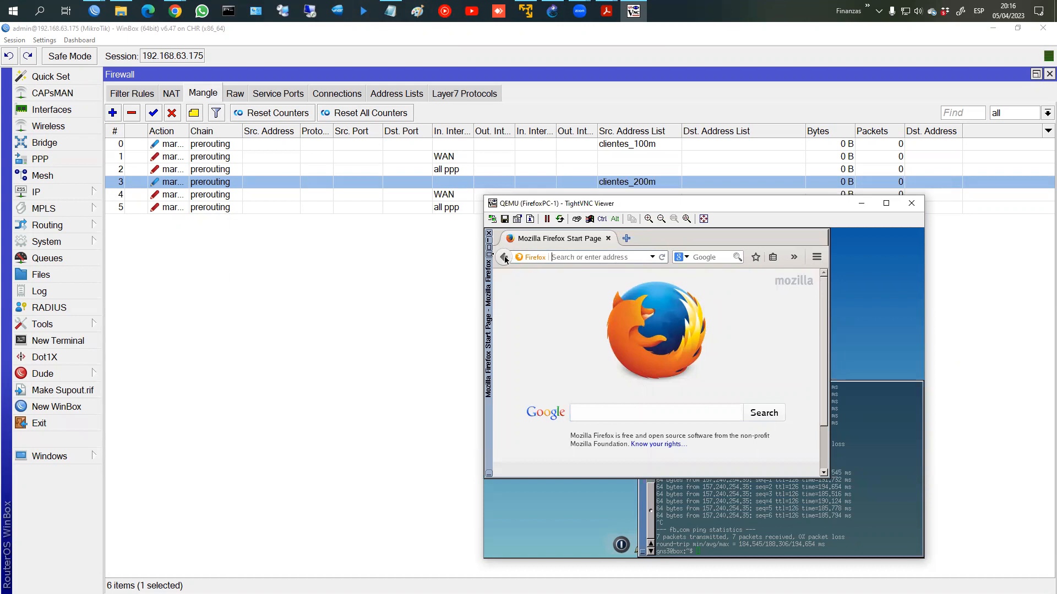
text(help/)
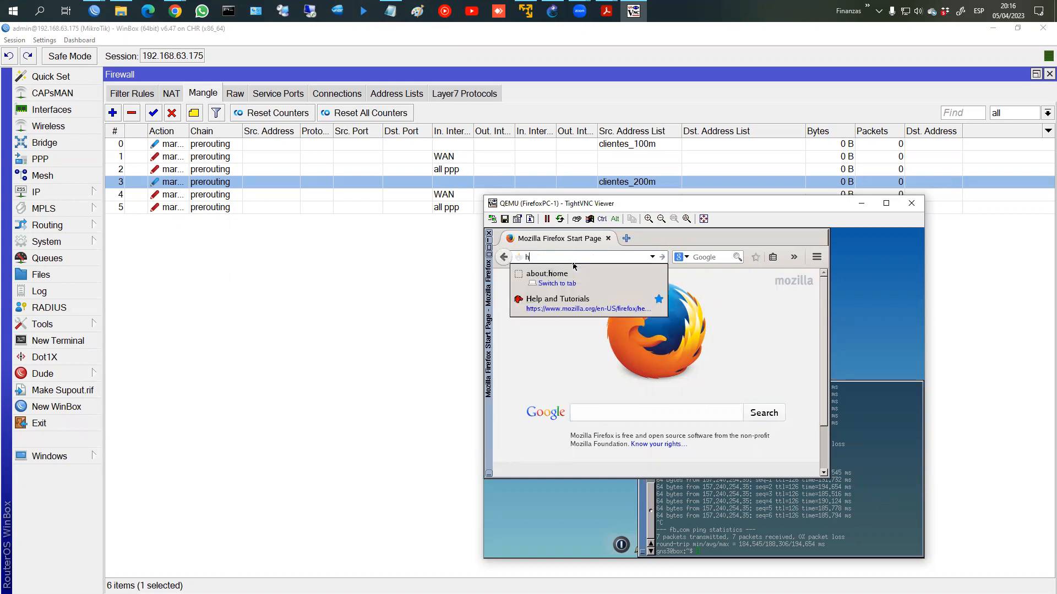
click(587, 302)
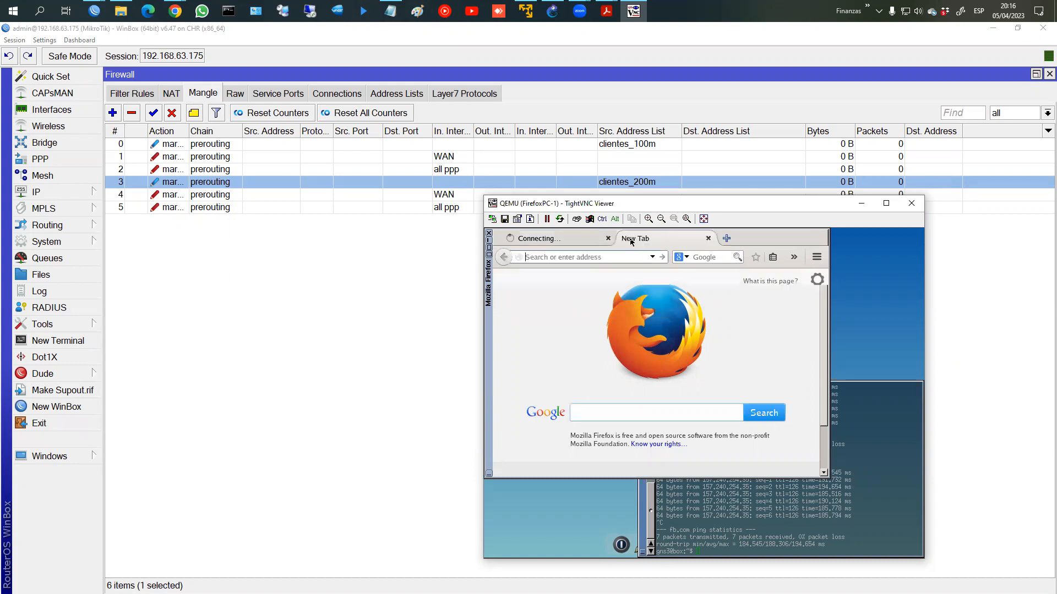
click(630, 241)
text(httpd.)
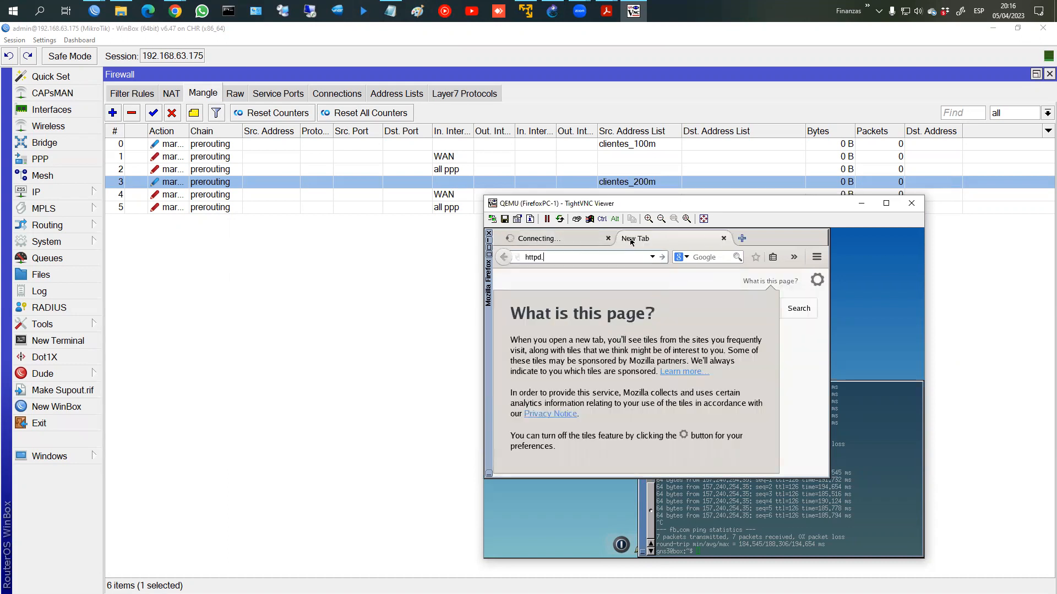
text(apache.org)
key(Return)
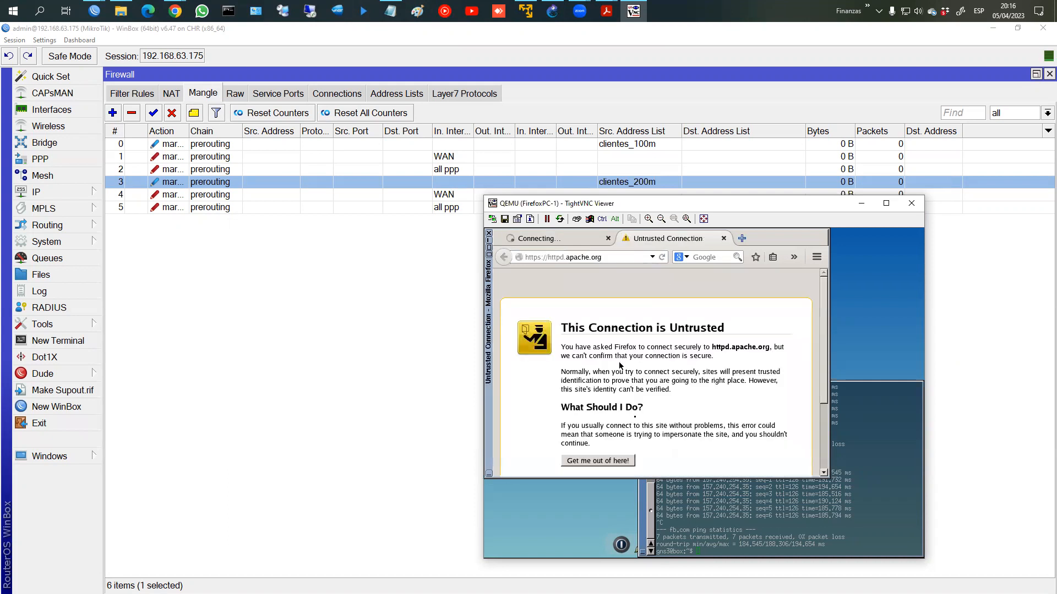
Step: Cancel the site's Add Exception dialog, then select mangle rule 4 back in WinBox
scroll(825, 449, down, 1)
scroll(824, 448, down, 2)
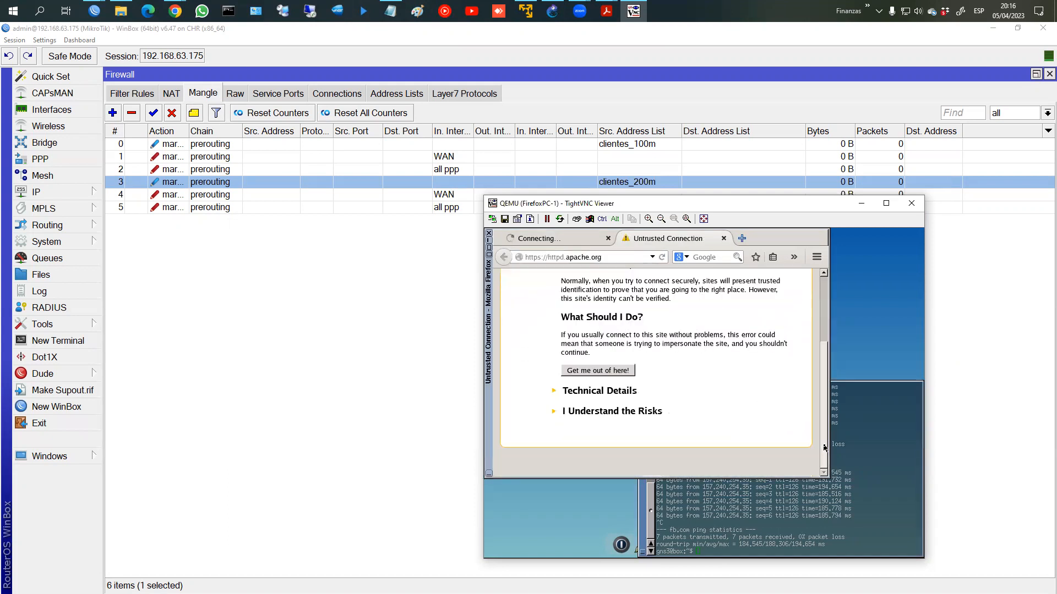
click(655, 412)
scroll(661, 435, down, 2)
scroll(663, 449, up, 6)
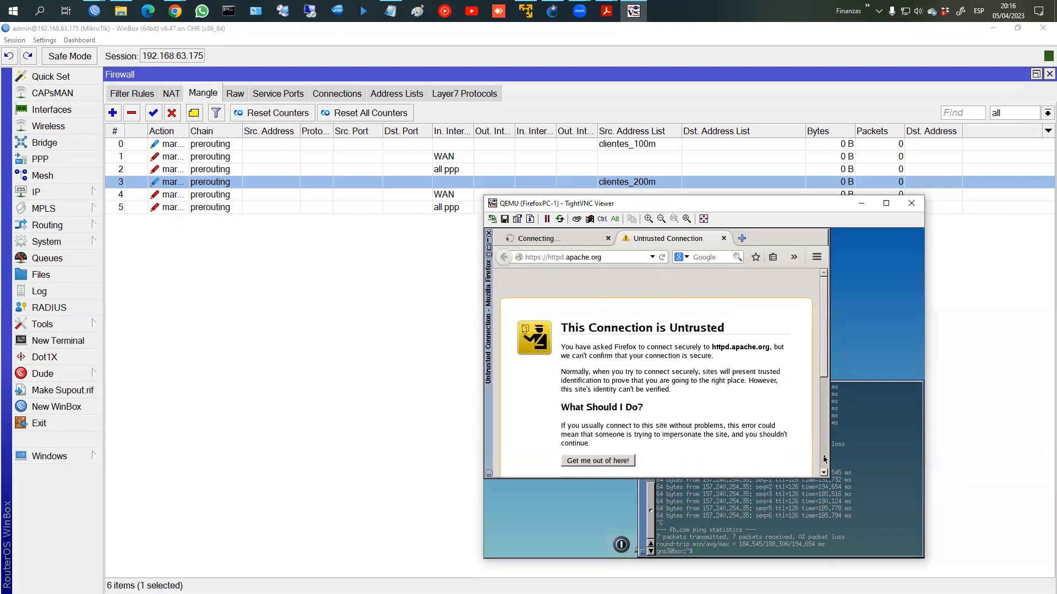
scroll(664, 448, down, 3)
click(603, 424)
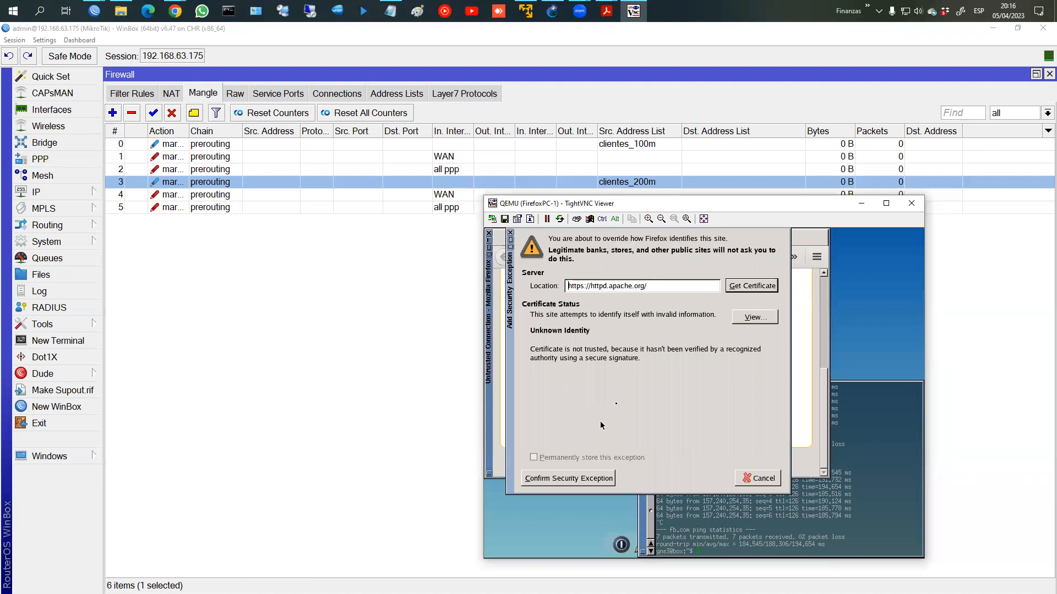
click(585, 479)
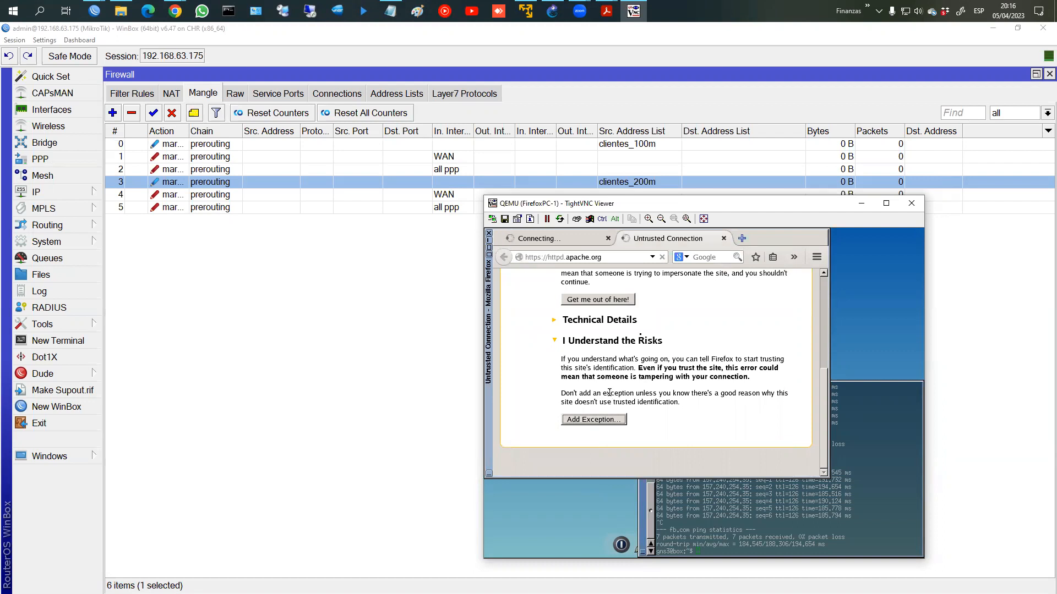
click(750, 181)
click(717, 197)
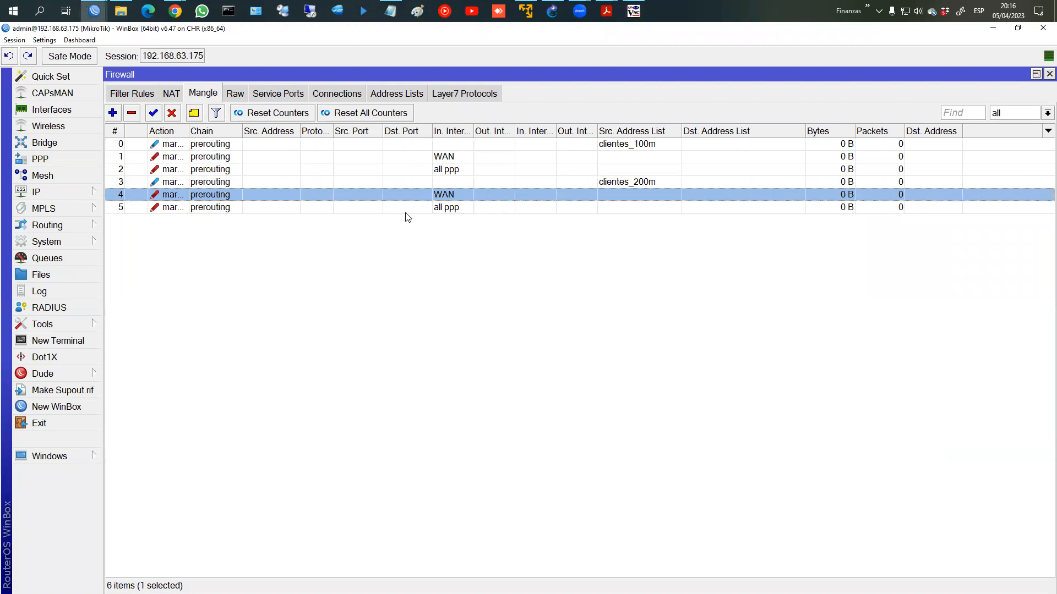
Step: Review the firewall Address Lists, NAT, Filter and Raw tabs, returning to Mangle
click(370, 95)
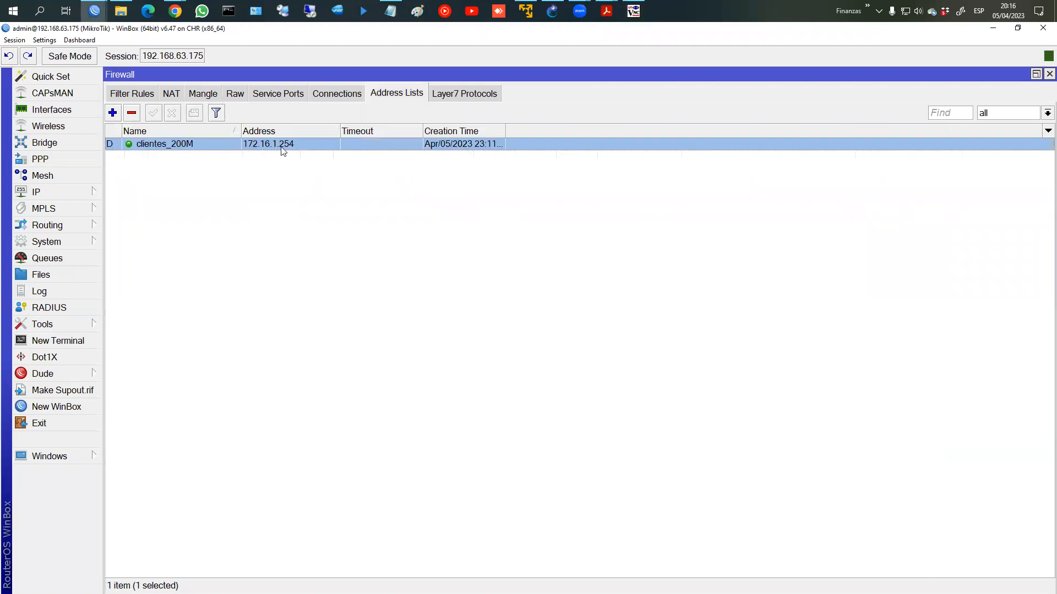
click(164, 99)
click(138, 97)
click(233, 95)
click(203, 94)
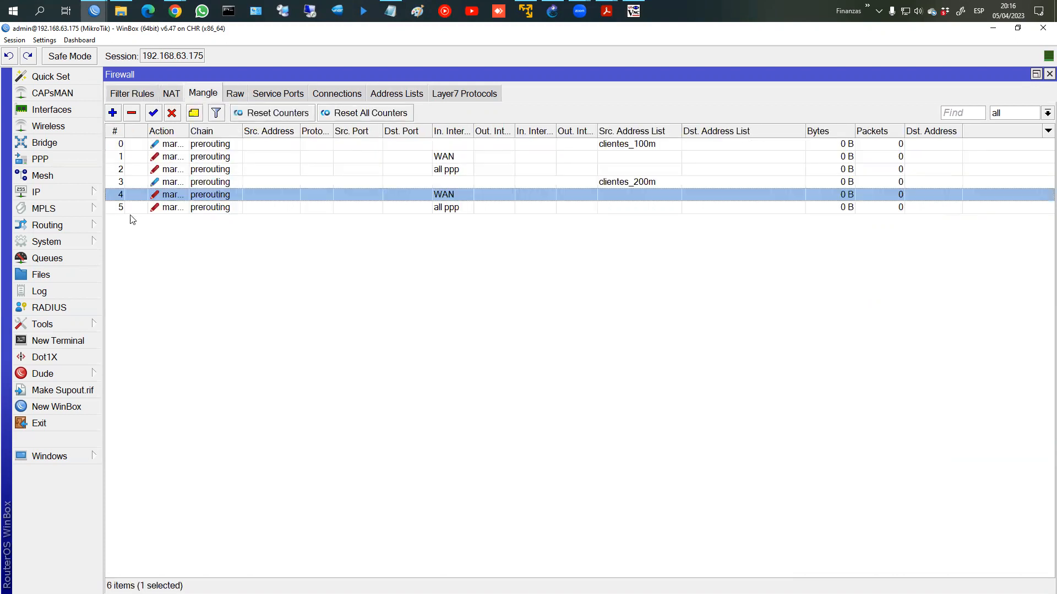
Step: Check the Queue Tree list, then close the router's WinBox and the TightVNC viewer
click(55, 192)
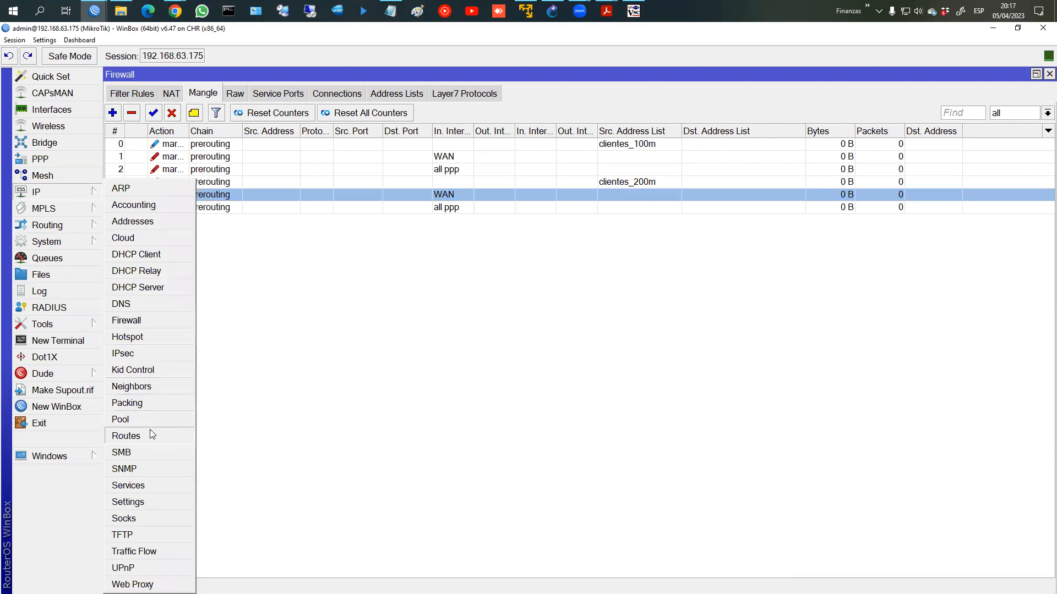
click(62, 258)
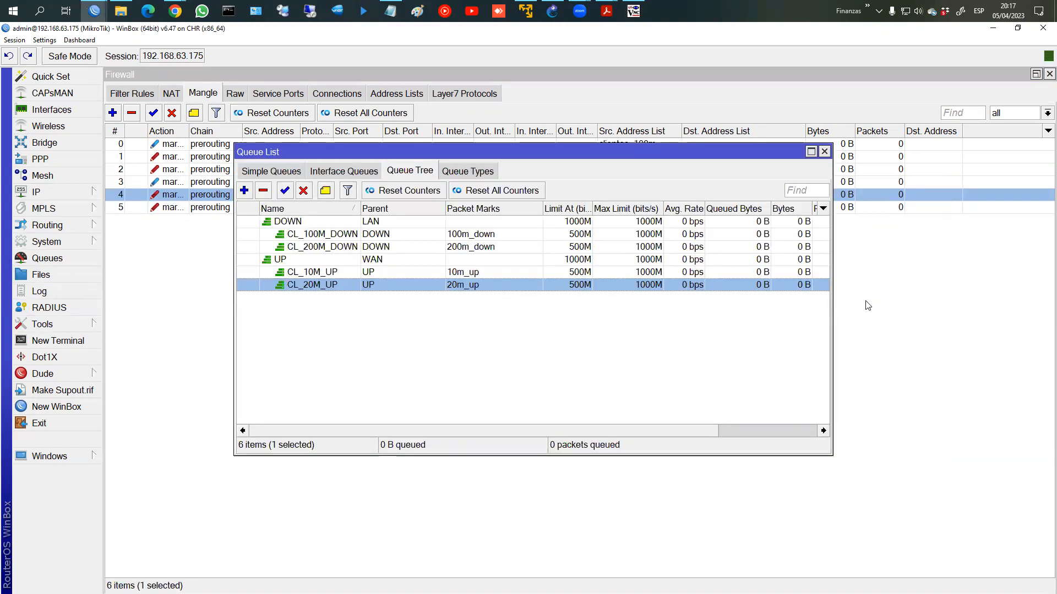
click(929, 303)
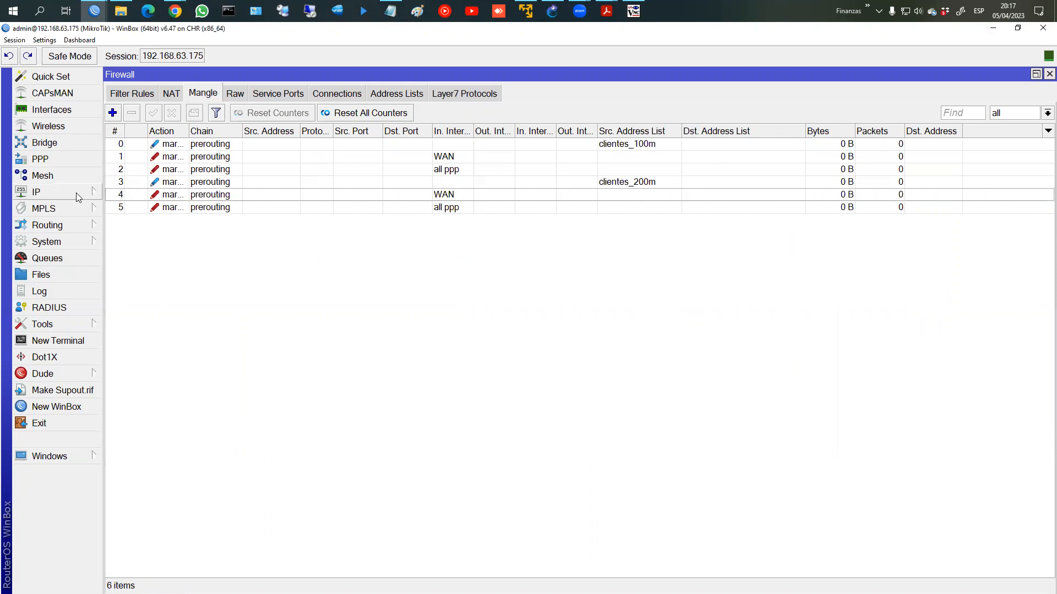
click(1041, 29)
key(alt+F4)
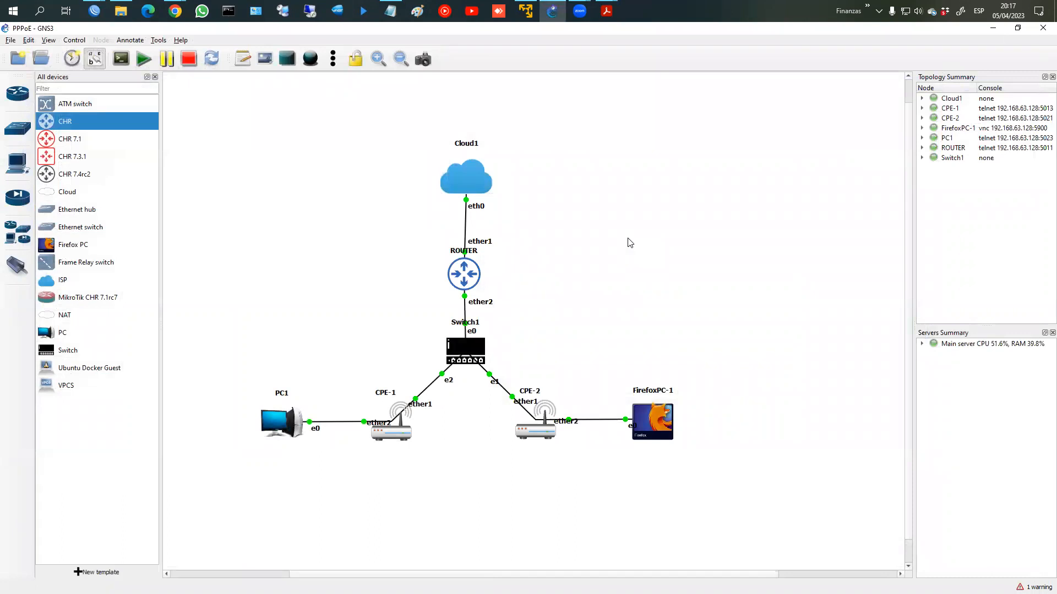
Step: Bring the CPE-2 WinBox session forward and close it
mouse_move(102, 5)
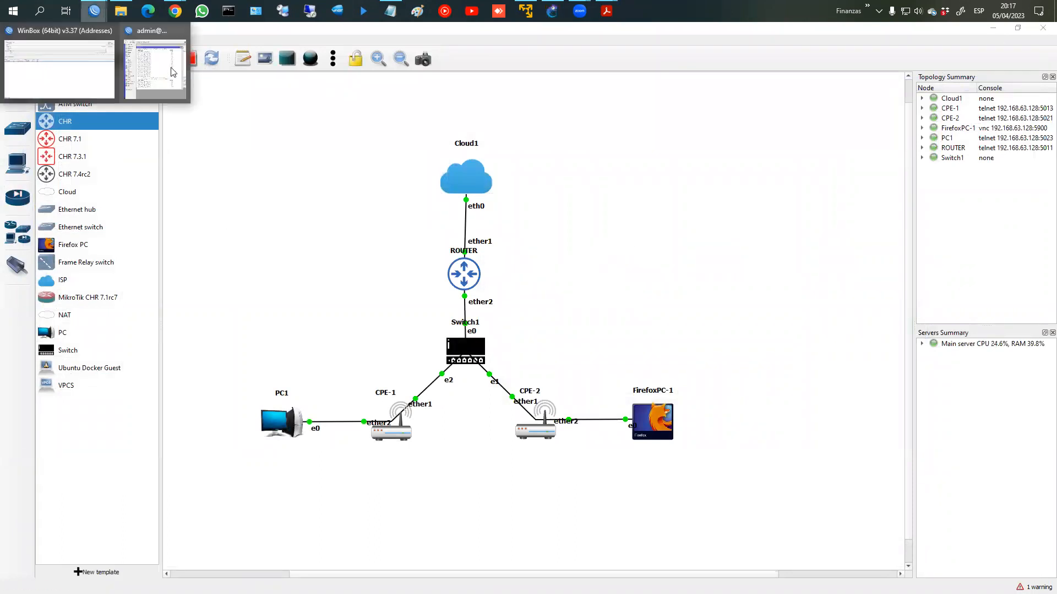
click(173, 71)
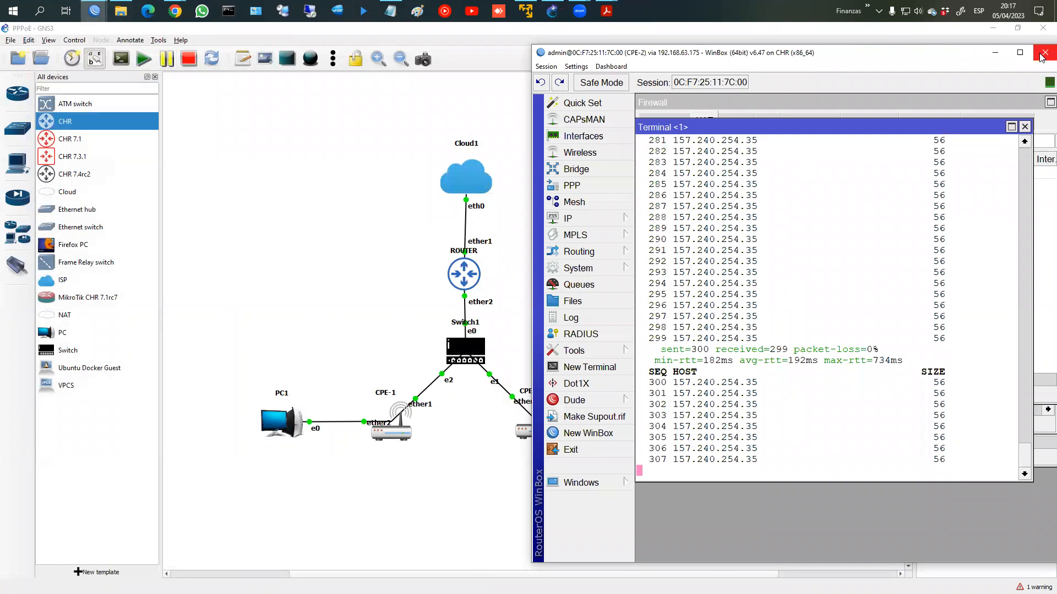
click(1045, 53)
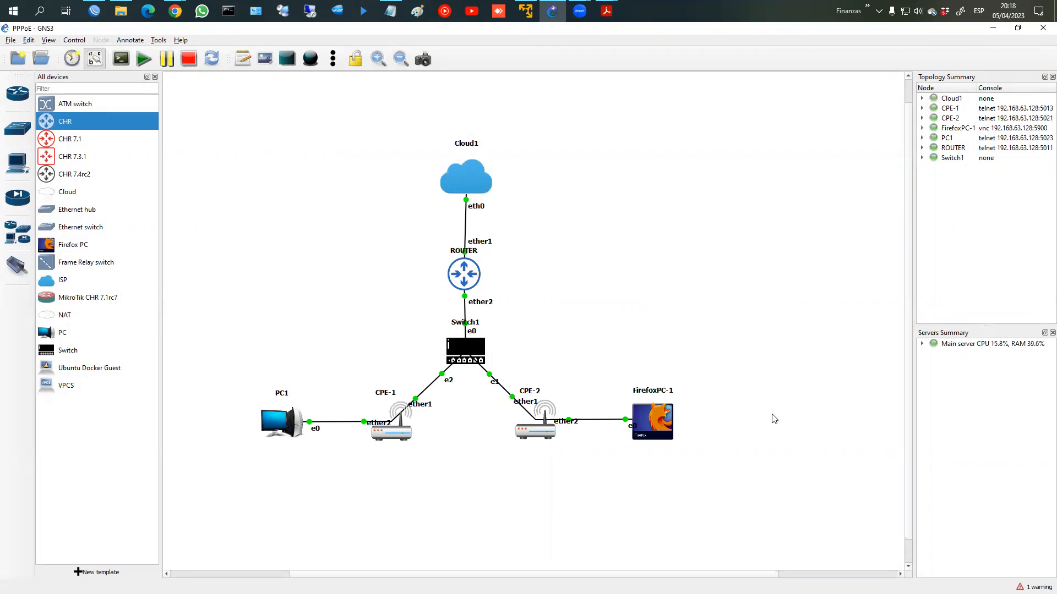
mouse_move(501, 256)
mouse_down()
mouse_move(431, 255)
mouse_move(542, 261)
mouse_move(470, 243)
mouse_move(511, 266)
mouse_move(637, 259)
mouse_move(633, 266)
mouse_up()
mouse_move(516, 409)
mouse_down()
mouse_move(497, 428)
mouse_move(570, 397)
mouse_move(502, 409)
mouse_up()
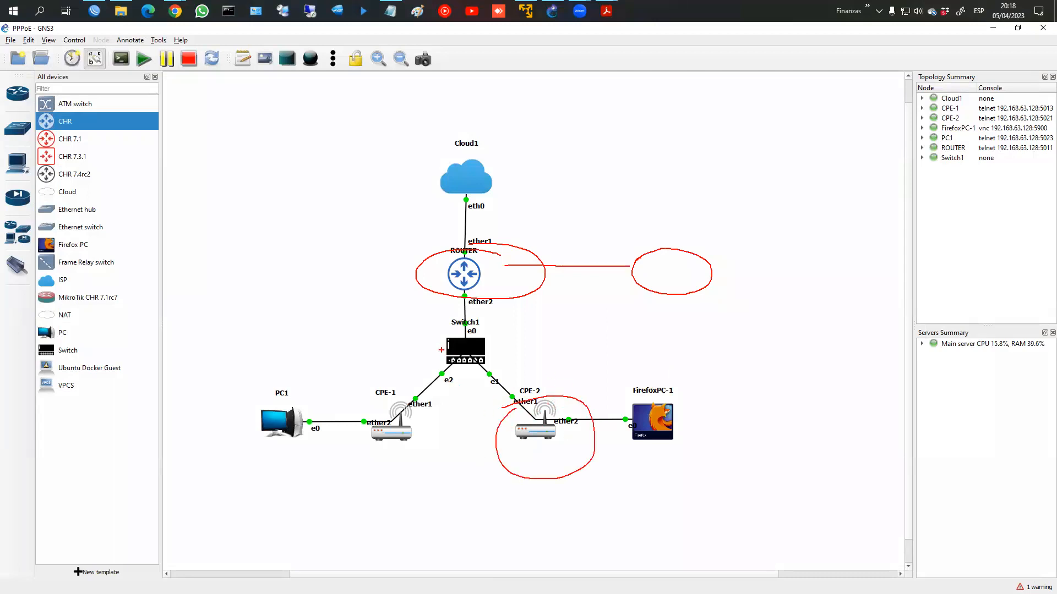
mouse_move(538, 397)
mouse_down()
mouse_move(536, 371)
mouse_move(641, 377)
mouse_move(534, 400)
mouse_up()
mouse_move(562, 382)
mouse_down()
mouse_move(563, 392)
mouse_move(627, 381)
mouse_move(567, 396)
mouse_move(628, 387)
mouse_up()
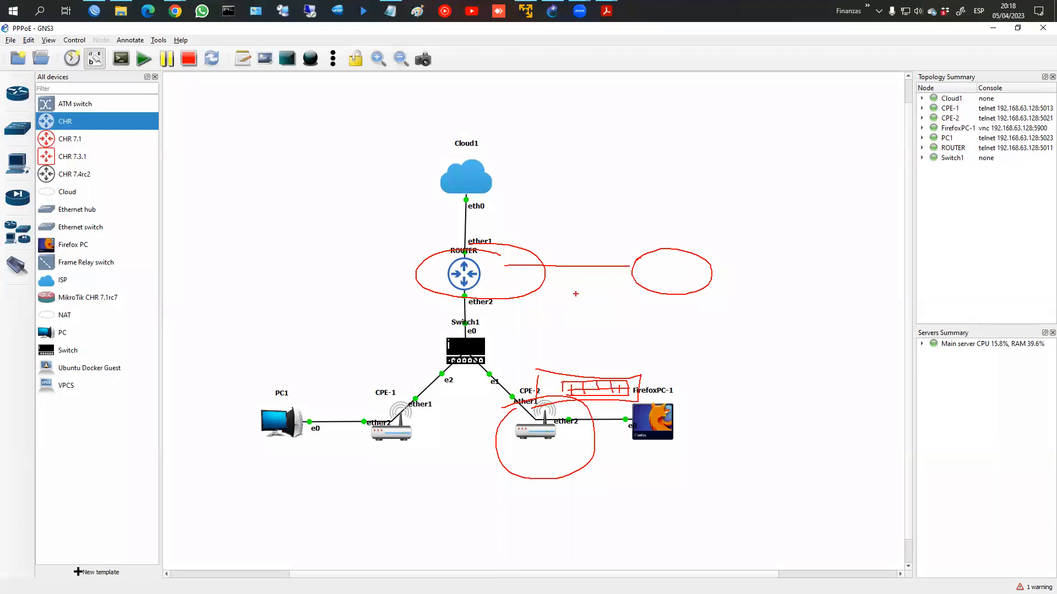
key(Escape)
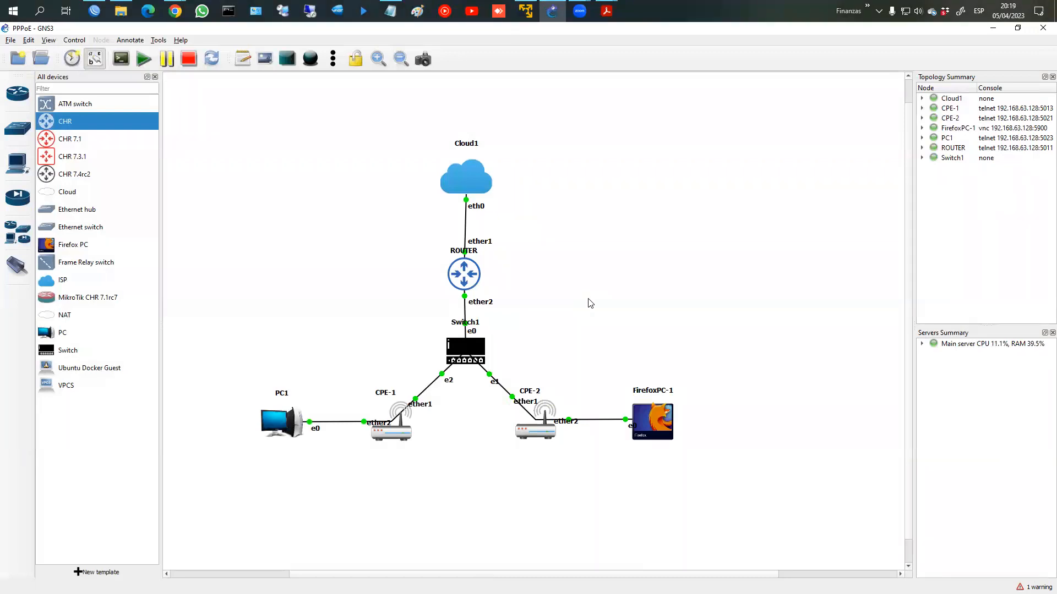
Step: Open the TUNELES SITE-TO-SITE project from the GNS3 Projects library
click(38, 58)
click(394, 227)
scroll(355, 324, down, 10)
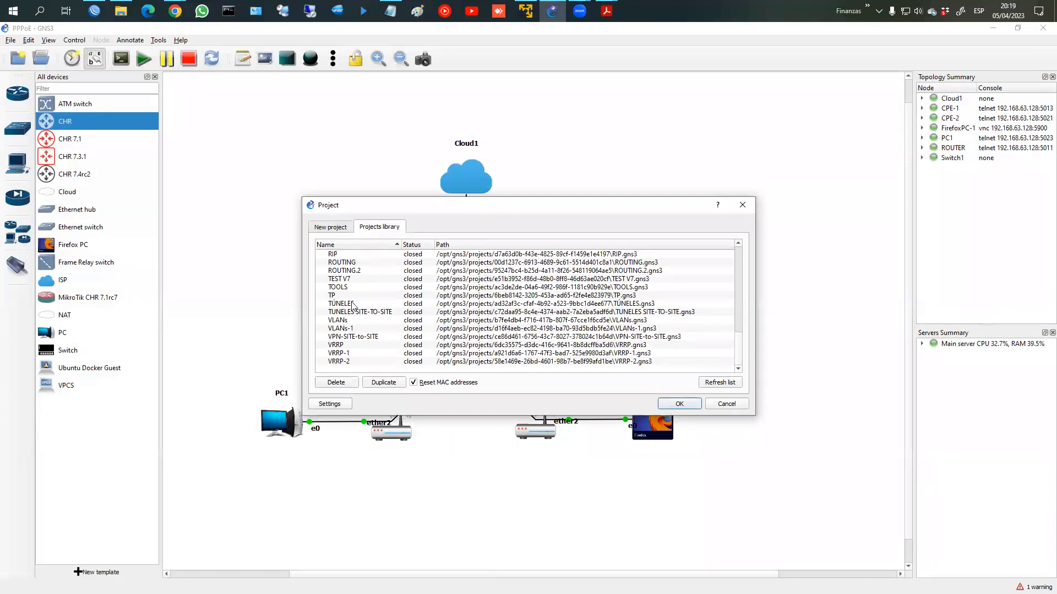
double_click(353, 312)
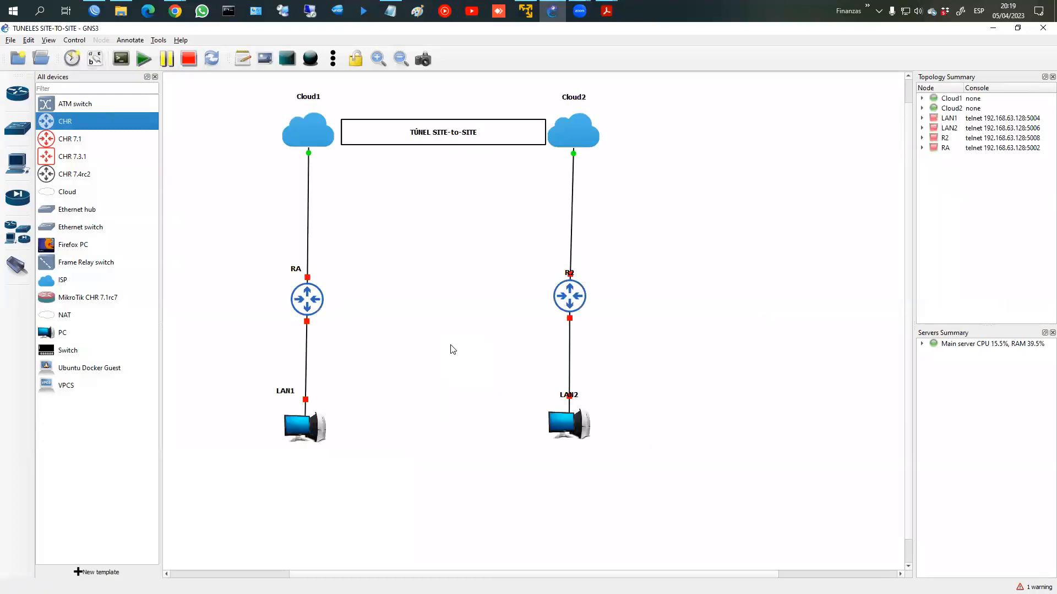
Step: Start all devices in the TUNELES SITE-TO-SITE topology and nudge the LAN2 label right
click(144, 59)
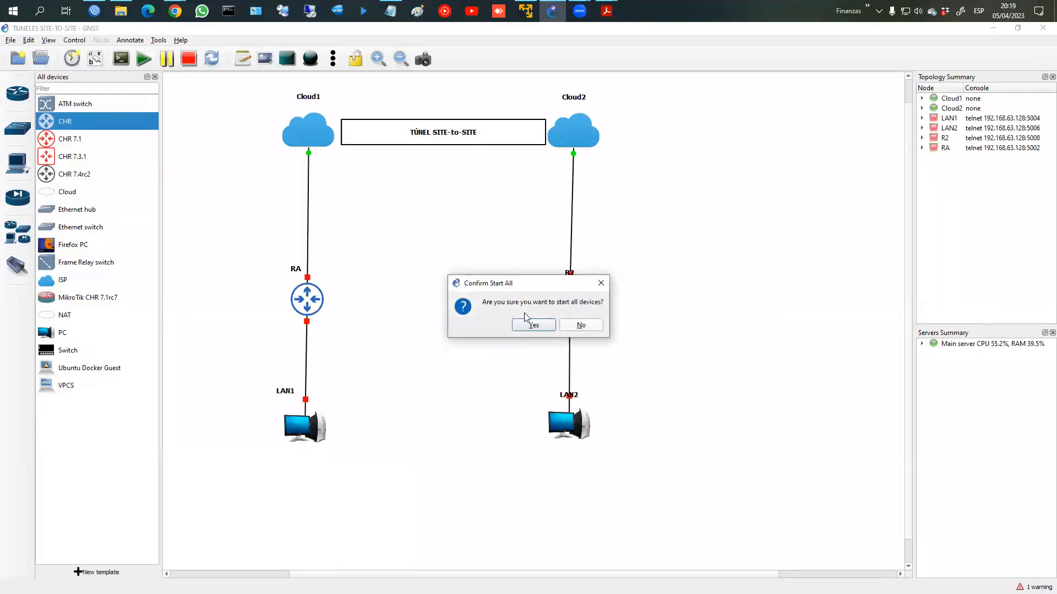
click(527, 326)
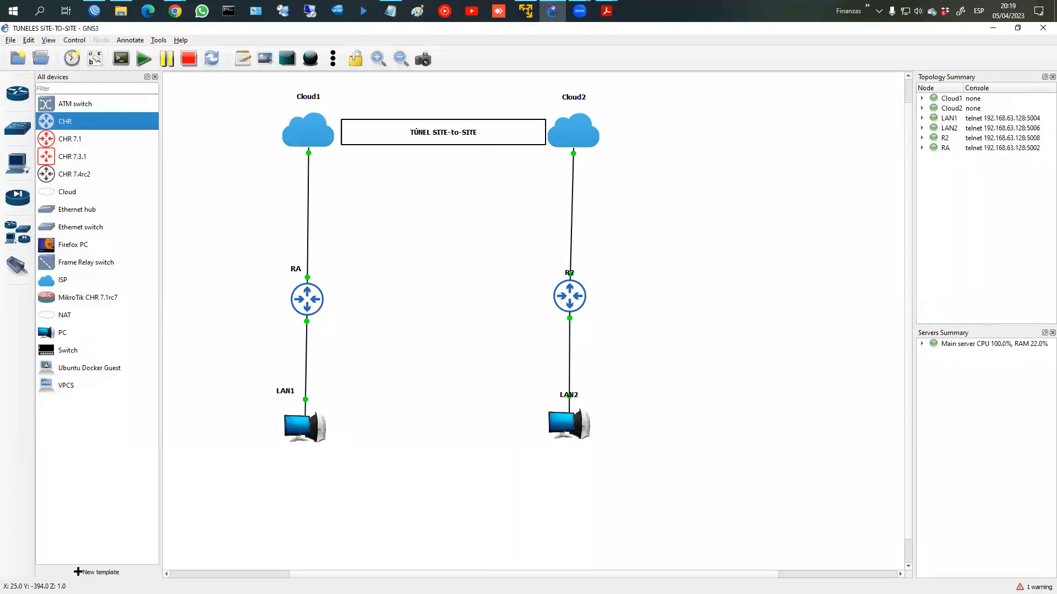
click(175, 11)
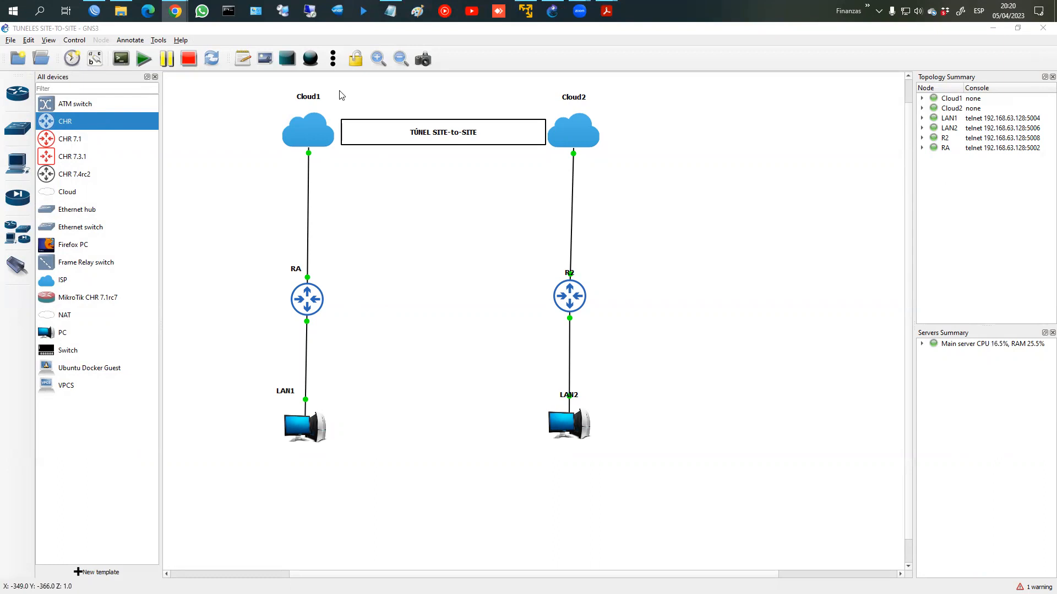
drag(577, 400, 590, 400)
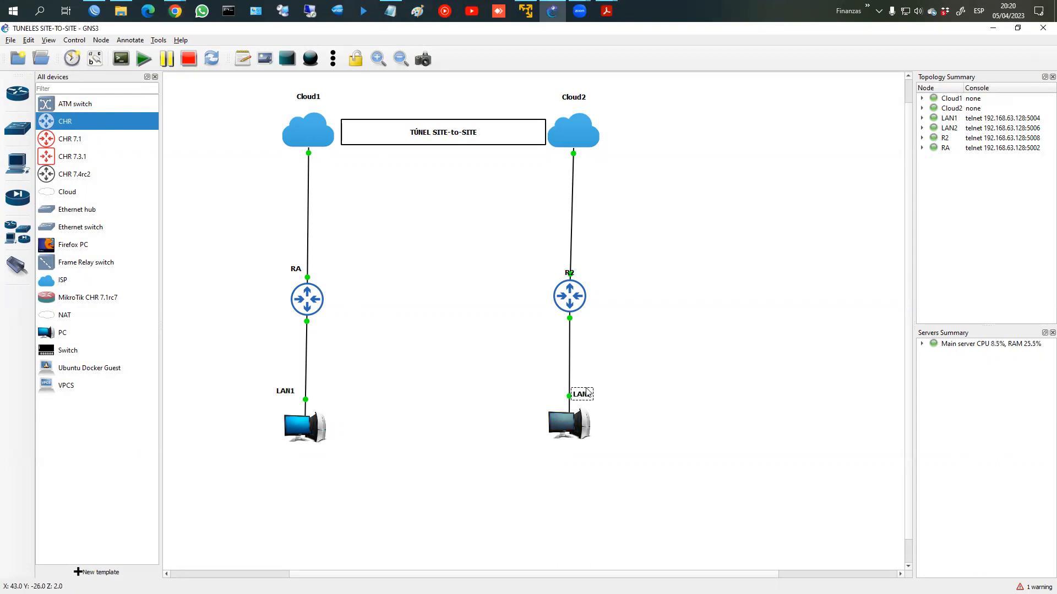
Step: Add a two-line note 'RED LAN 192.168.1.0/24' beside LAN1
click(242, 59)
click(231, 412)
text(RED LAN)
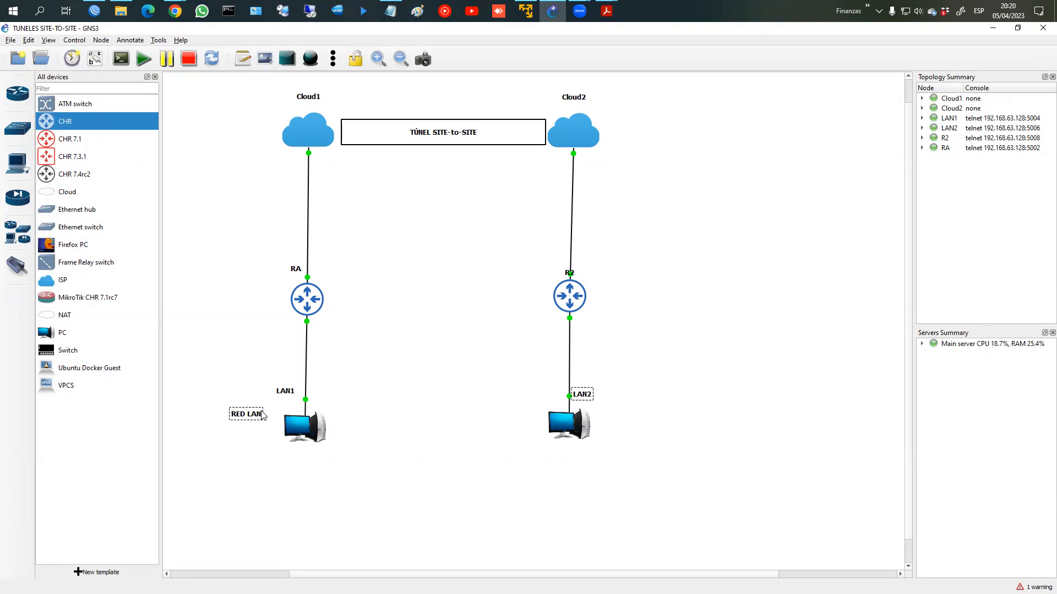
key(Return)
text(192.168.)
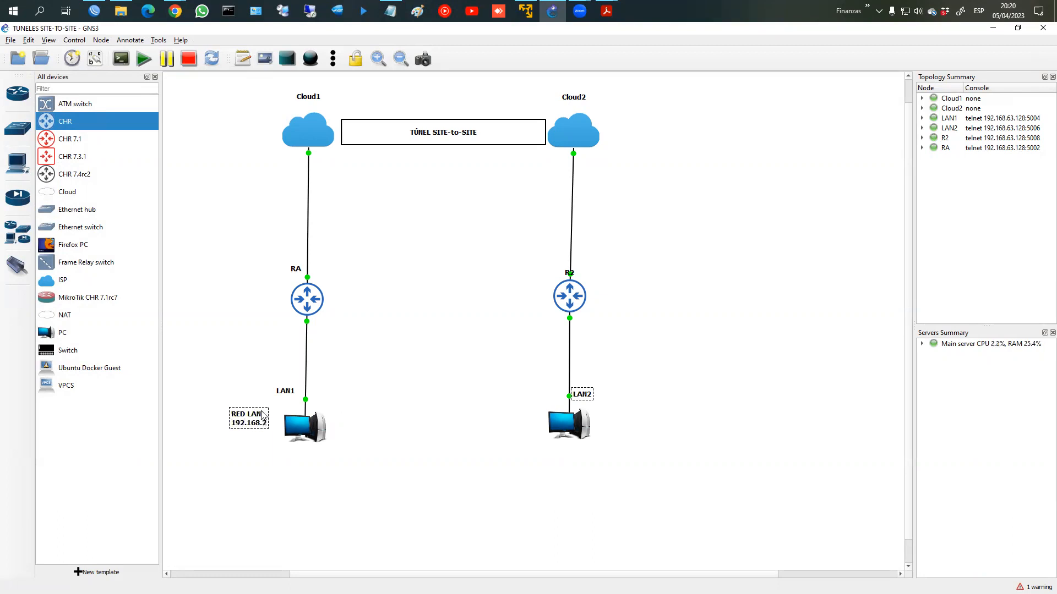
text(1.0/24)
drag(255, 411, 232, 406)
click(262, 403)
double_click(238, 412)
click(248, 448)
Step: Duplicate the note beside LAN2 and change it to 192.168.2.0/24
right_click(235, 404)
click(262, 407)
drag(237, 418, 632, 418)
double_click(633, 418)
click(654, 445)
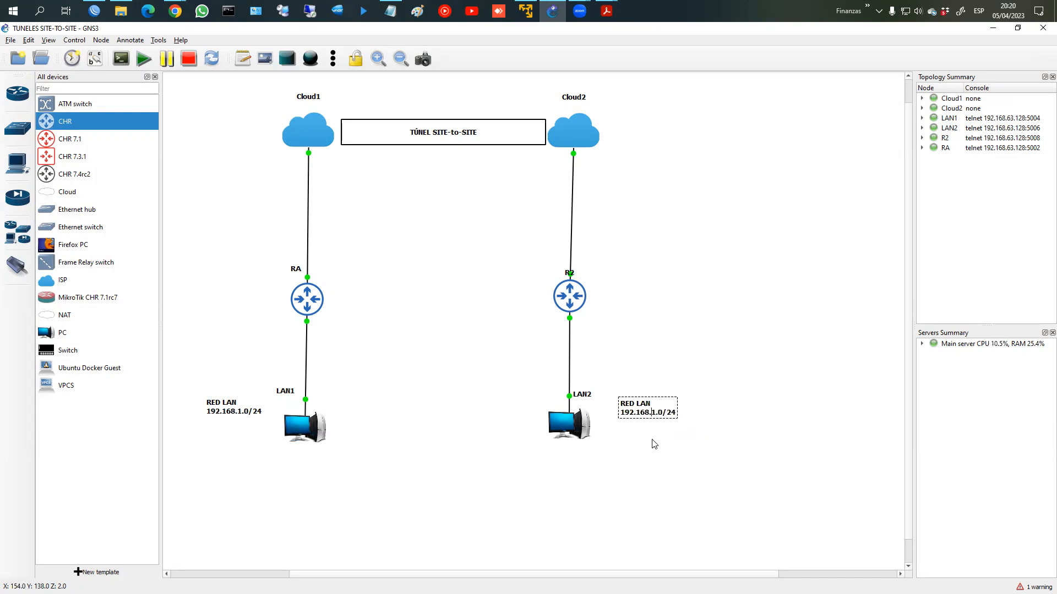
text(2)
click(646, 439)
drag(633, 416, 625, 420)
Step: Mark LAN1, LAN2 and the tunnel box, clear the marks, and dismiss Start All
mouse_move(205, 357)
mouse_down()
mouse_move(161, 412)
mouse_move(262, 370)
mouse_up()
mouse_move(585, 365)
mouse_down()
mouse_move(698, 418)
mouse_move(646, 380)
mouse_up()
mouse_move(348, 115)
mouse_down()
mouse_move(560, 130)
mouse_move(341, 144)
mouse_move(355, 111)
mouse_up()
key(Escape)
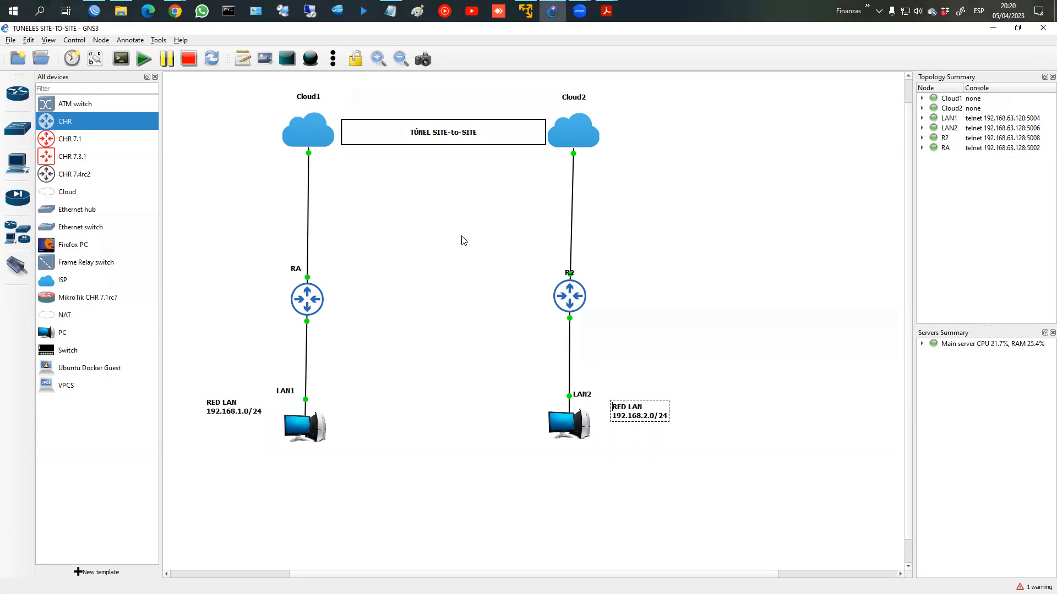
click(142, 59)
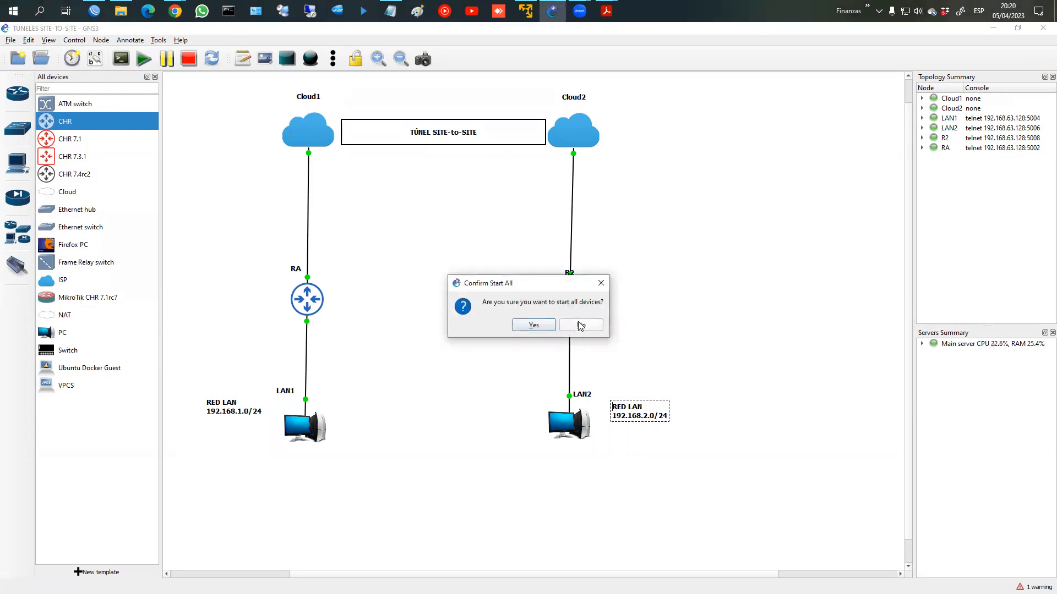
click(583, 325)
click(95, 11)
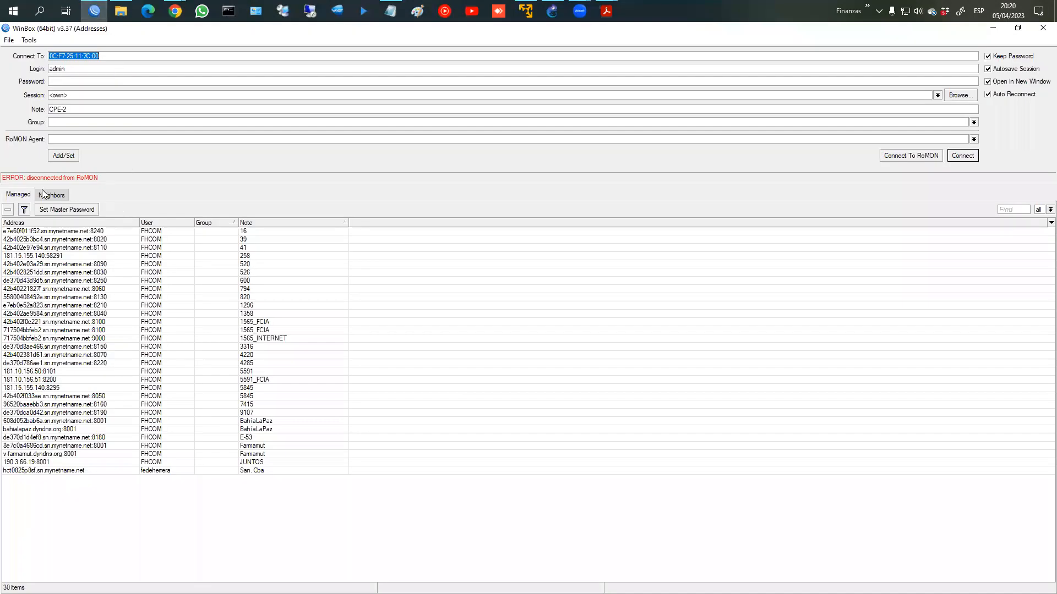
click(48, 194)
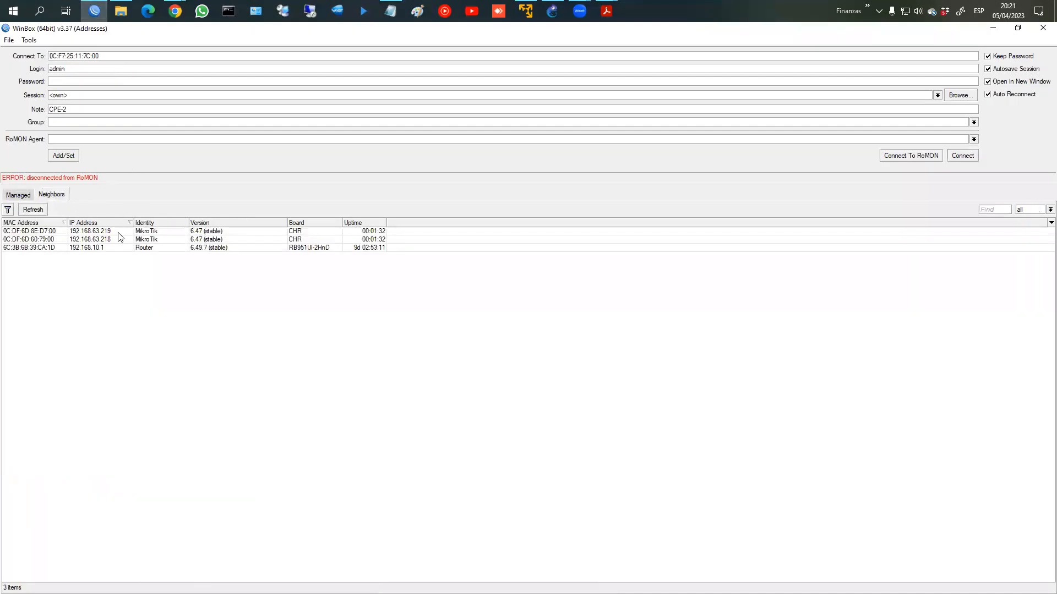
click(122, 237)
click(122, 231)
click(122, 238)
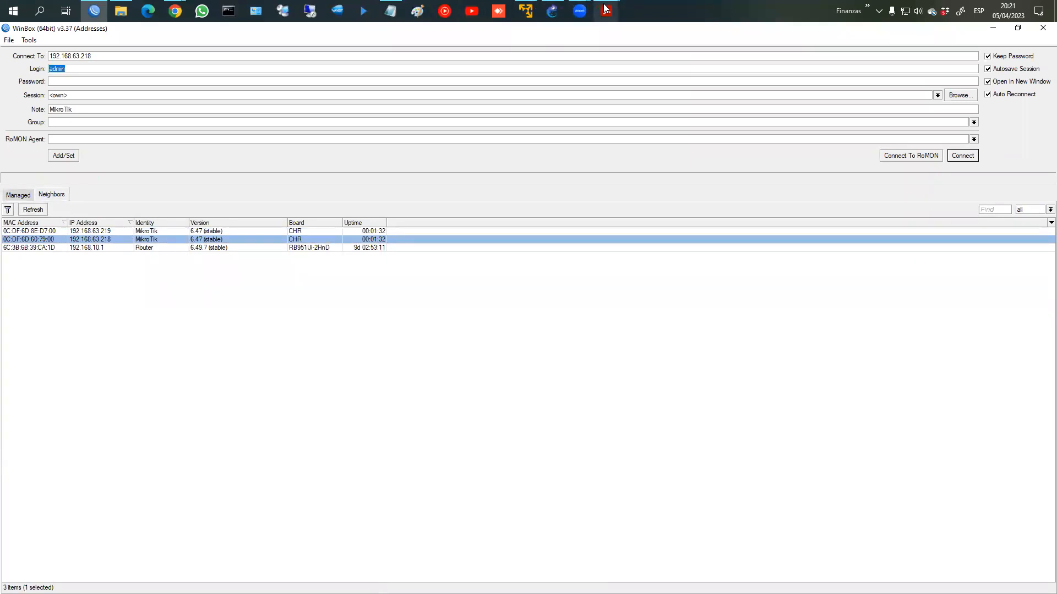
click(552, 11)
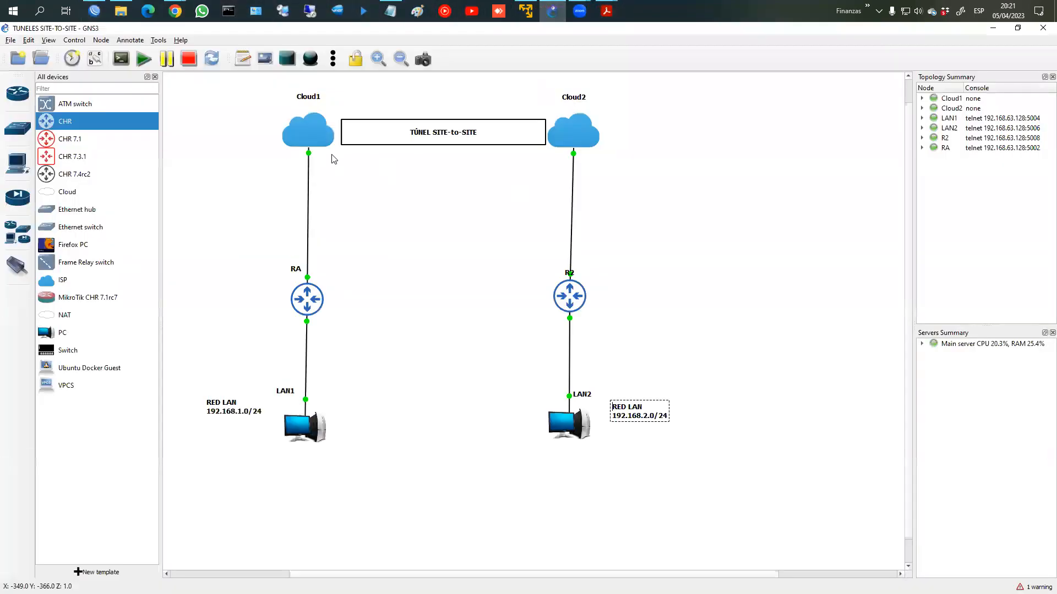
Step: Log in on router RA's console, set its system identity to RouterA, and close it
right_click(306, 298)
click(344, 311)
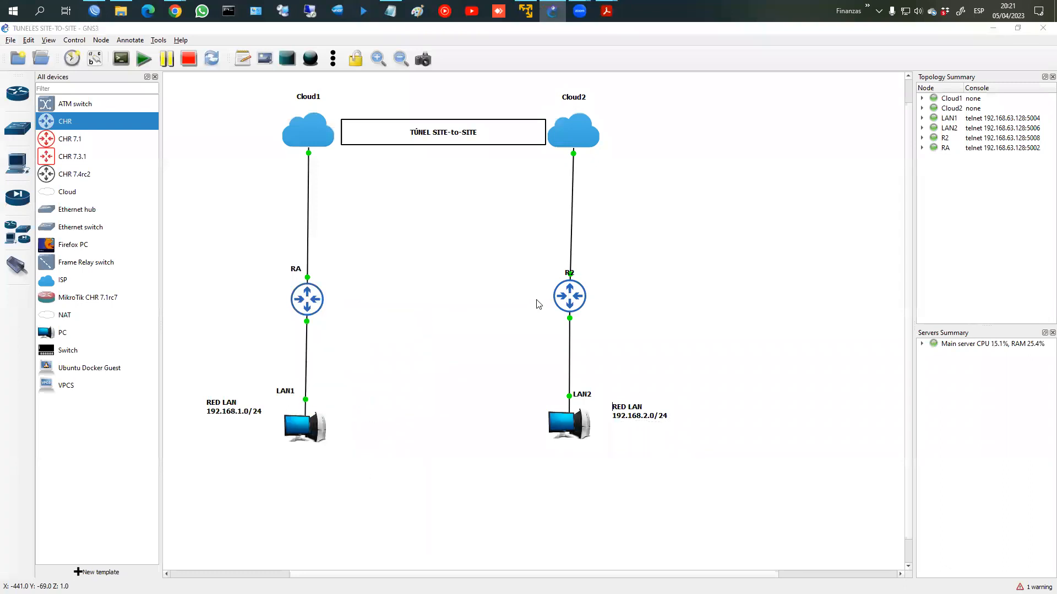
text(ad,in)
key(BackSpace)
key(BackSpace)
key(BackSpace)
key(BackSpace)
text(dmin)
key(Return)
key(Return)
text(amdin)
key(Return)
key(Return)
text(admin)
key(Return)
key(Return)
text(n@MikroTik] > system identity )
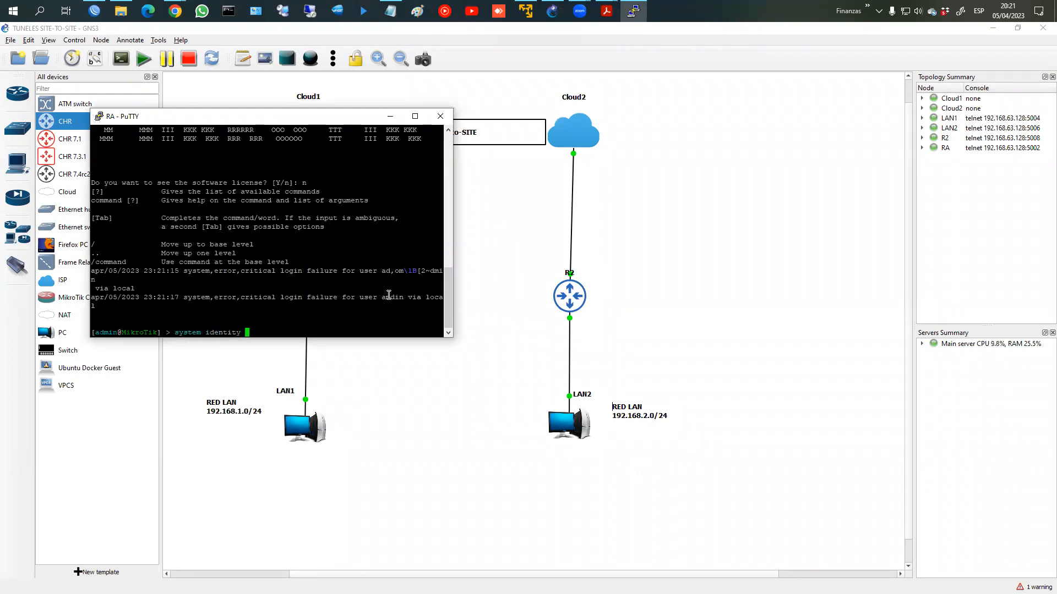
text(set name=RouterA)
key(Return)
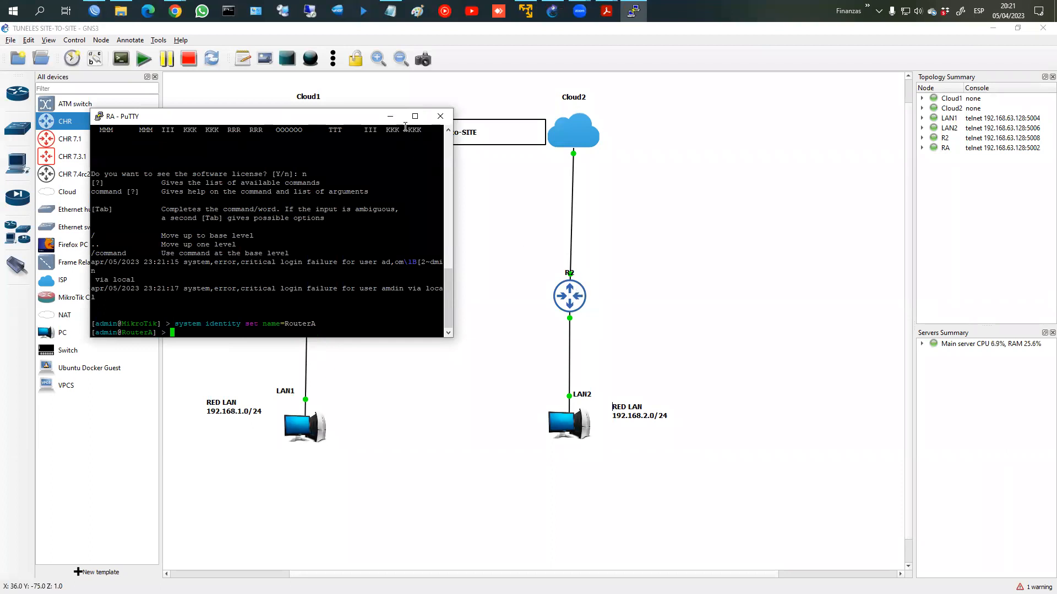
click(441, 116)
key(Return)
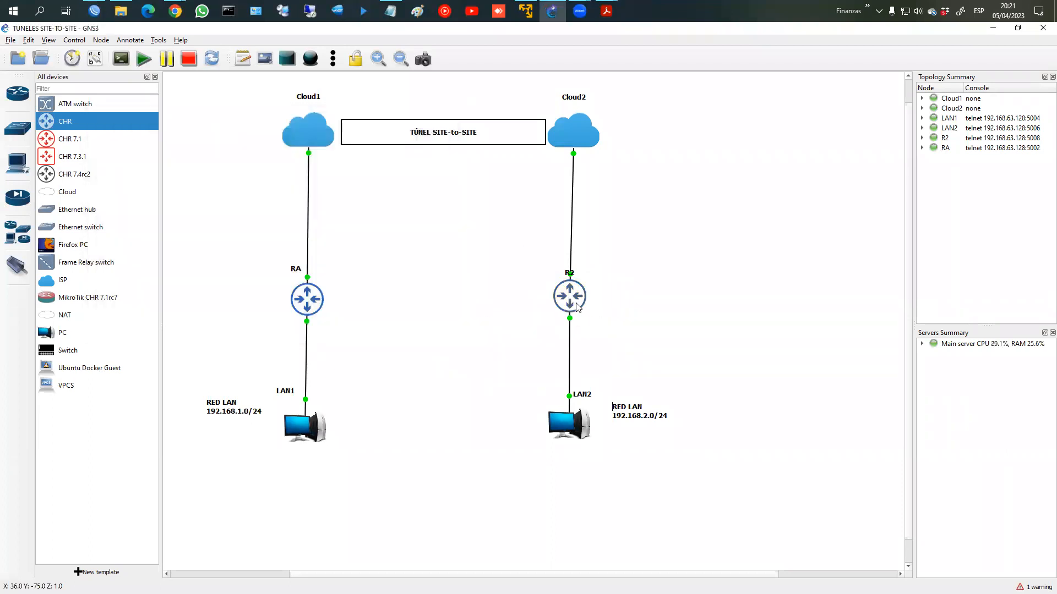
Step: Log in on router R2's console and set its system identity to RouterB
right_click(578, 307)
click(598, 322)
text(admin)
key(Return)
key(Return)
text(n@MikroTik] > )
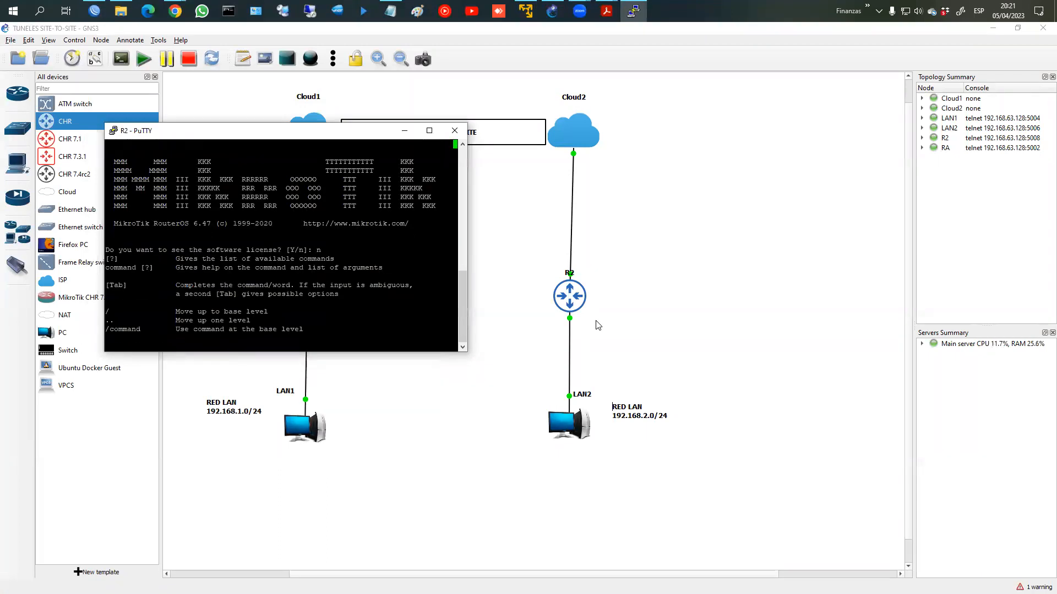
text(system identity set name=Rouet)
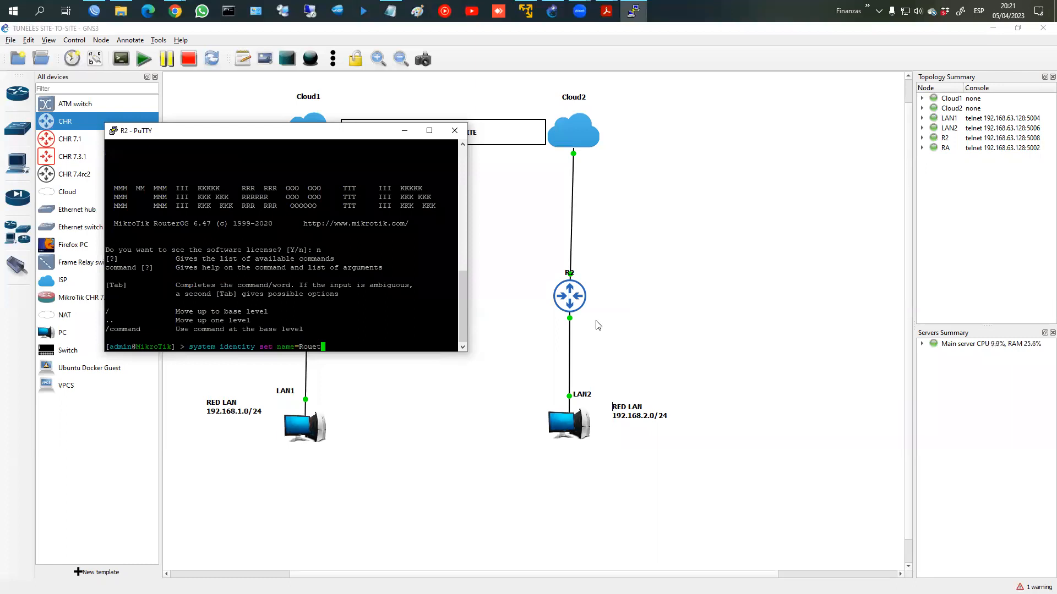
key(BackSpace)
key(BackSpace)
text(uterB)
key(Return)
Step: Close the R2 console and connect WinBox to RouterA in a full-screen session
click(454, 135)
click(544, 350)
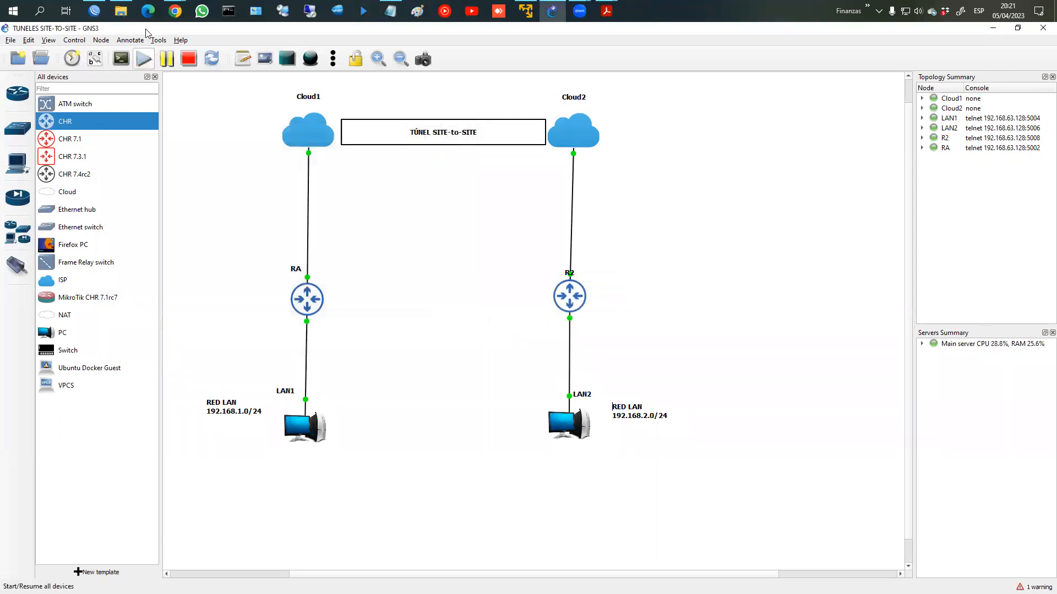
click(95, 12)
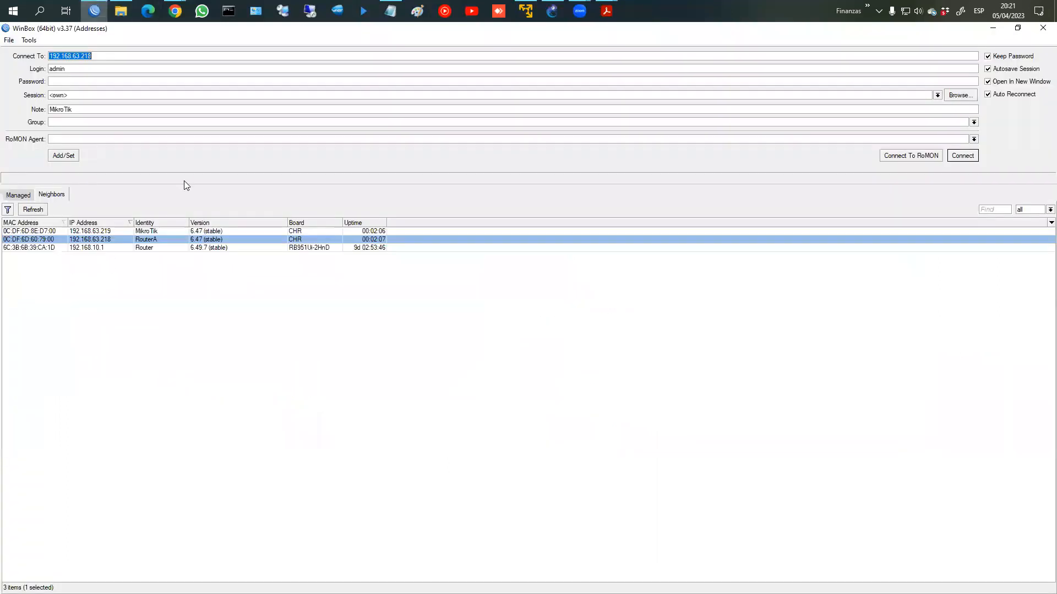
click(146, 240)
click(33, 210)
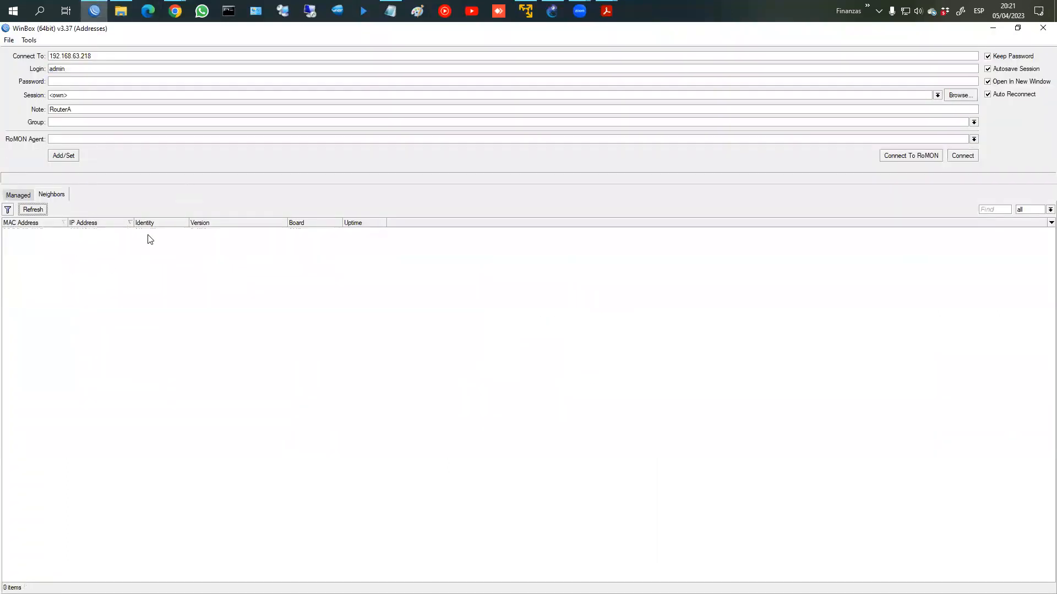
click(152, 239)
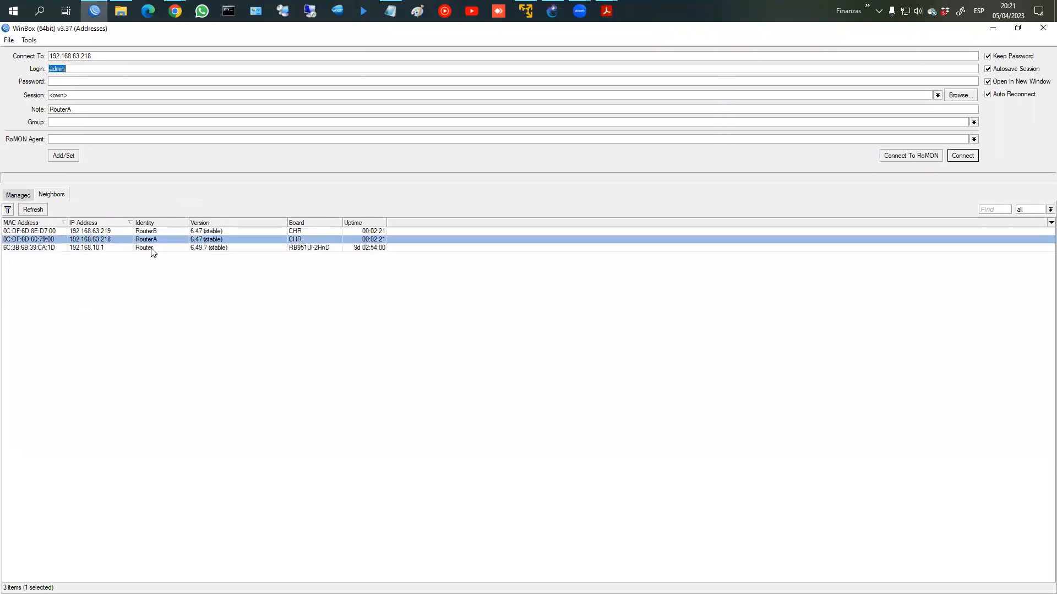
click(967, 159)
click(372, 31)
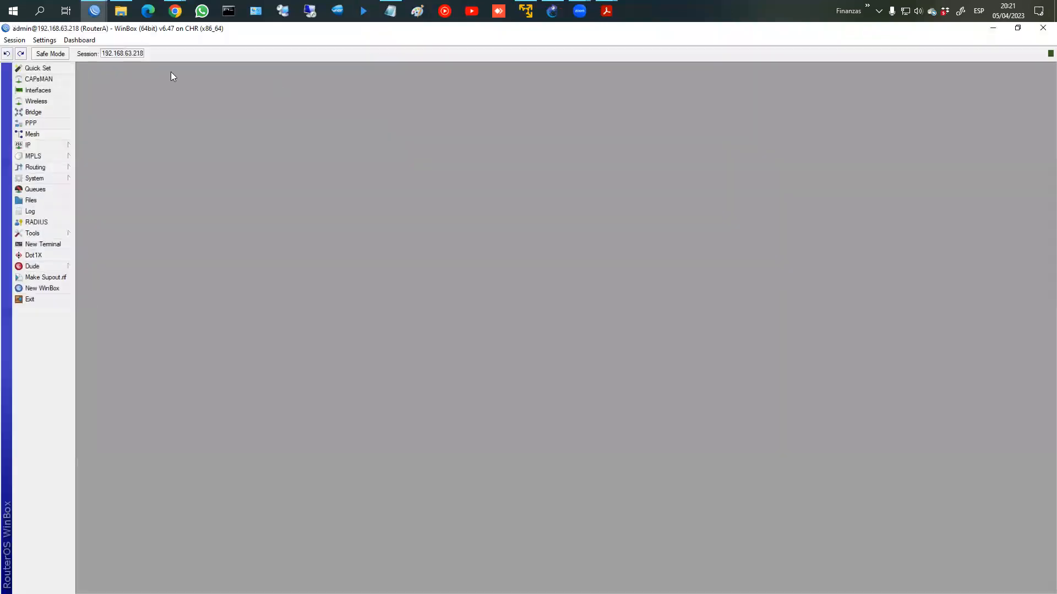
Step: Enlarge RouterA's WinBox interface text and icons
click(80, 40)
mouse_move(44, 40)
click(71, 81)
click(44, 40)
click(71, 81)
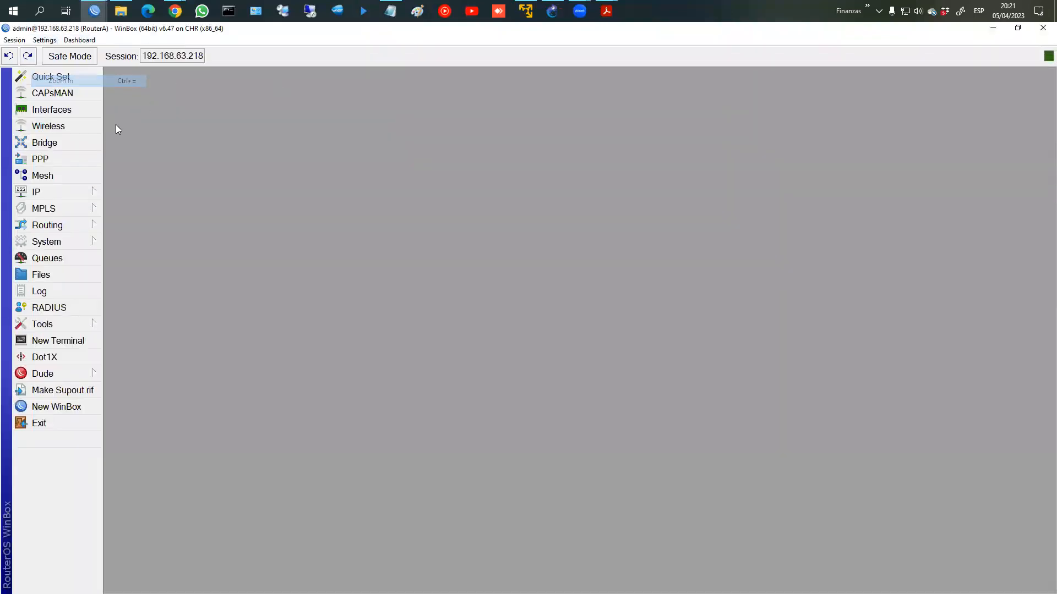
Step: Rename RouterA's ether1 interface to ether1_WAN
click(86, 194)
click(78, 110)
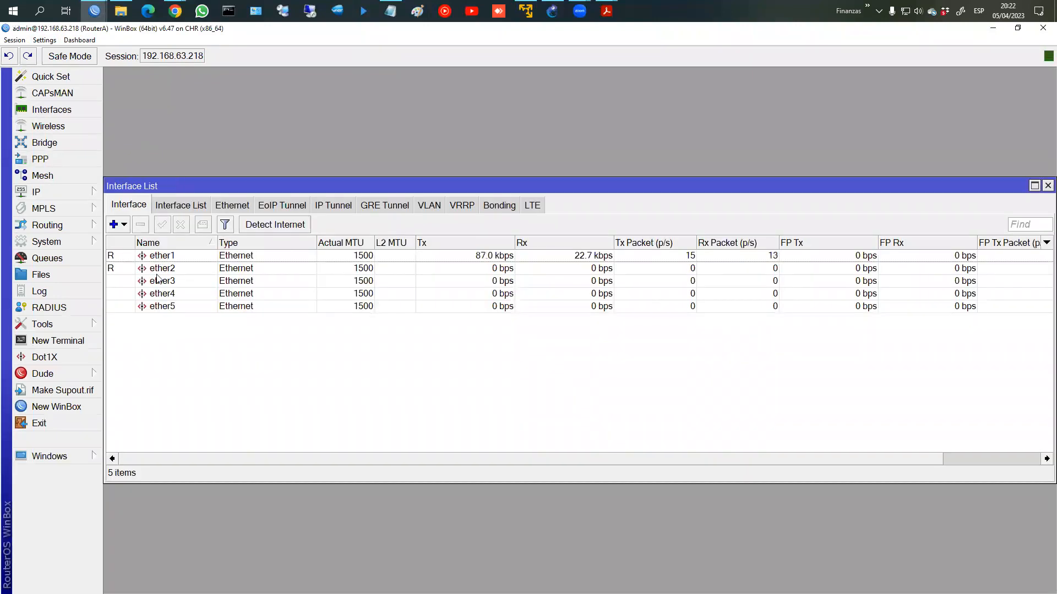
double_click(174, 256)
key(End)
text(_WAN)
key(Return)
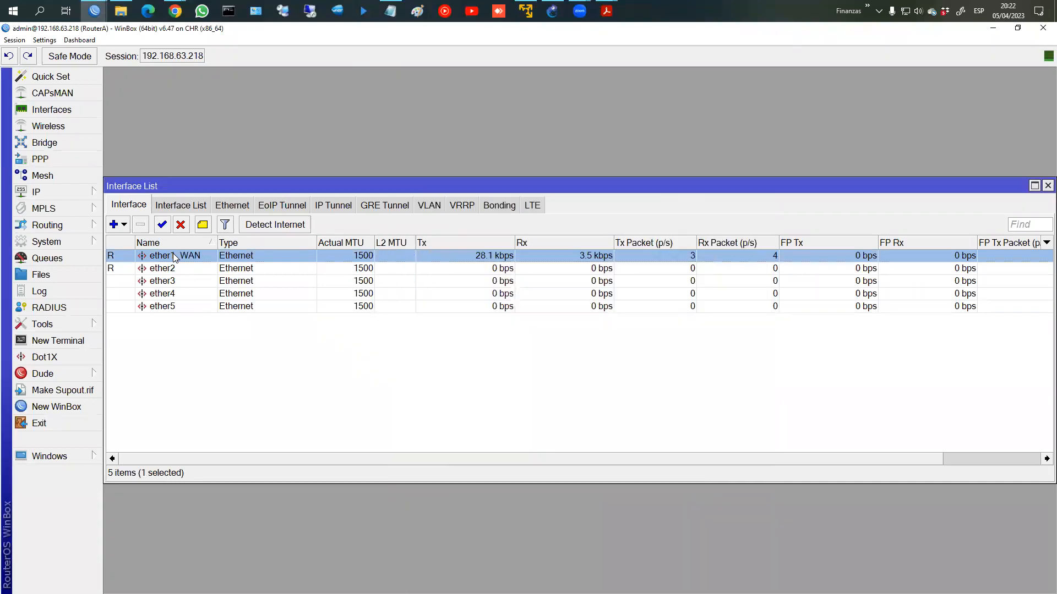
Step: Rename RouterA's ether2 interface to ether2_LAN
double_click(160, 269)
click(404, 246)
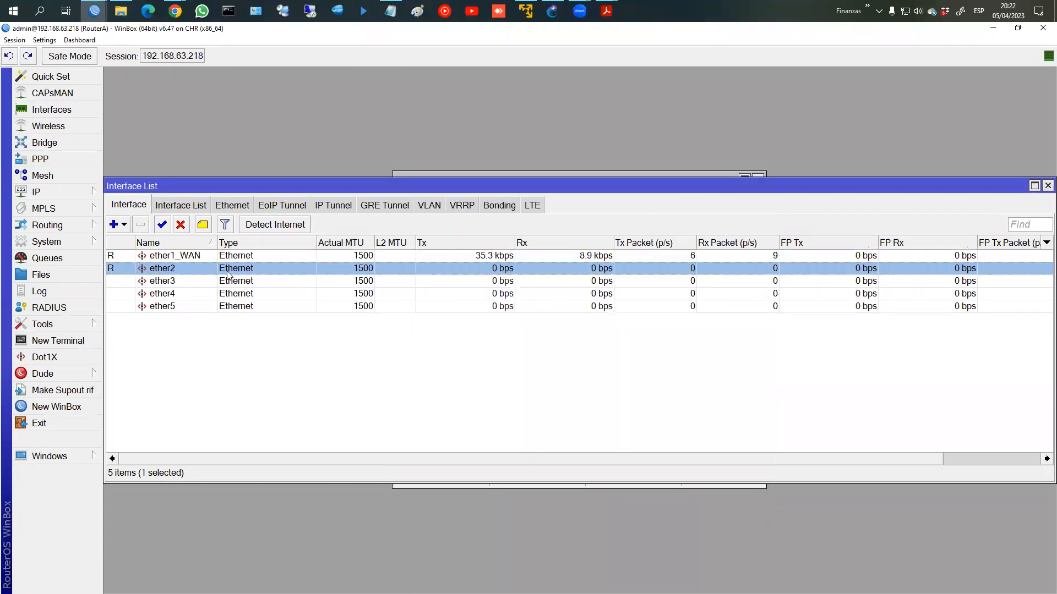
double_click(263, 269)
click(551, 225)
text(_LAN)
key(Return)
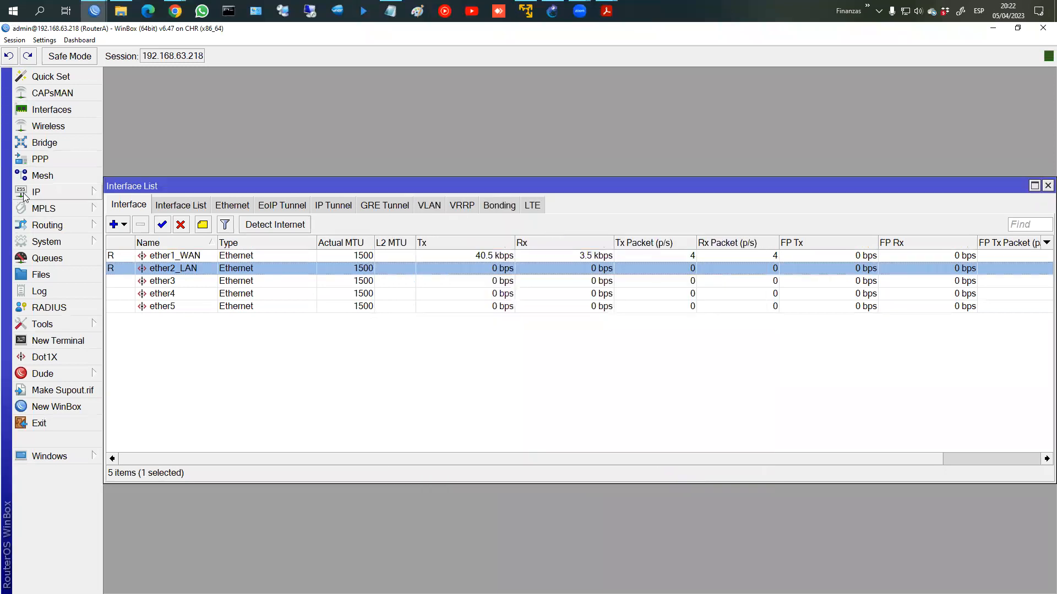
Step: Add the address 192.168.1.1/24 on ether2_LAN under IP > Addresses
click(35, 192)
click(126, 221)
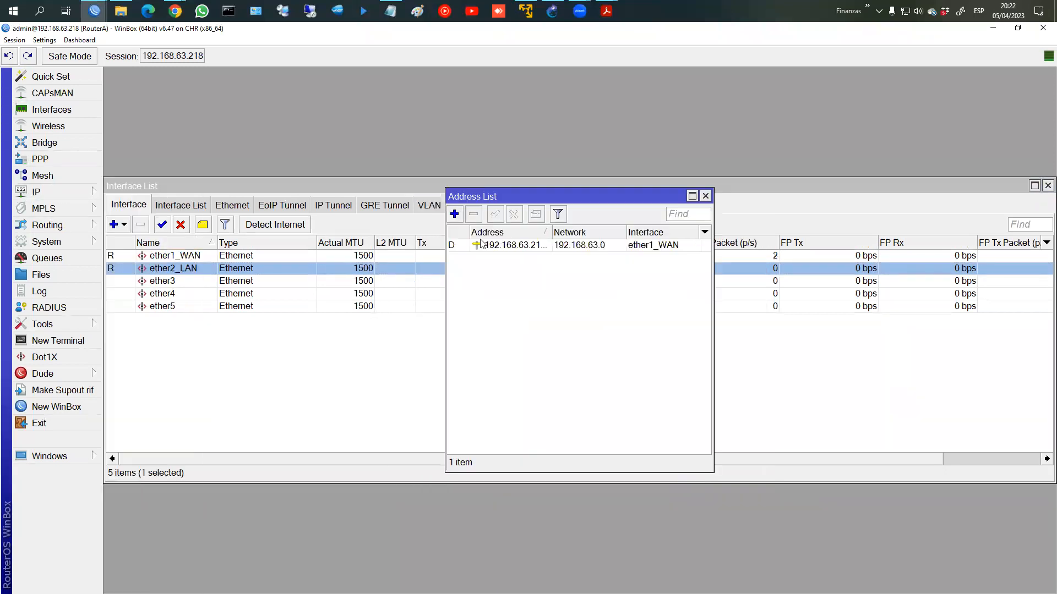
click(455, 215)
text(192.168.1.)
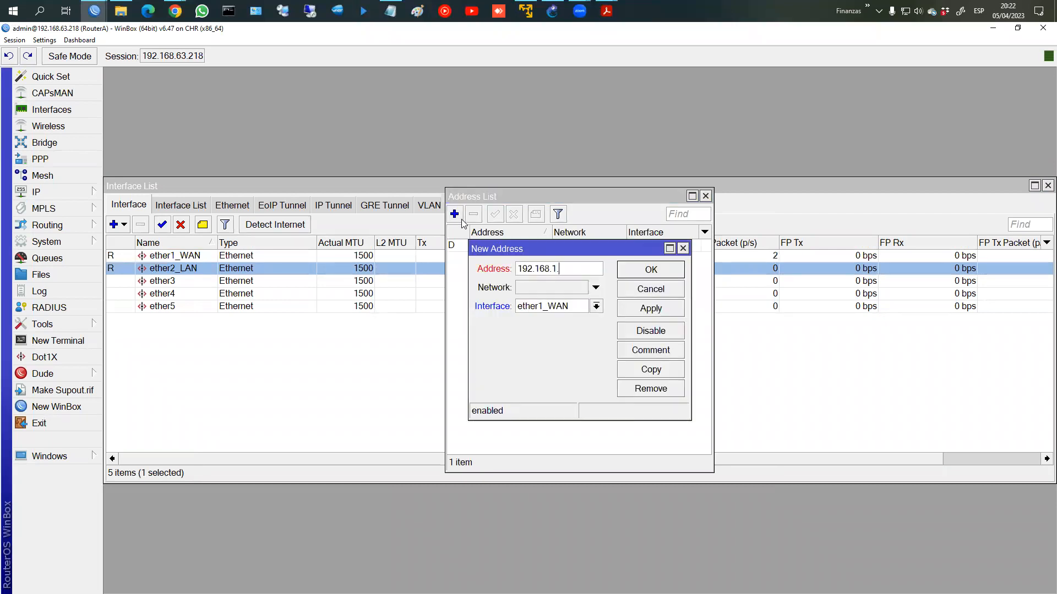
text(1/24)
click(596, 306)
click(605, 325)
click(651, 308)
click(651, 270)
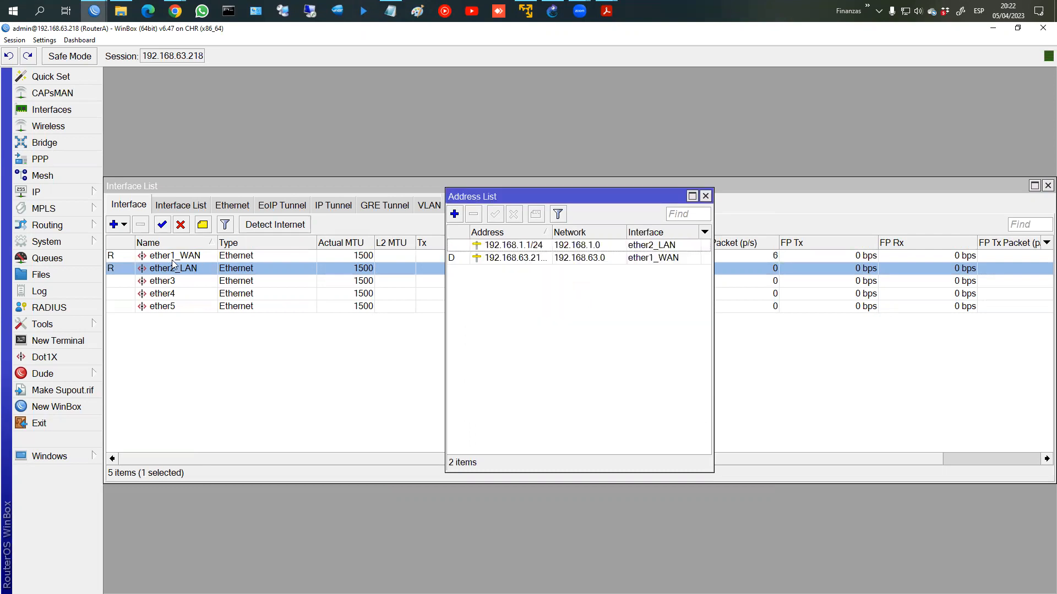
click(705, 196)
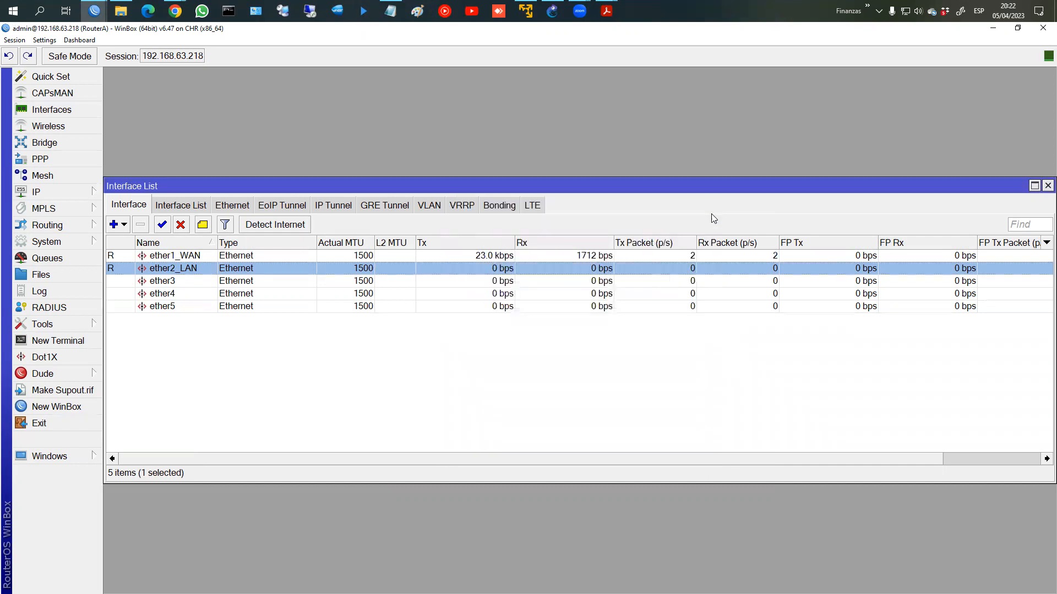
Step: Add a srcnat NAT rule out ether1_WAN with action masquerade
click(87, 193)
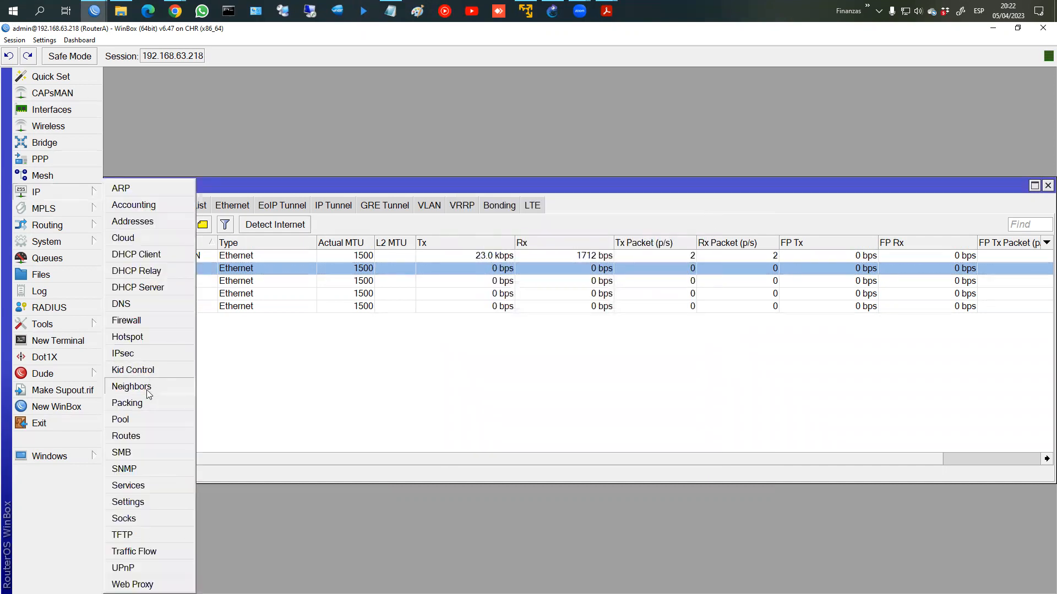
click(155, 319)
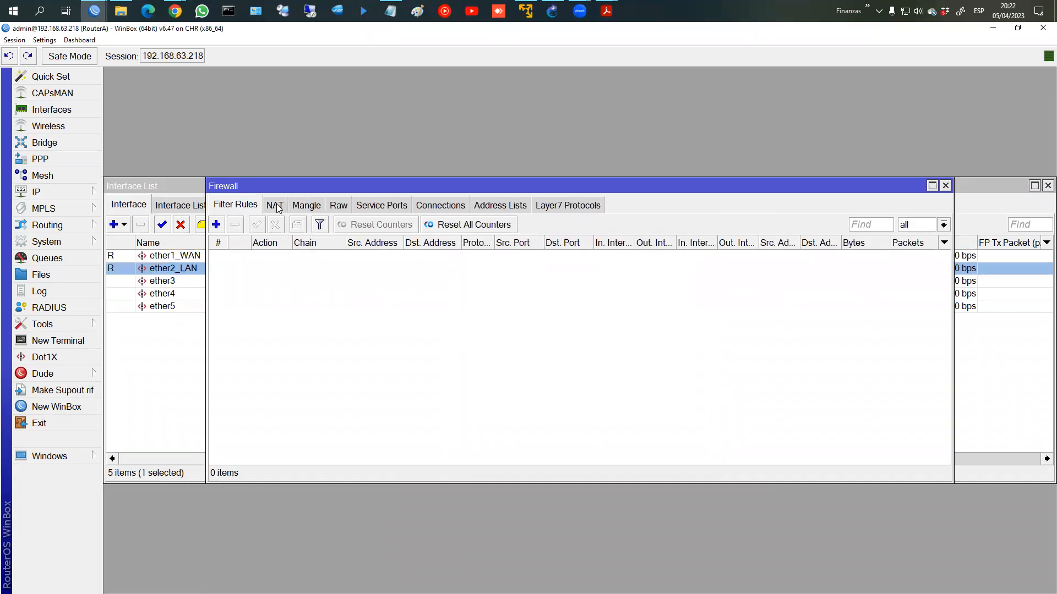
click(274, 205)
click(216, 224)
click(540, 340)
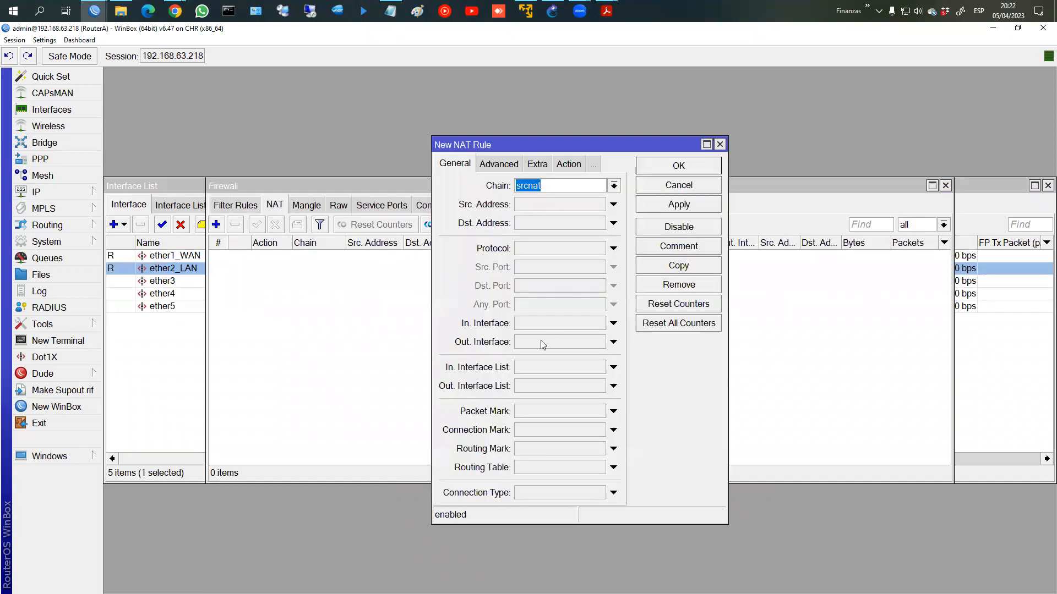
click(572, 166)
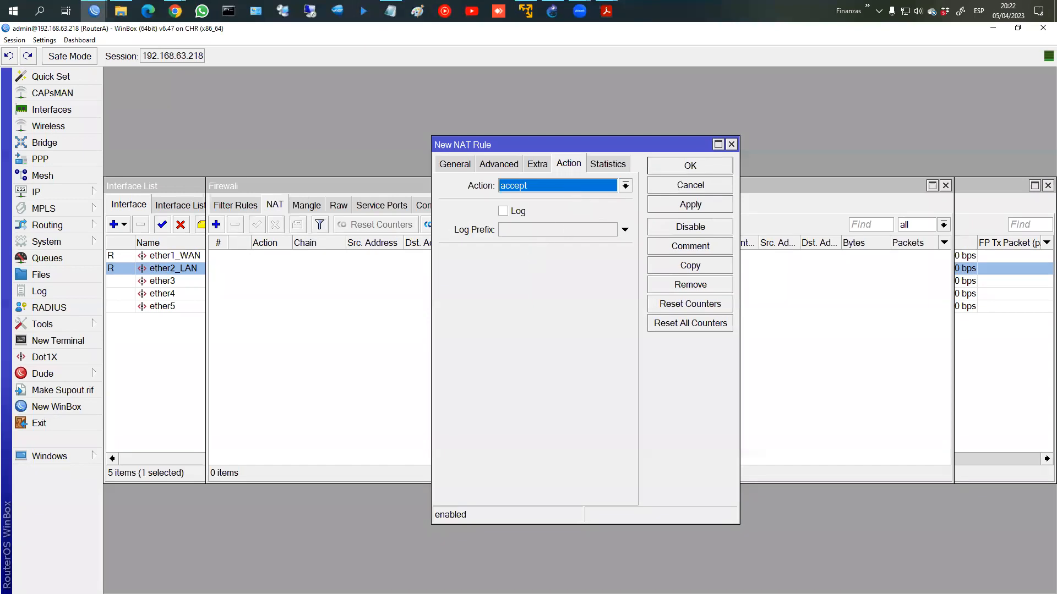
text(masquerade)
key(Return)
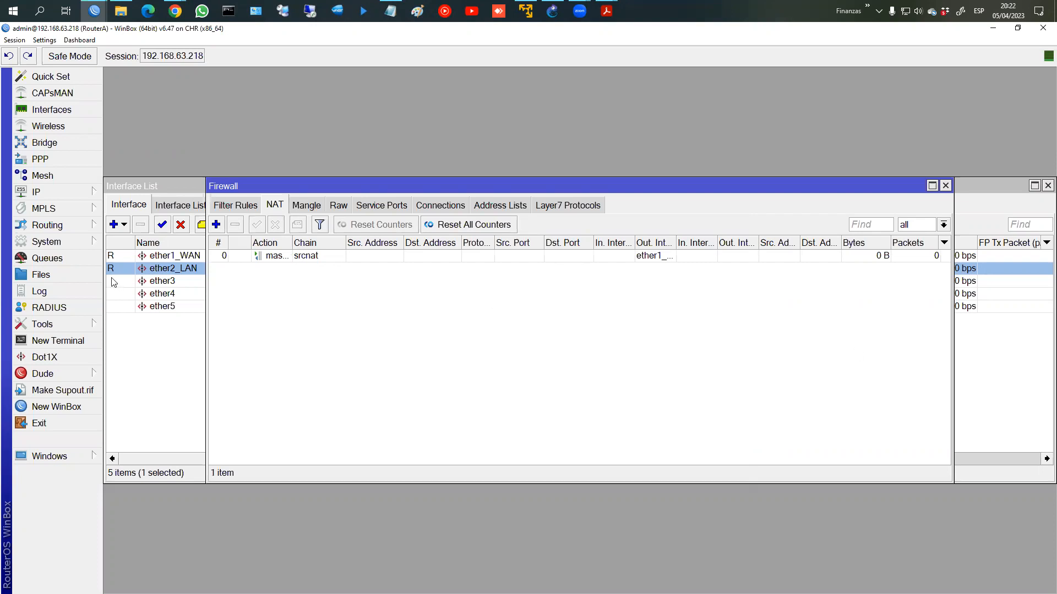
Step: Enable Allow Remote Requests in RouterA's DNS settings without adding an upstream server
click(57, 192)
click(136, 304)
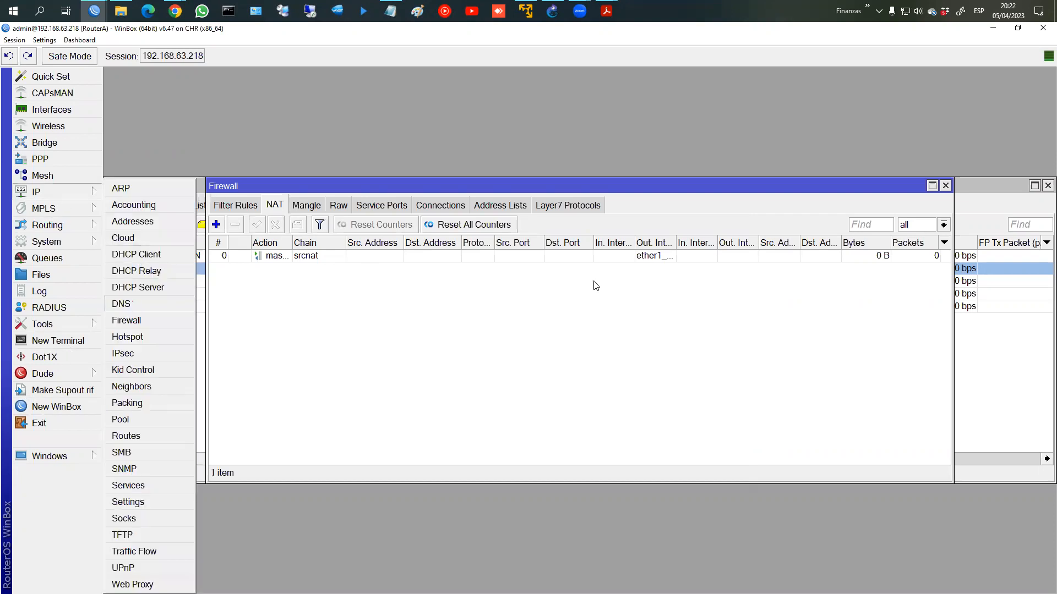
click(581, 300)
click(573, 210)
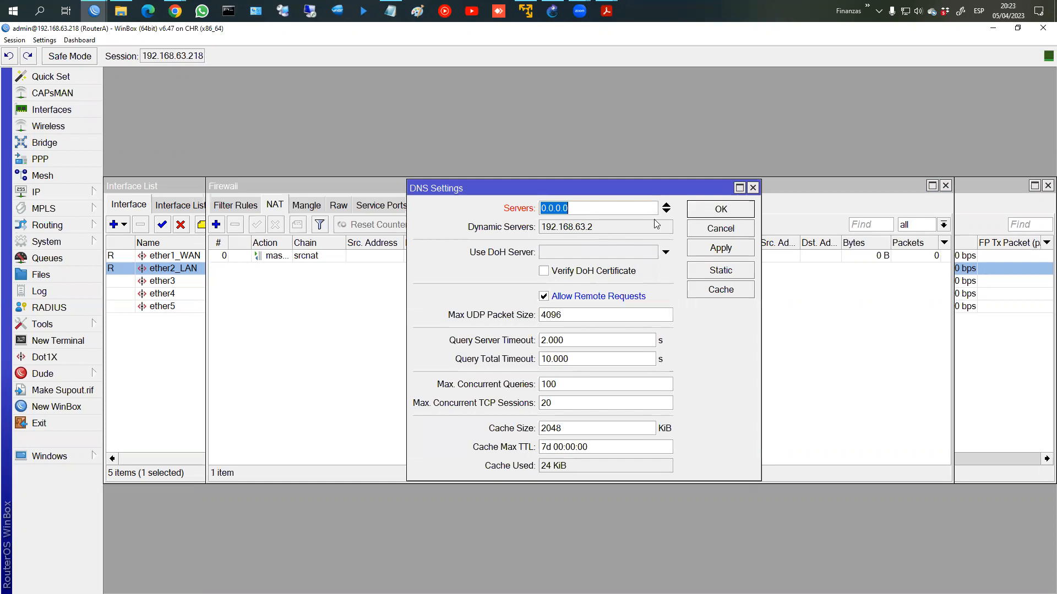
click(666, 204)
click(726, 215)
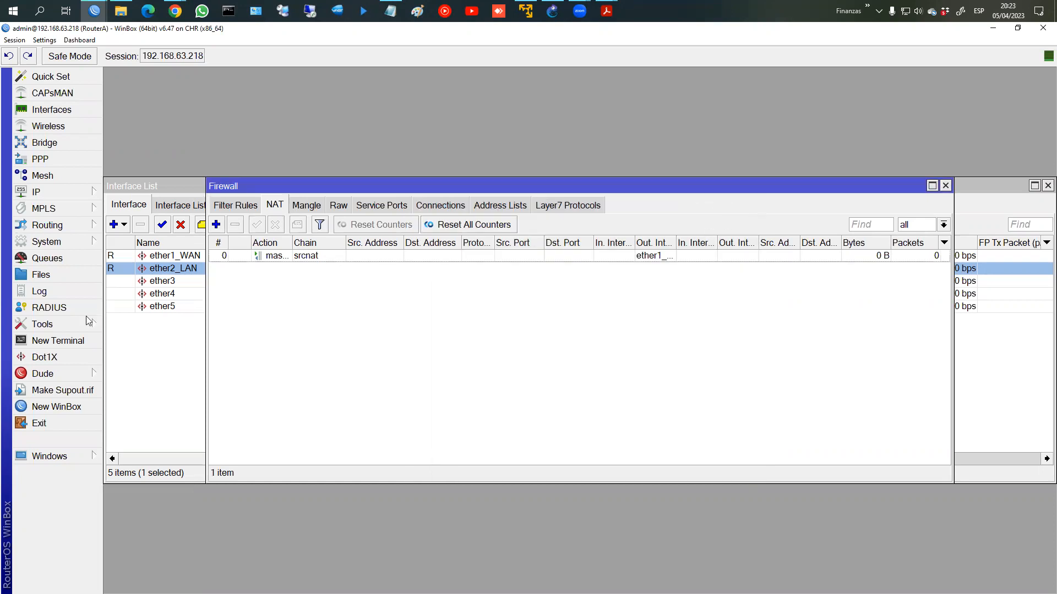
click(80, 340)
Step: Ping fb.com from RouterA's terminal, then close the terminal and firewall window
text(p)
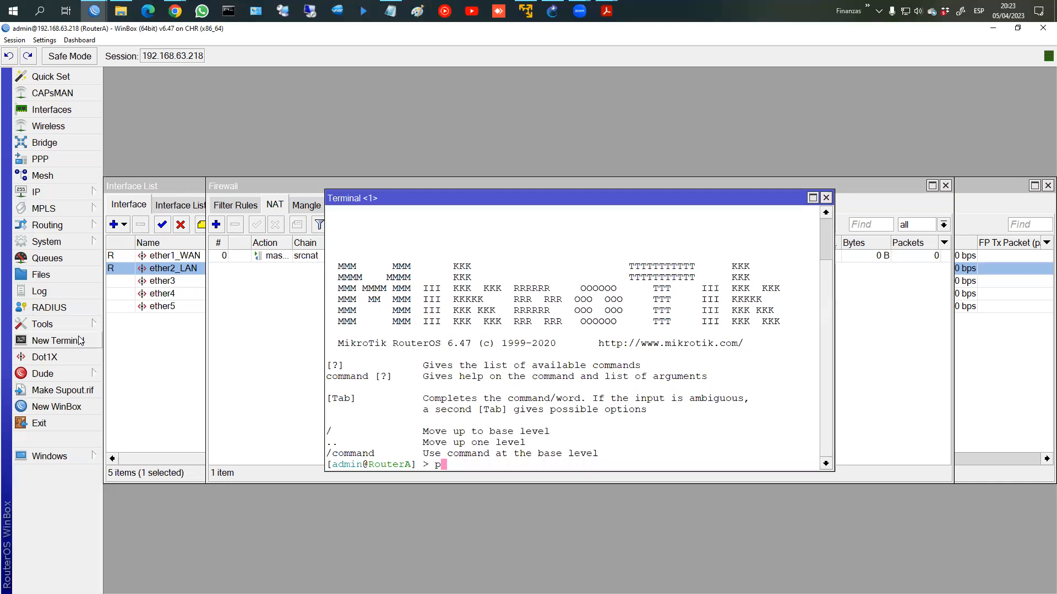
text(ing fb.com)
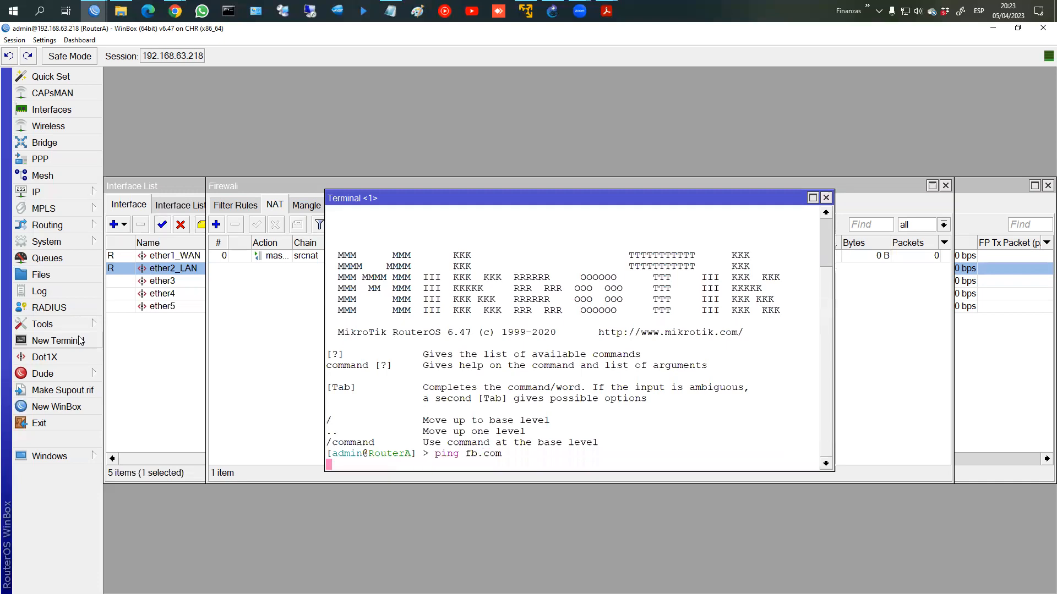
key(Return)
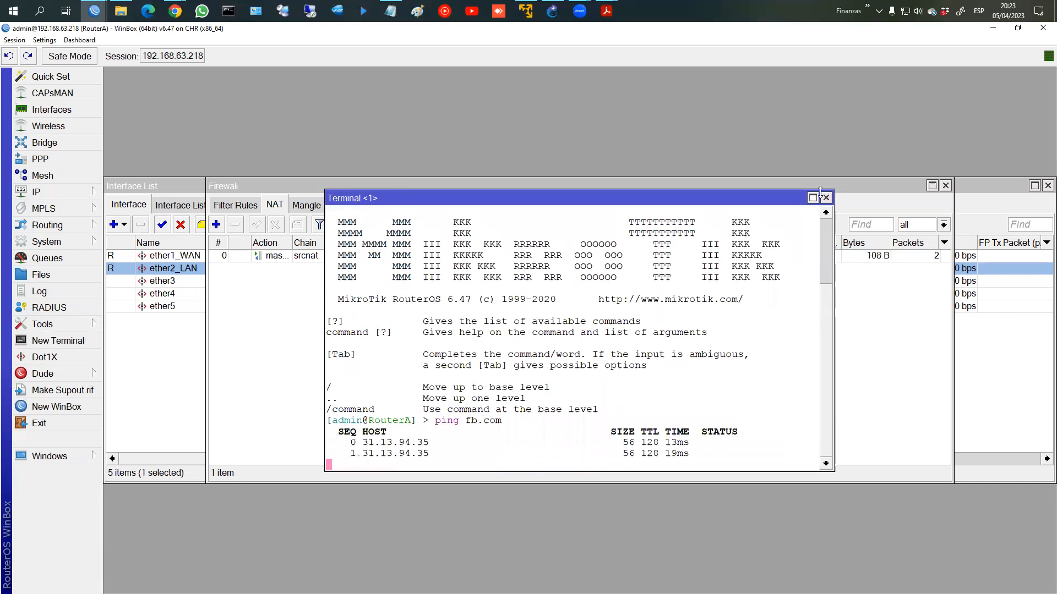
click(825, 198)
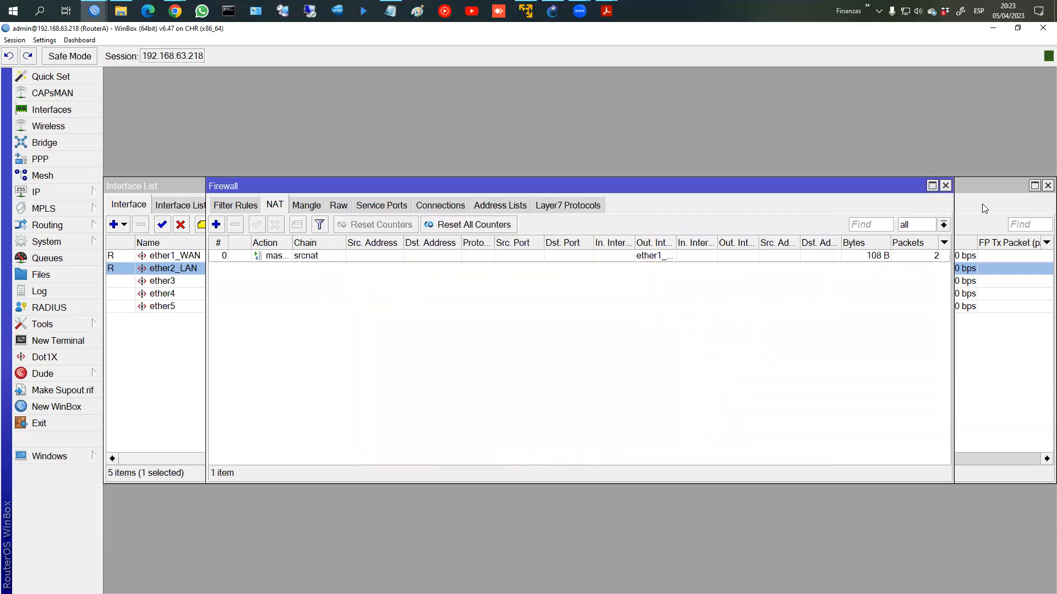
click(946, 186)
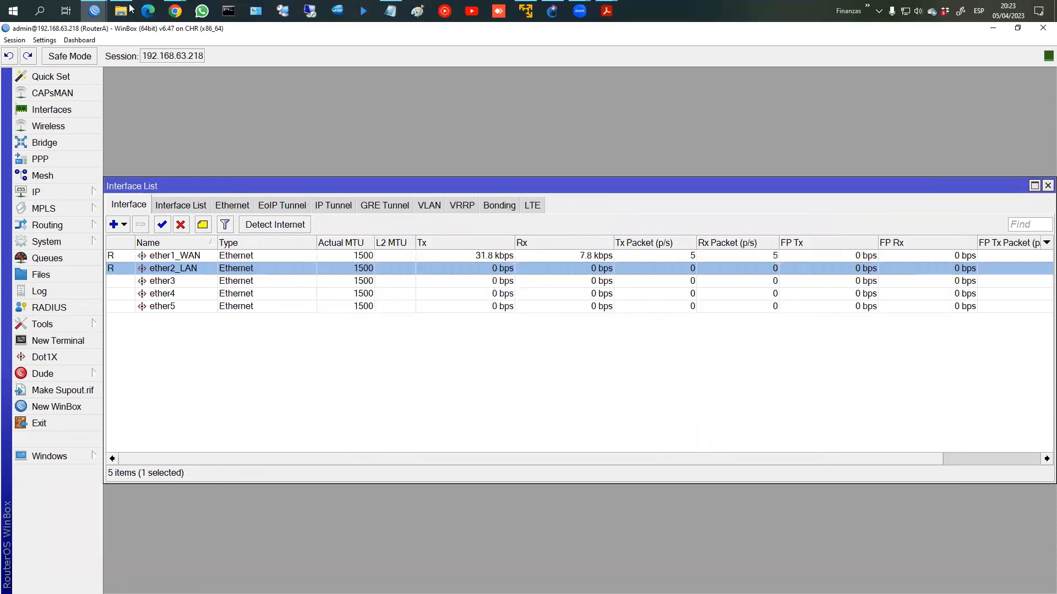
Step: Connect to RouterB full screen with enlarged text, then return to the RouterA session
mouse_move(100, 10)
click(84, 71)
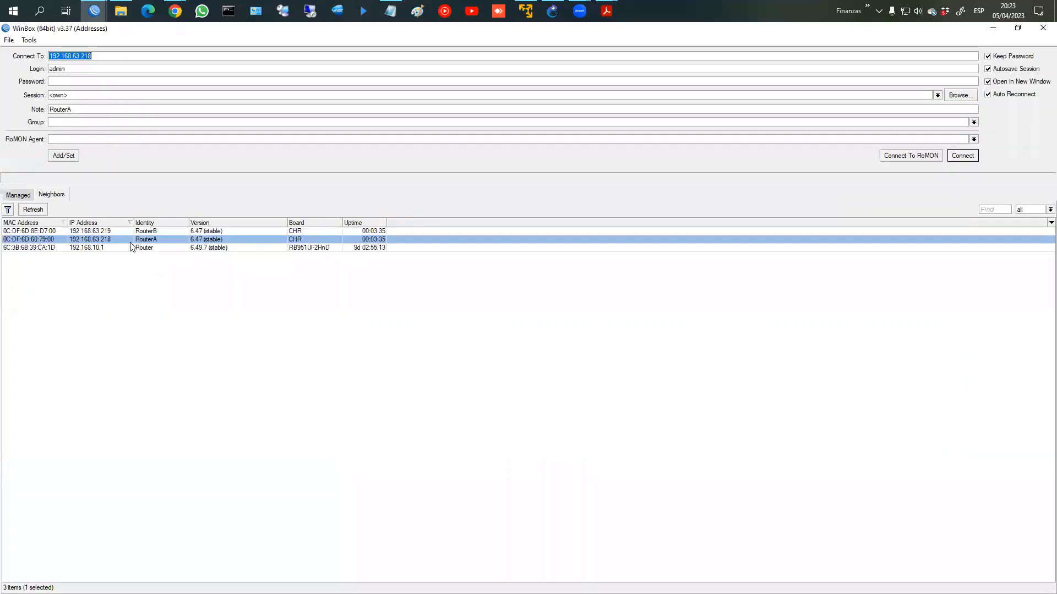
click(141, 231)
click(960, 156)
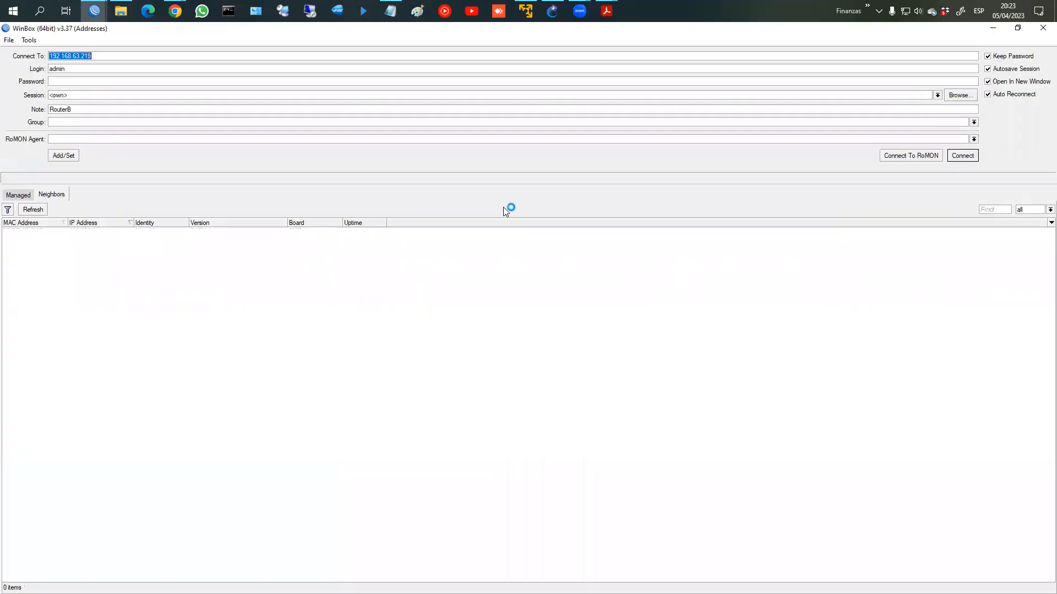
double_click(266, 32)
click(44, 40)
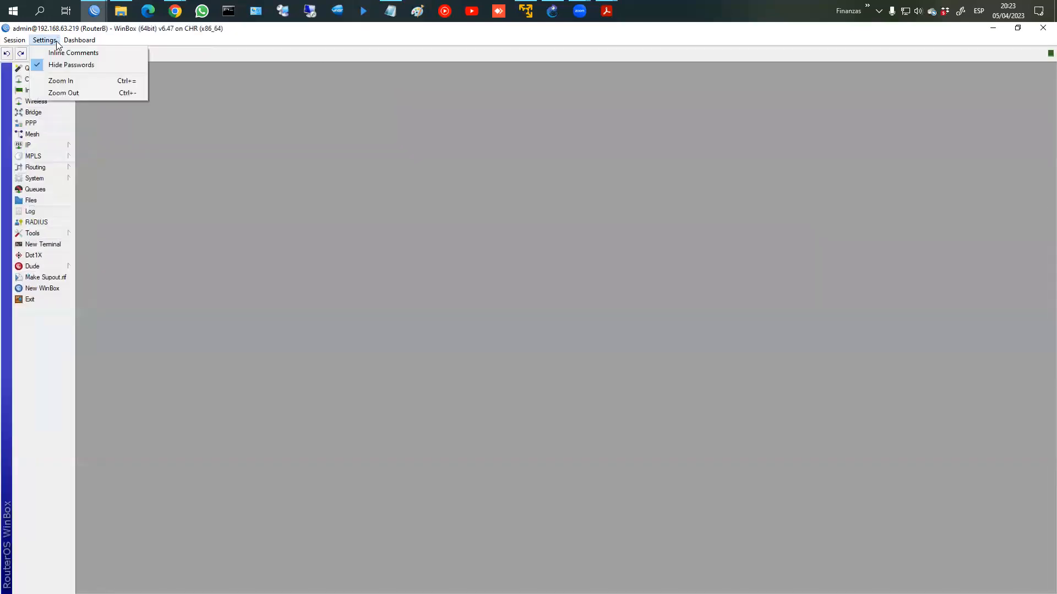
click(70, 81)
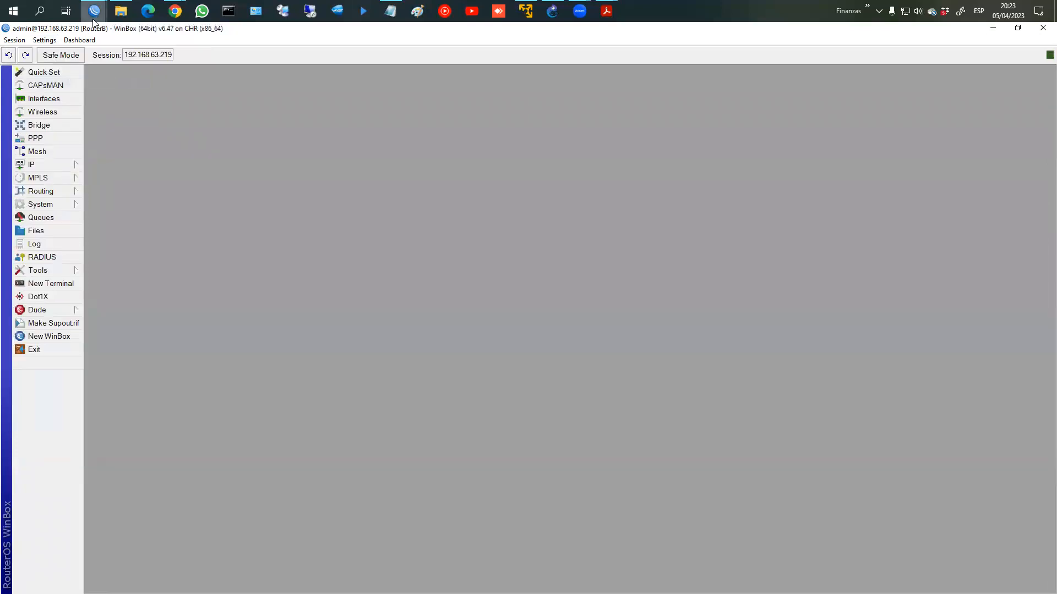
mouse_move(94, 11)
click(182, 83)
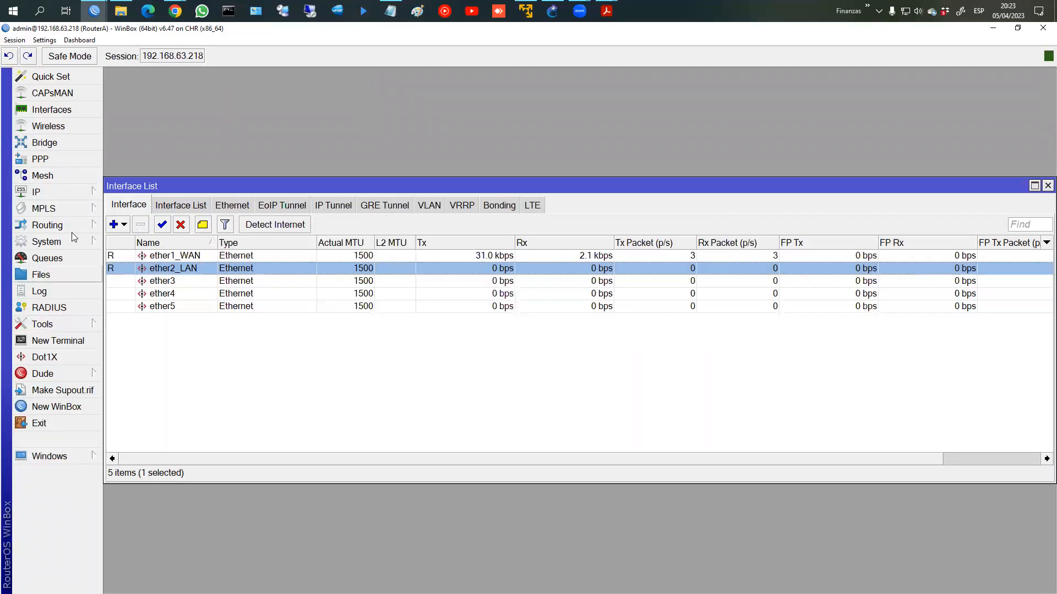
Step: Run DHCP Setup on ether2_LAN to create dhcp1 with pool dhcp_pool0
click(72, 193)
click(142, 287)
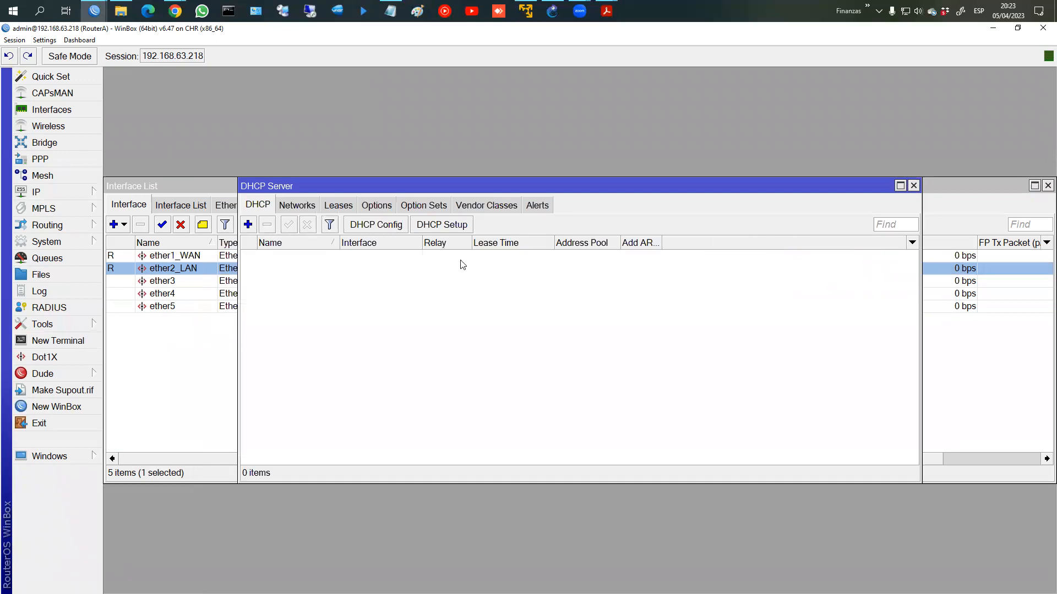
click(458, 226)
click(599, 327)
click(596, 351)
click(630, 348)
click(630, 348)
click(630, 348)
click(630, 348)
click(630, 348)
click(630, 348)
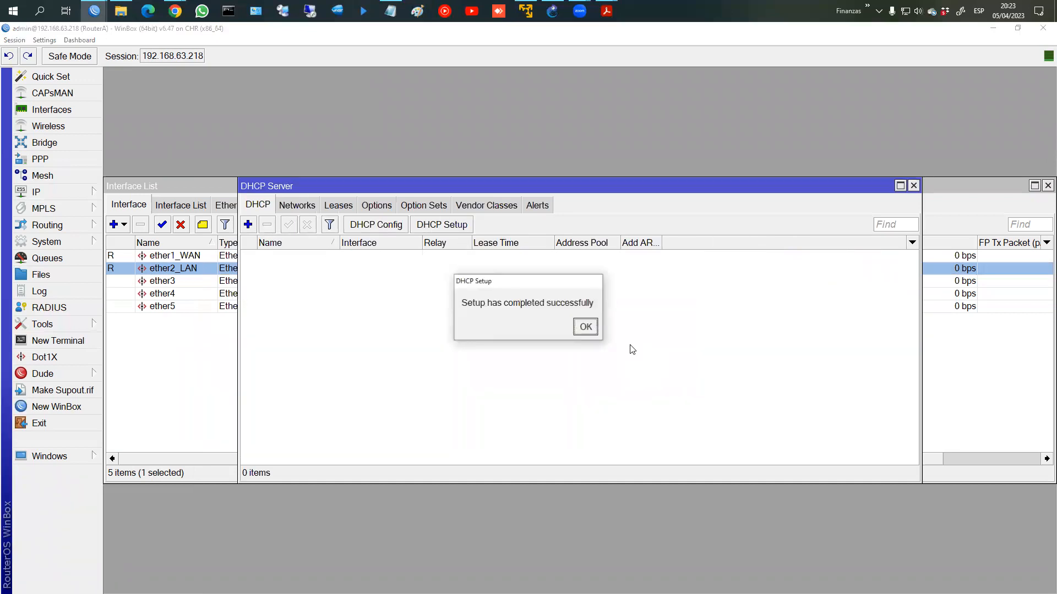
click(586, 327)
click(914, 186)
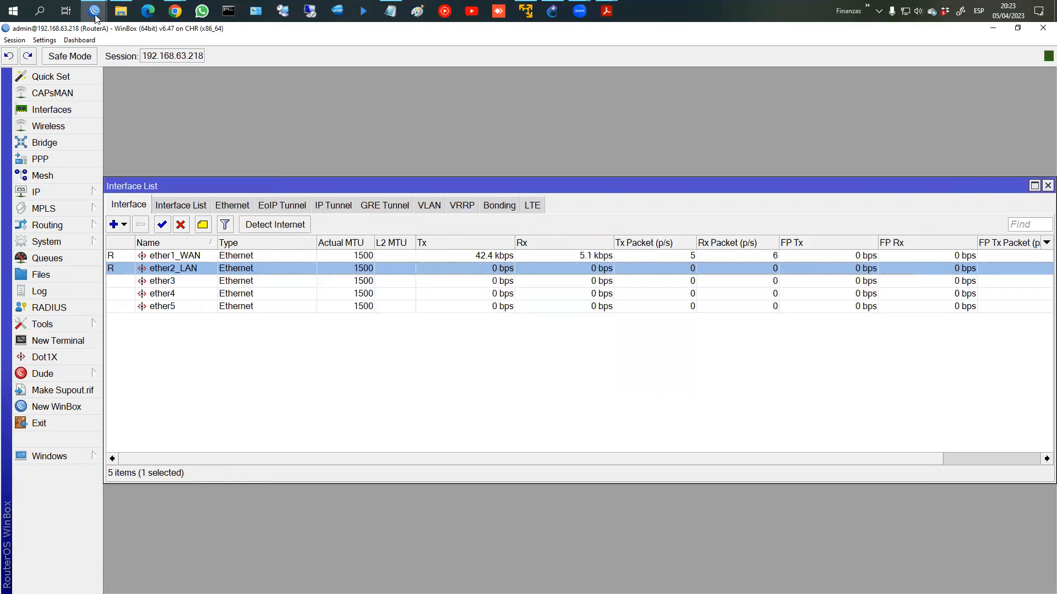
Step: In the RouterB session, rename ether1 to ether1_WAN
mouse_move(94, 11)
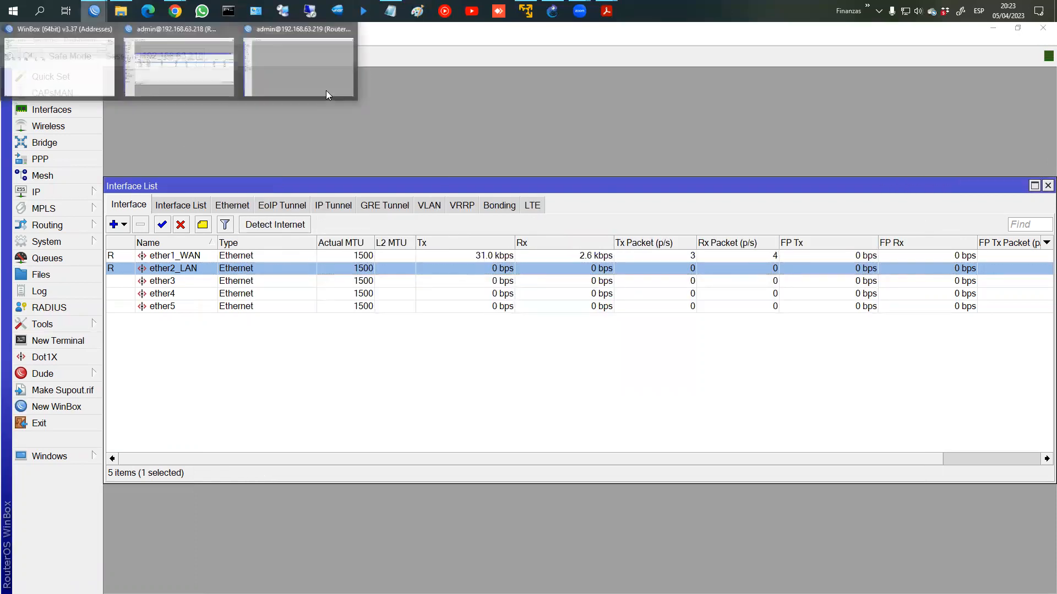
click(325, 88)
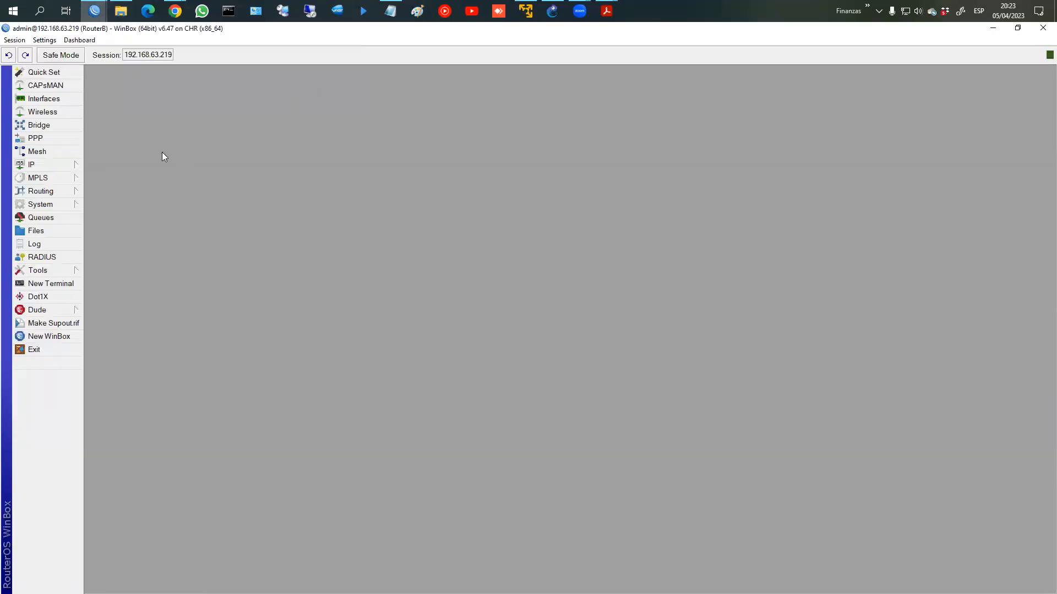
click(48, 166)
click(48, 100)
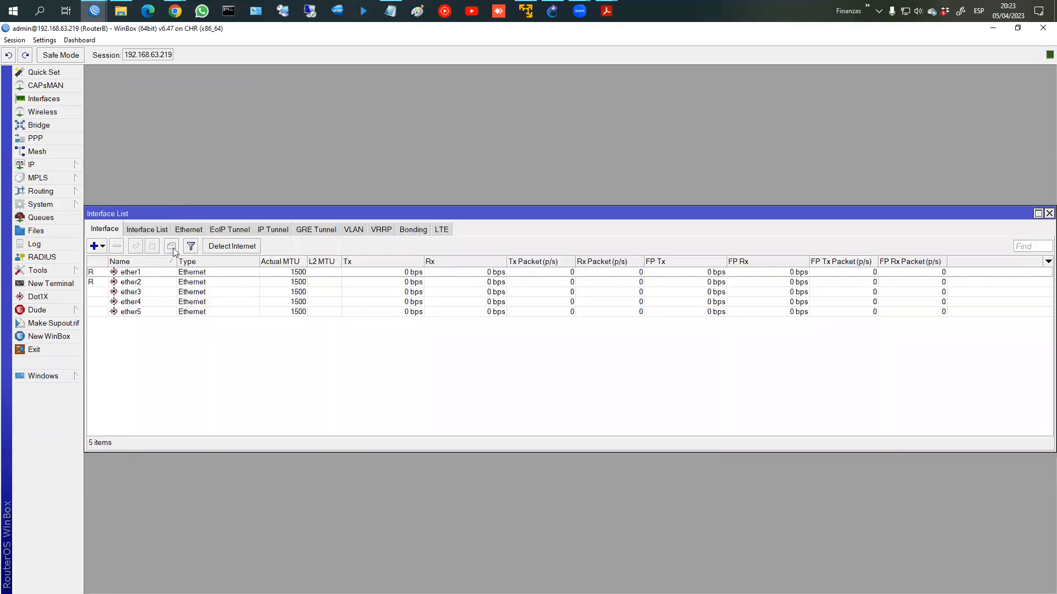
double_click(156, 273)
click(562, 231)
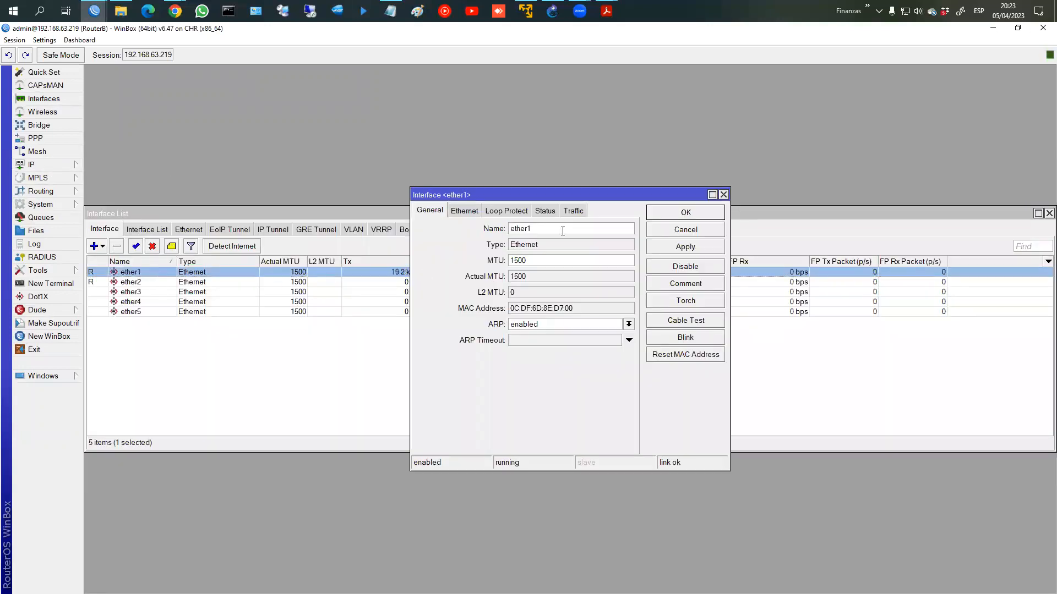
text(_WAN)
key(Return)
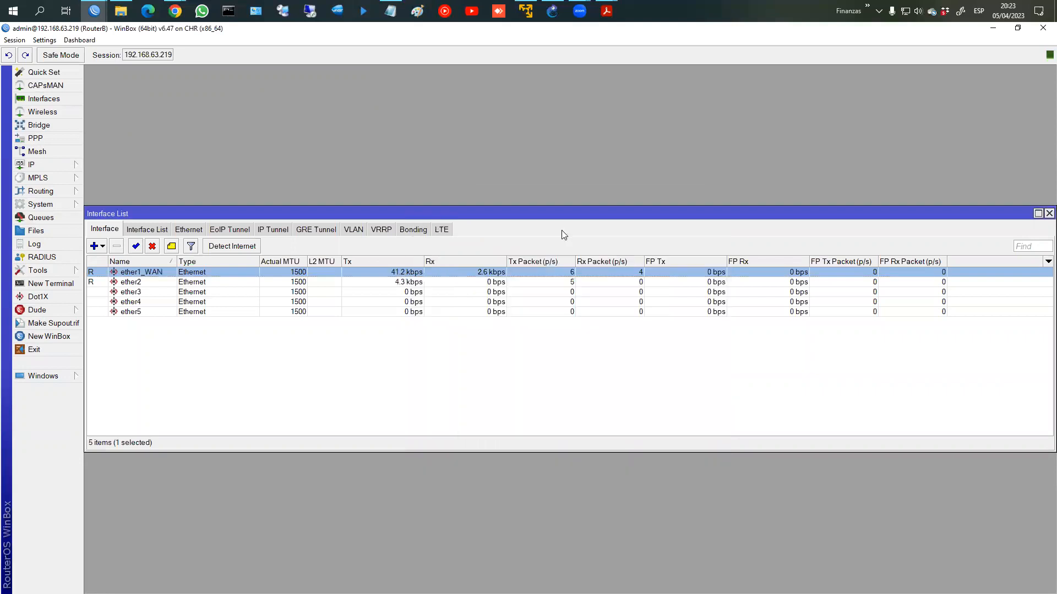
Step: Rename RouterB's ether2 to ether2_LAN and enlarge the WinBox interface
key(Down)
key(Return)
key(End)
text(_LAN)
key(Return)
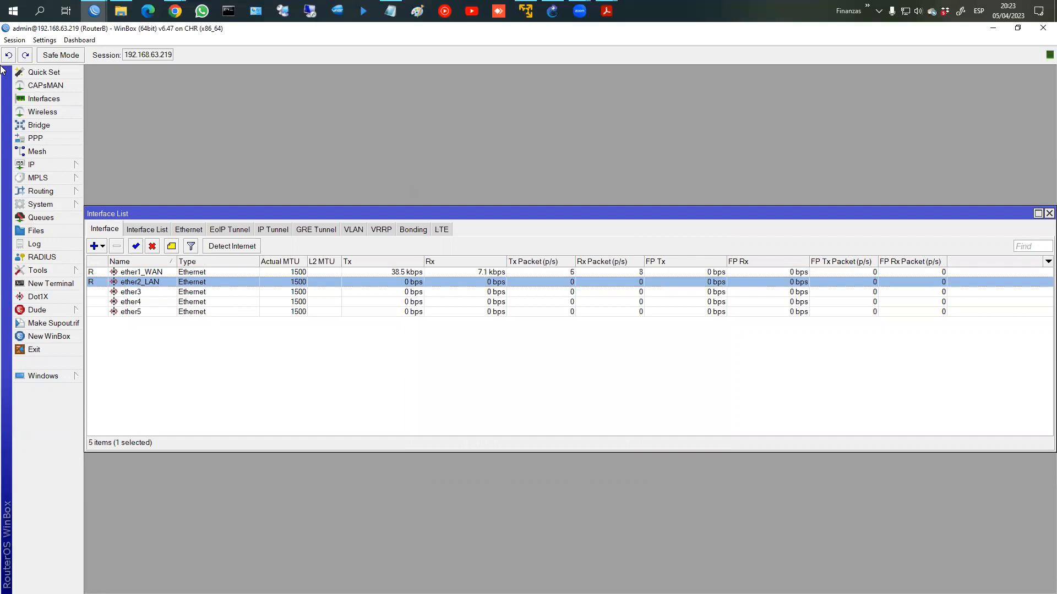
click(45, 41)
click(60, 81)
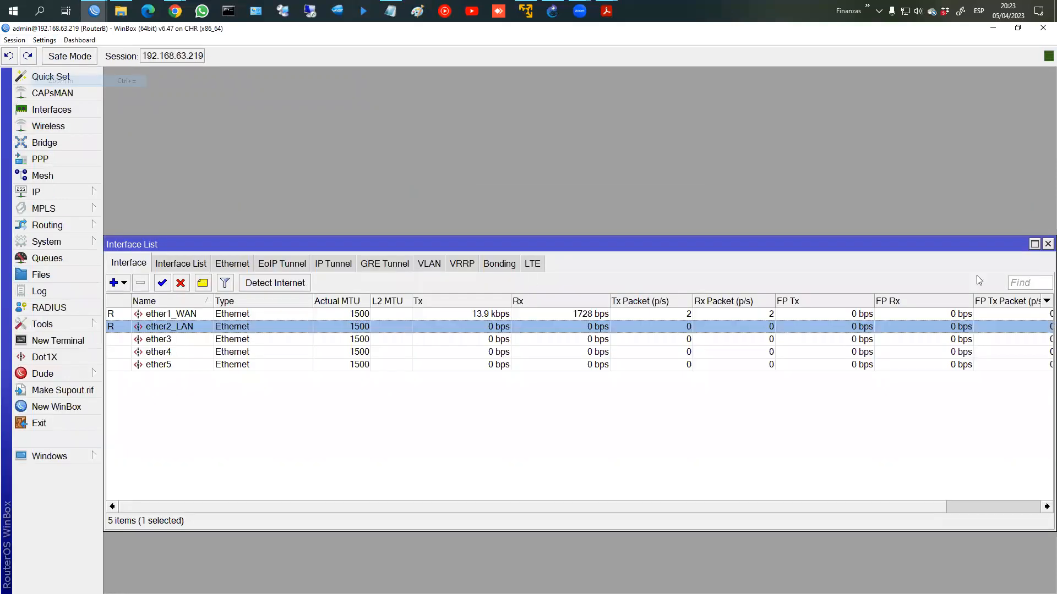
click(1046, 245)
Step: Add the address 192.168.2.1/24 on RouterB's ether2_LAN
click(87, 193)
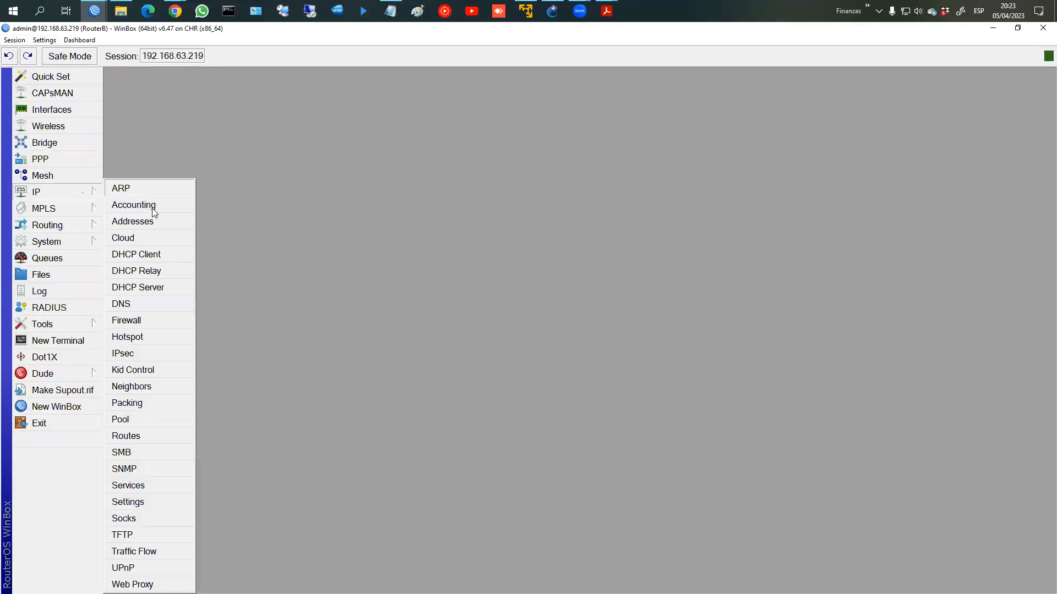
click(150, 220)
click(455, 214)
text(192.168.2.1/24)
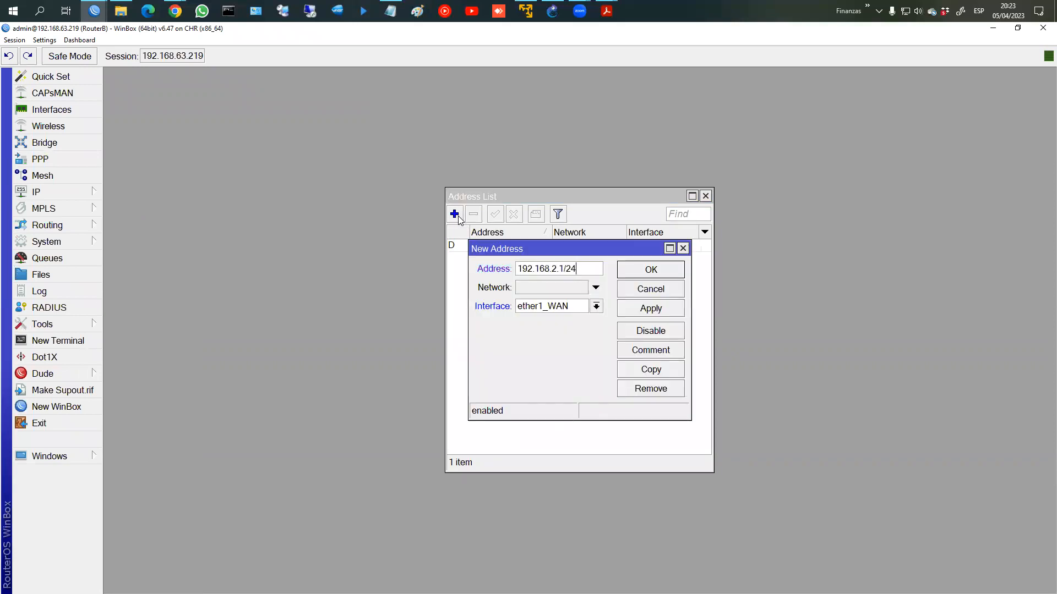
click(566, 307)
click(557, 331)
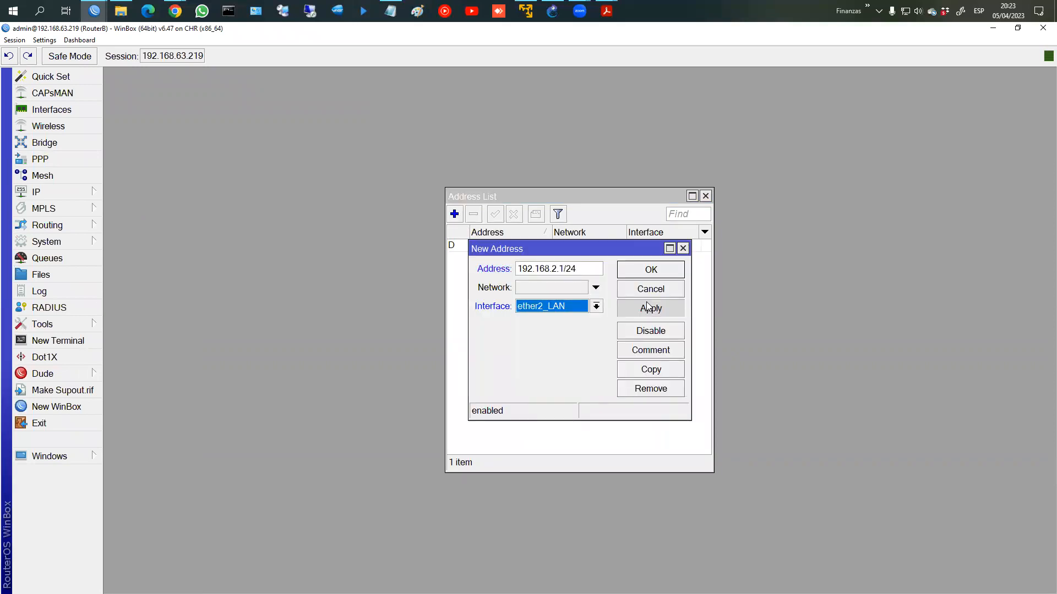
click(650, 272)
click(706, 196)
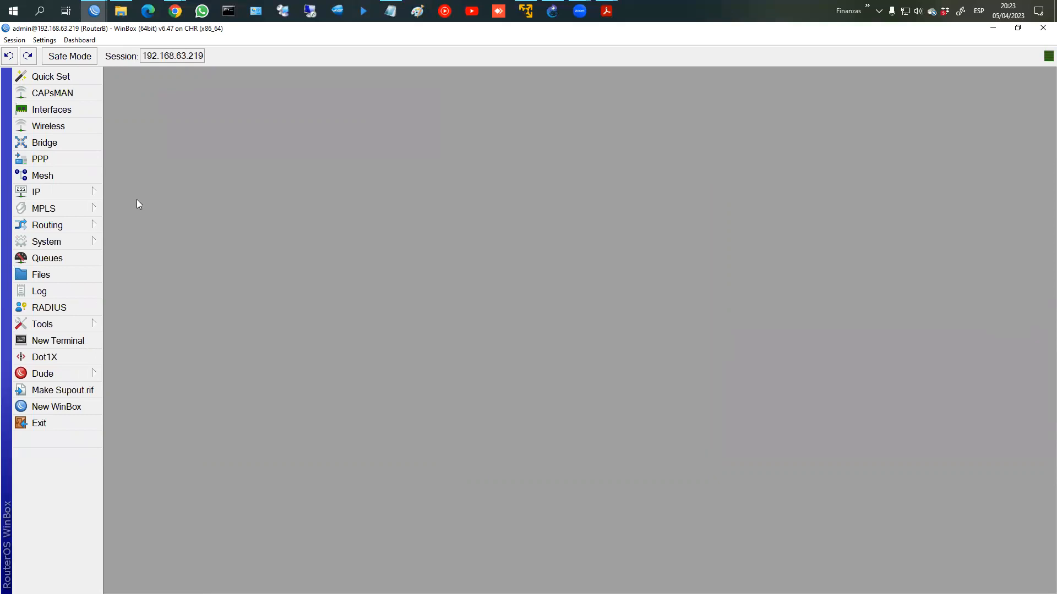
Step: Set up a DHCP server on ether2_LAN, accepting the wizard's default network, gateway, pool and lease
click(50, 191)
click(142, 286)
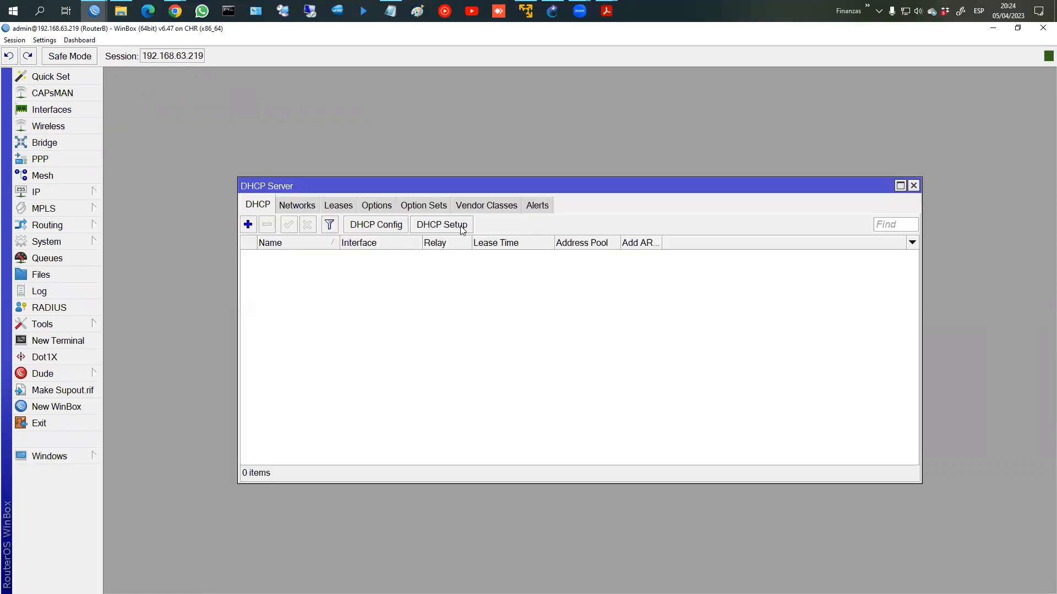
click(442, 225)
click(604, 329)
click(597, 351)
click(622, 348)
click(622, 348)
click(625, 349)
click(628, 349)
click(629, 351)
click(630, 350)
click(585, 328)
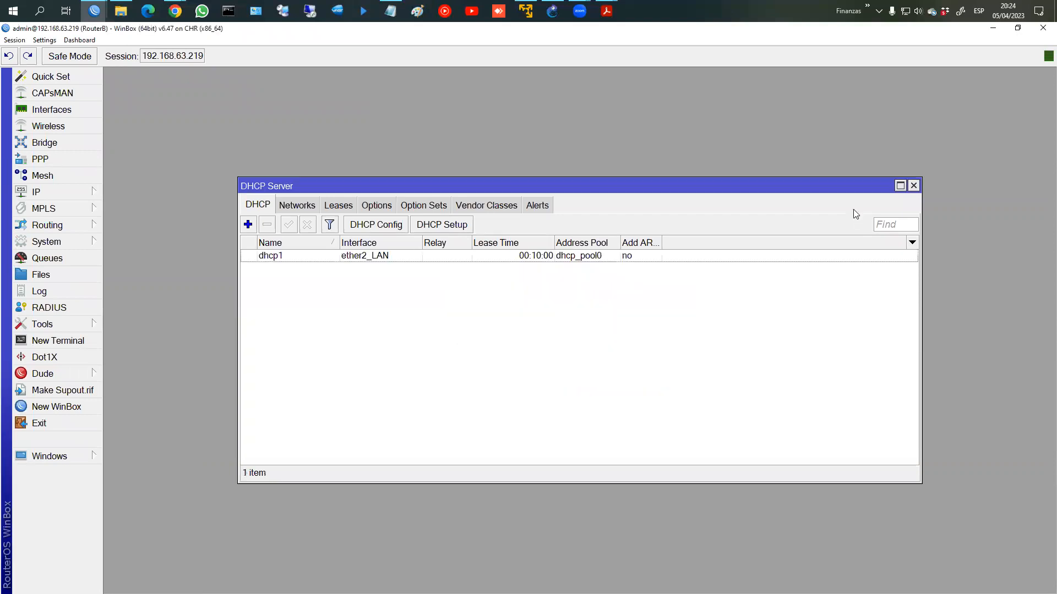
click(913, 186)
Step: Add a srcnat NAT rule with action masquerade on RouterB
click(66, 192)
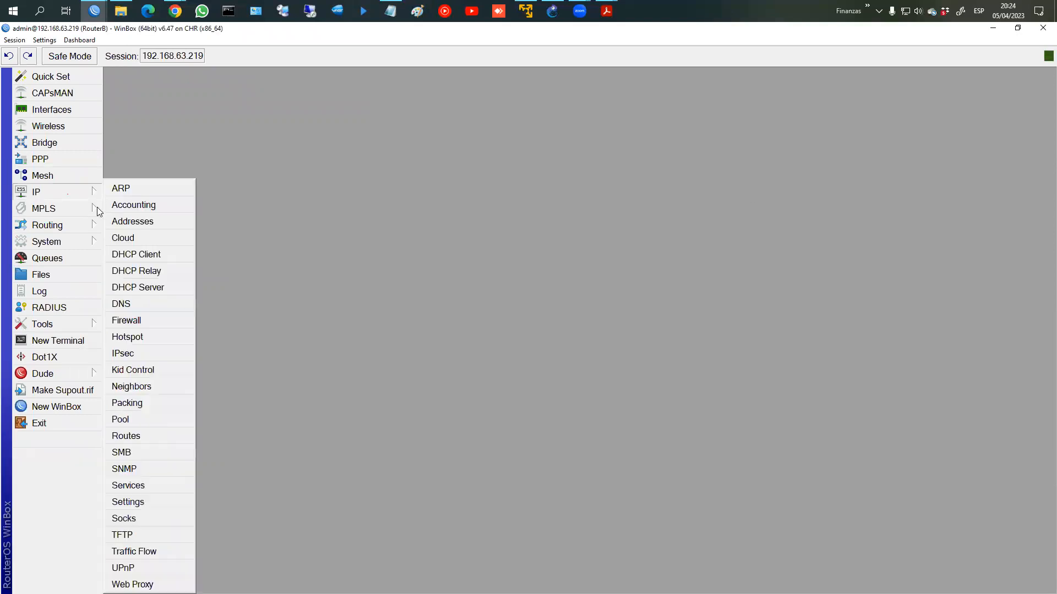
click(129, 320)
click(274, 204)
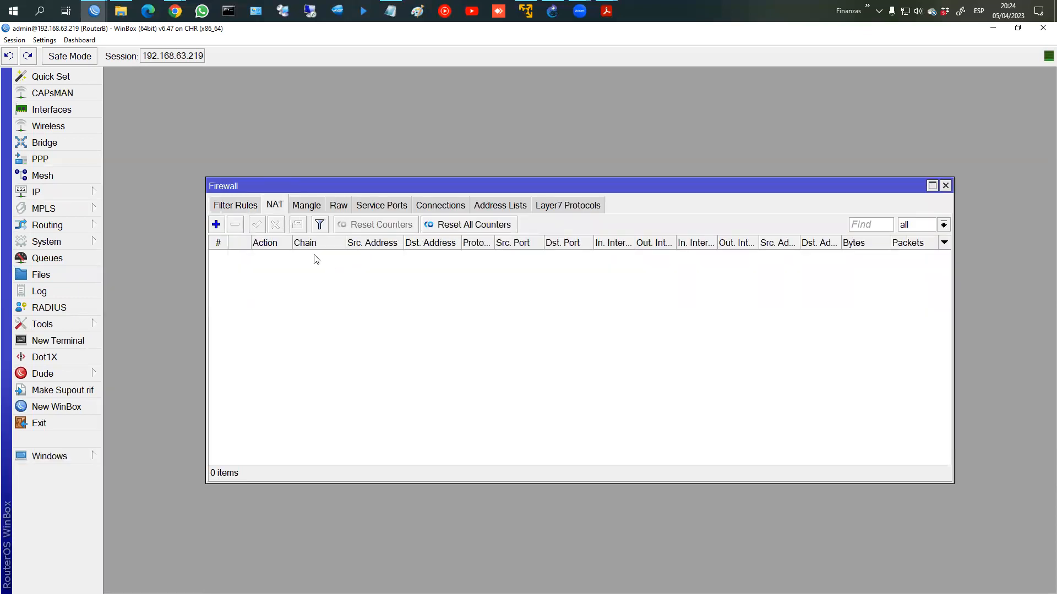
click(215, 225)
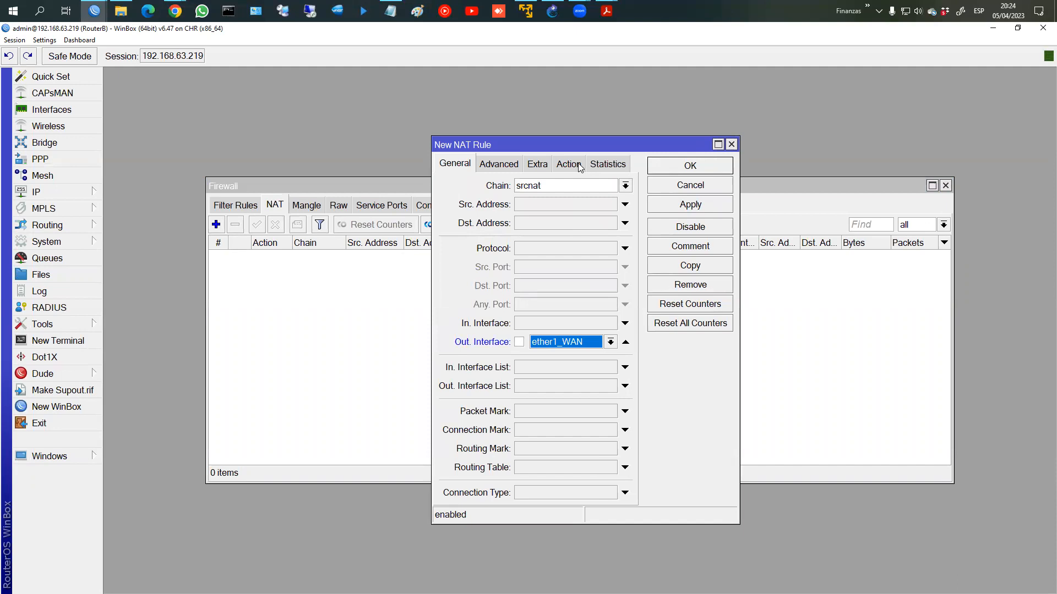
click(579, 164)
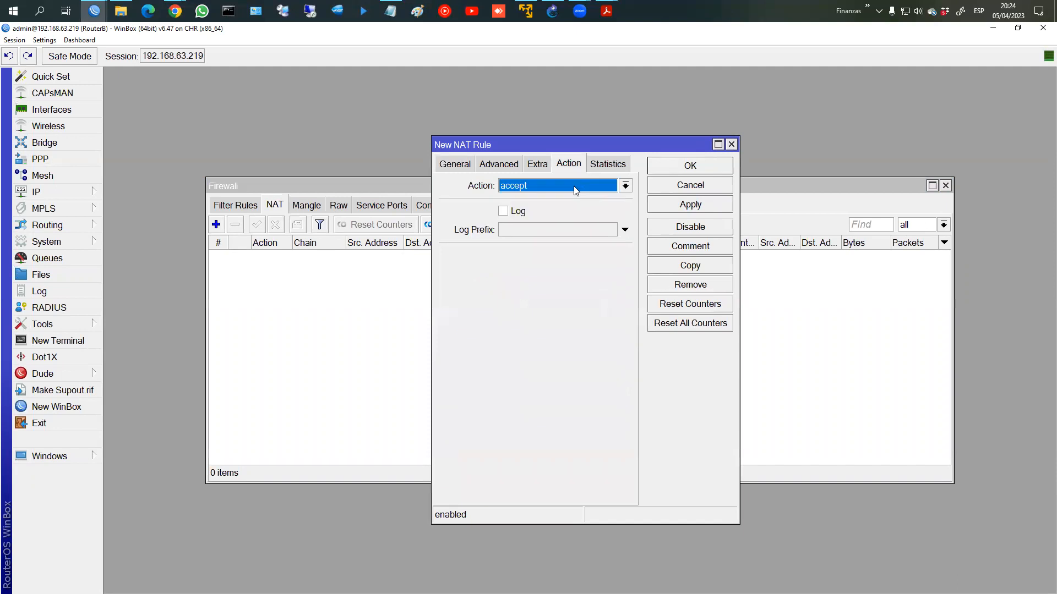
click(575, 190)
click(557, 258)
click(668, 206)
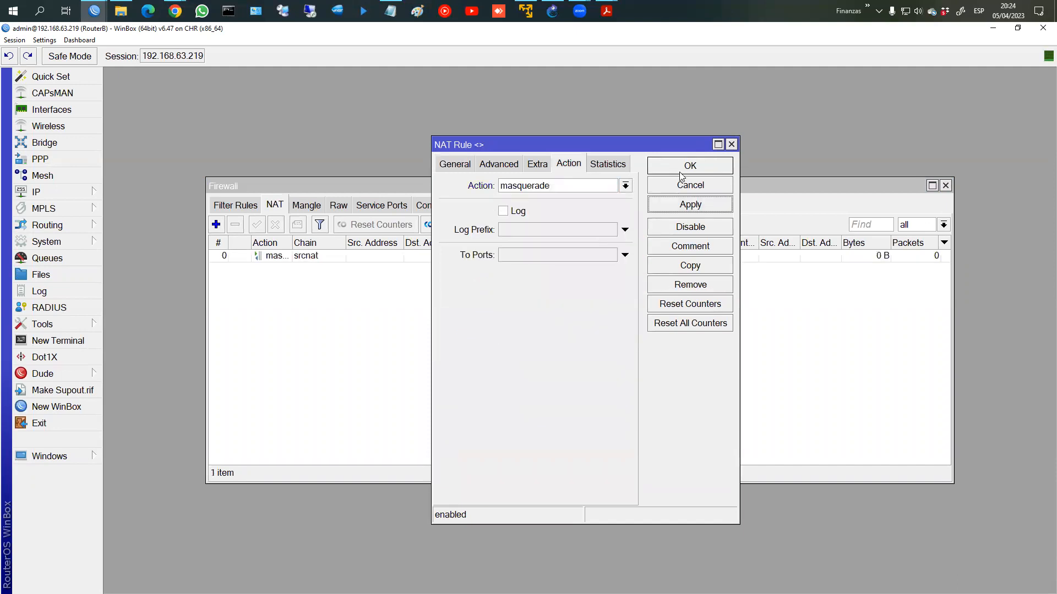
click(682, 176)
click(945, 185)
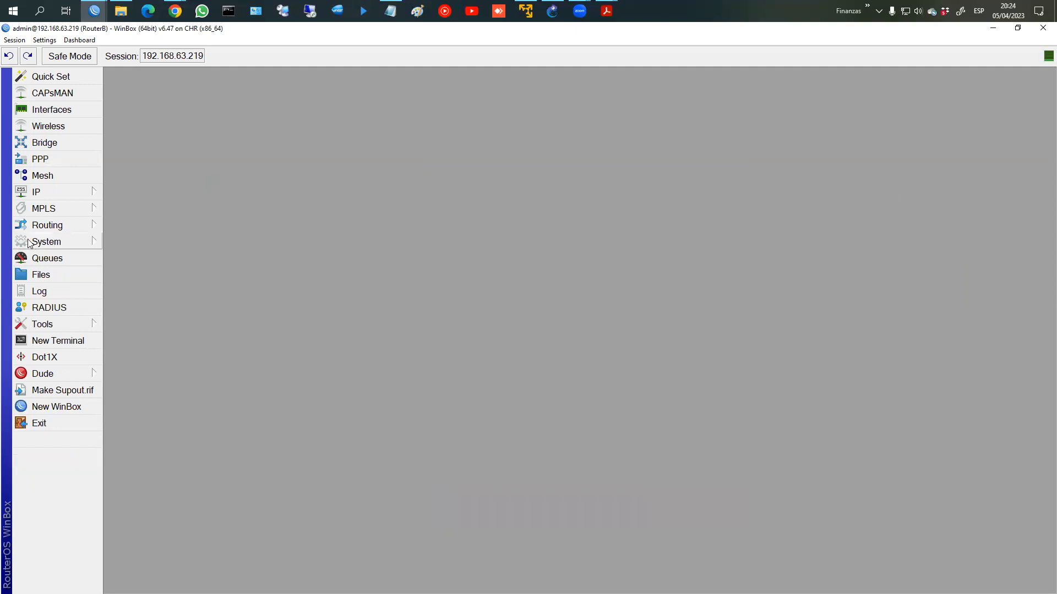
Step: Enable Allow Remote Requests in RouterB's DNS settings
click(37, 192)
click(119, 303)
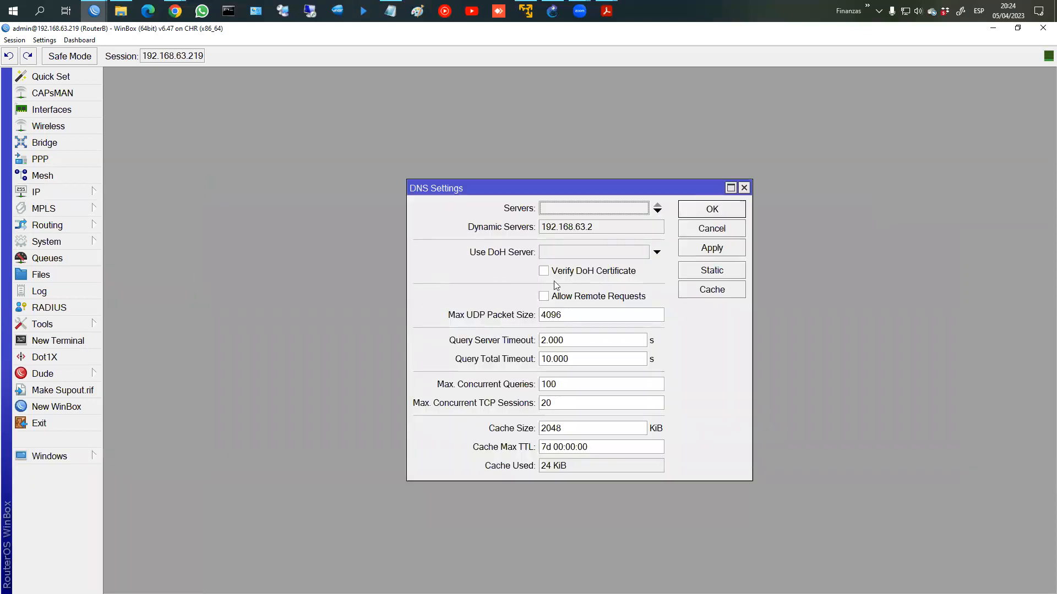
click(575, 297)
click(694, 247)
click(710, 209)
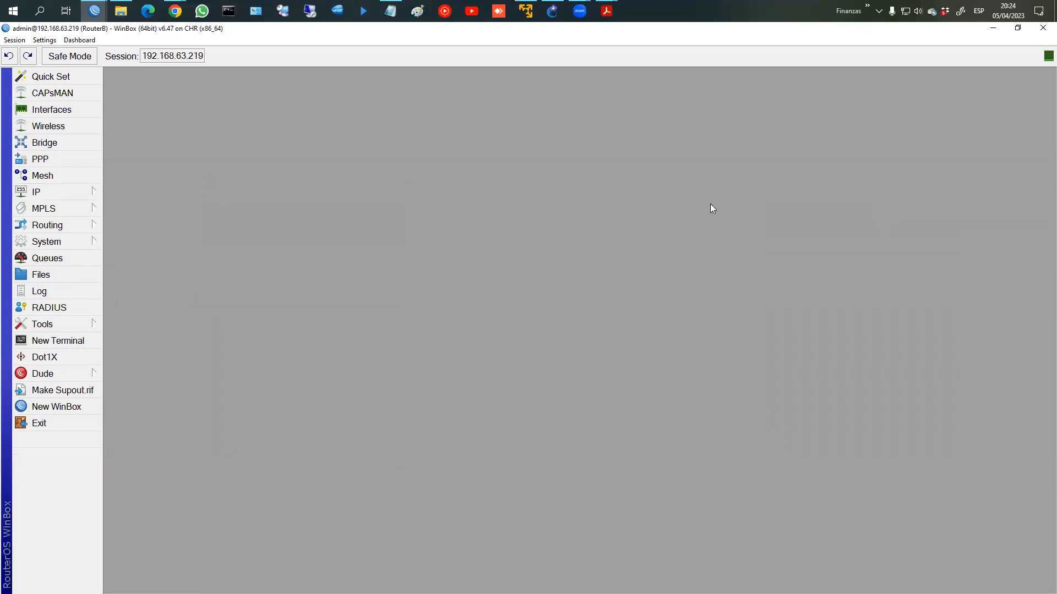
Step: Ping fb.com from a RouterB terminal to confirm internet access
click(74, 341)
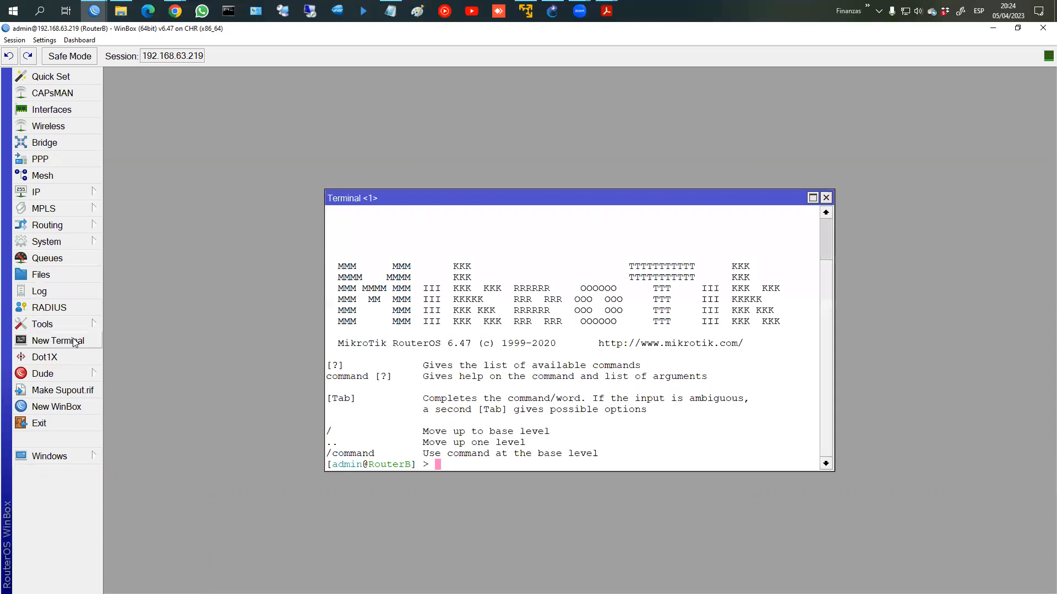
text(ping fb.com)
key(Return)
key(ctrl+c)
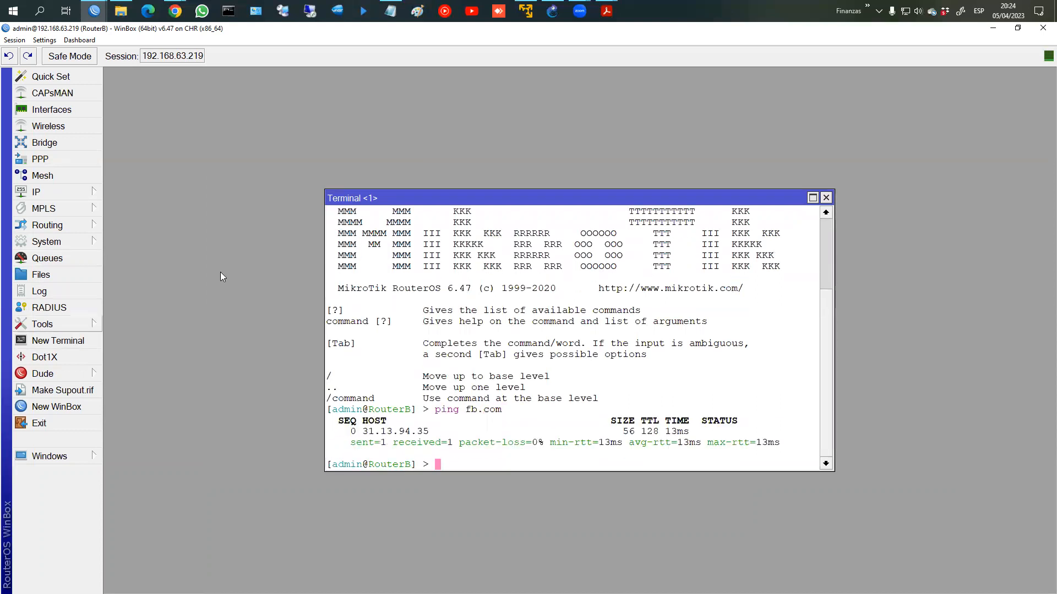
click(825, 197)
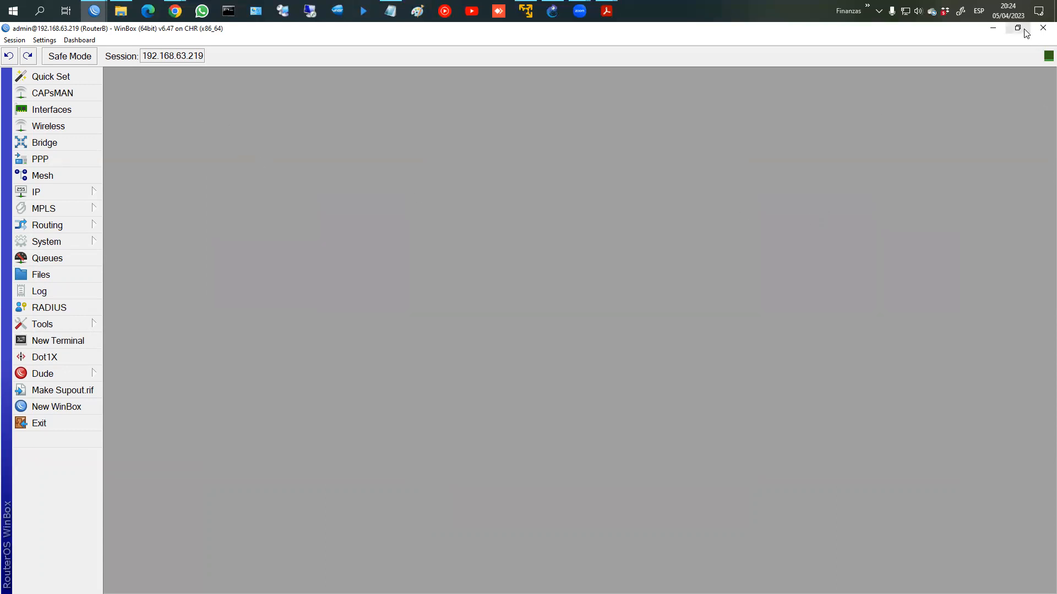
click(94, 11)
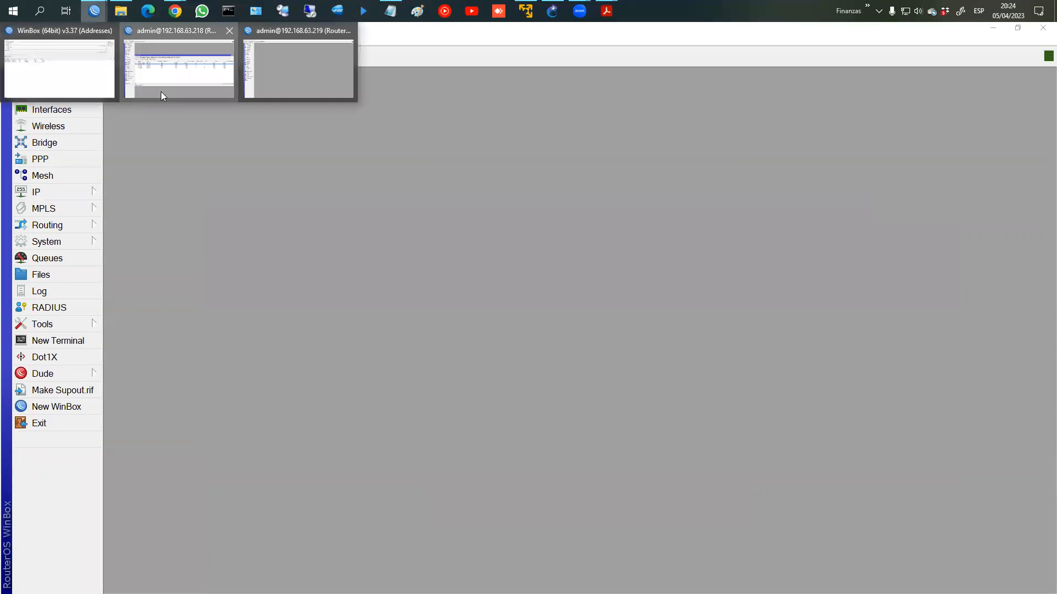
Step: On RouterA, start a new IP Tunnel interface
click(161, 92)
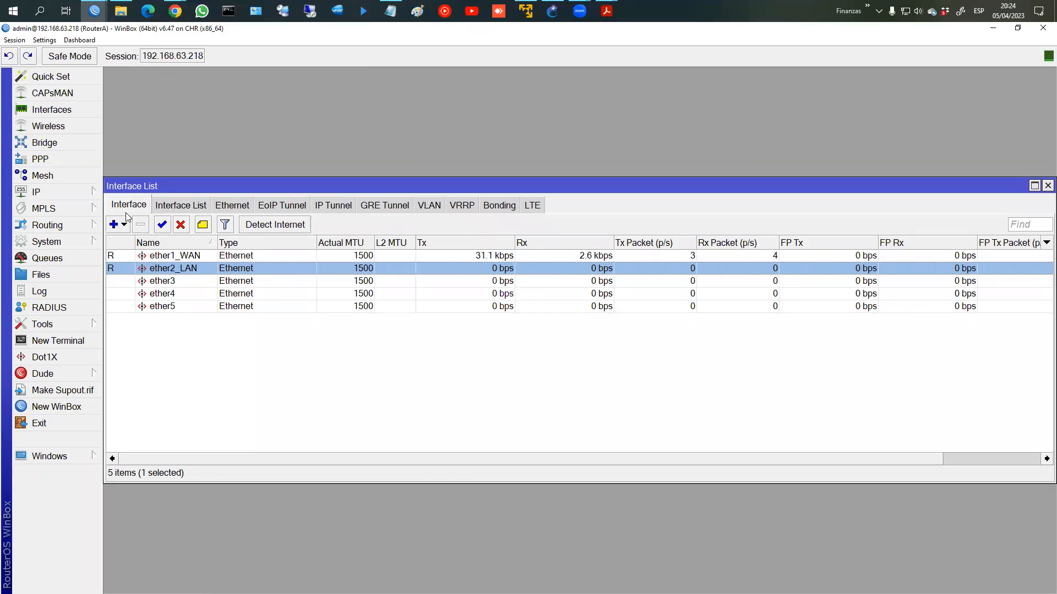
click(117, 225)
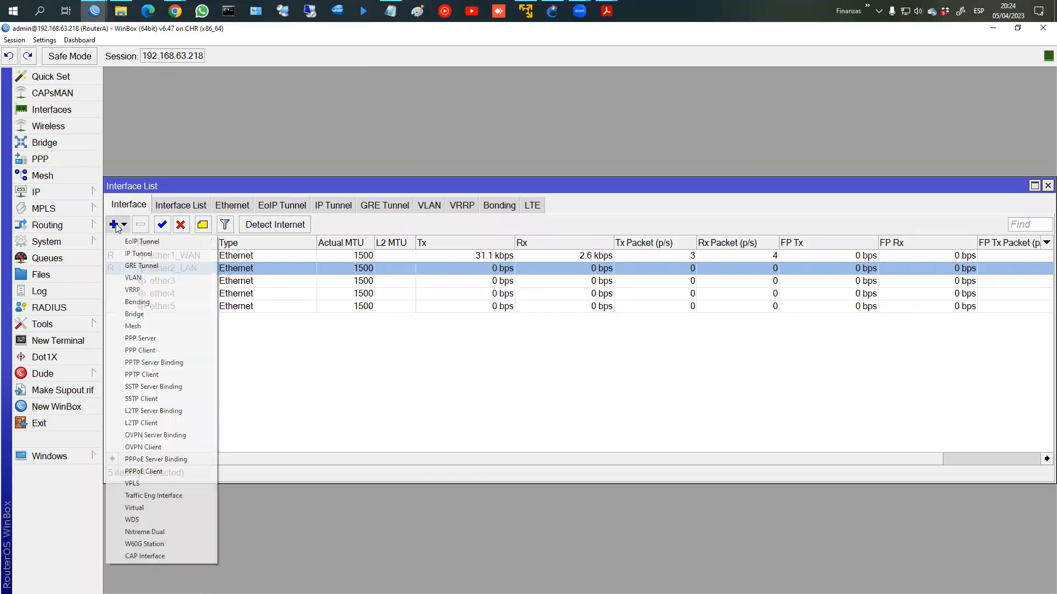
click(139, 254)
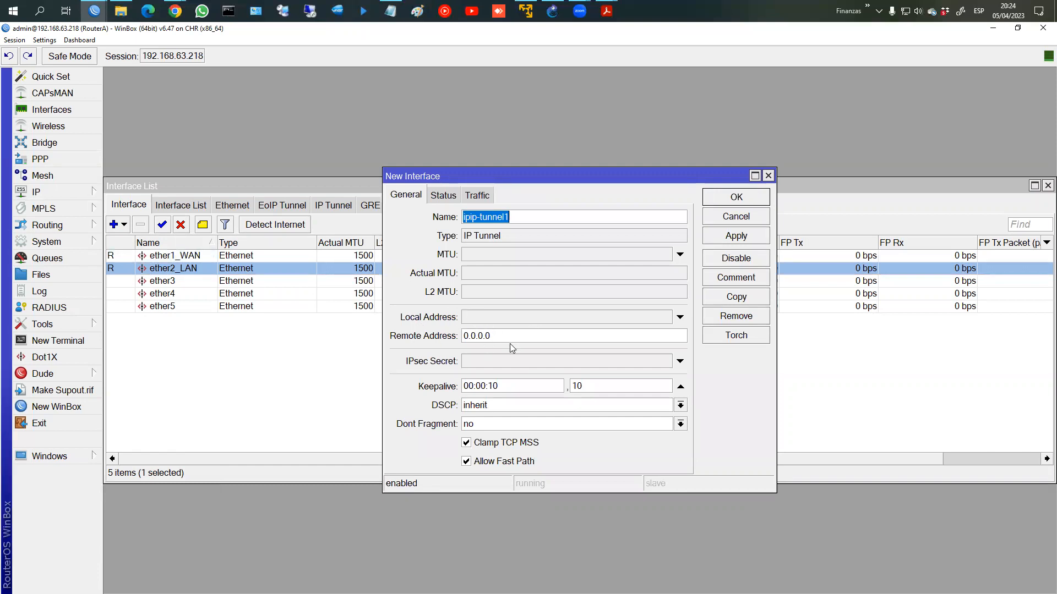
drag(579, 185, 517, 139)
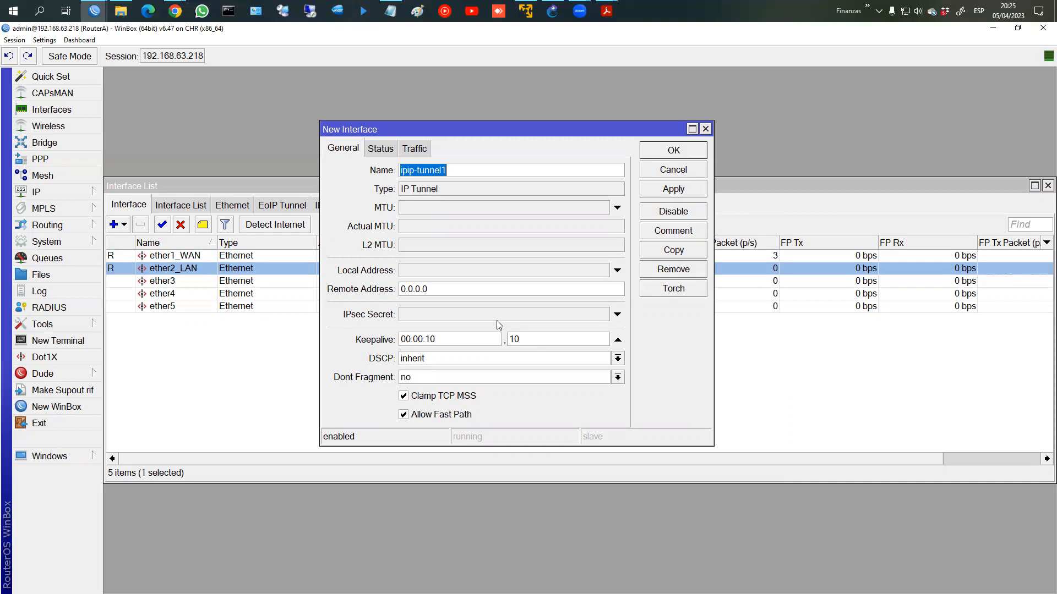
Step: Replace the placeholder 0.0.0.0 remote address with 192.168.63.219
click(480, 292)
drag(399, 292, 466, 298)
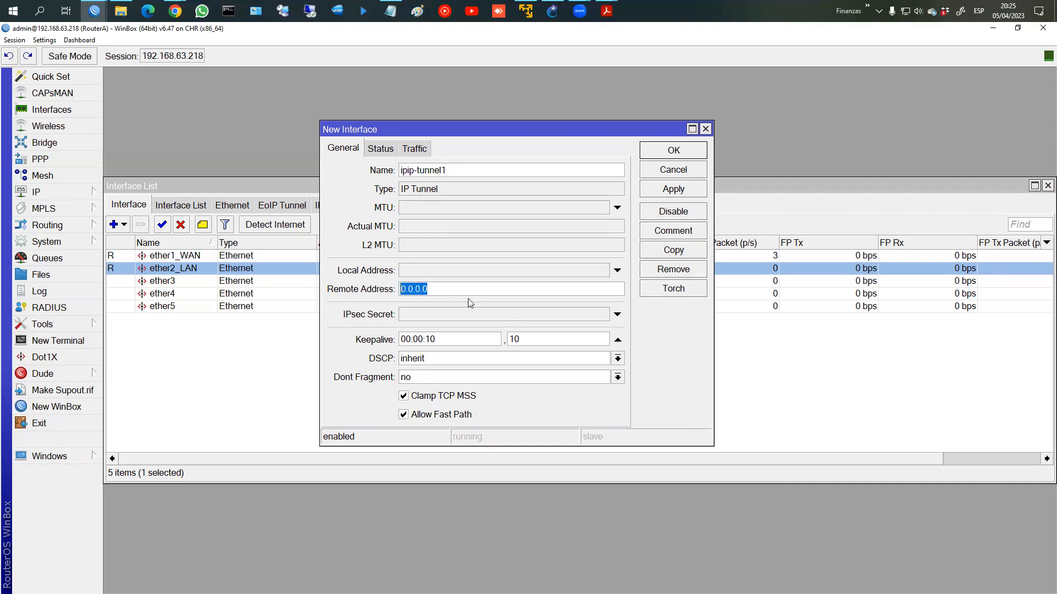
click(94, 10)
click(249, 80)
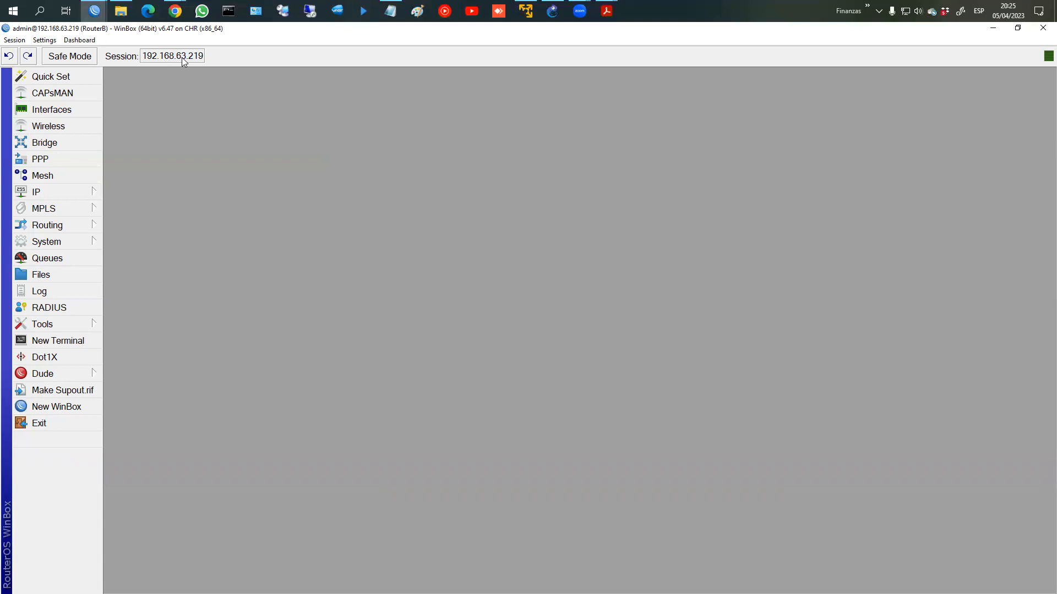
click(993, 28)
right_click(490, 289)
click(452, 291)
double_click(418, 290)
right_click(418, 290)
click(464, 300)
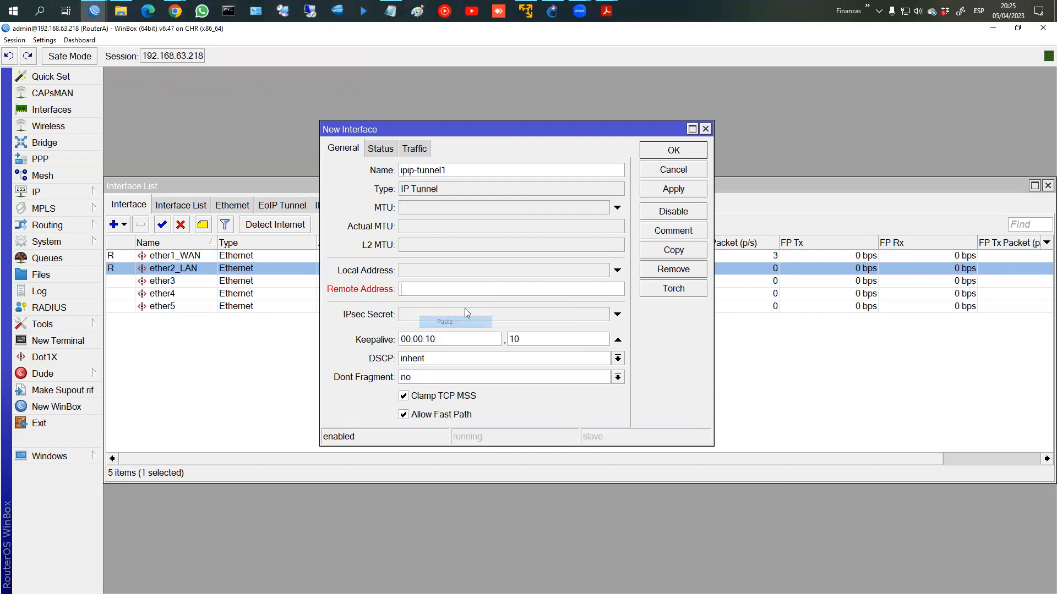
right_click(437, 293)
click(435, 290)
text(192.168.63.)
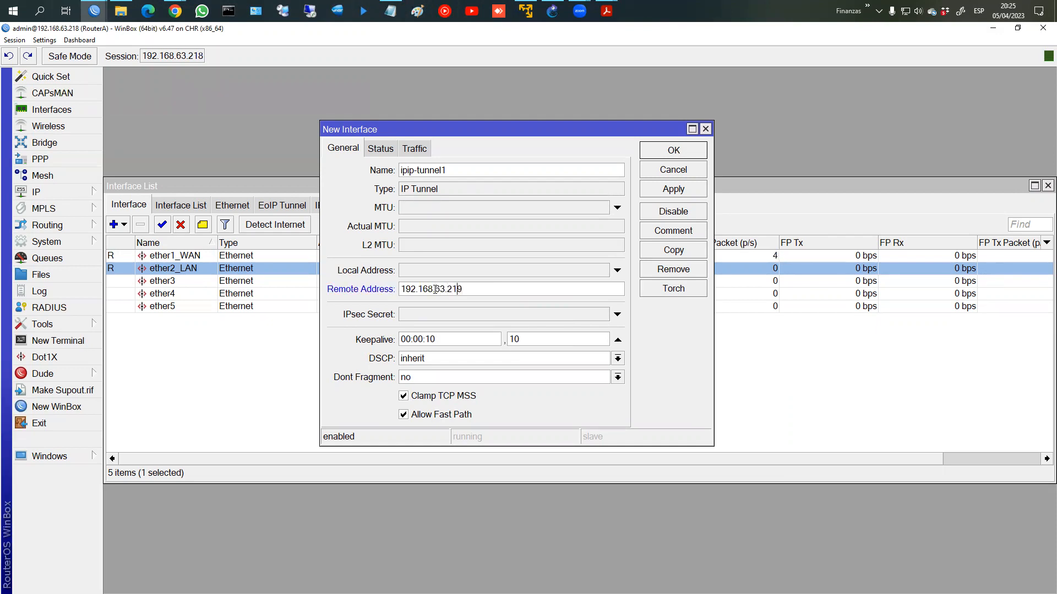
Step: Set local address 192.168.63.218 and save the new ipip-tunnel1 interface
key(shift+Home)
key(ctrl+c)
click(425, 270)
key(ctrl+v)
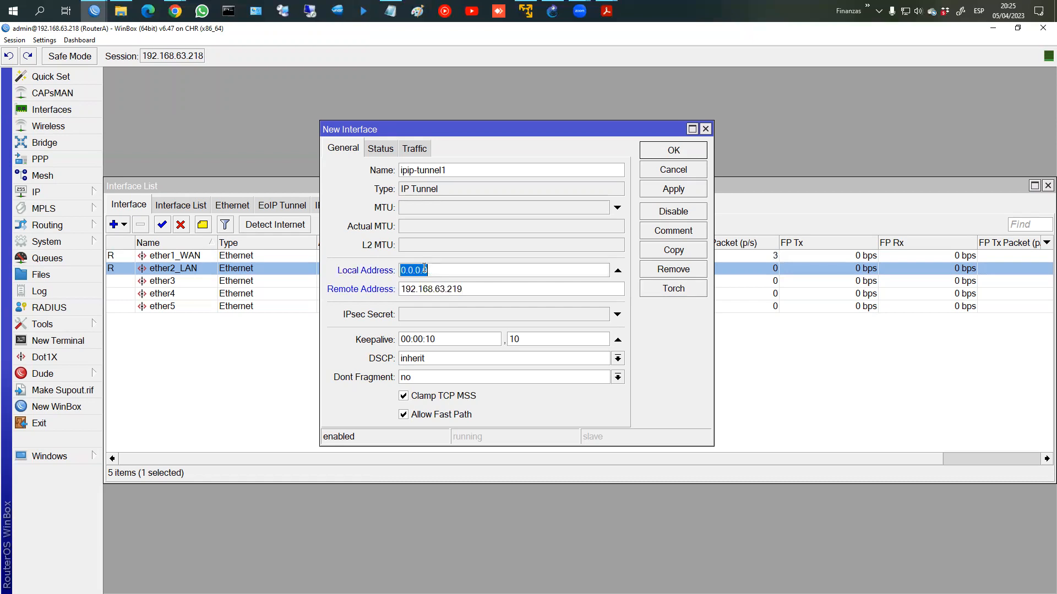
text(8.63.218)
click(658, 192)
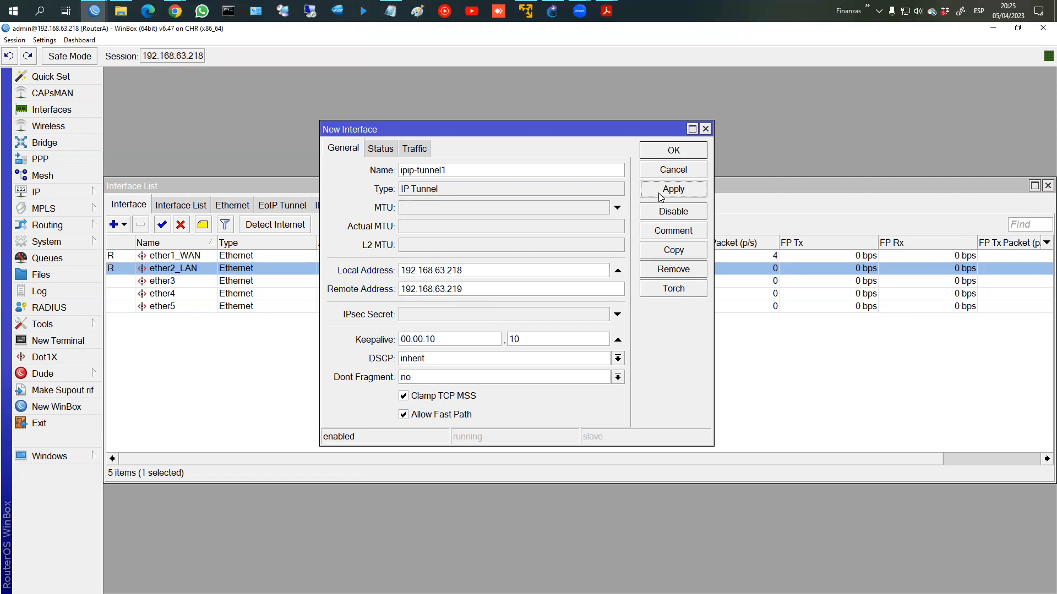
drag(486, 137, 421, 125)
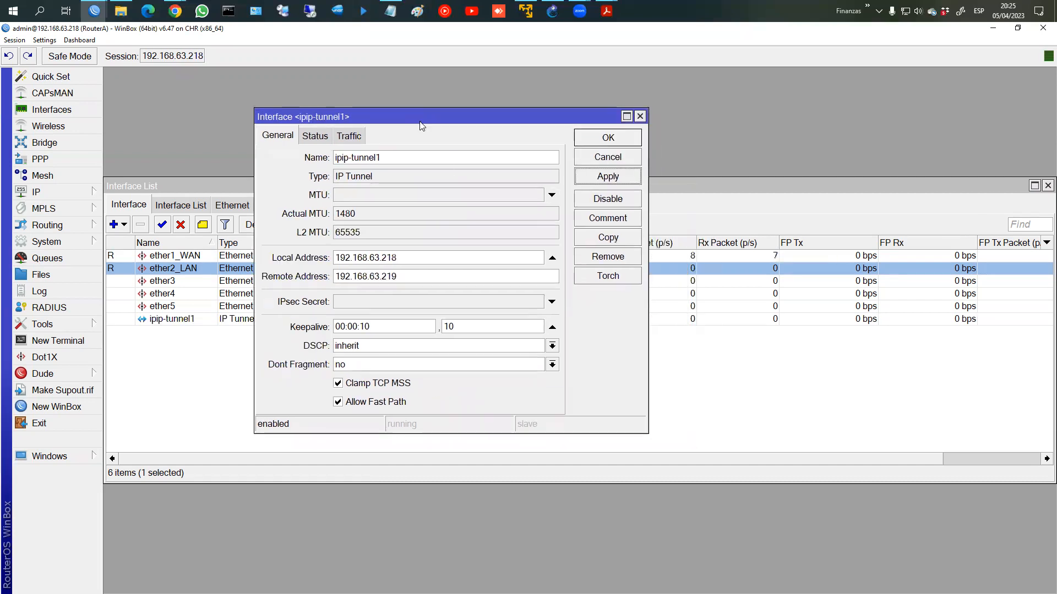
click(601, 135)
click(177, 321)
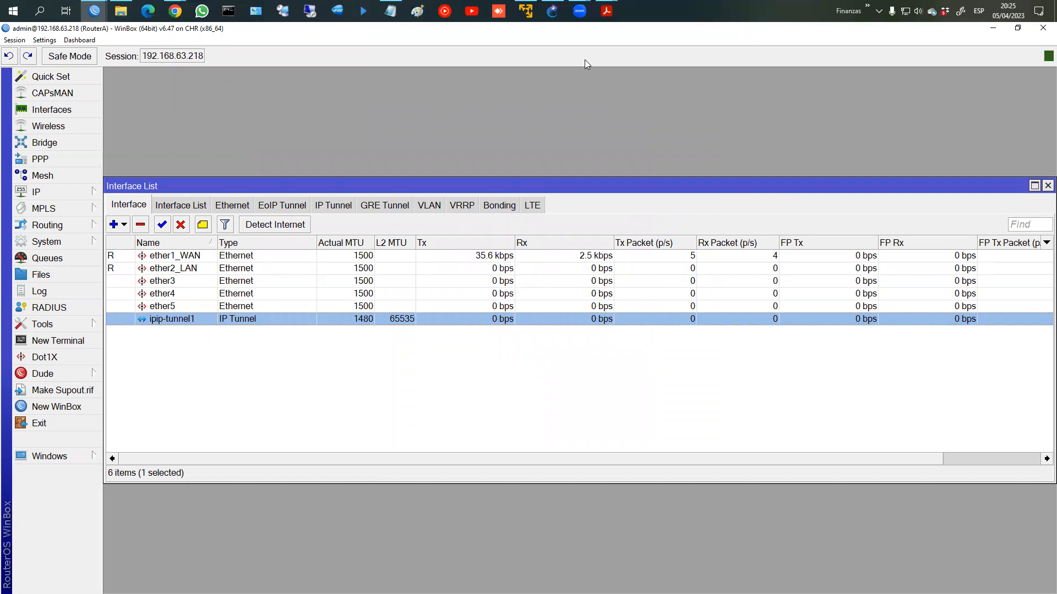
Step: Restore and resize the RouterA and RouterB windows, with RouterB on the right
click(1018, 28)
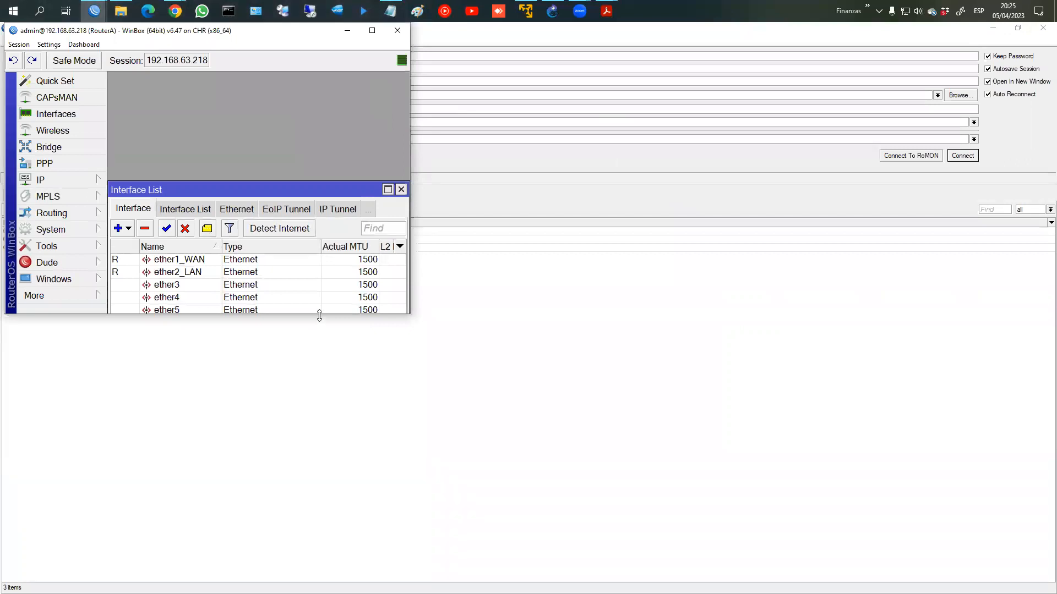
drag(320, 315, 317, 552)
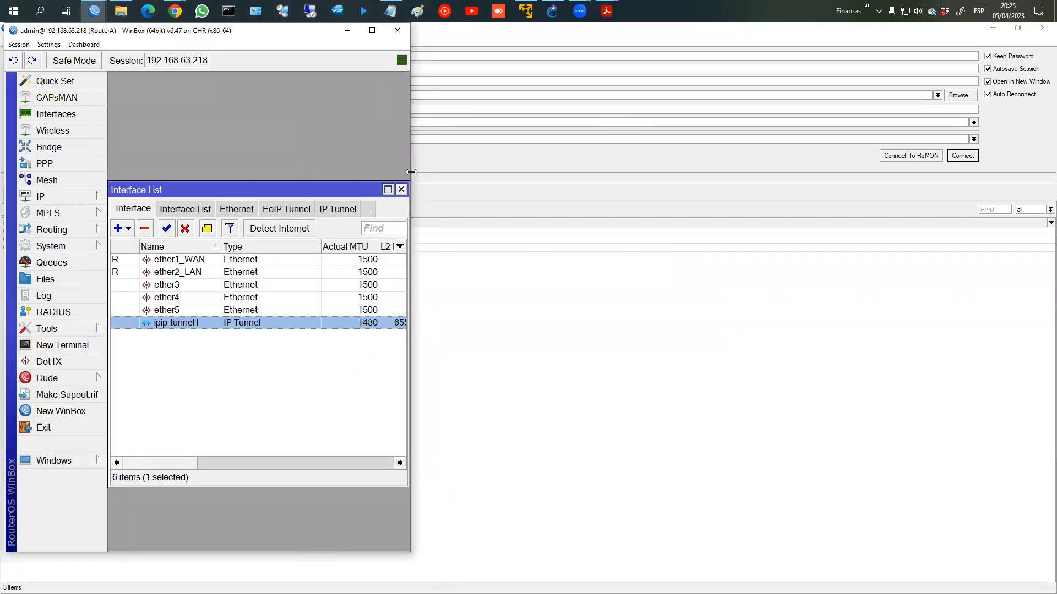
drag(411, 171, 540, 171)
mouse_move(95, 11)
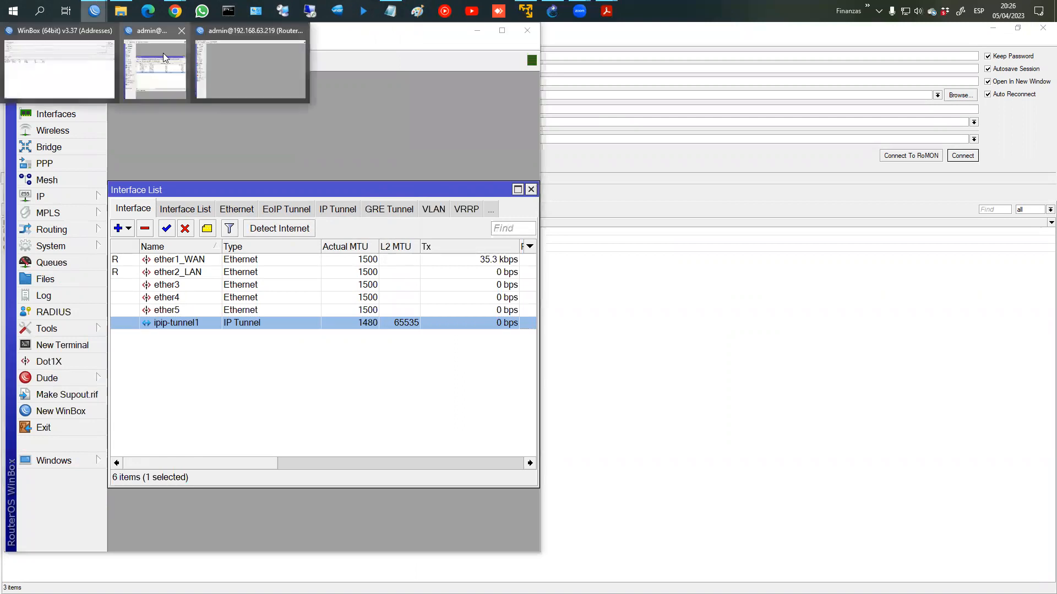
click(256, 69)
click(1018, 29)
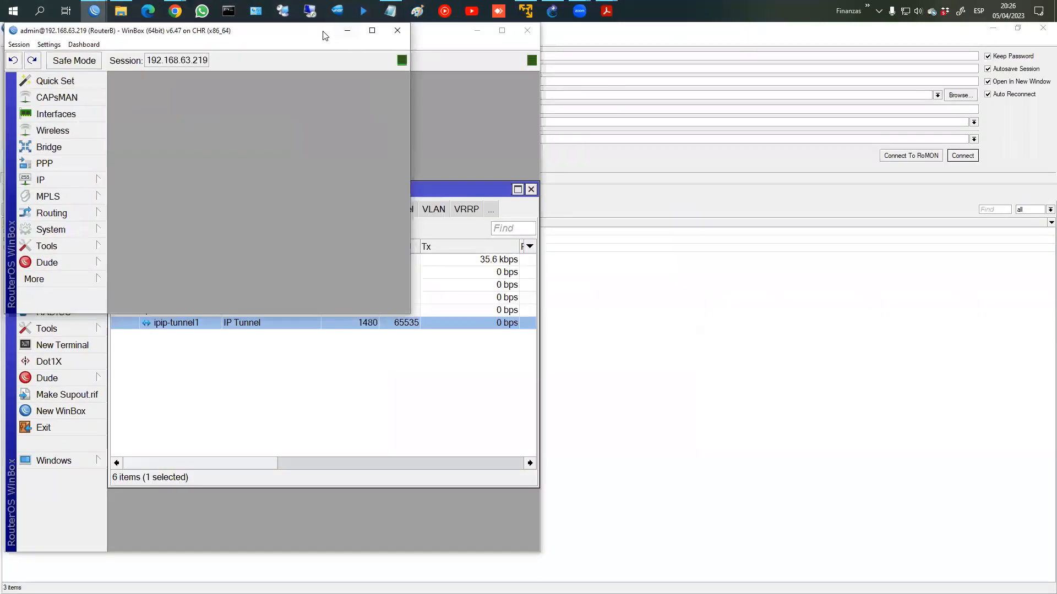
drag(323, 36, 861, 36)
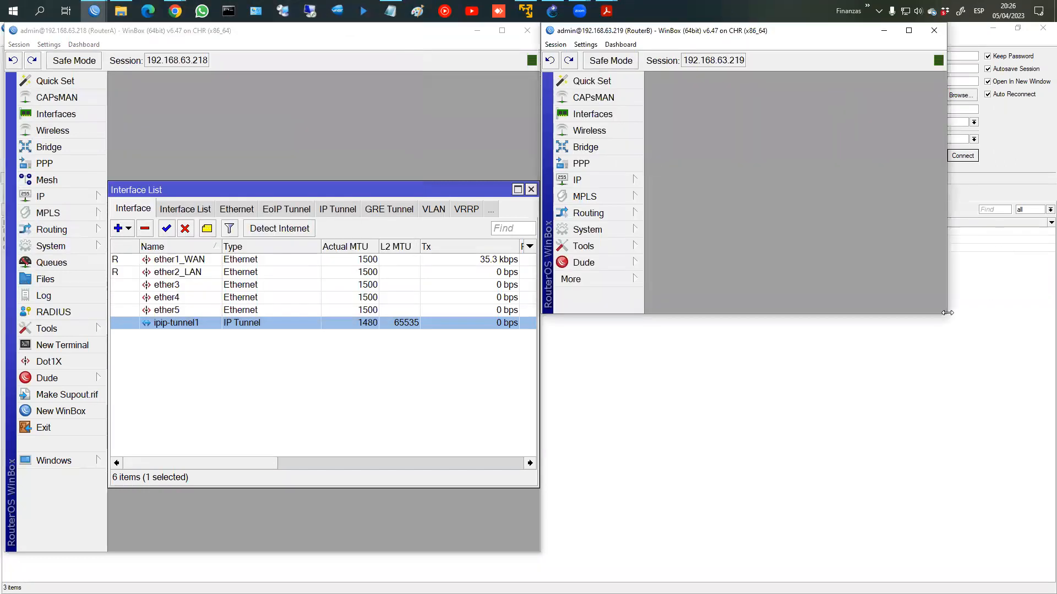
drag(948, 312, 1049, 547)
click(589, 131)
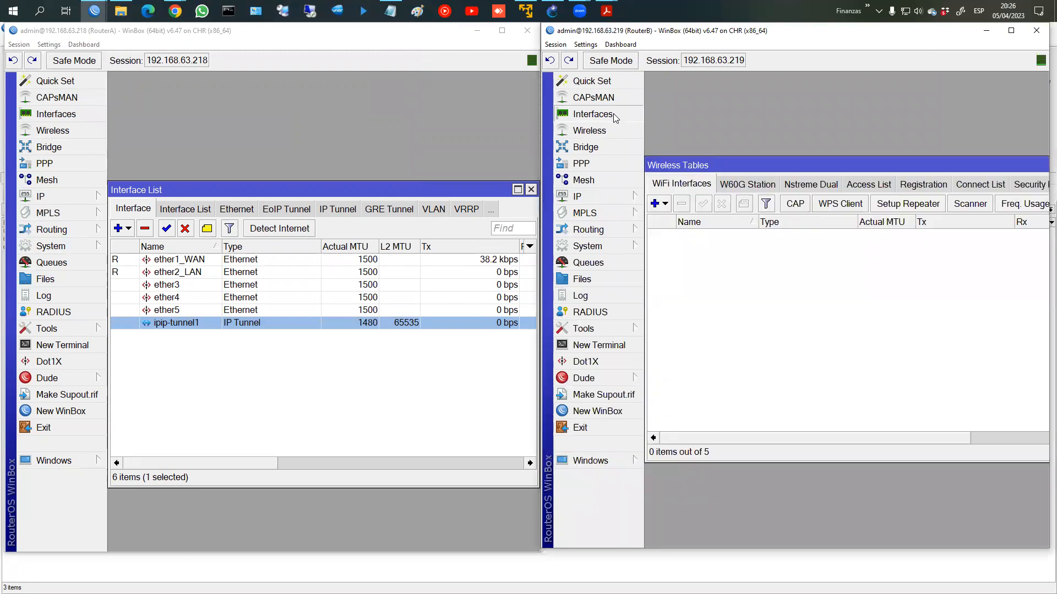
Step: Show RouterB's Interface List near the top, with the wireless tables closed
click(592, 114)
drag(973, 165, 896, 171)
click(920, 168)
drag(885, 248, 885, 87)
click(658, 128)
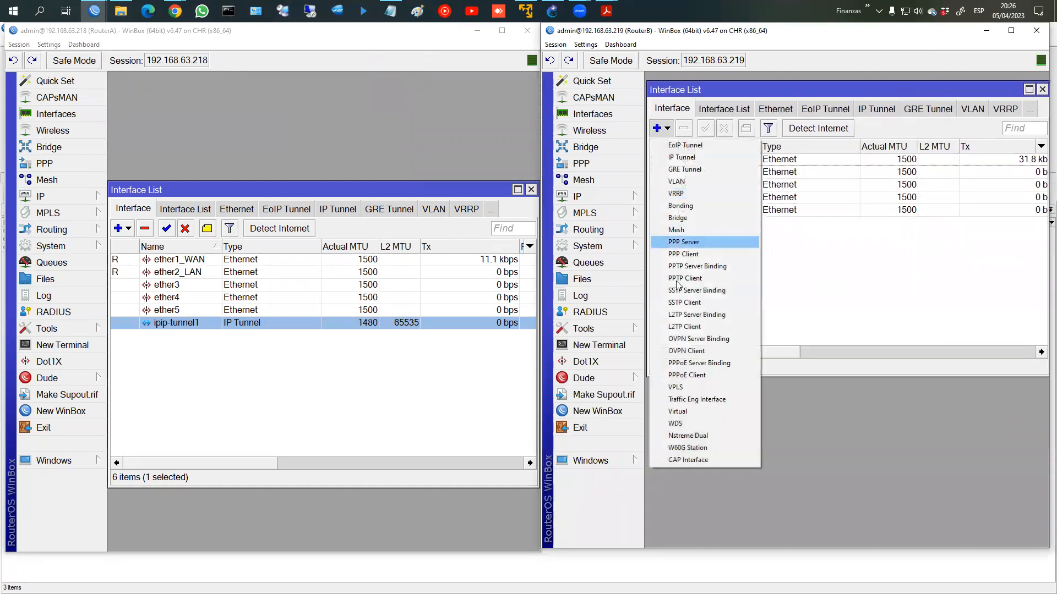
Step: Create RouterB's ipip-tunnel1 with local 192.168.63.219 and remote 192.168.63.218
click(698, 157)
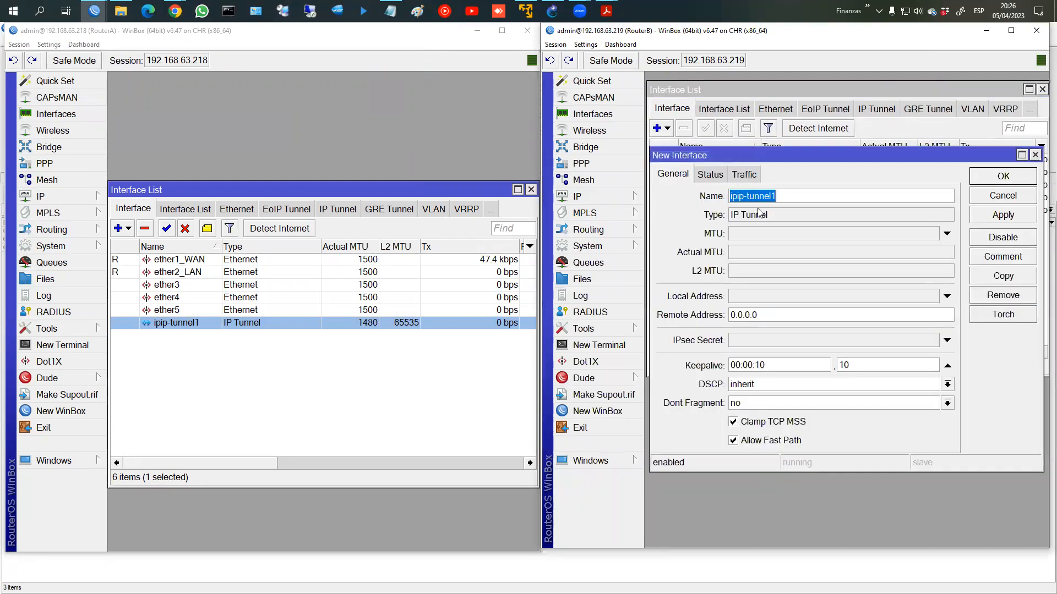
click(752, 298)
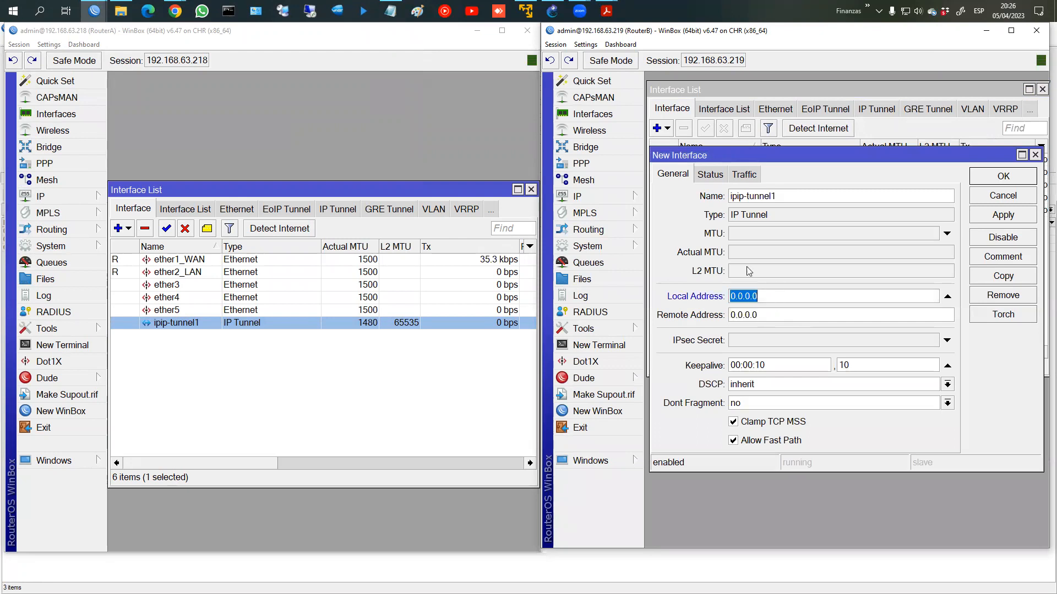
text(192.168.63.21)
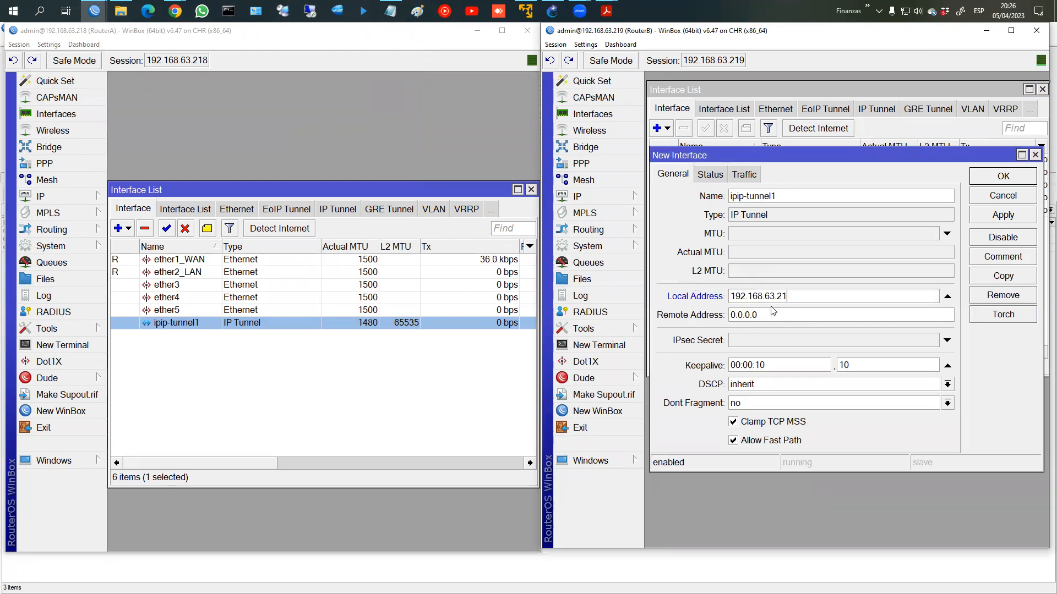
text(9)
key(Tab)
text(192.168.63.21)
click(1011, 219)
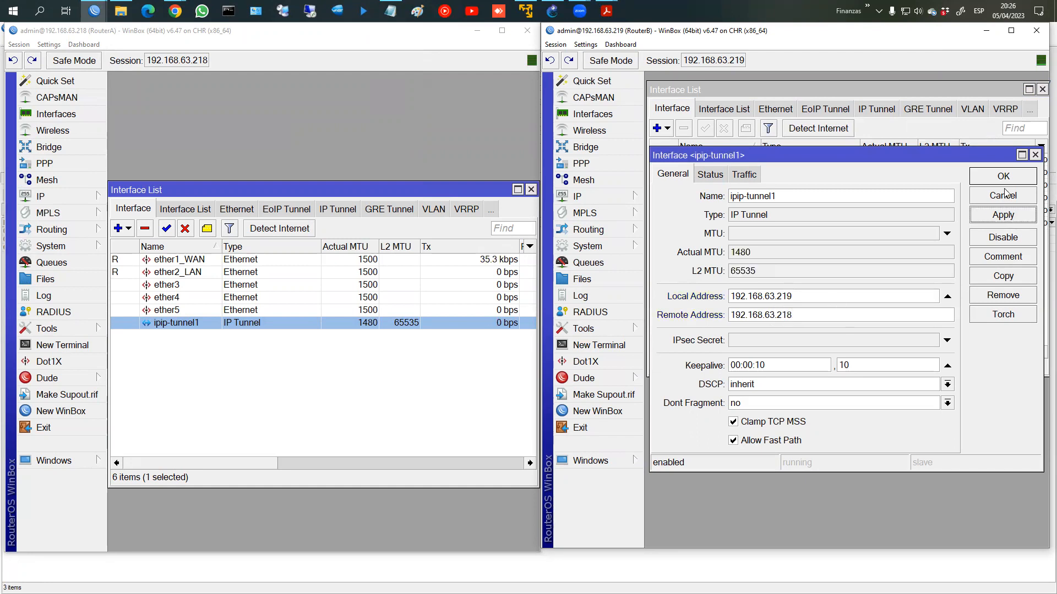
click(1003, 184)
click(727, 223)
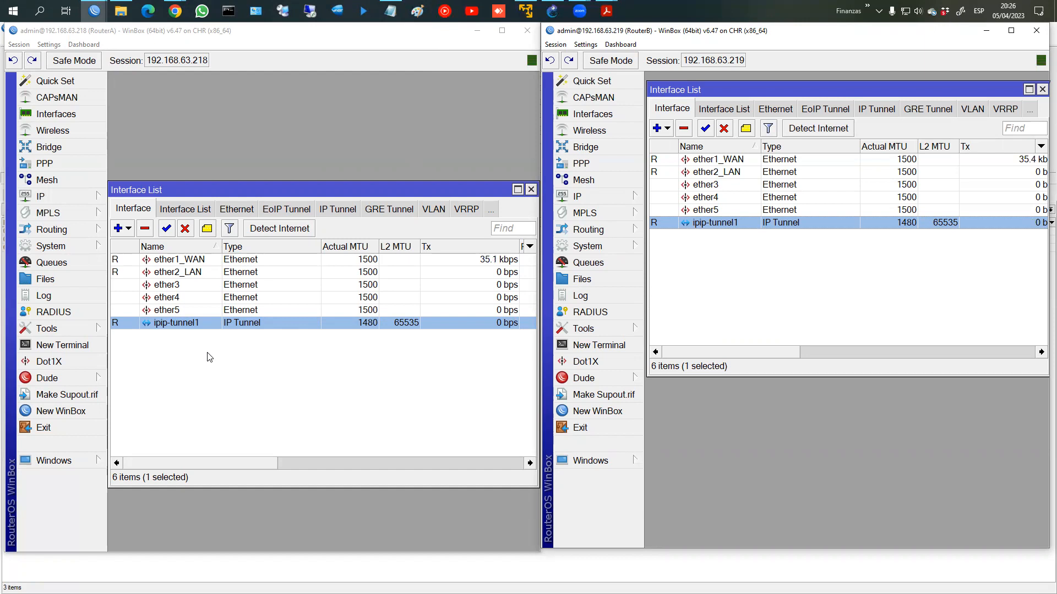
drag(223, 191, 227, 89)
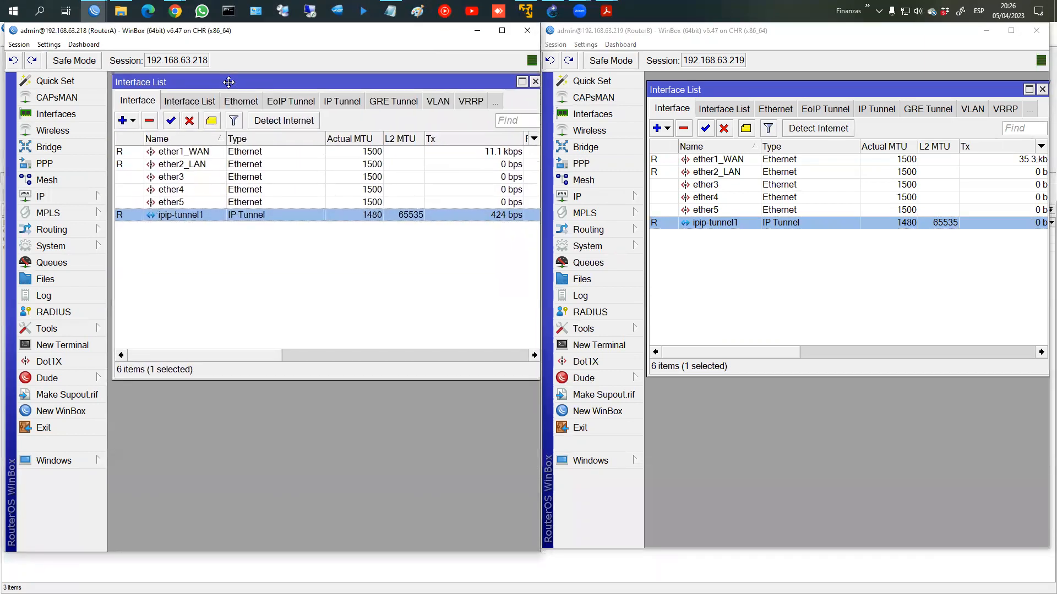
Step: Open the IP Addresses list on both RouterA and RouterB
click(88, 199)
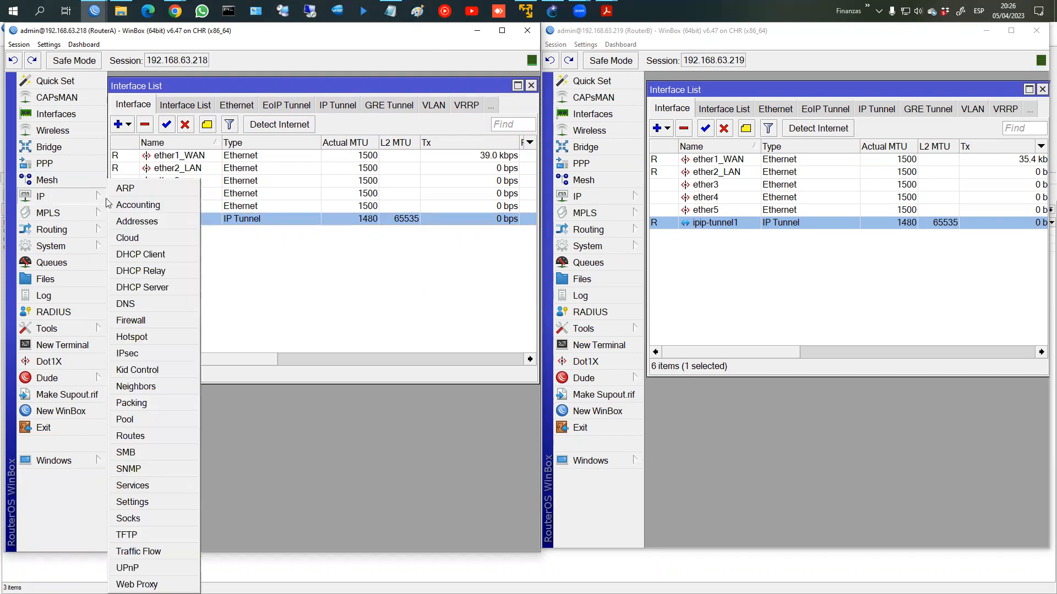
click(144, 225)
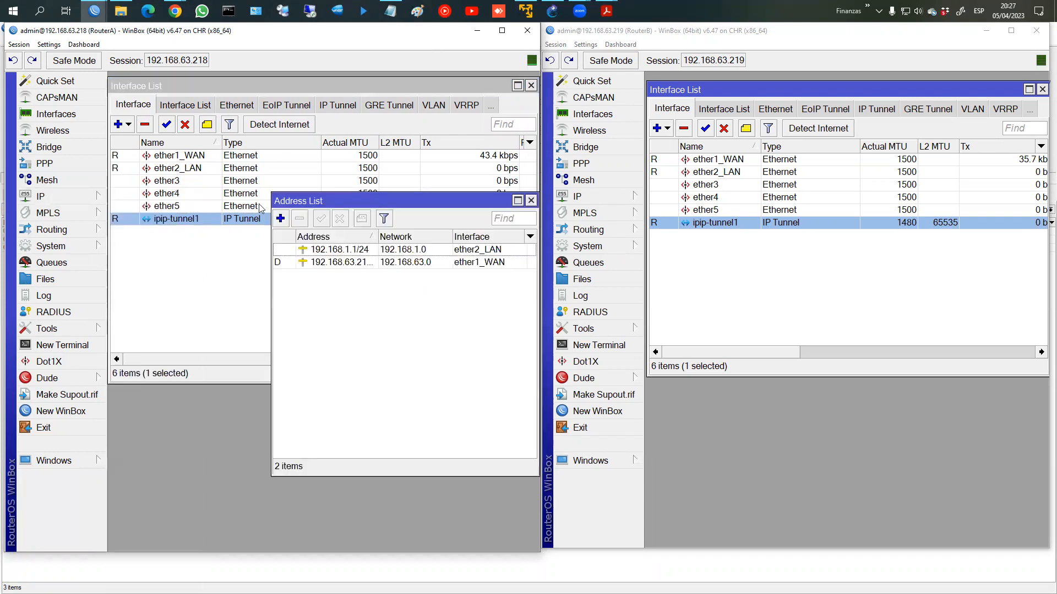
drag(383, 199, 229, 235)
click(582, 197)
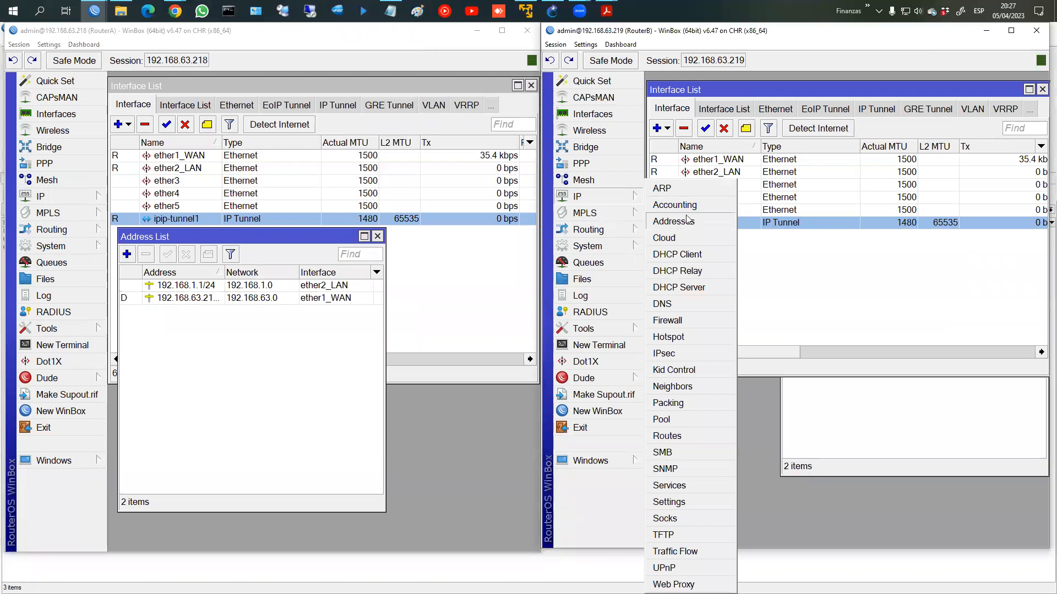
click(673, 220)
drag(821, 197, 693, 245)
Step: Add address 172.16.1.1/30 on RouterA's ipip-tunnel1
click(126, 254)
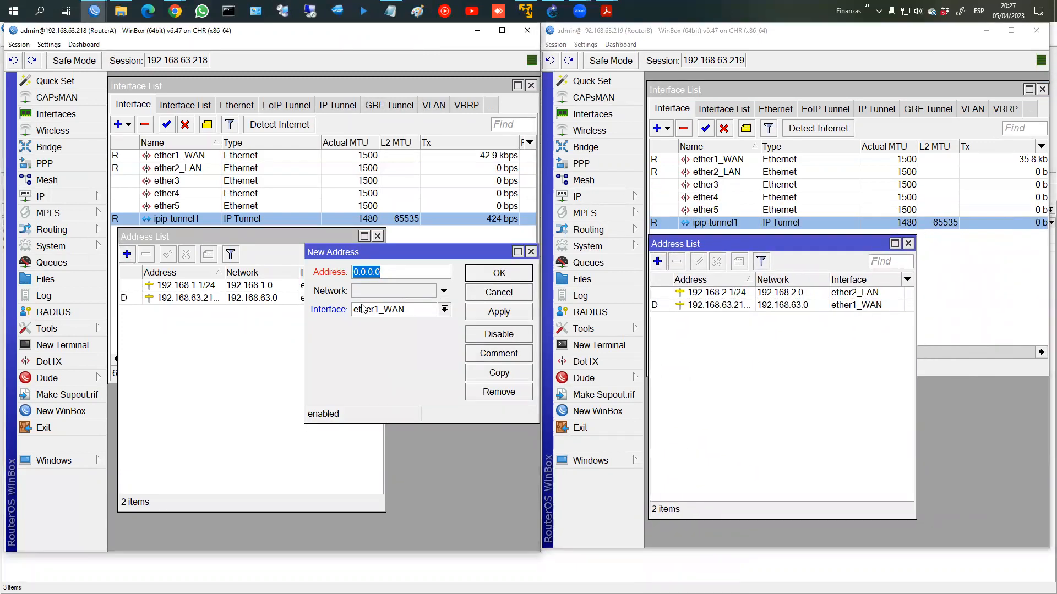
text(172.16.1.1/30)
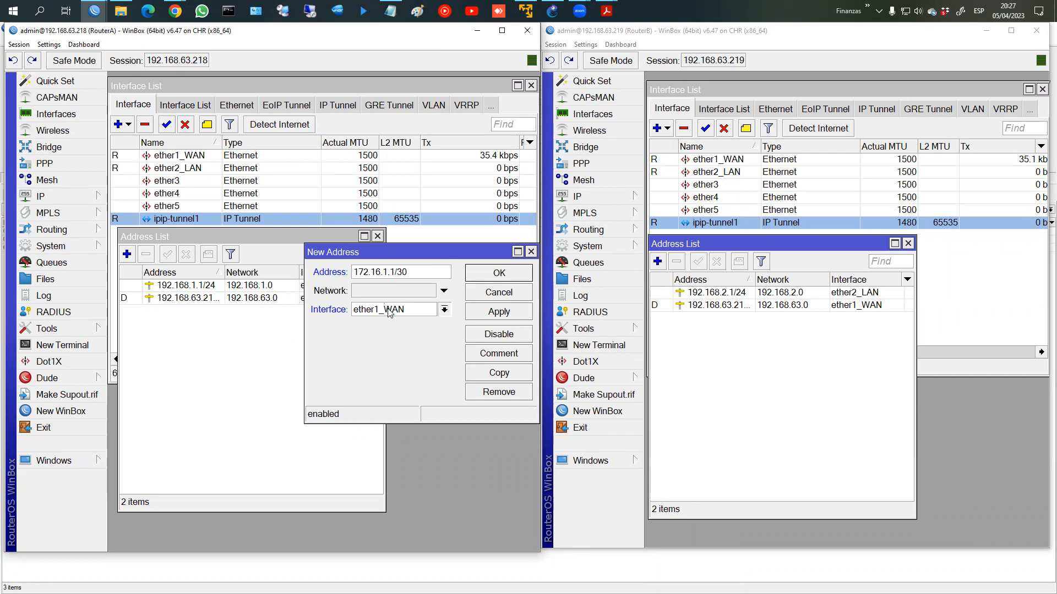
click(387, 309)
click(388, 378)
click(498, 312)
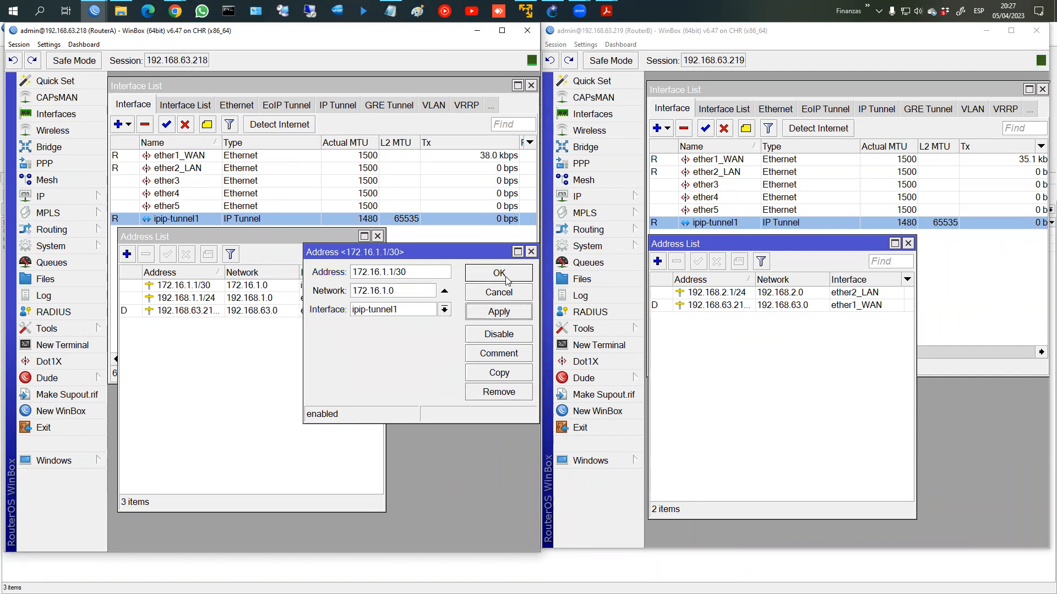
click(507, 280)
Step: Add 172.16.1.2/30 on RouterB's ipip-tunnel1 and open a terminal on RouterA
click(657, 262)
text(172.16.1.2/30)
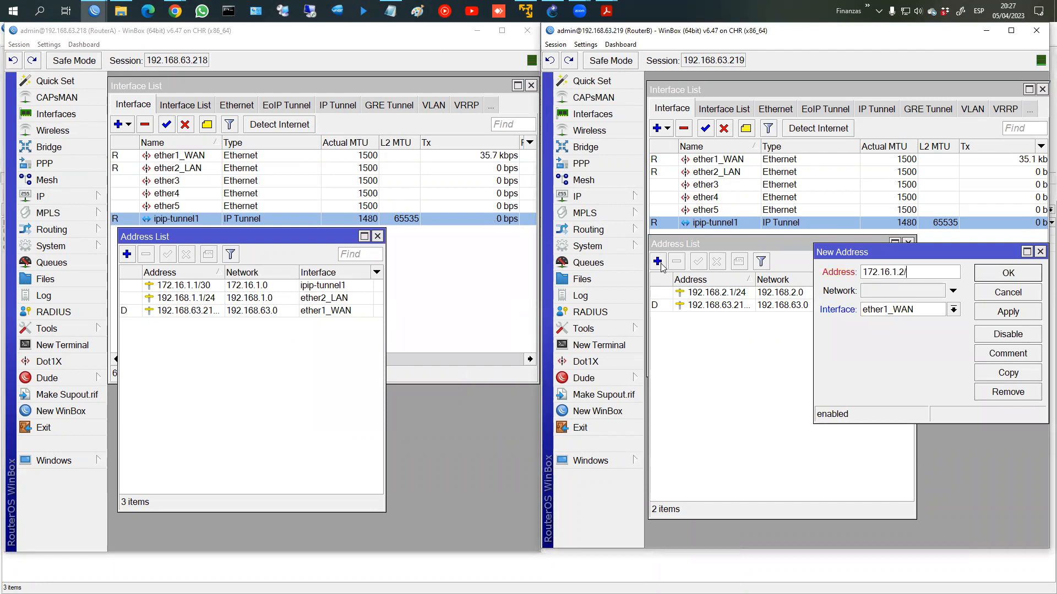
click(908, 311)
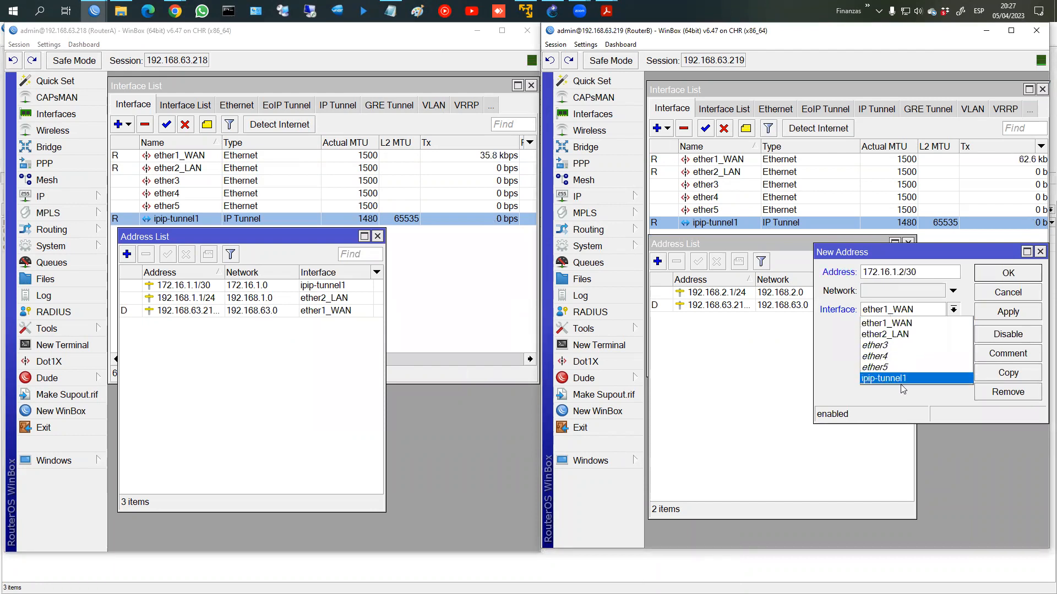
click(883, 378)
click(1015, 318)
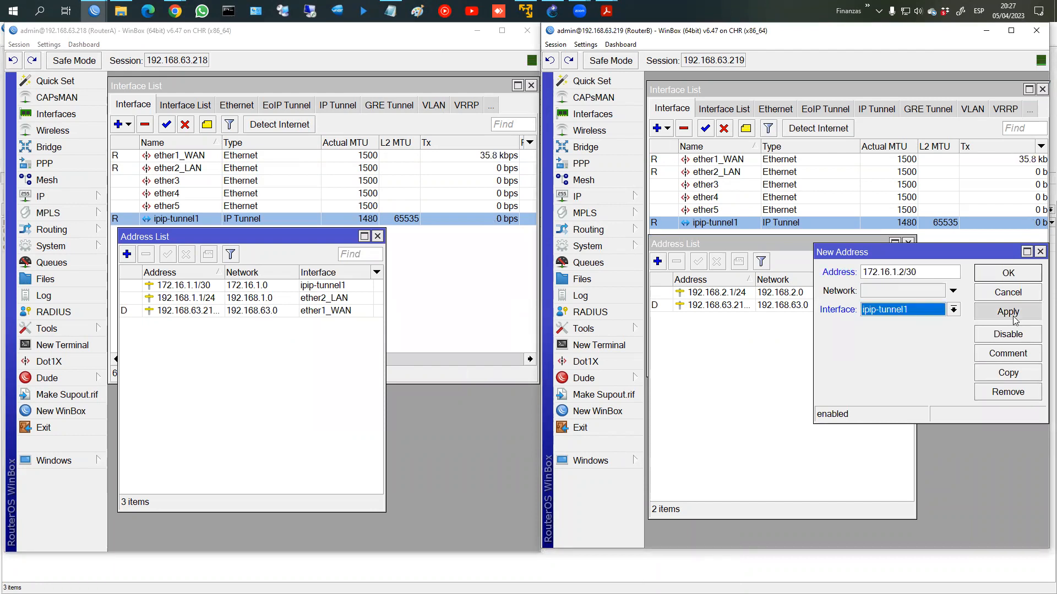
click(1019, 279)
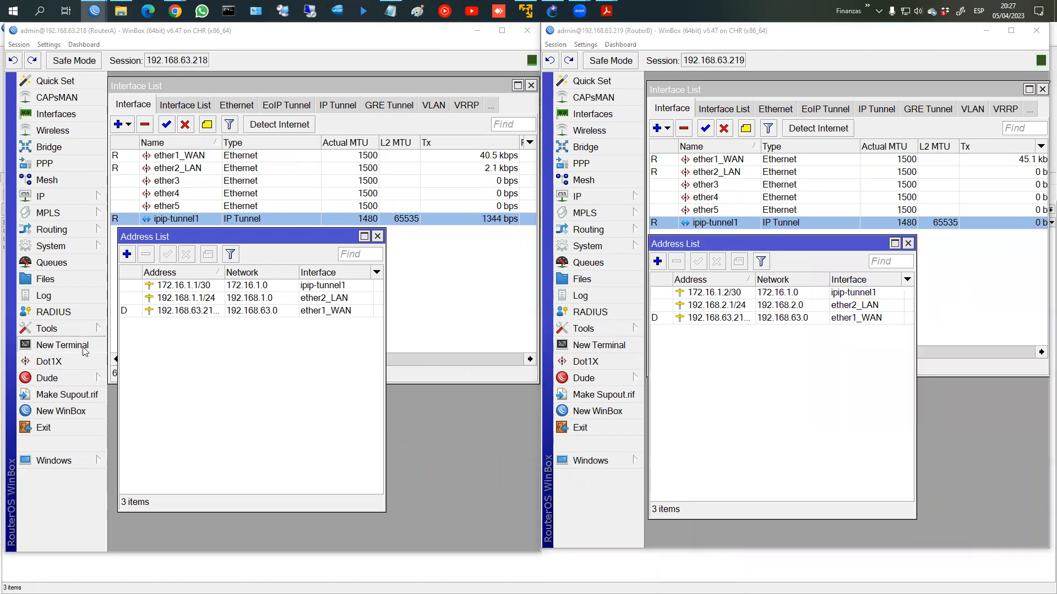
click(80, 348)
Step: From RouterA's terminal, ping 172.16.1.2 across the tunnel
text(ping 192.16)
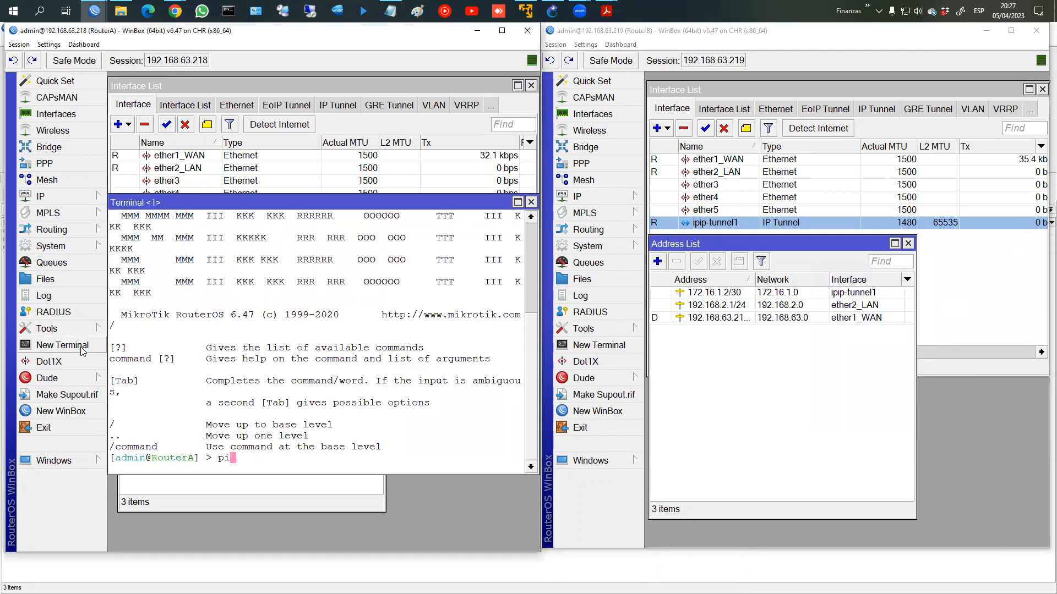
key(BackSpace)
key(BackSpace)
key(BackSpace)
key(BackSpace)
key(BackSpace)
text(72.16.1.2.)
key(BackSpace)
key(Return)
Step: From a new RouterB terminal, ping 172.16.1.1
click(624, 351)
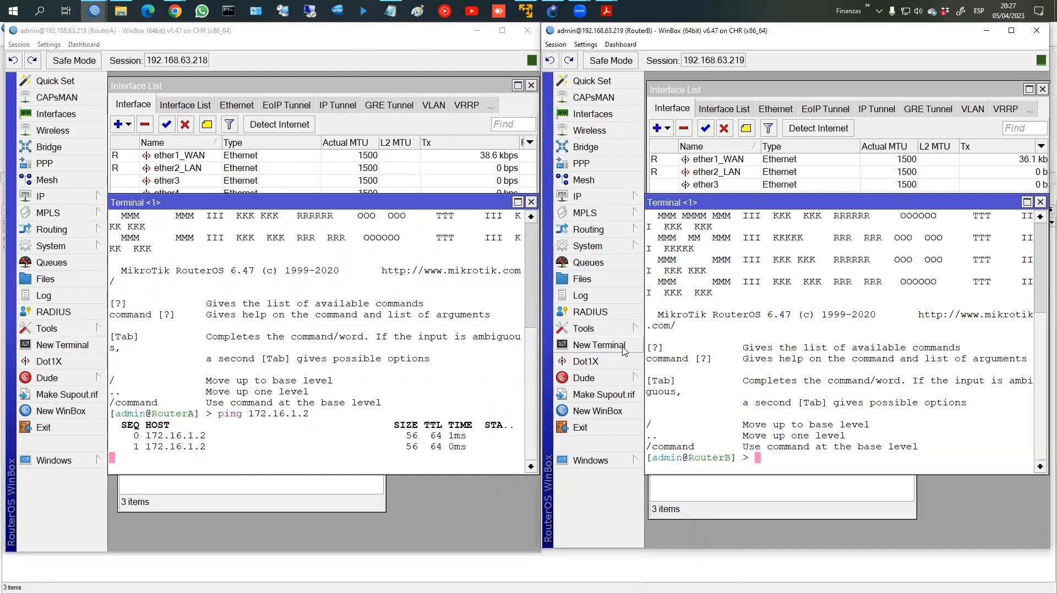
text(ping 172.)
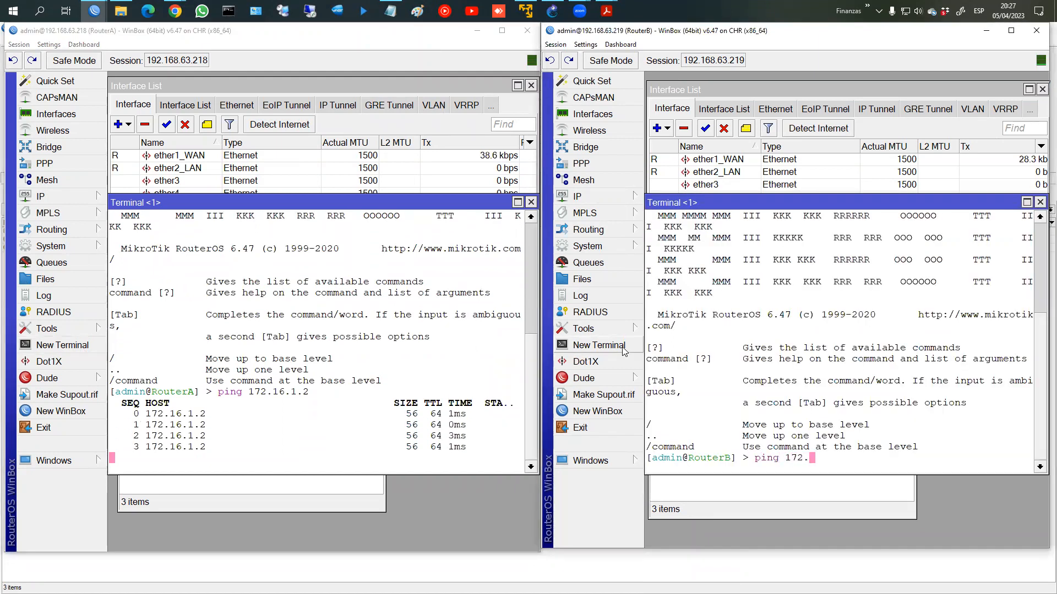
text(16.1.1)
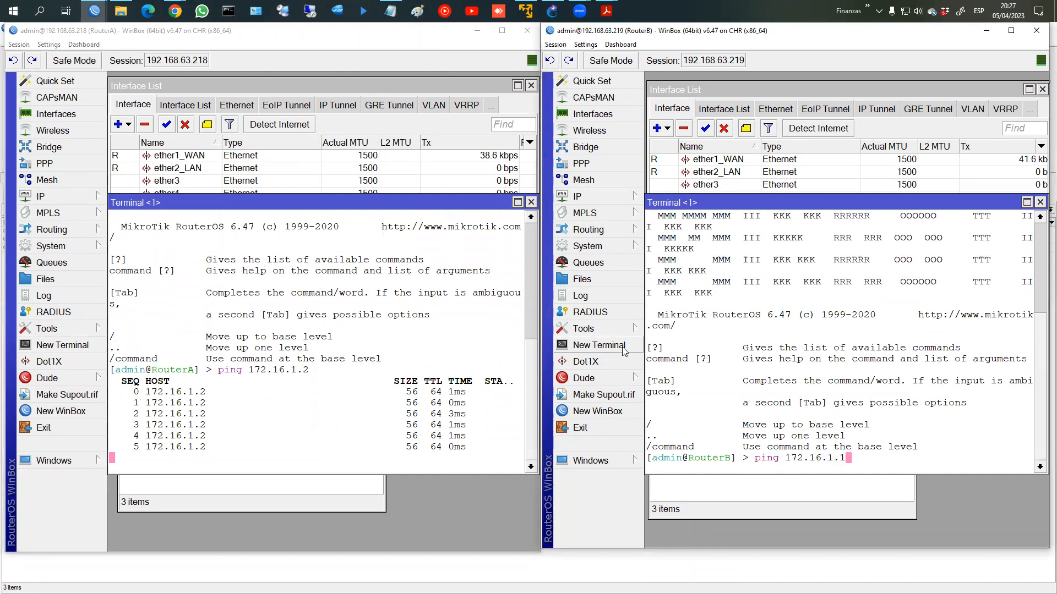
key(Return)
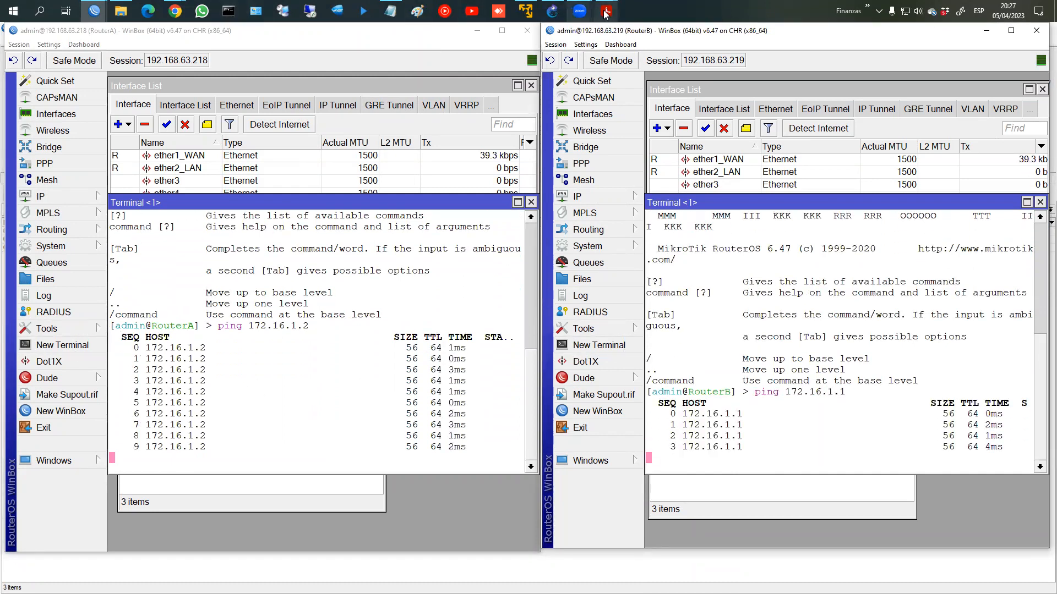
Step: Open and arrange console windows for the LAN1 and LAN2 PCs
click(556, 10)
right_click(310, 430)
click(332, 360)
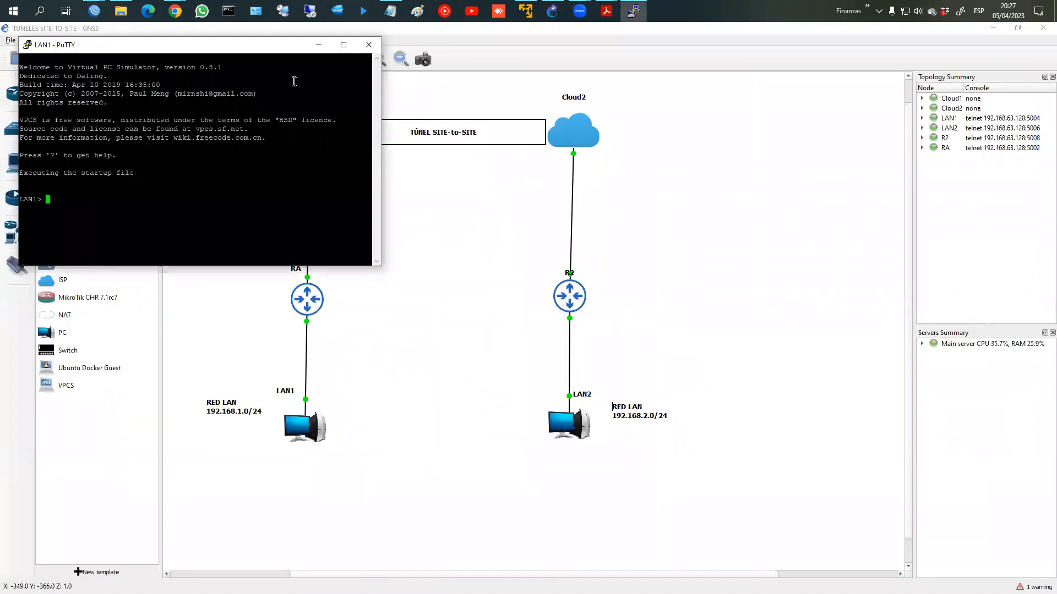
drag(244, 54, 248, 223)
click(557, 424)
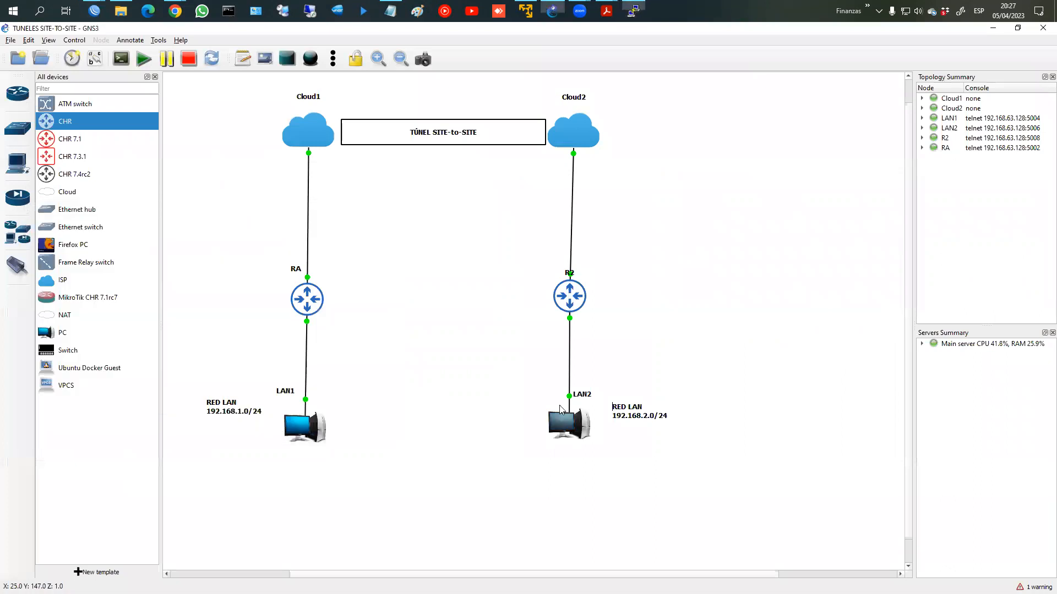
right_click(557, 423)
click(594, 361)
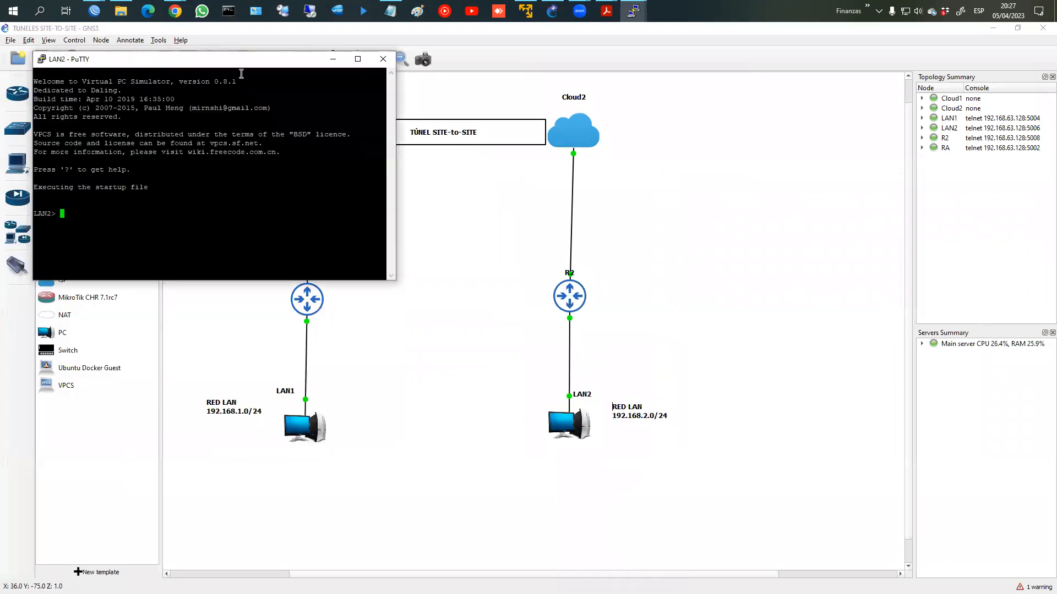
drag(207, 63, 643, 220)
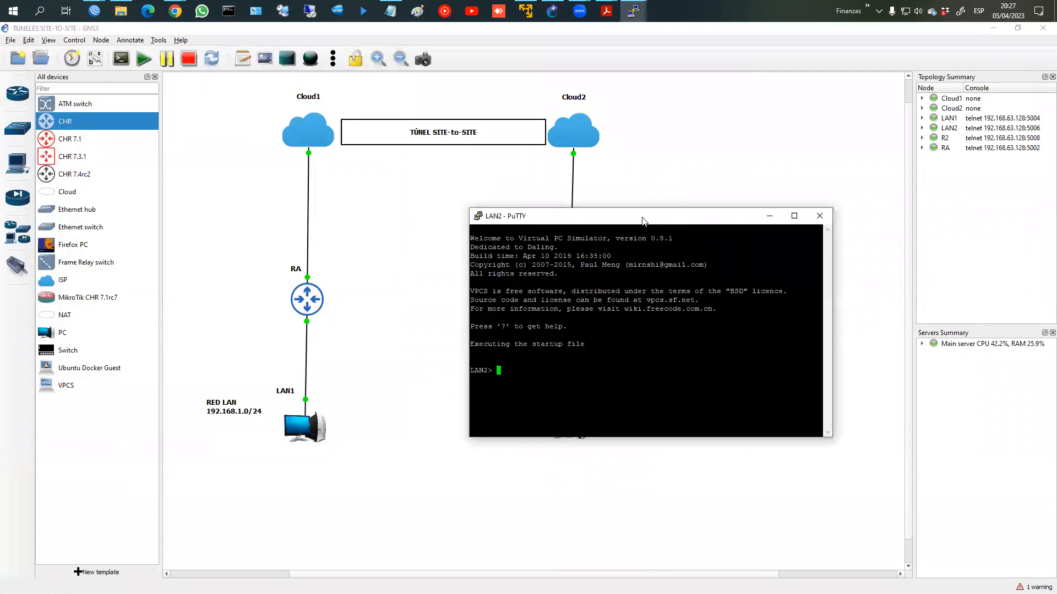
Step: Run dhcp on both LAN1 and LAN2 to obtain addresses
key(alt+Tab)
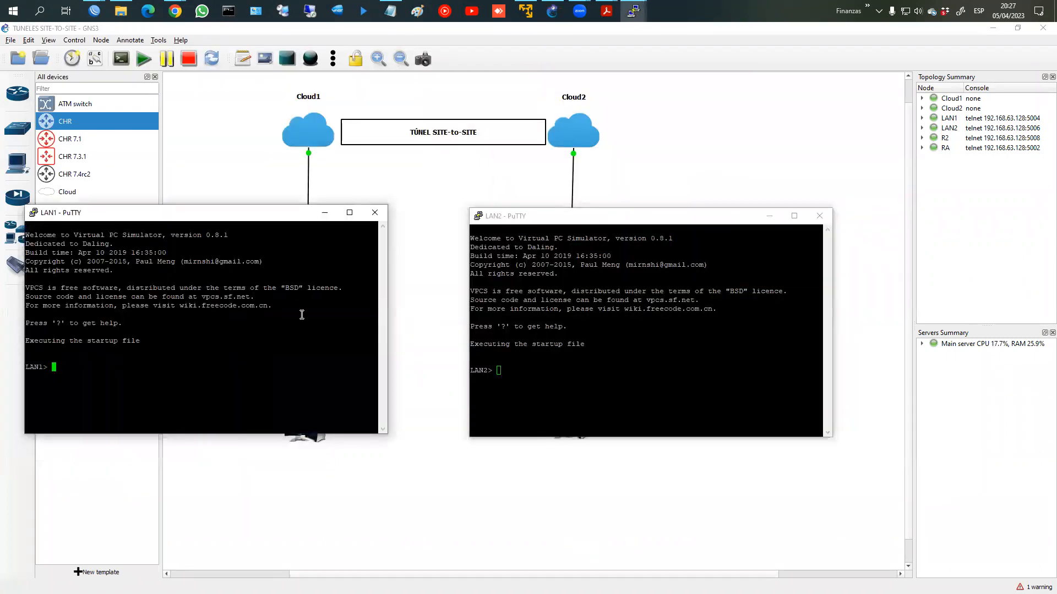
text(dhcp)
key(Return)
click(613, 396)
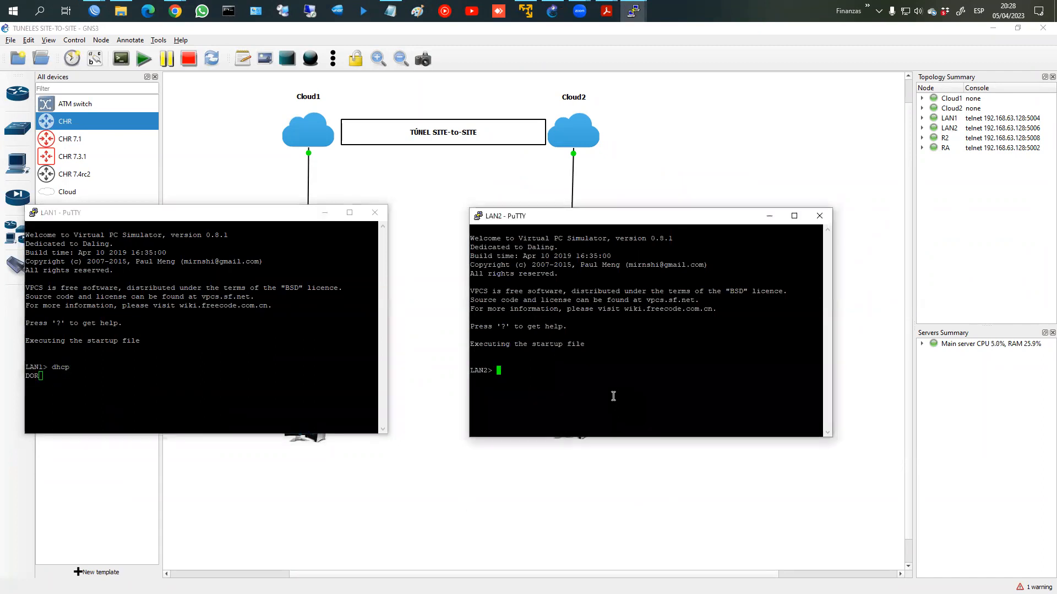
text(dhcp)
key(Return)
Step: On LAN1, ping gateway 192.168.1.1, then prepare a ping to 192.168.2.254
click(201, 384)
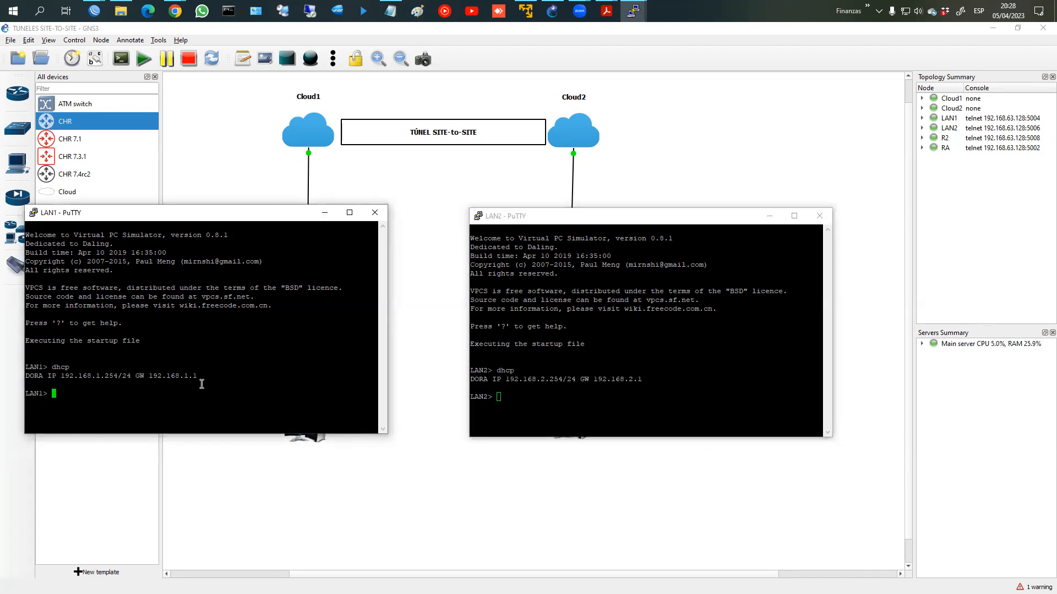
text(ping 192.168.1.1)
key(Return)
key(ctrl+c)
key(Up)
key(BackSpace)
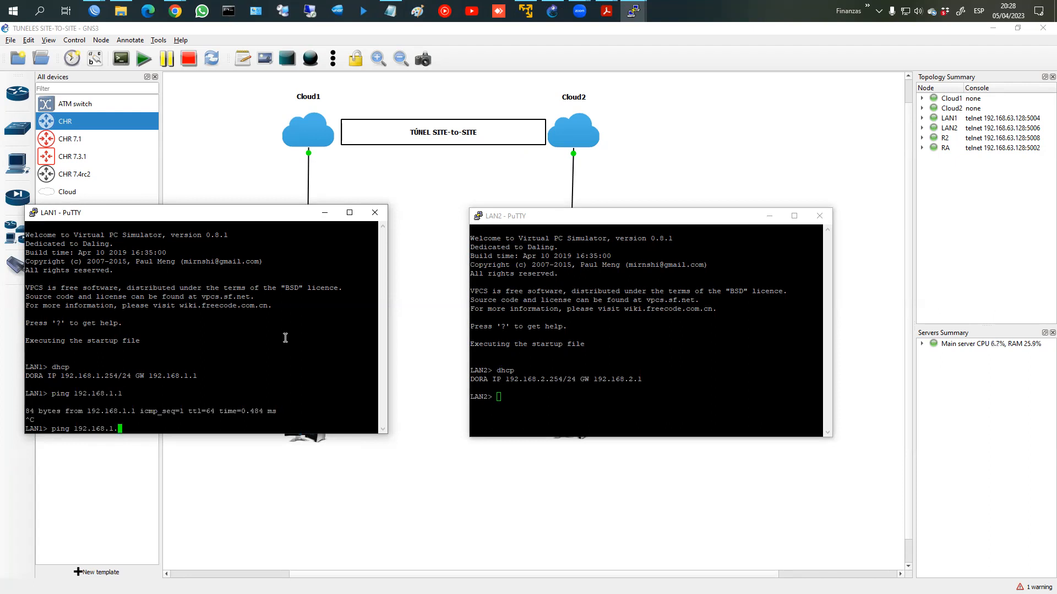
key(BackSpace)
key(BackSpace)
text(2.254)
Step: On LAN2, ping 192.168.1.1 (times out), then prepare a ping to 192.168.1.254
click(654, 409)
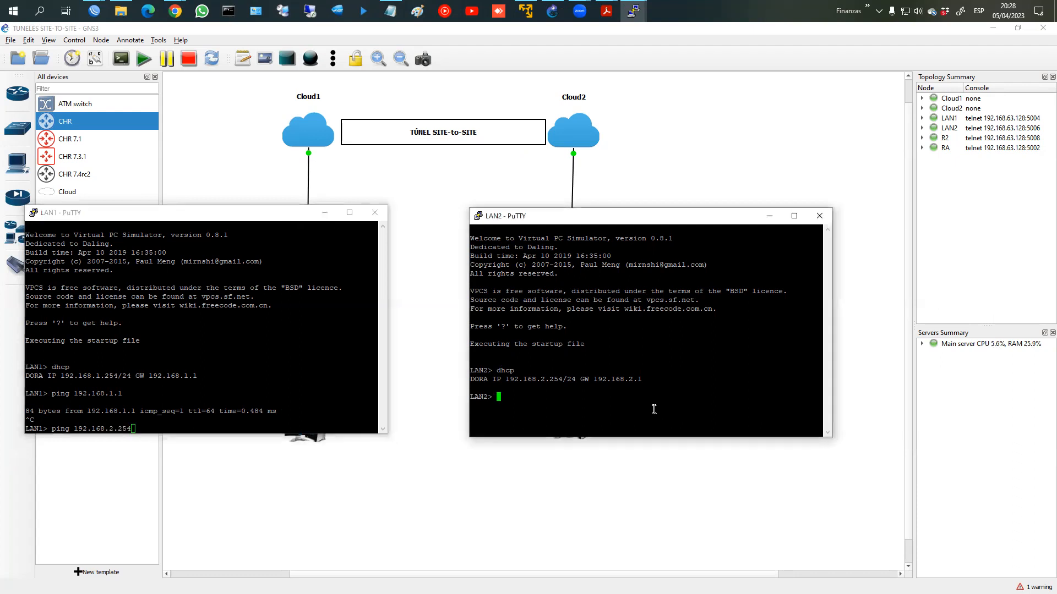
text(ping )
text(192068)
key(BackSpace)
text(.168.1.1)
key(Return)
key(ctrl+c)
key(Up)
text(254)
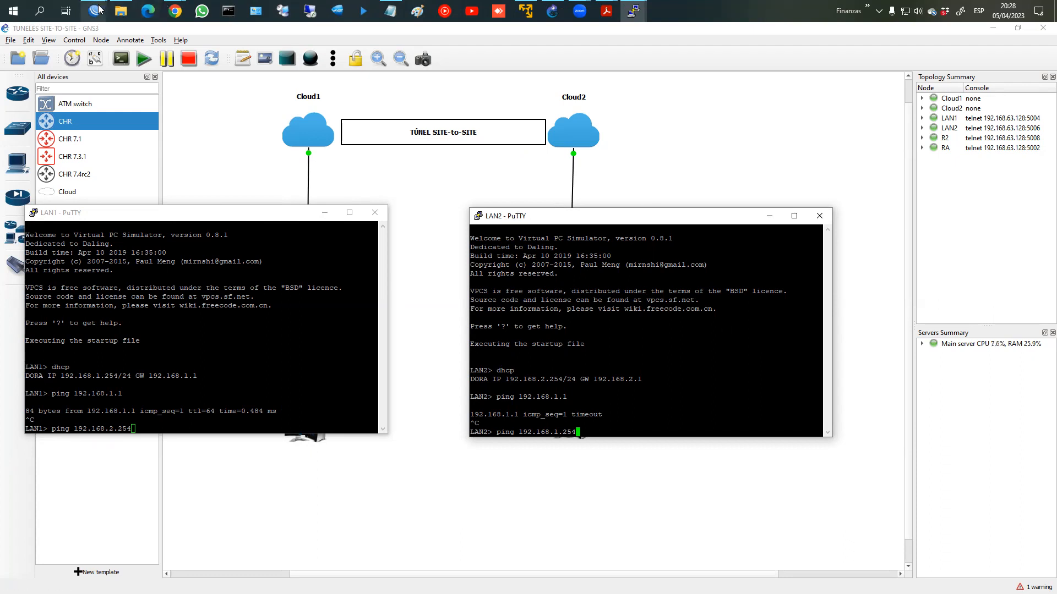
click(94, 11)
Step: Open the IP Routes list on both RouterA and RouterB
click(146, 81)
mouse_move(94, 11)
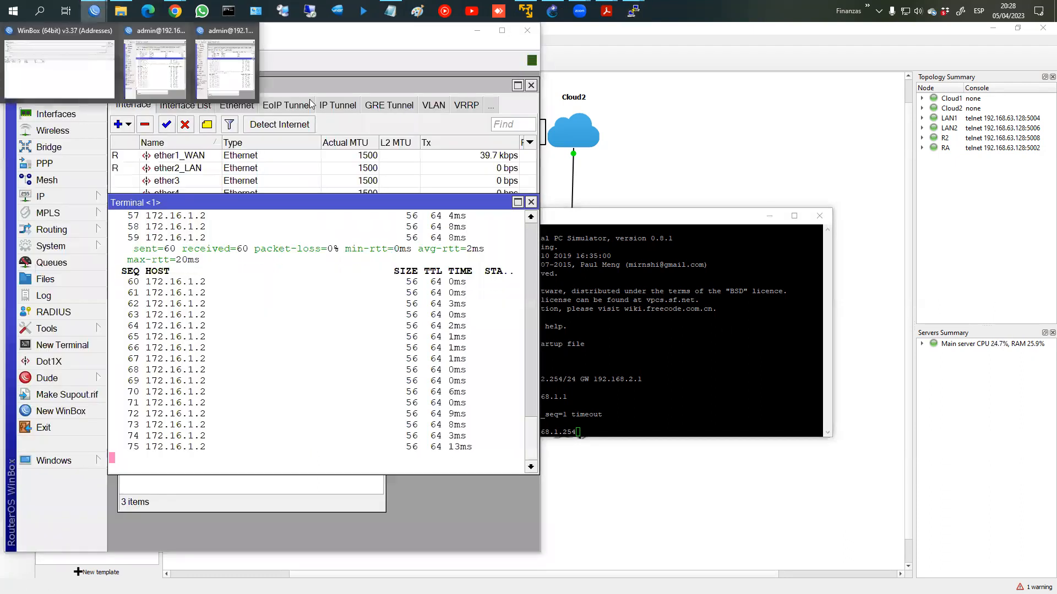
click(225, 72)
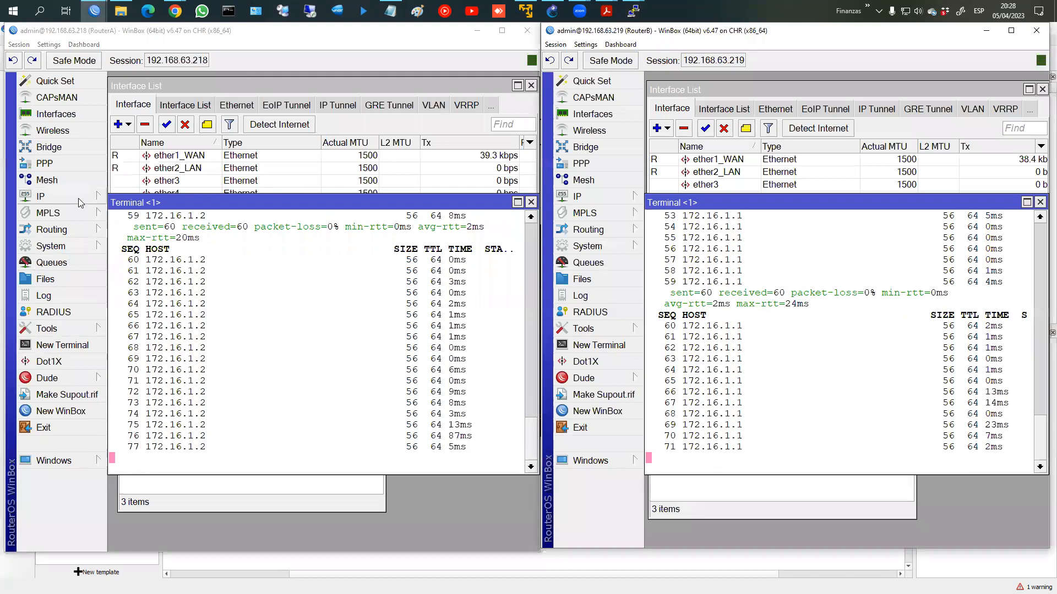
click(79, 197)
click(168, 435)
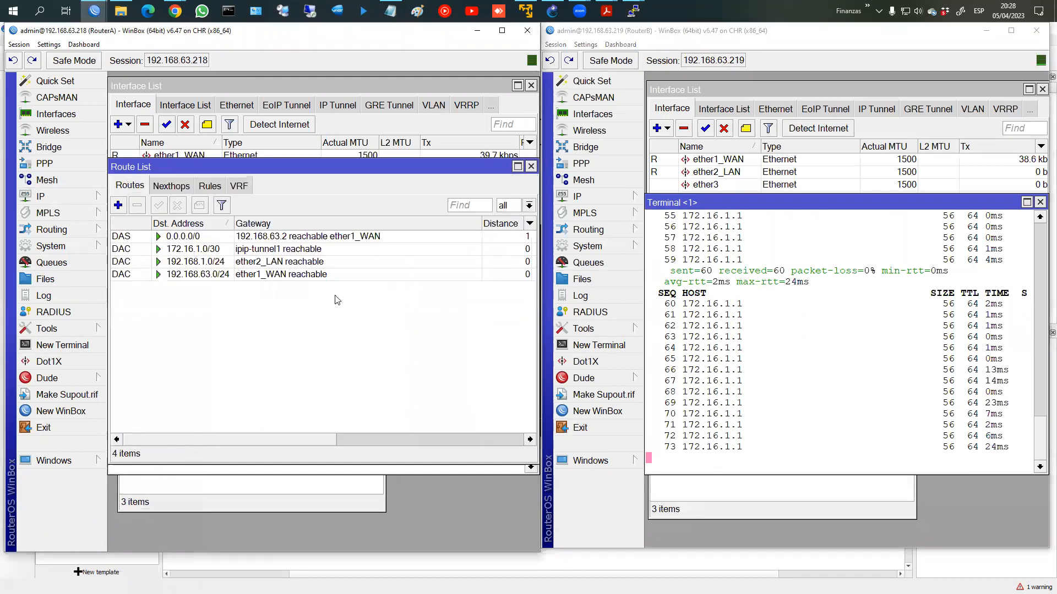
click(589, 196)
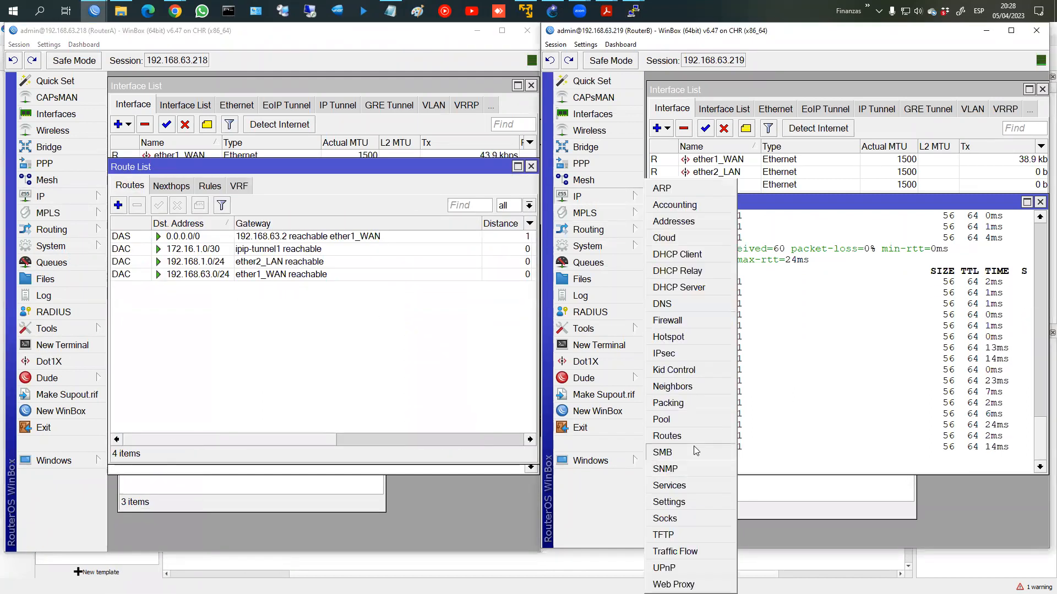
click(668, 436)
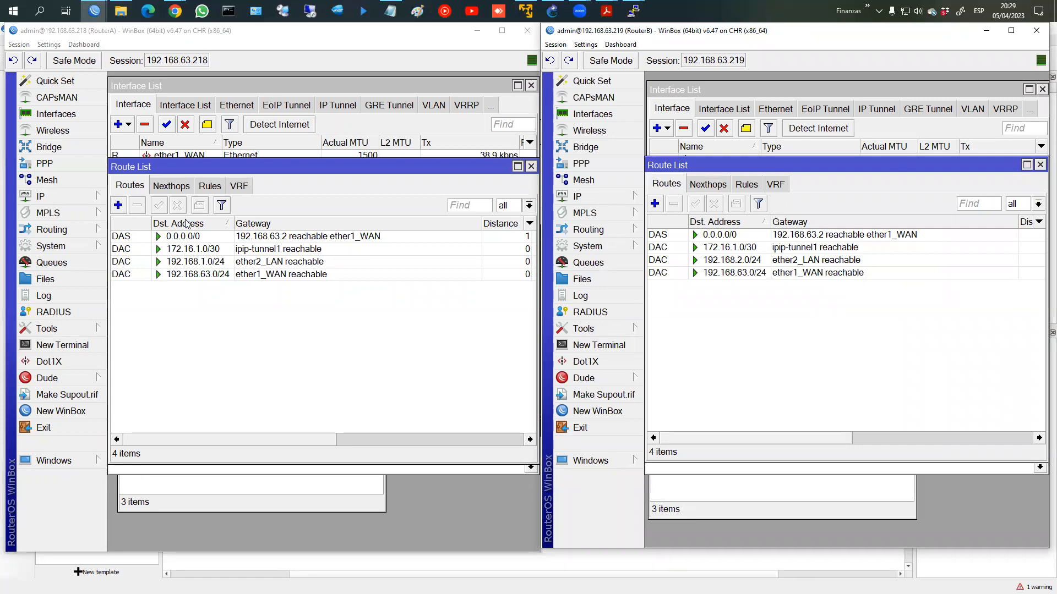
Step: On RouterA, add a route to 192.168.2.0/24 via gateway 172.16.1.2
click(118, 205)
text(192.168.2.0/24)
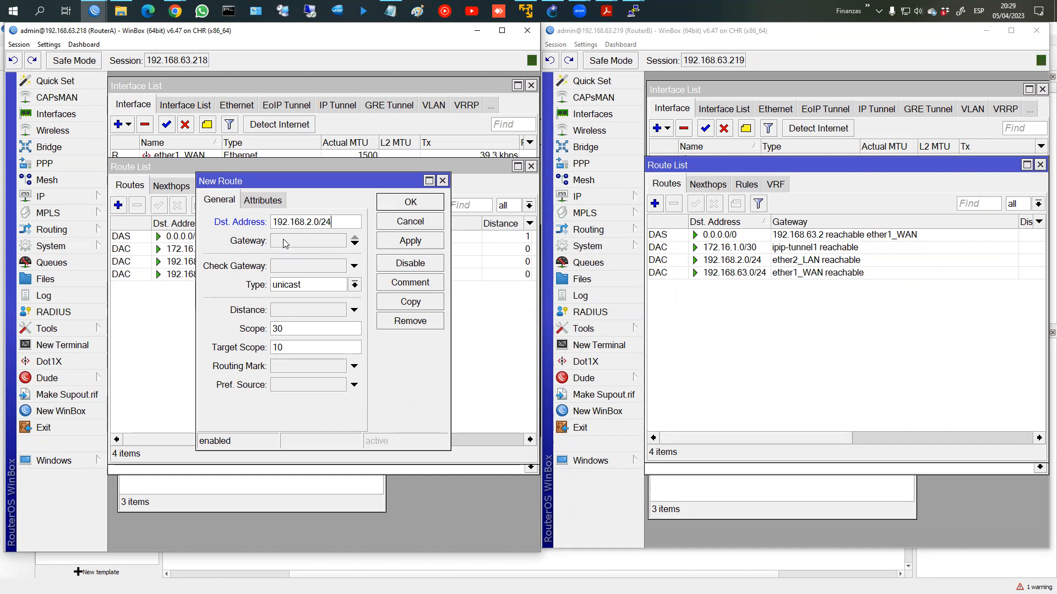
click(283, 238)
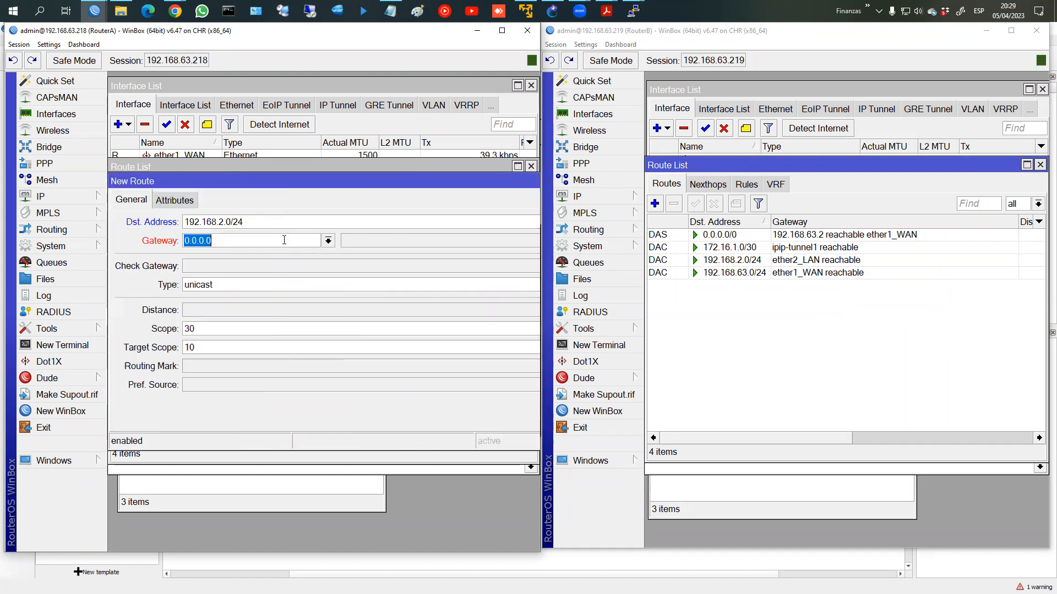
click(328, 241)
click(239, 240)
double_click(240, 241)
text(172.146.)
key(BackSpace)
key(BackSpace)
key(BackSpace)
text(6.1.2)
drag(386, 177, 349, 188)
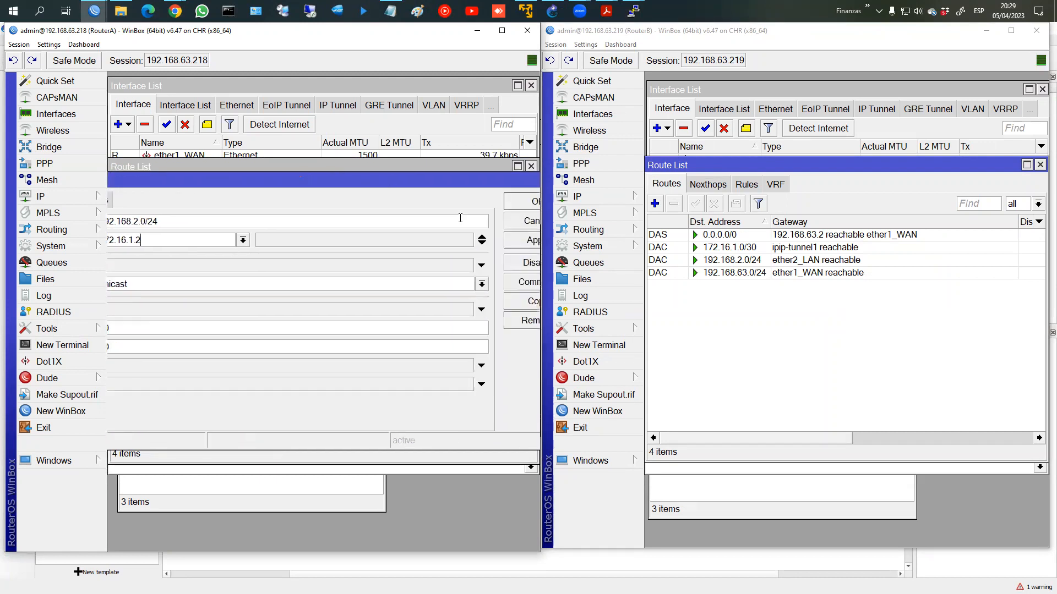
click(518, 203)
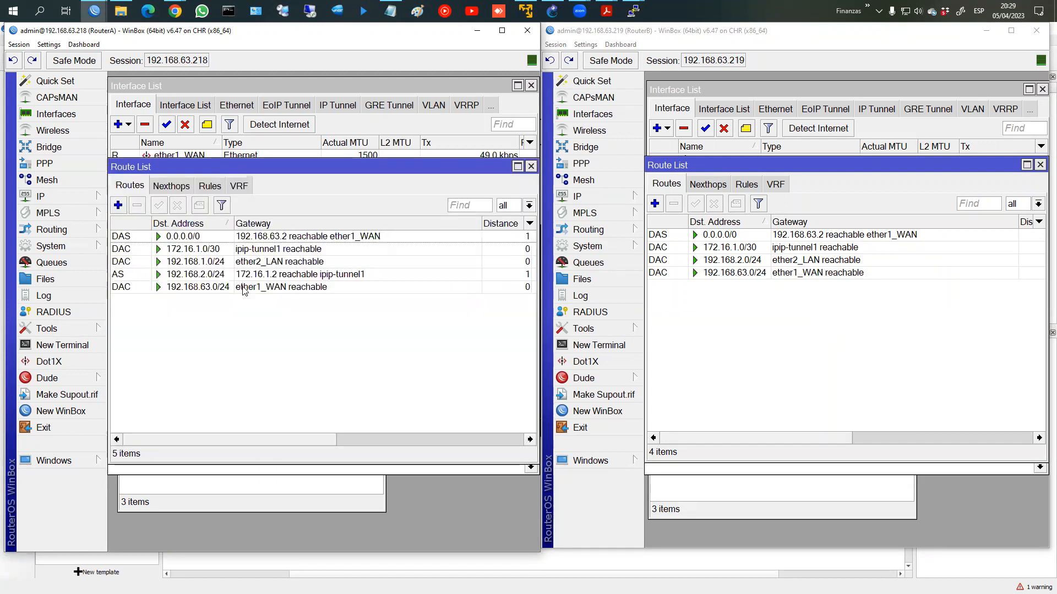
Step: On RouterB, add a route to 192.168.1.0/24 via gateway 172.16.1.1
click(658, 203)
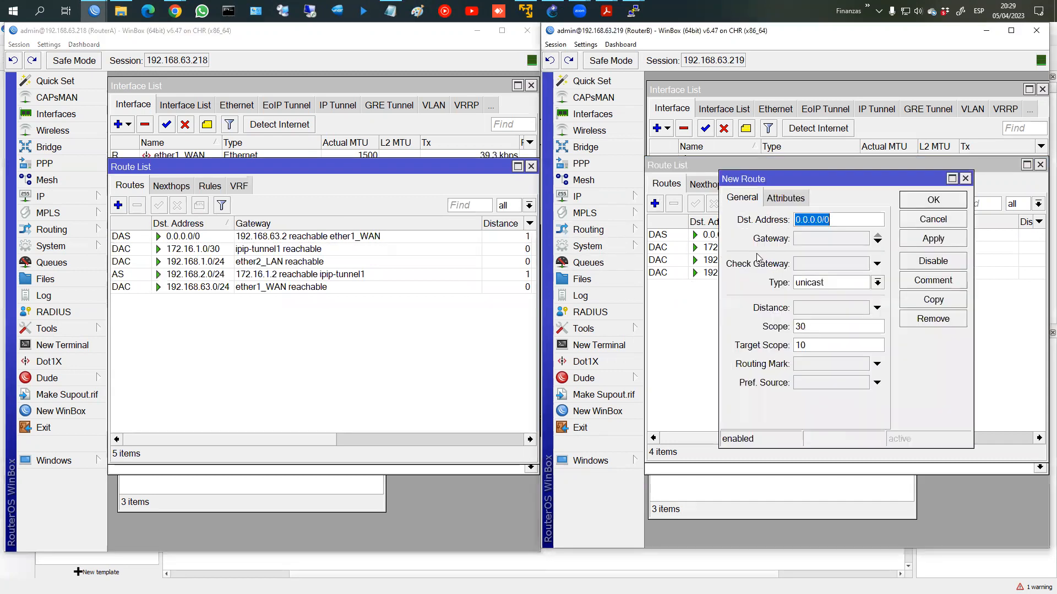
text(192.168.1.0/24)
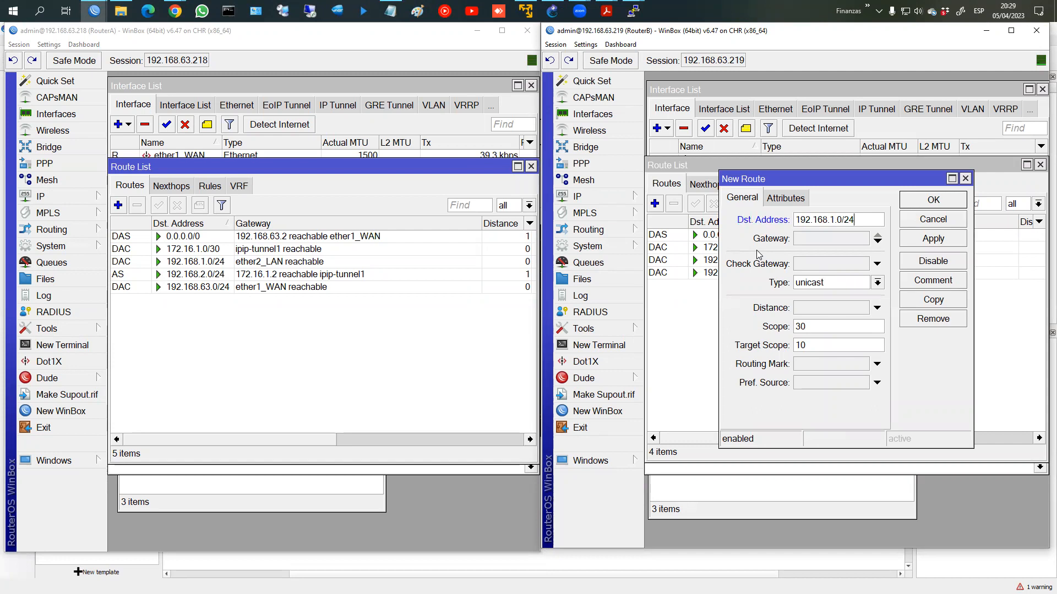
click(800, 240)
text(172.16.1)
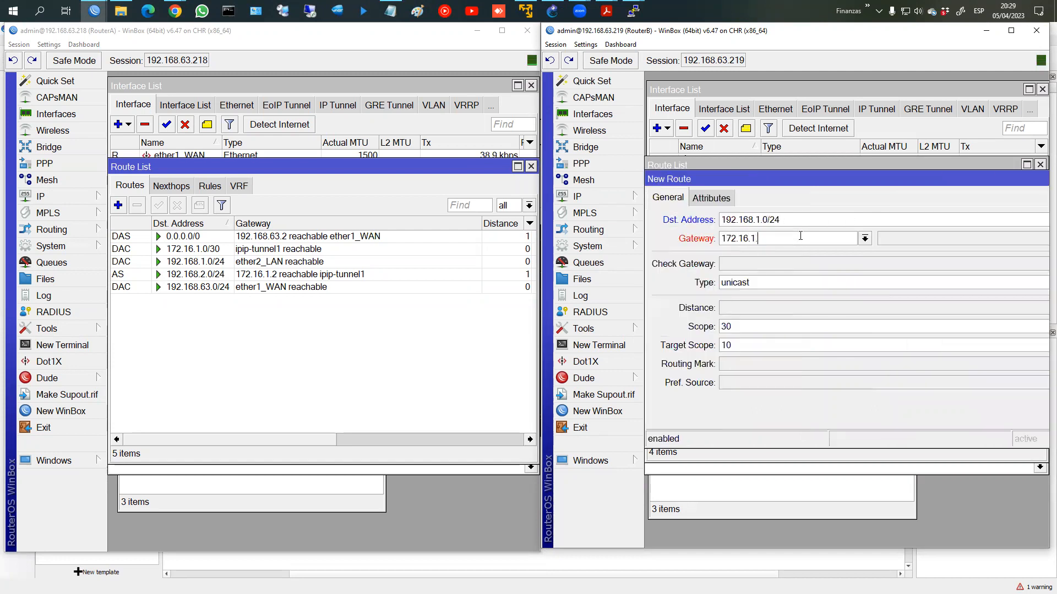
text(.1)
key(Return)
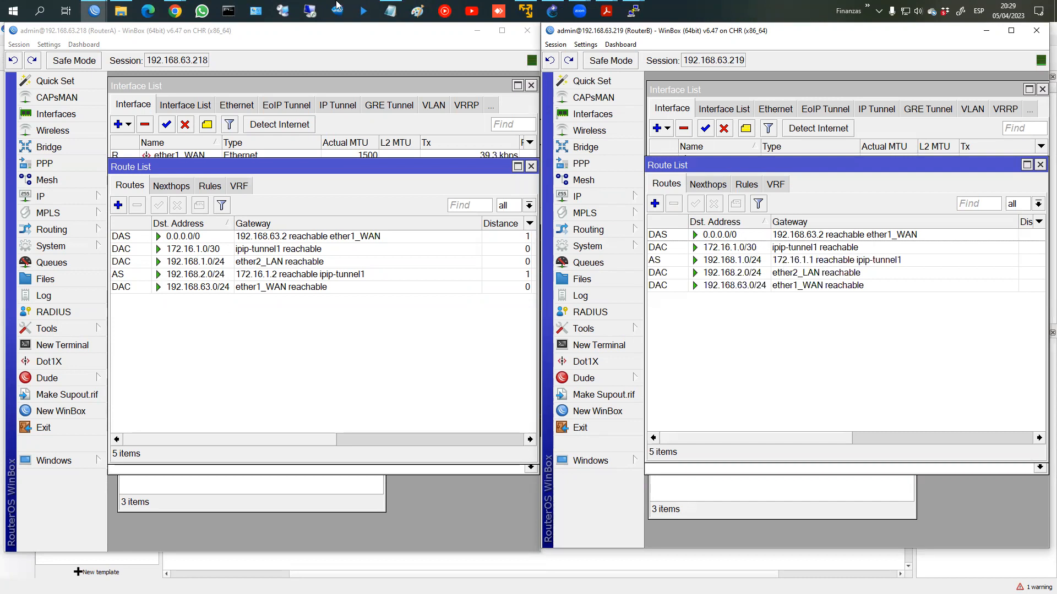
mouse_move(634, 11)
click(548, 85)
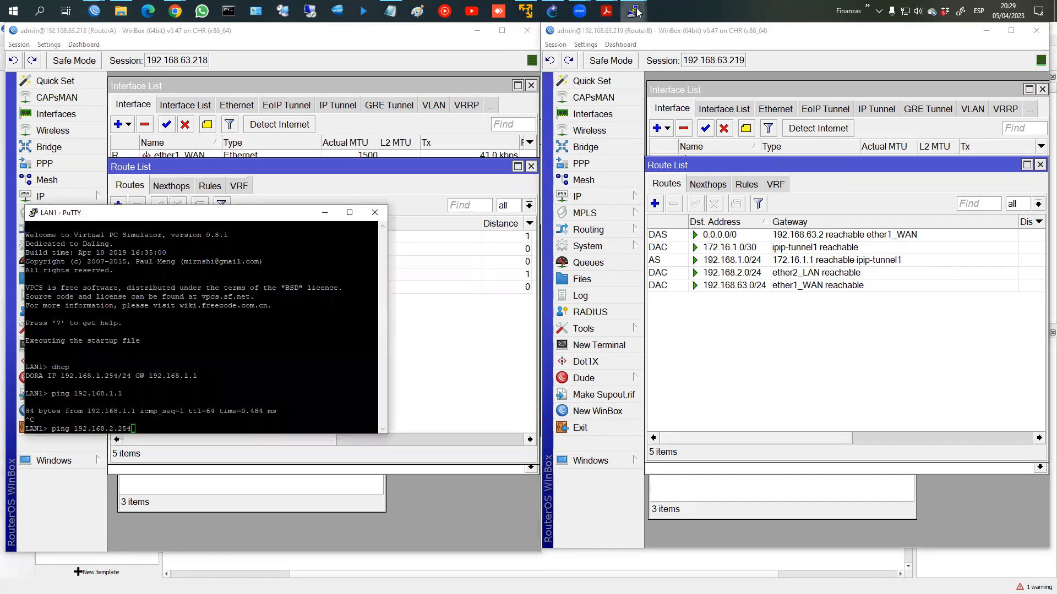
Step: Run the prepared pings: LAN1 to 192.168.2.254 and LAN2 to 192.168.1.254
click(688, 68)
key(Return)
click(615, 403)
key(Return)
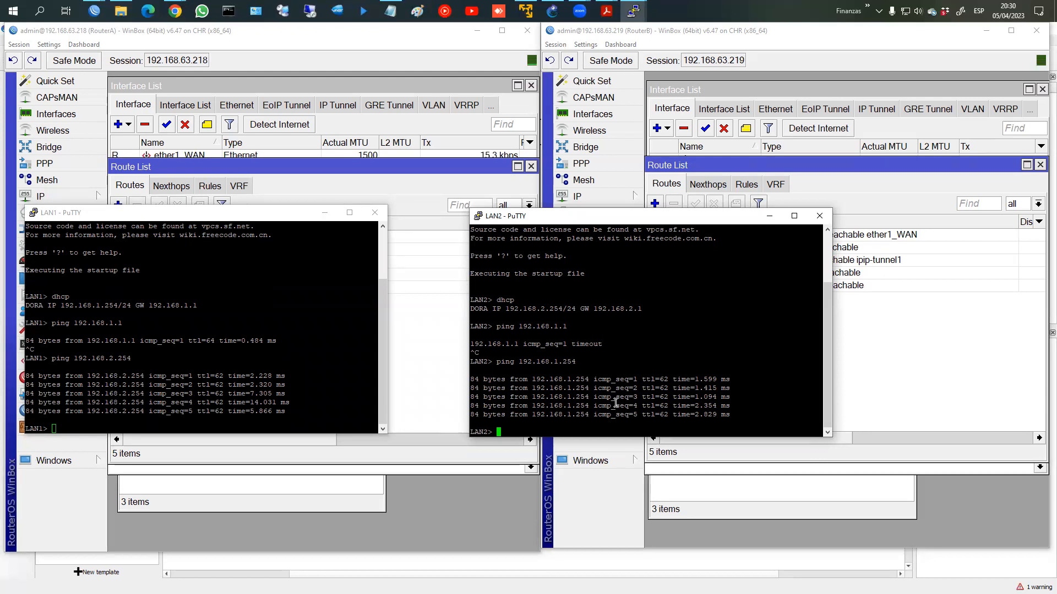
click(425, 344)
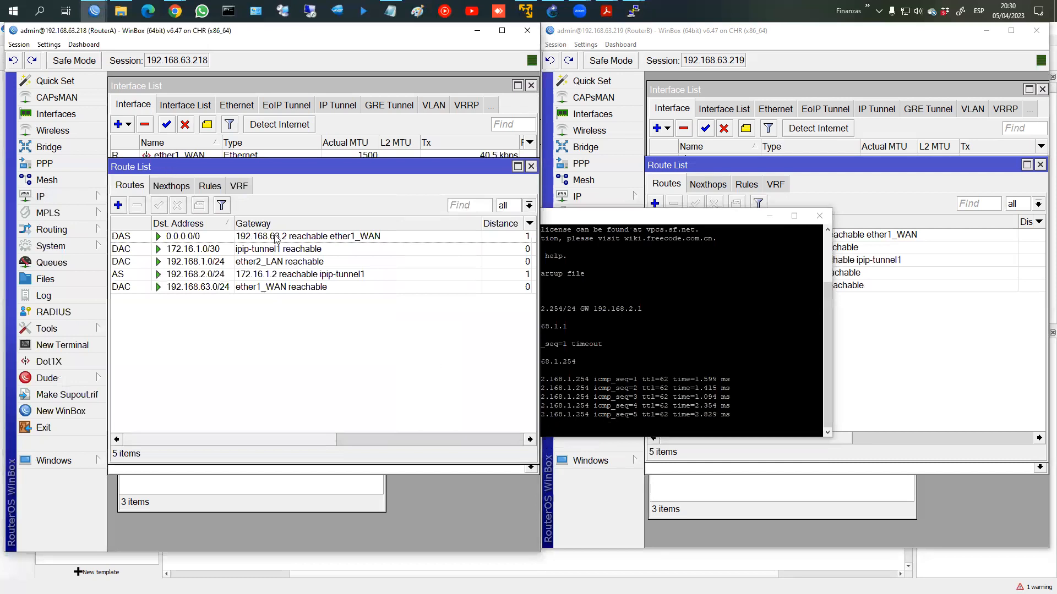
Step: Open RouterA's ipip-tunnel1 settings from its interface list
click(901, 290)
click(719, 91)
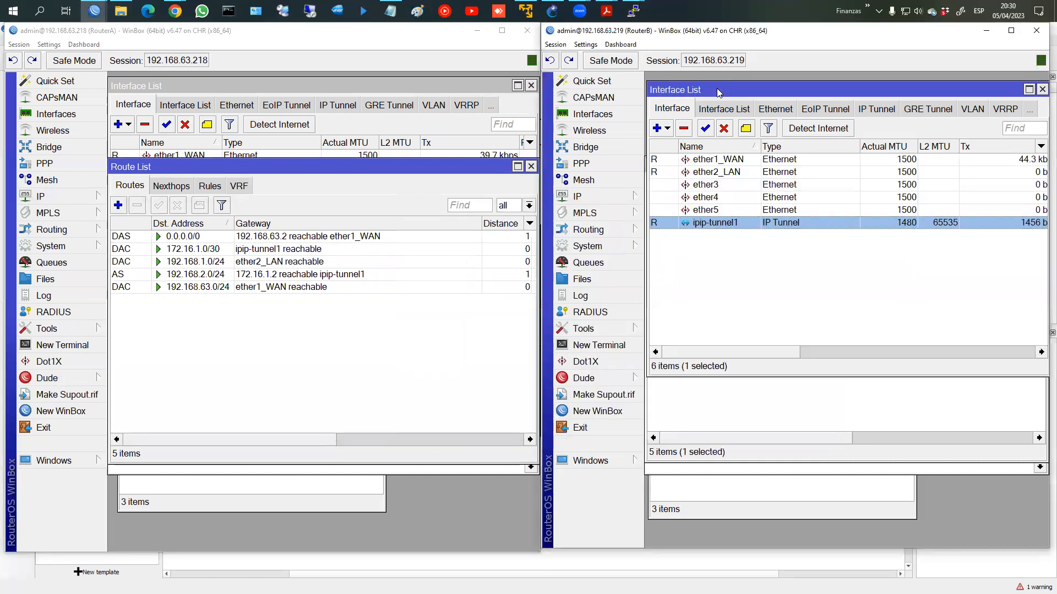
click(335, 91)
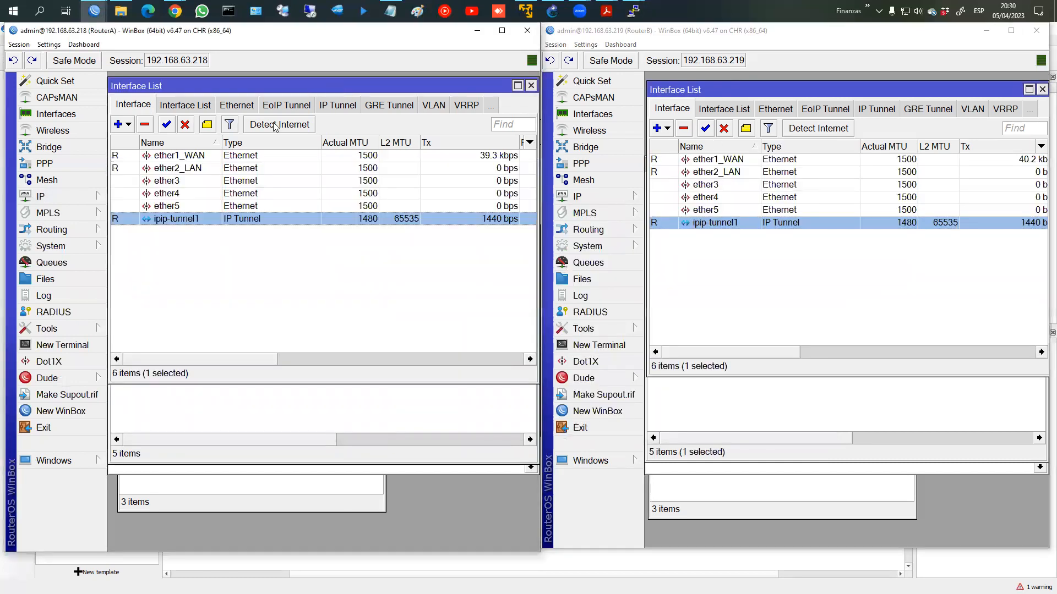
double_click(183, 219)
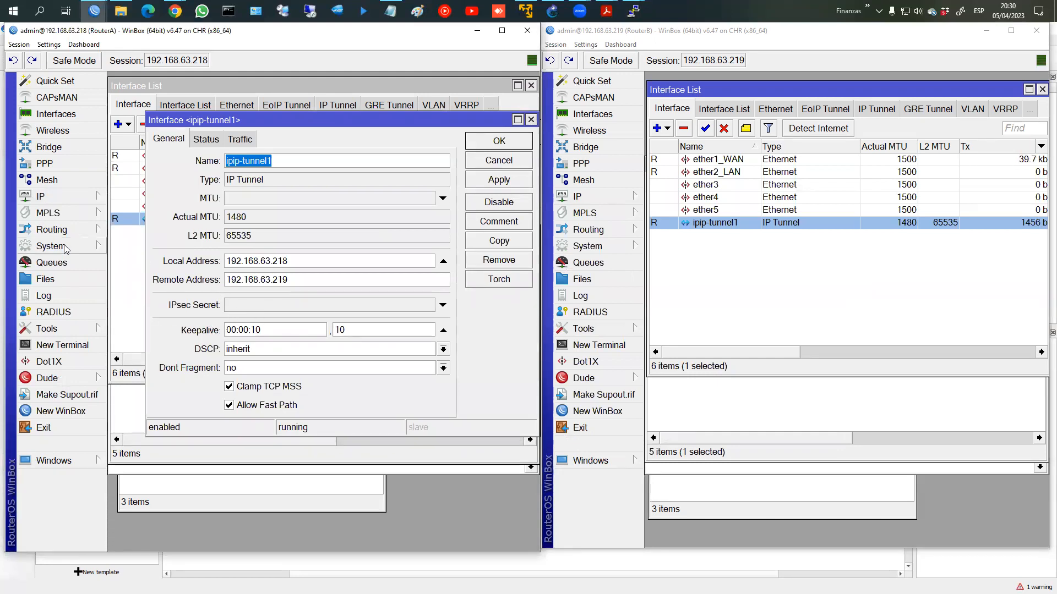
Step: Check RouterA's existing IPsec identities and peers, then close the IPsec window
click(48, 197)
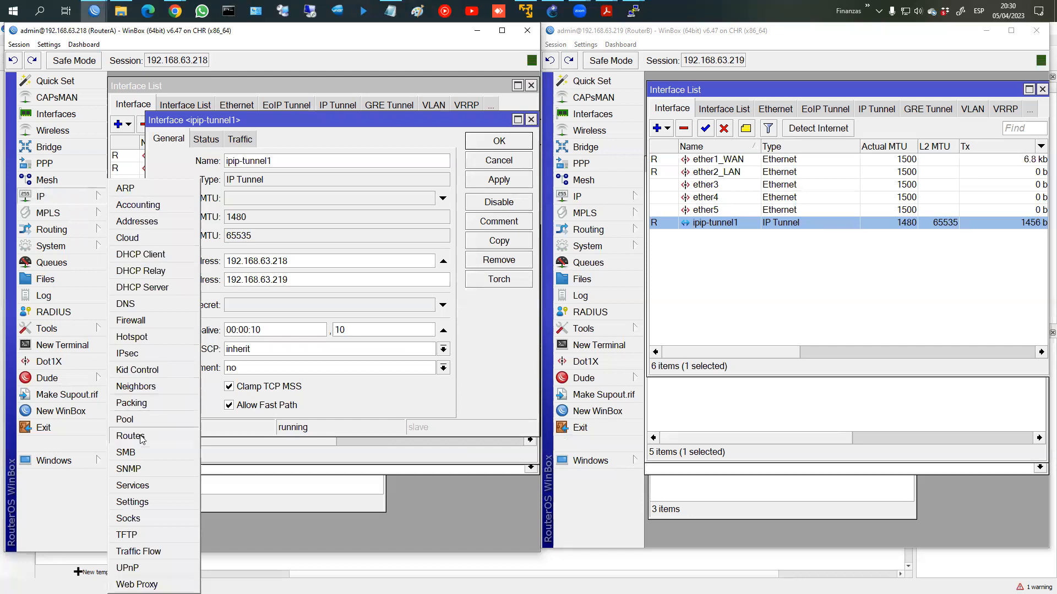
click(152, 355)
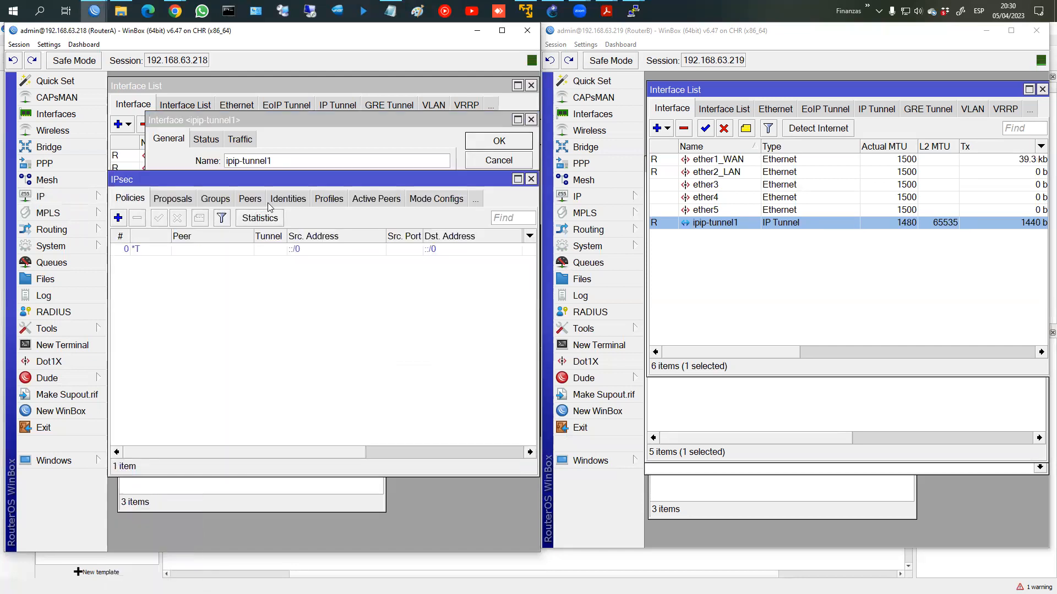
click(284, 200)
click(212, 199)
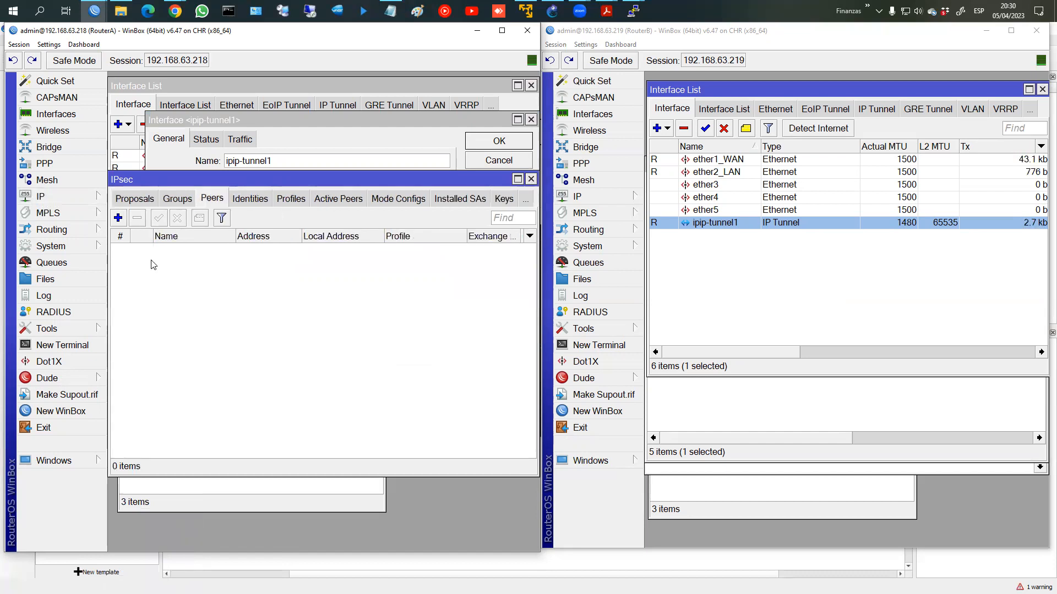
click(531, 179)
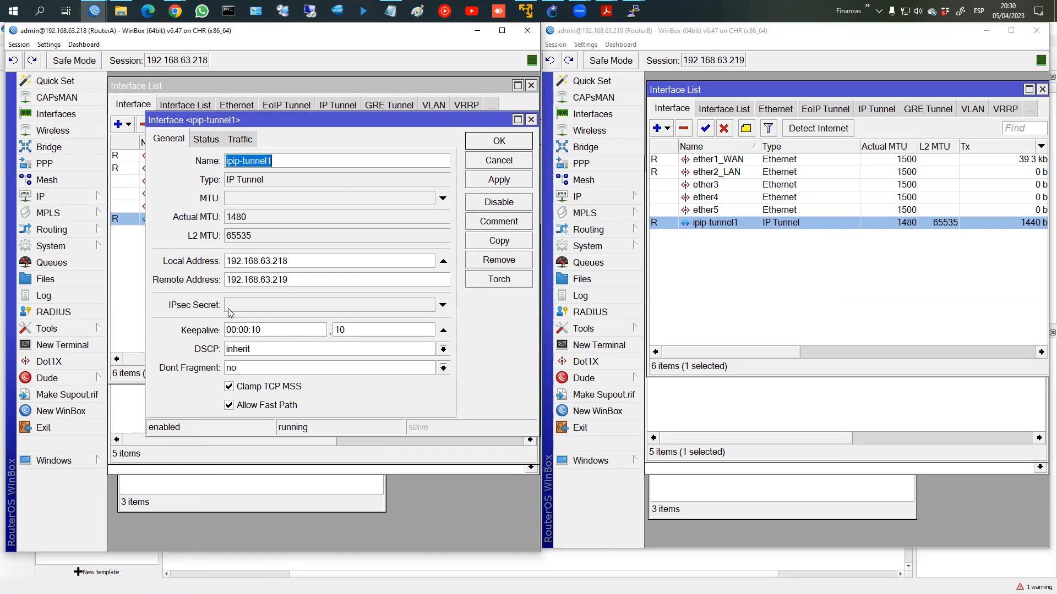
Step: Enter the tunnel's IPsec secret and untick Hide Passwords to show it in plain text
click(229, 309)
text(*******)
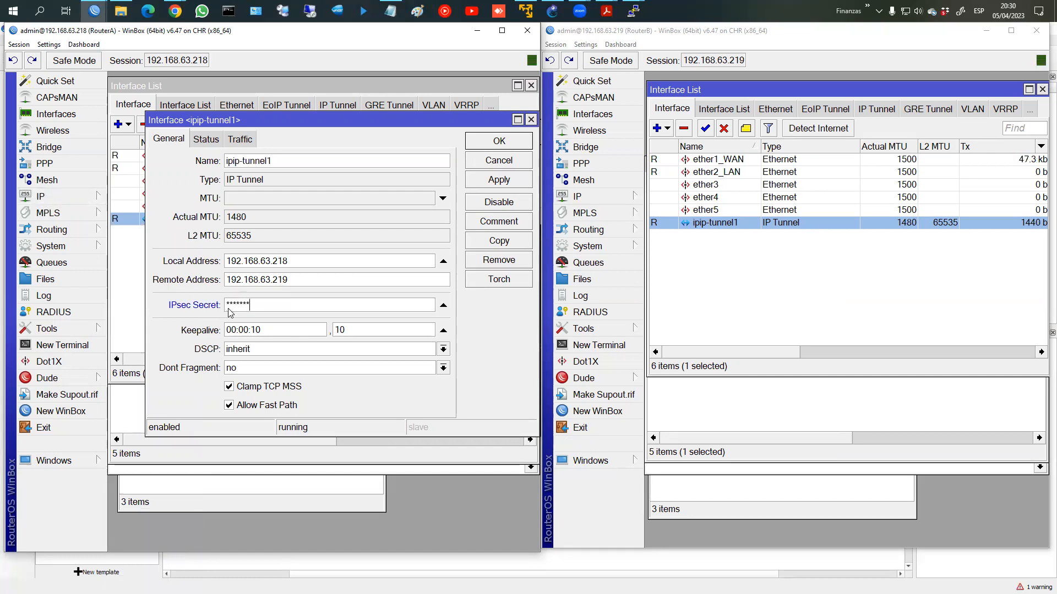
click(49, 44)
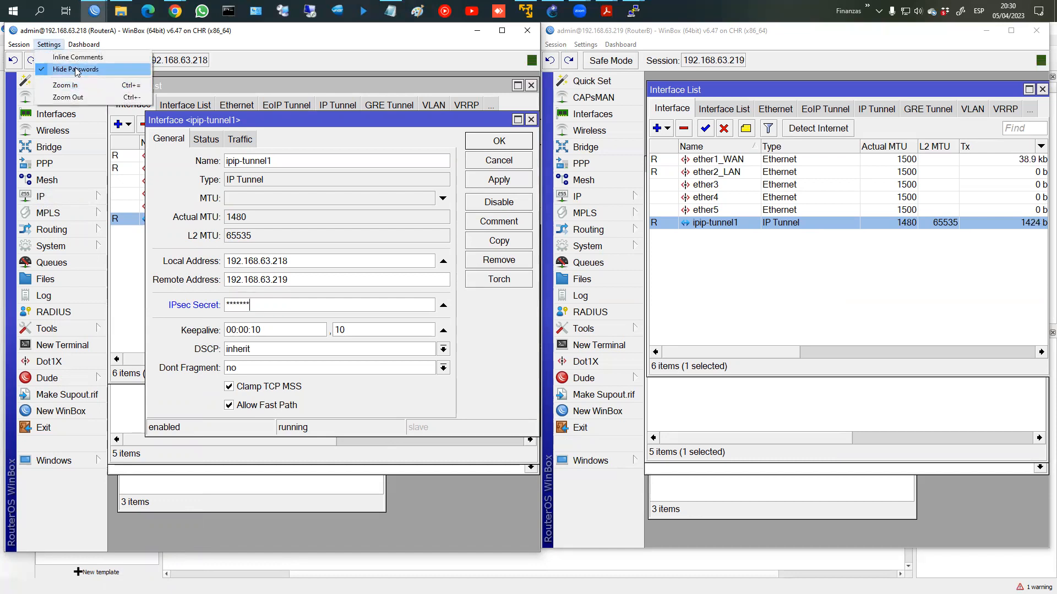
click(73, 69)
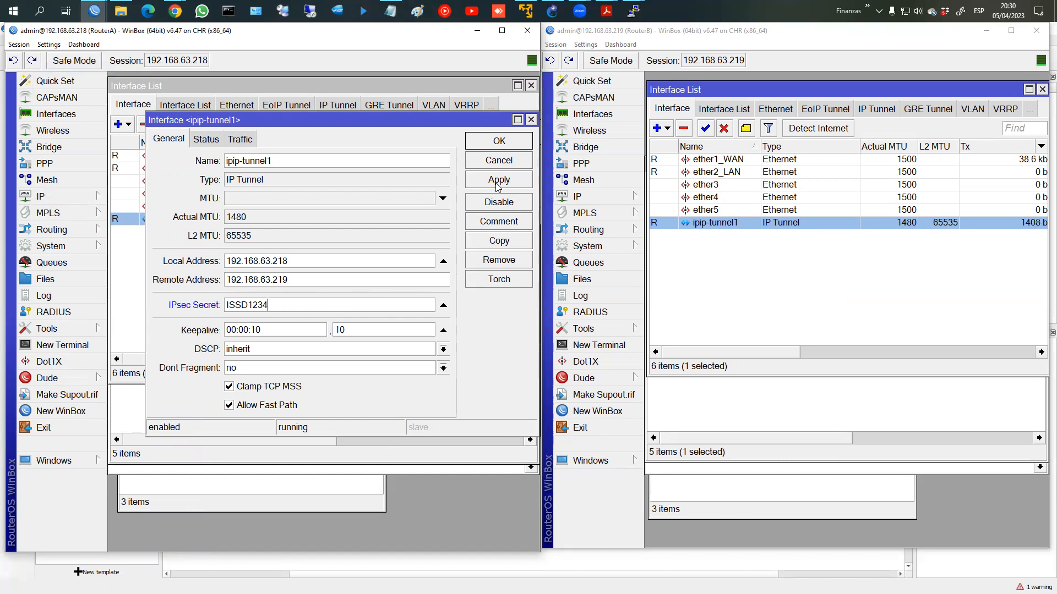
Step: After the fastpath-with-IPsec error, untick Allow Fast Path and re-apply RouterA's tunnel IPsec secret
click(479, 185)
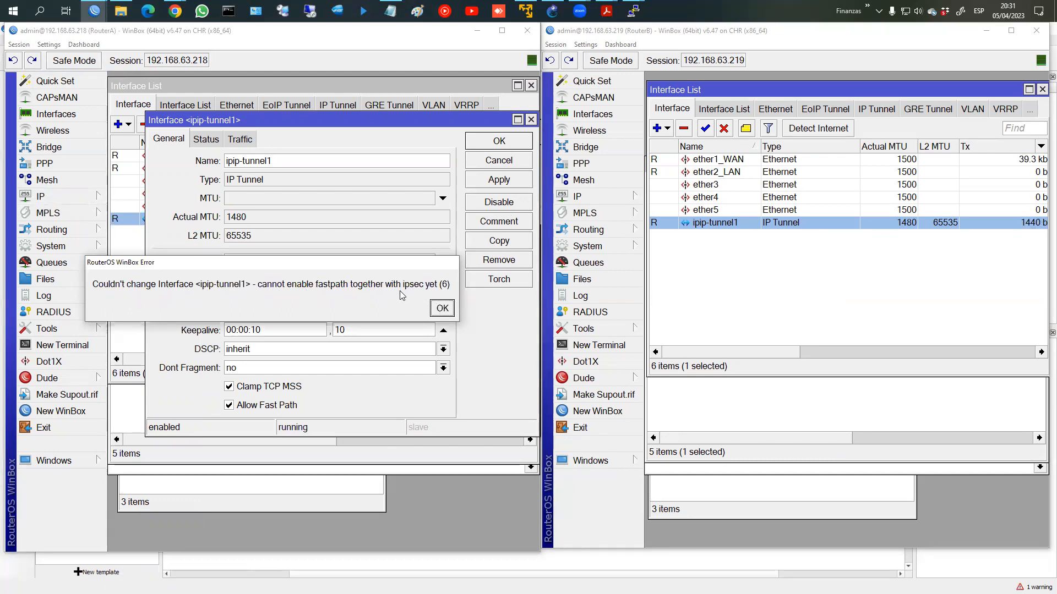
click(444, 308)
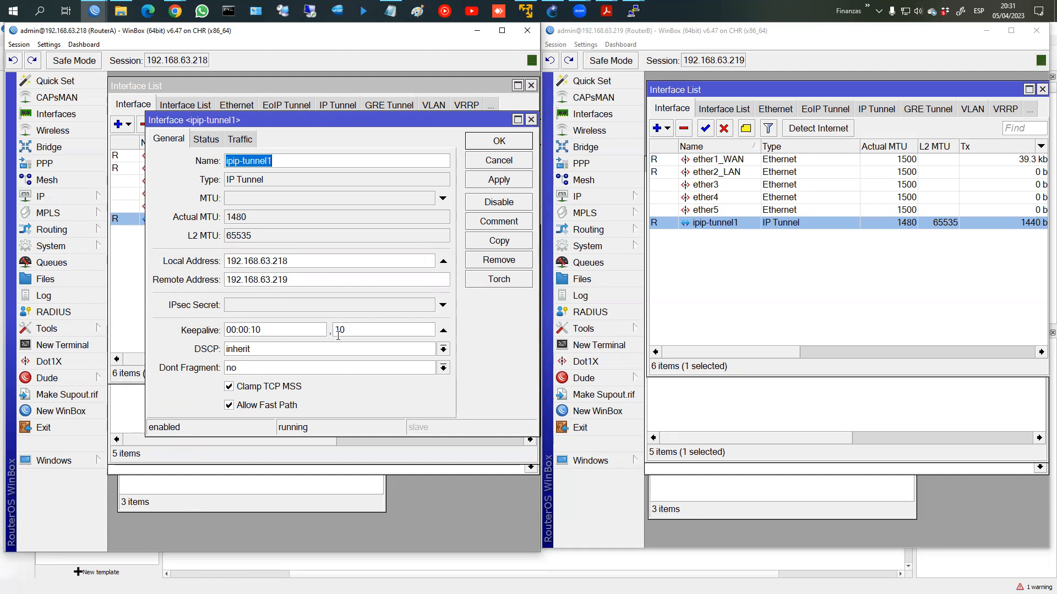
click(229, 407)
click(237, 305)
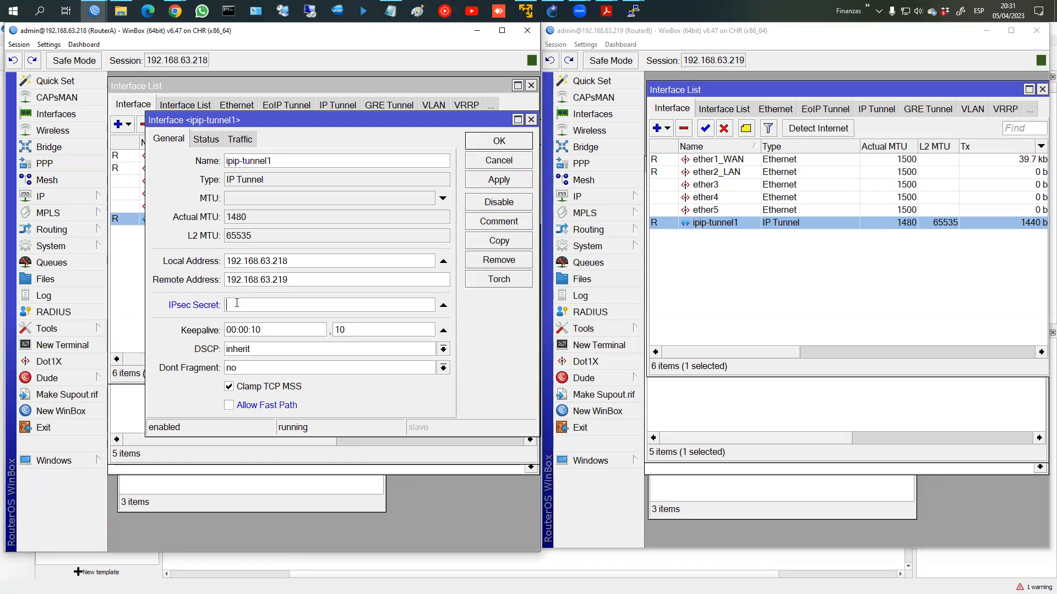
click(508, 185)
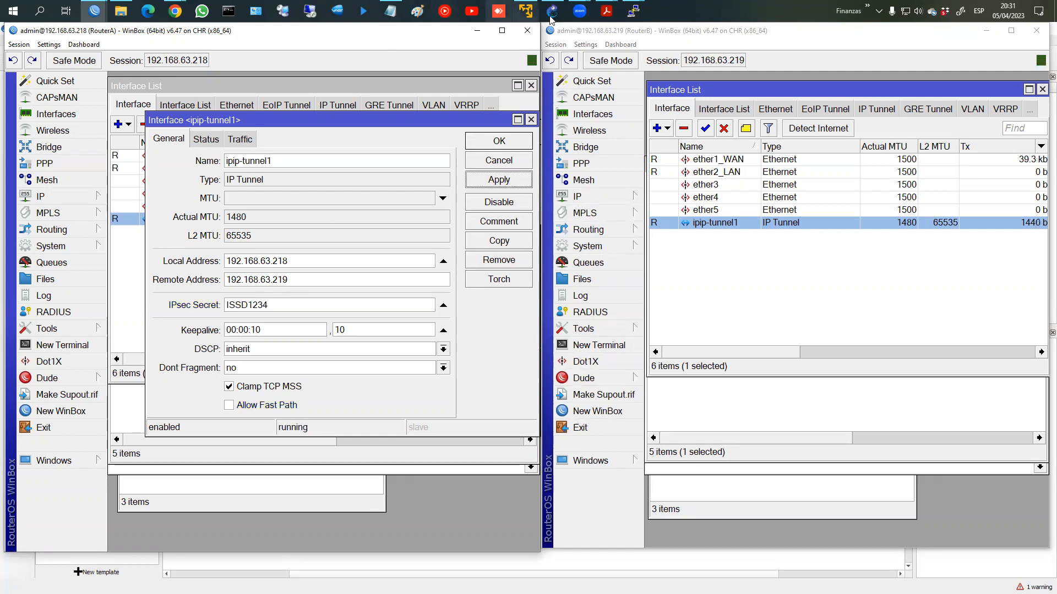
Step: Rerun the ping to 192.168.2.254 from the LAN1 terminal
mouse_move(633, 11)
click(564, 60)
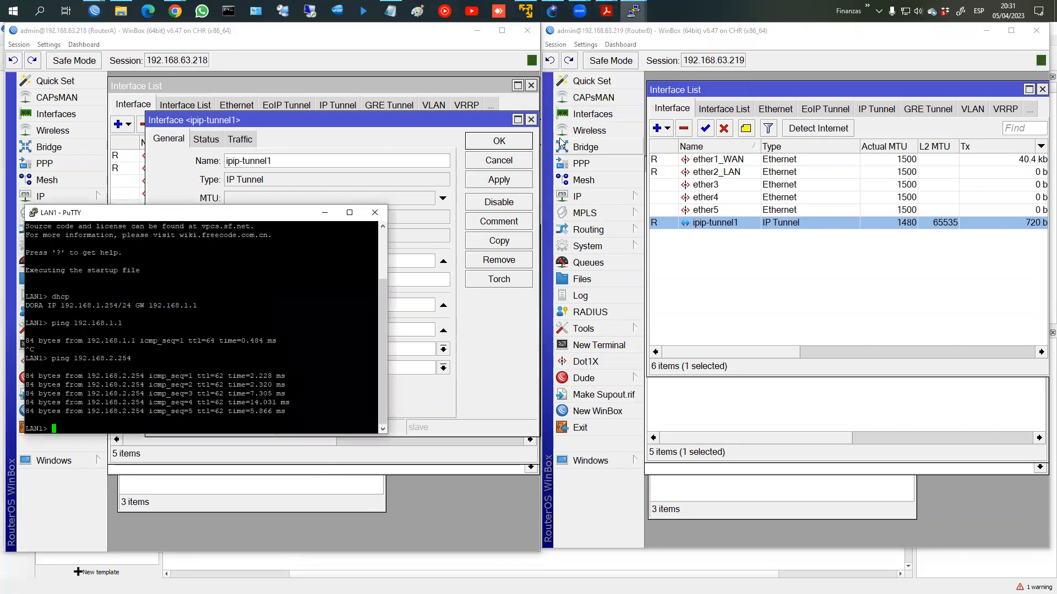
key(Up)
key(Return)
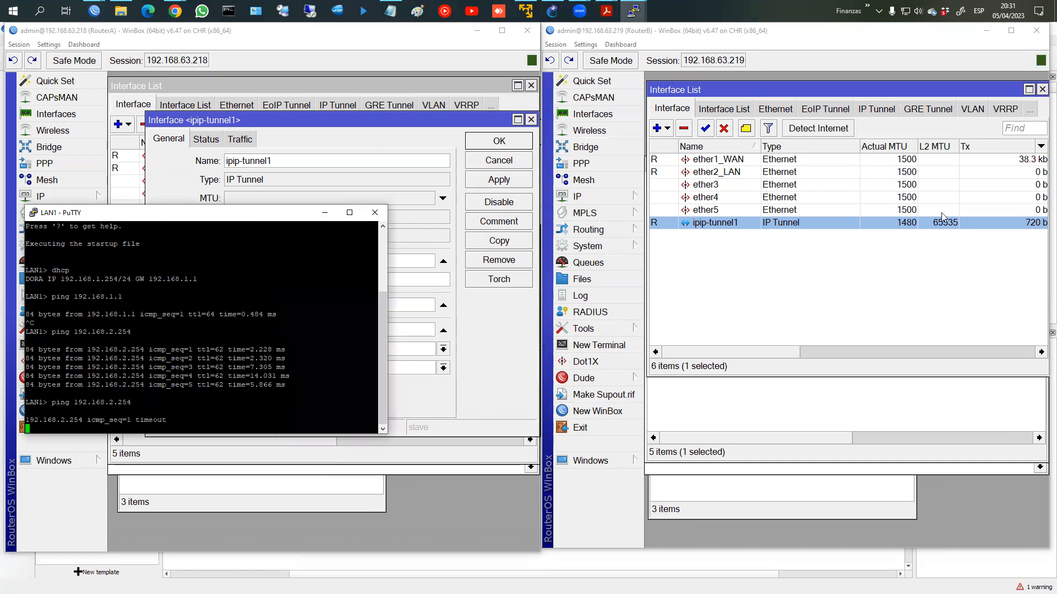
Step: Give RouterB's ipip-tunnel1 the matching IPsec secret with Allow Fast Path off, shown in plain text
double_click(807, 224)
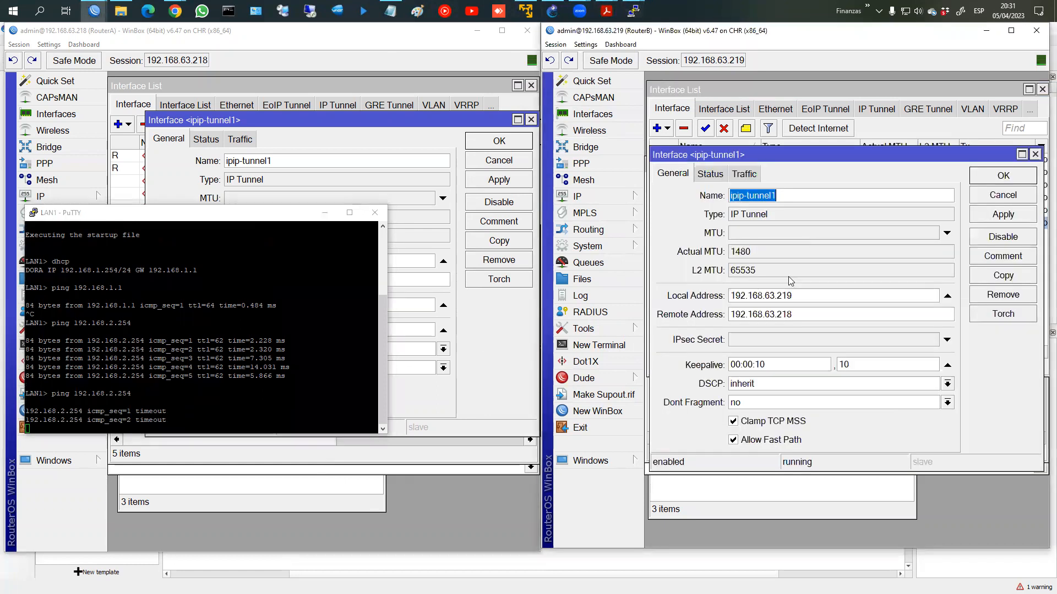
click(766, 340)
text(***)
key(BackSpace)
text(******)
click(585, 45)
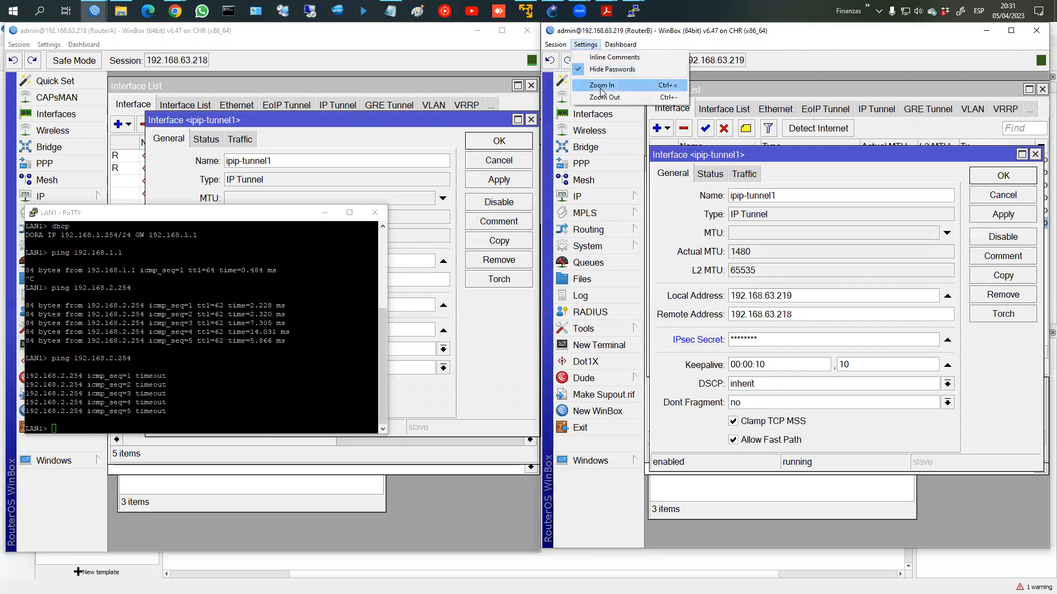
click(610, 70)
click(746, 440)
click(993, 216)
click(995, 176)
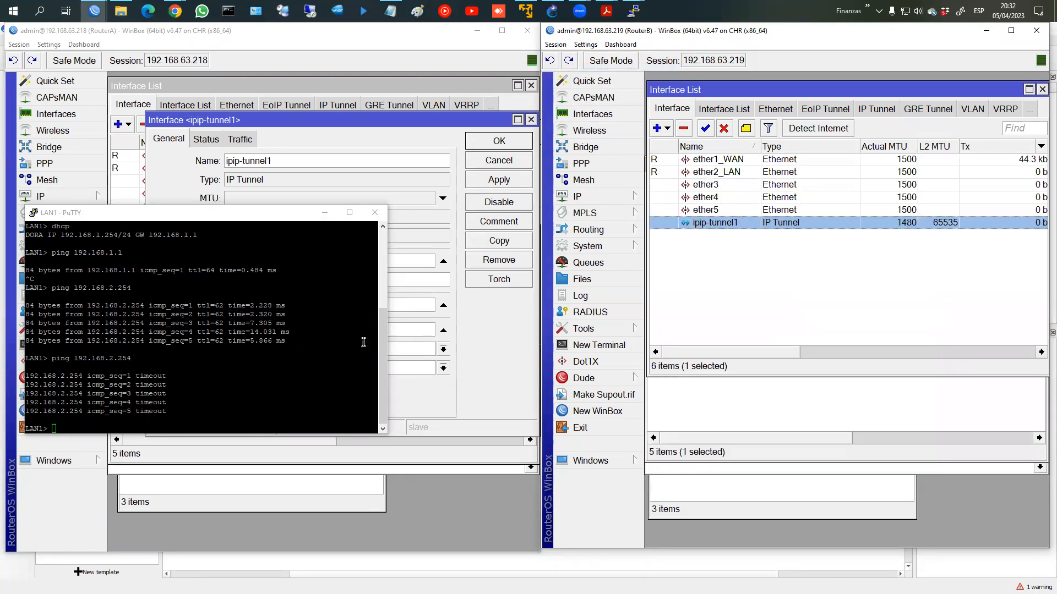
Step: Return to the LAN1 terminal to confirm pings to 192.168.2.254 reply again
click(413, 349)
key(alt+Tab)
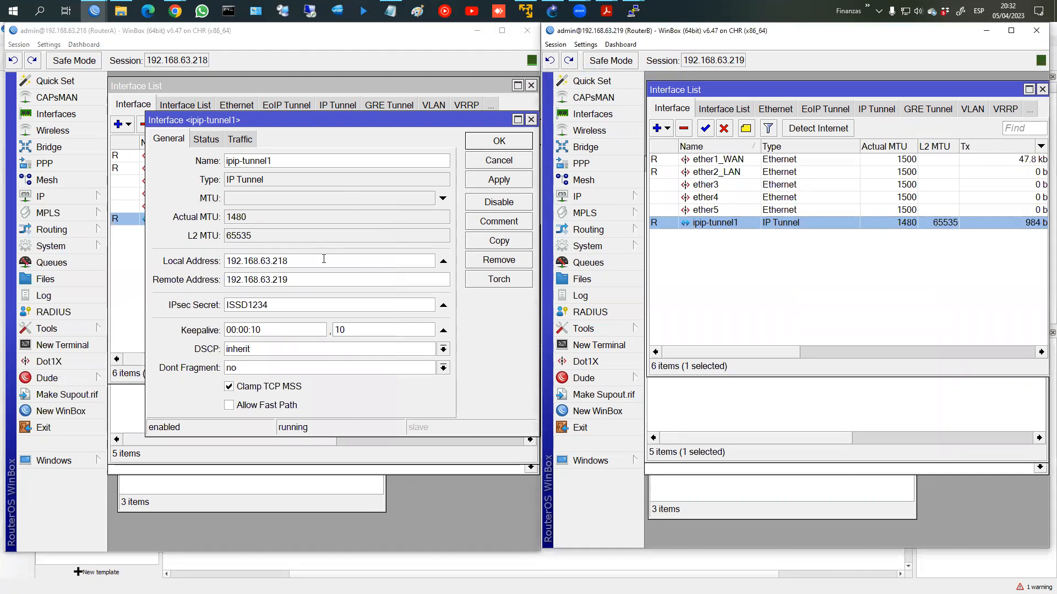
key(alt+Tab)
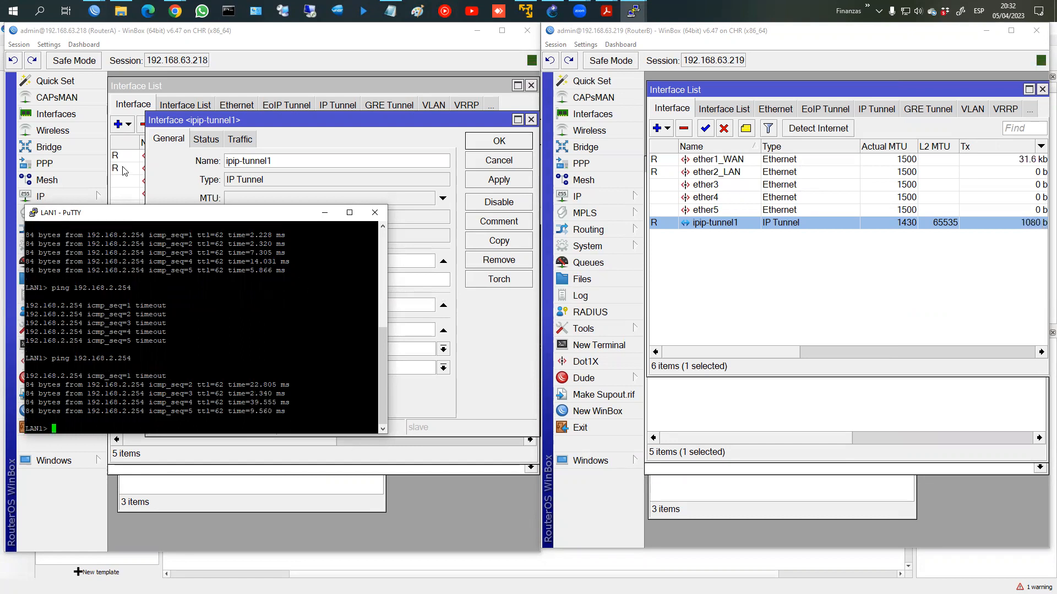
click(40, 196)
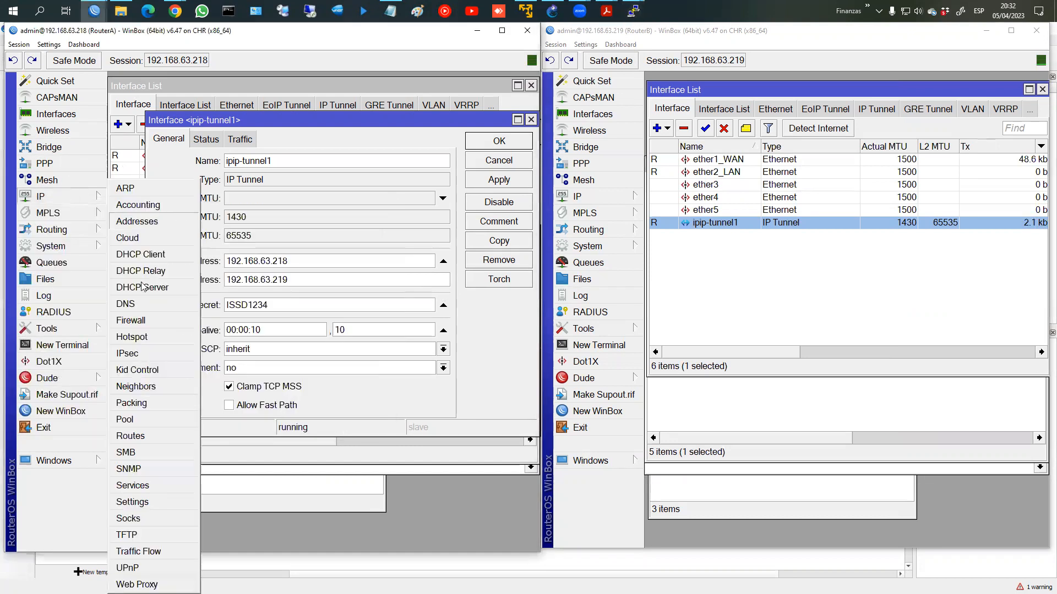
Step: Review RouterA's IPsec peers, proposals, policies and identities, including the dynamic 192.168.63.218-to-.219 policy
click(144, 354)
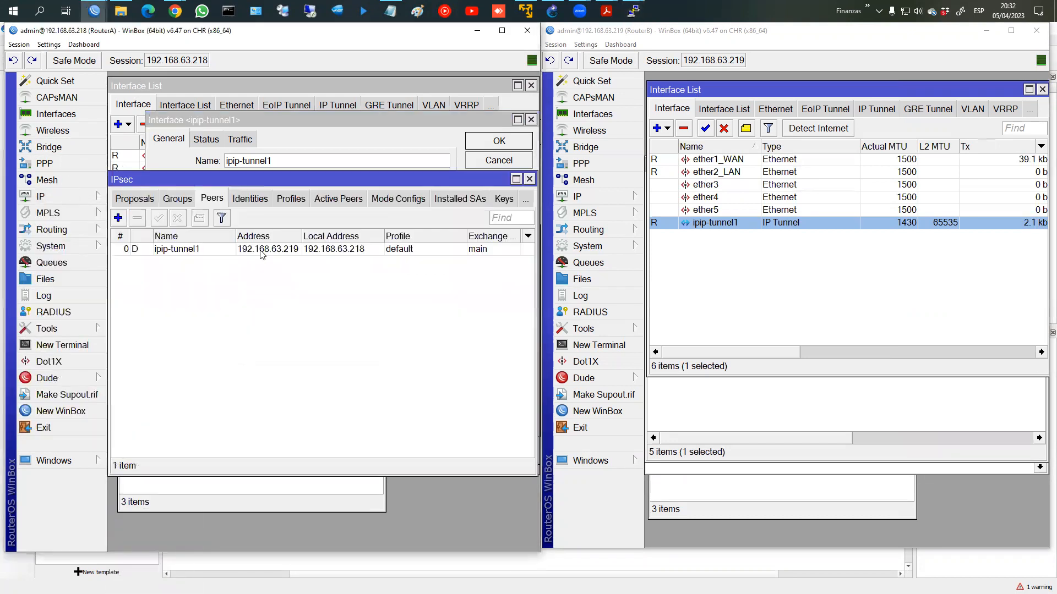
click(210, 252)
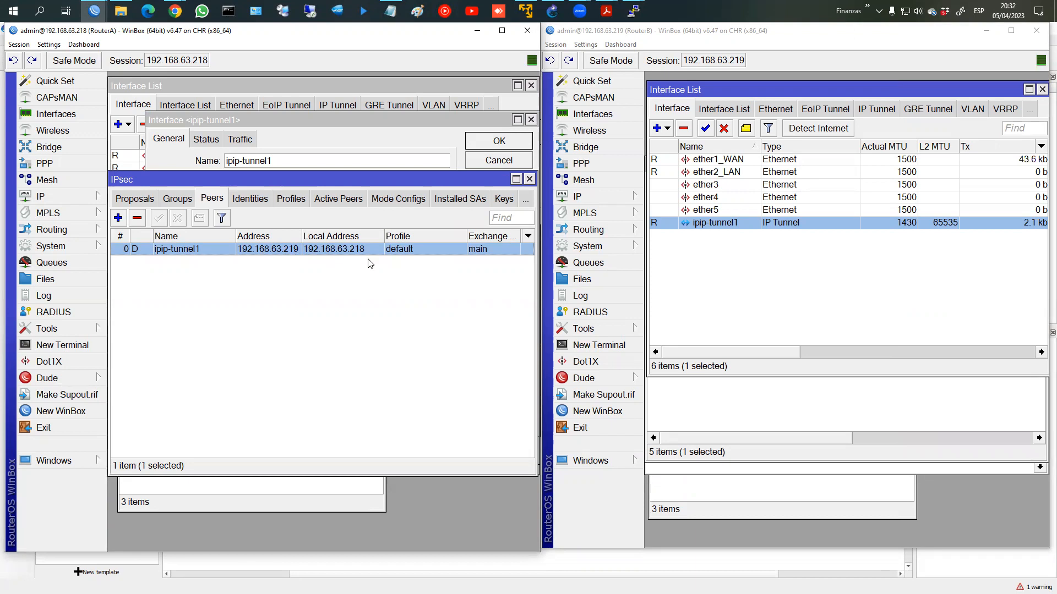
click(115, 204)
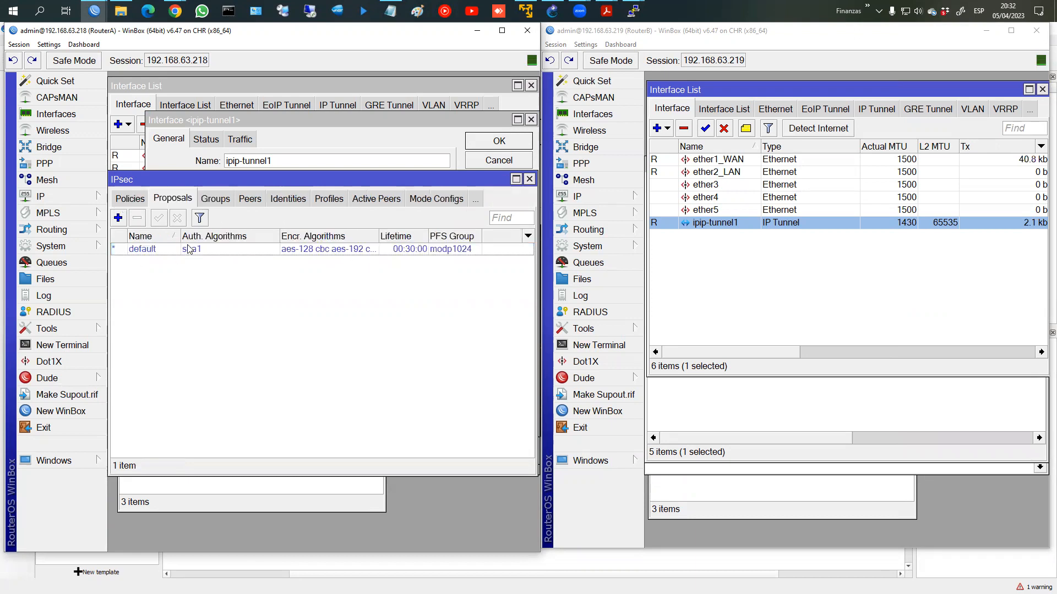
click(131, 201)
click(300, 267)
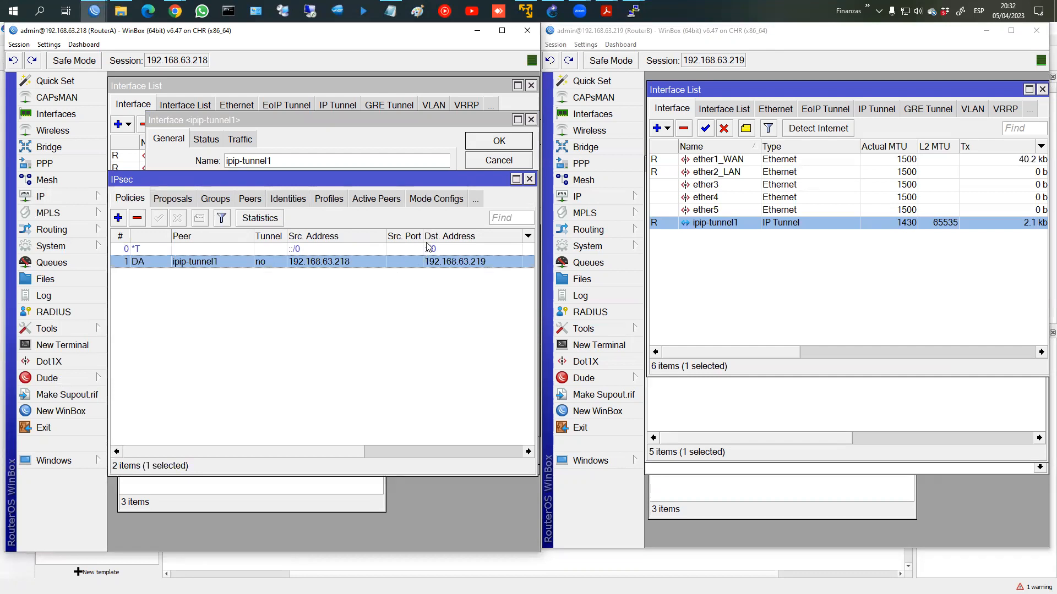
click(99, 197)
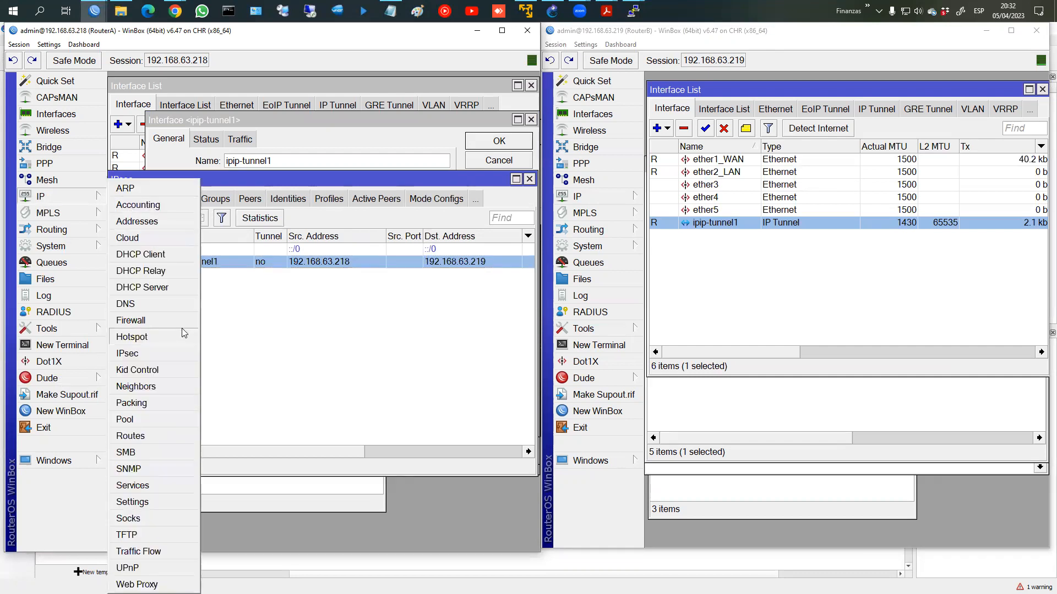
click(149, 285)
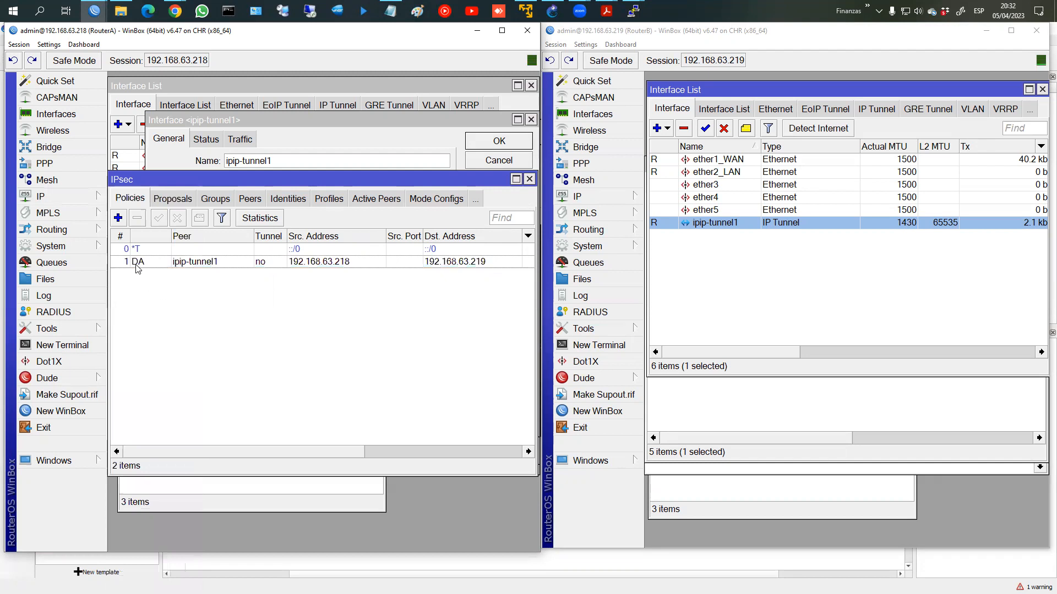
mouse_move(138, 268)
click(288, 199)
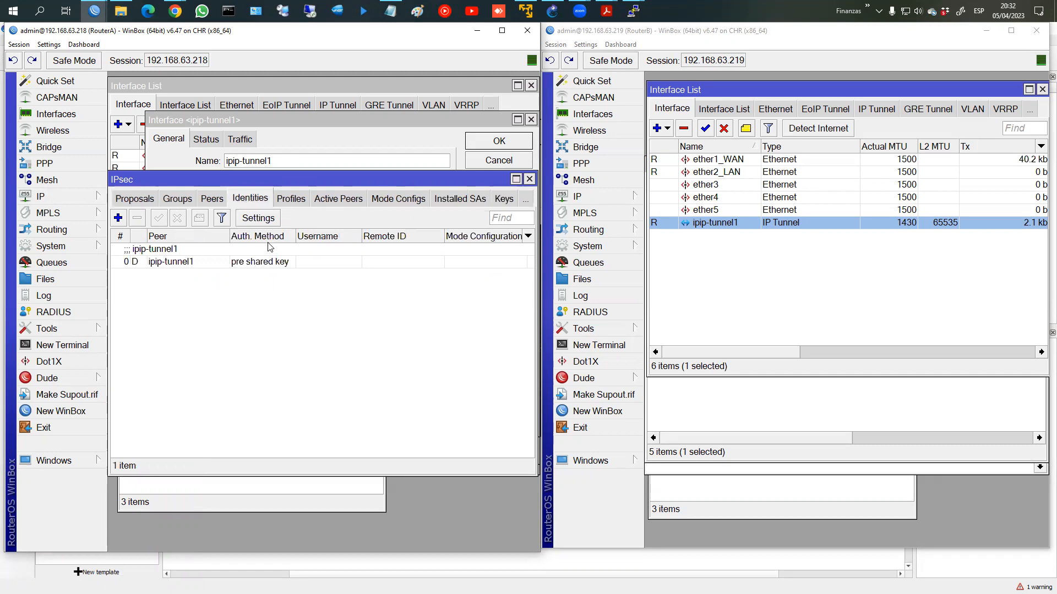
Step: Inspect a new IPsec identity with pre shared key authentication, cancel it, and close IPsec
click(118, 218)
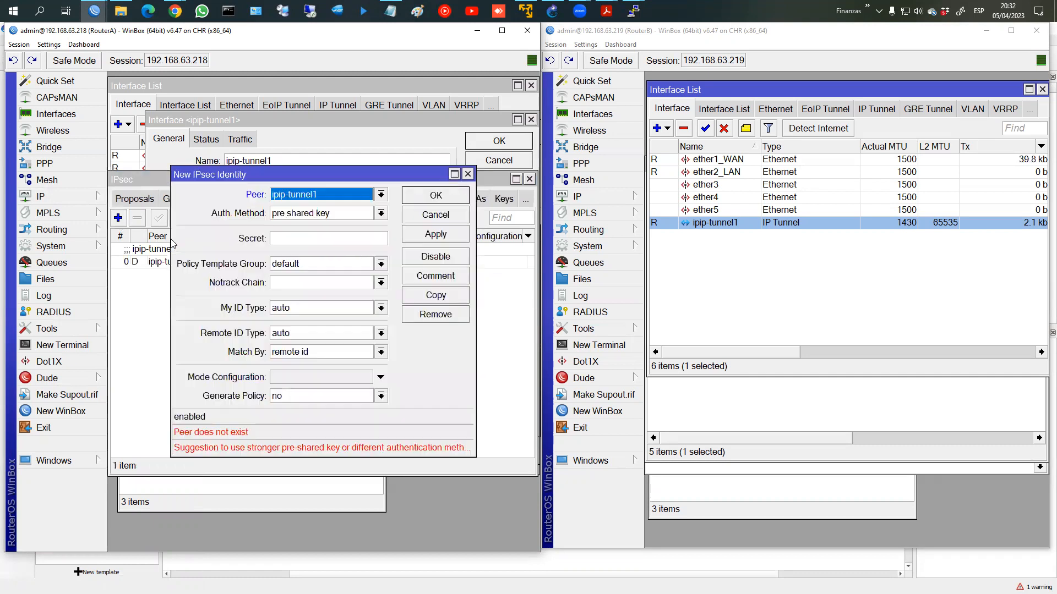
click(288, 238)
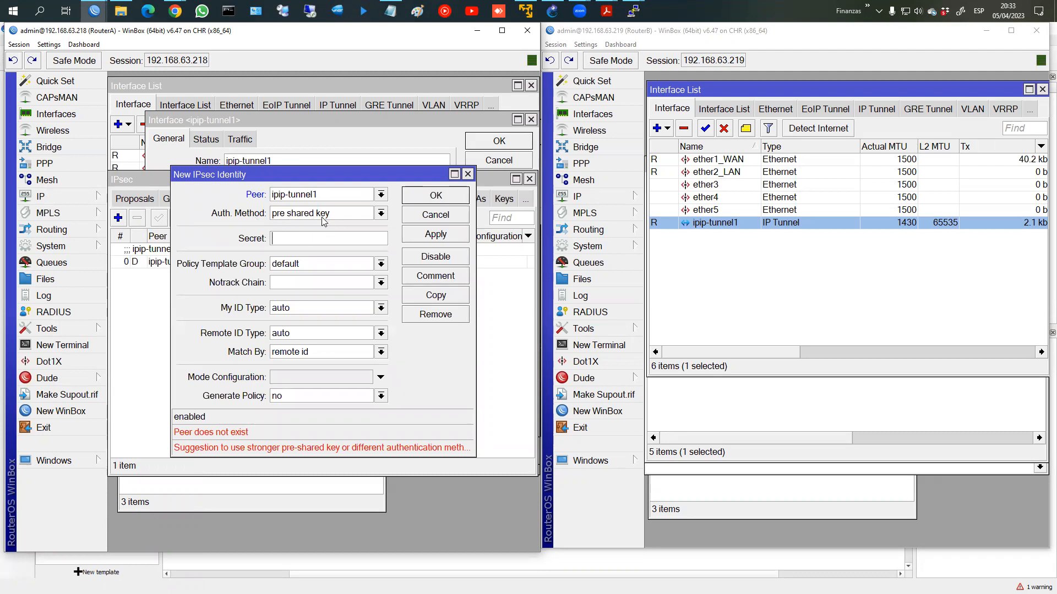
click(379, 215)
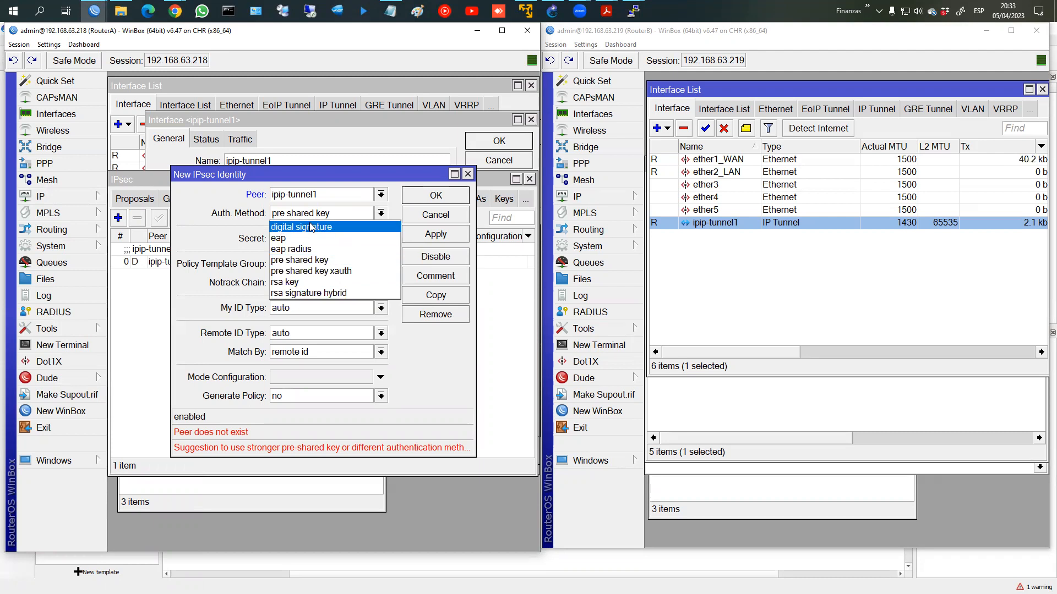
click(238, 243)
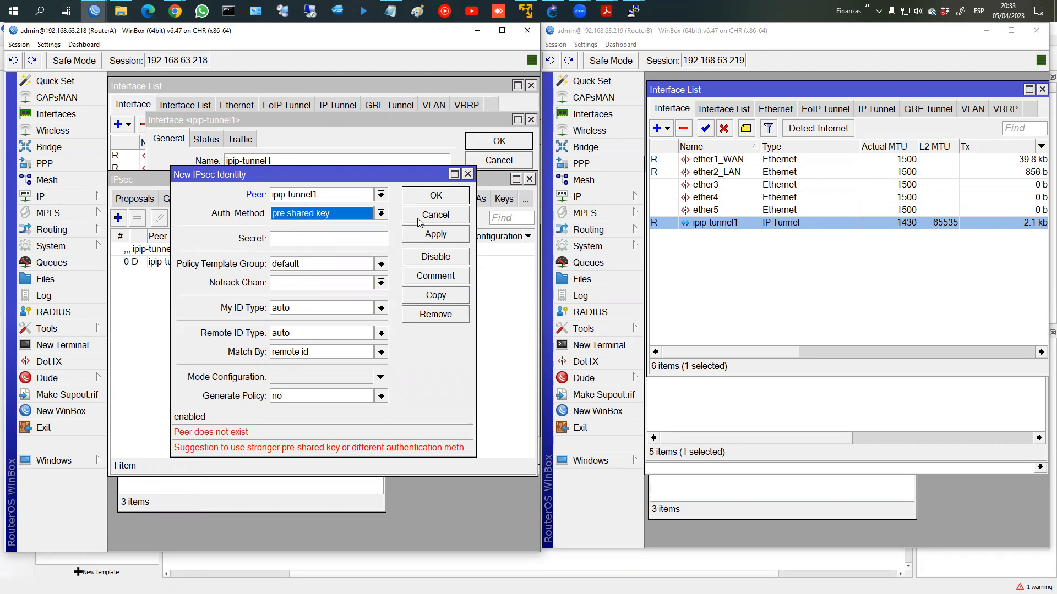
click(435, 215)
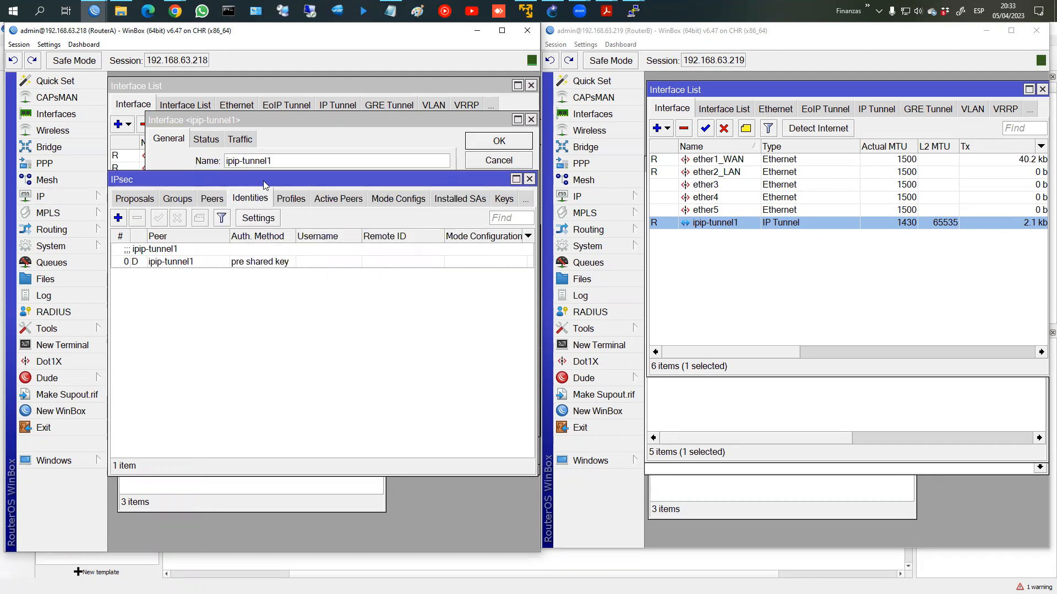
click(530, 179)
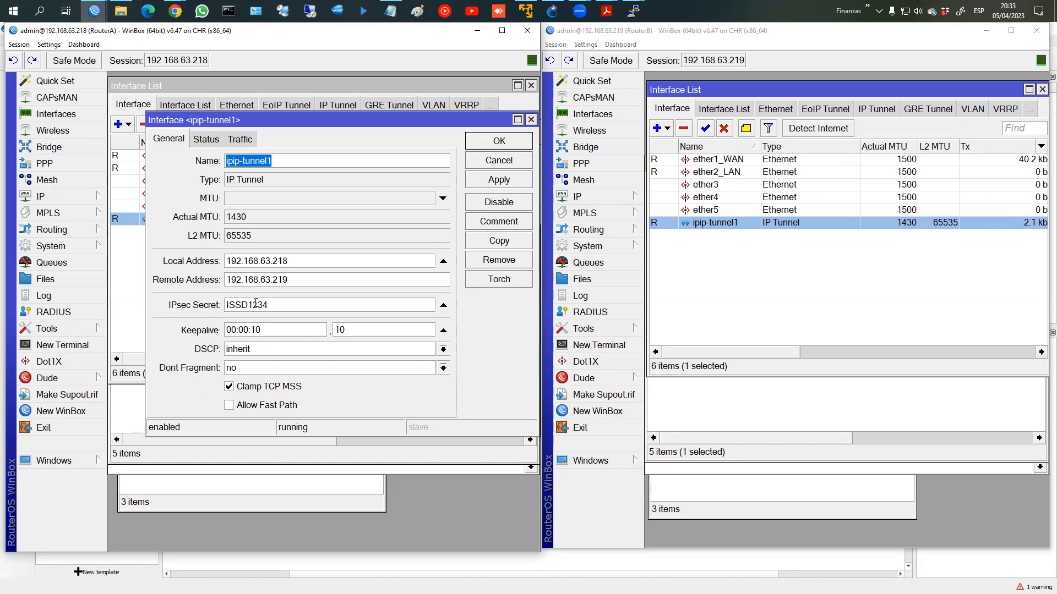
Step: Delete the 172.16.1.1/30 tunnel address from RouterA's IP address list
click(498, 145)
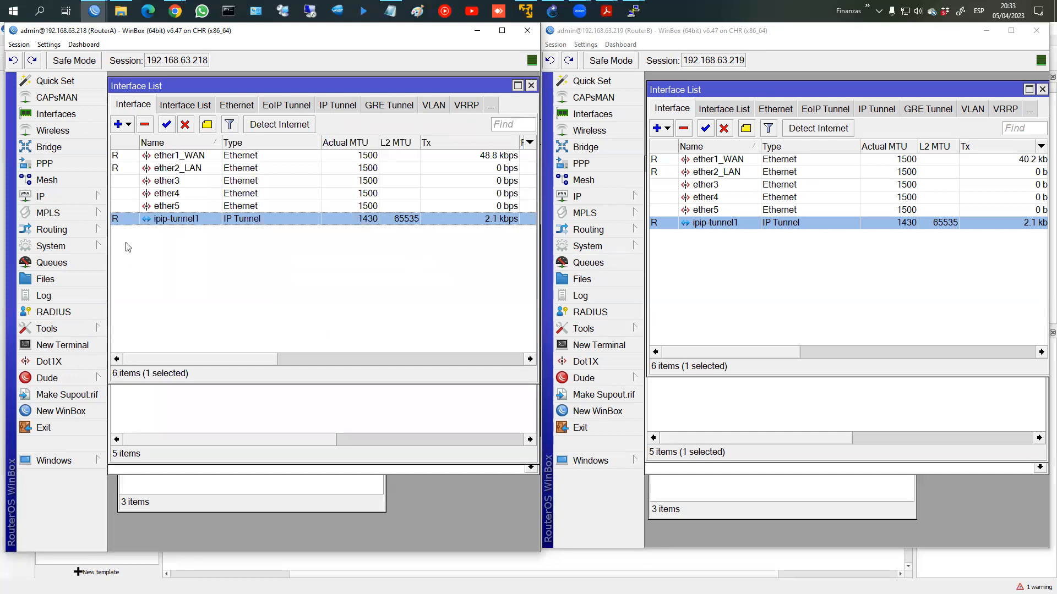
click(183, 399)
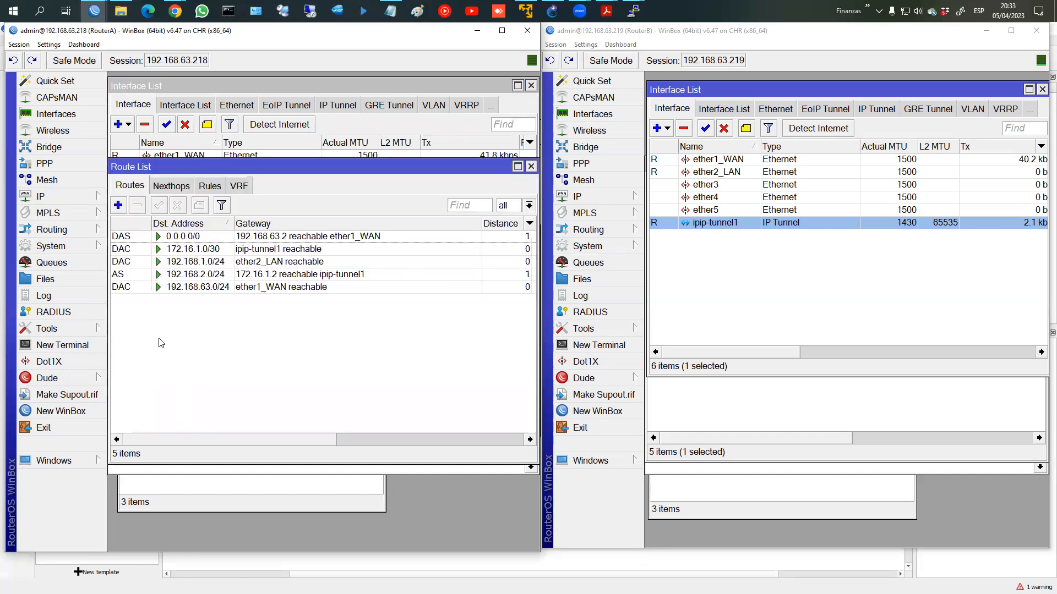
click(41, 197)
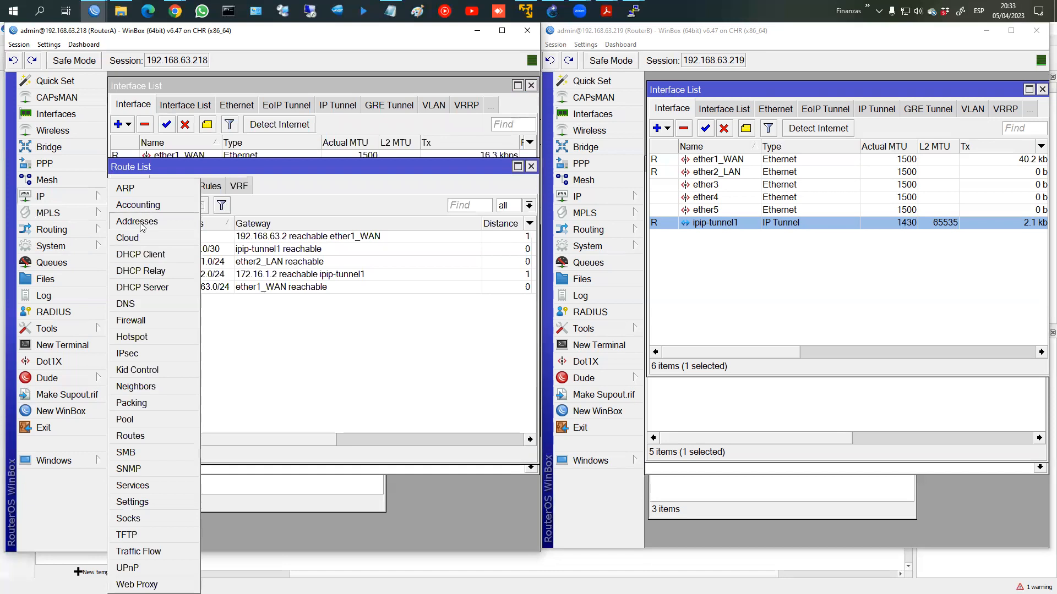
click(137, 221)
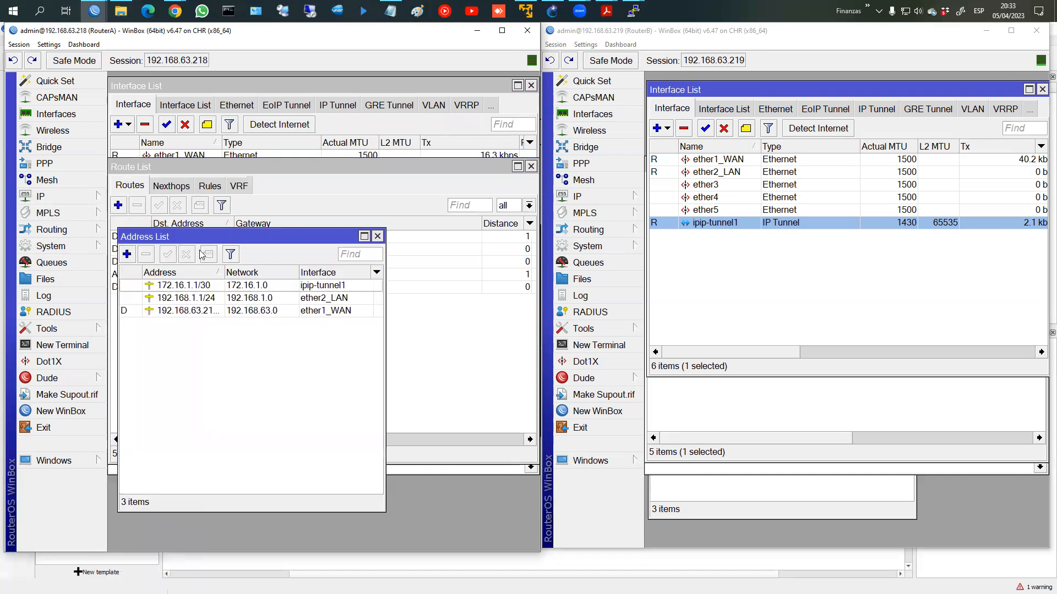
click(165, 285)
click(146, 254)
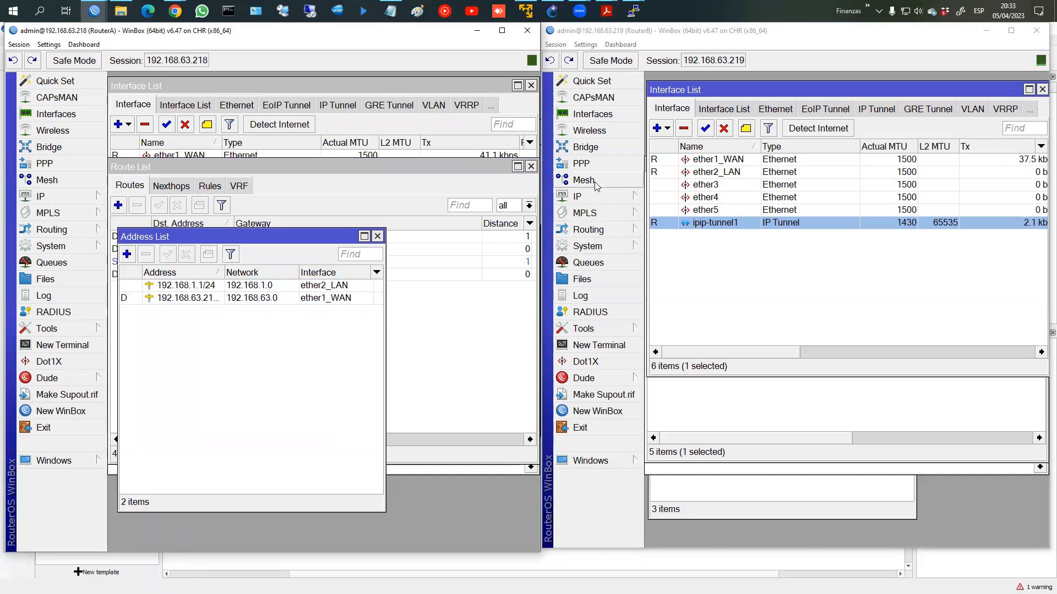
Step: Delete the 172.16.1.2/30 tunnel address from RouterB's IP address list
click(578, 197)
click(661, 221)
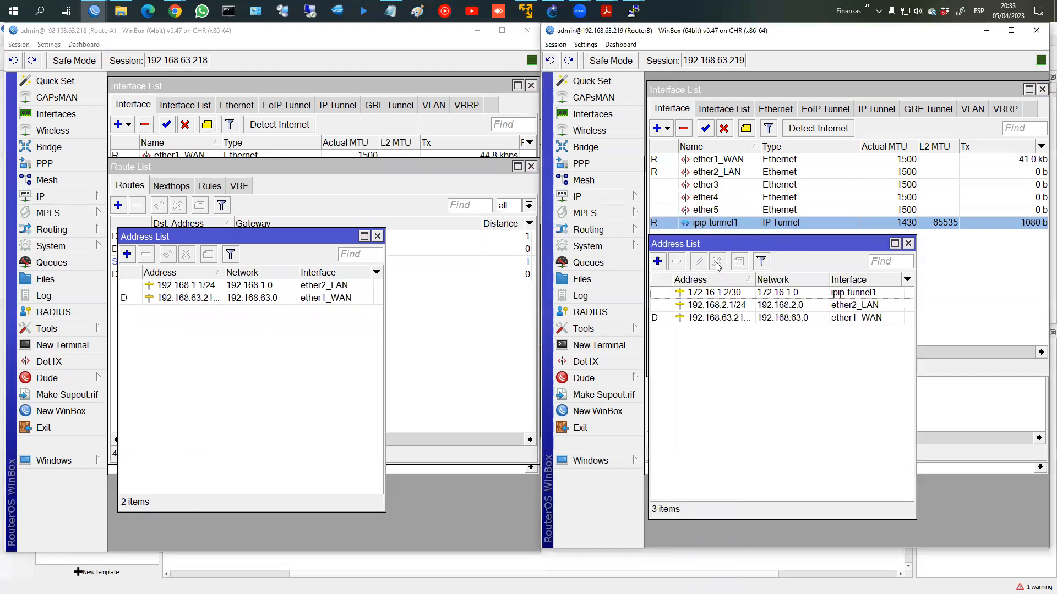
click(687, 292)
click(677, 261)
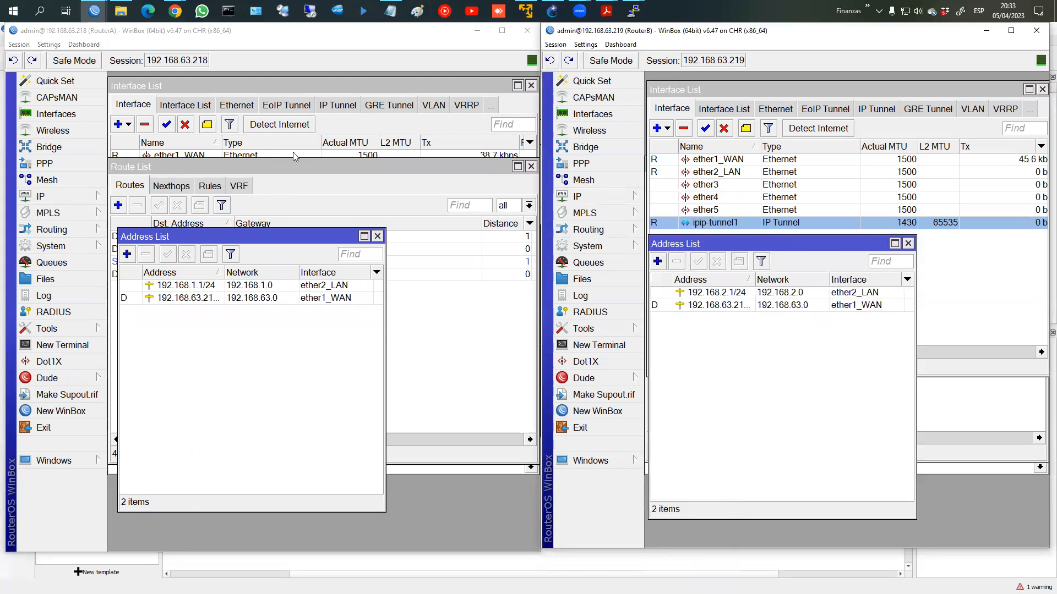
Step: Remove the ipip-tunnel1 interface from RouterA's interface list
click(285, 84)
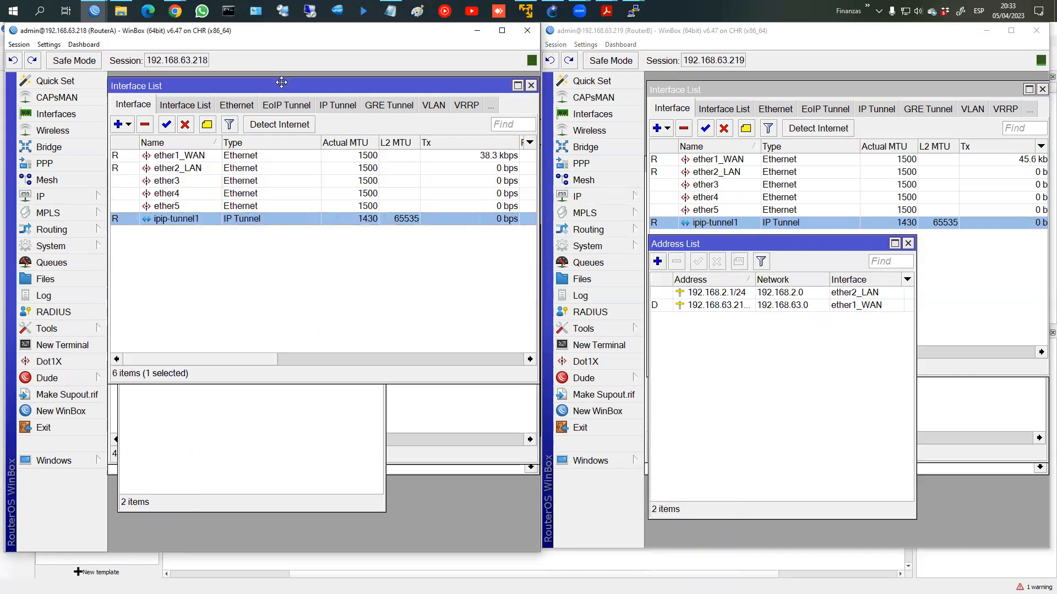
click(145, 125)
click(686, 130)
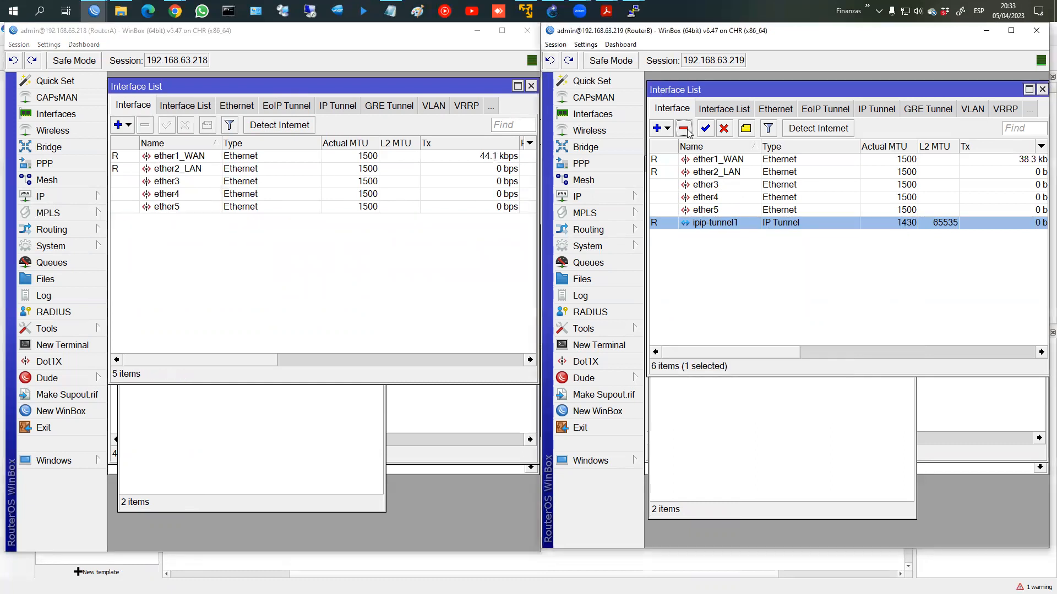
Step: Delete RouterB's ipip-tunnel1 and start a new GRE Tunnel interface on both routers
click(686, 130)
click(187, 302)
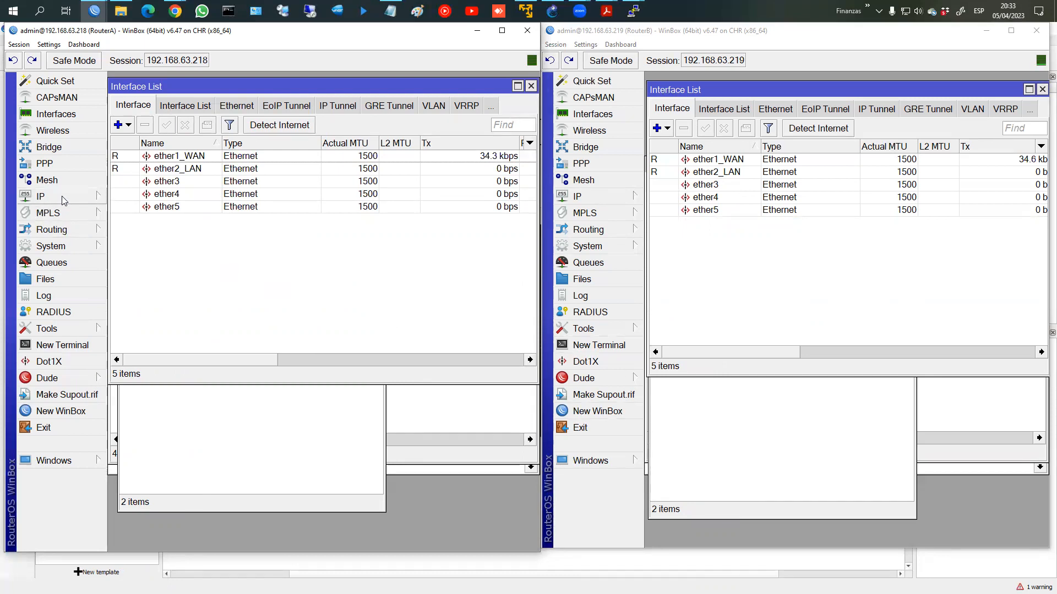
click(122, 126)
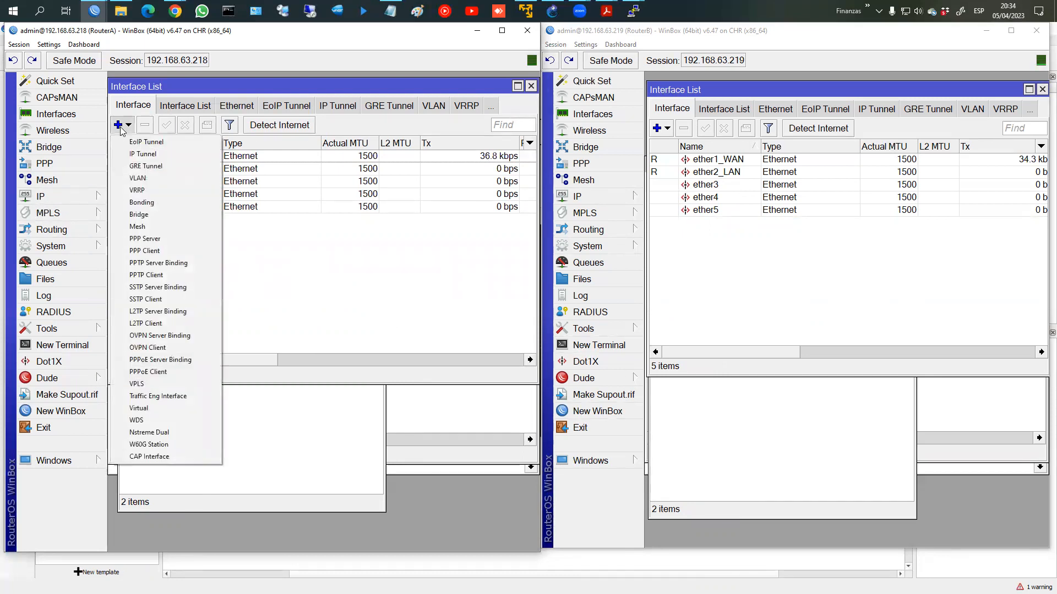
click(137, 166)
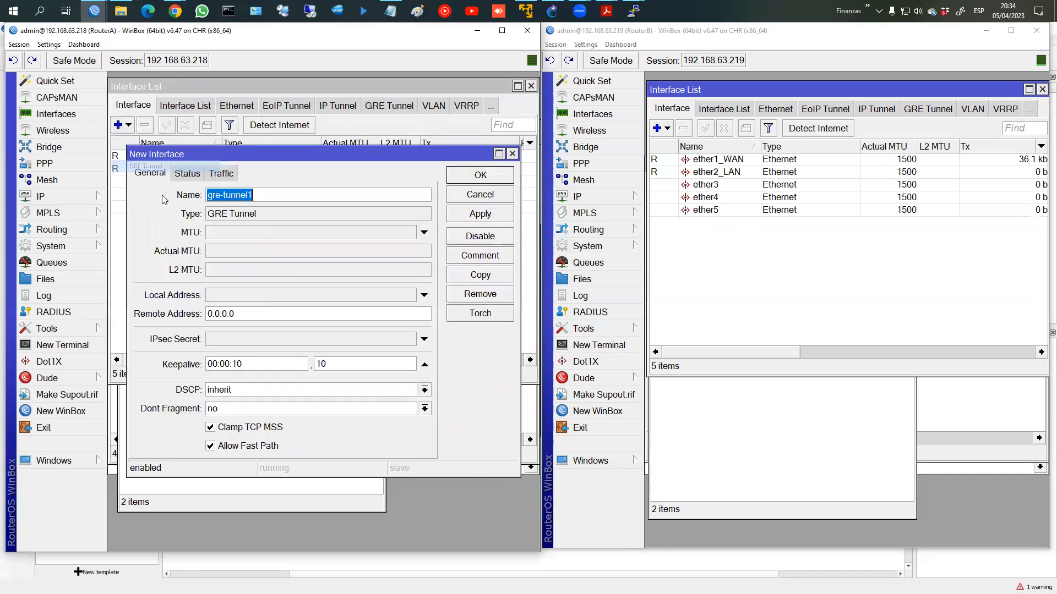
click(667, 128)
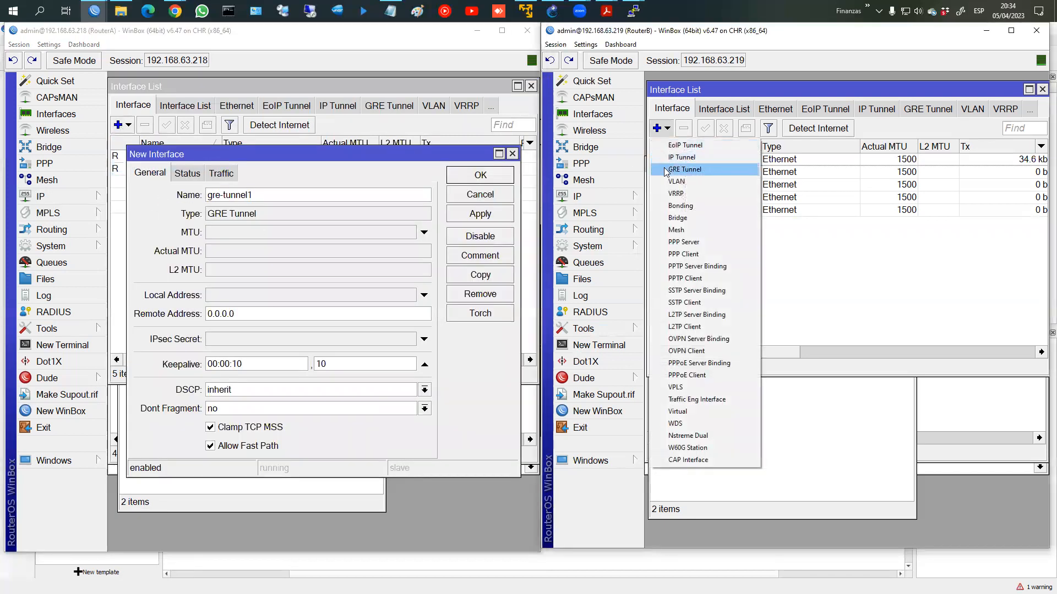
click(669, 170)
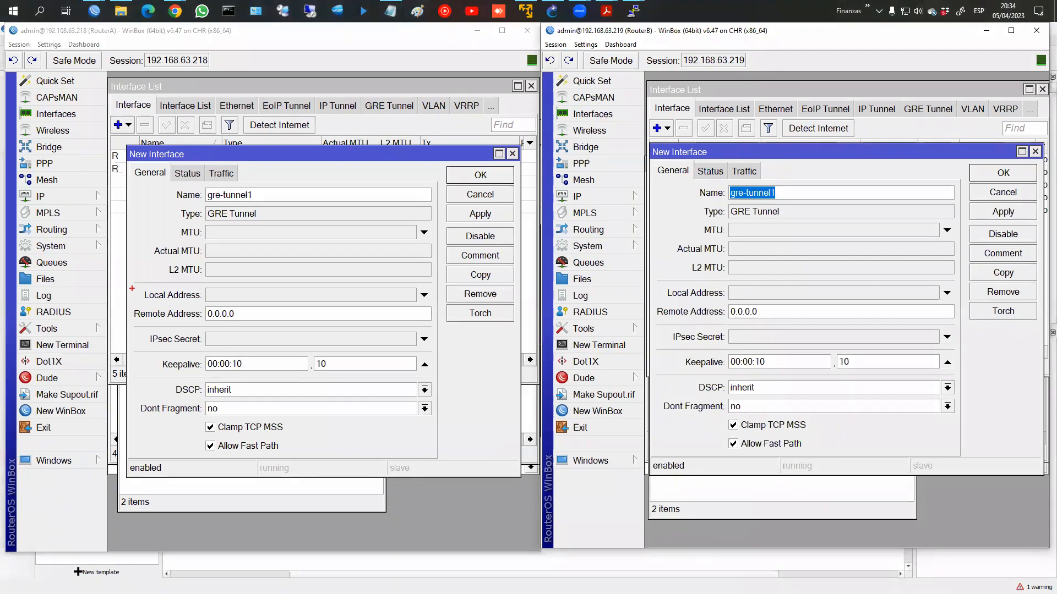
Step: Highlight the GRE dialog's local/remote address and IPsec secret fields, then return to the GRE lesson
drag(132, 289, 207, 330)
drag(141, 328, 208, 346)
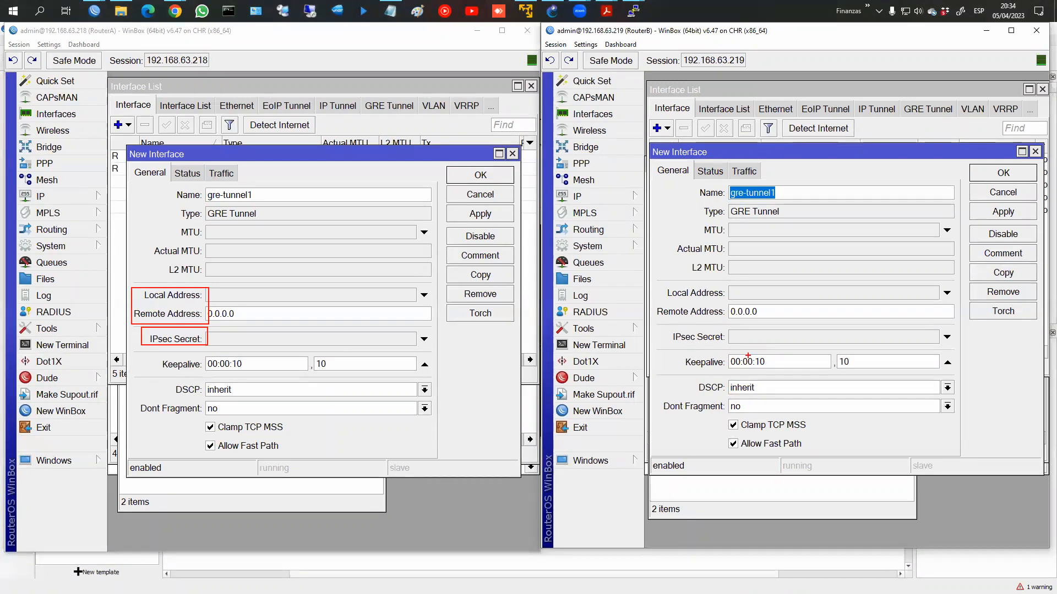
key(Escape)
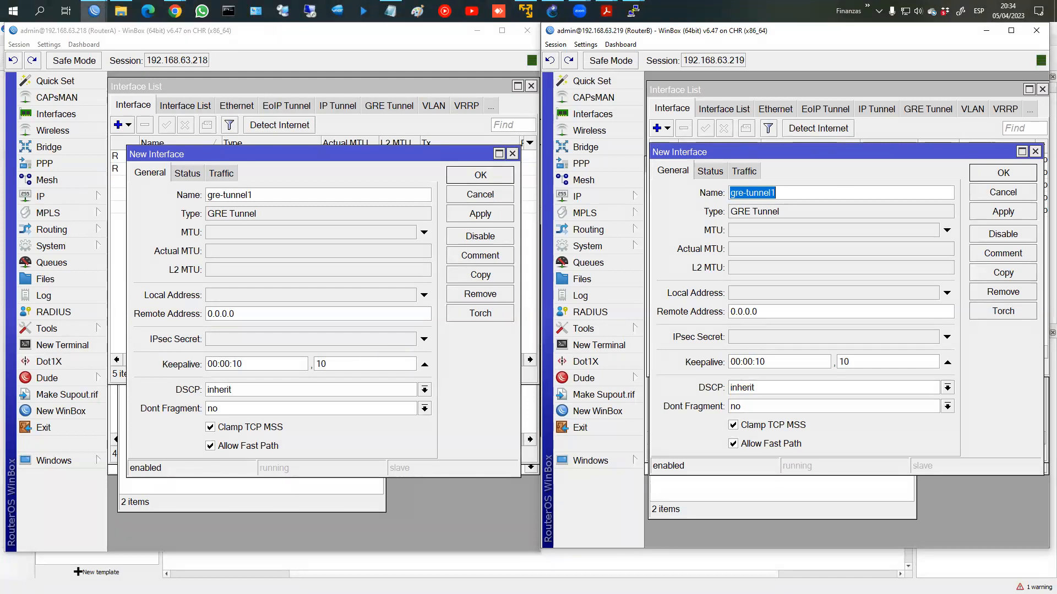
key(alt+Tab)
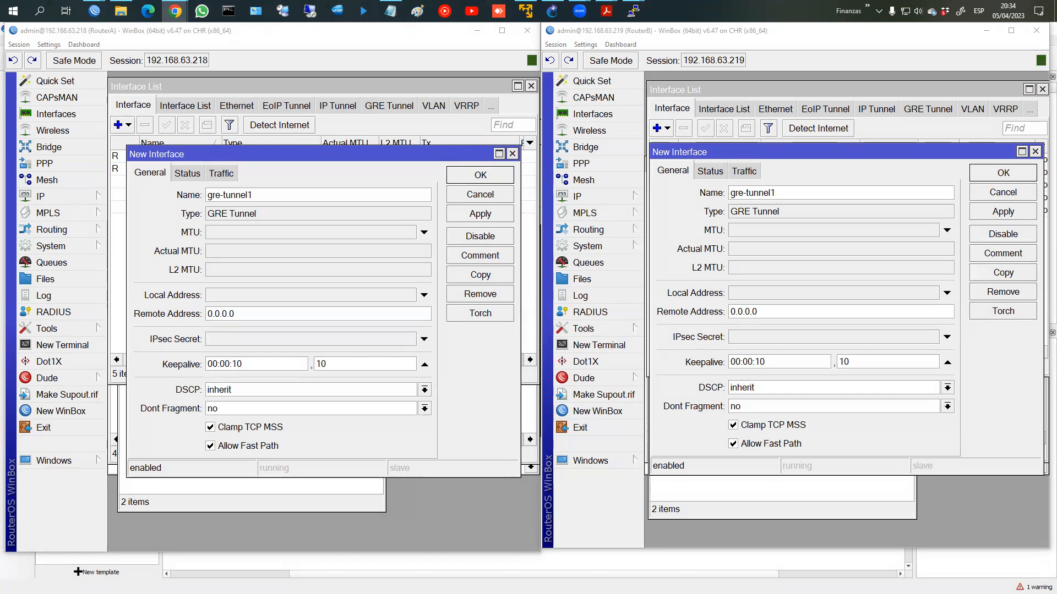
key(alt+Tab)
click(490, 81)
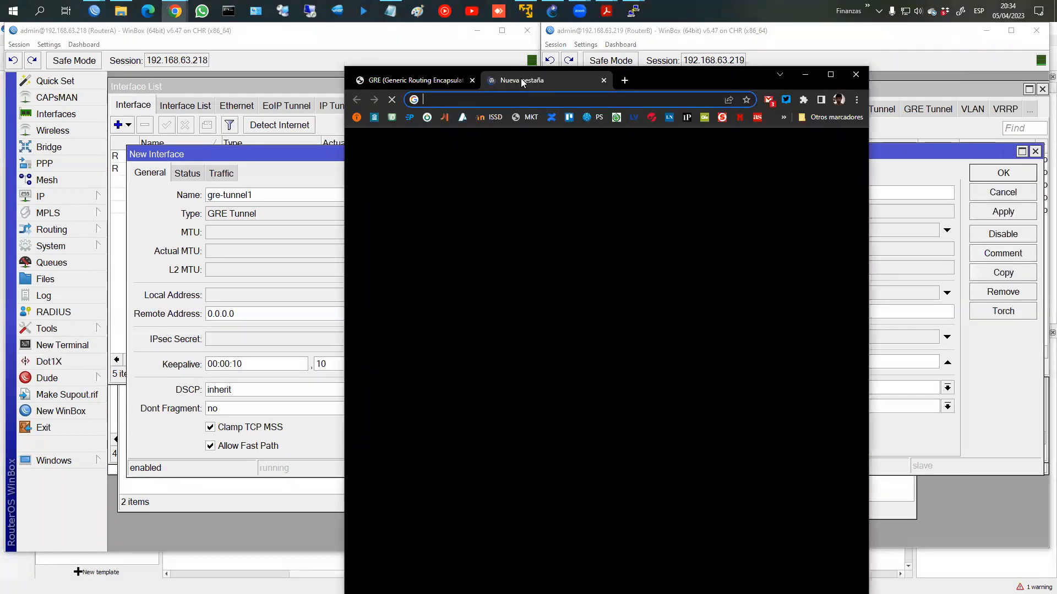
Step: Close the blank tab, maximize Chrome, mark up the GRE encapsulation diagram, and scroll to decapsulation
key(ctrl+w)
double_click(669, 78)
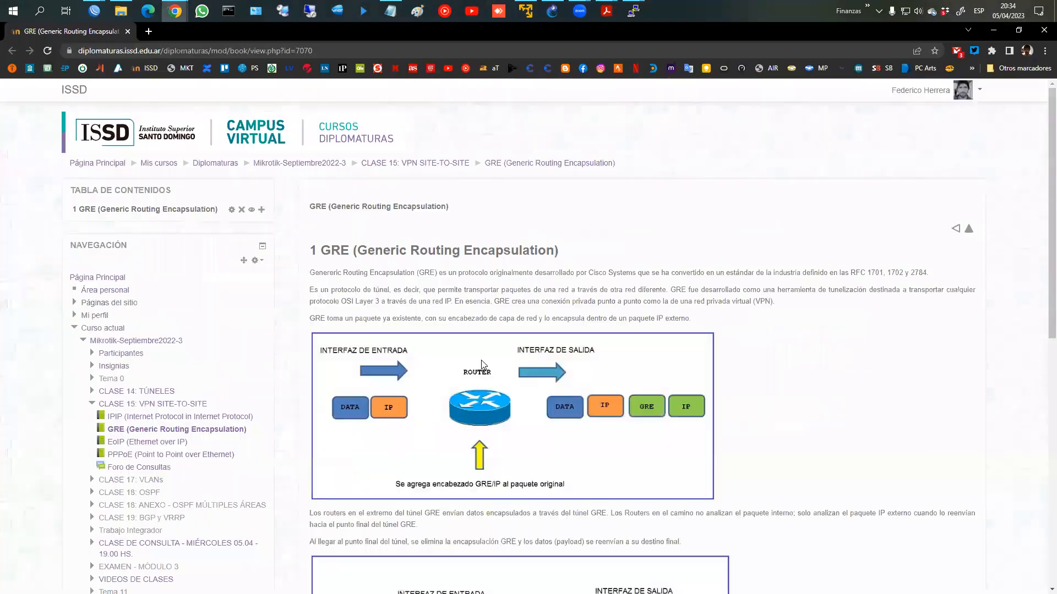
mouse_move(368, 385)
mouse_down()
mouse_move(353, 432)
mouse_move(362, 385)
mouse_up()
mouse_move(602, 389)
mouse_down()
mouse_move(528, 419)
mouse_move(619, 410)
mouse_move(599, 388)
mouse_up()
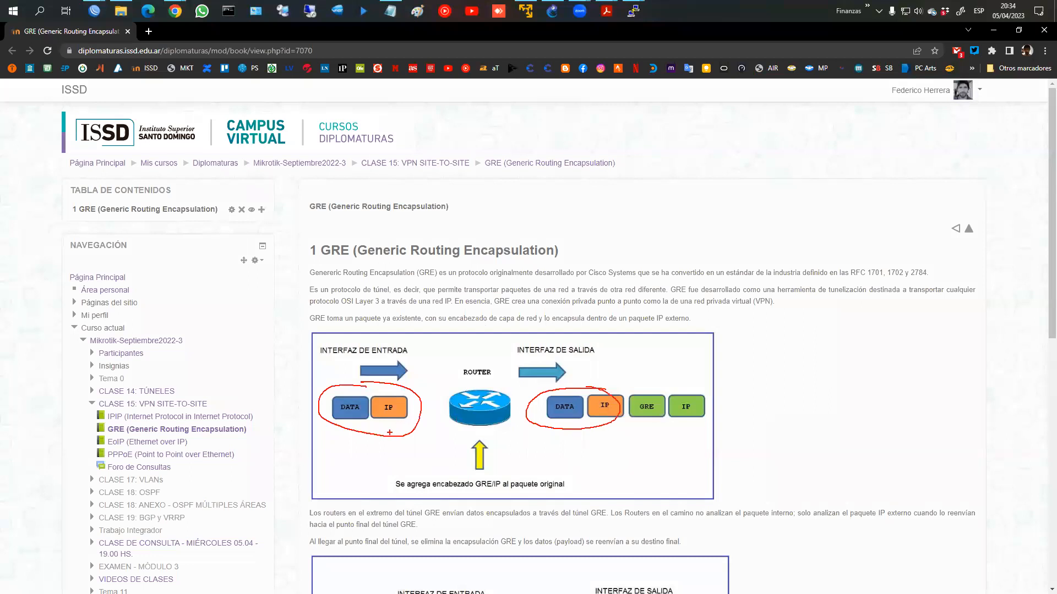
drag(338, 420, 414, 421)
mouse_move(626, 396)
mouse_down()
mouse_move(644, 425)
mouse_move(665, 395)
mouse_move(669, 425)
mouse_move(710, 397)
mouse_move(667, 398)
mouse_move(697, 432)
mouse_move(725, 423)
mouse_up()
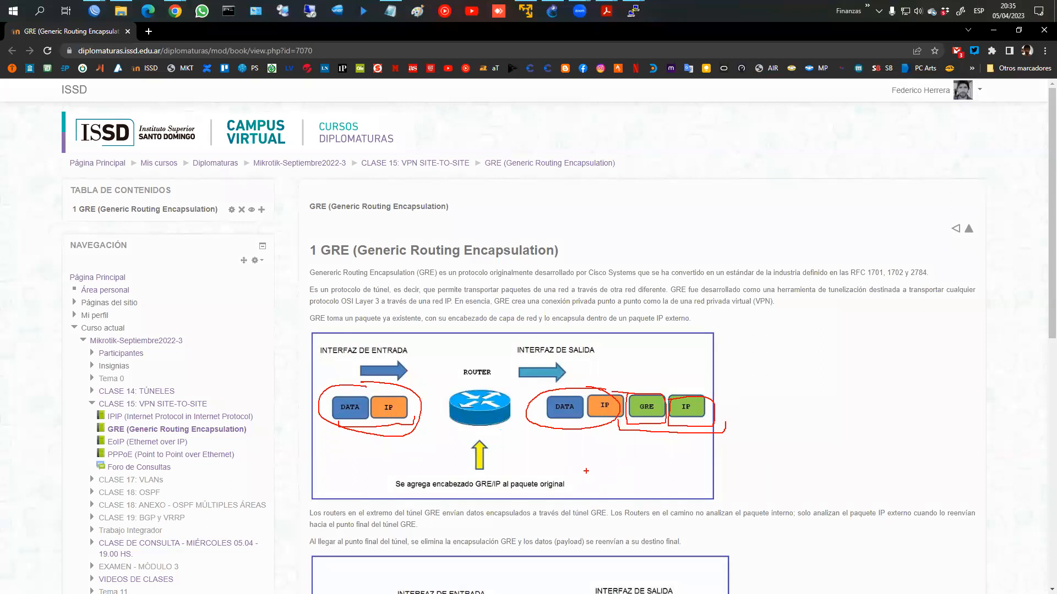
key(Escape)
scroll(614, 477, down, 4)
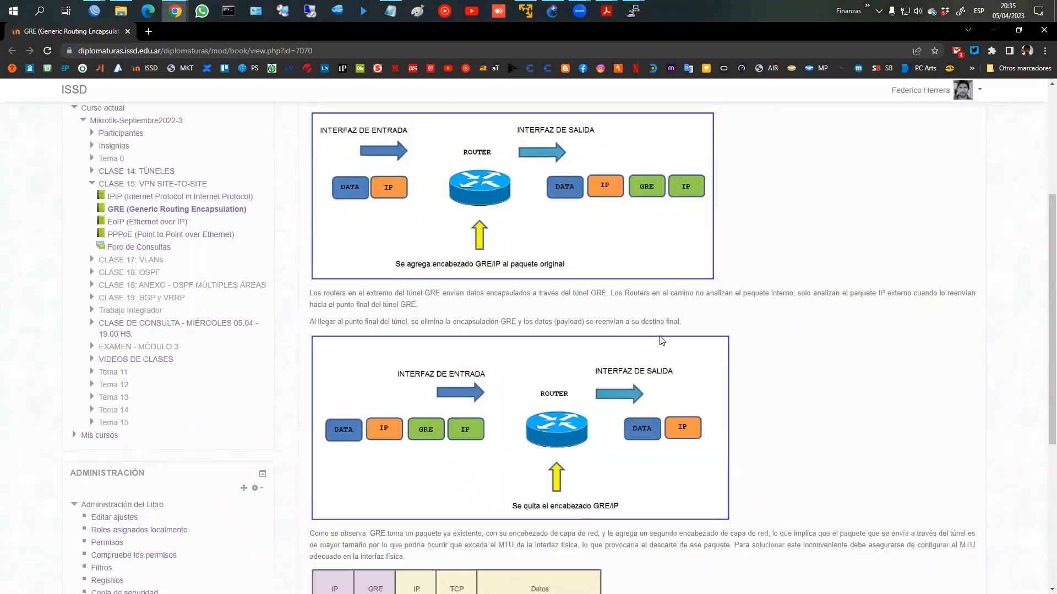
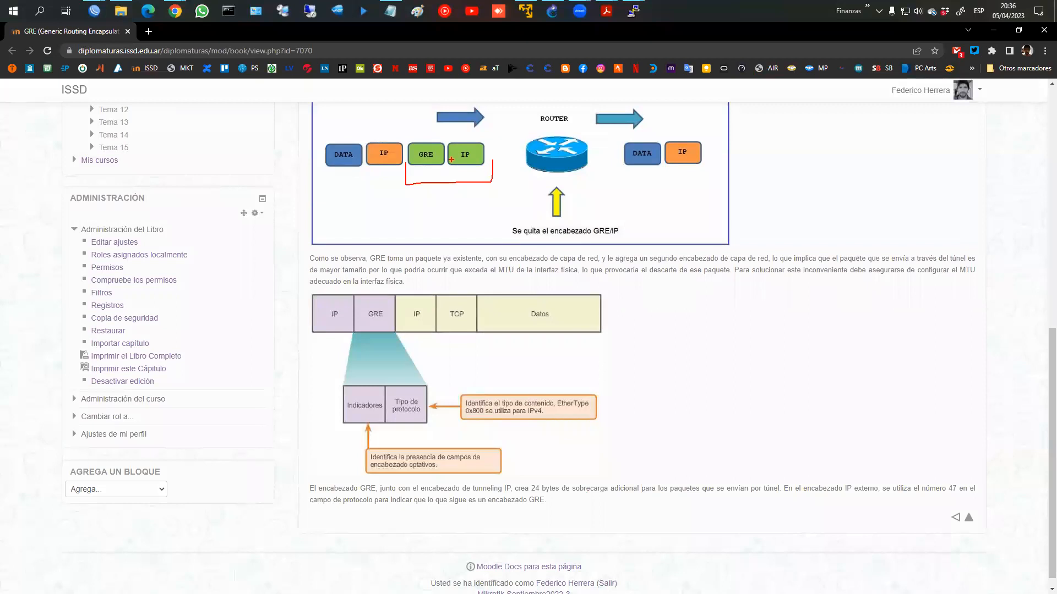
Step: Bring RouterB's WinBox window with the new gre-tunnel1 dialog in front of the Moodle lesson
mouse_move(94, 10)
click(190, 69)
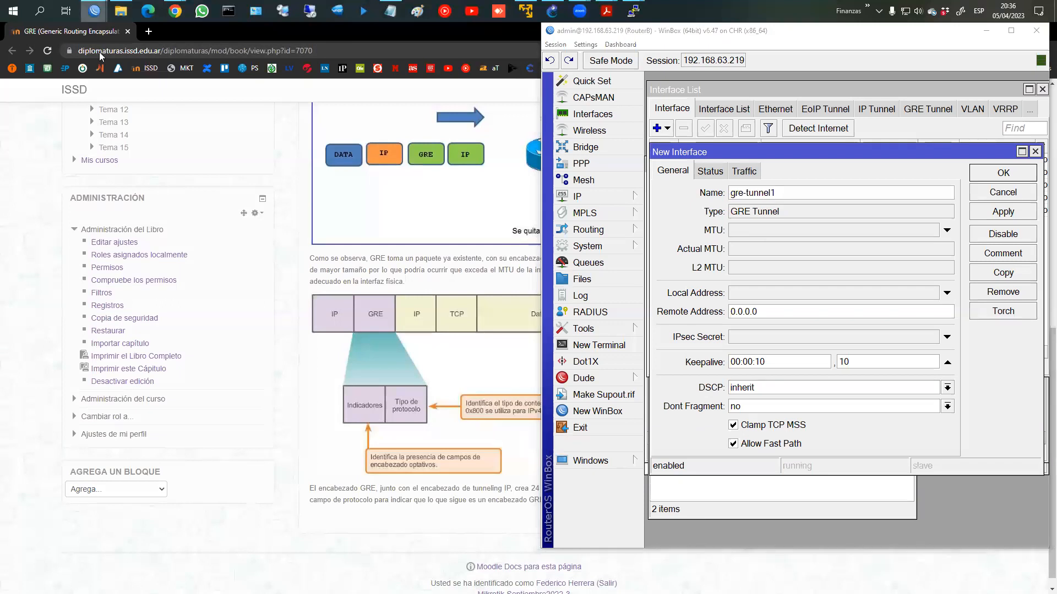
Step: Set gre-tunnel1 endpoints: RouterA local 192.168.63.218, remote 192.168.63.219, and RouterB mirrored
mouse_move(95, 11)
click(138, 61)
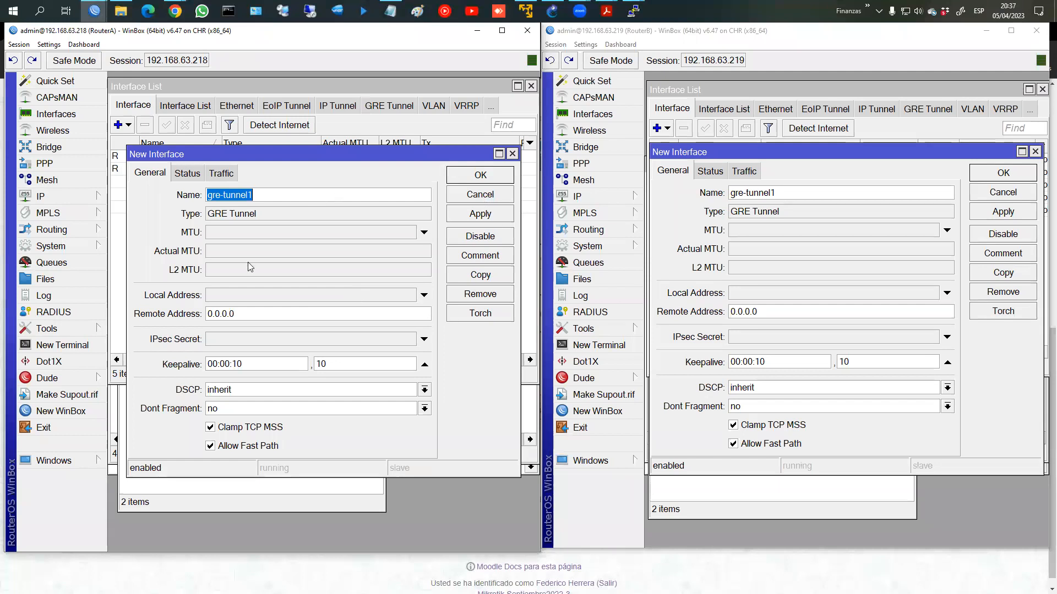
double_click(242, 313)
text(192.168.63.21)
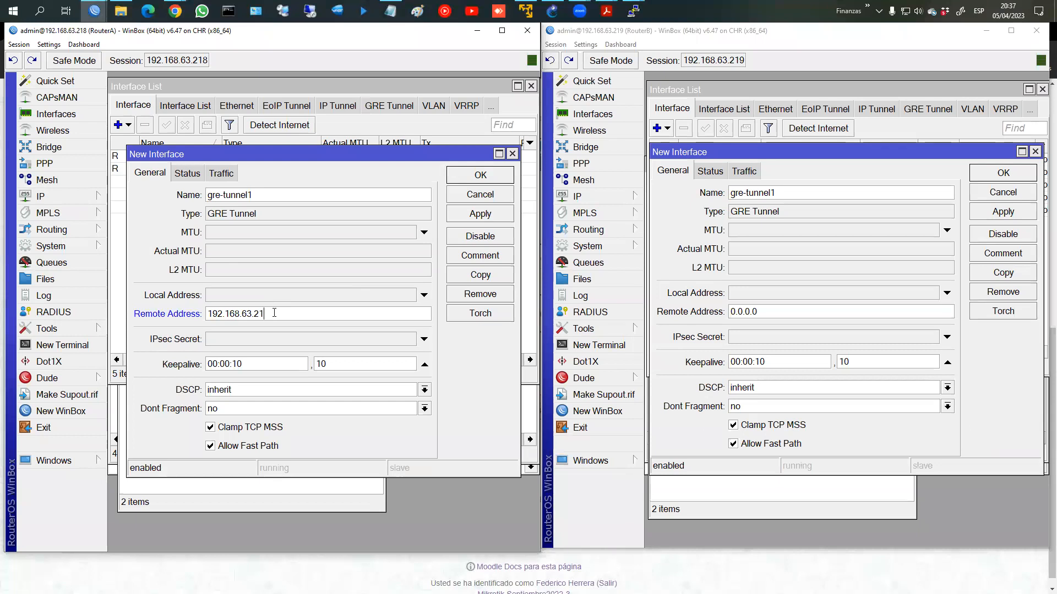
text(9)
click(263, 295)
text(192.168.63.218)
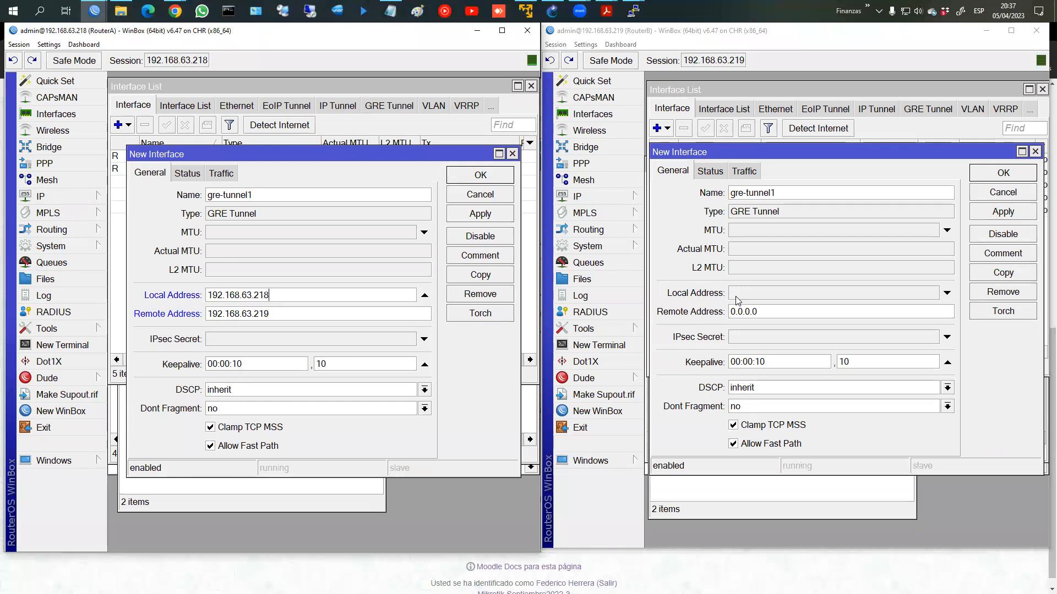
click(762, 295)
text(192.168.63.21)
key(Tab)
text(192.168.63.21)
Step: Apply and save the gre-tunnel1 interface on both routers
click(992, 216)
click(469, 217)
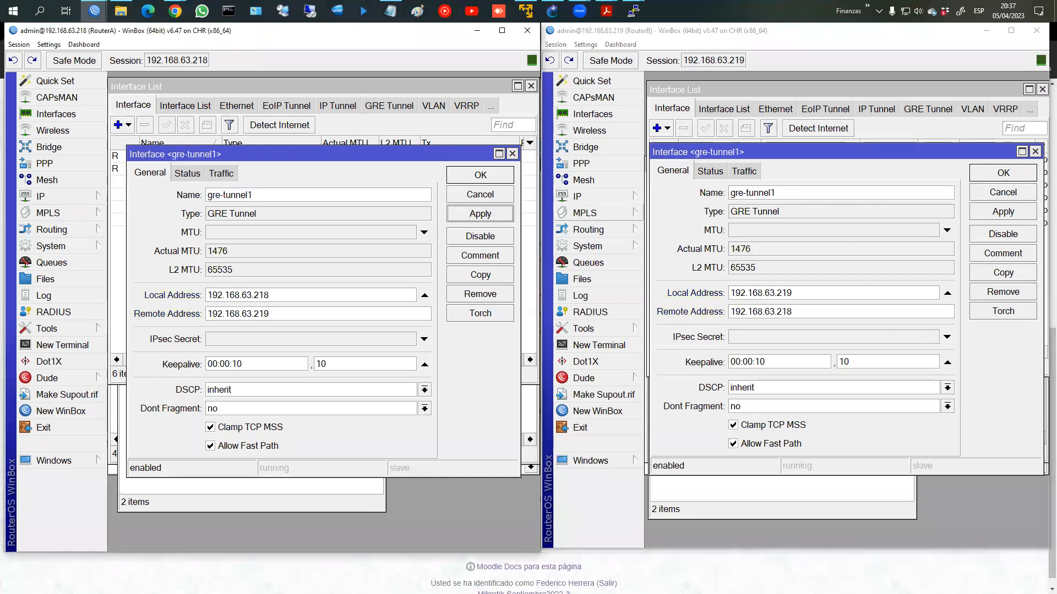
click(1016, 174)
click(480, 175)
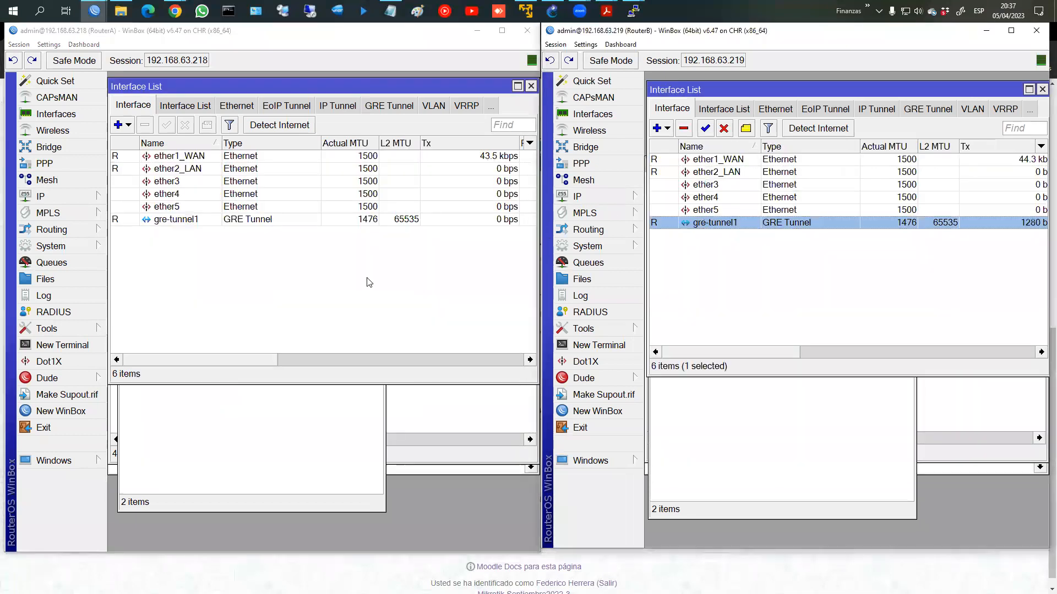
Step: Open RouterA's IP address list and start adding a new address
click(19, 199)
click(142, 224)
click(127, 254)
Step: Assign 172.16.1.1/30 to RouterA's gre-tunnel1 interface
text(172.16.1.1/30)
click(371, 311)
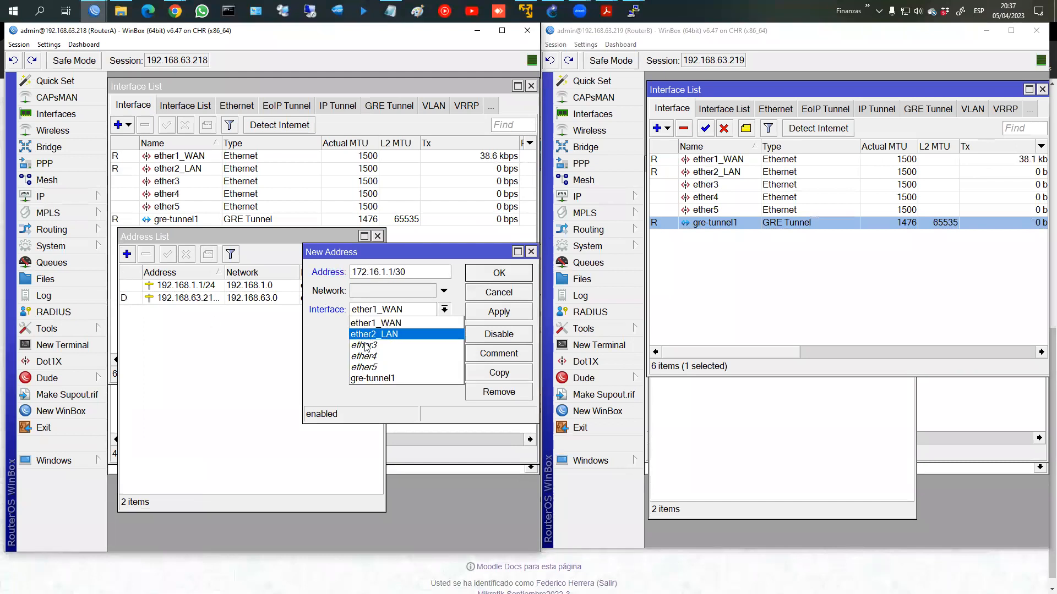
click(373, 378)
click(476, 313)
click(478, 276)
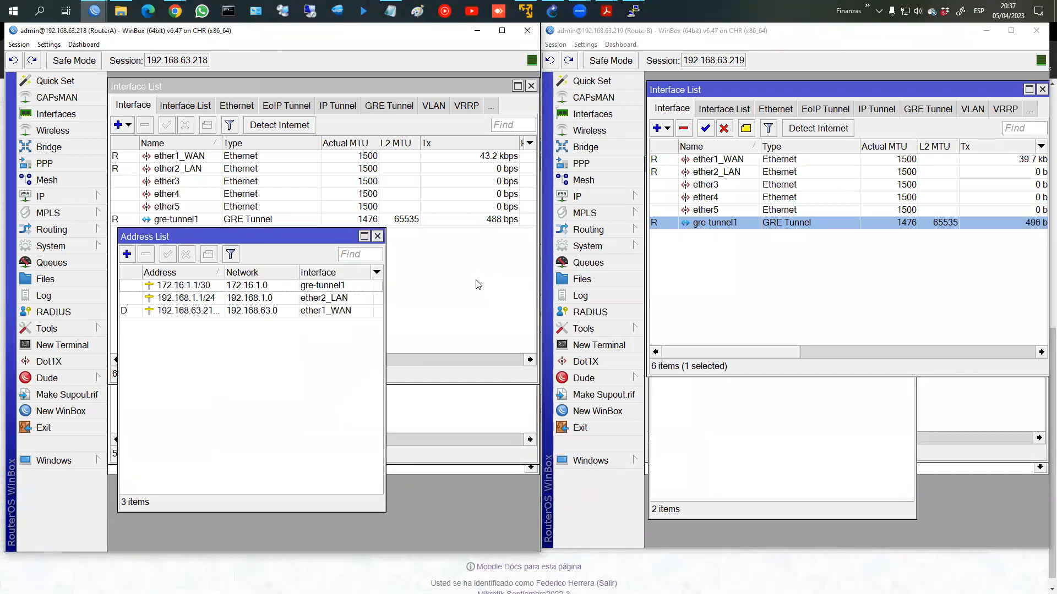
Step: Start a VRRP interface on RouterB by mistake and discard it
click(658, 128)
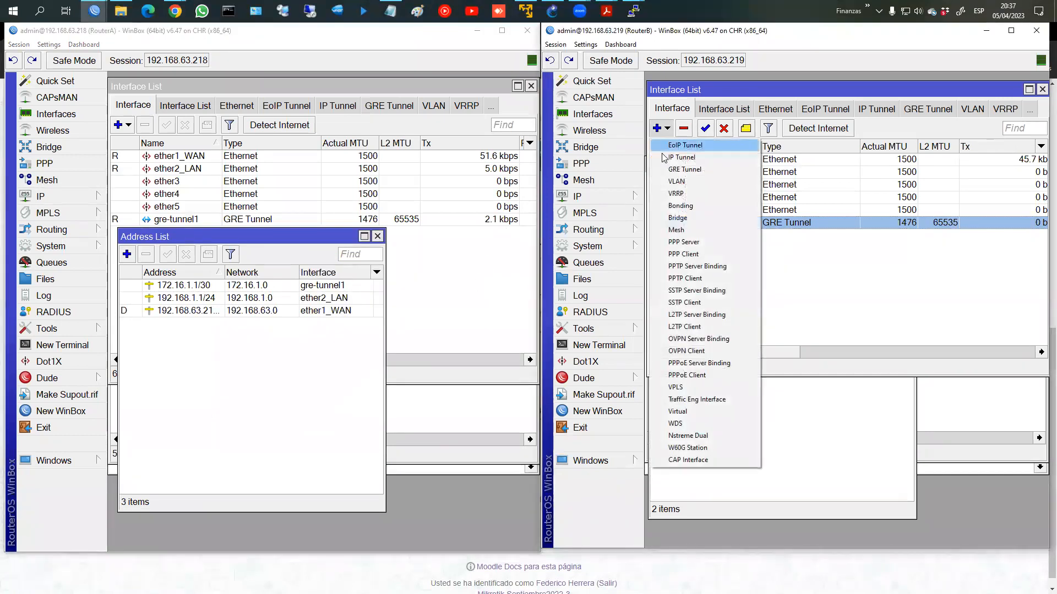
click(676, 193)
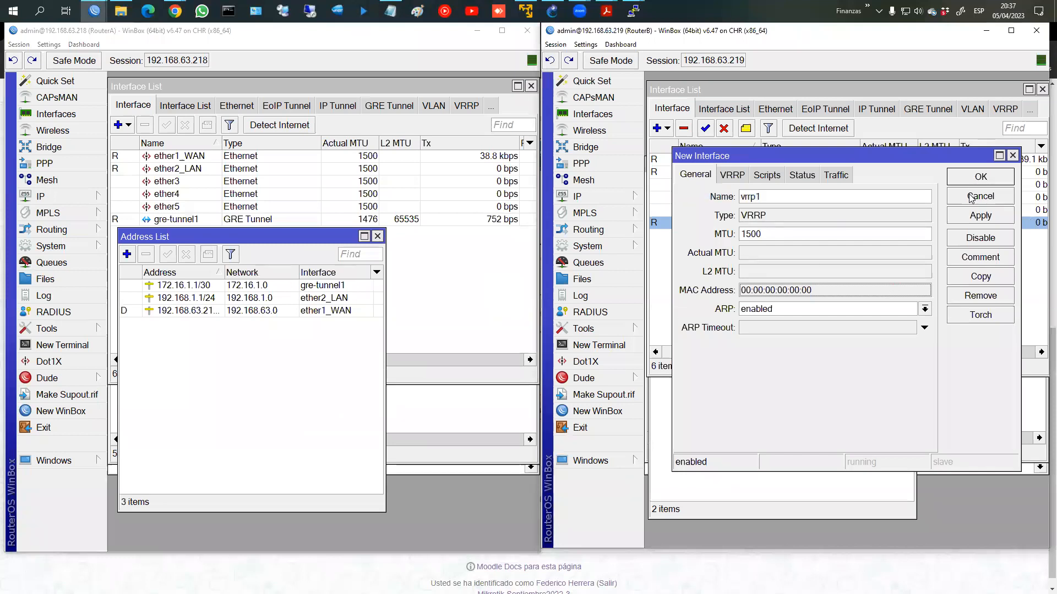
click(971, 198)
Step: Assign 172.16.1.2/30 to RouterB's gre-tunnel1, then open RouterA's route list
click(577, 197)
click(666, 210)
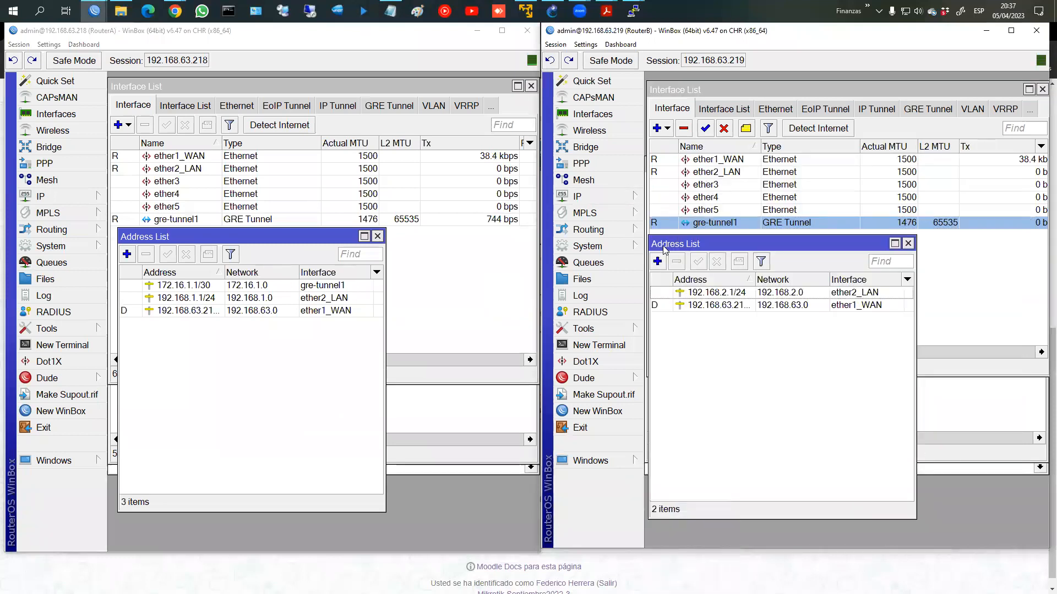
click(657, 261)
text(172.16.1.2/30)
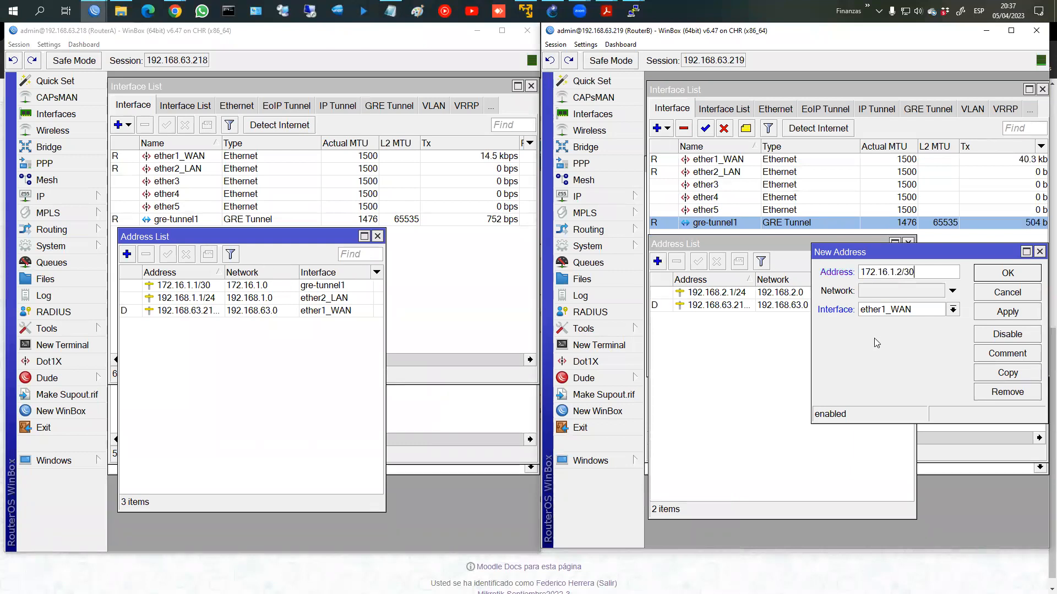
click(952, 309)
click(880, 380)
click(994, 312)
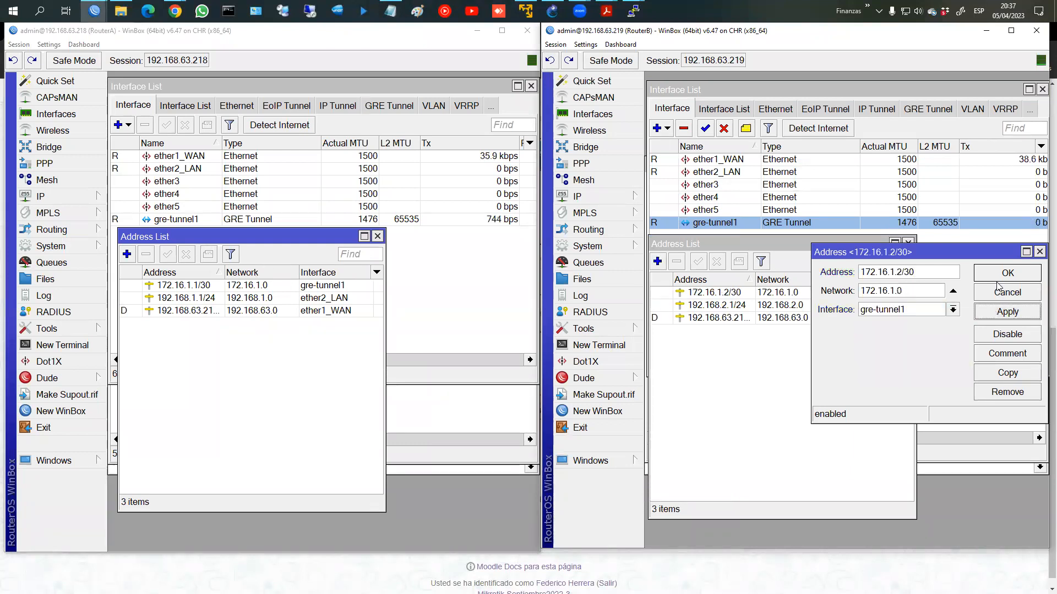
click(997, 274)
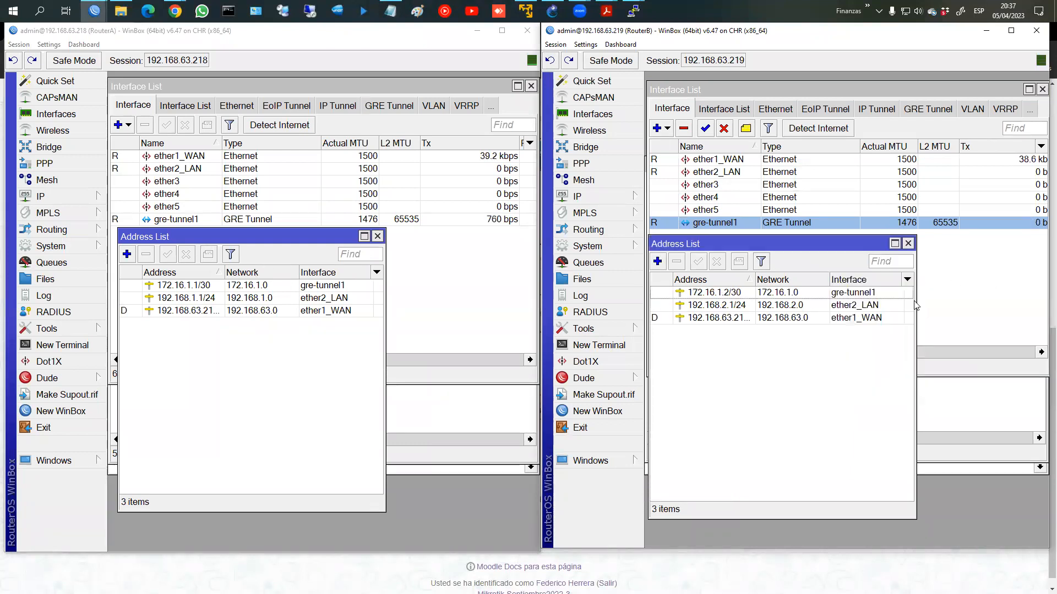
click(80, 201)
click(150, 436)
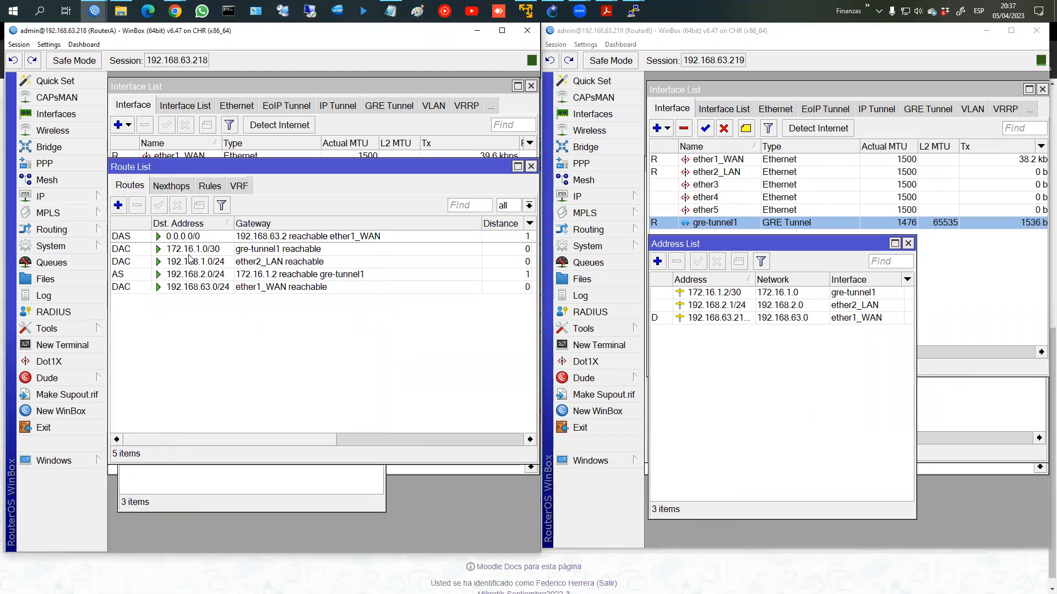
click(262, 252)
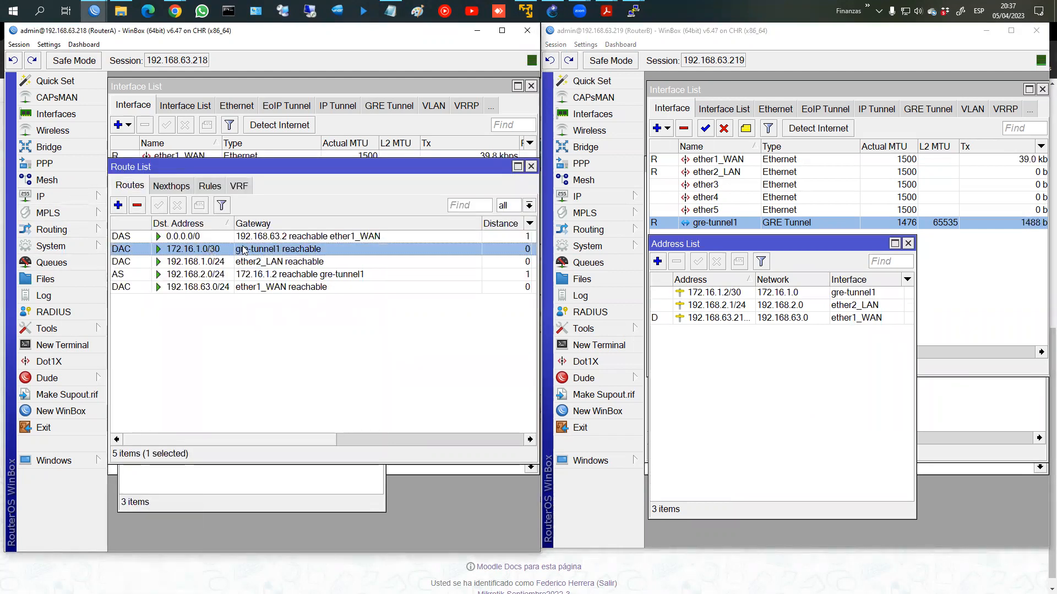
click(274, 261)
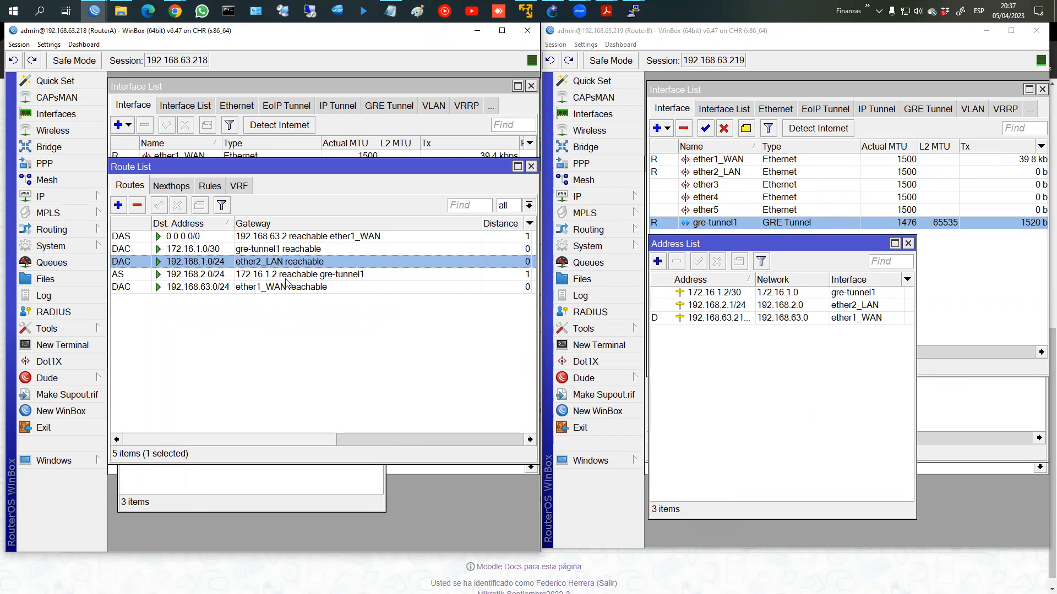
click(300, 254)
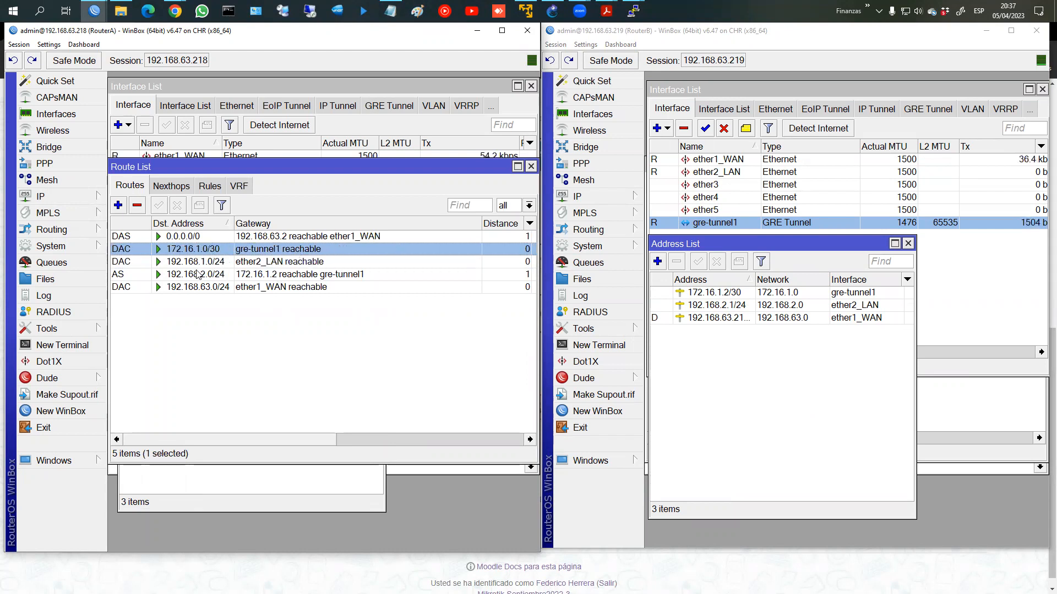
click(263, 276)
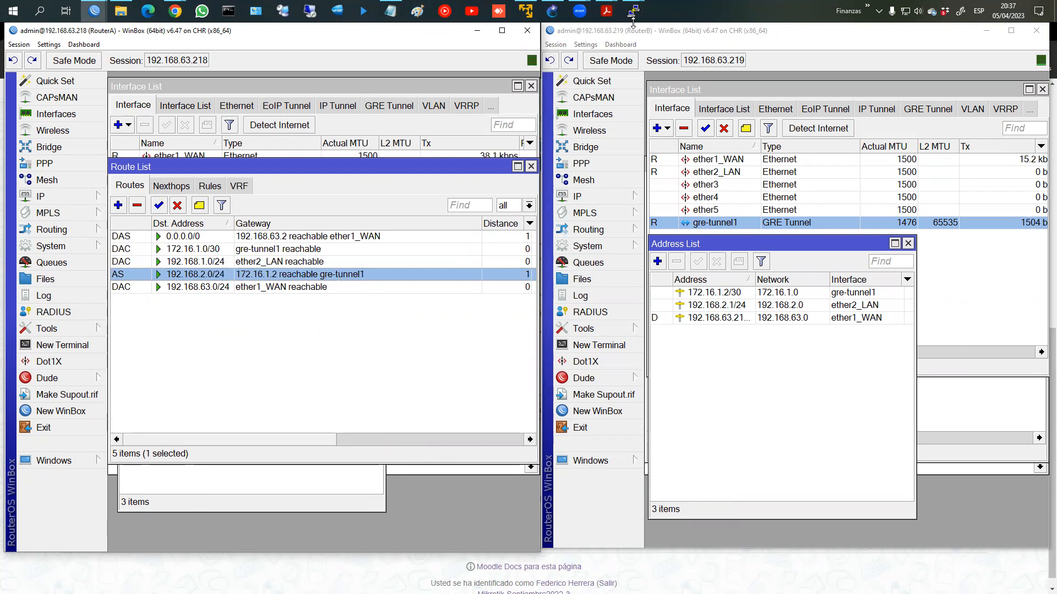
click(681, 57)
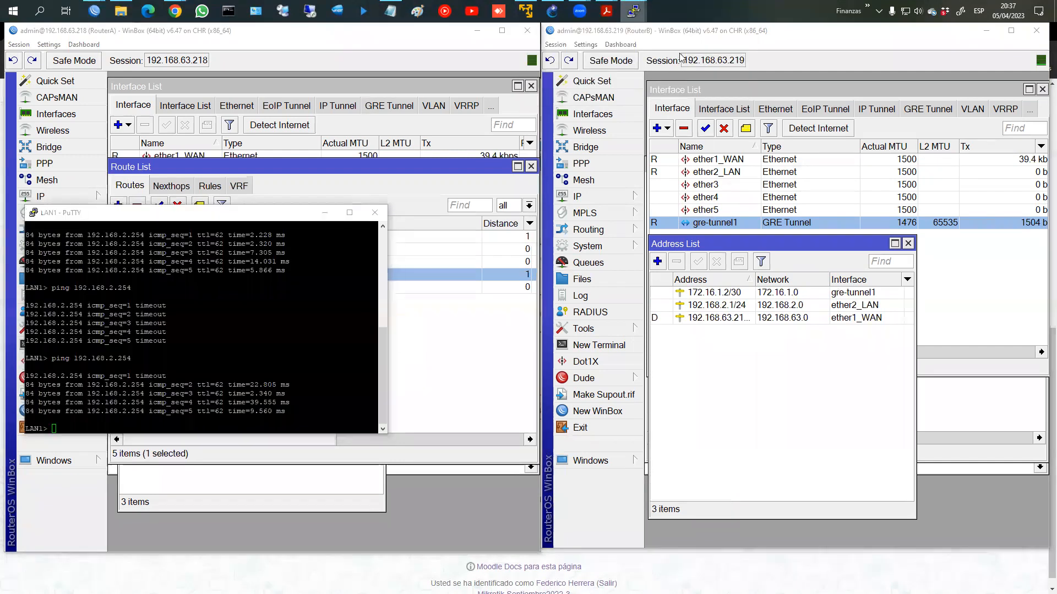
click(323, 295)
key(Up)
key(Return)
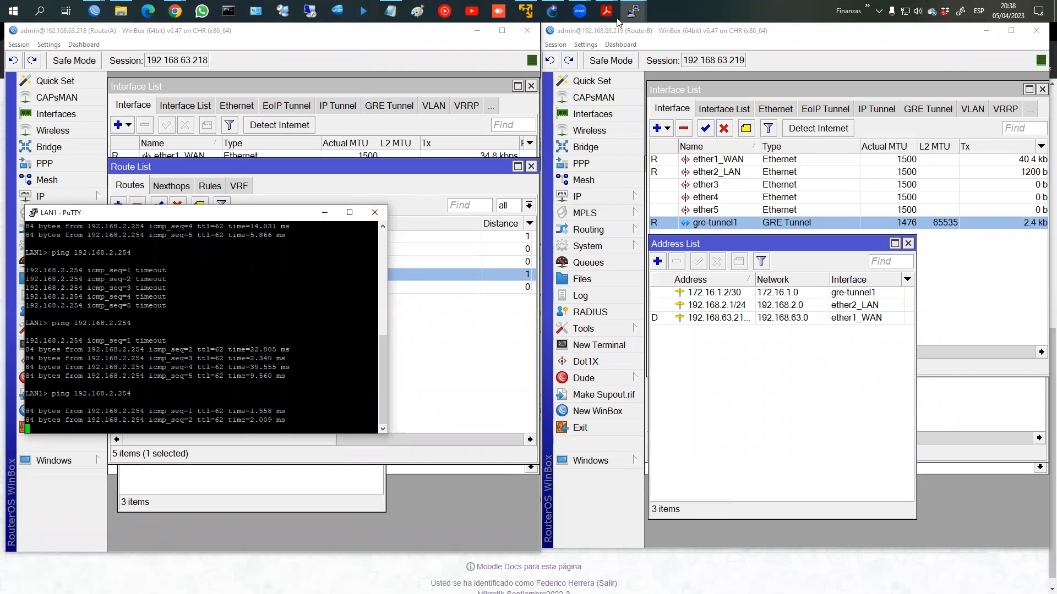
click(651, 36)
click(695, 77)
key(Up)
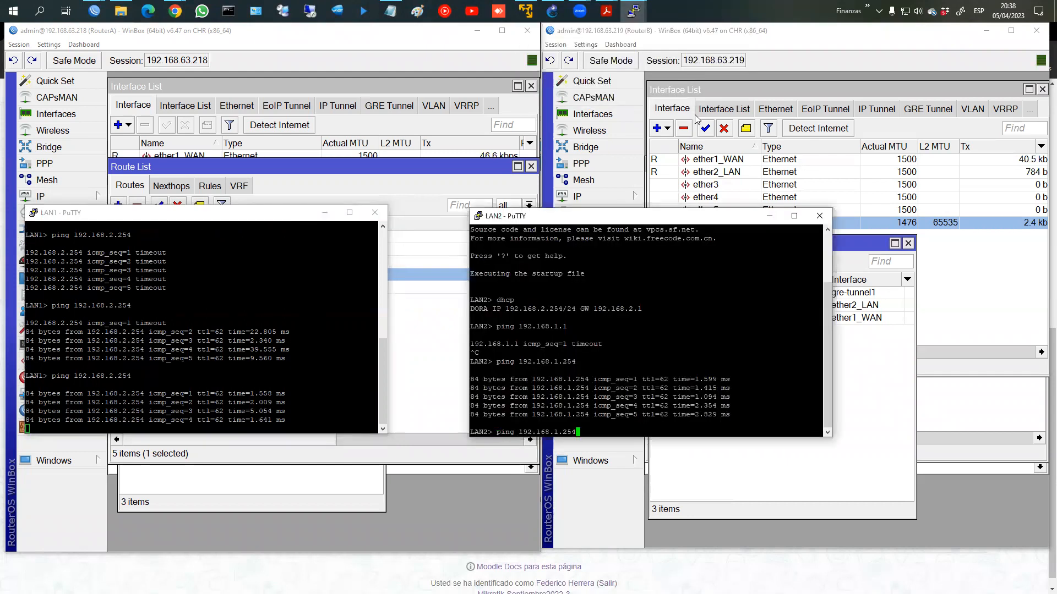
key(Return)
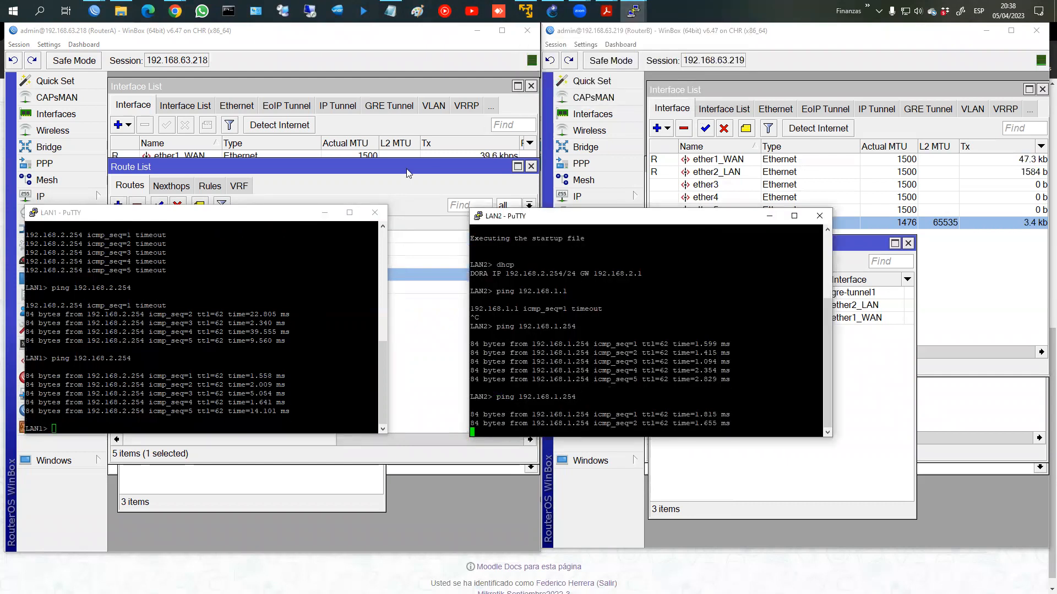
click(427, 258)
click(852, 305)
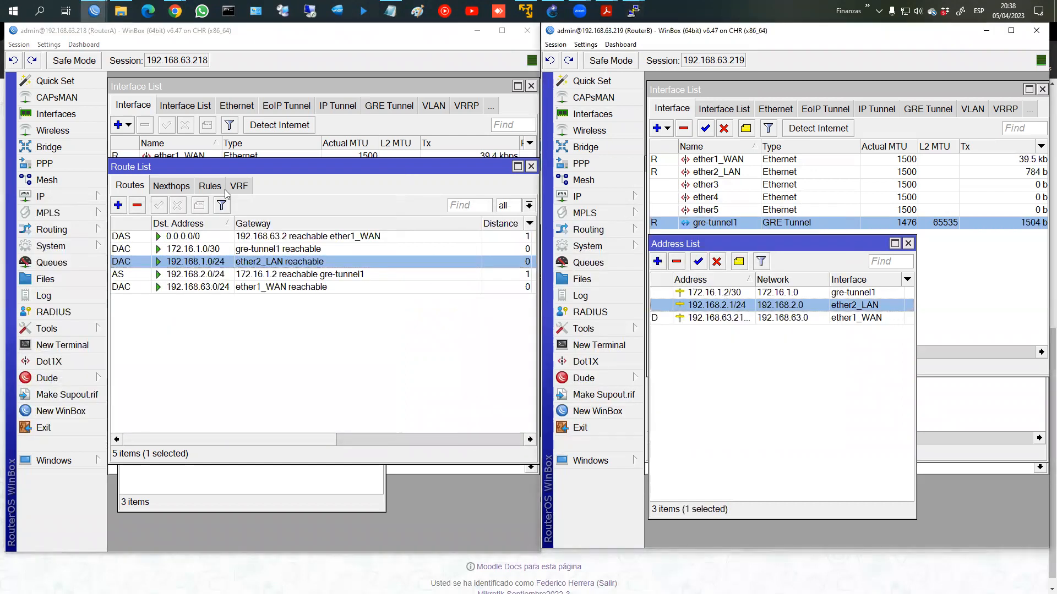
Step: Remove RouterB's 192.168.2.1/24 and 172.16.1.2/30 addresses and its gre-tunnel1 interface
click(244, 489)
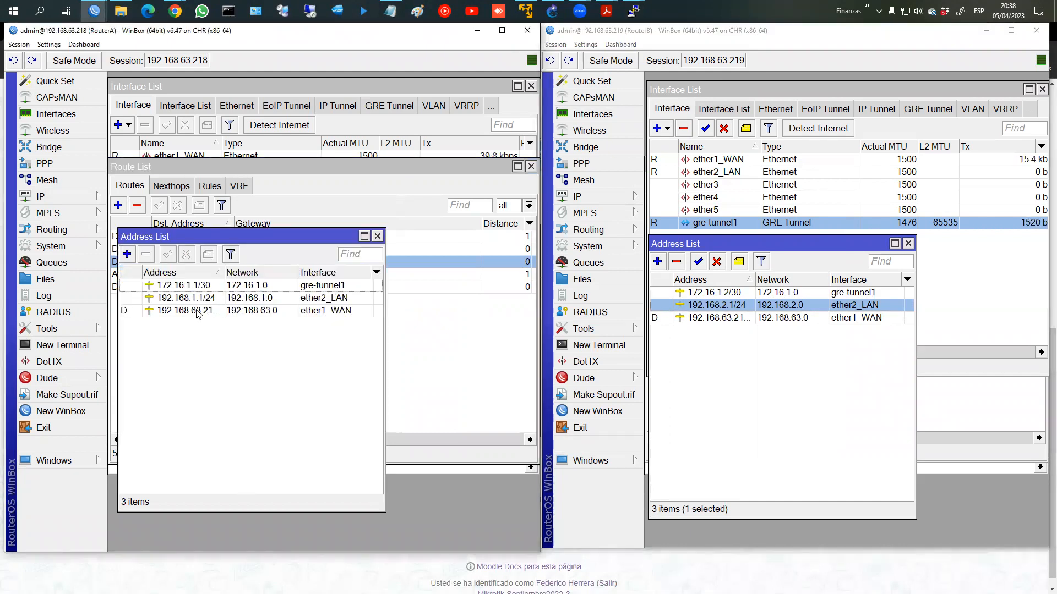
click(701, 321)
click(707, 307)
key(Delete)
click(707, 293)
key(Delete)
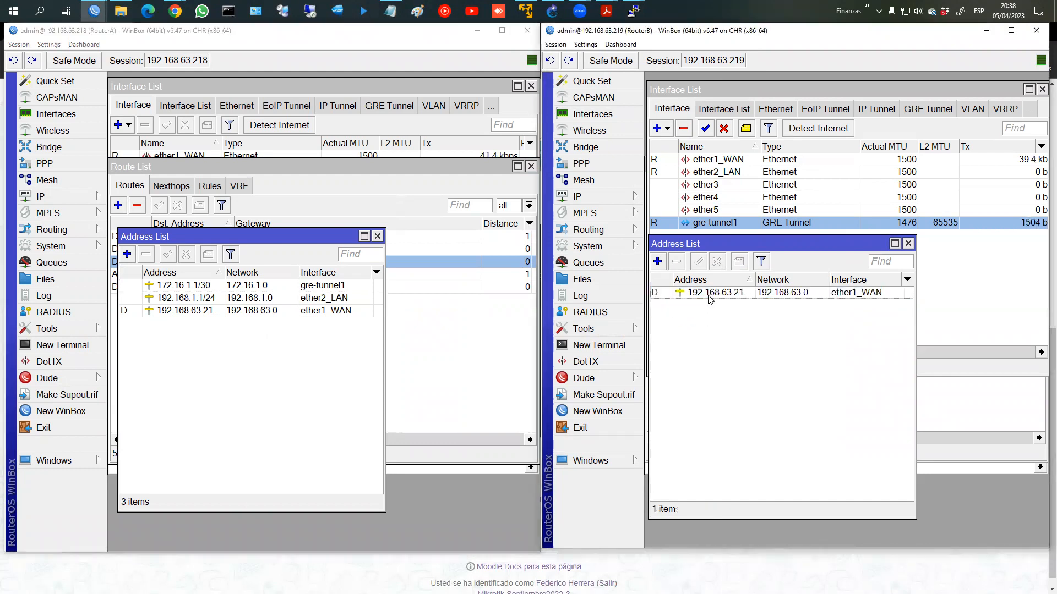
click(696, 223)
key(Delete)
Step: Open RouterB's DHCP server and delete RouterA's static 192.168.2.0/24 tunnel route
click(600, 197)
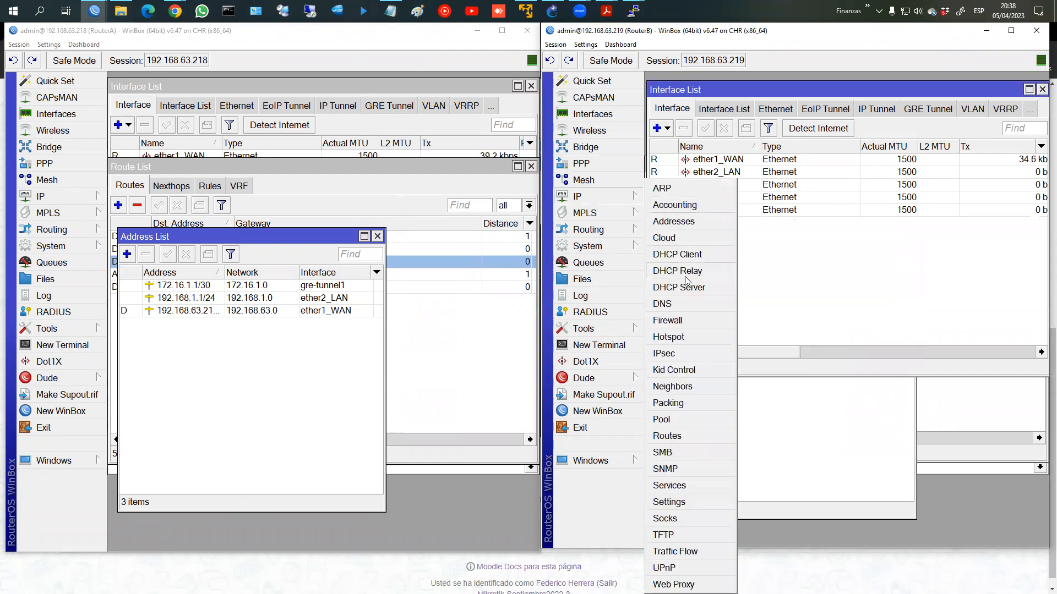
click(691, 287)
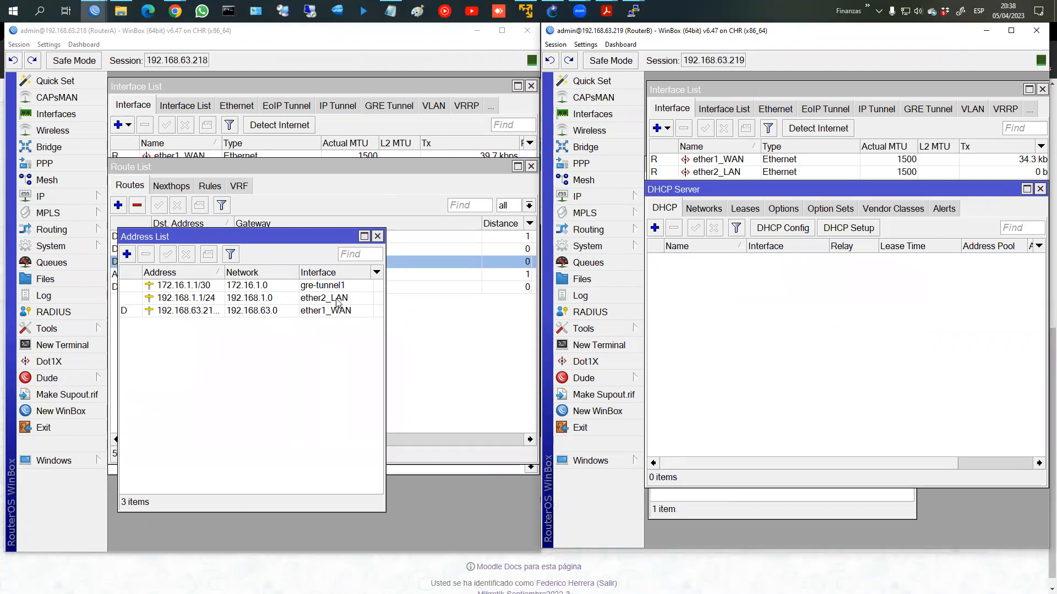
click(309, 286)
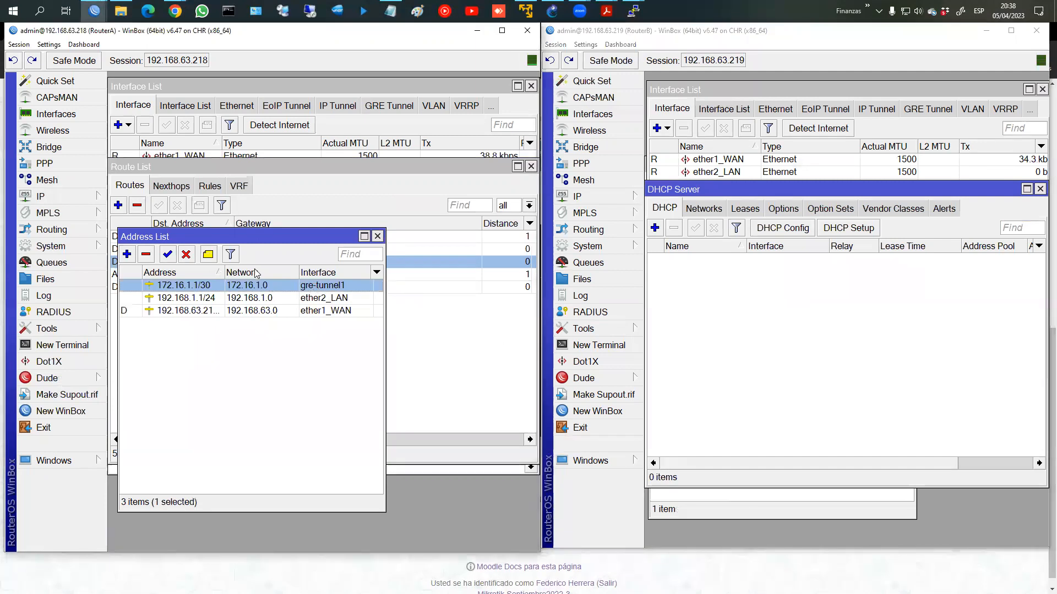
click(460, 365)
click(159, 278)
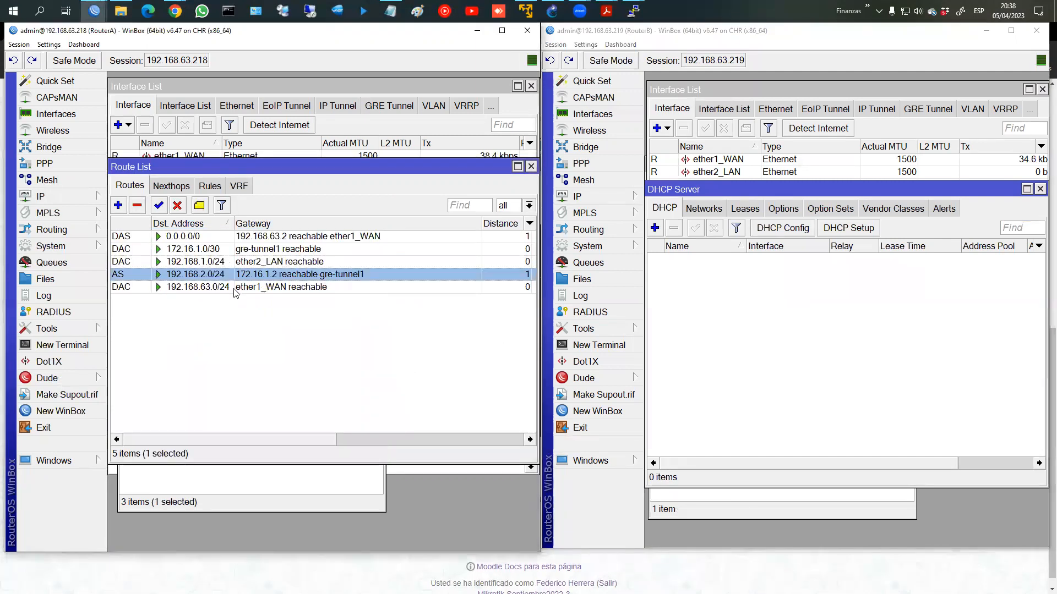
key(Delete)
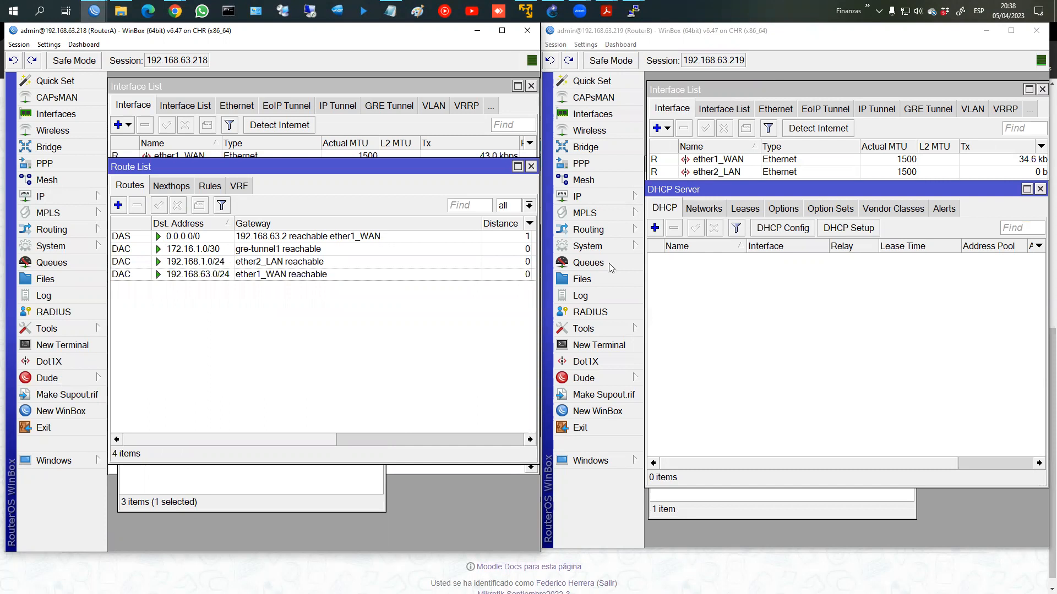
Step: Delete RouterB's static route to 192.168.1.0/24
click(584, 197)
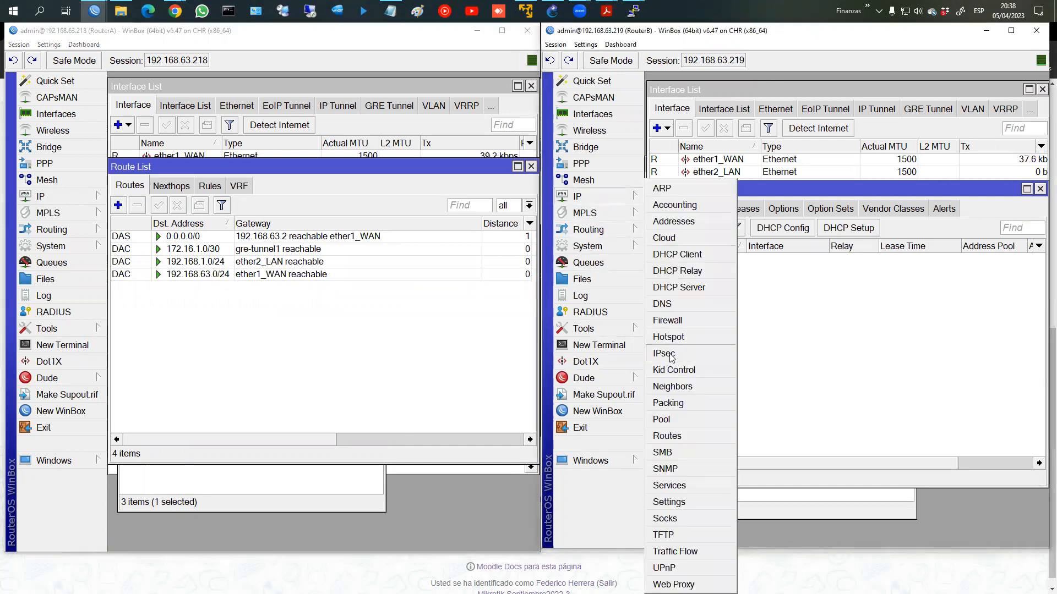
click(688, 436)
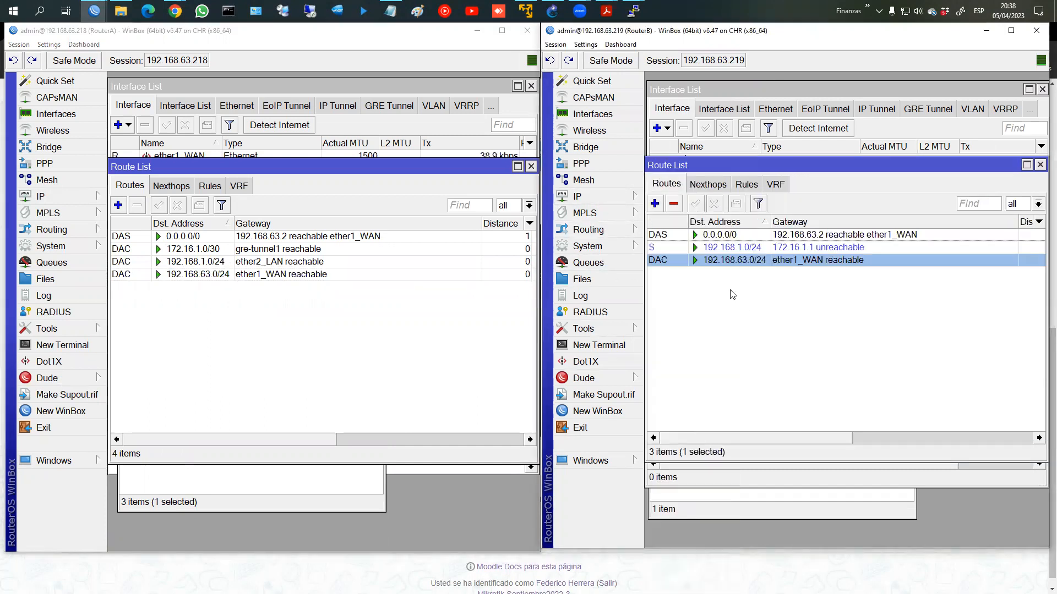
key(Delete)
Step: Close RouterB's route, DHCP, interface, address and terminal windows and return to RouterA
click(1040, 165)
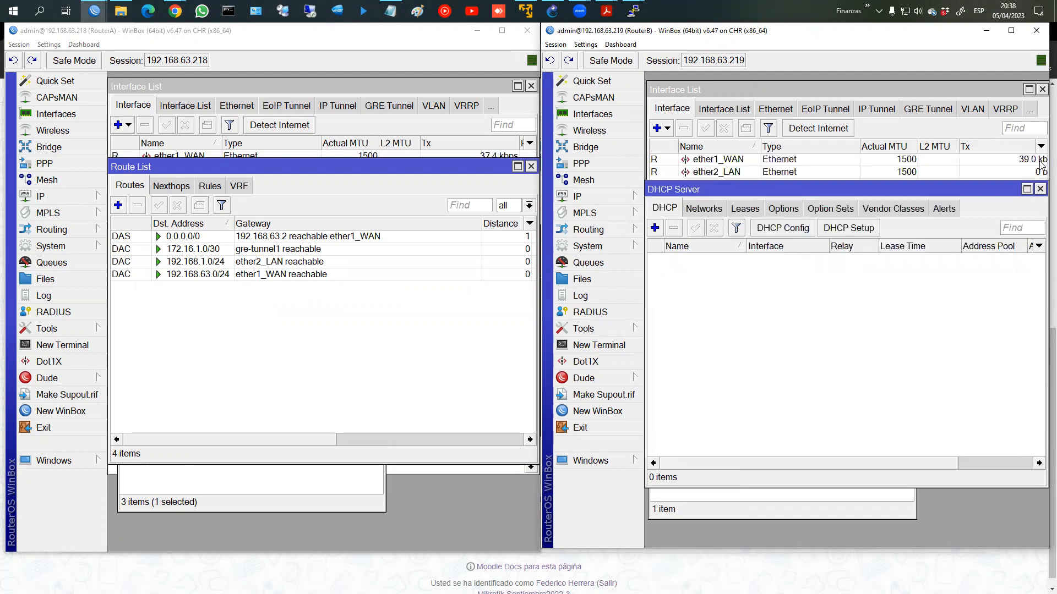
click(1040, 189)
click(1042, 89)
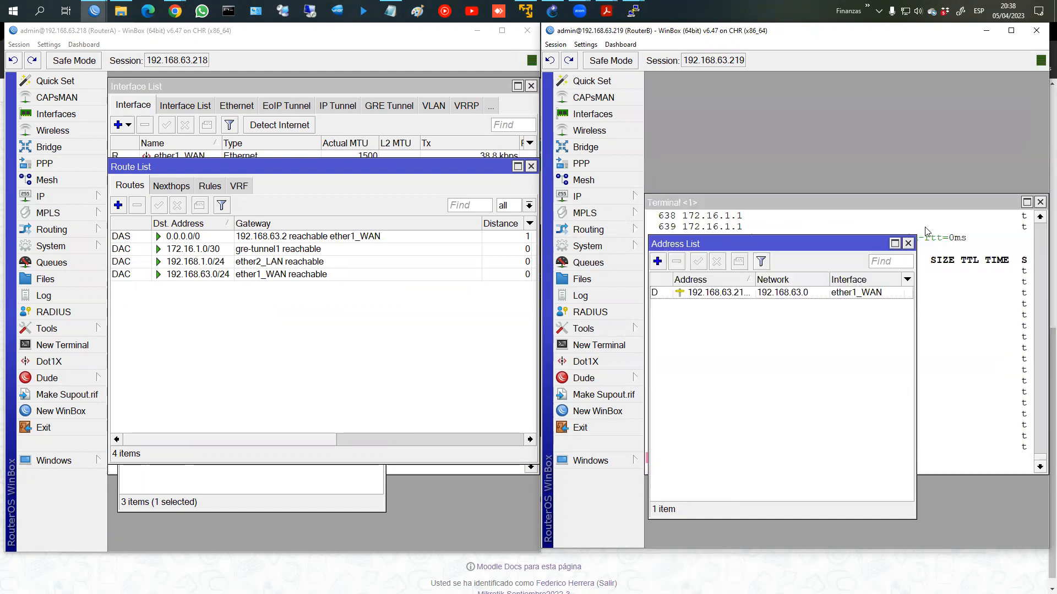
click(909, 243)
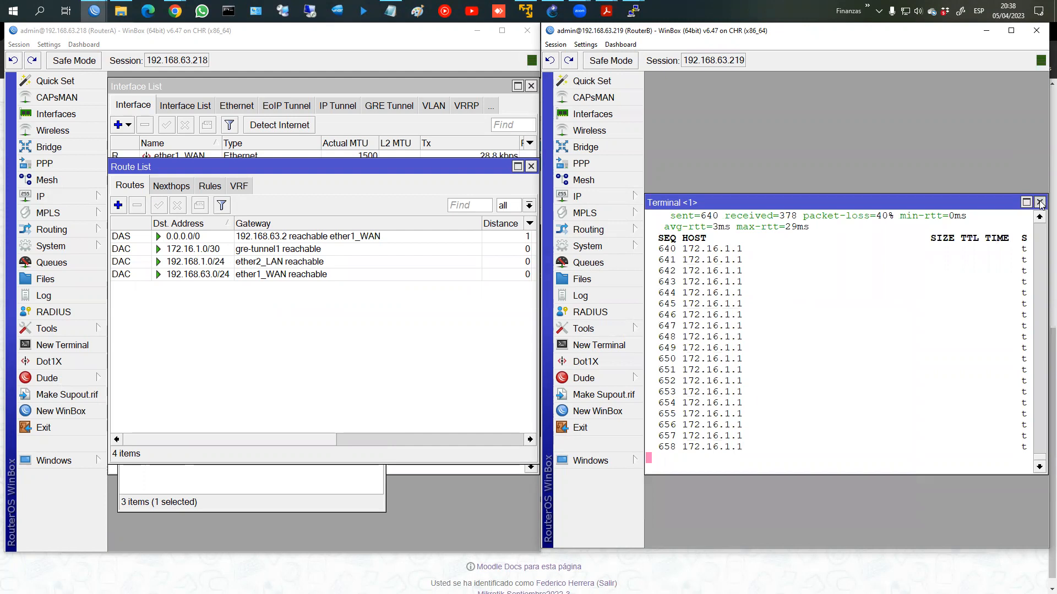
click(1039, 202)
click(231, 314)
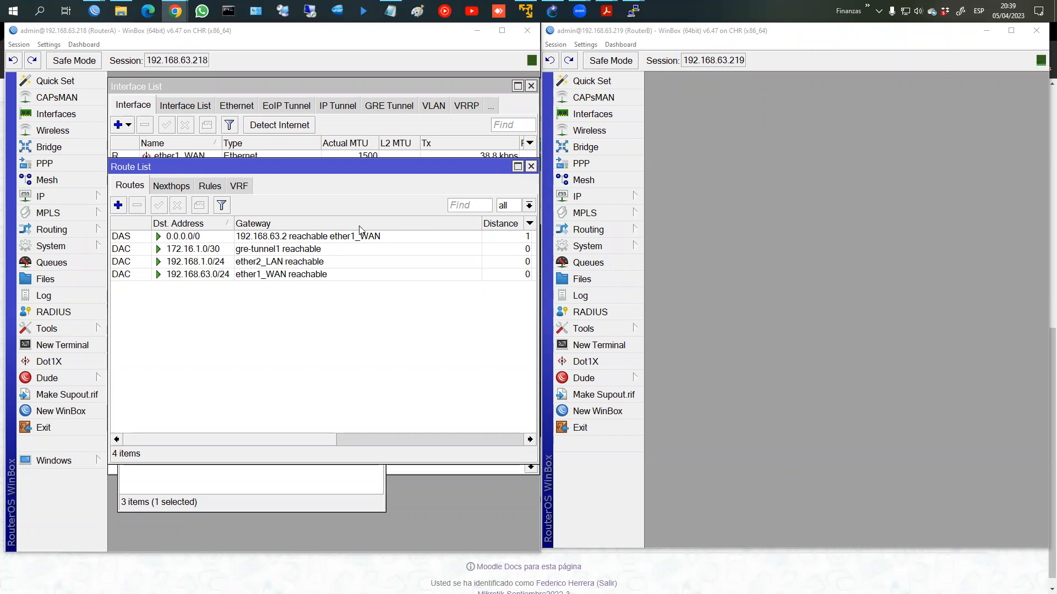
Step: Close RouterA's route list and delete its 172.16.1.1/30 tunnel address
click(531, 166)
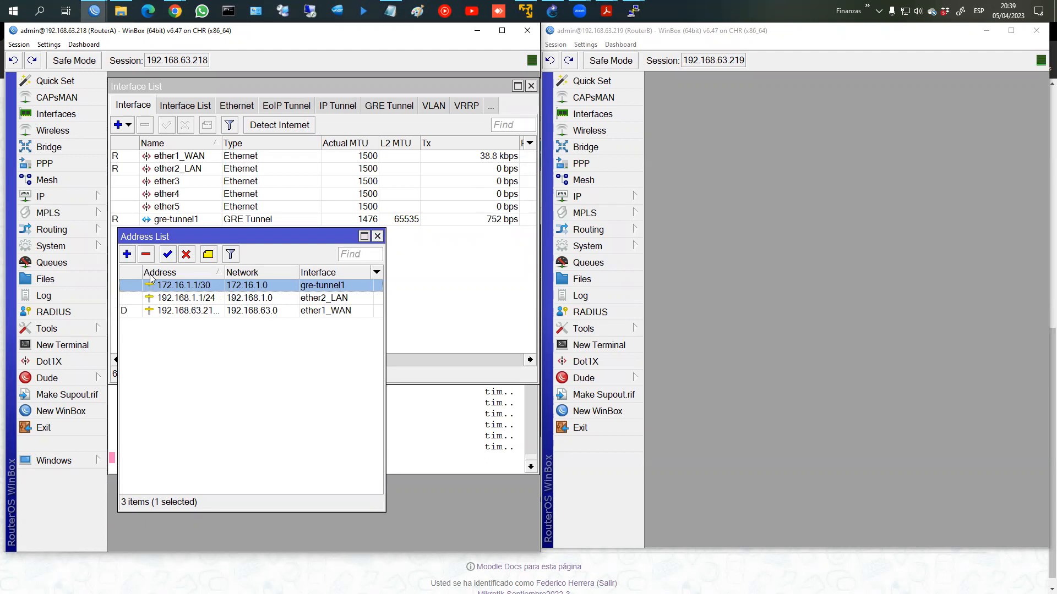
click(146, 254)
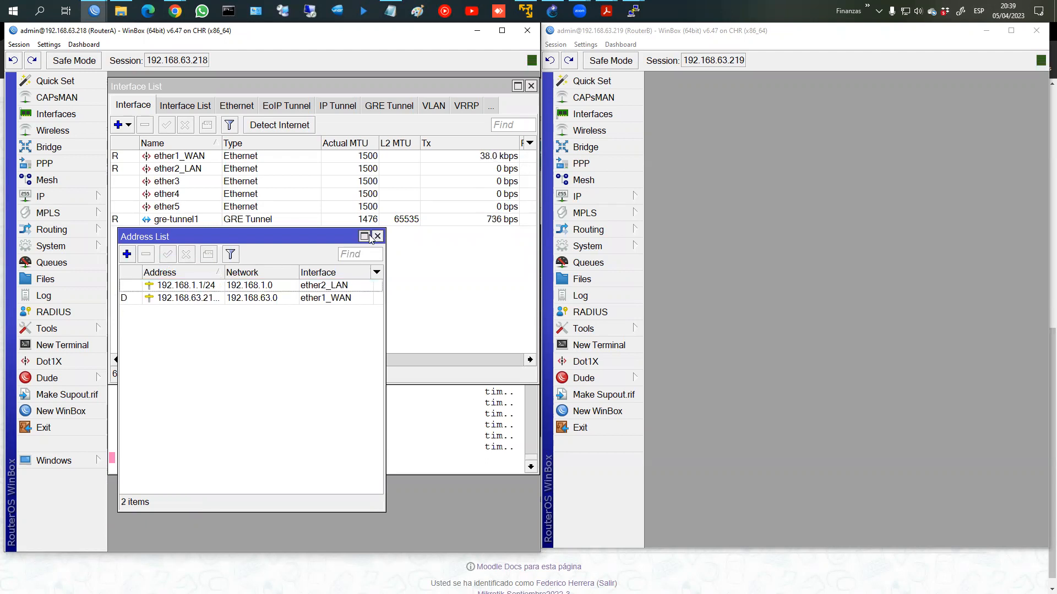
click(364, 236)
click(518, 79)
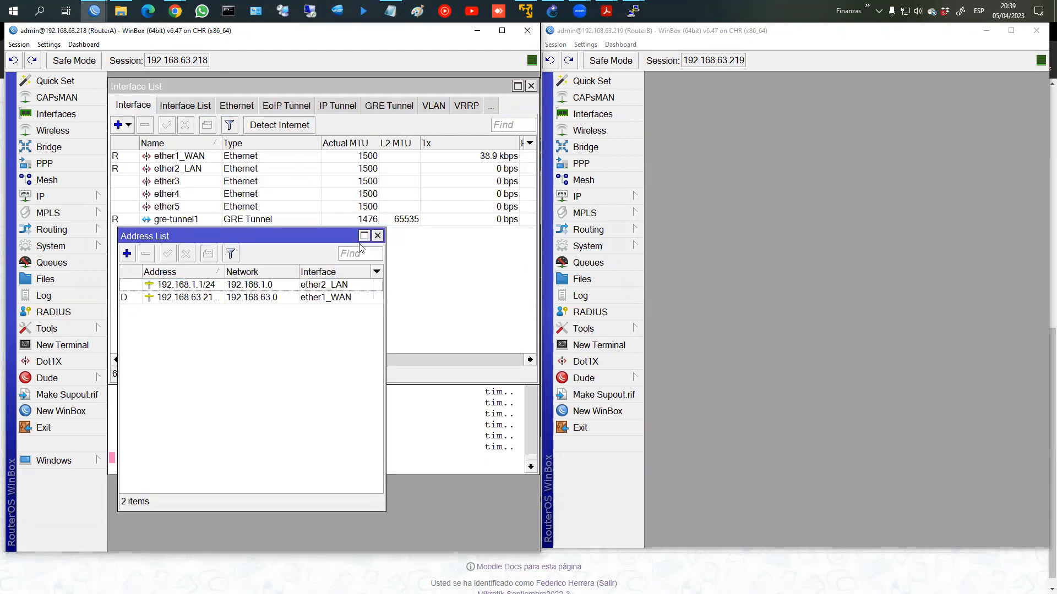
Step: Delete RouterA's gre-tunnel1 interface, close the ping terminal, and start a new EoIP tunnel
click(473, 159)
click(171, 219)
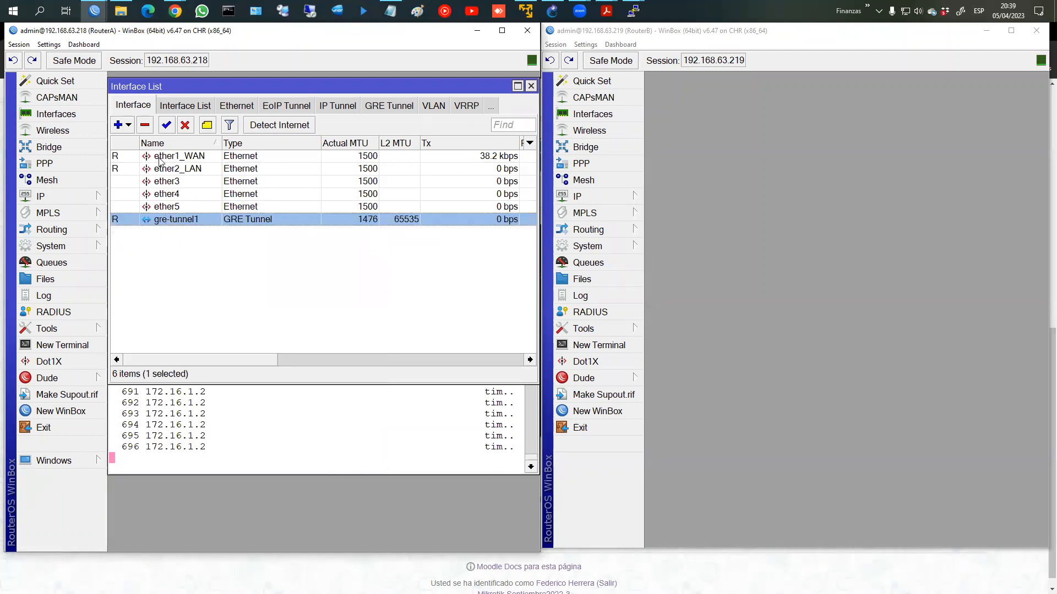
click(145, 126)
click(281, 438)
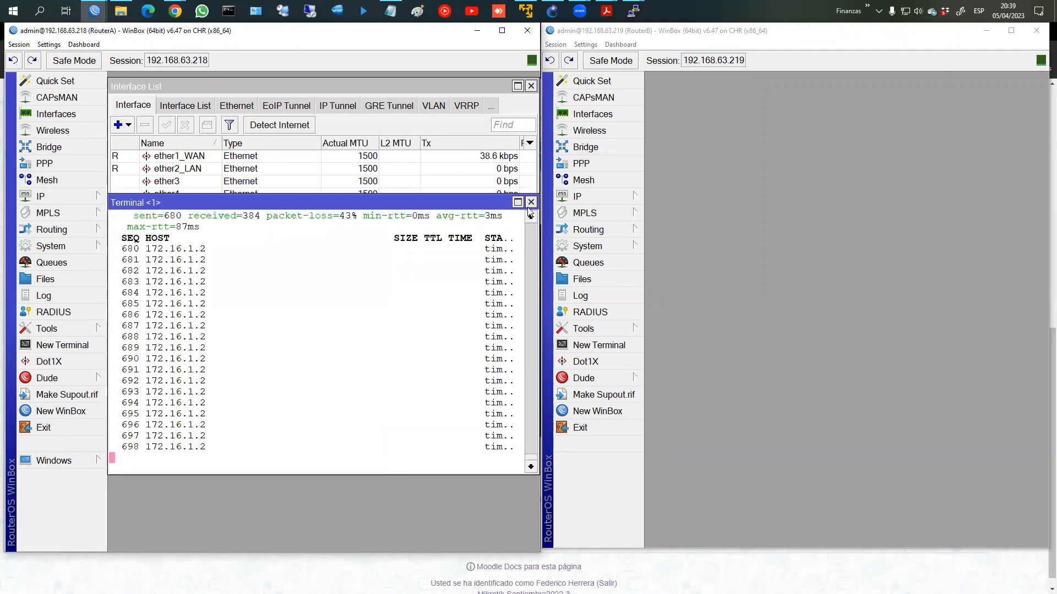
click(532, 203)
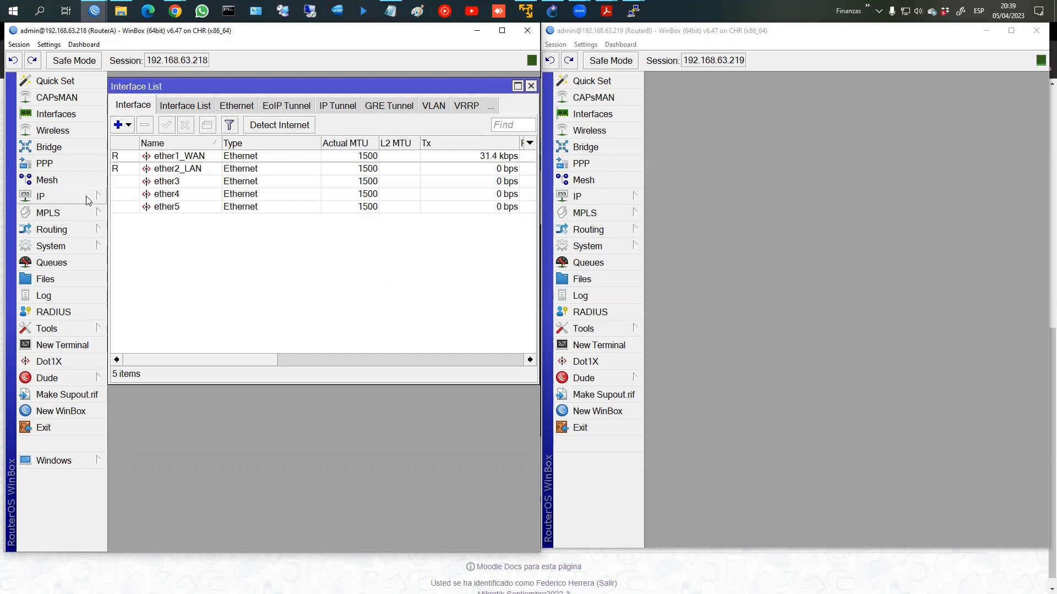
click(124, 128)
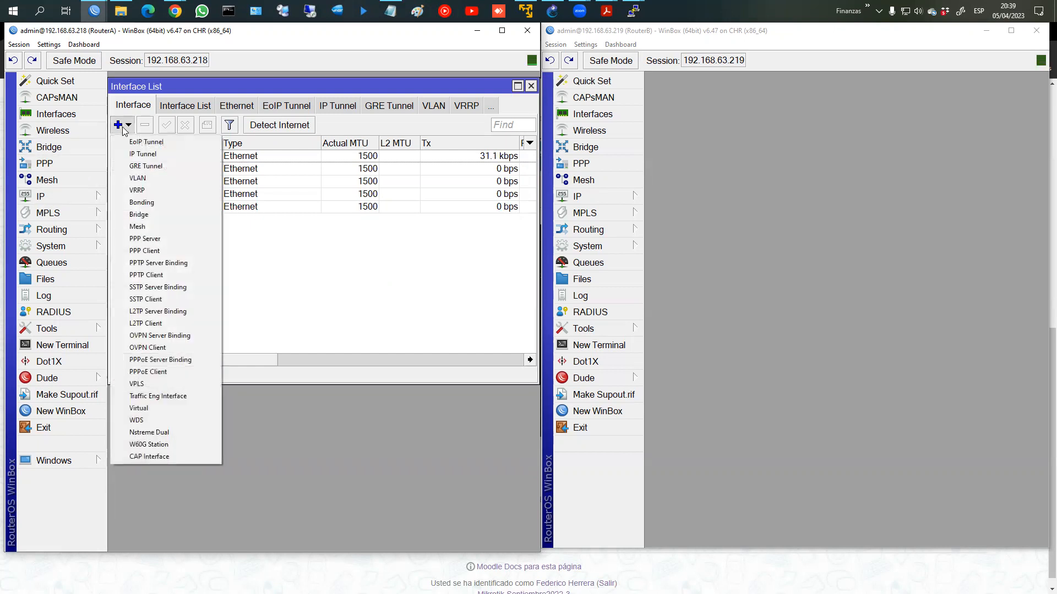
click(146, 142)
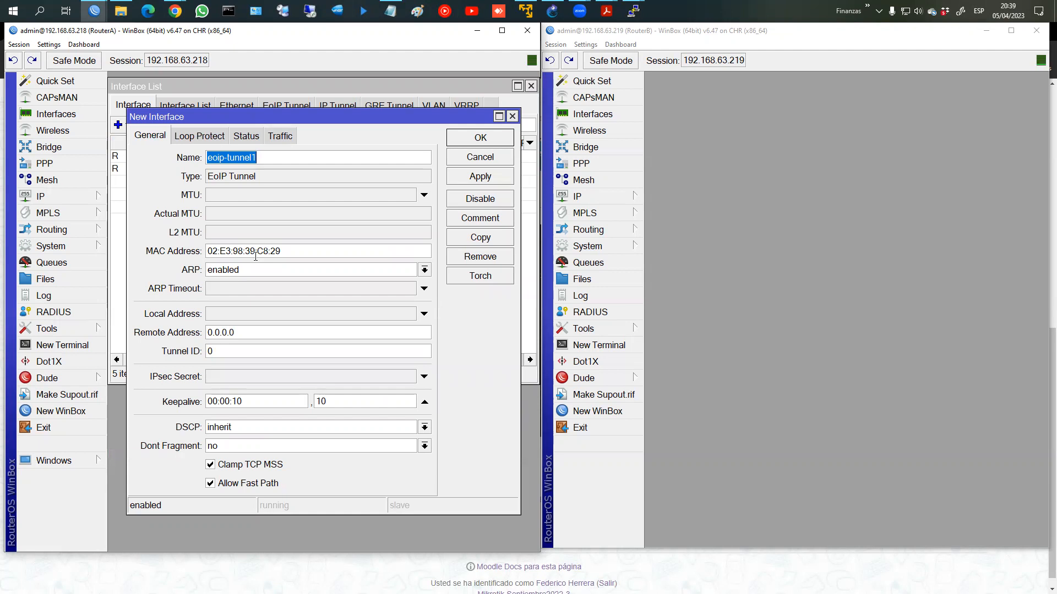
Step: Set the EoIP tunnel's local address to 192.168.63.218
mouse_move(129, 241)
mouse_down()
mouse_move(162, 266)
mouse_move(297, 281)
mouse_up()
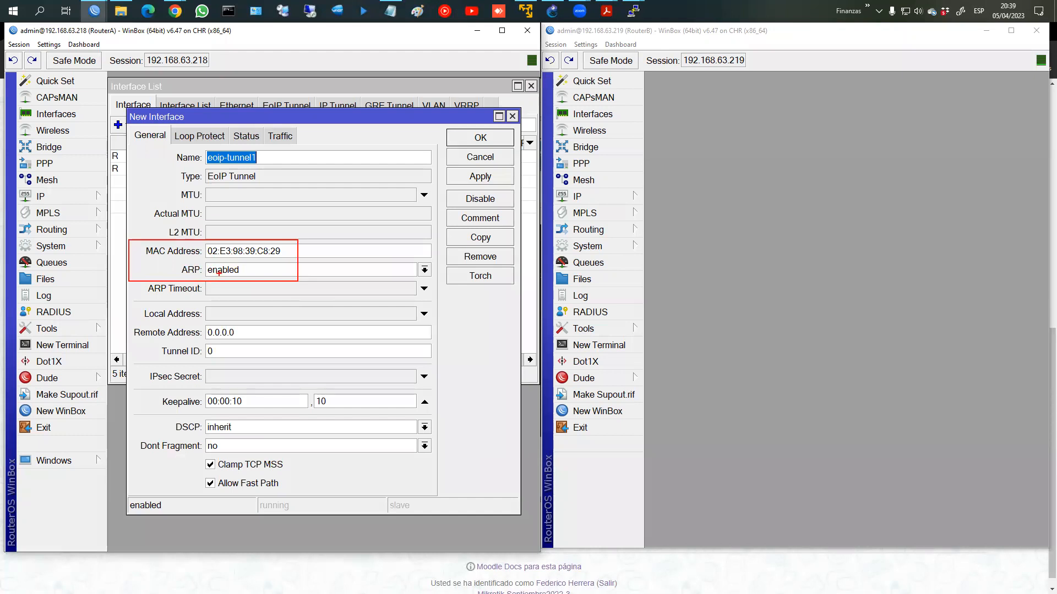
key(Escape)
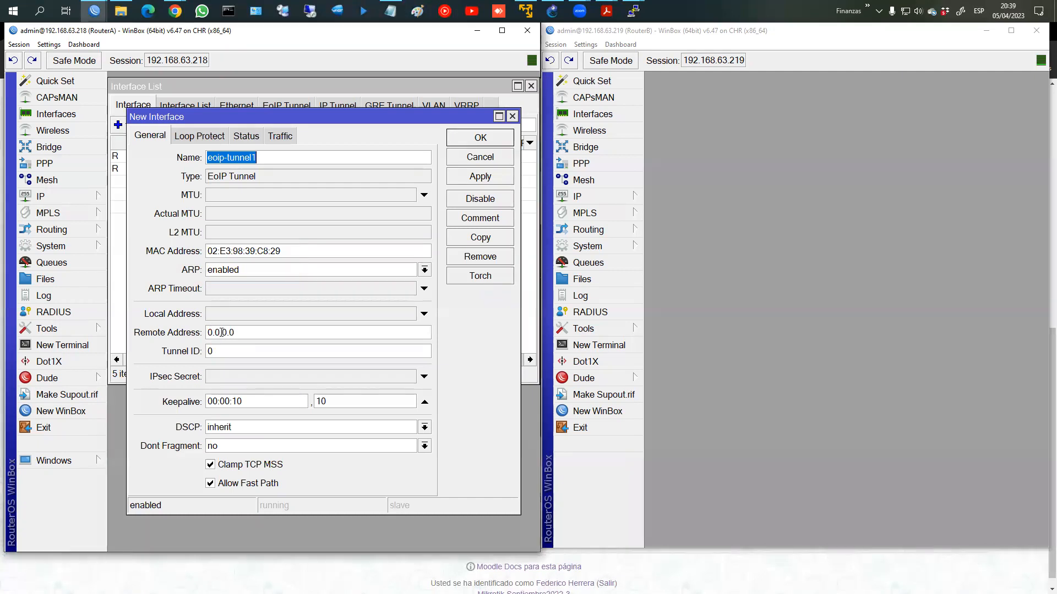
drag(249, 335, 176, 333)
click(215, 316)
text(192.168.63.21)
text(8º)
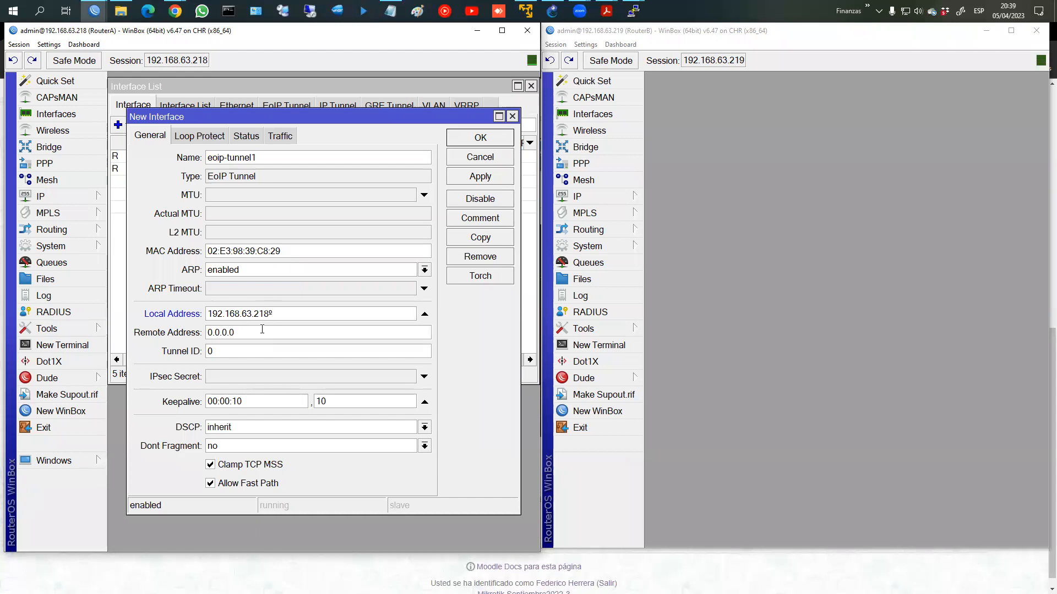
key(BackSpace)
Step: Set the EoIP tunnel's remote address to 192.168.63.219
click(262, 332)
click(262, 332)
drag(265, 314, 168, 319)
key(ctrl+c)
key(Tab)
key(ctrl+v)
text(9)
Step: Set tunnel ID 10 and save eoip-tunnel1 on RouterA
double_click(211, 351)
text(10)
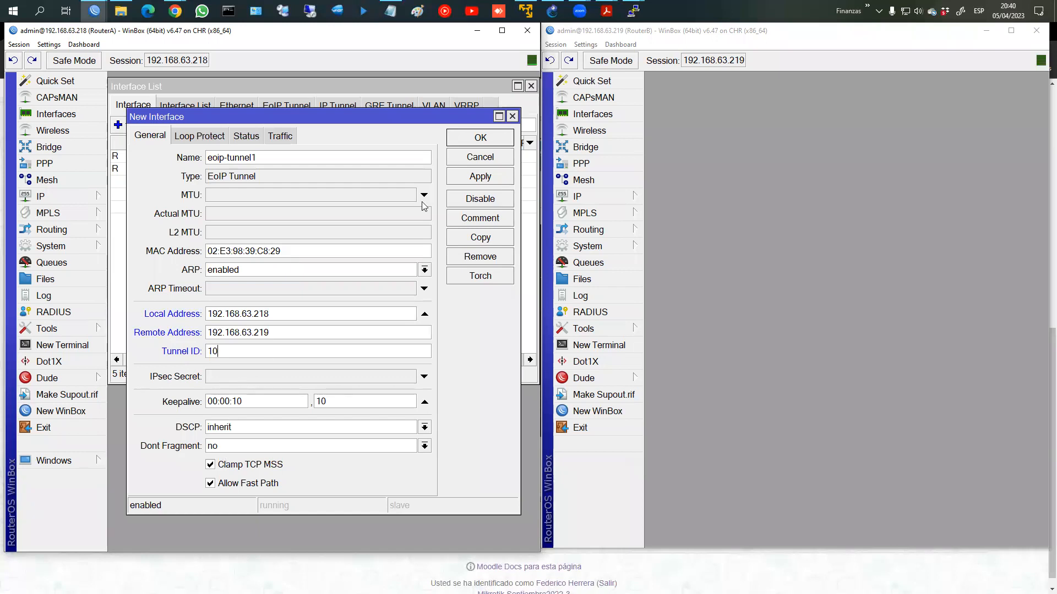
click(486, 183)
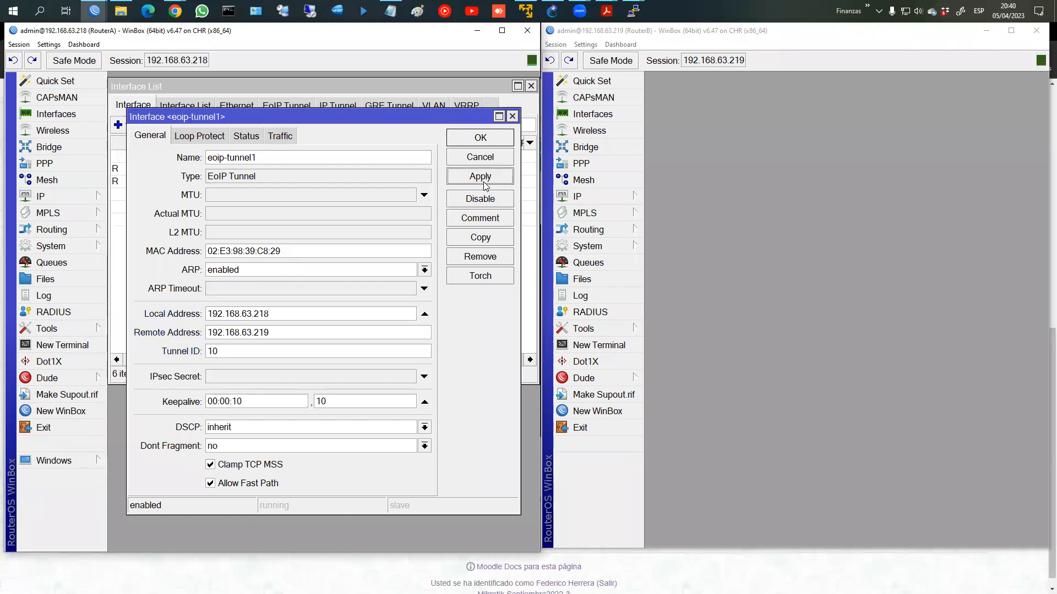
click(487, 145)
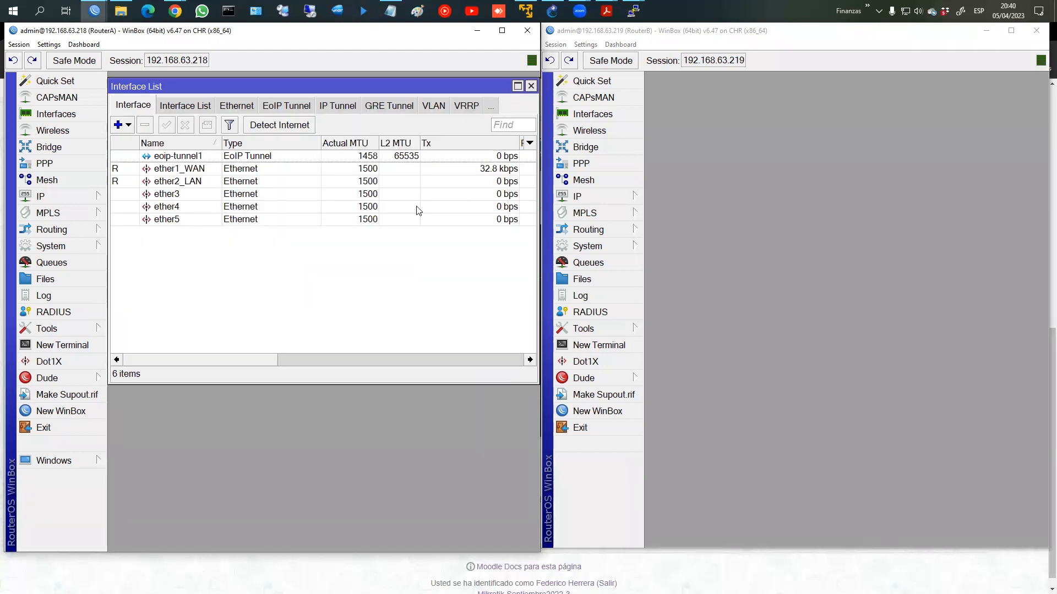
Step: Start a new EoIP tunnel on RouterB and review RouterA's eoip-tunnel1 settings
click(606, 120)
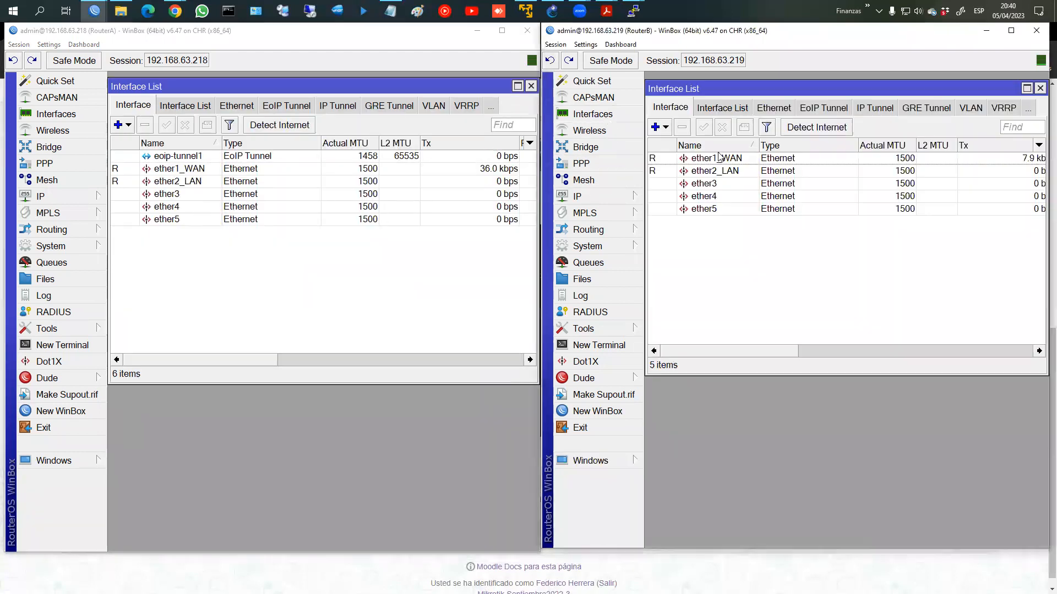
click(655, 127)
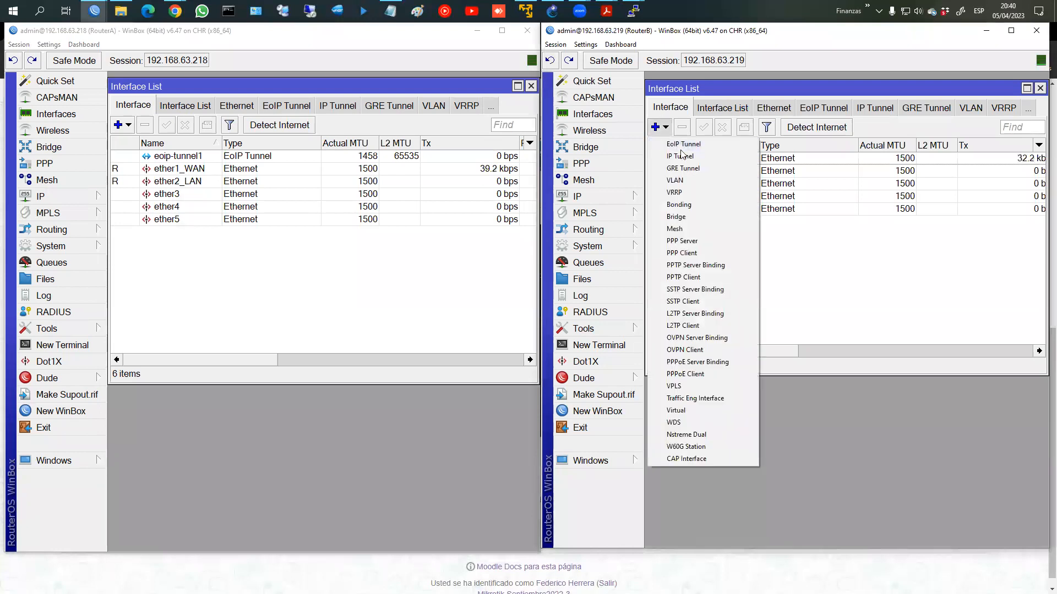
click(682, 144)
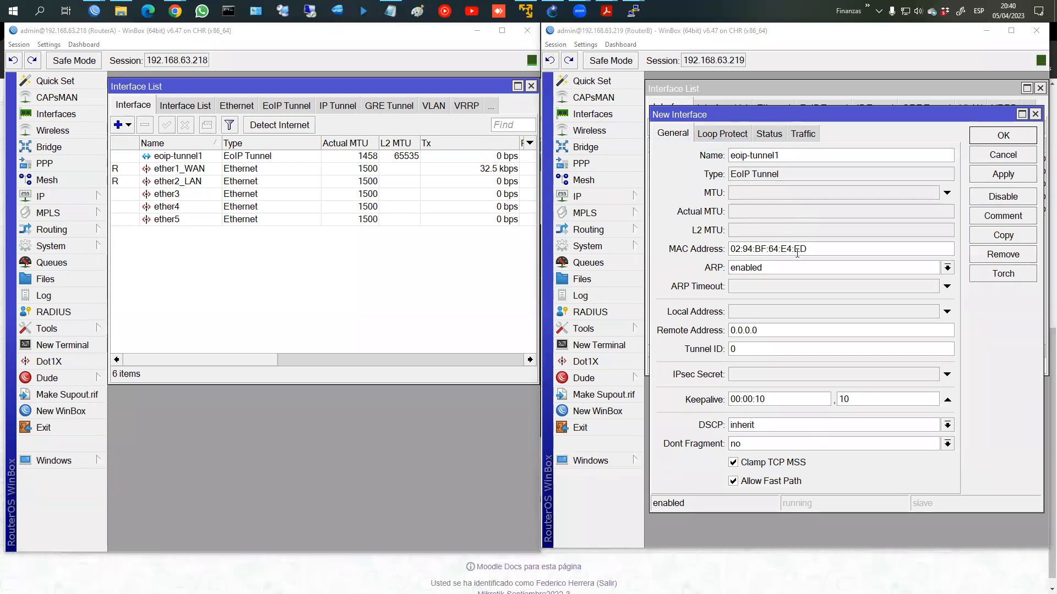
double_click(195, 157)
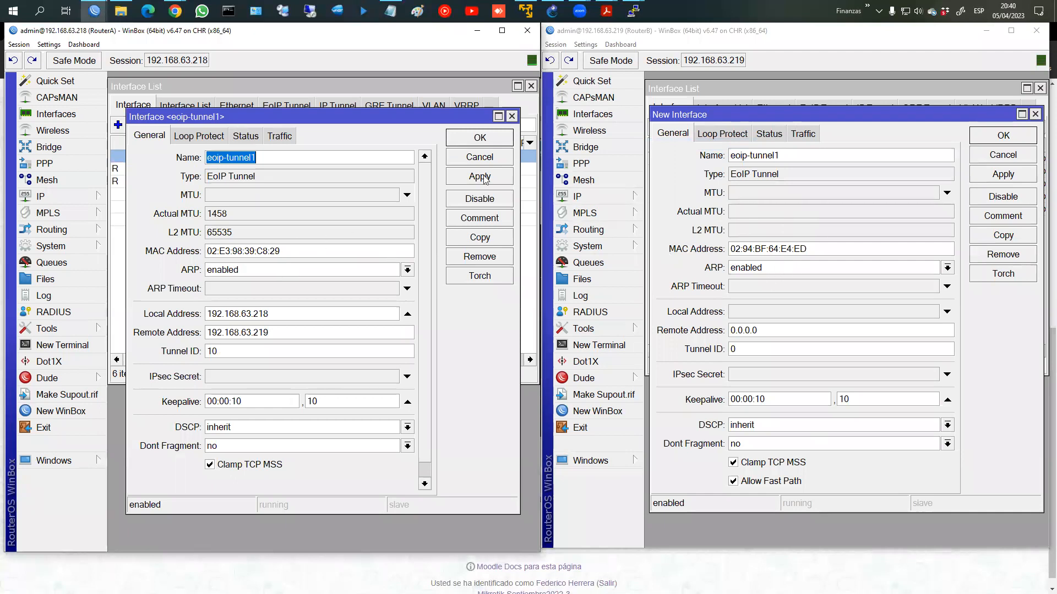
click(498, 141)
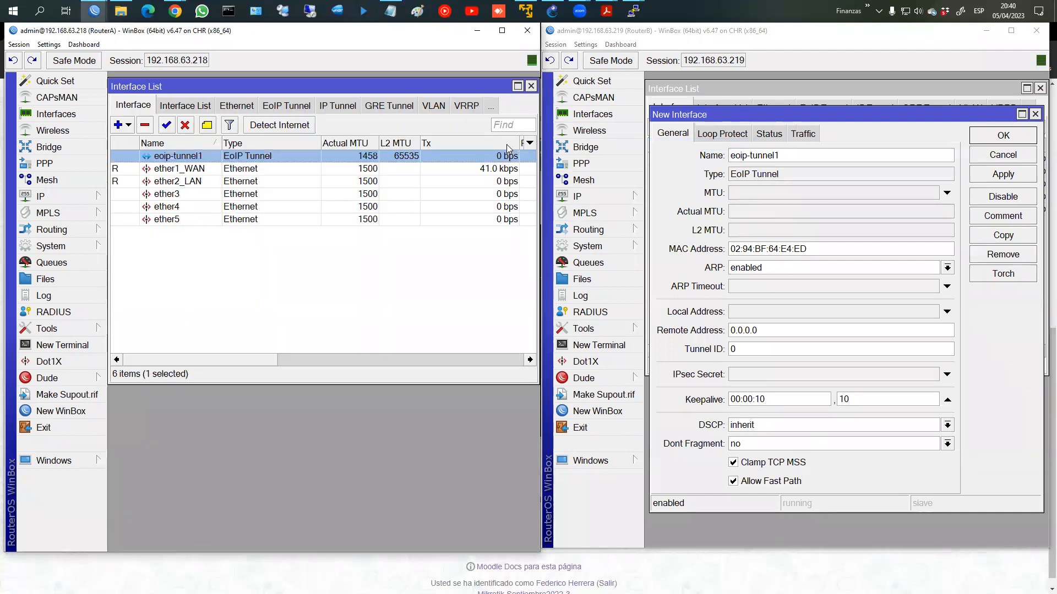
Step: Configure RouterB's tunnel: local 192.168.63.219, remote 192.168.63.218, tunnel ID 10, applied
click(759, 312)
text(192.168.63.219)
click(791, 327)
text(192.168.63.218)
key(Tab)
text(10)
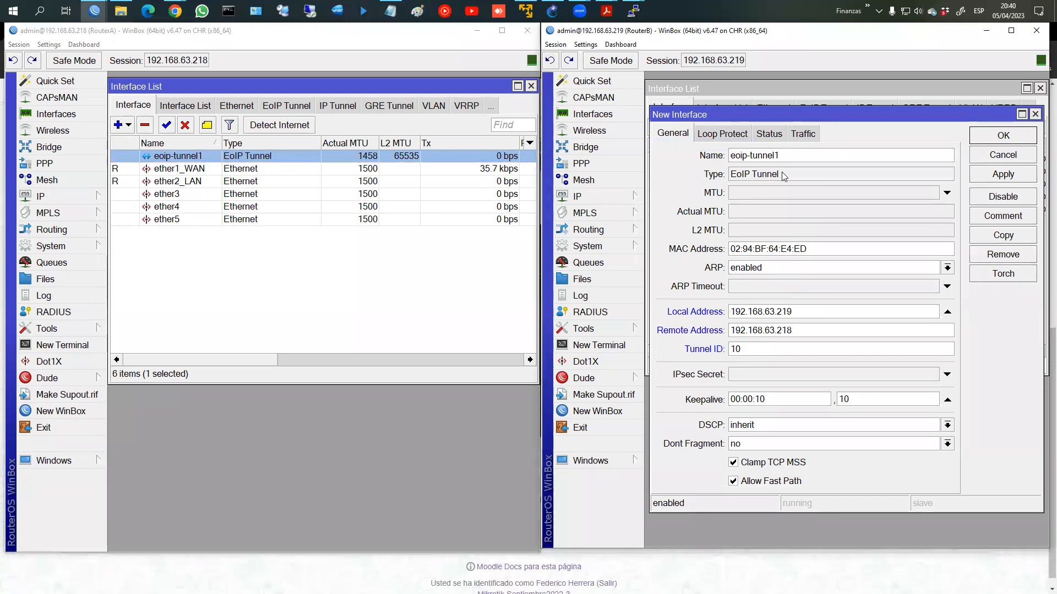
click(998, 177)
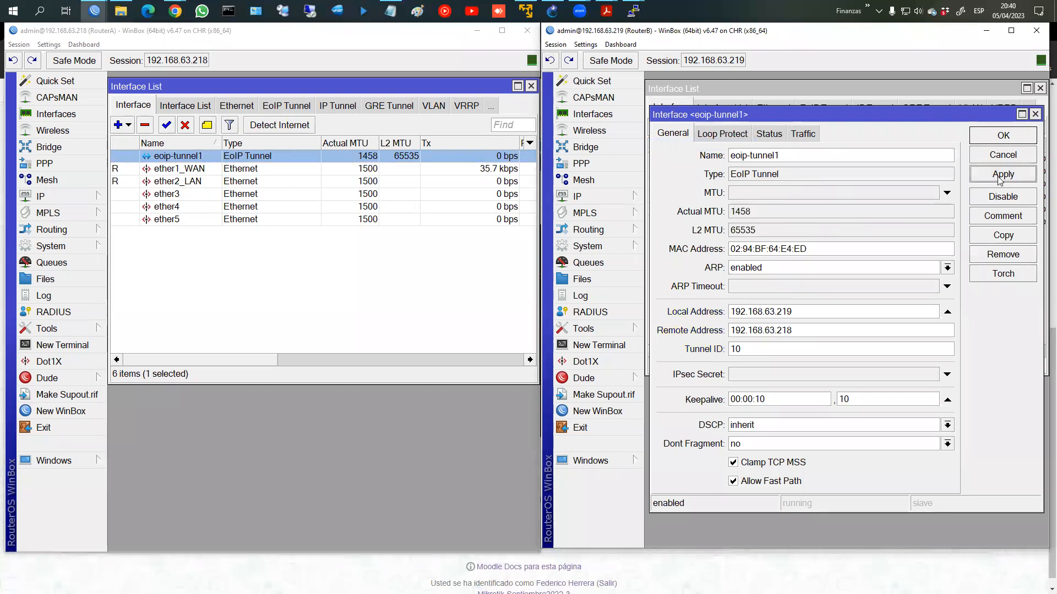
Step: Save and close the eoip-tunnel1 dialogs on both routers
double_click(255, 157)
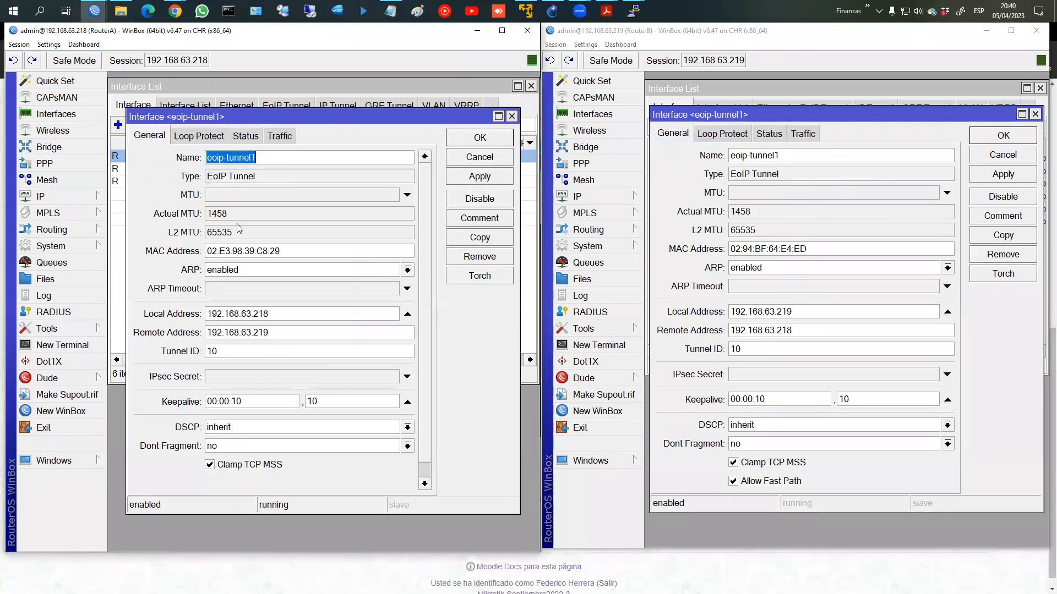
click(1010, 138)
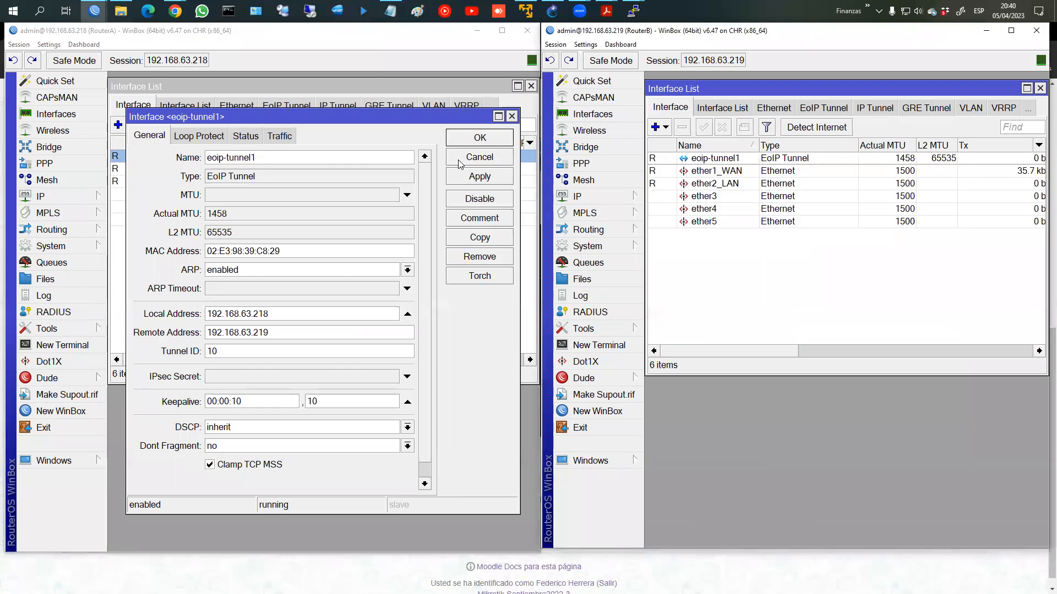
click(486, 142)
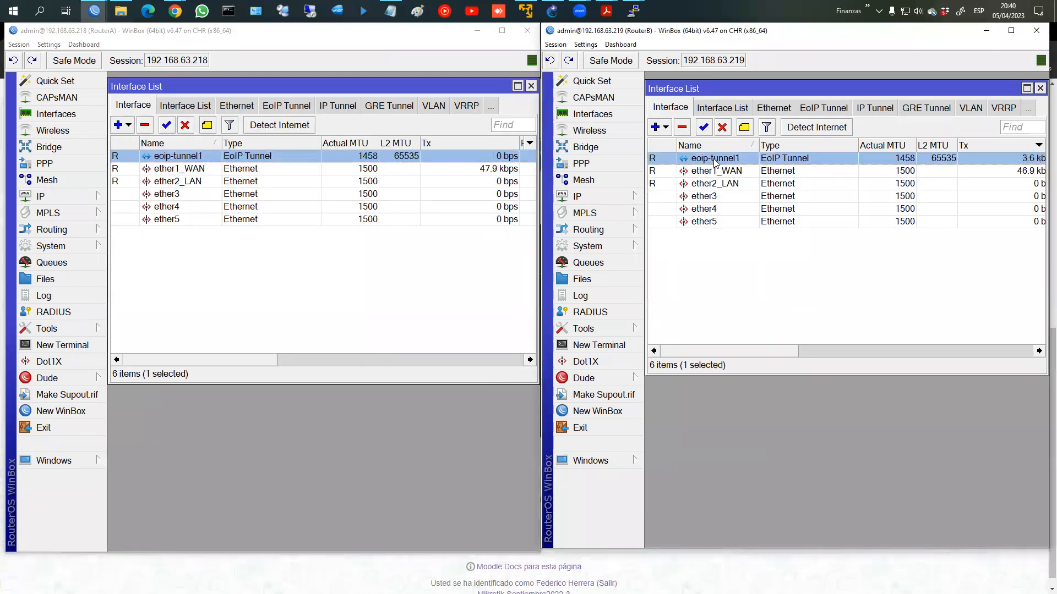
Step: Add address 172.16.1.1/30 on RouterA's eoip-tunnel1
click(44, 197)
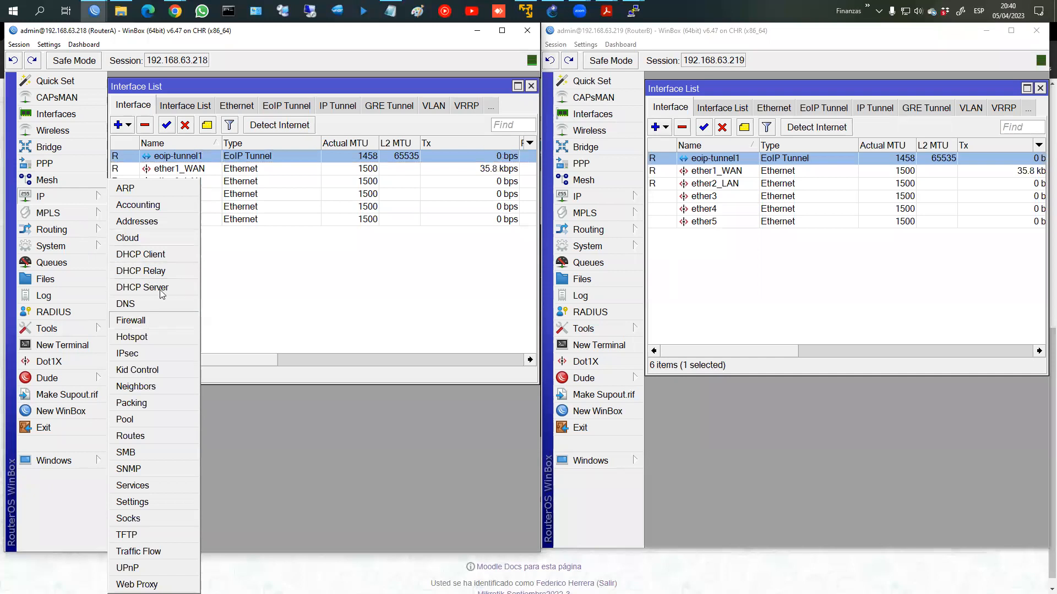
click(149, 223)
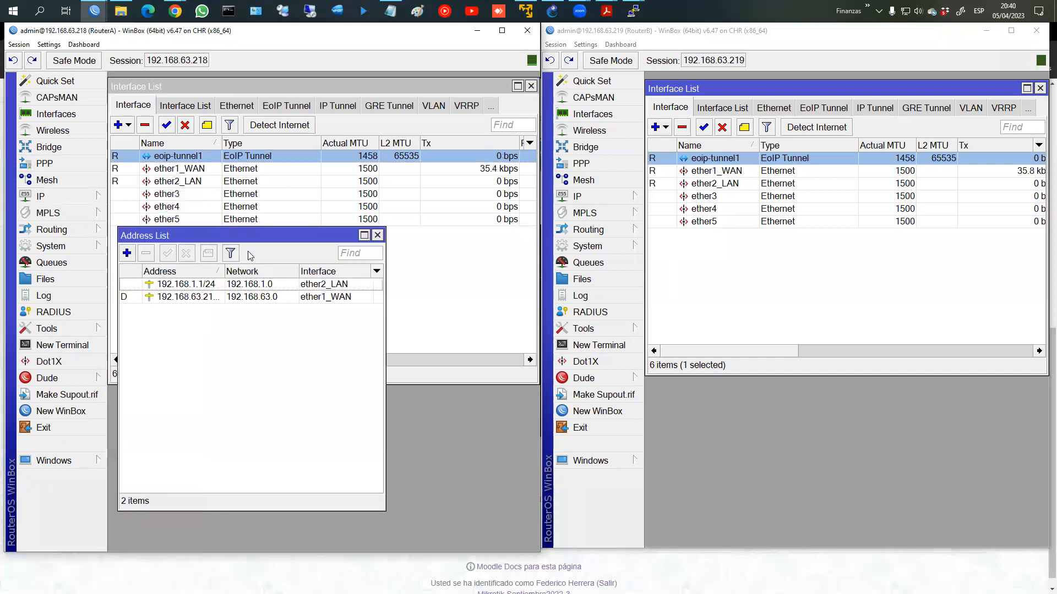
click(126, 254)
text(172.)
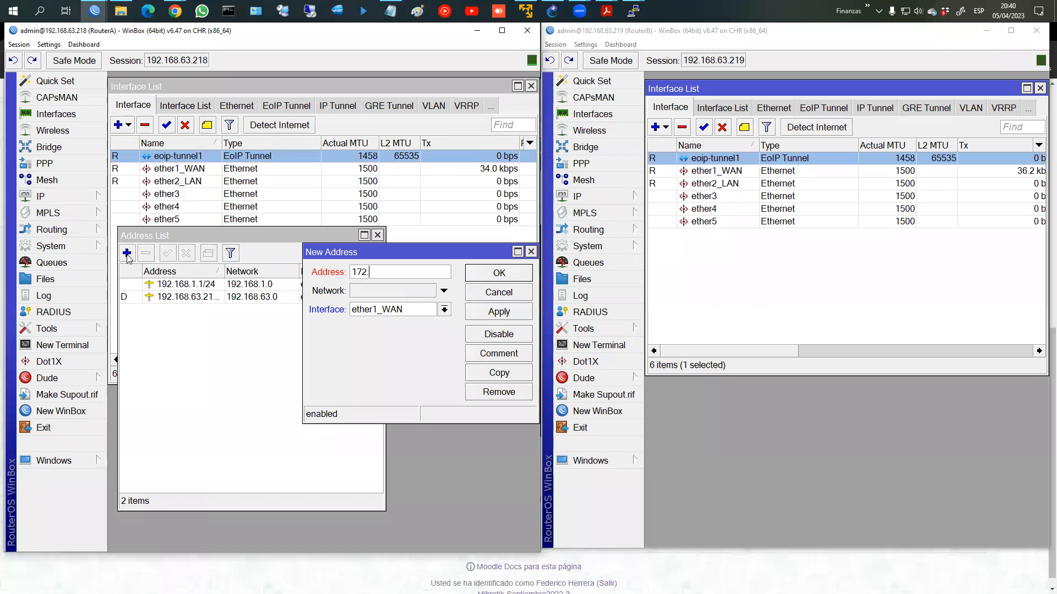
text(16.1.1/30)
click(444, 309)
click(380, 322)
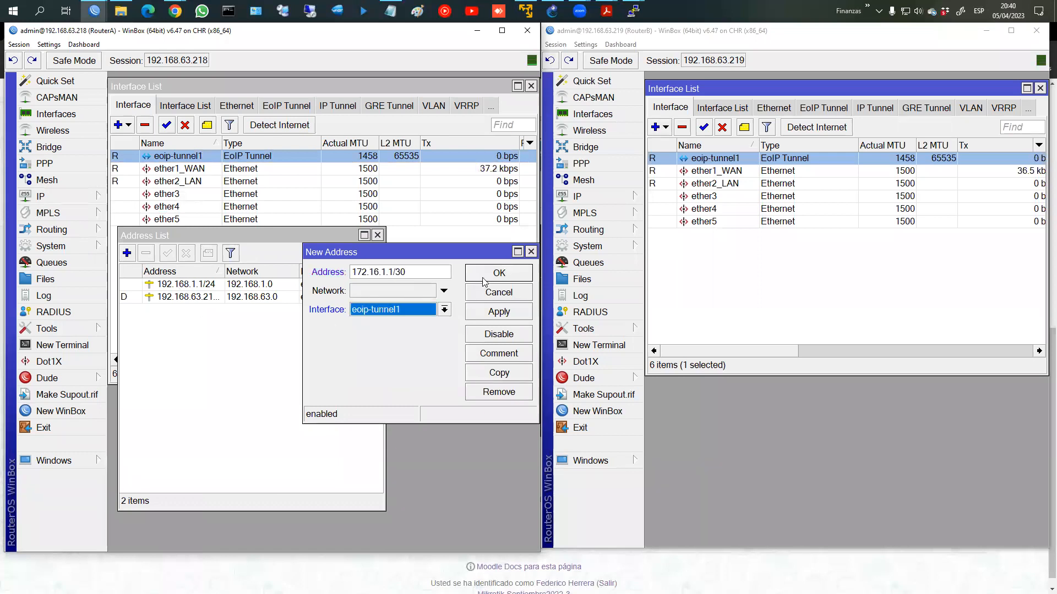
click(498, 273)
Step: Add address 172.16.1.2/30 on RouterB's eoip-tunnel1
click(576, 196)
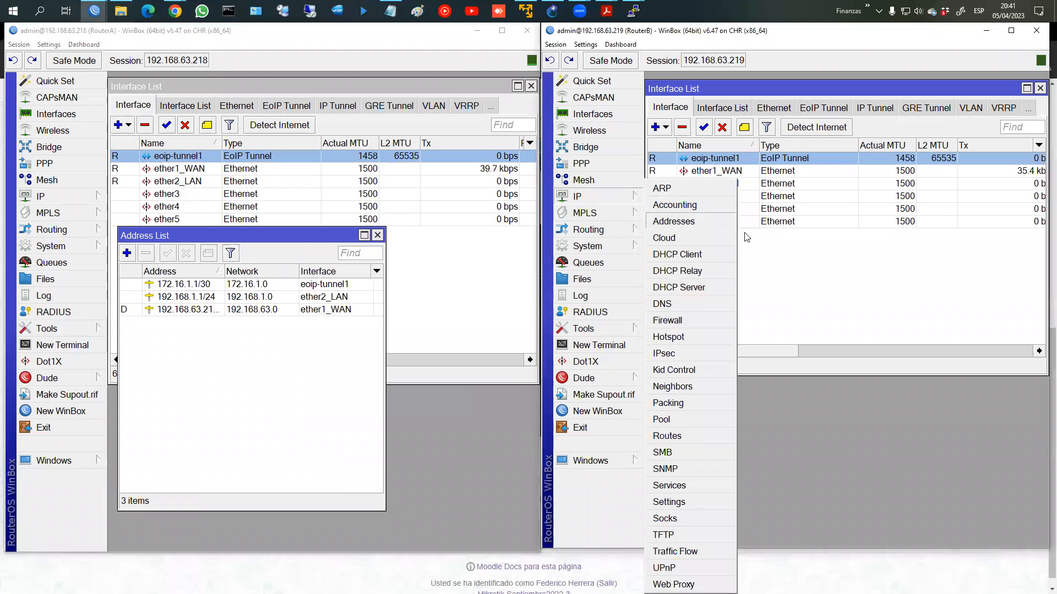
click(678, 214)
click(658, 264)
text(172.)
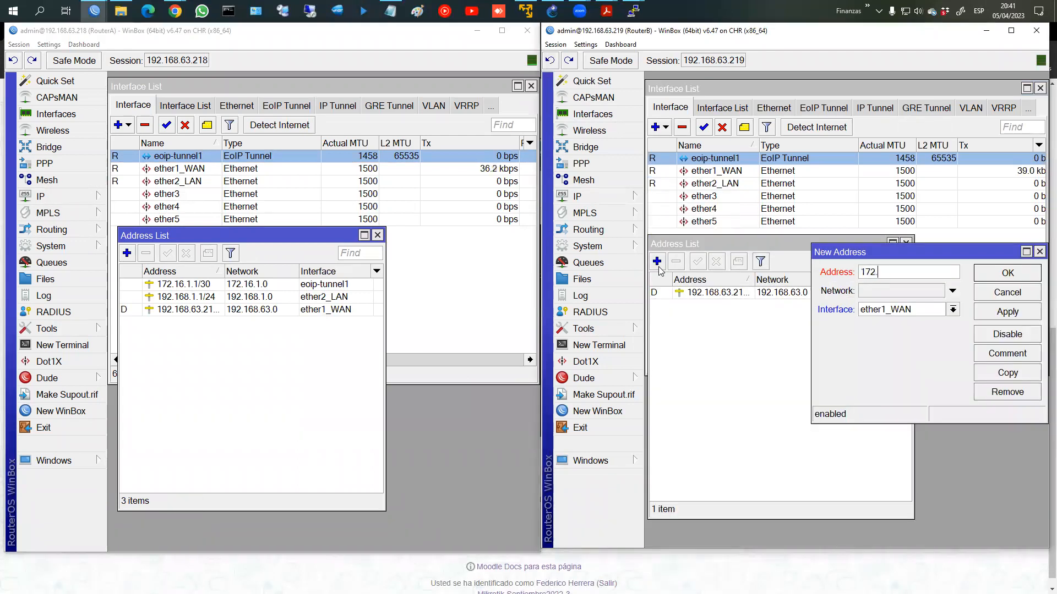
text(16.1.1)
key(BackSpace)
text(2/30)
click(901, 315)
click(886, 325)
click(1007, 311)
click(1007, 273)
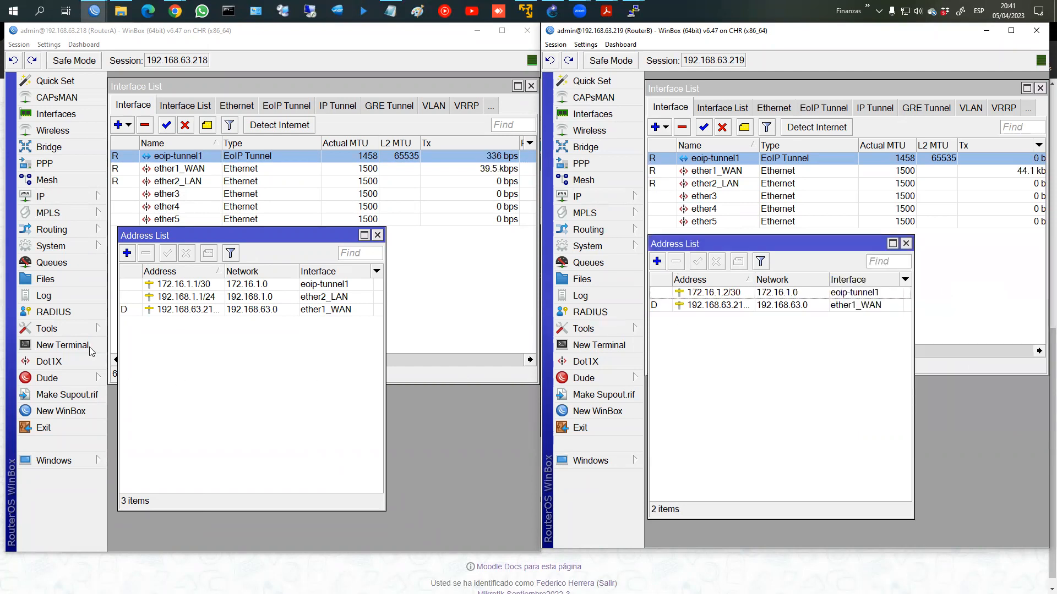
click(87, 346)
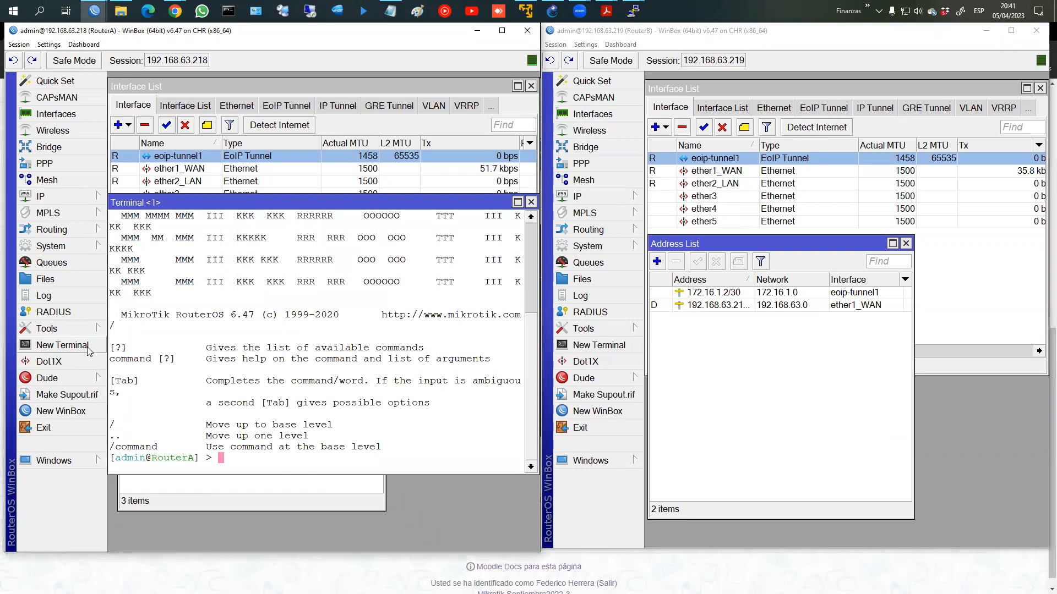
Step: Ping 172.16.1.2 from RouterA's terminal to confirm the tunnel works
text(ping 172.16.1.2)
key(Return)
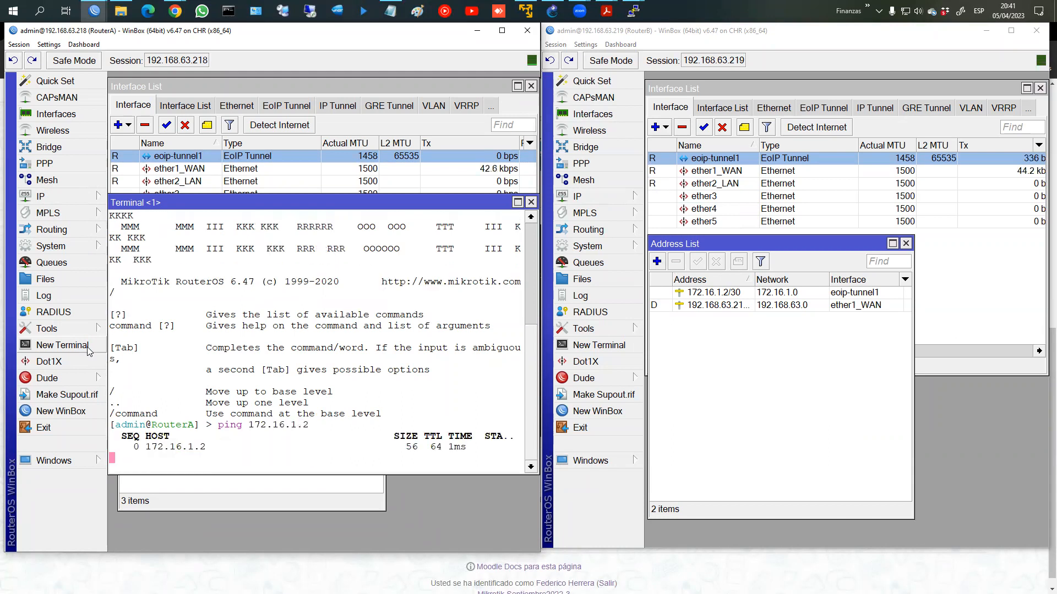
click(532, 203)
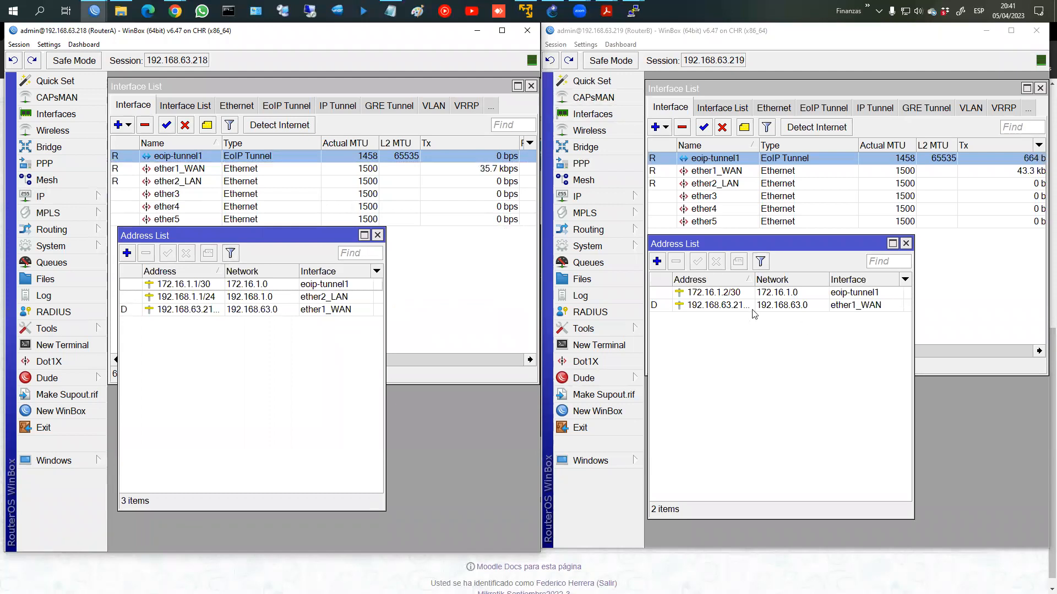
Step: Delete RouterB's 172.16.1.2/30 tunnel address and switch to the GNS3 topology
click(706, 296)
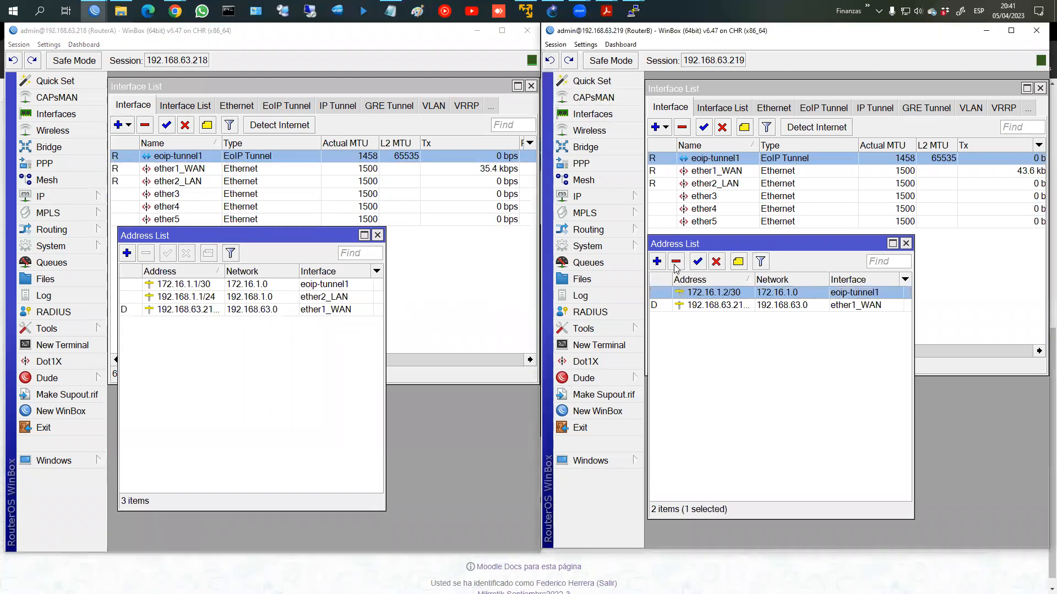
key(Delete)
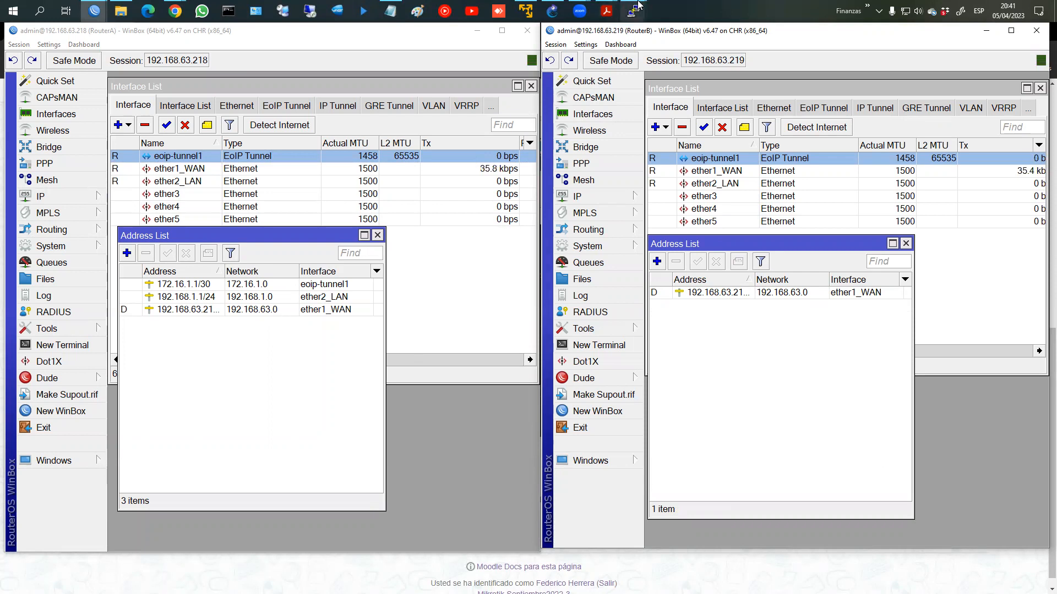
click(552, 11)
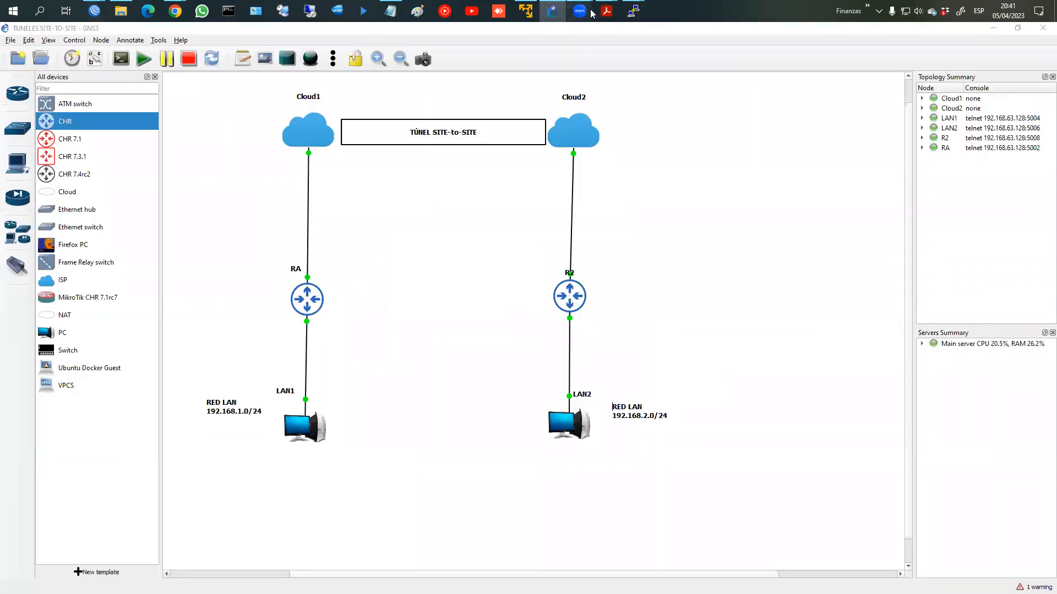
mouse_move(580, 10)
click(656, 72)
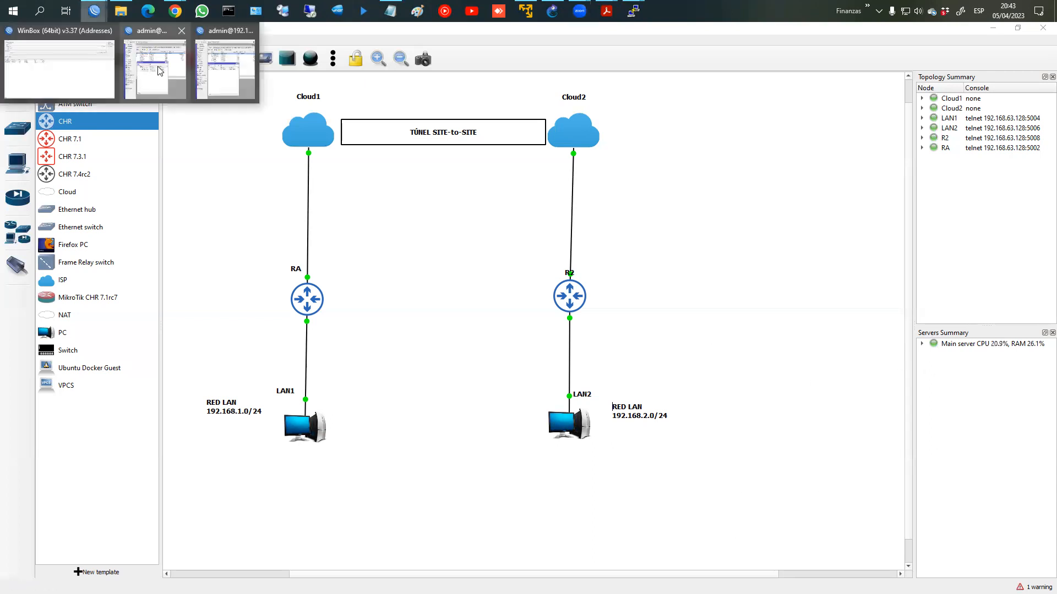
click(91, 10)
mouse_move(92, 10)
click(228, 50)
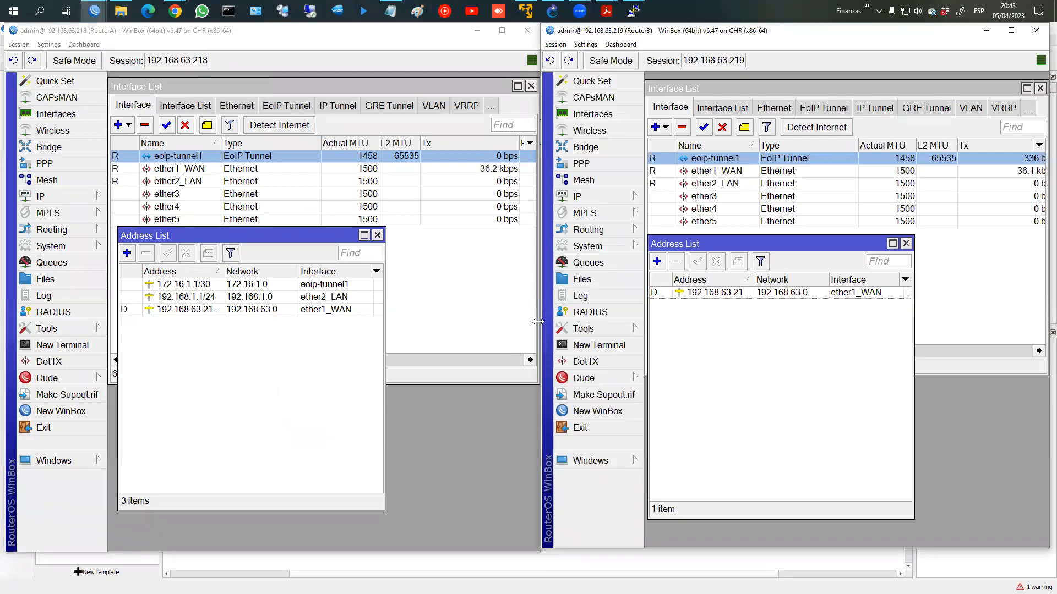
key(alt+Tab)
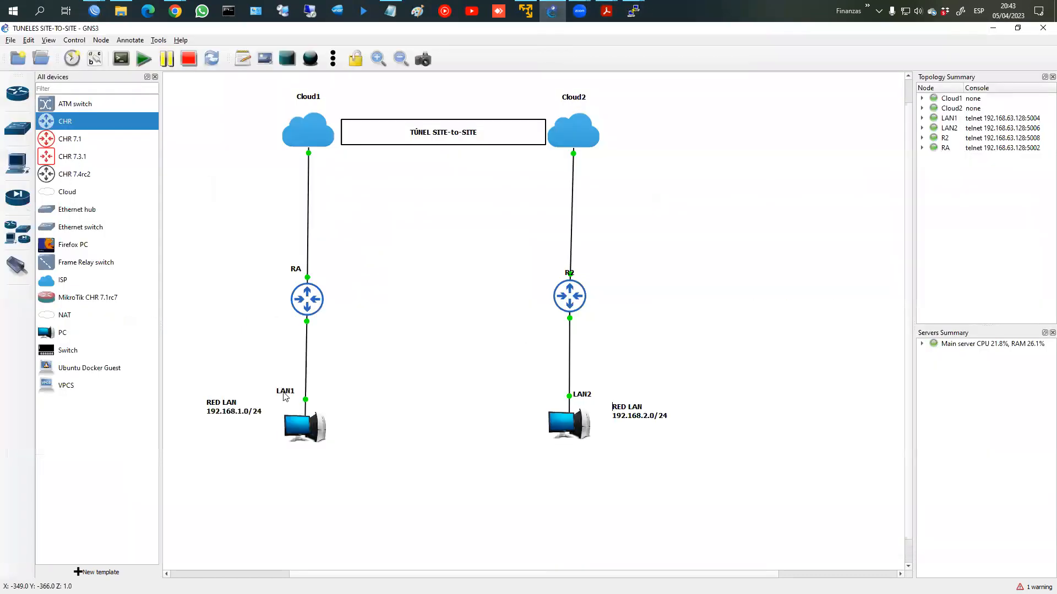
mouse_move(291, 372)
mouse_down()
mouse_move(375, 435)
mouse_move(332, 341)
mouse_up()
mouse_move(335, 297)
mouse_down()
mouse_move(596, 283)
mouse_move(710, 495)
mouse_move(517, 390)
mouse_up()
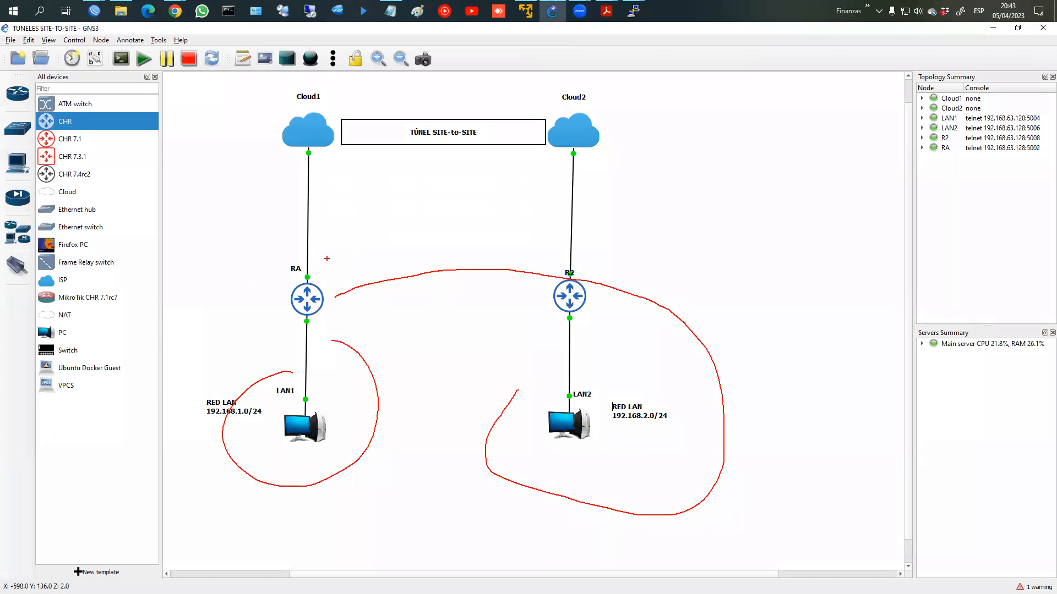
key(ctrl+z)
key(e)
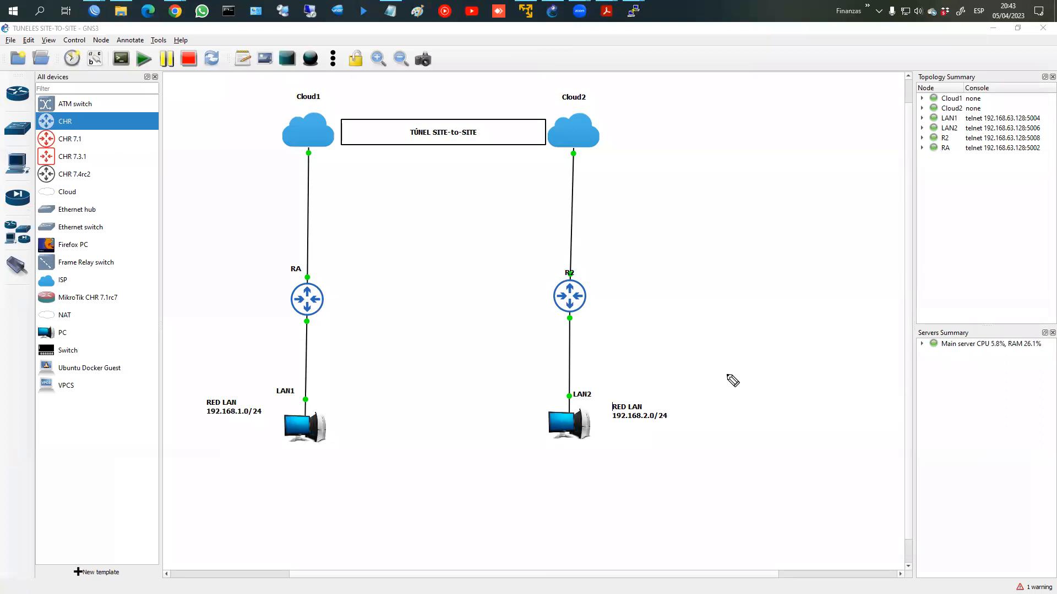
drag(337, 269, 340, 286)
mouse_move(345, 268)
mouse_down()
mouse_move(345, 285)
mouse_move(365, 264)
mouse_move(373, 275)
mouse_up()
mouse_move(338, 328)
mouse_down()
mouse_move(368, 297)
mouse_move(410, 286)
mouse_move(392, 277)
mouse_up()
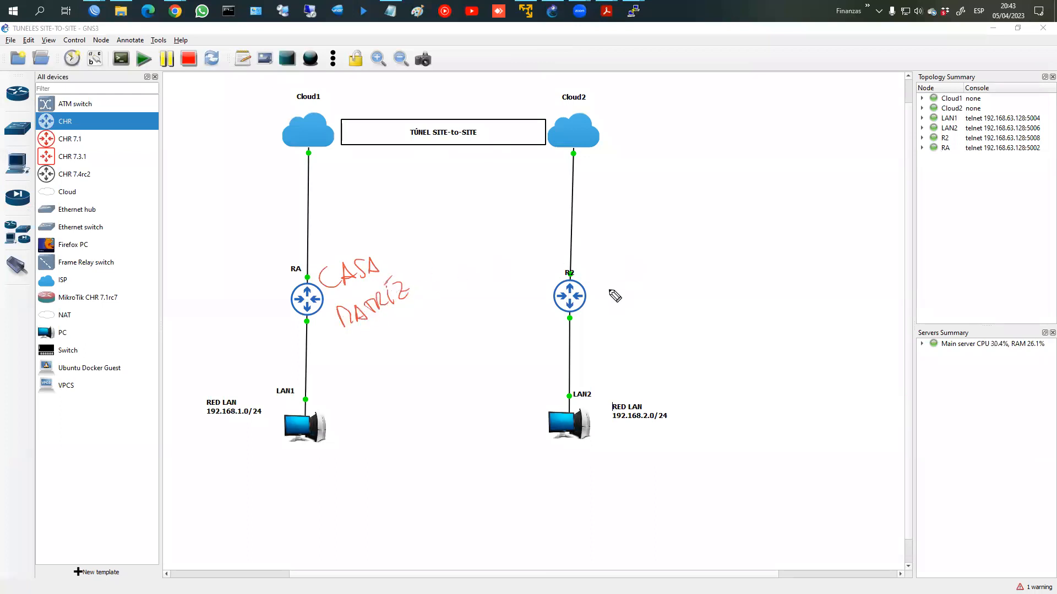
mouse_move(603, 283)
mouse_down()
mouse_move(637, 292)
mouse_move(721, 267)
mouse_up()
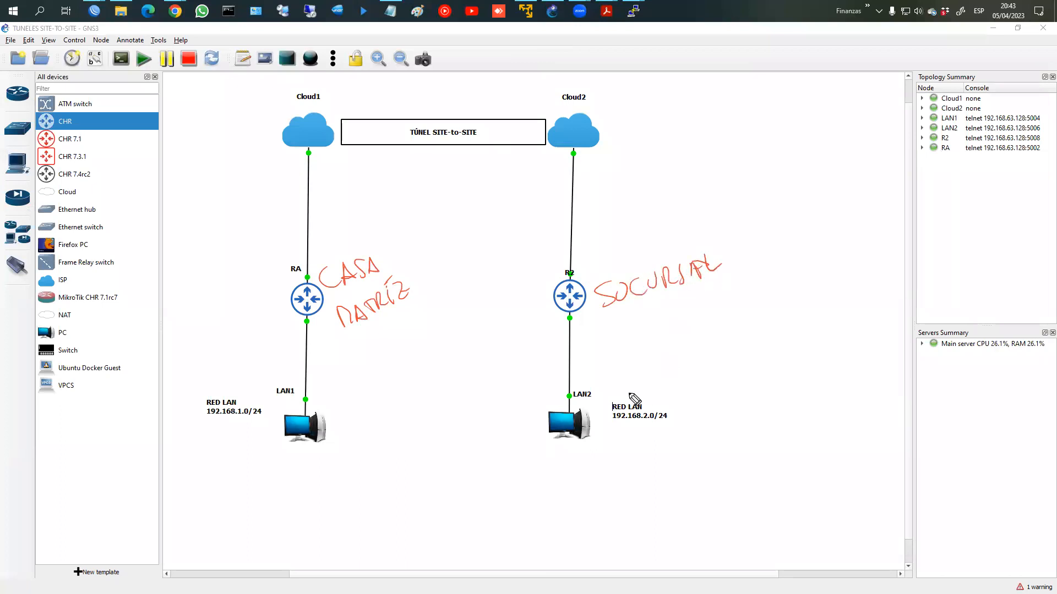
mouse_move(622, 390)
mouse_down()
mouse_move(674, 437)
mouse_move(612, 424)
mouse_up()
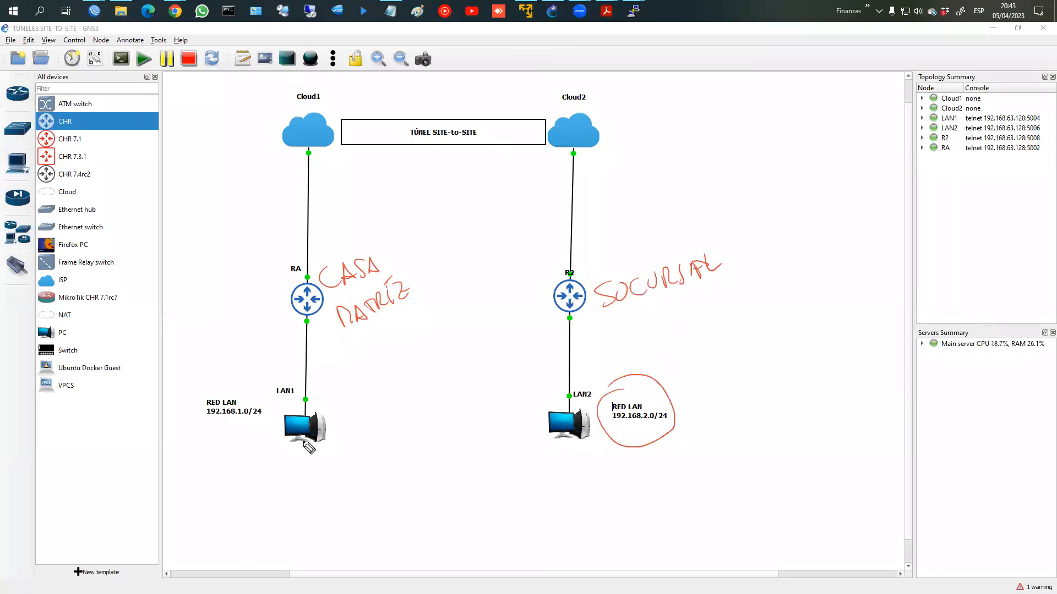
mouse_move(233, 423)
mouse_down()
mouse_move(324, 434)
mouse_move(567, 424)
mouse_move(622, 443)
mouse_move(700, 445)
mouse_move(722, 430)
mouse_move(745, 432)
mouse_move(746, 447)
mouse_up()
mouse_move(319, 274)
mouse_down()
mouse_move(347, 168)
mouse_move(477, 142)
mouse_move(496, 109)
mouse_move(405, 160)
mouse_move(465, 154)
mouse_up()
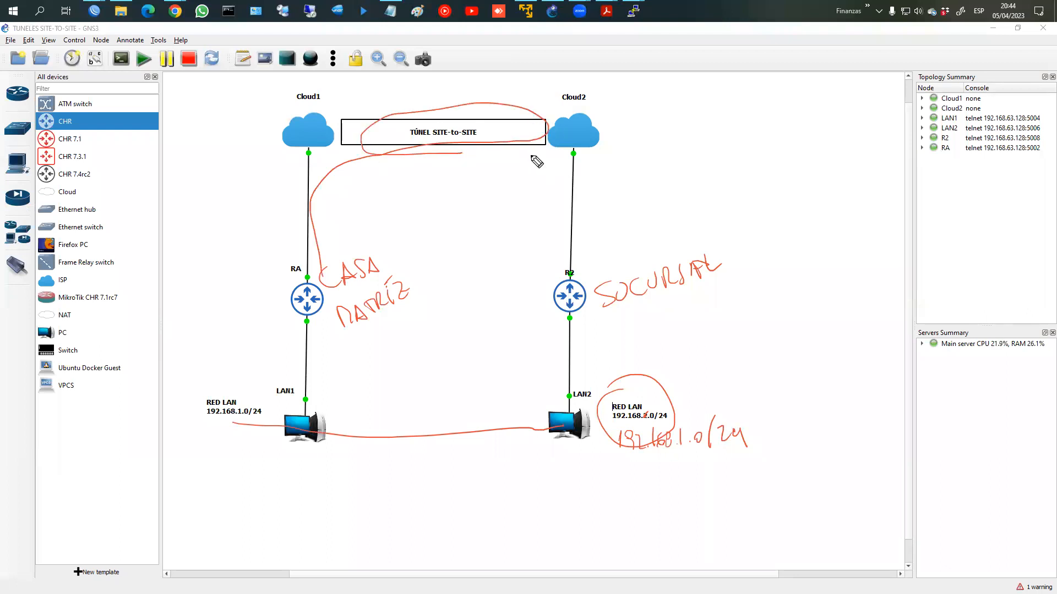
mouse_move(484, 171)
mouse_down()
mouse_move(488, 199)
mouse_move(519, 175)
mouse_move(526, 193)
mouse_move(548, 184)
mouse_move(556, 168)
mouse_up()
drag(517, 208, 523, 216)
mouse_move(659, 149)
mouse_down()
mouse_move(639, 186)
mouse_move(655, 167)
mouse_up()
mouse_move(640, 185)
mouse_down()
mouse_move(676, 175)
mouse_move(684, 185)
mouse_up()
drag(695, 149, 694, 182)
drag(694, 150, 696, 165)
mouse_move(628, 197)
mouse_down()
mouse_move(671, 187)
mouse_move(633, 200)
mouse_up()
drag(667, 160, 696, 179)
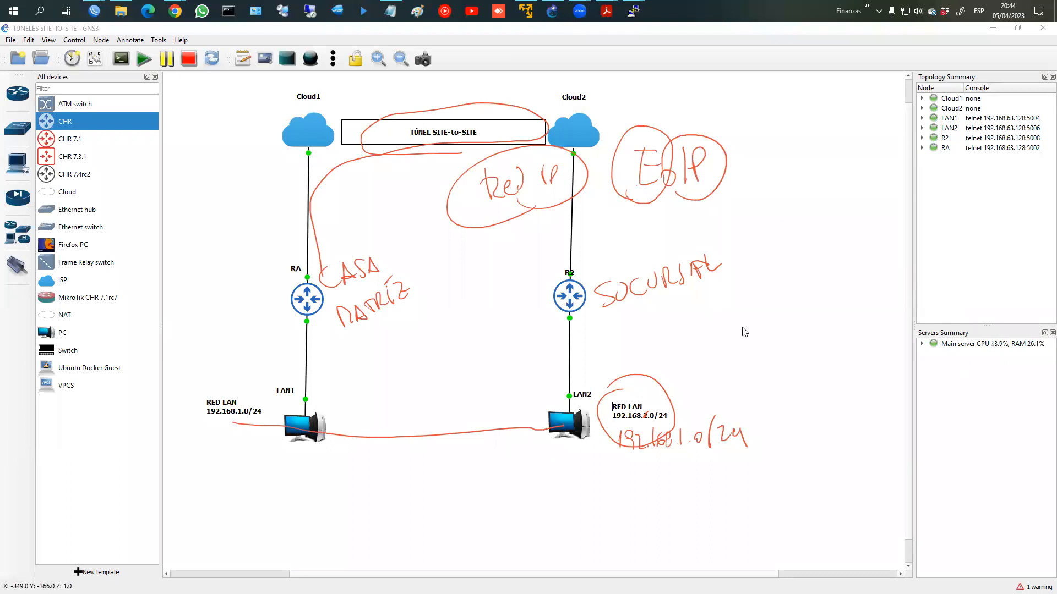
key(Escape)
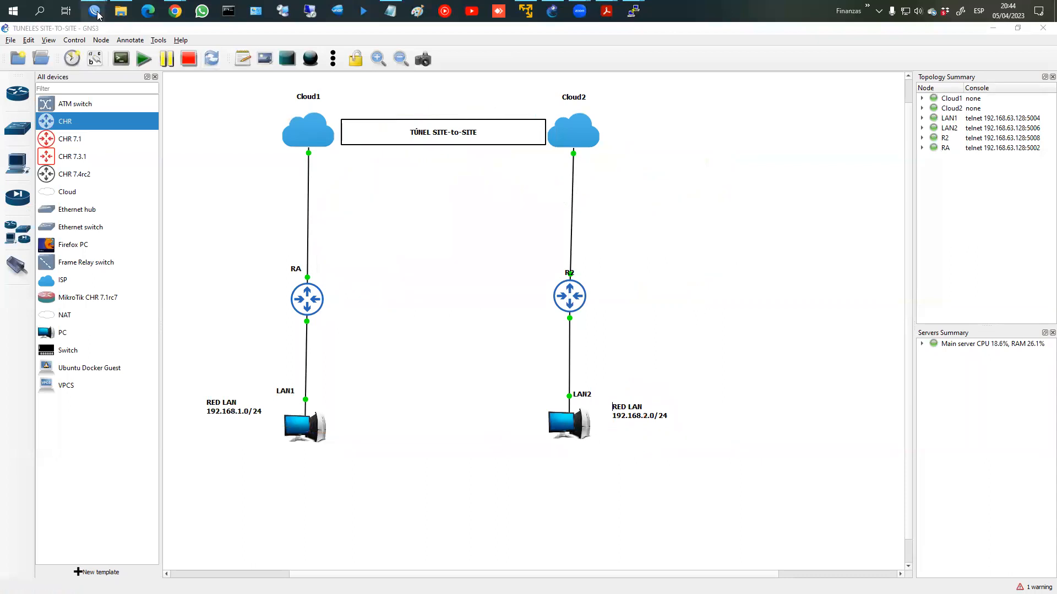
Step: Bring RouterB's WinBox window to the front
click(86, 11)
mouse_move(87, 11)
click(236, 77)
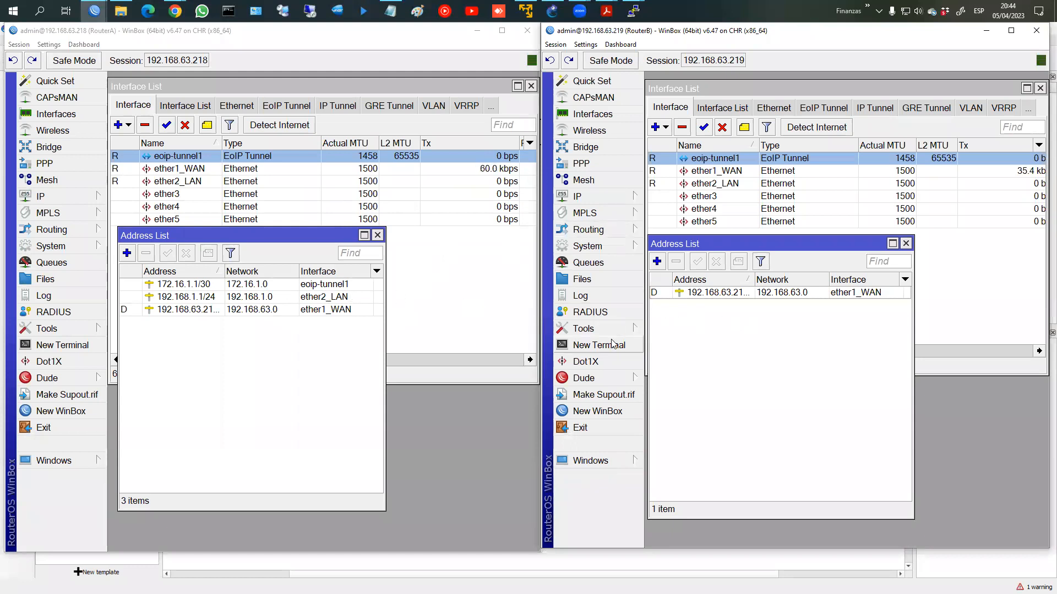
Step: On LAN2, run dhcp and show ip; it still finds no DHCP server
mouse_move(633, 10)
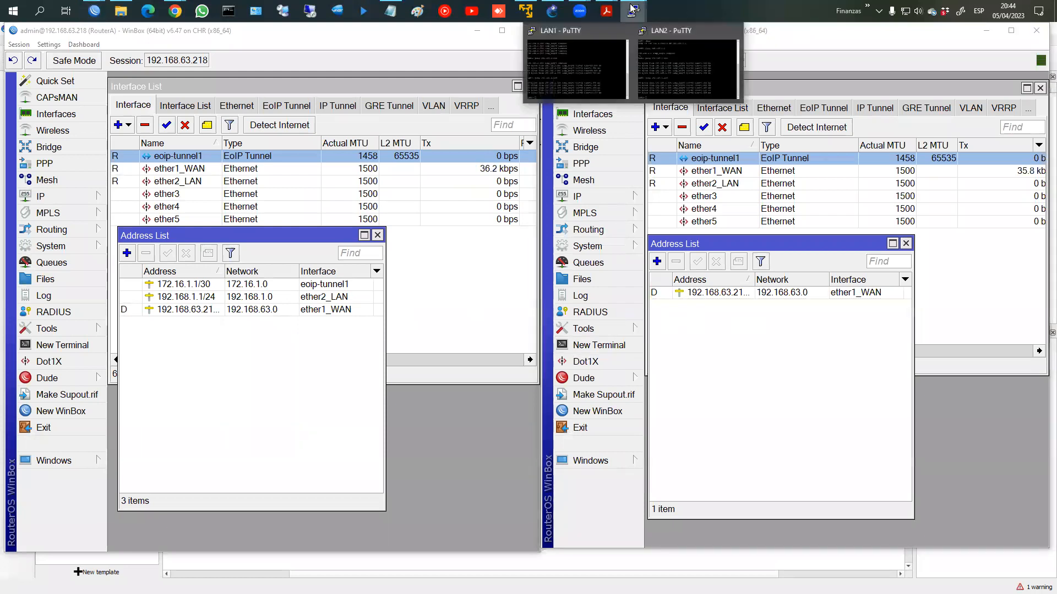
click(694, 86)
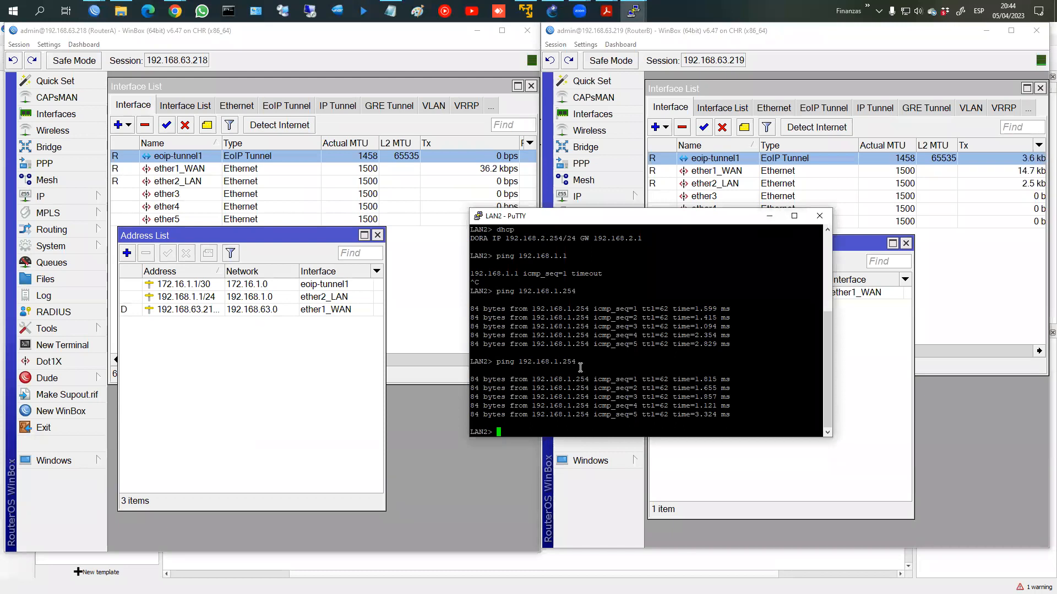
text(shi)
key(BackSpace)
key(BackSpace)
text(hcp)
key(Return)
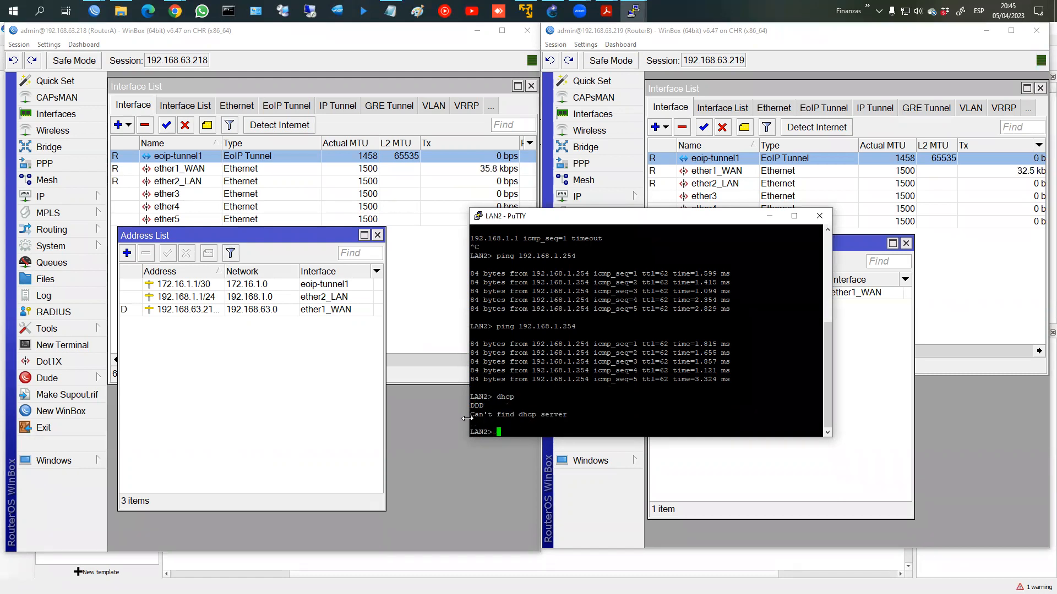
text(show ip)
key(Return)
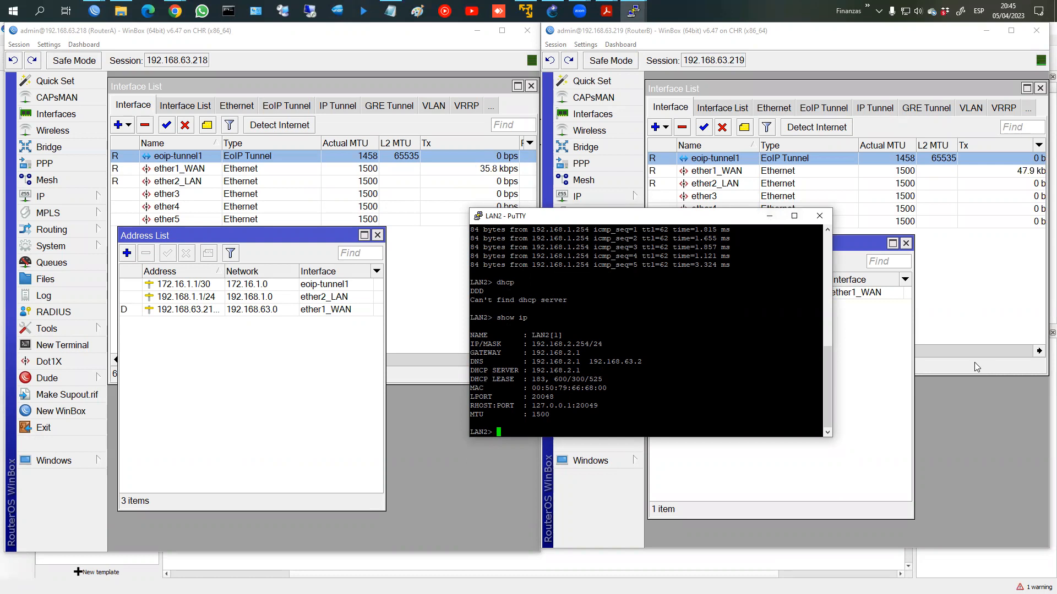
Step: Raise RouterB's window, then RouterA's address list, in front of the terminal
click(977, 365)
click(419, 375)
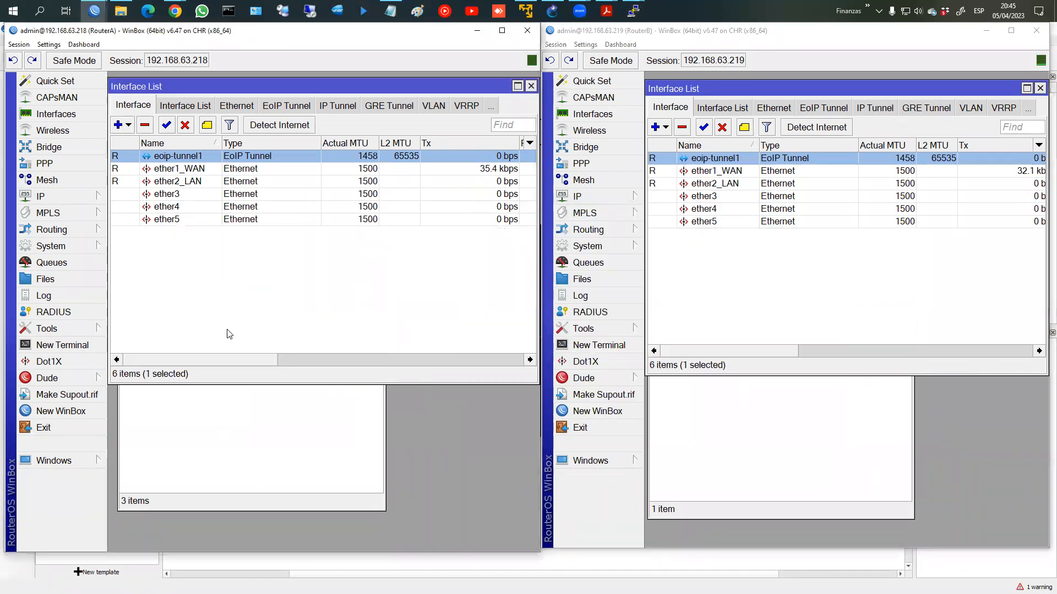
click(361, 420)
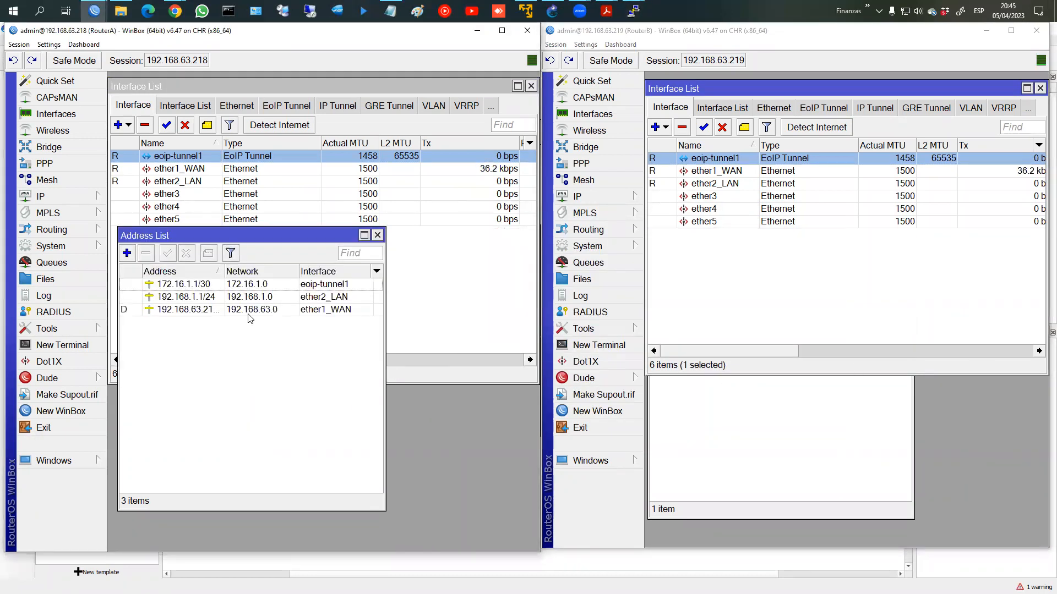
Step: Create a new bridge named BRIDGE_PPAL on RouterA
click(67, 151)
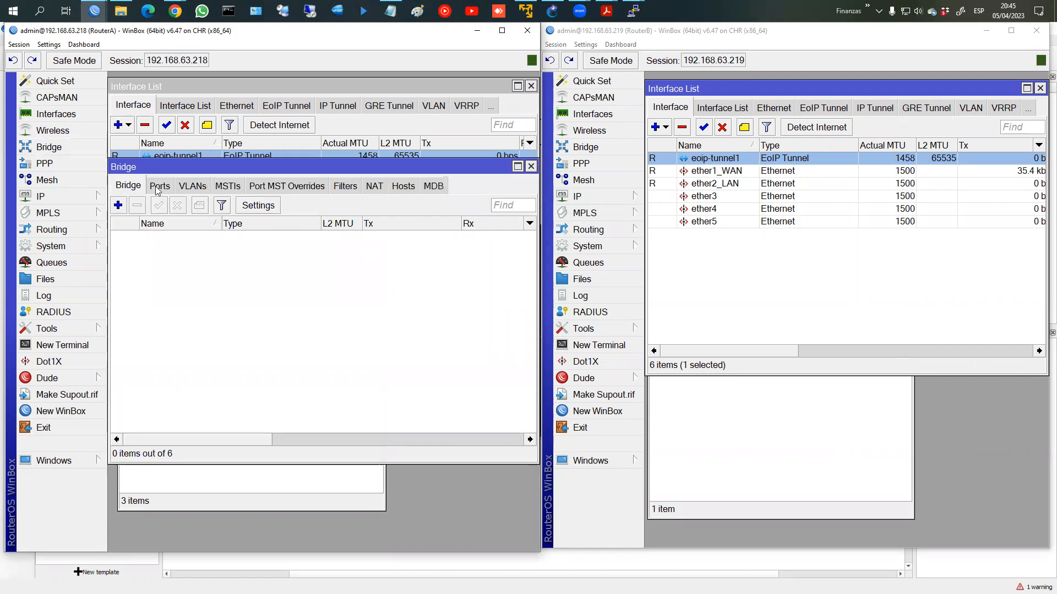
click(118, 205)
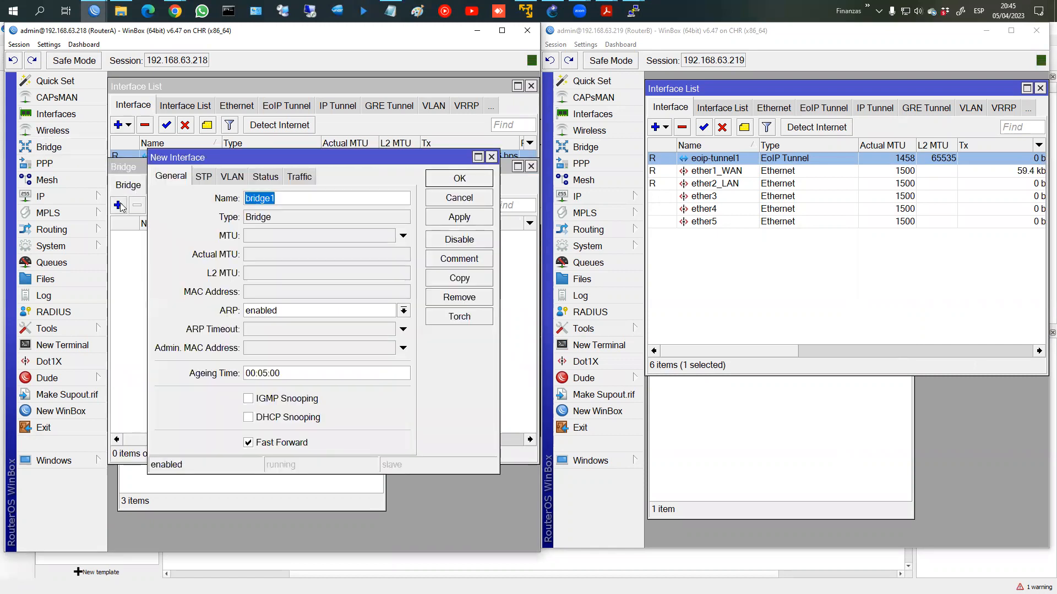
text(Br)
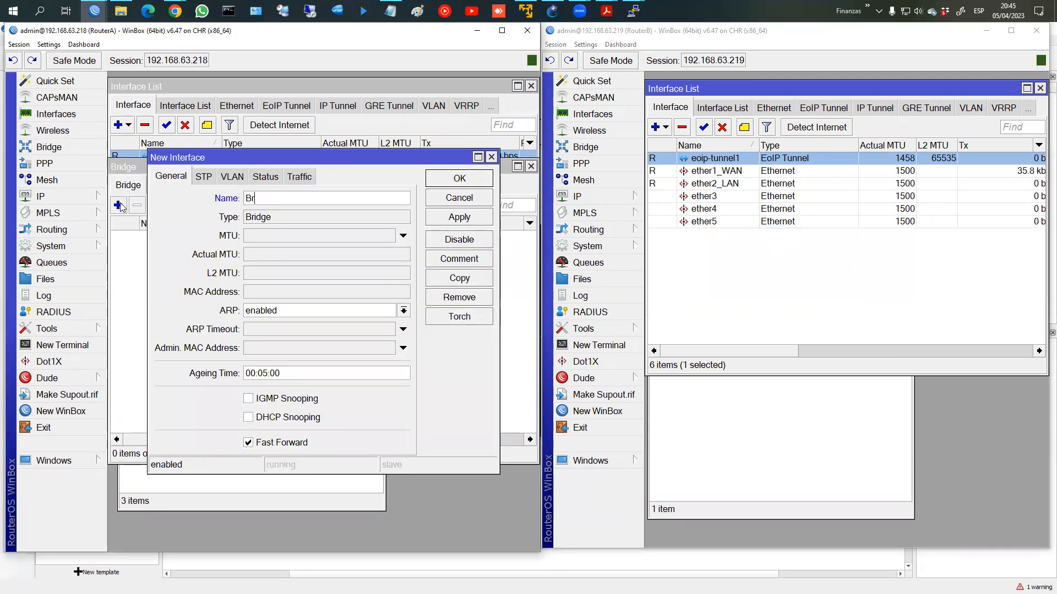
key(BackSpace)
text(RIDGE)
text(_PRO)
text(PAL)
click(456, 180)
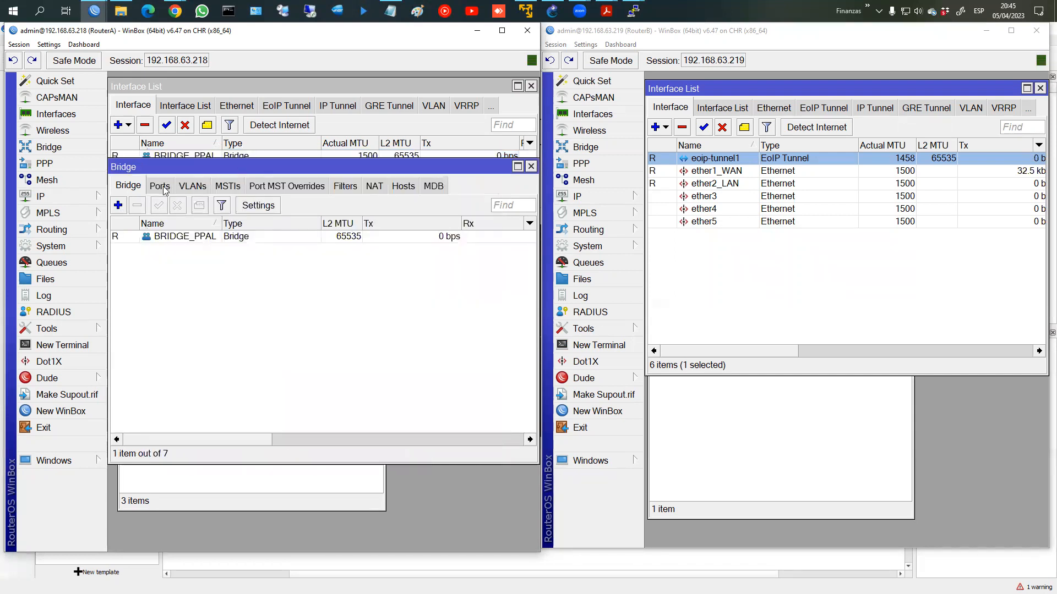
Step: Add ether2_LAN as a port of BRIDGE_PPAL
click(159, 187)
click(118, 205)
click(249, 241)
click(264, 297)
click(438, 262)
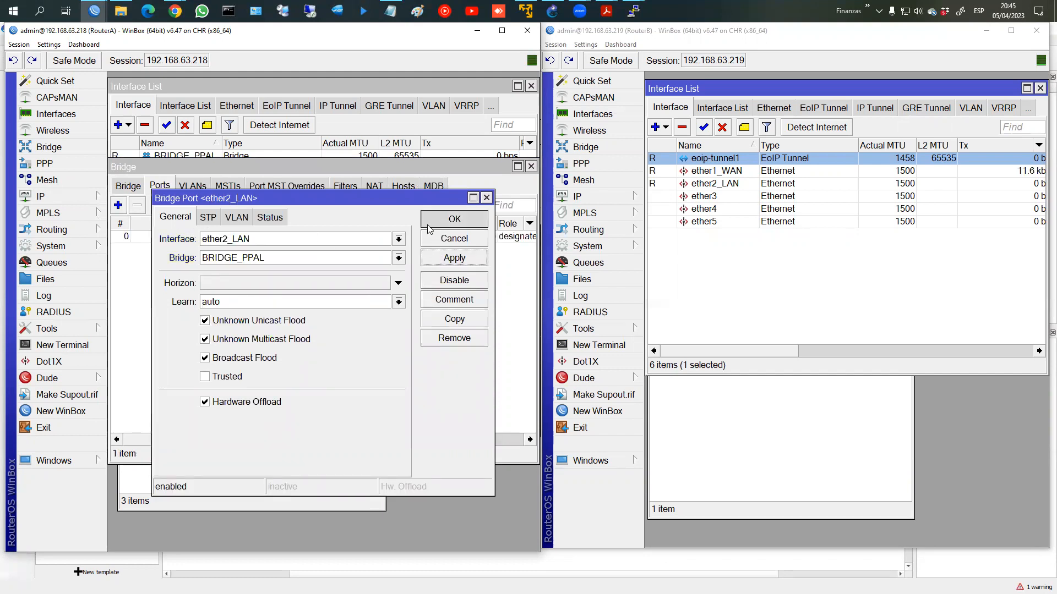
click(434, 223)
Step: Add eoip-tunnel1 as the second BRIDGE_PPAL port
click(104, 198)
click(120, 203)
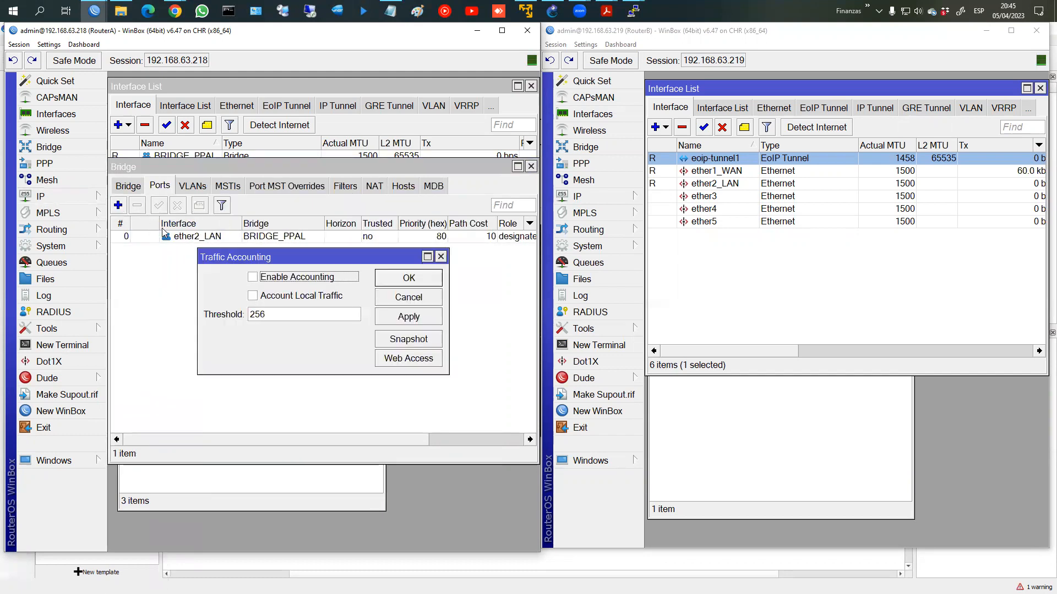
click(390, 300)
click(118, 205)
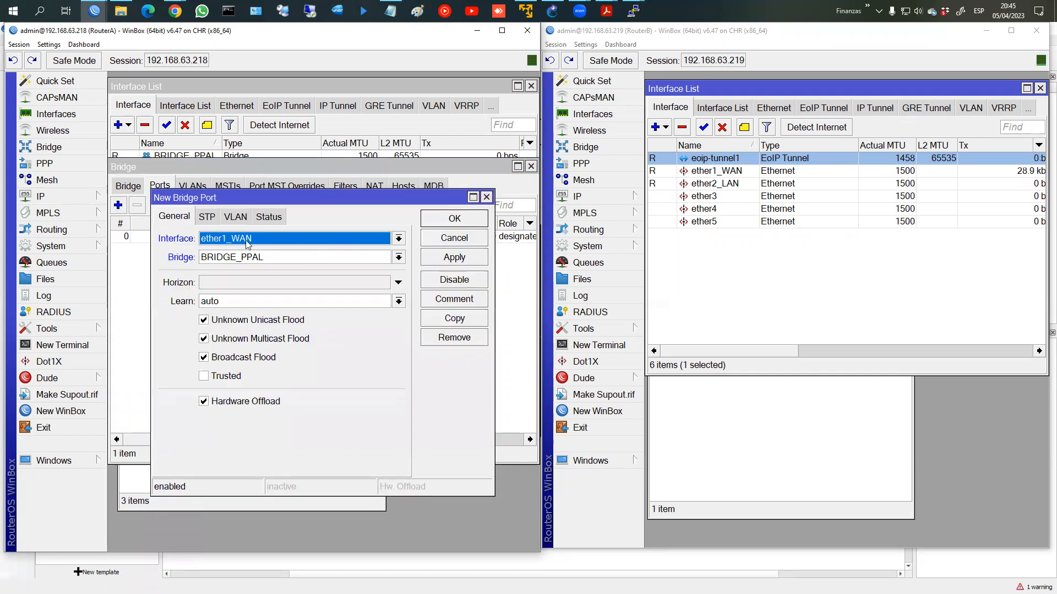
click(248, 239)
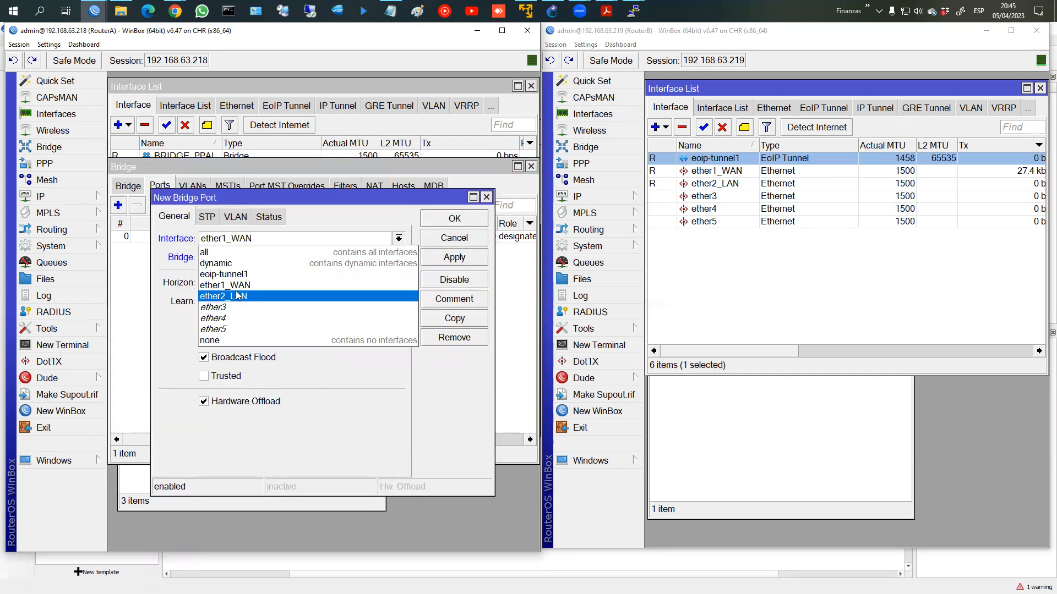
click(236, 274)
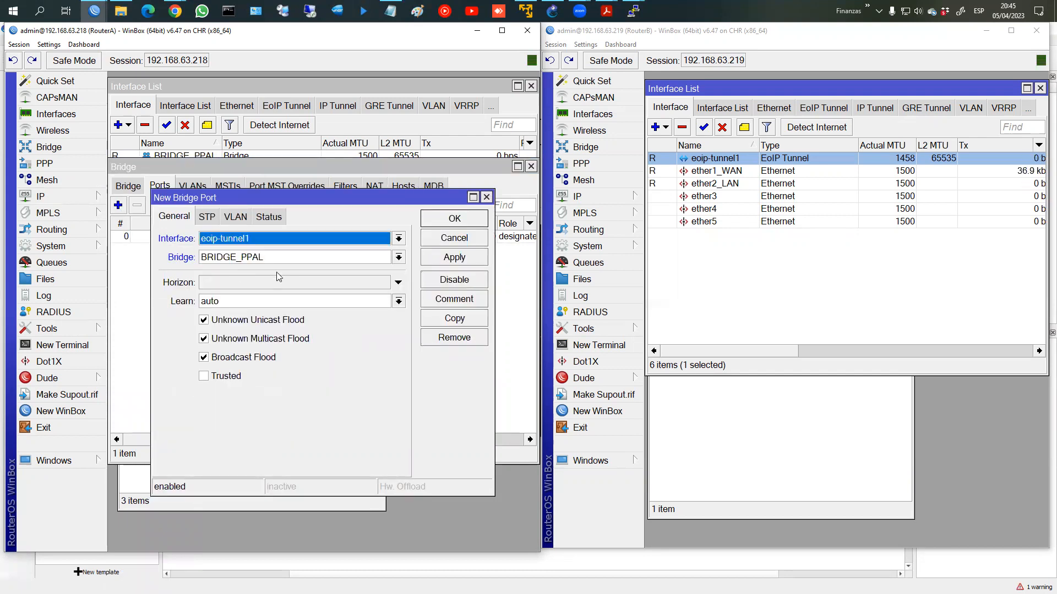
click(431, 259)
click(452, 220)
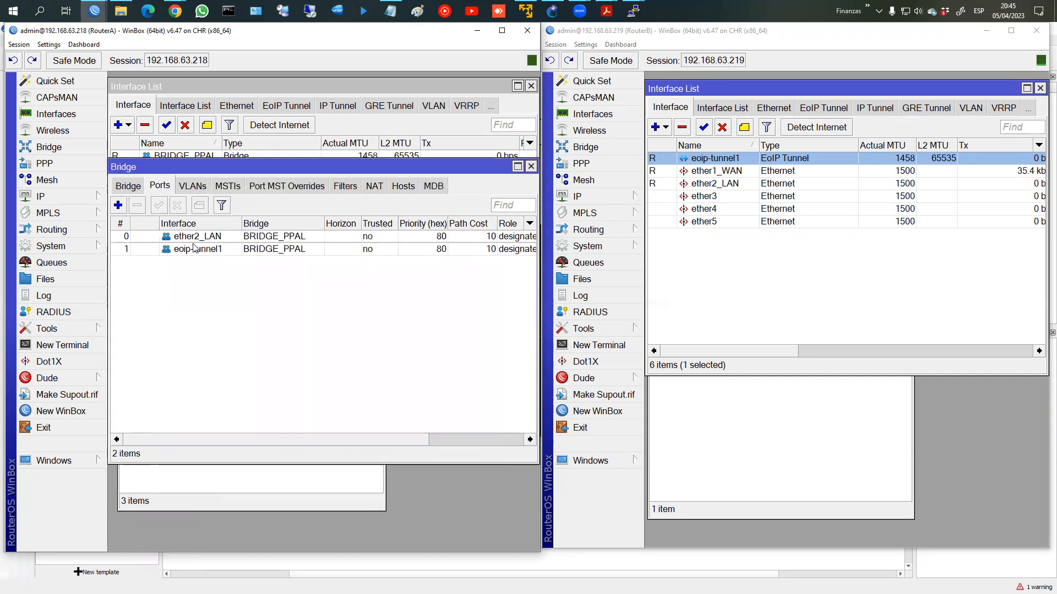
click(194, 248)
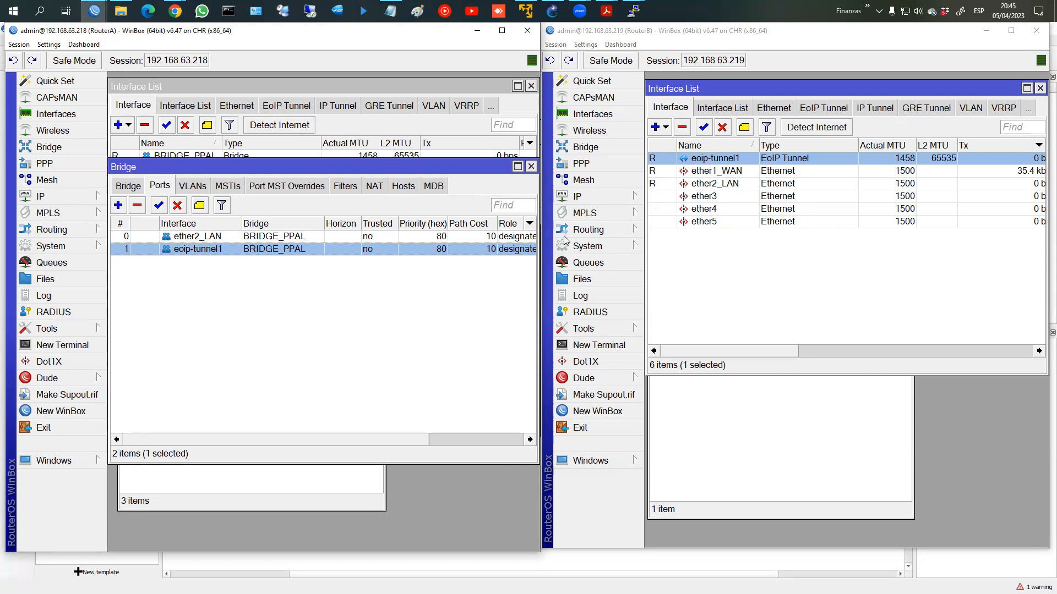
Step: Show RouterB's DHCP Client list
click(707, 388)
drag(727, 244, 740, 231)
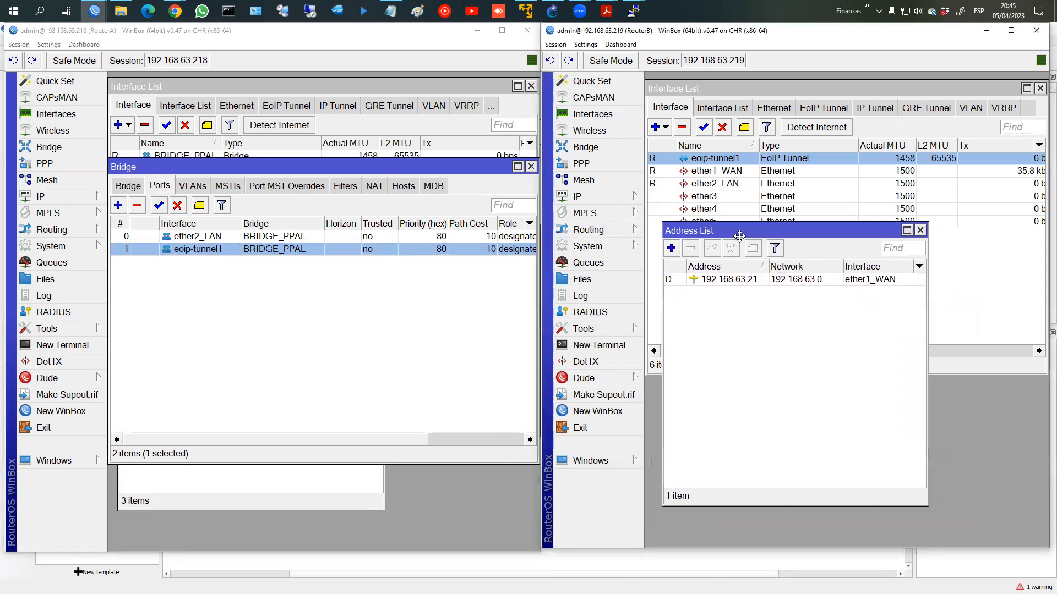
click(593, 203)
click(676, 250)
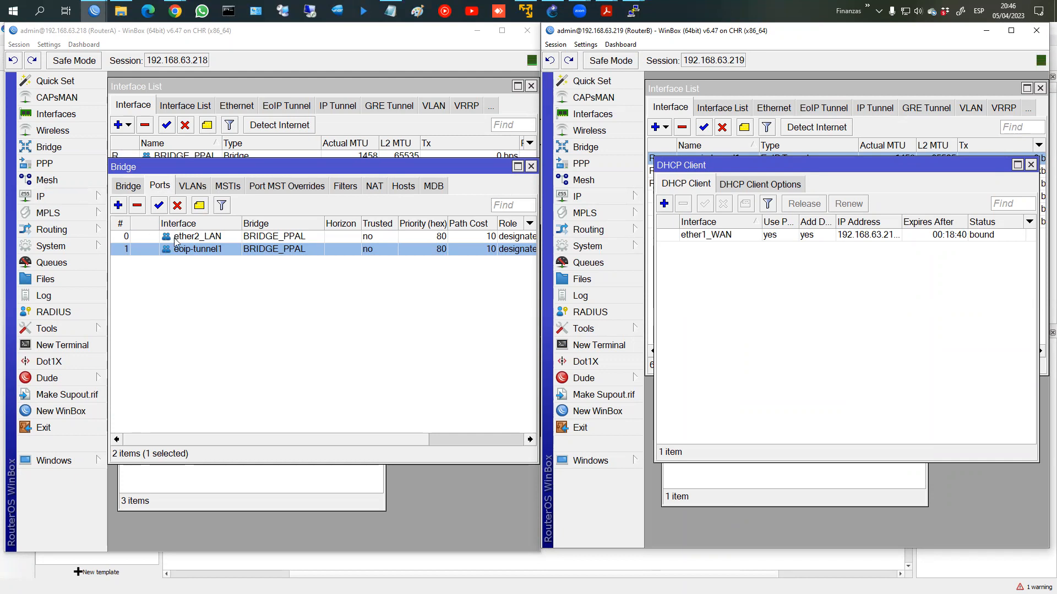
Step: Reassign RouterA's 192.168.1.1/24 address from ether2_LAN to BRIDGE_PPAL
click(238, 490)
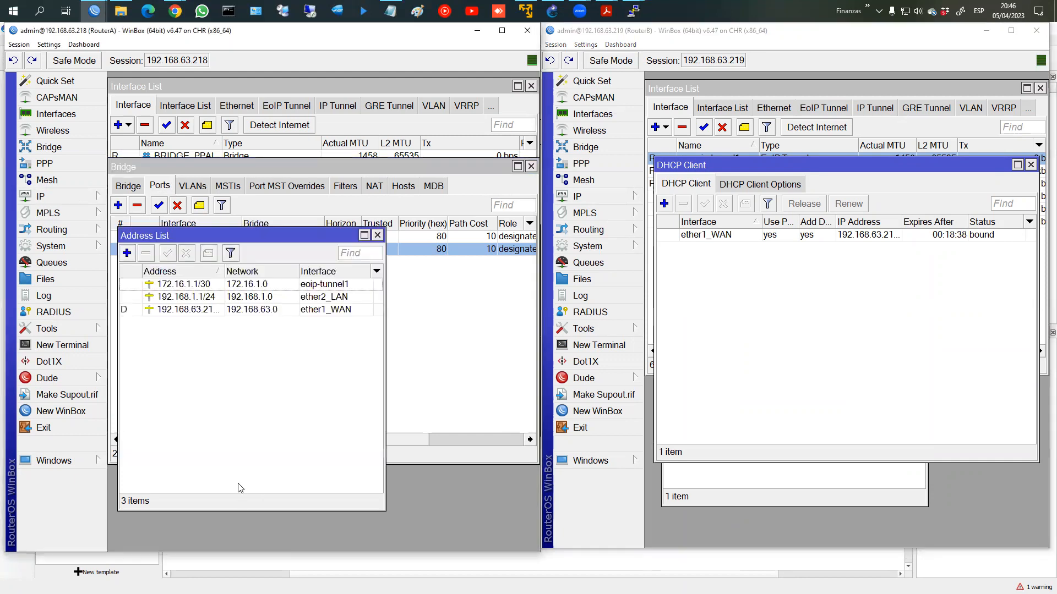
double_click(239, 300)
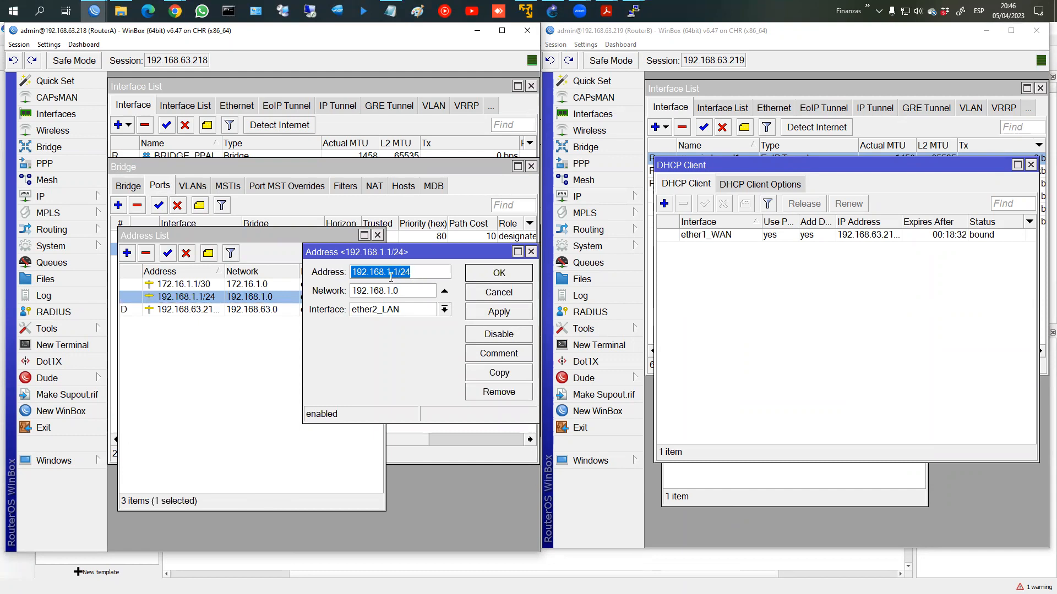
click(434, 312)
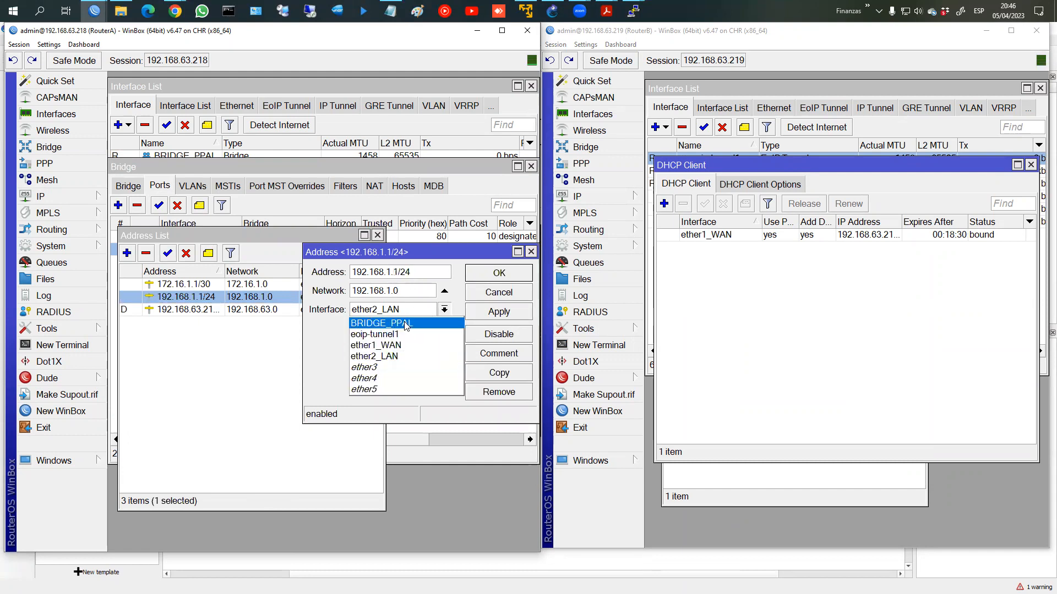
click(405, 324)
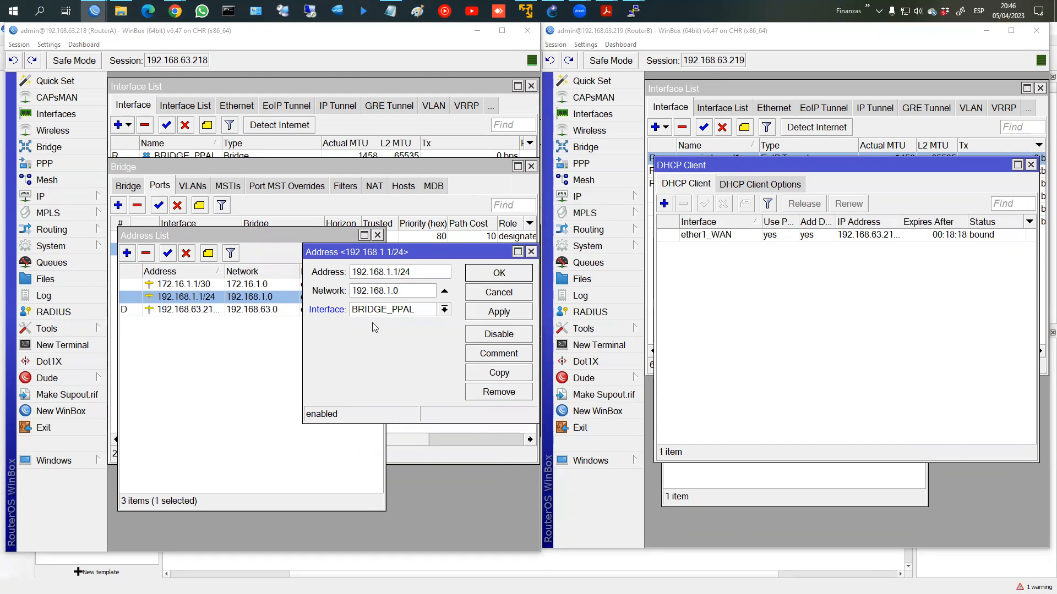
click(492, 273)
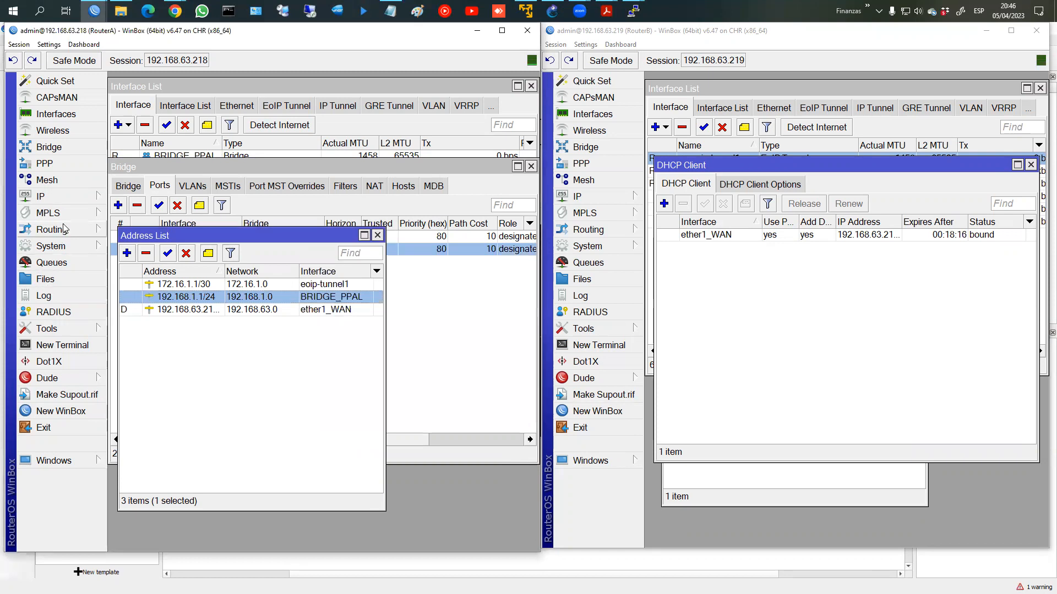
Step: Move RouterA's dhcp1 server from ether2_LAN to BRIDGE_PPAL, recheck it, and close the list
click(68, 198)
click(141, 274)
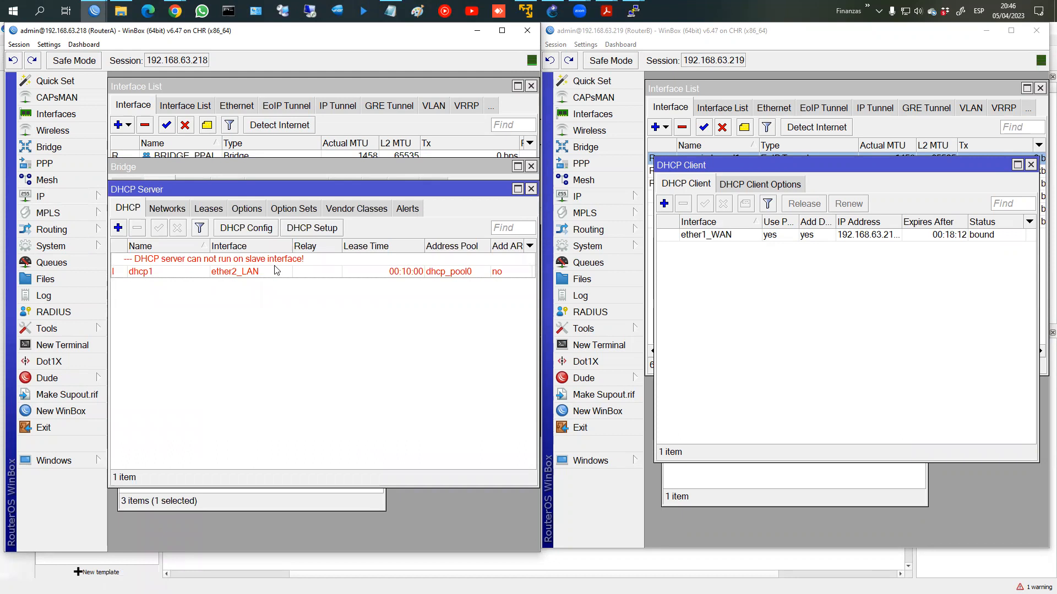
double_click(223, 273)
click(381, 172)
click(297, 180)
click(435, 172)
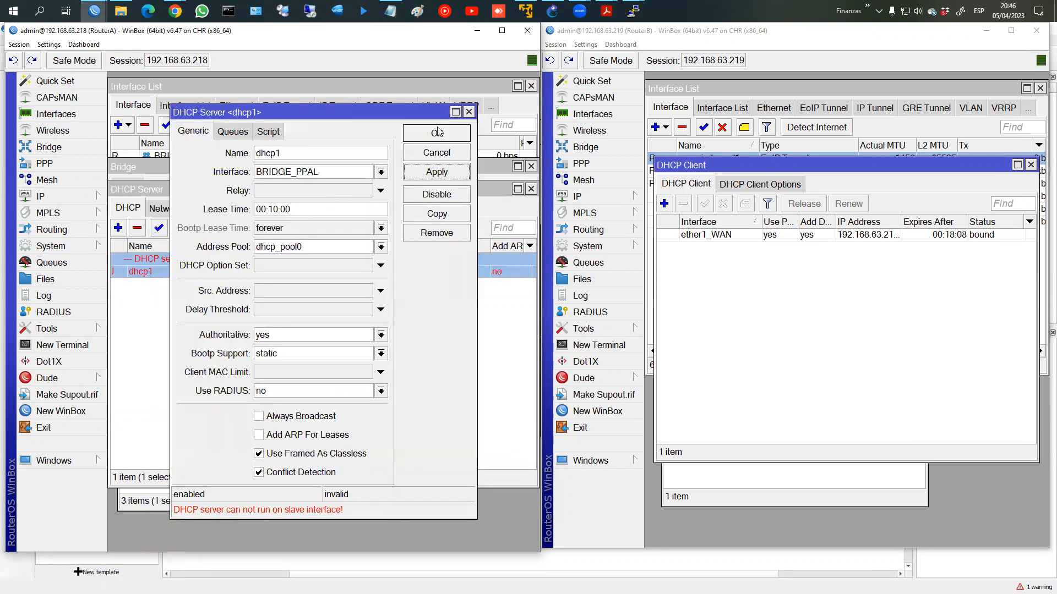
click(439, 132)
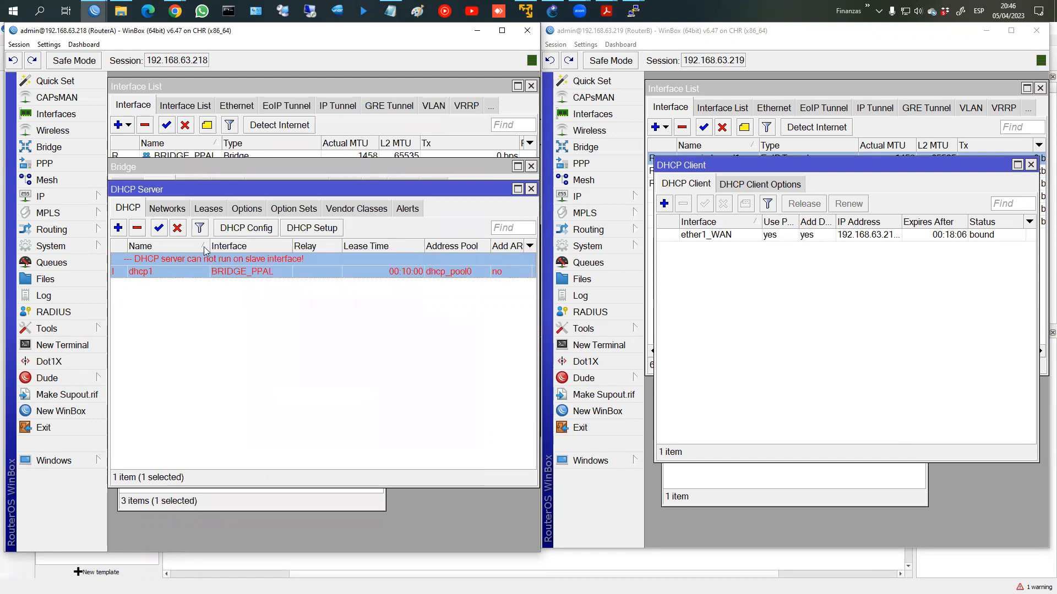
click(175, 211)
click(135, 209)
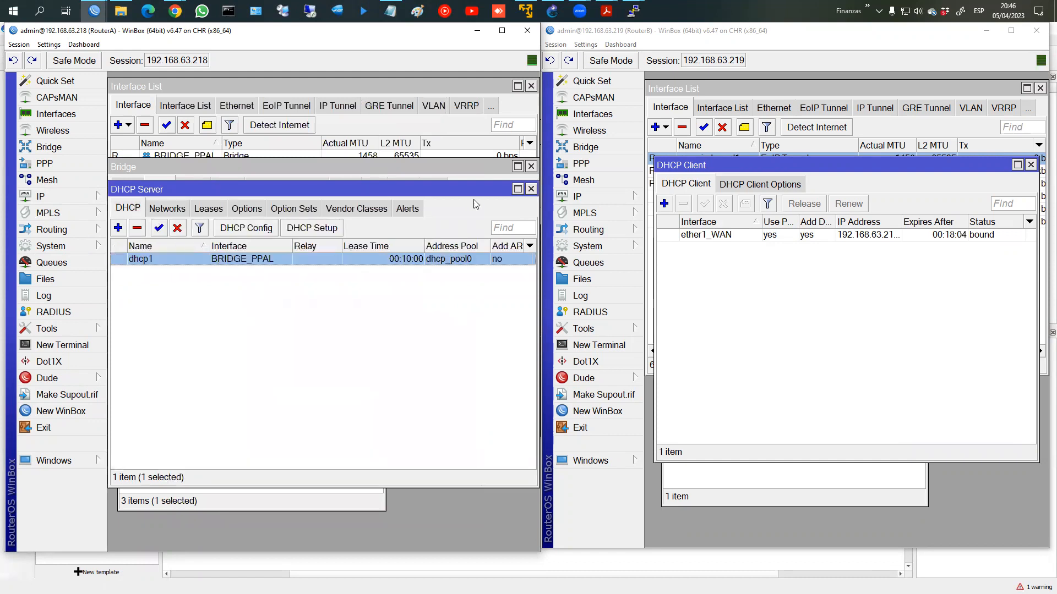
click(531, 189)
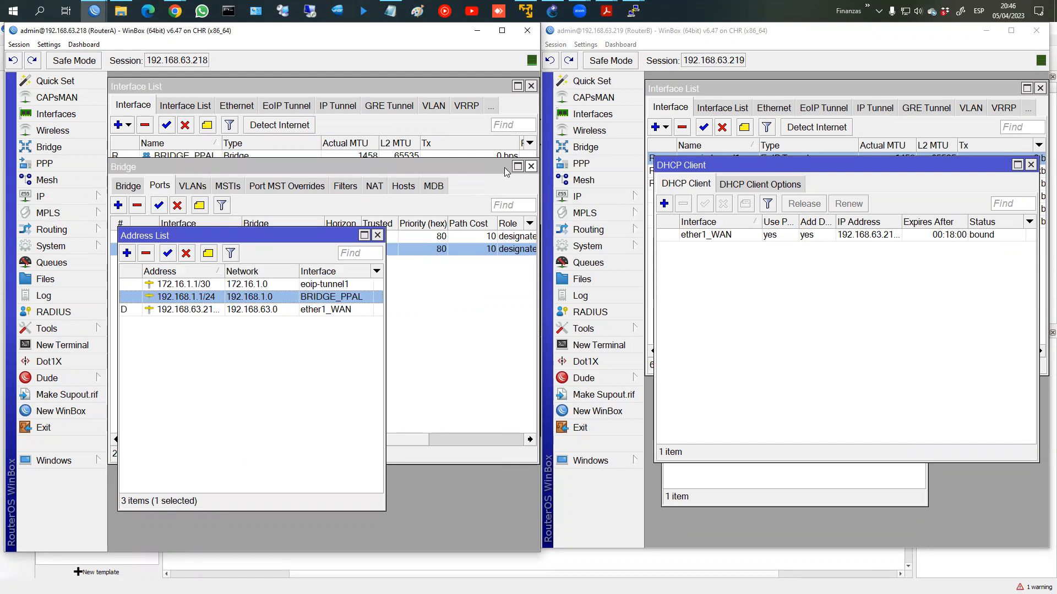
Step: Add a DHCP client on RouterB's eoip-tunnel1 interface
drag(175, 238, 204, 267)
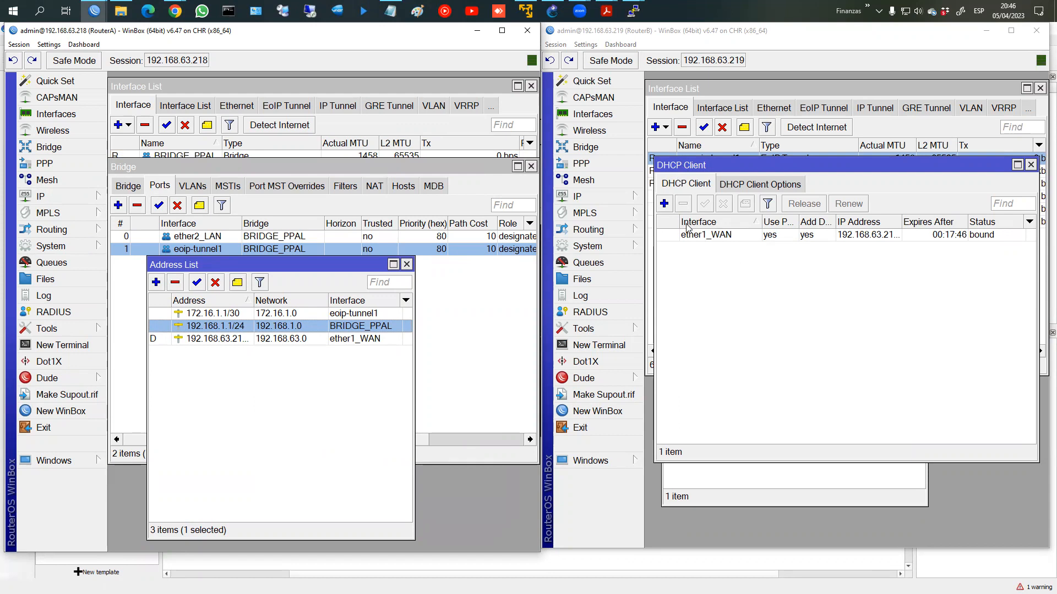
click(665, 206)
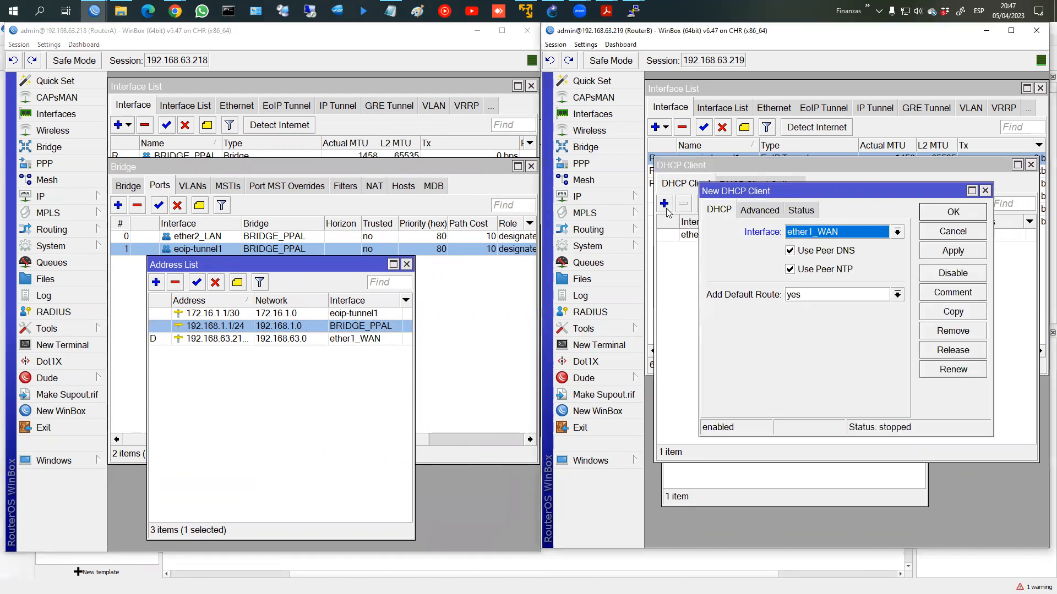
click(833, 237)
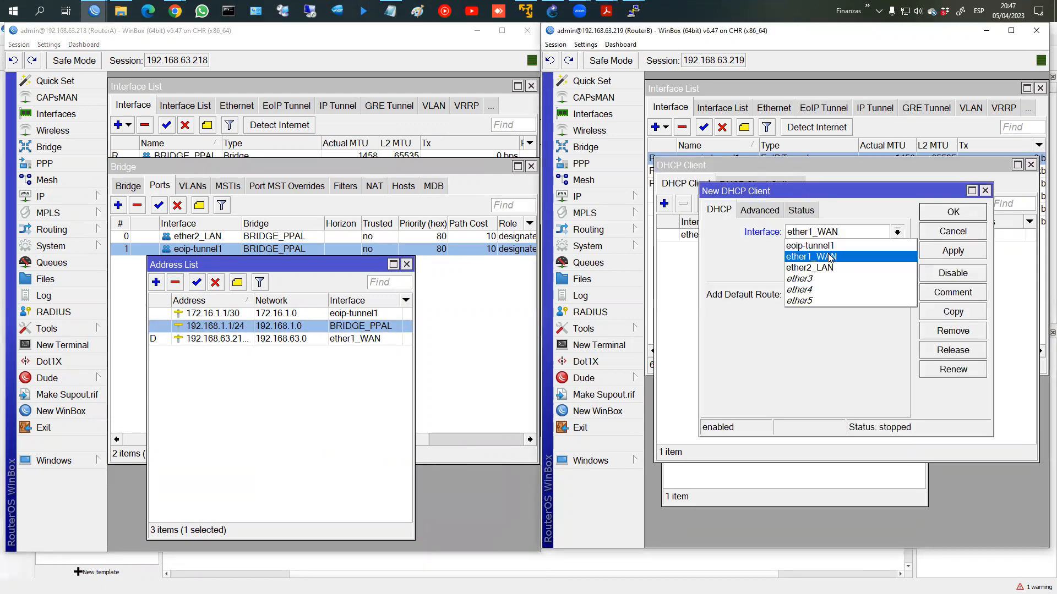
click(831, 247)
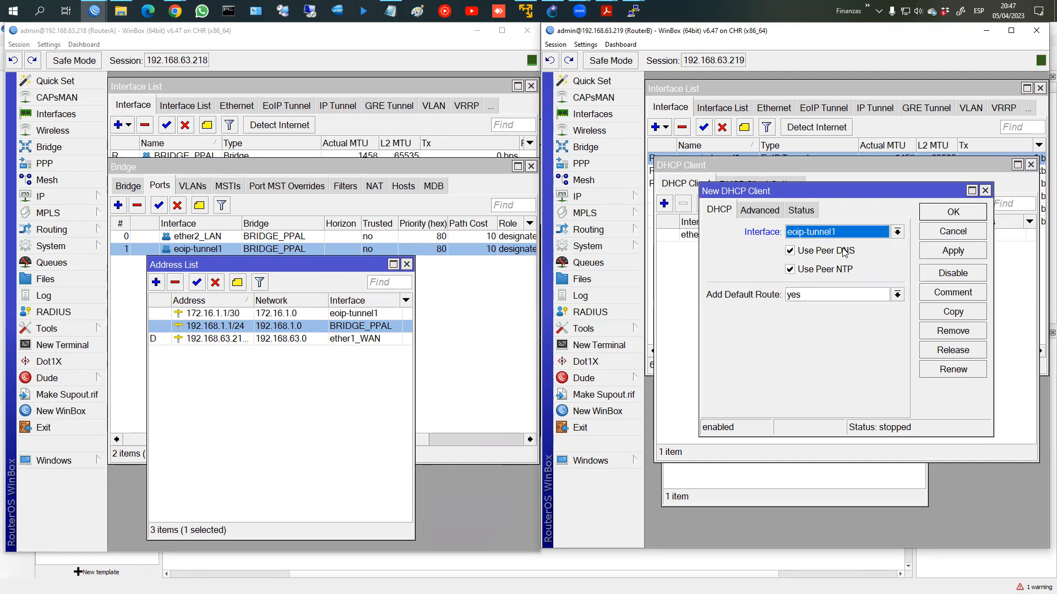
click(941, 252)
click(953, 214)
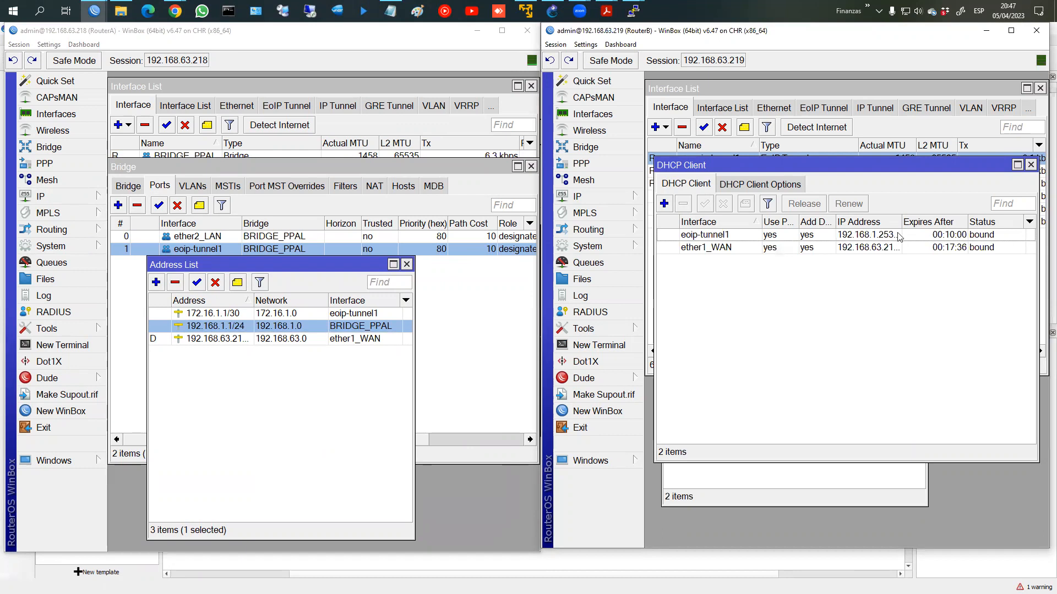
drag(902, 222, 938, 222)
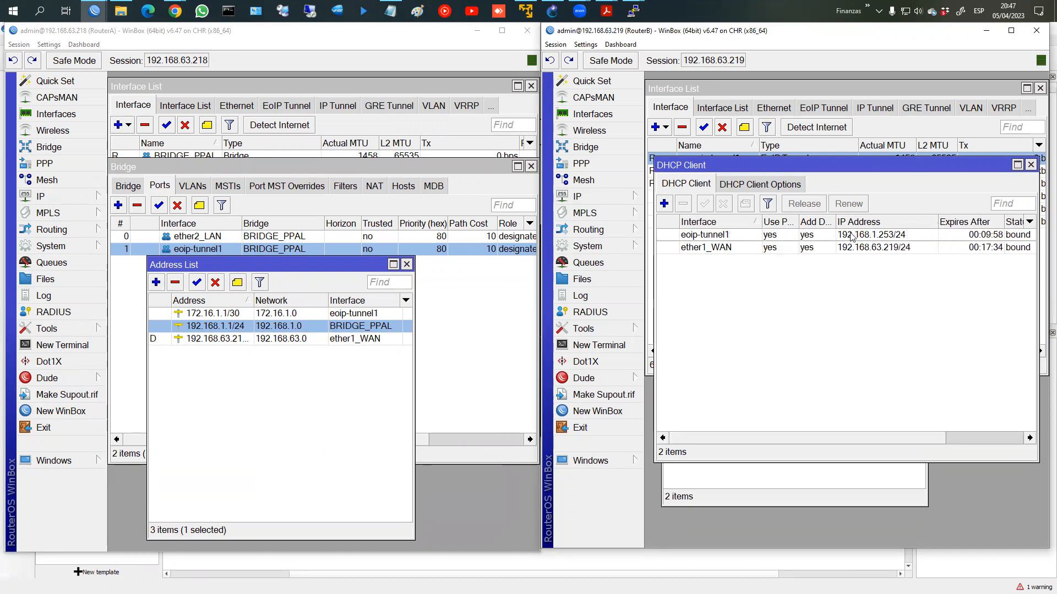
Step: Show RouterB's IP address list and RouterA's DHCP Server window
click(613, 199)
click(669, 221)
drag(733, 236, 858, 275)
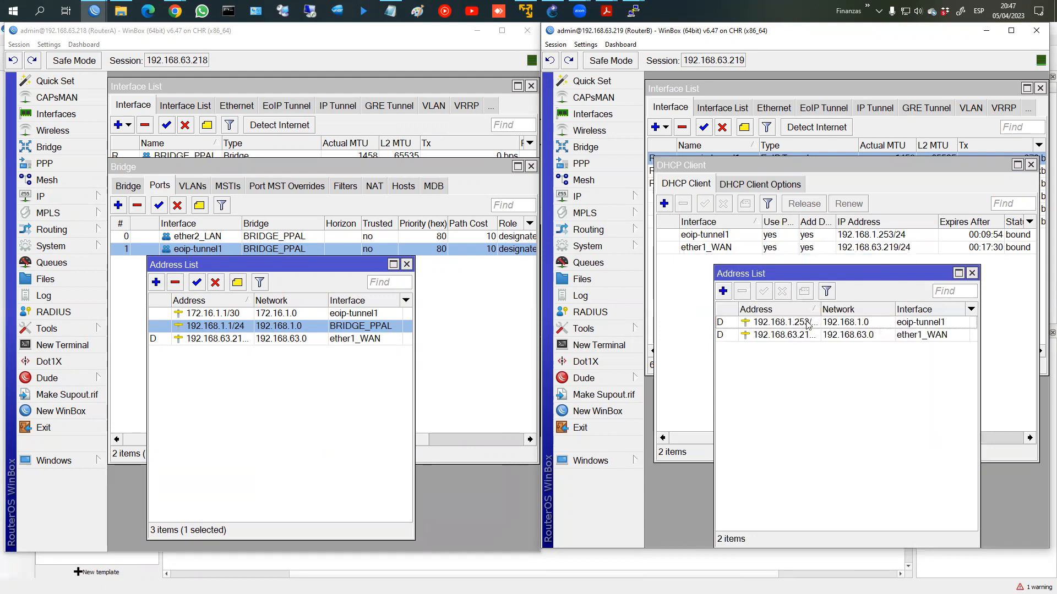
drag(820, 309, 846, 310)
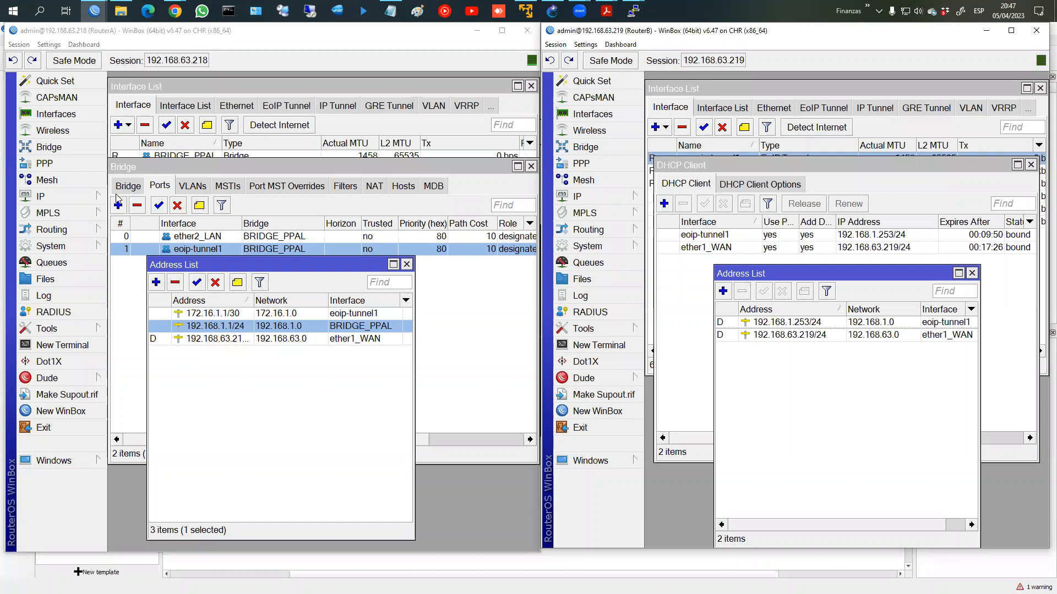
click(60, 197)
click(132, 286)
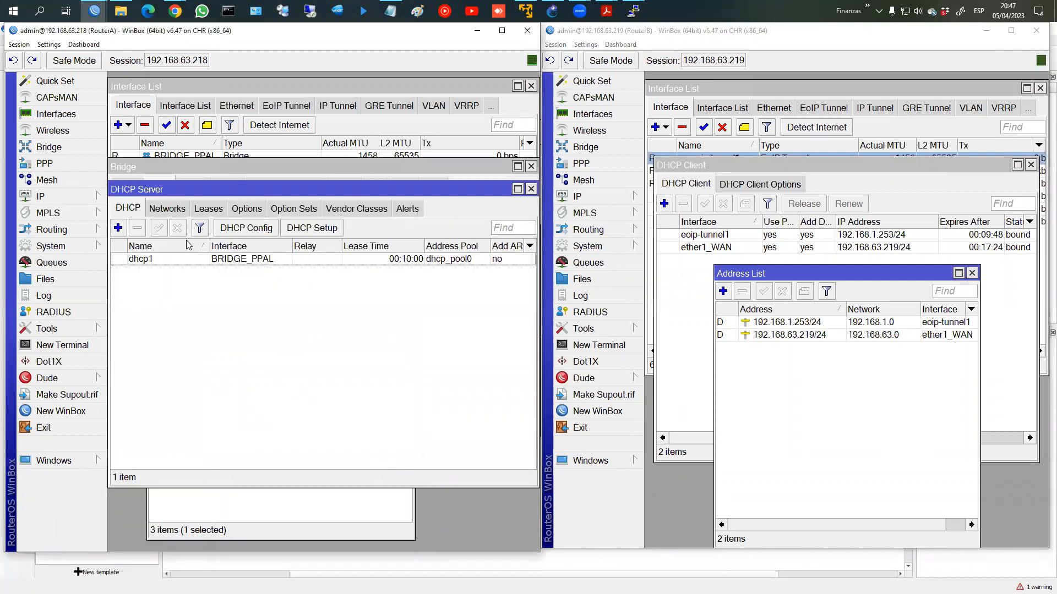
Step: Show RouterA's DHCP leases and read eoip-tunnel1's MAC address on RouterB
click(205, 209)
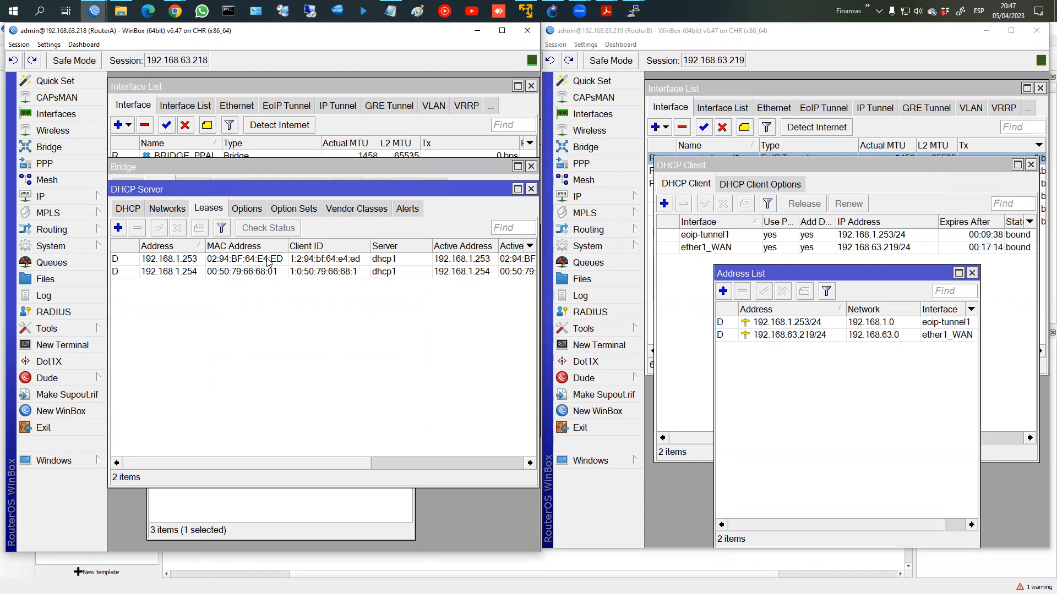
click(677, 93)
double_click(707, 161)
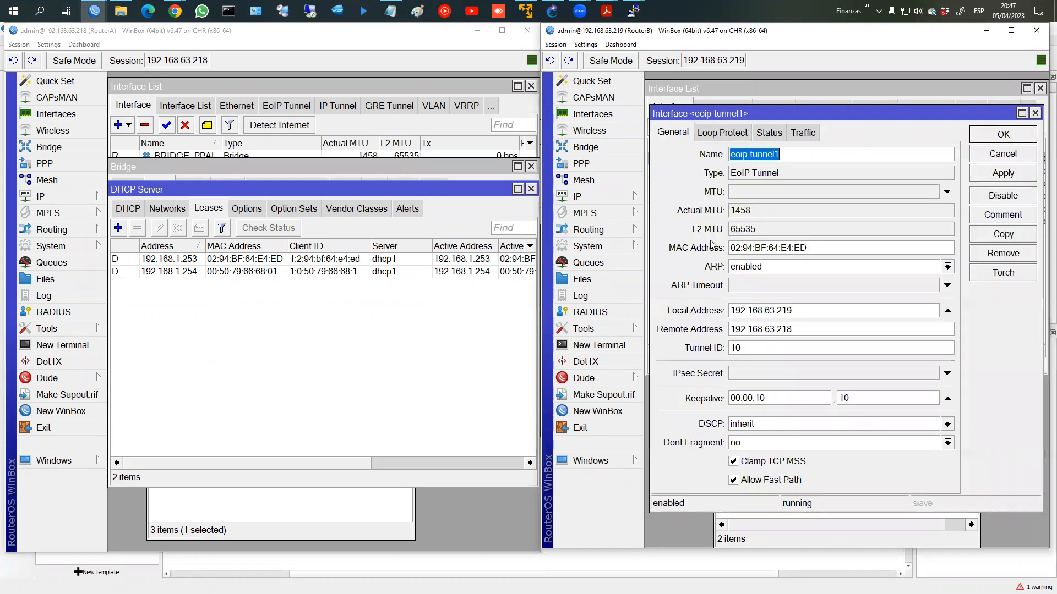
mouse_move(807, 248)
mouse_down()
mouse_move(715, 251)
mouse_move(727, 237)
mouse_move(309, 276)
mouse_move(226, 250)
mouse_up()
key(ctrl+2)
key(ctrl+z)
Step: Match lease 192.168.1.253 to MAC 02:94:BF:64:E4:ED, then close the interface properties
mouse_move(718, 250)
mouse_down()
mouse_move(307, 255)
mouse_move(272, 270)
mouse_move(231, 246)
mouse_up()
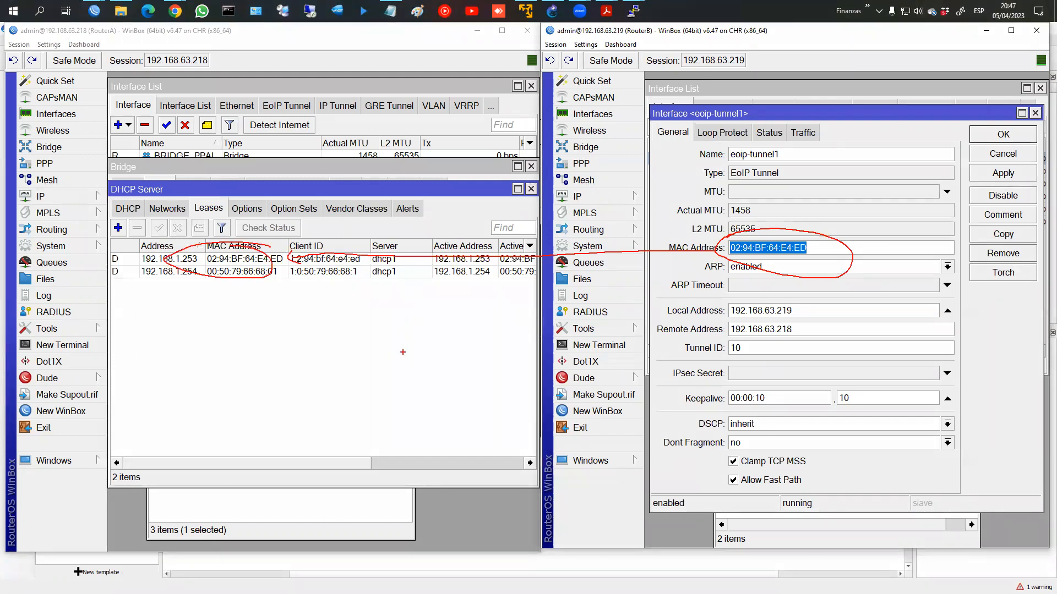
key(Escape)
drag(337, 465, 498, 466)
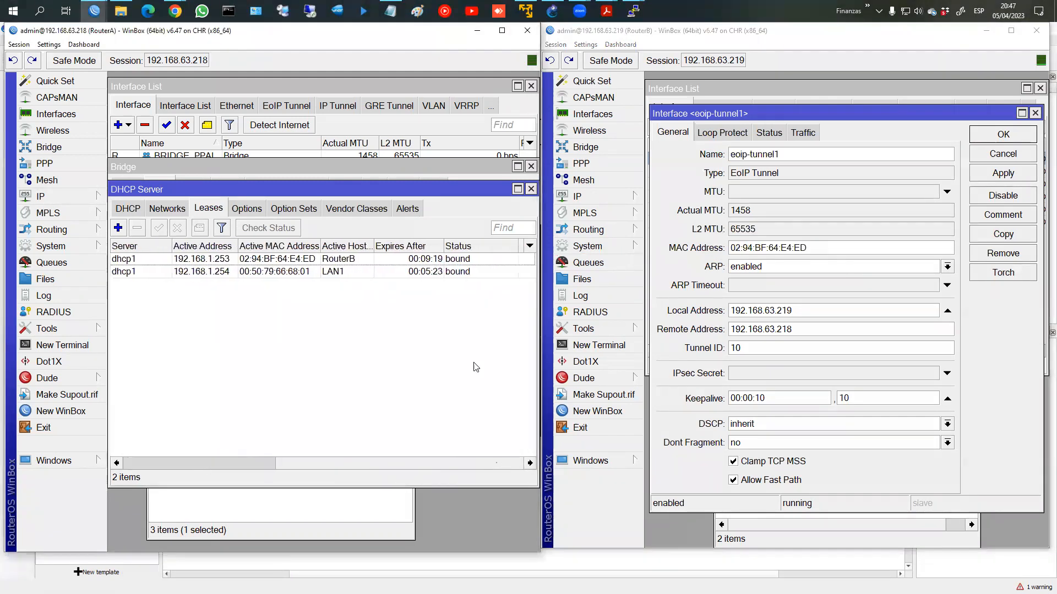
click(340, 261)
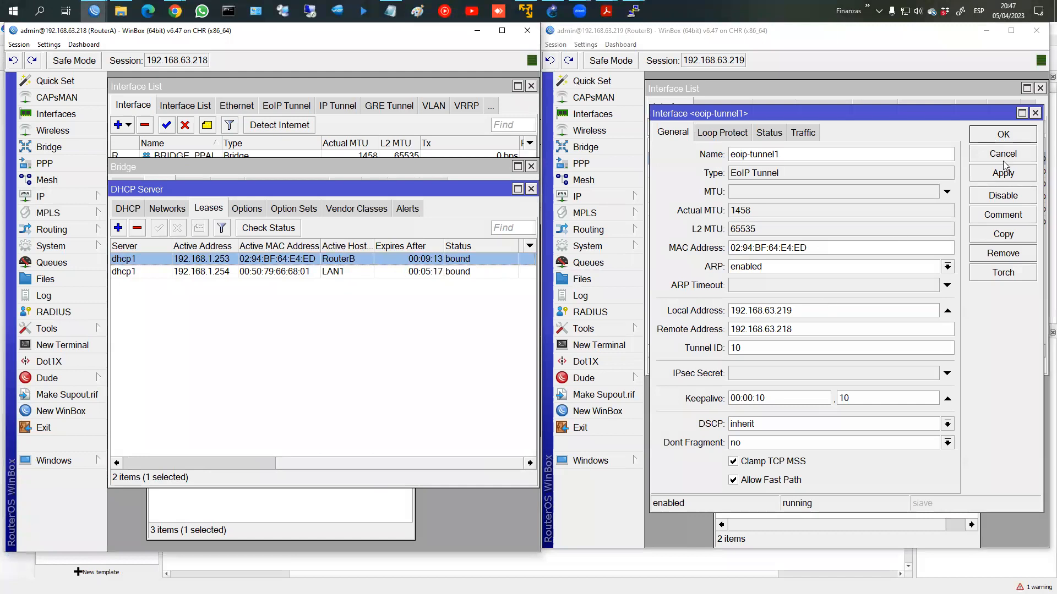
click(1001, 141)
click(770, 442)
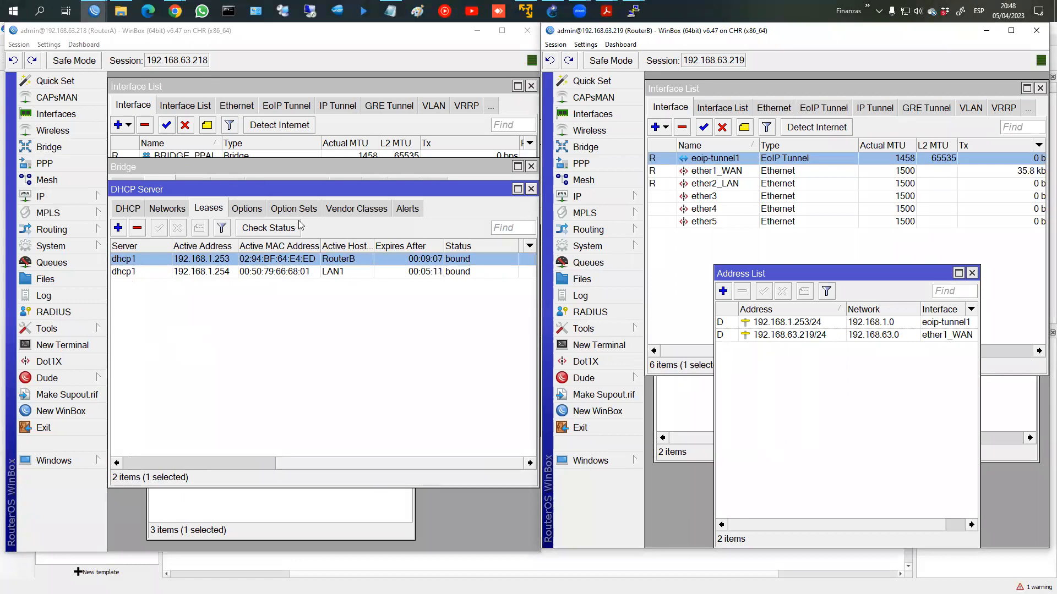
Step: Close RouterA's DHCP Server window and rerun dhcp on LAN2; still no server found
click(532, 192)
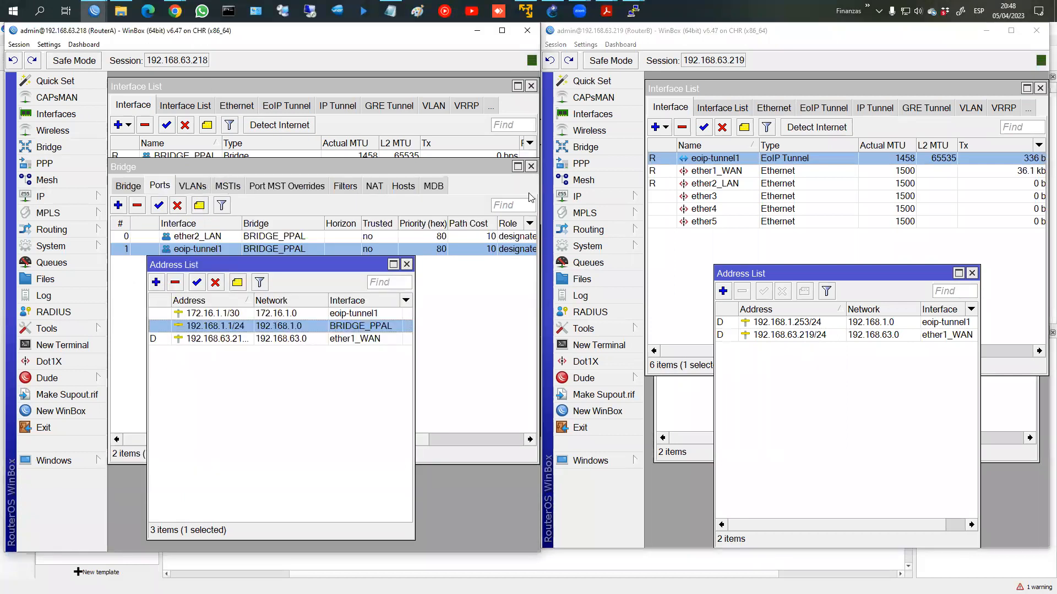
mouse_move(633, 11)
click(663, 58)
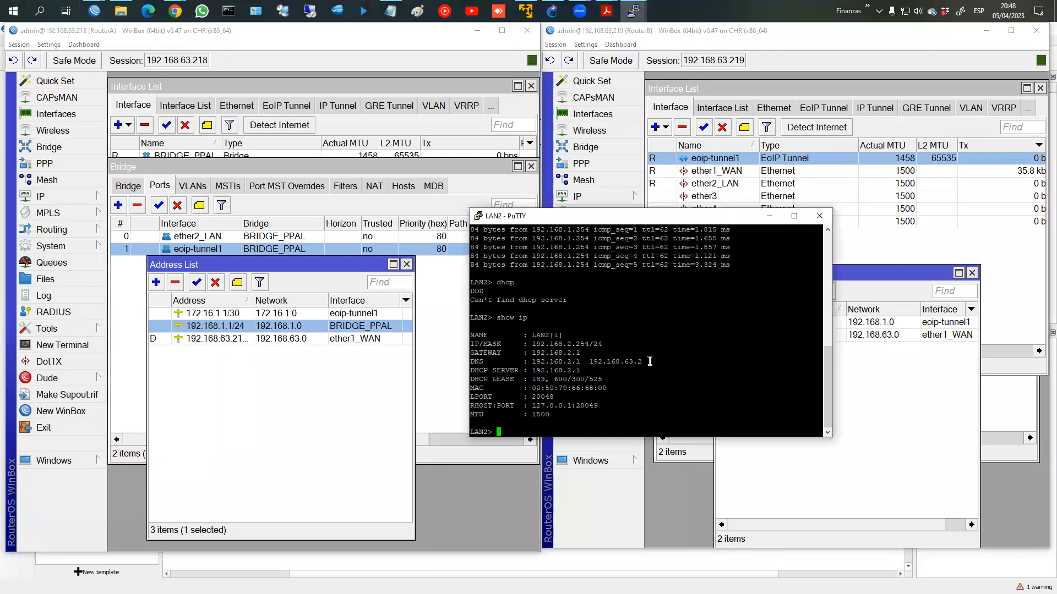
text(dhcp)
key(Return)
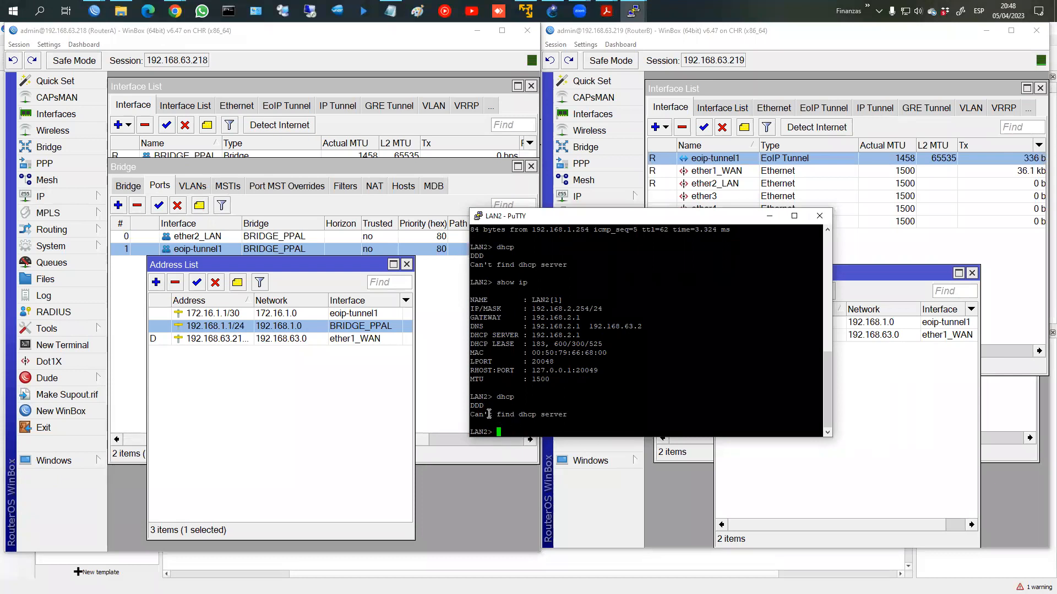
Step: Bring RouterB's address list forward and sort it by address
click(938, 411)
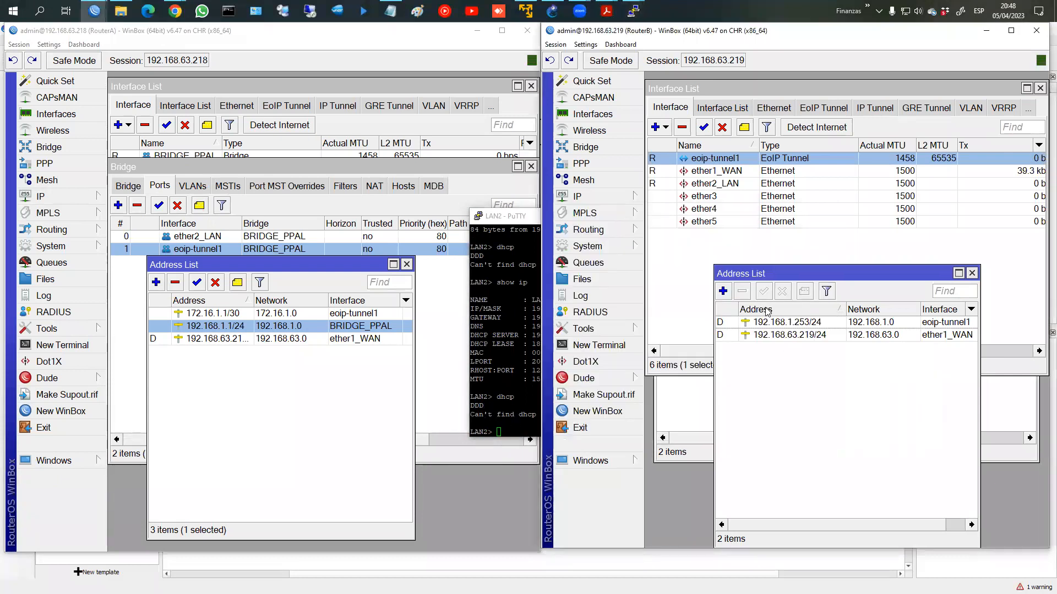
click(740, 331)
click(764, 313)
Step: Remove 192.168.1.253/24 from RouterB and create a bridge named BR_SUCURSAL
click(764, 332)
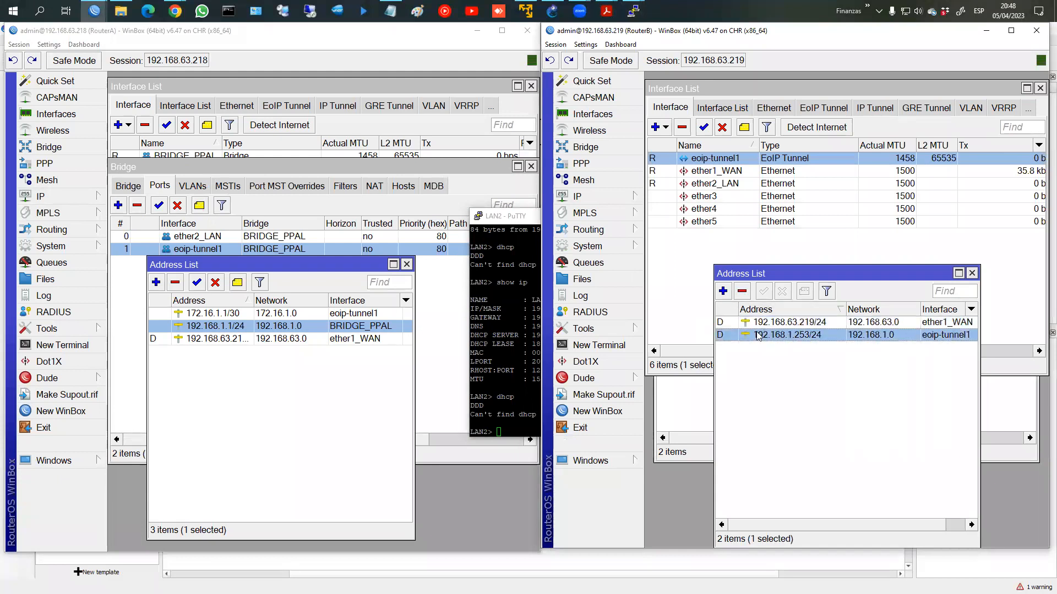
click(743, 291)
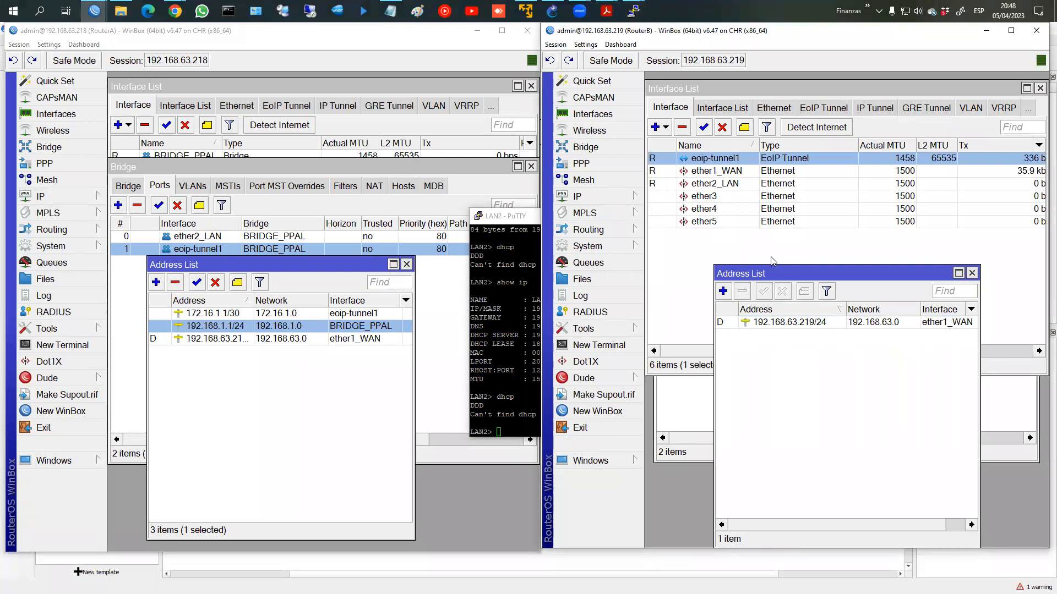
click(613, 148)
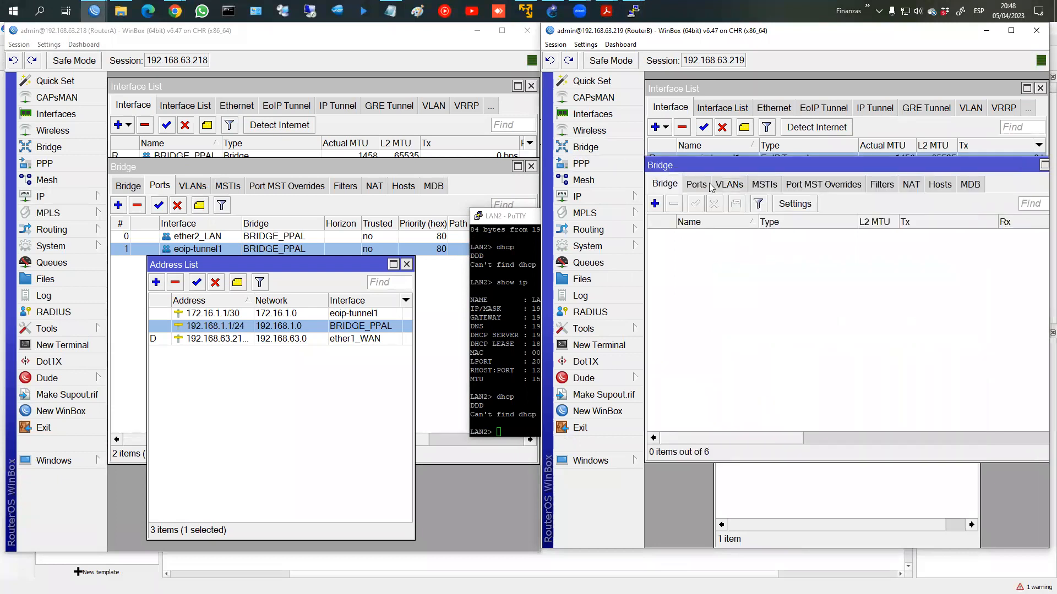
click(655, 204)
text(BR)
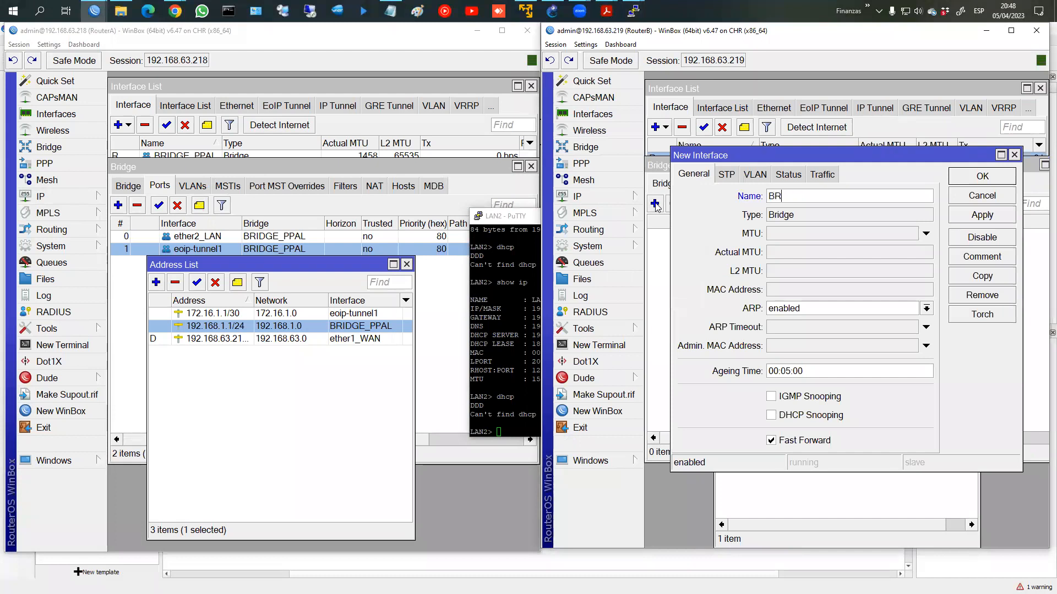
text(_SUCURSAL)
key(Return)
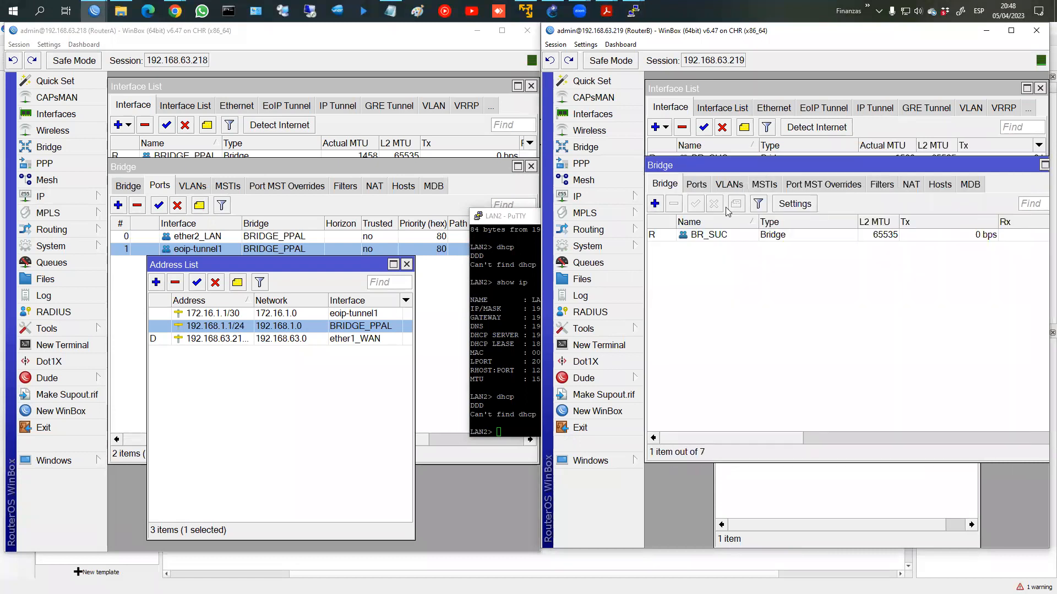
Step: Add ether2_LAN as a port of the new bridge
click(697, 184)
click(655, 203)
click(780, 238)
click(765, 295)
click(973, 255)
click(974, 221)
Step: Add eoip-tunnel1 as the second bridge port, check the ports, and close the Bridge window
click(654, 204)
click(784, 238)
click(767, 275)
click(973, 256)
click(977, 222)
click(756, 238)
click(754, 249)
double_click(753, 249)
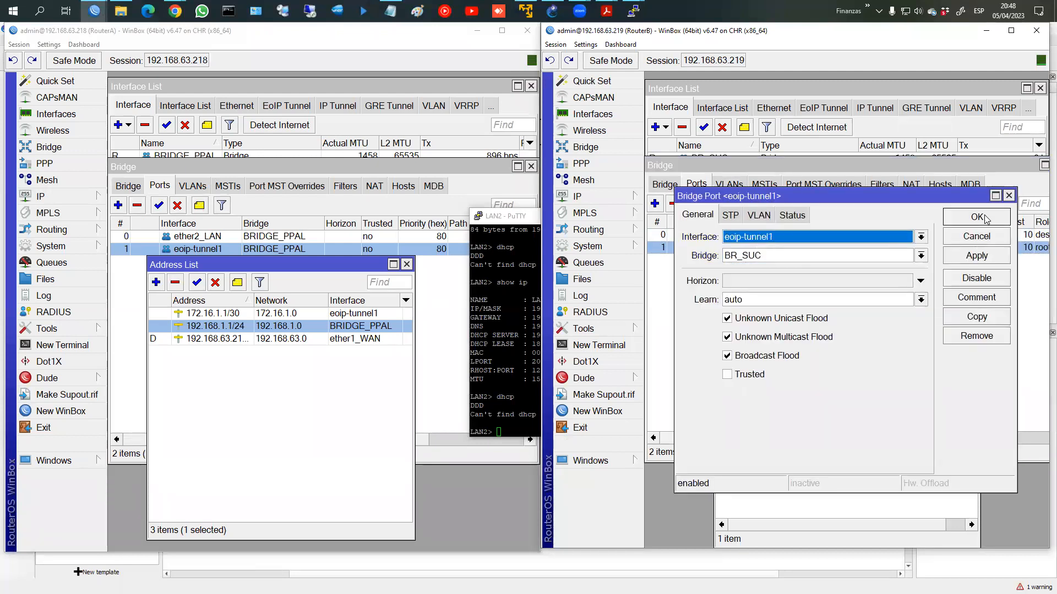
click(984, 217)
drag(1006, 168, 931, 173)
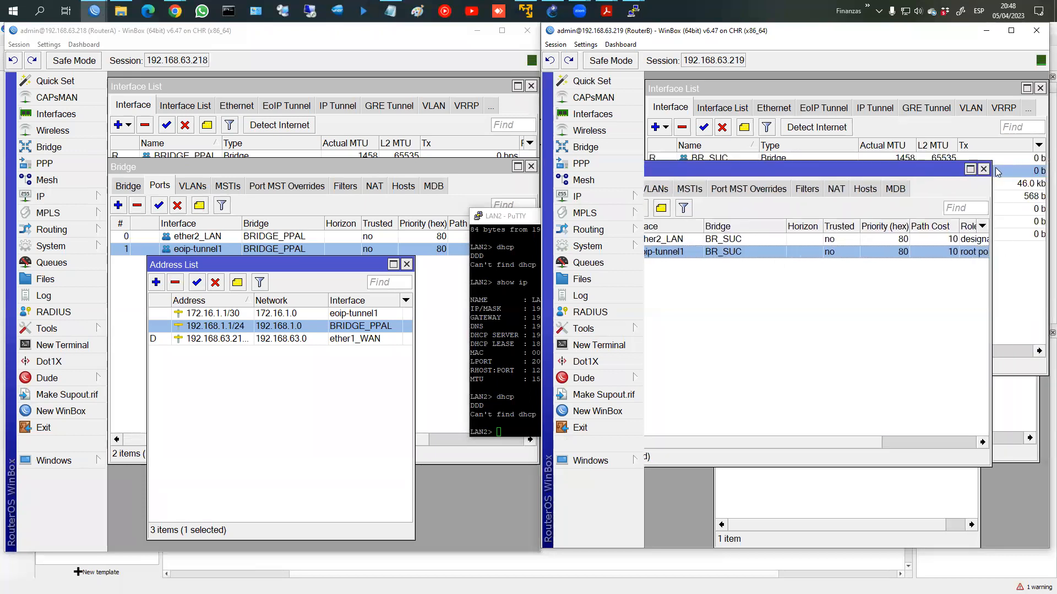
click(984, 169)
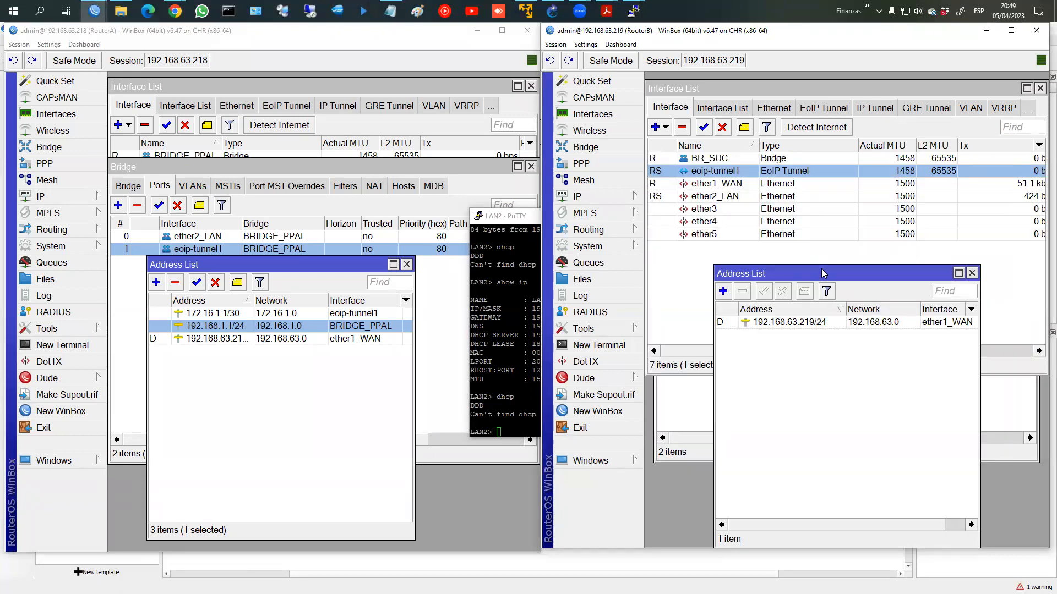
drag(818, 273, 817, 243)
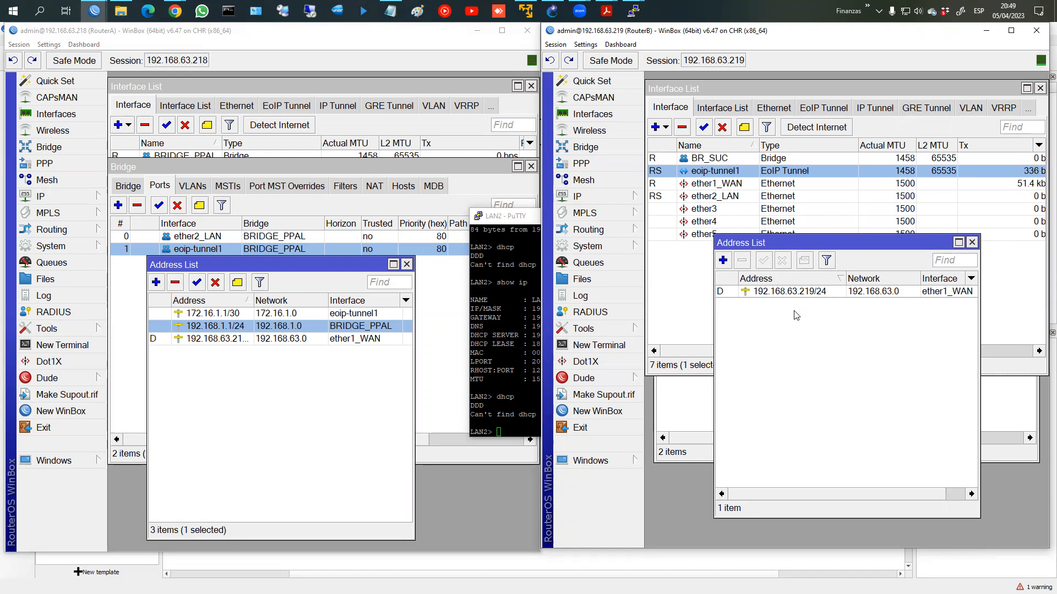
Step: Run dhcp on LAN2, now leasing 192.168.1.252/24 with gateway 192.168.1.1
click(633, 11)
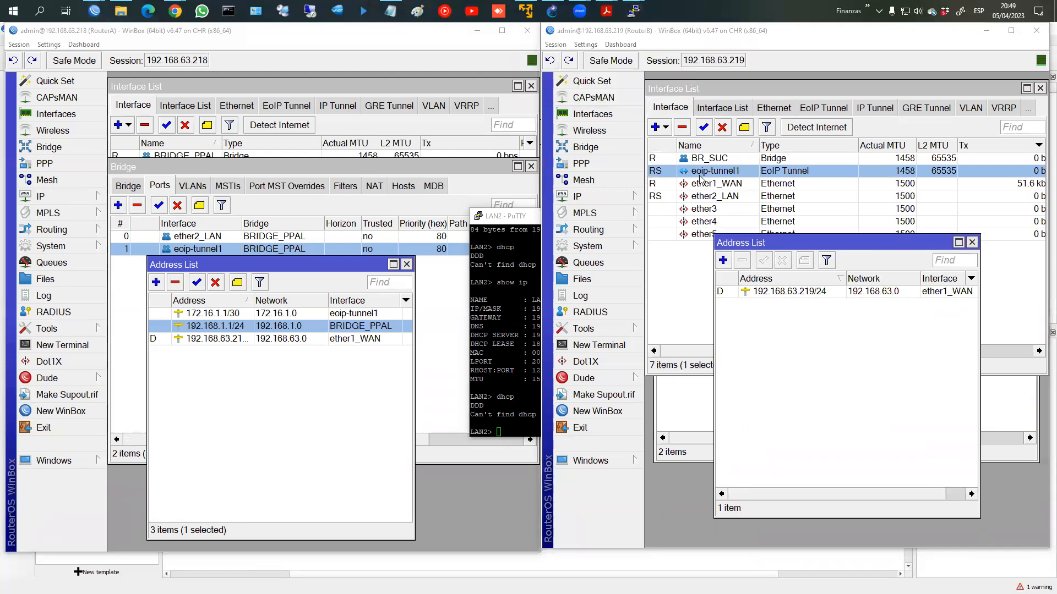
click(633, 11)
click(685, 97)
text(dhcp)
key(Return)
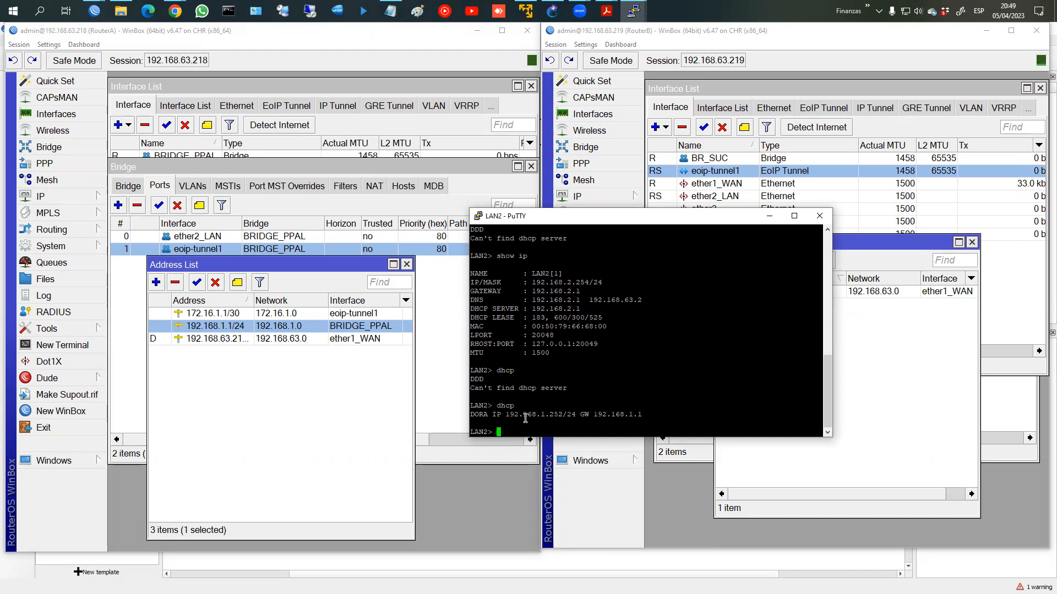
drag(539, 414, 558, 415)
click(40, 196)
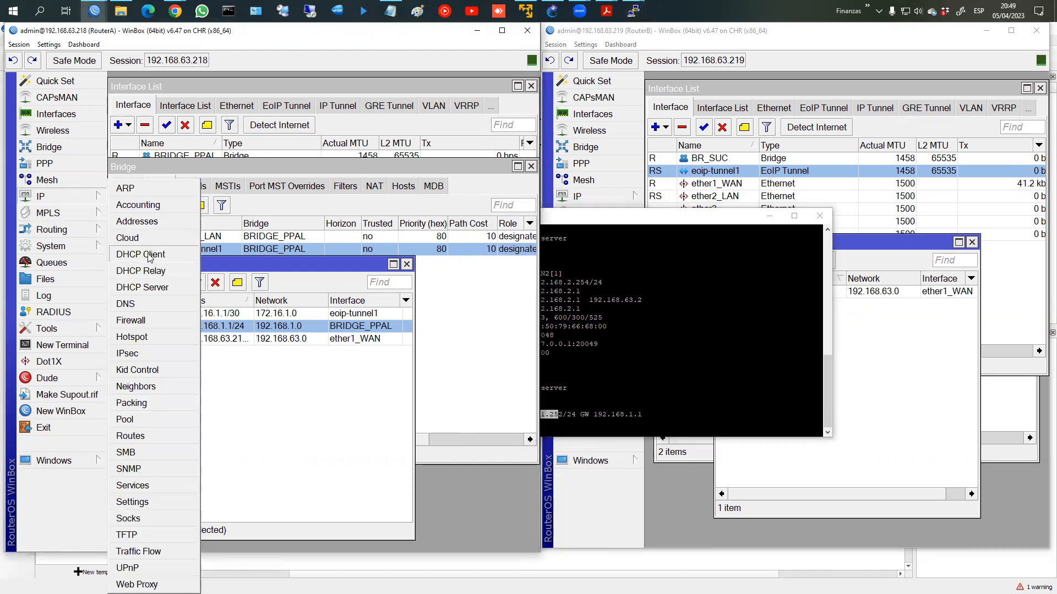
click(135, 264)
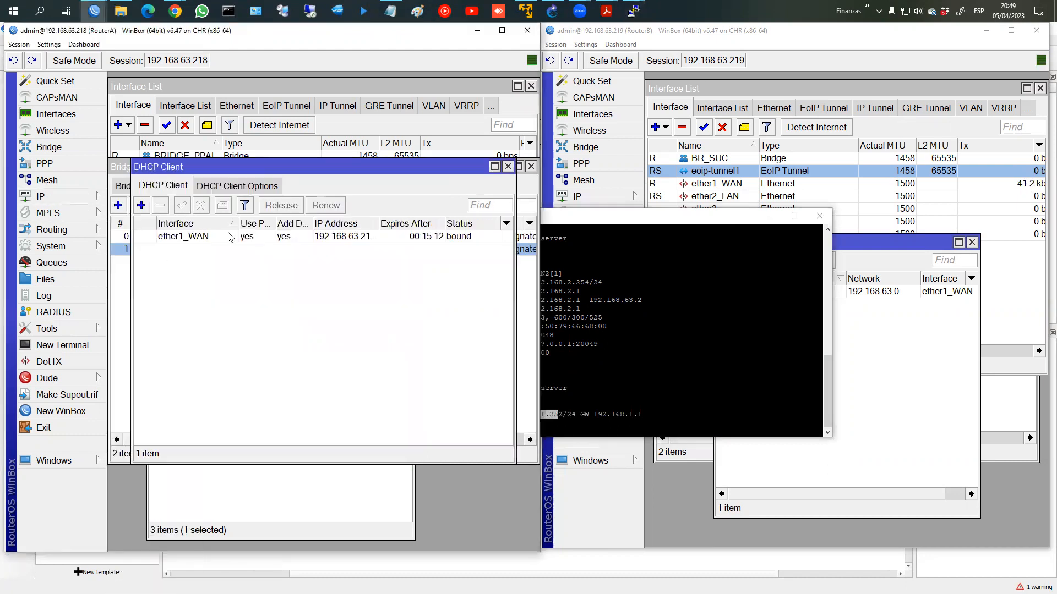
click(508, 167)
click(40, 197)
click(135, 297)
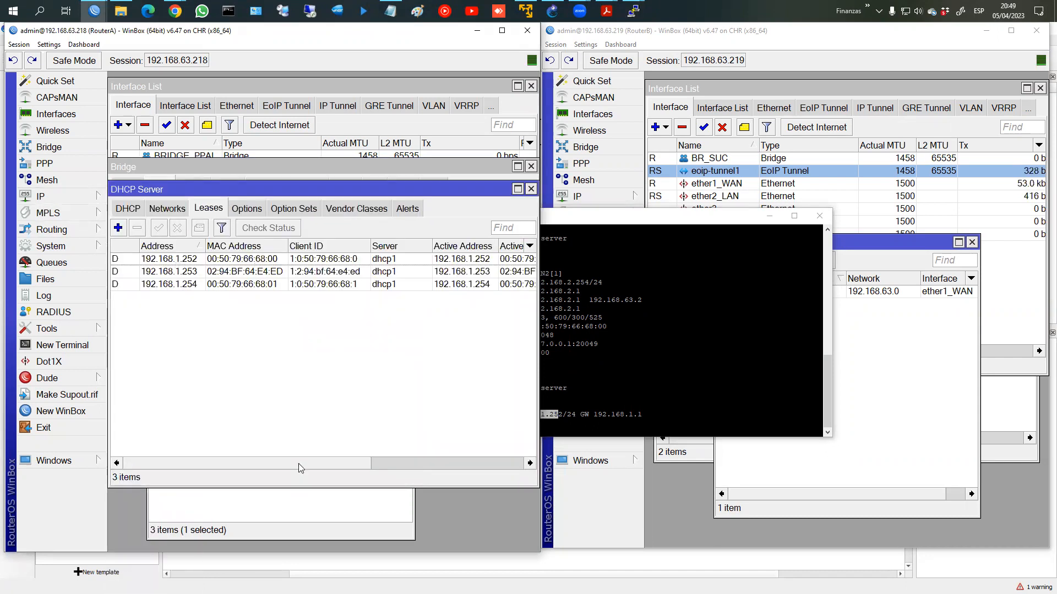
drag(298, 464, 455, 462)
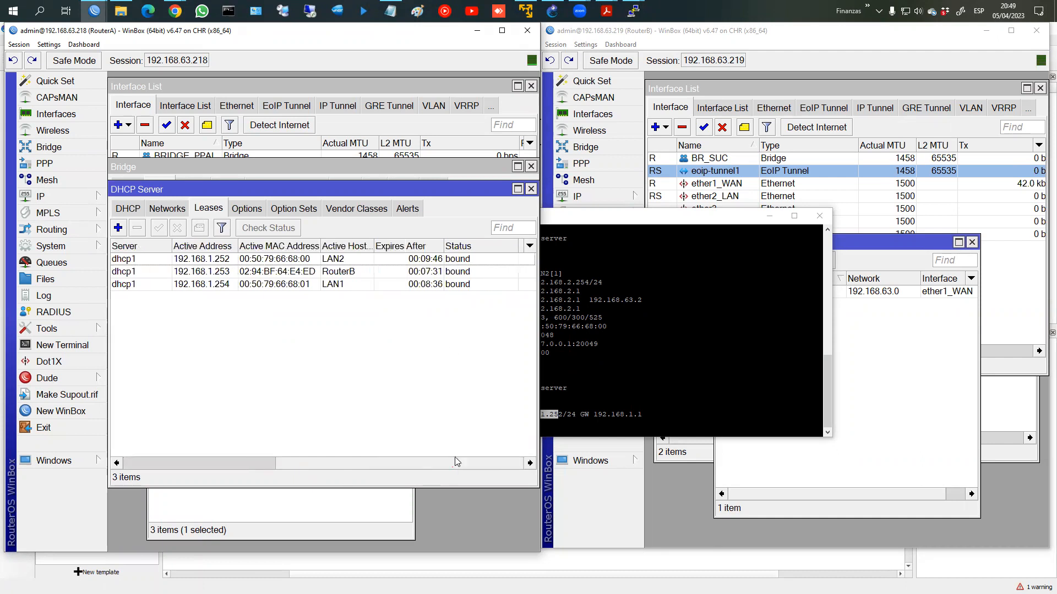
click(611, 343)
drag(636, 226, 744, 229)
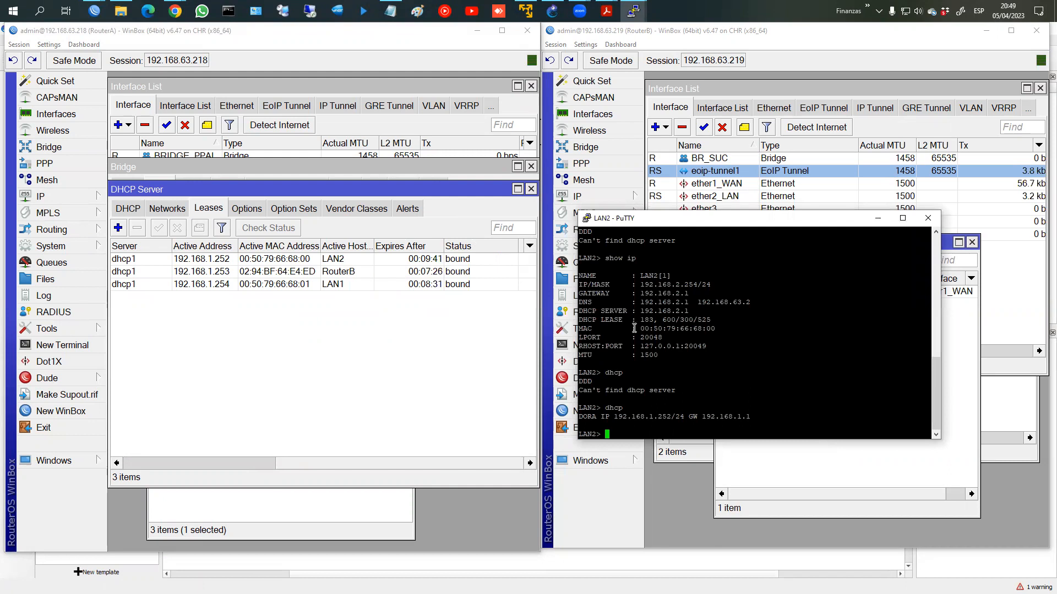
drag(690, 329, 931, 329)
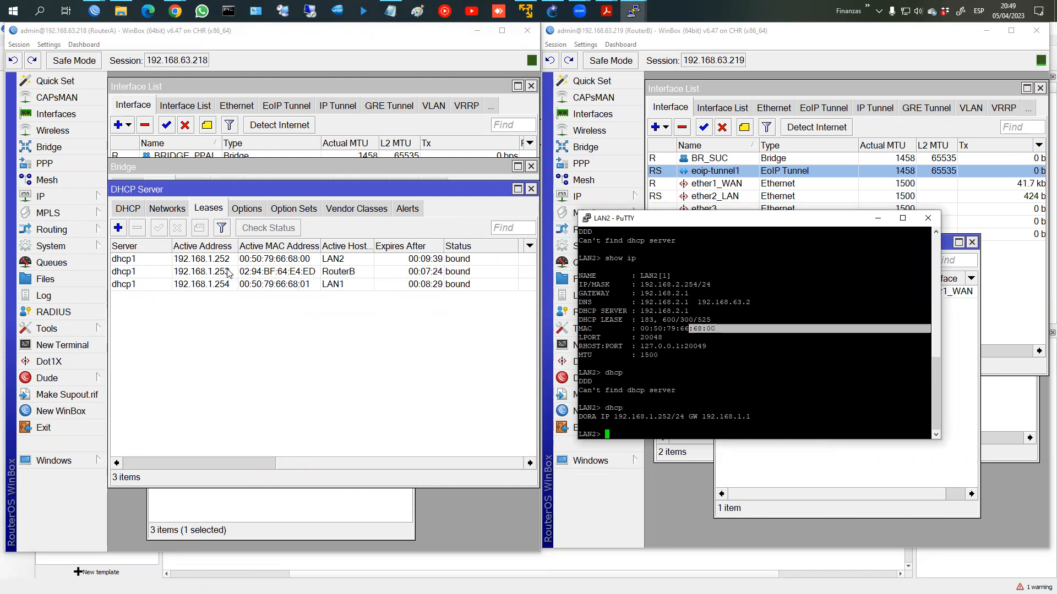
click(290, 260)
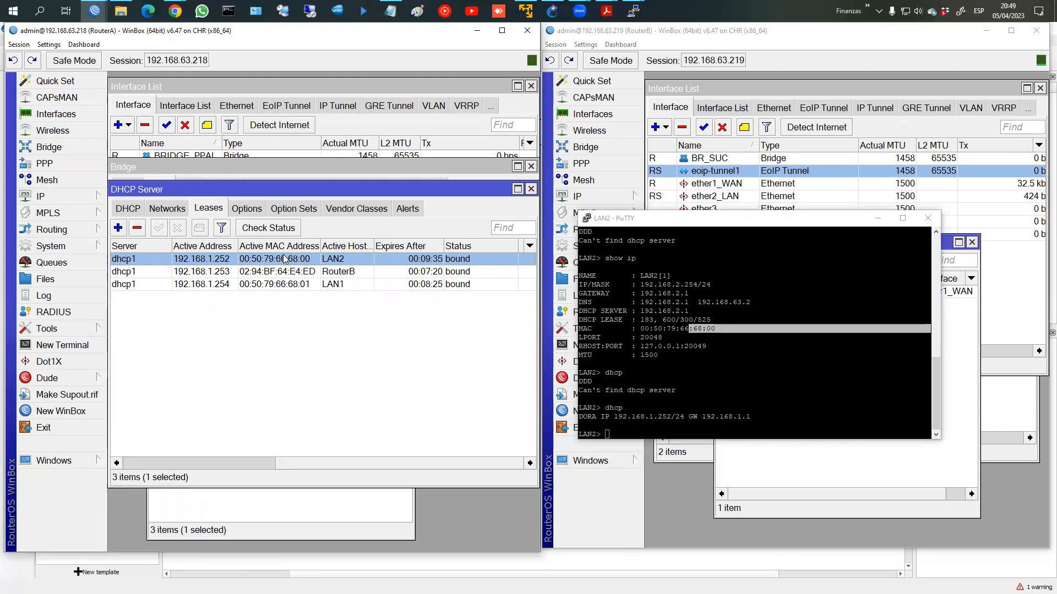
mouse_move(291, 268)
mouse_down()
mouse_move(322, 256)
mouse_move(454, 304)
mouse_move(684, 355)
mouse_up()
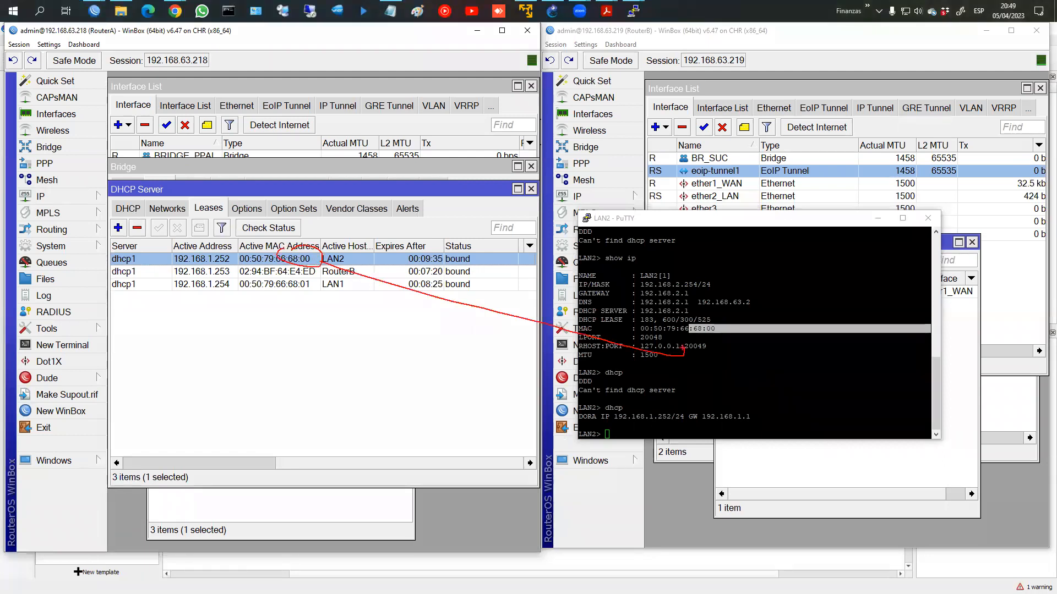
drag(642, 324, 697, 322)
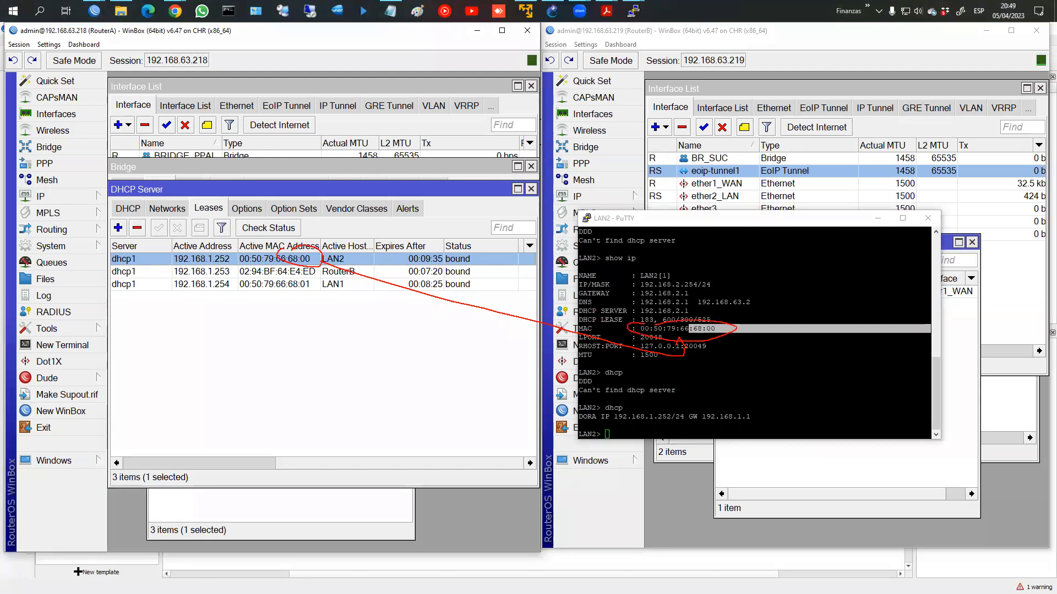
key(Escape)
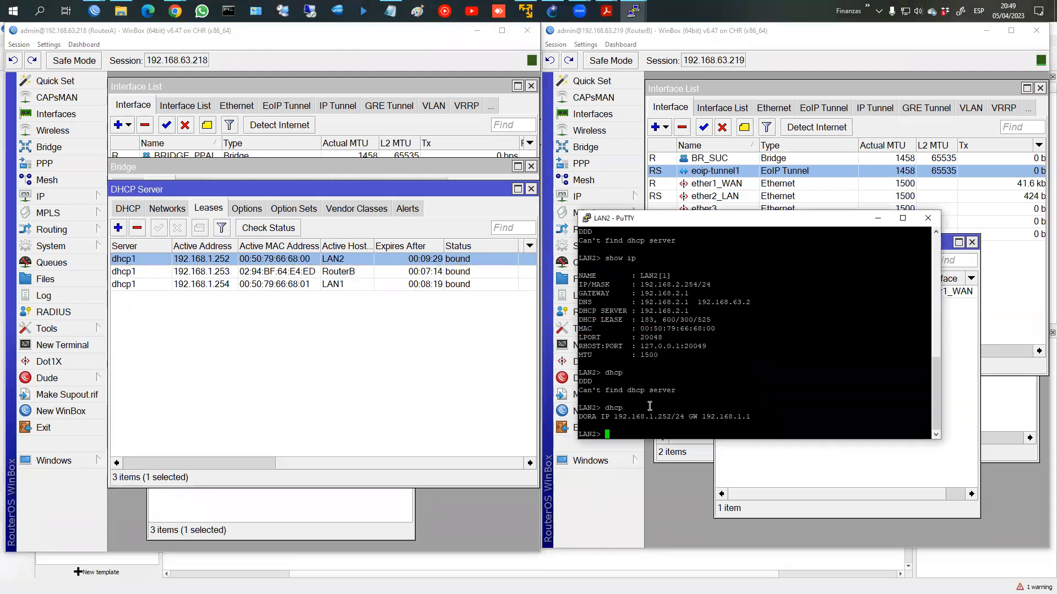
Step: From LAN2, ping the gateway 192.168.1.1 and LAN1 at 192.168.1.254
text(ping 192.168.1.1)
key(Return)
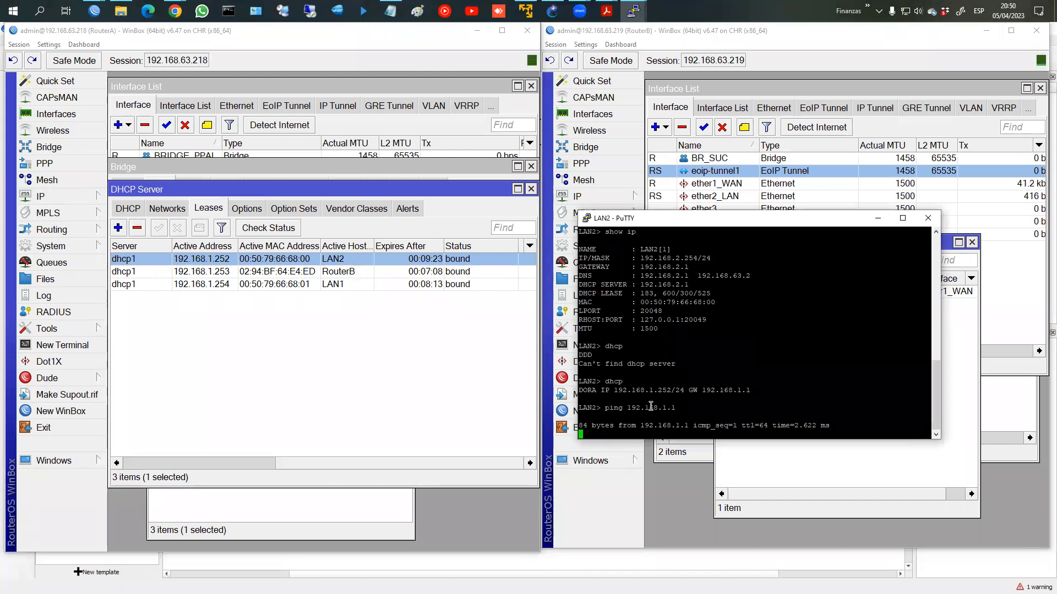
key(ctrl+c)
key(Up)
key(BackSpace)
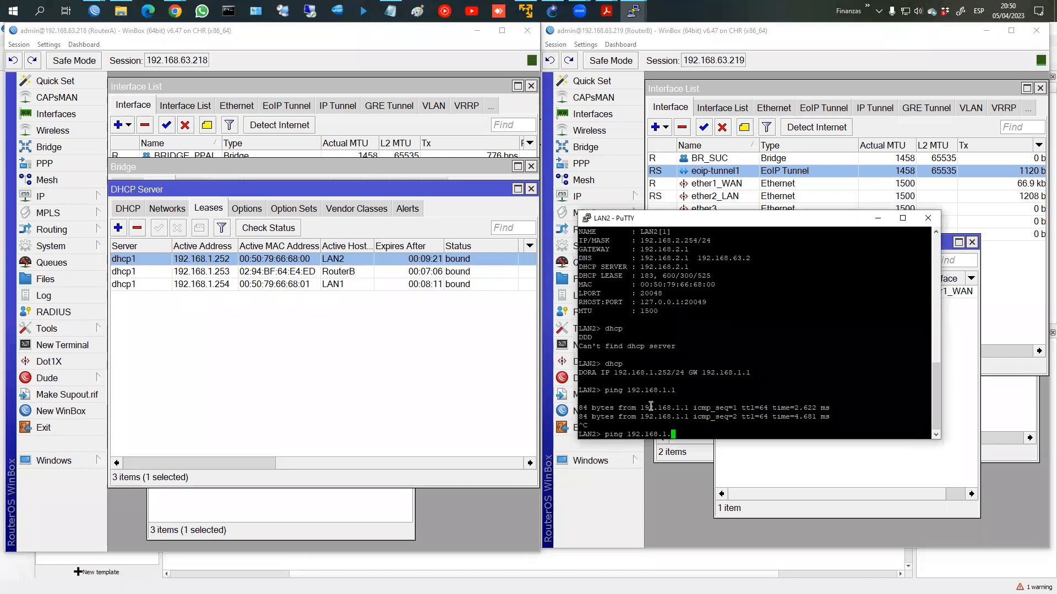
text(254)
key(Return)
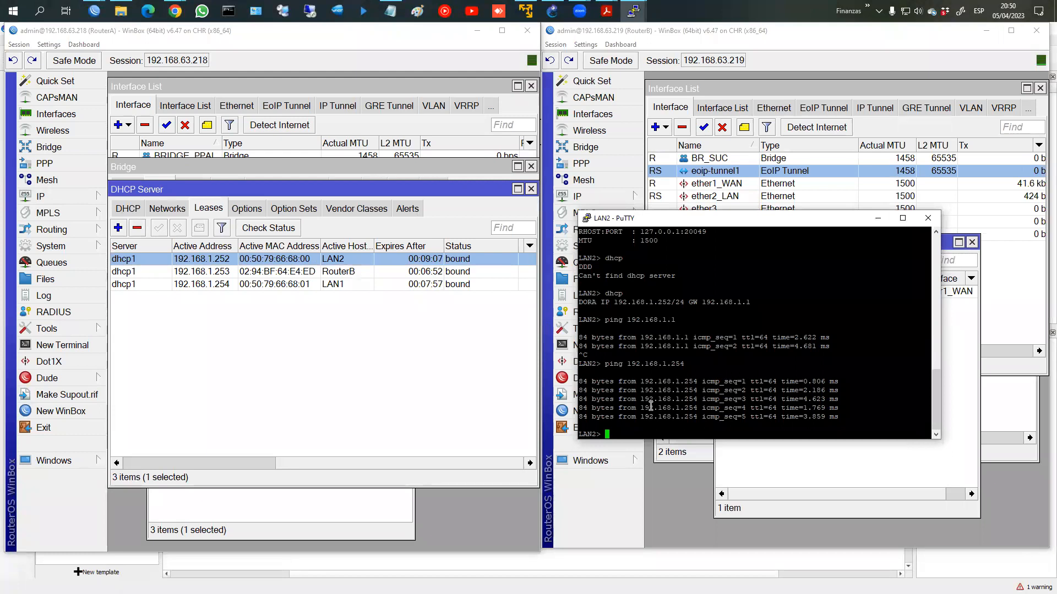
Step: Ping fb.com and trace its route, exiting via 192.168.1.1 then 192.168.63.2
text(ping fb.com)
key(Return)
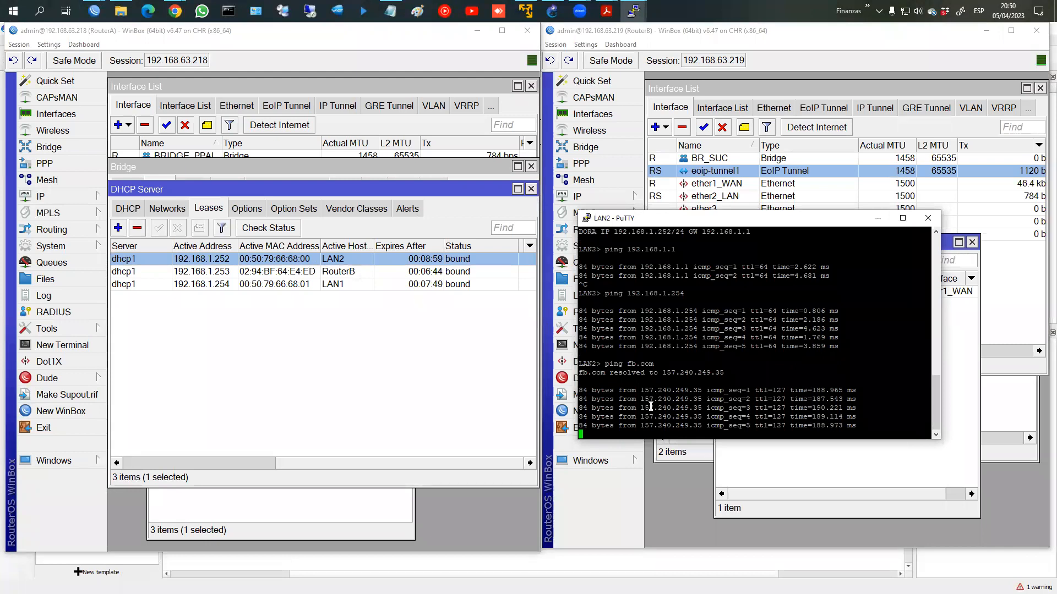
text(trace fb.com)
key(Return)
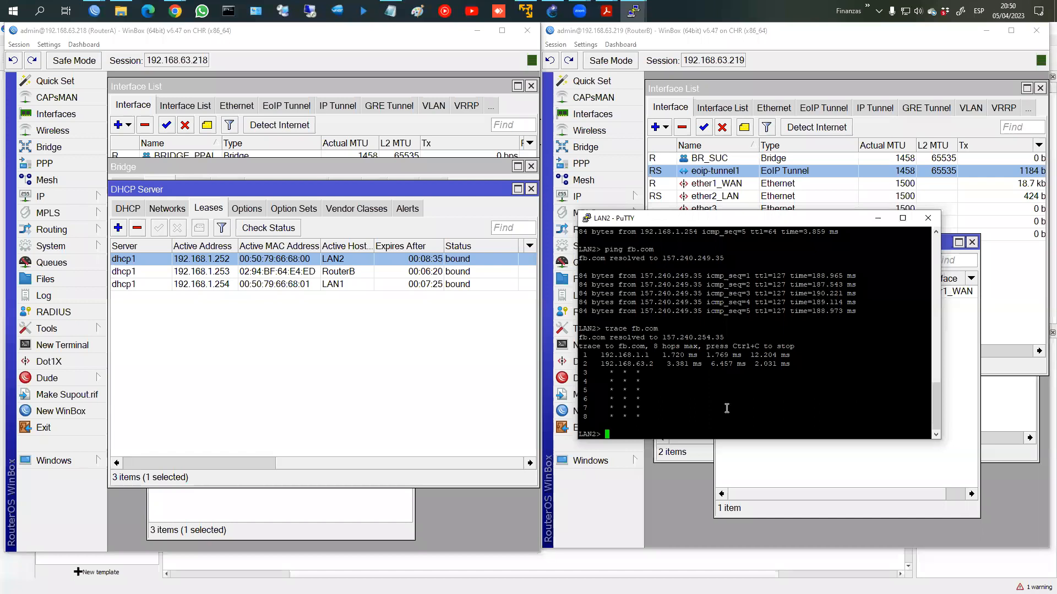
Step: Delete RouterB's unreachable default route 0.0.0.0/0 via 192.168.1.1, keeping the one via 192.168.63.2
click(575, 197)
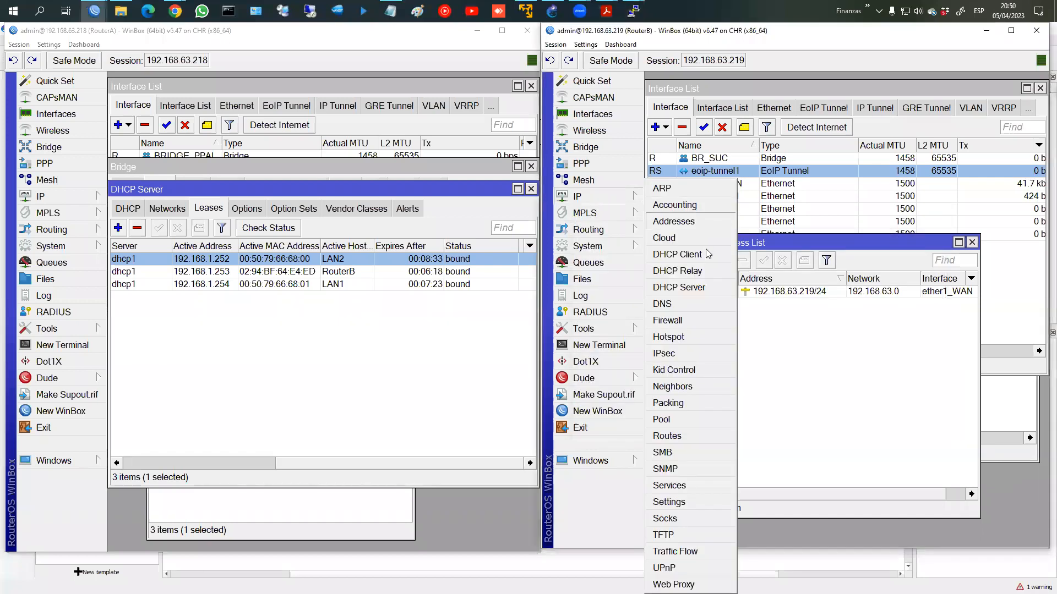
click(678, 437)
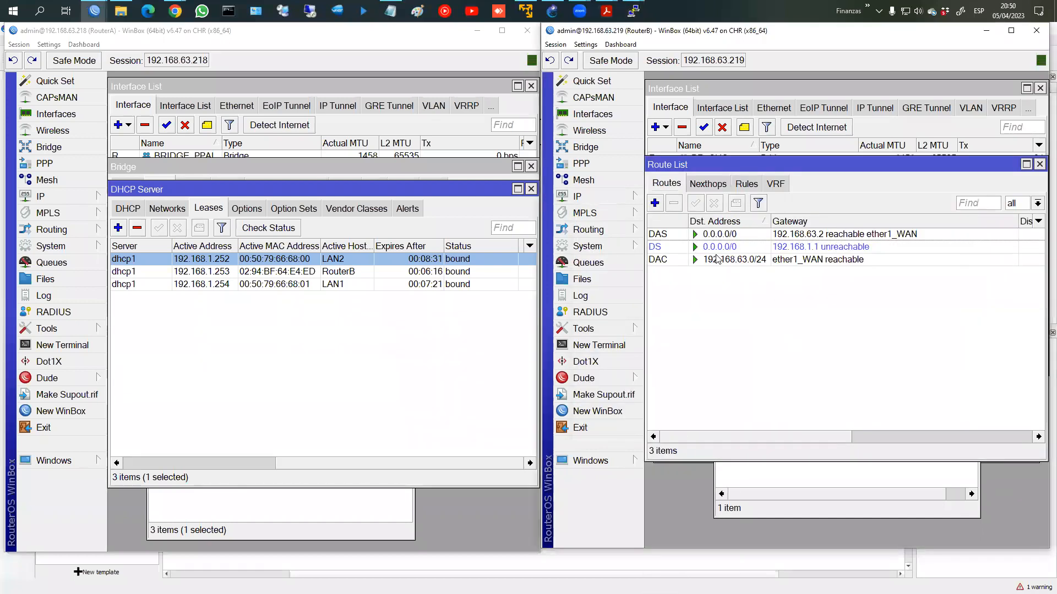
click(718, 236)
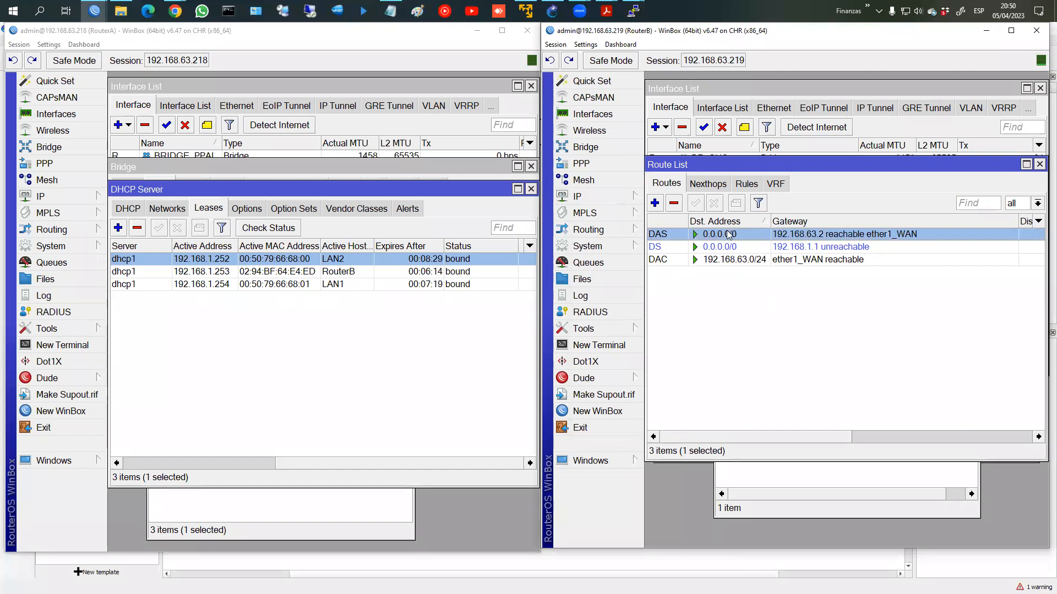
click(704, 246)
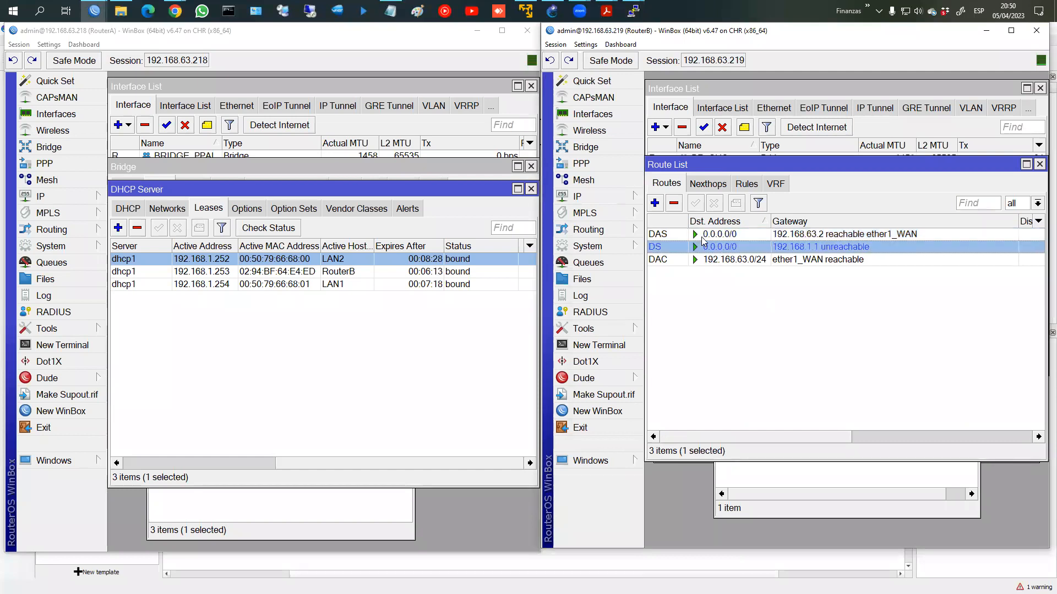
click(674, 204)
click(747, 237)
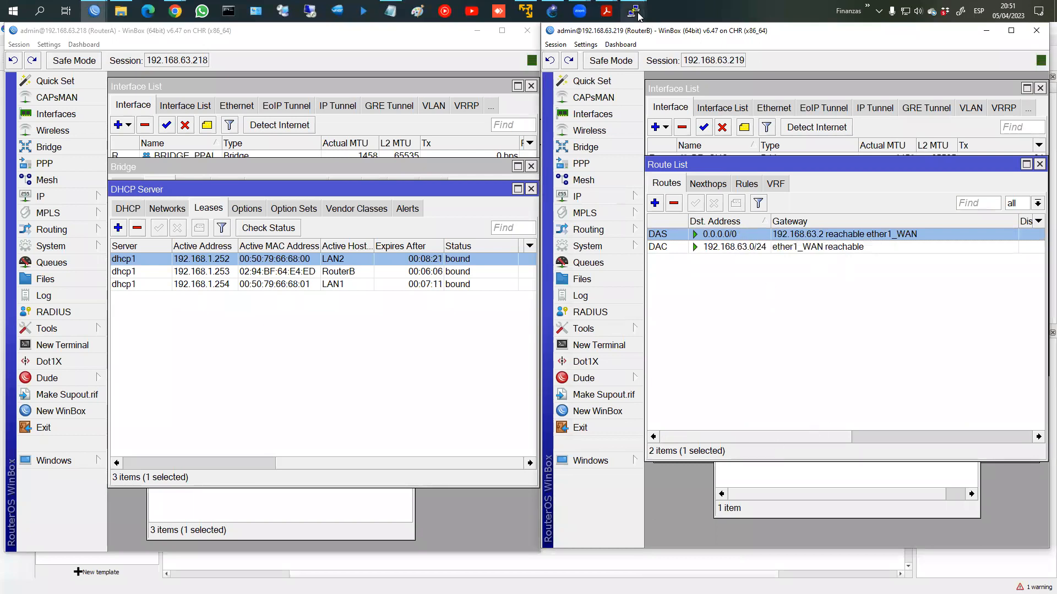
Step: Rerun the trace to fb.com in LAN2's PuTTY console
mouse_move(639, 16)
click(707, 74)
key(Up)
key(Return)
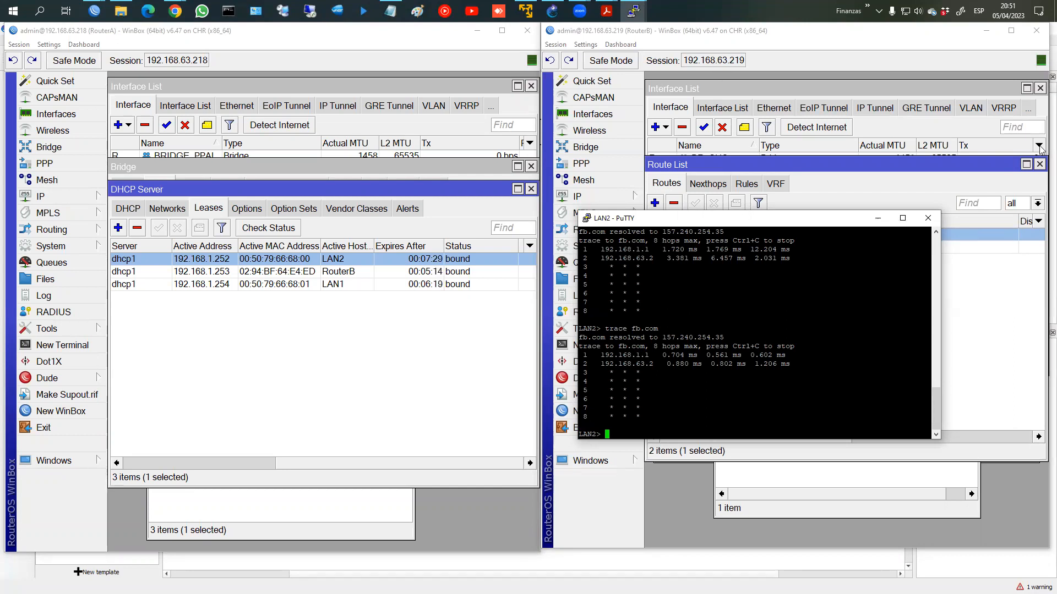
Step: Run 'tool traceroute fb.com' in a new terminal on RouterB
click(572, 345)
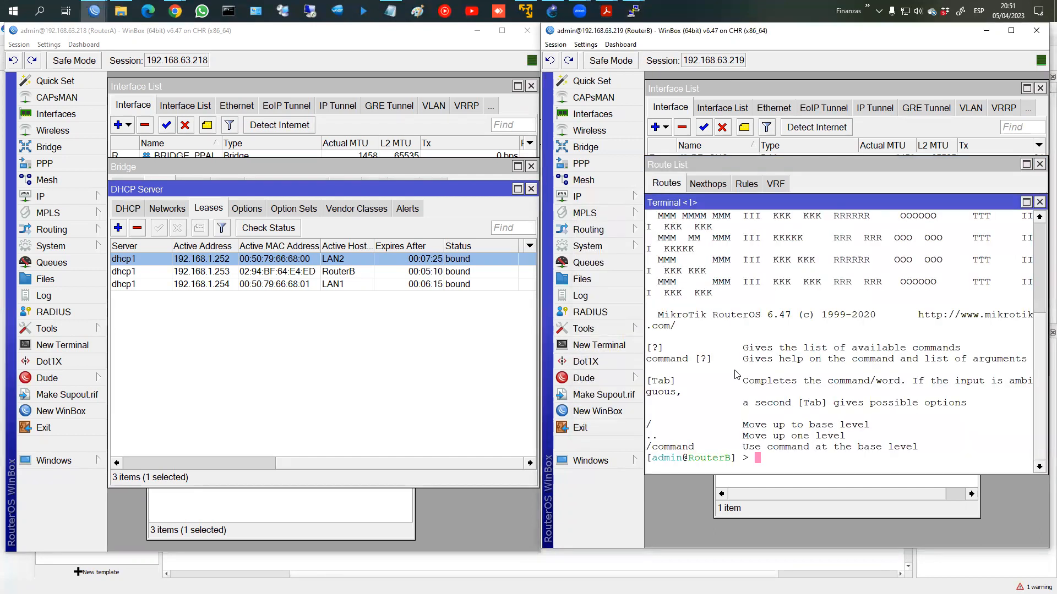
text(tool traceroute fb.com)
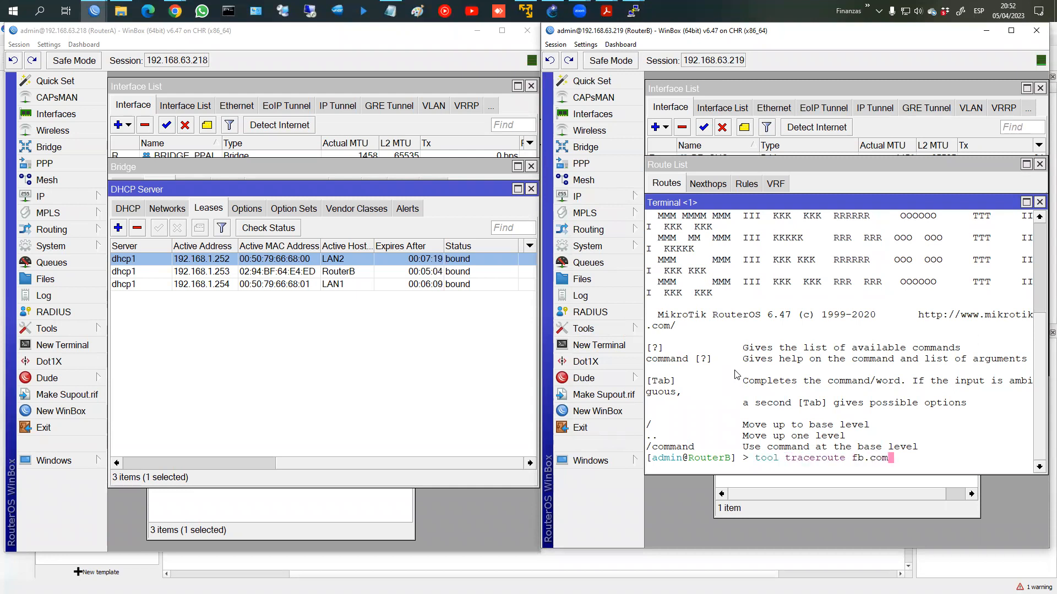
key(Return)
Step: Highlight the first hop 192.168.63.2 in the traceroute output and compare with the route list
drag(707, 425, 763, 425)
click(685, 413)
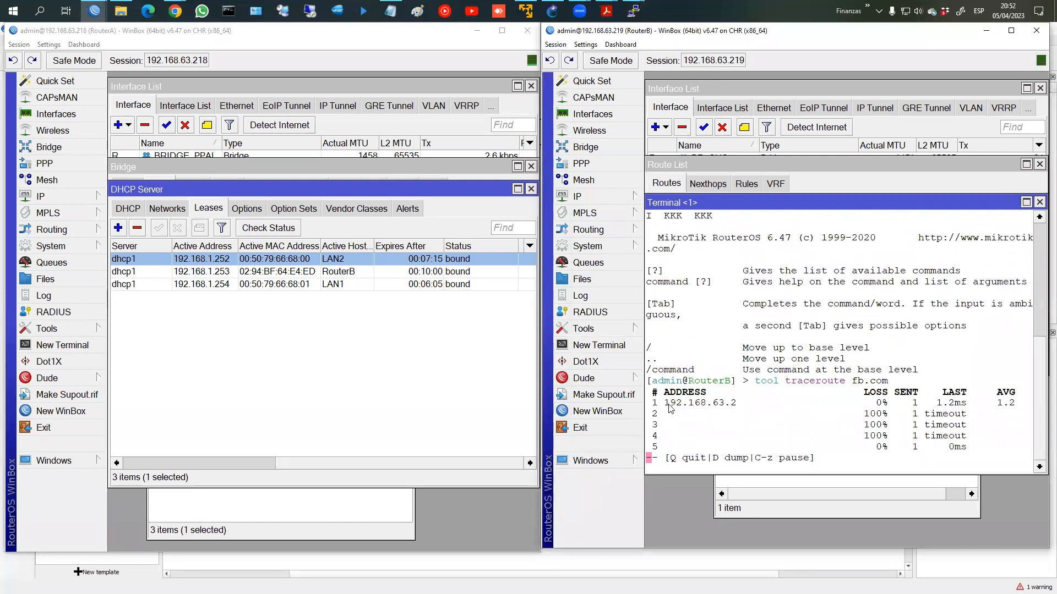
drag(667, 404, 768, 403)
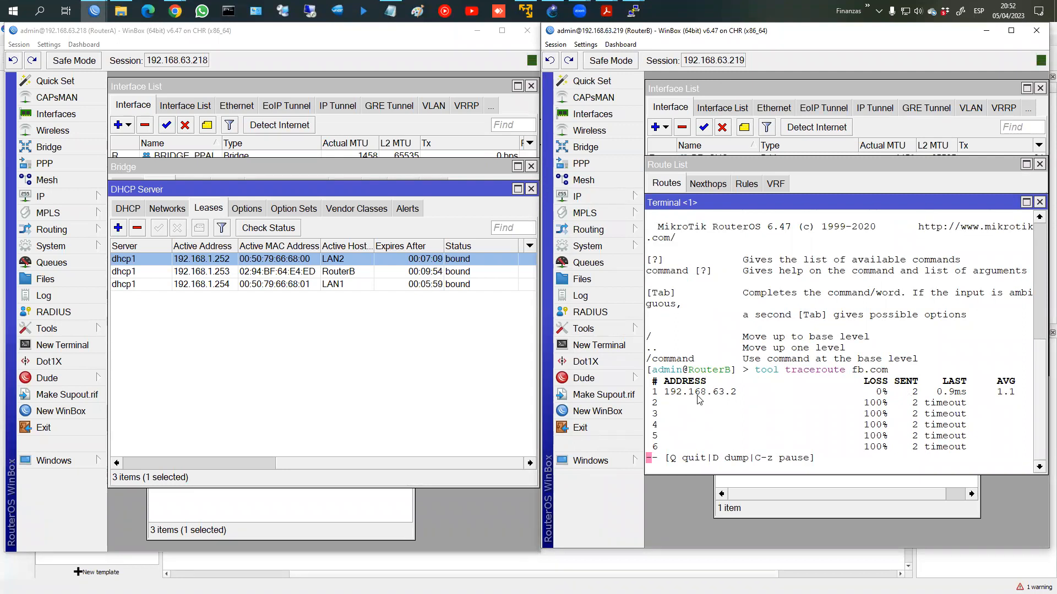
drag(664, 399, 778, 401)
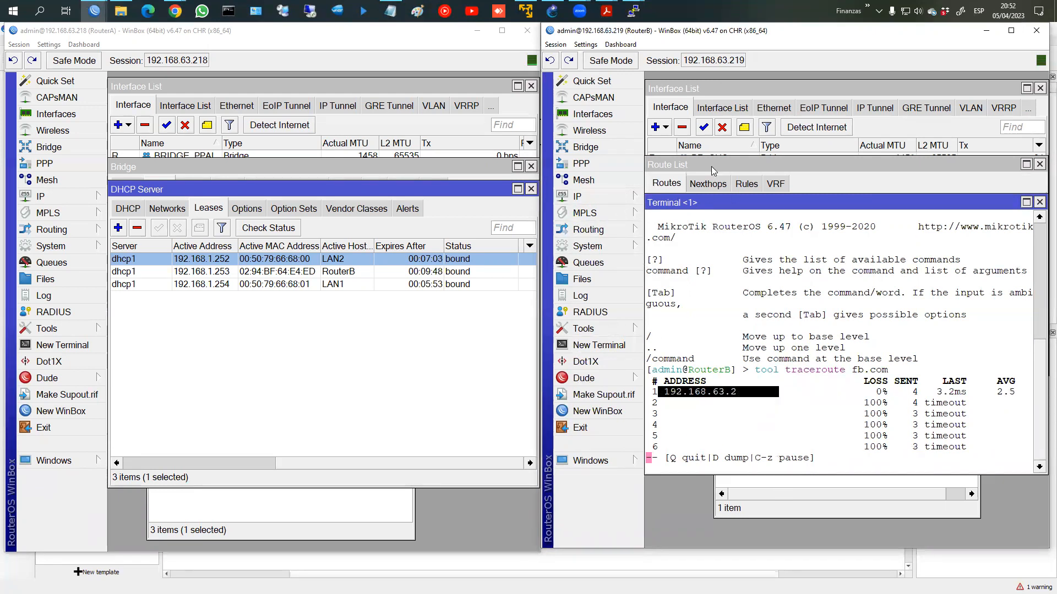
click(714, 170)
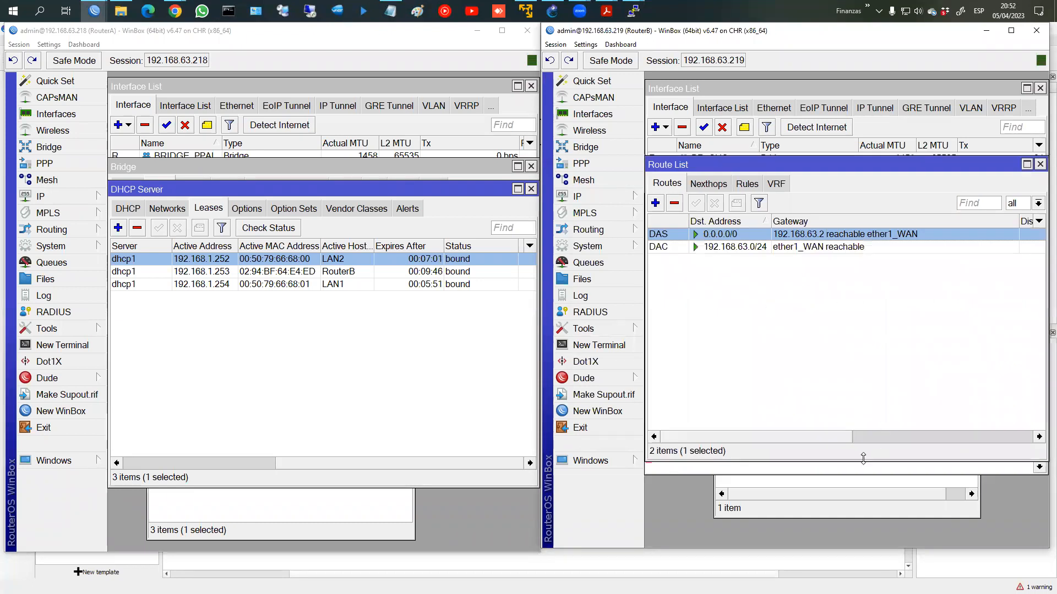
click(845, 471)
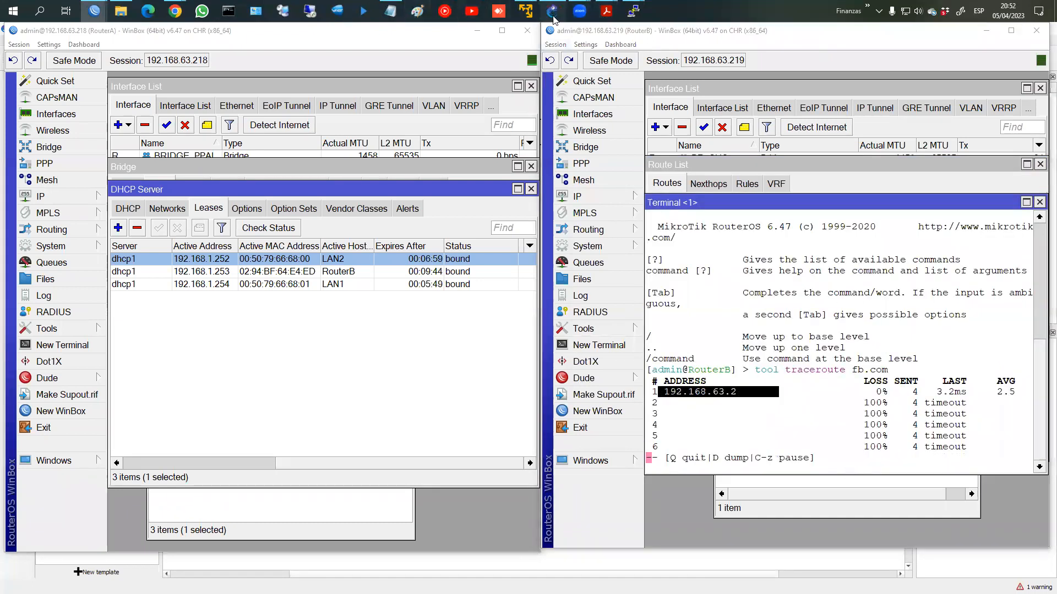
click(553, 10)
Step: Annotate the GNS3 topology paths from R2 through RA to Cloud1, Cloud2 and the LAN2 PC
mouse_move(552, 119)
mouse_down()
mouse_move(592, 228)
mouse_move(556, 146)
mouse_up()
mouse_move(551, 297)
mouse_down()
mouse_move(534, 173)
mouse_move(374, 144)
mouse_move(306, 277)
mouse_move(323, 74)
mouse_up()
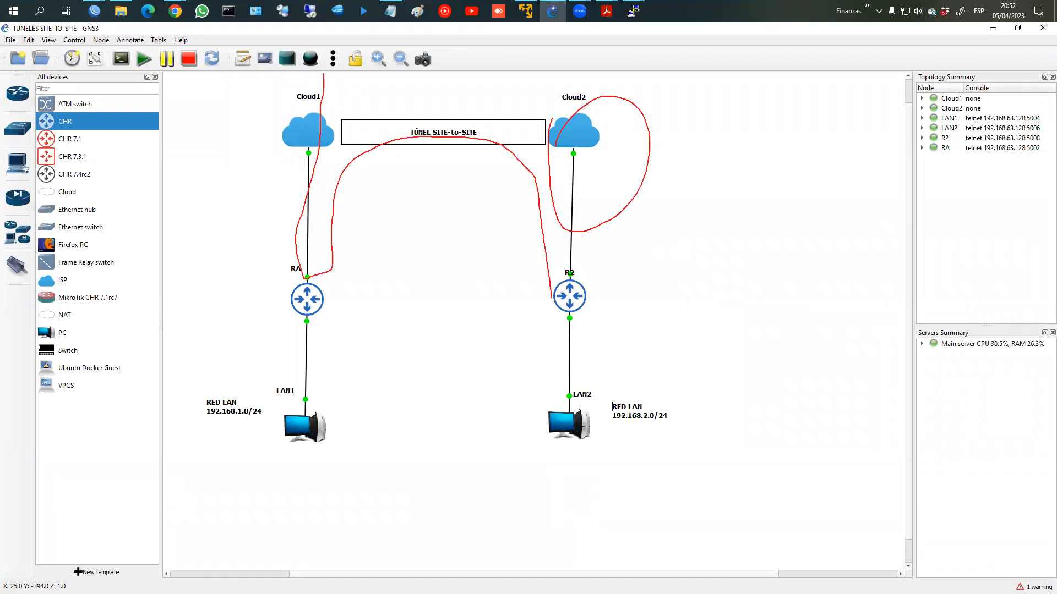
mouse_move(592, 275)
mouse_down()
mouse_move(583, 77)
mouse_move(596, 94)
mouse_up()
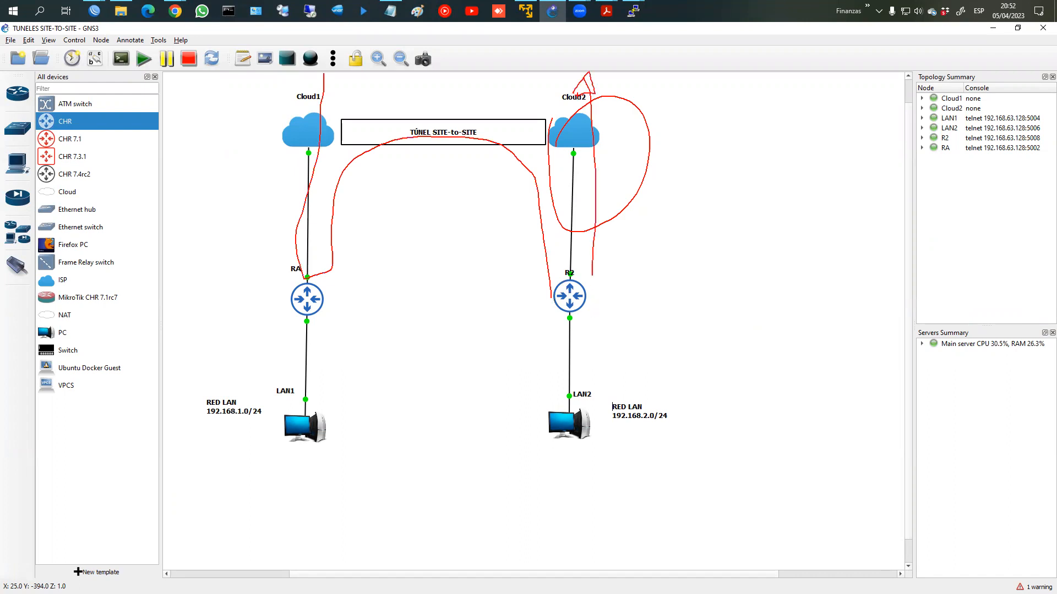
key(e)
mouse_move(553, 408)
mouse_down()
mouse_move(584, 467)
mouse_move(552, 409)
mouse_move(568, 300)
mouse_move(567, 165)
mouse_move(418, 128)
mouse_move(406, 176)
mouse_move(292, 256)
mouse_move(290, 88)
mouse_move(278, 95)
mouse_move(303, 98)
mouse_up()
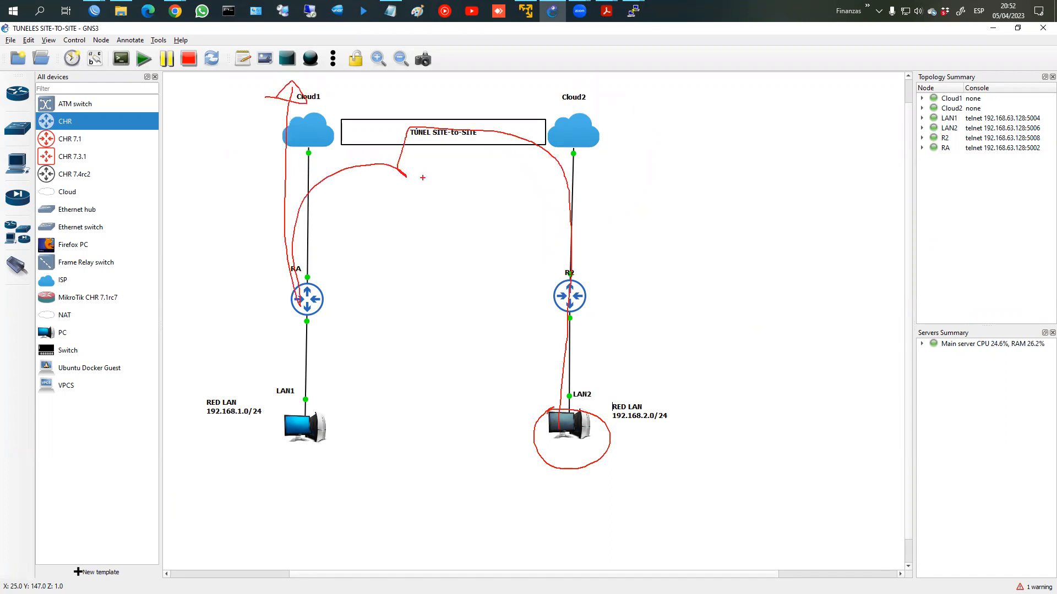
key(Escape)
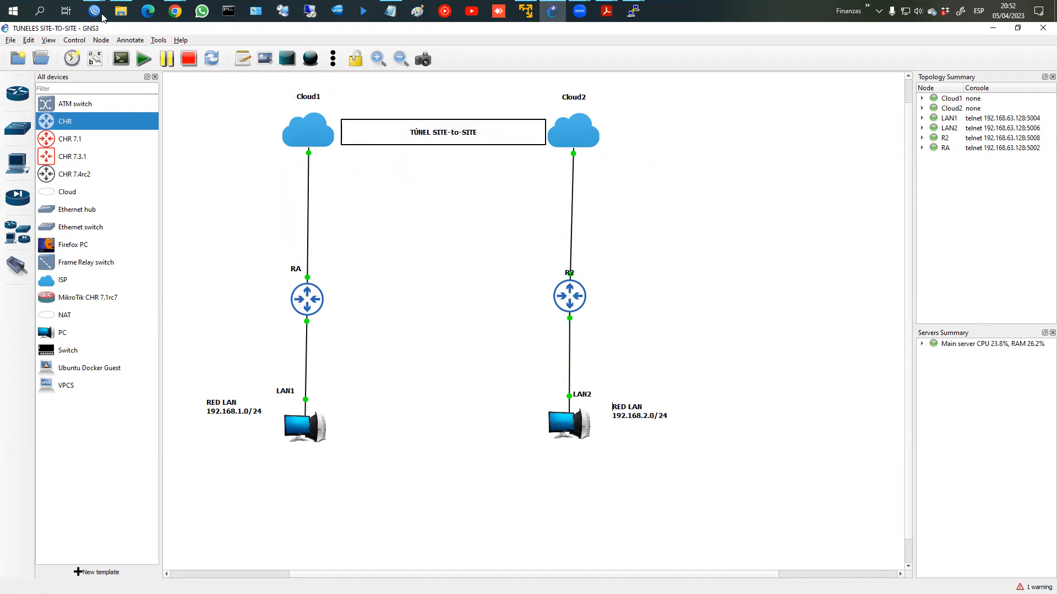
Step: Bring RouterA's WinBox window with the DHCP lease list to the front
click(94, 11)
click(103, 12)
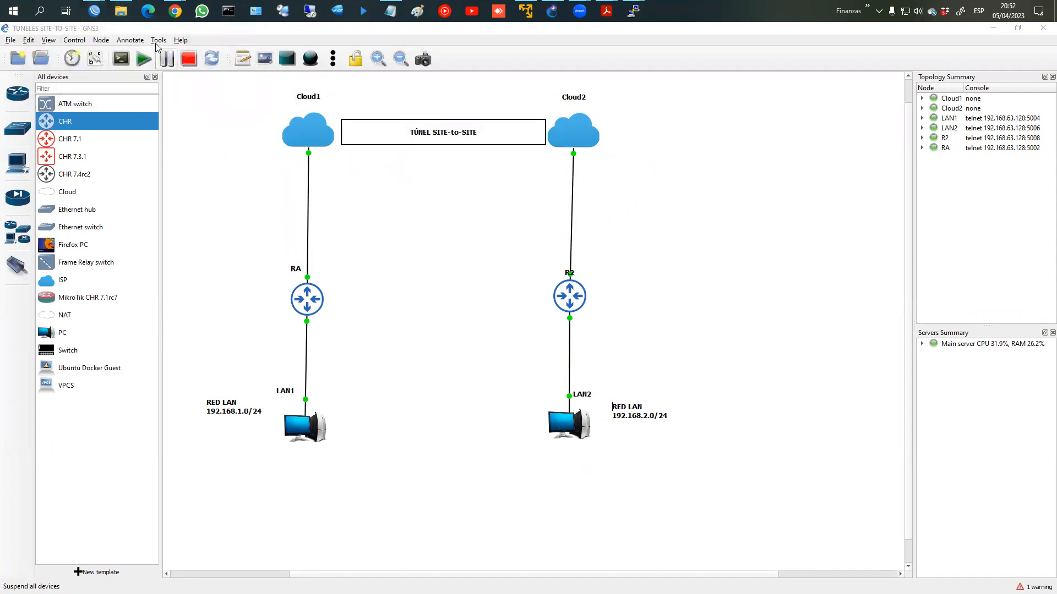
click(102, 12)
click(157, 42)
click(94, 12)
click(186, 83)
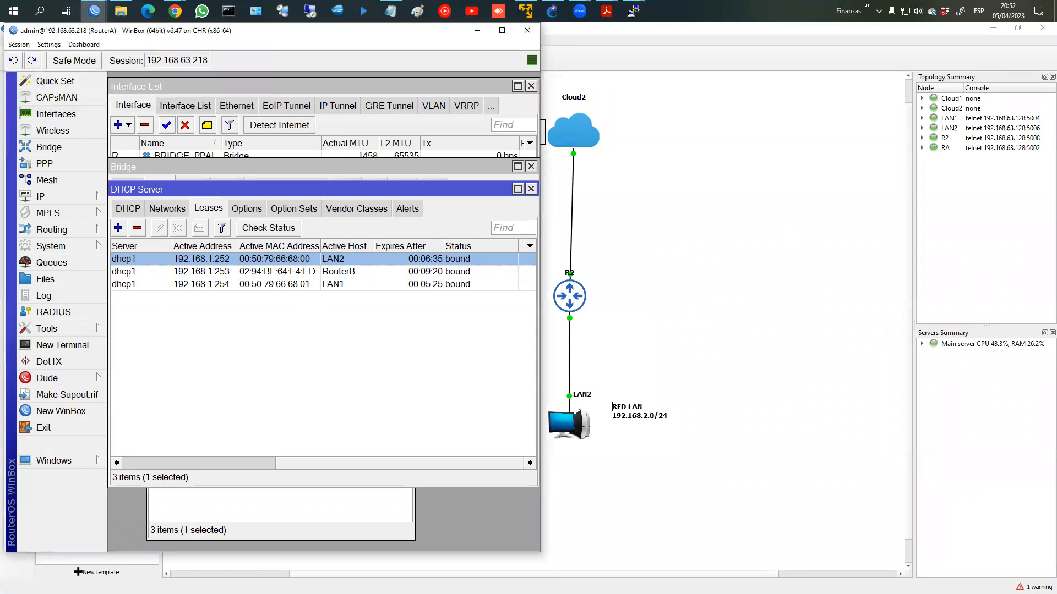